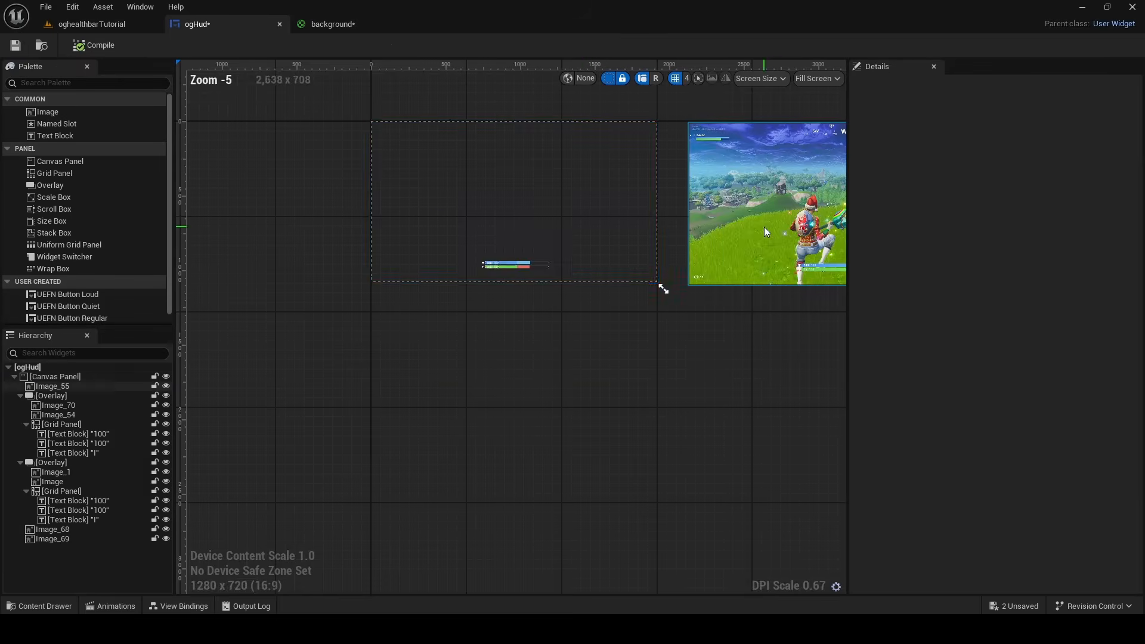
left_click_drag(662, 286, 509, 316)
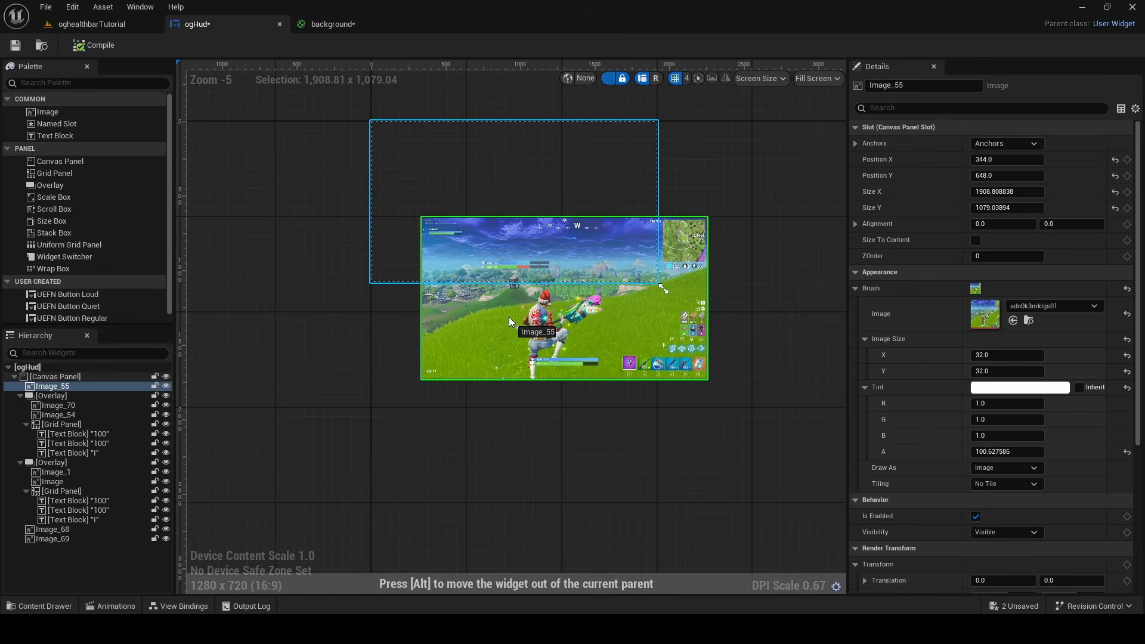
scroll(507, 287, "up", 11)
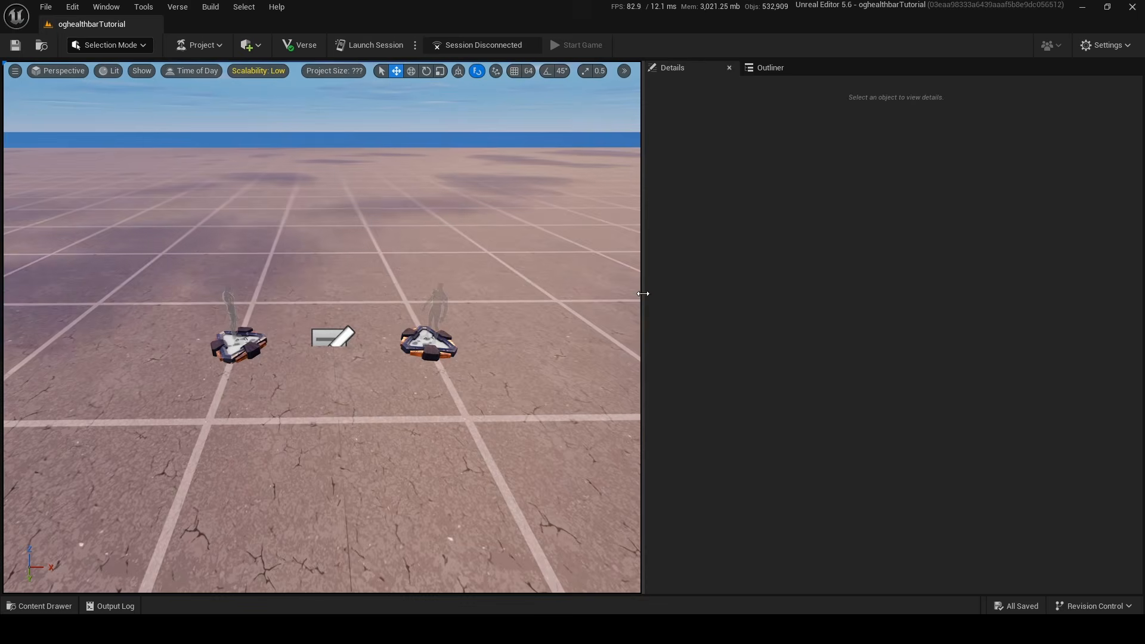
Widen the level viewport and search the Fortnite content folder for "hud controller"
left_click_drag(642, 294, 767, 292)
left_click(53, 605)
left_click(107, 391)
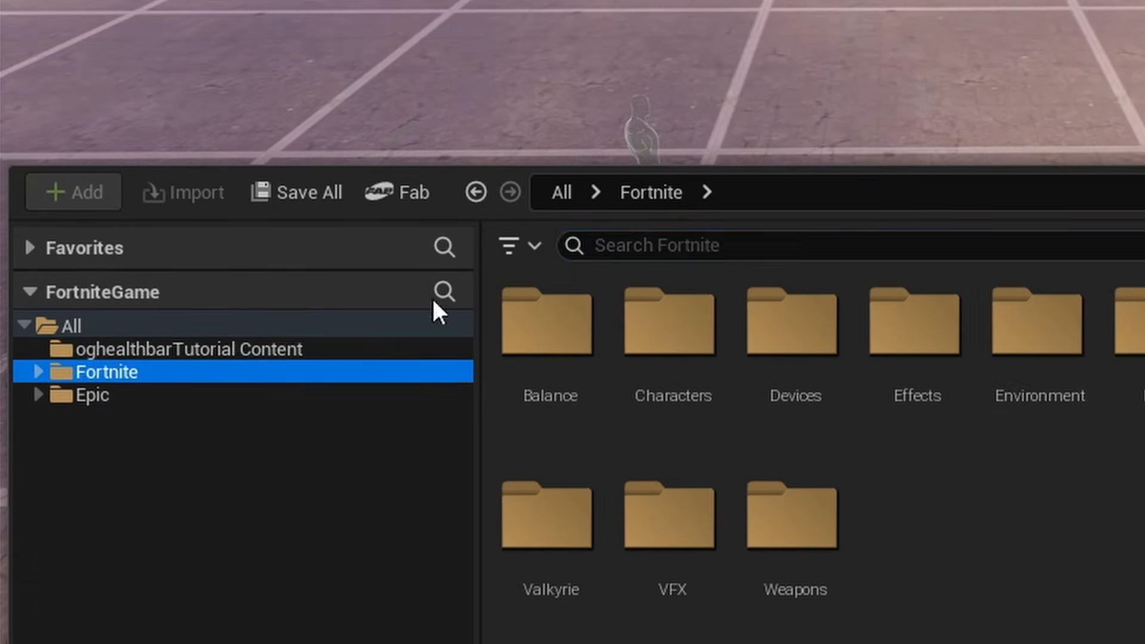
left_click(261, 337)
type("hud contro")
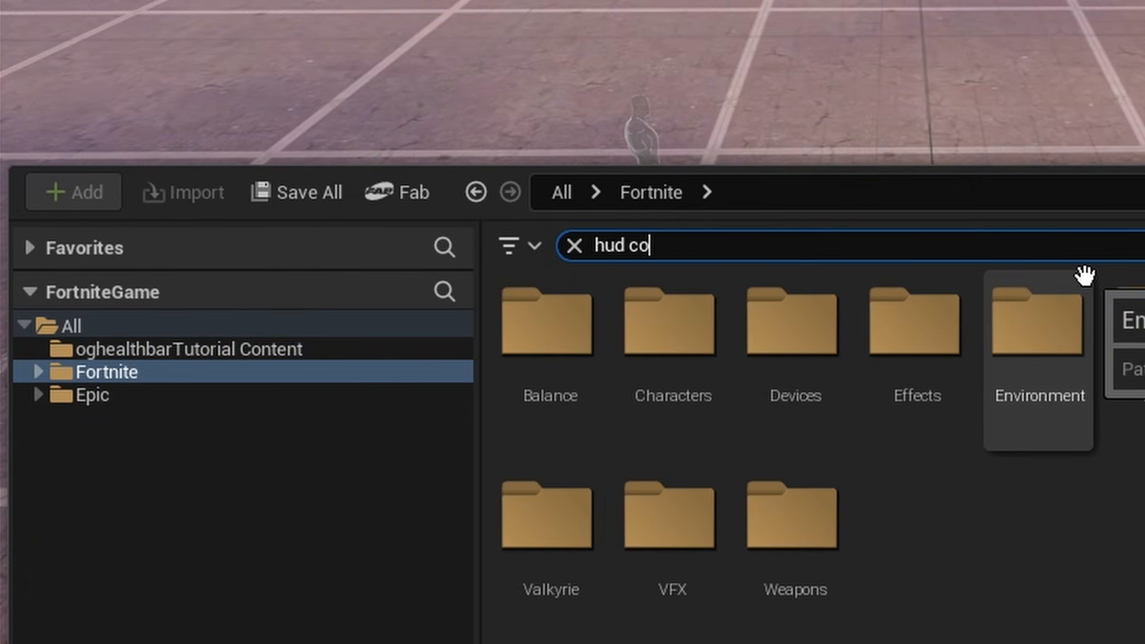
type("ller")
Place the HUD Controller device on the ground in the level and look through its user options down to the widget overrides
left_click_drag(546, 346, 863, 63)
key("w")
mouse_move(862, 63)
right_mouse_down()
mouse_move(863, 24)
mouse_move(860, 53)
right_mouse_up()
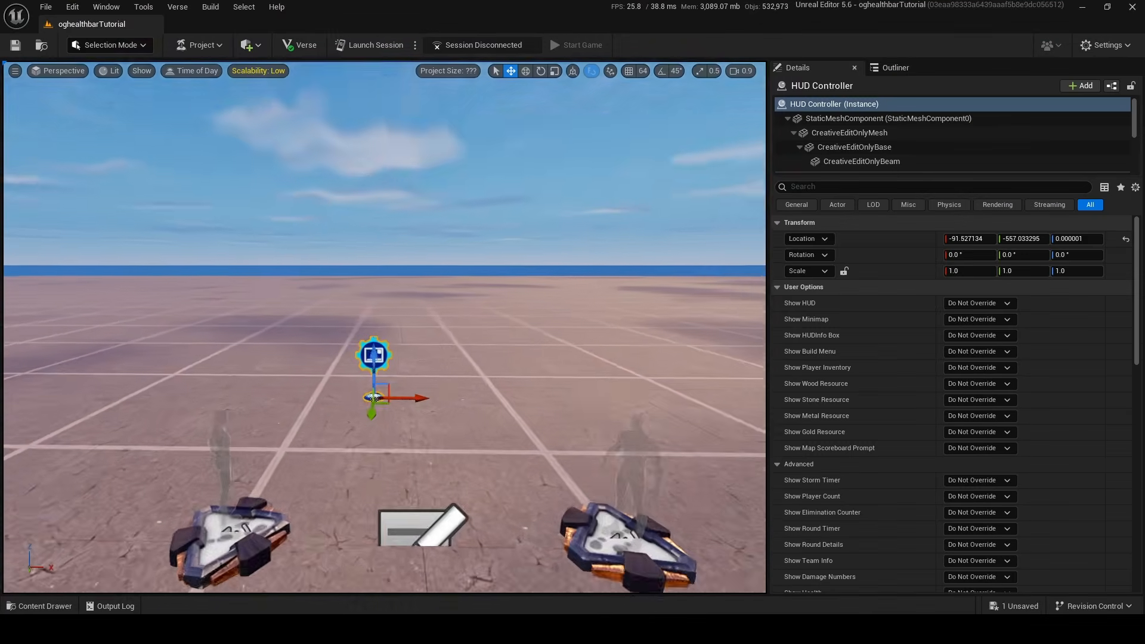
key("w")
right_click_drag(382, 334, 382, 299)
key("s")
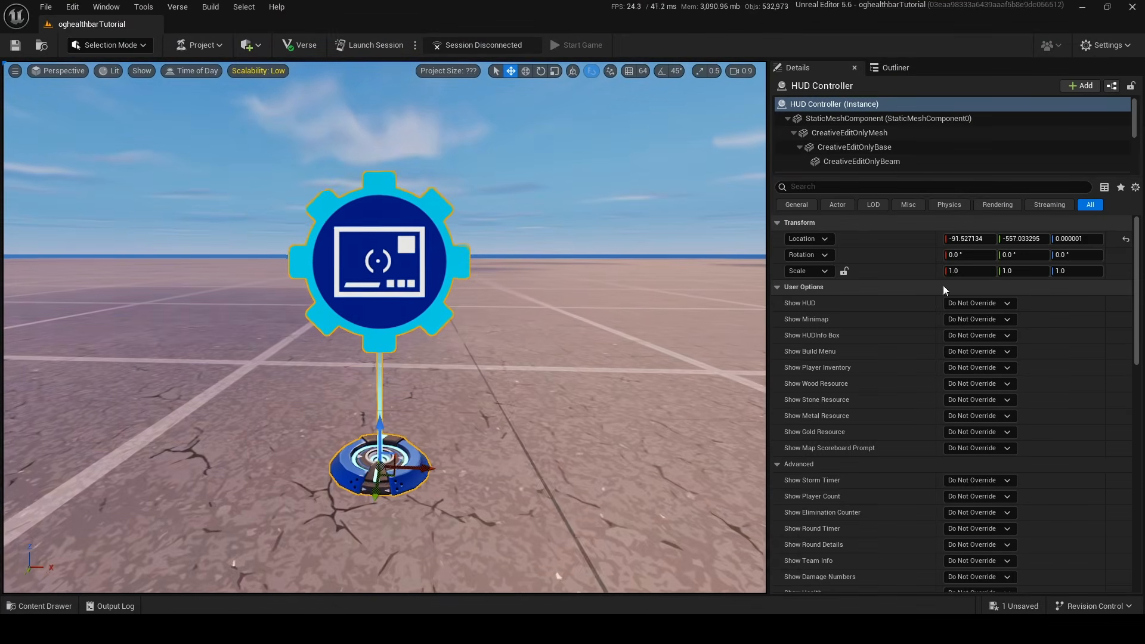
scroll(1123, 279, "down", 15)
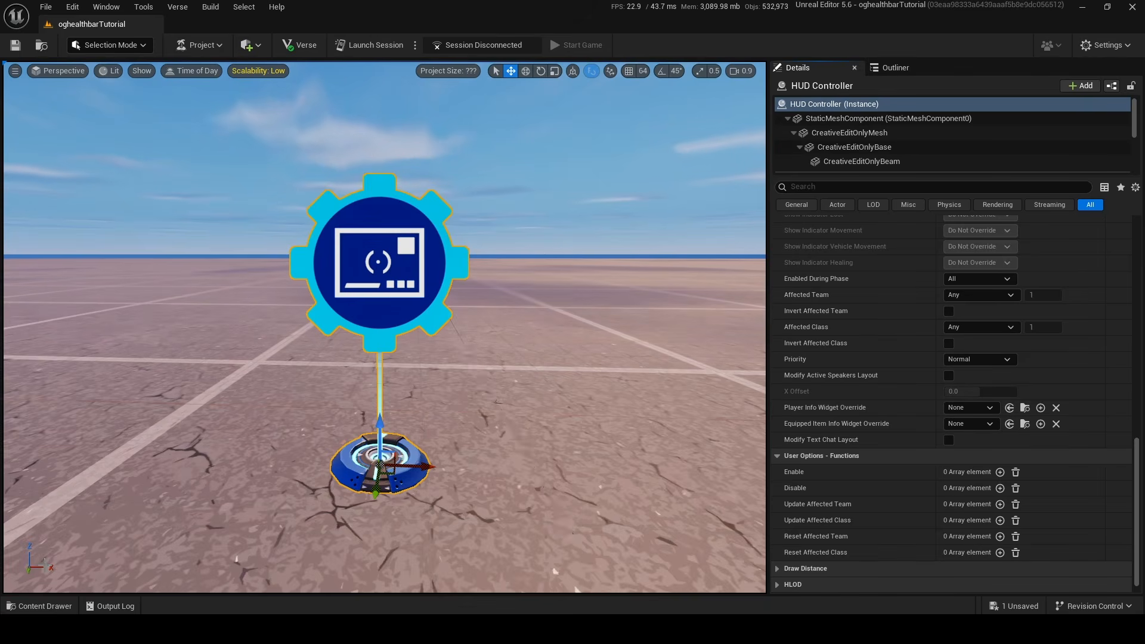
Create a User Widget blueprint named ogHud in the oghealthbarTutorial Content folder
left_click(40, 598)
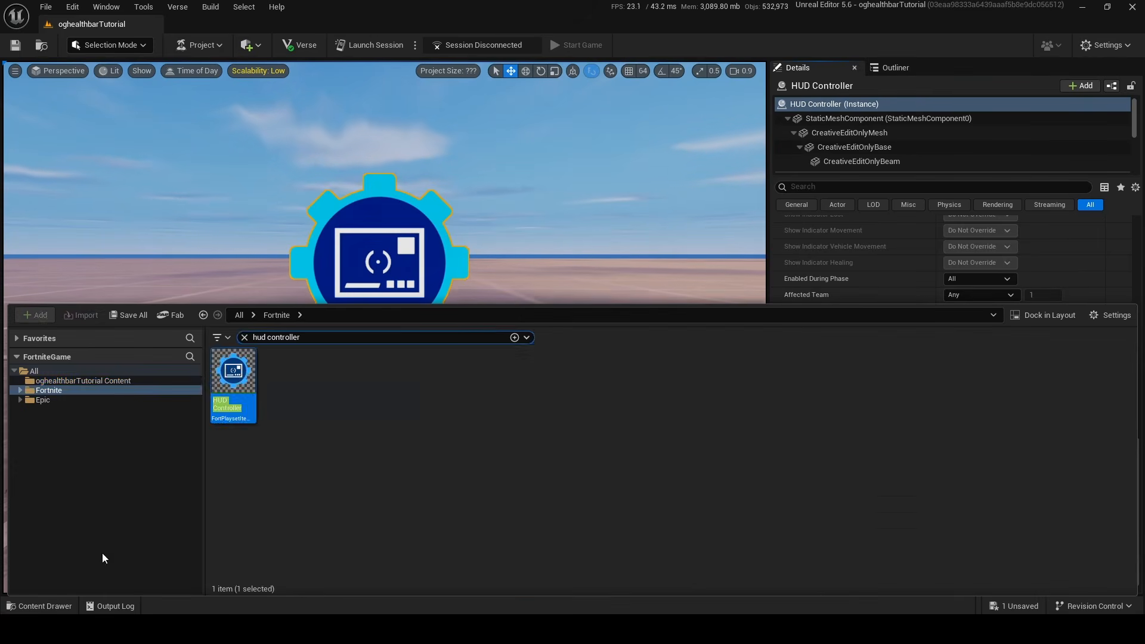
left_click(130, 377)
left_click(244, 337)
right_click(396, 387)
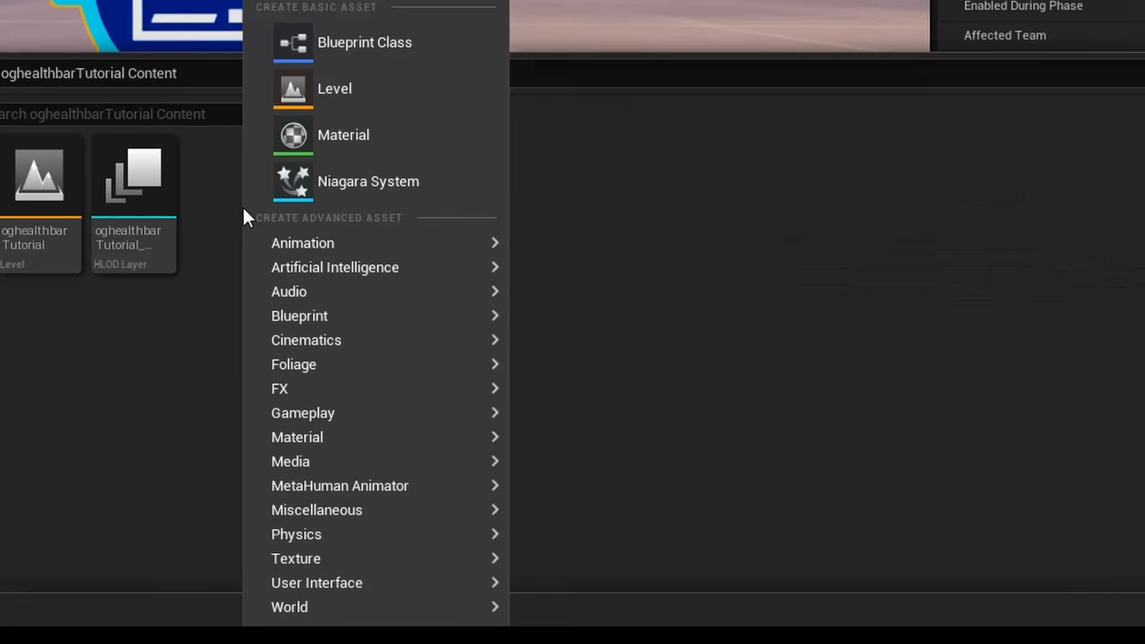
mouse_move(335, 588)
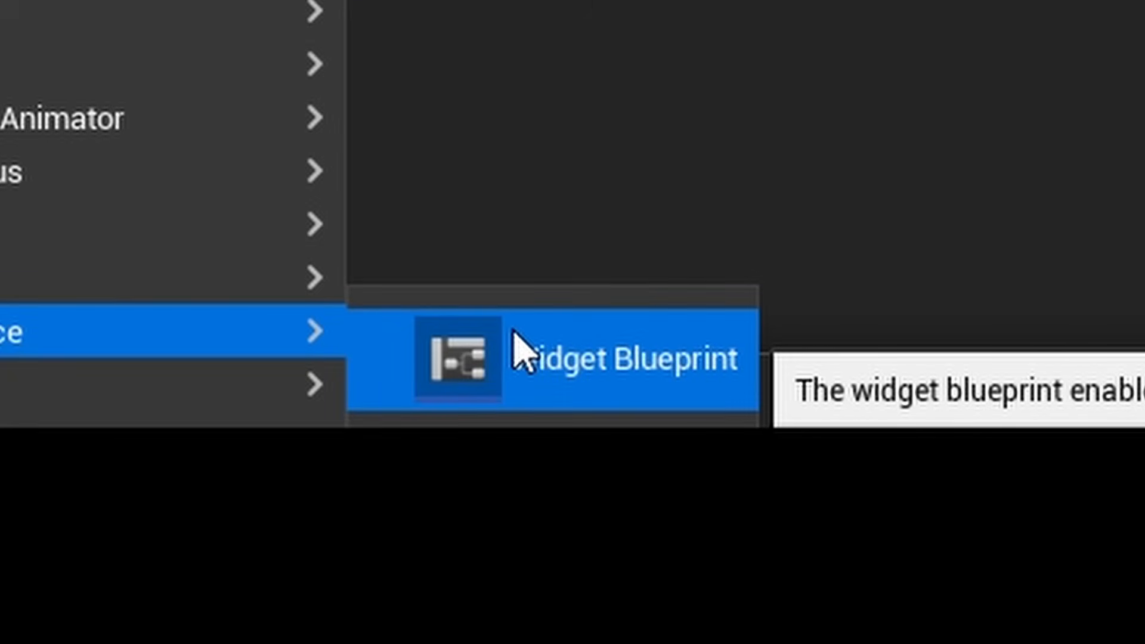
left_click(515, 335)
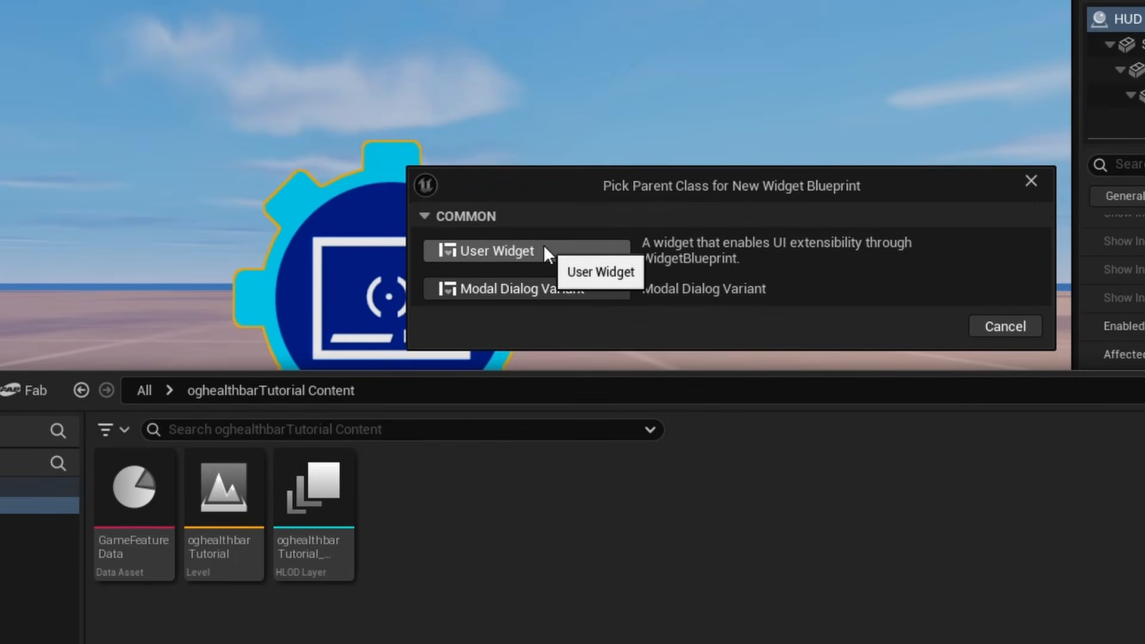
left_click(544, 249)
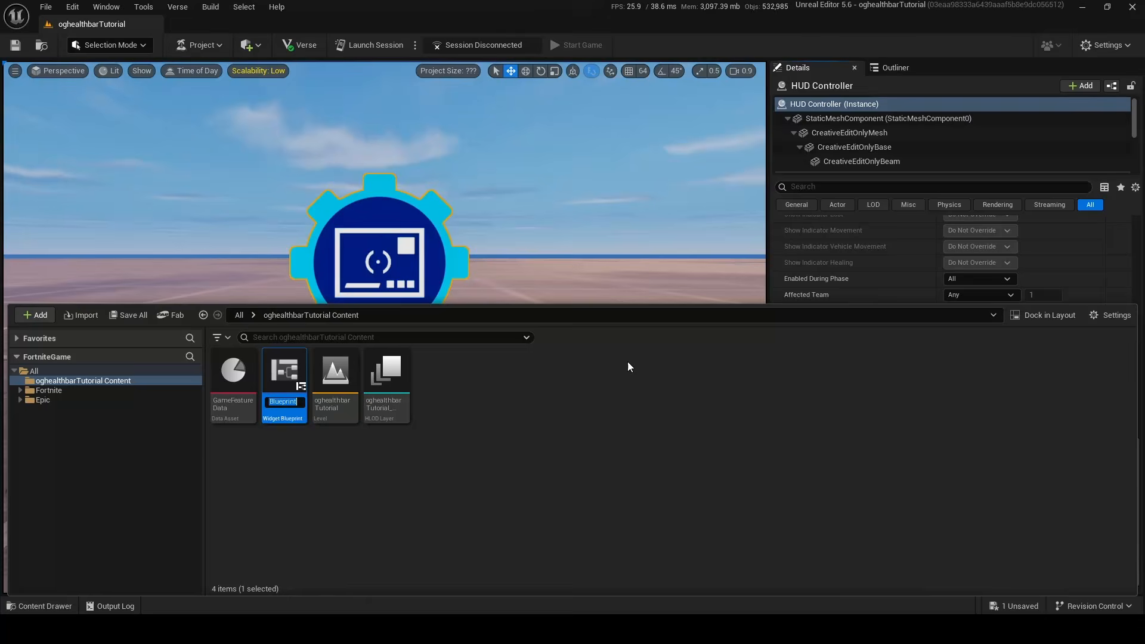
key("BackSpace")
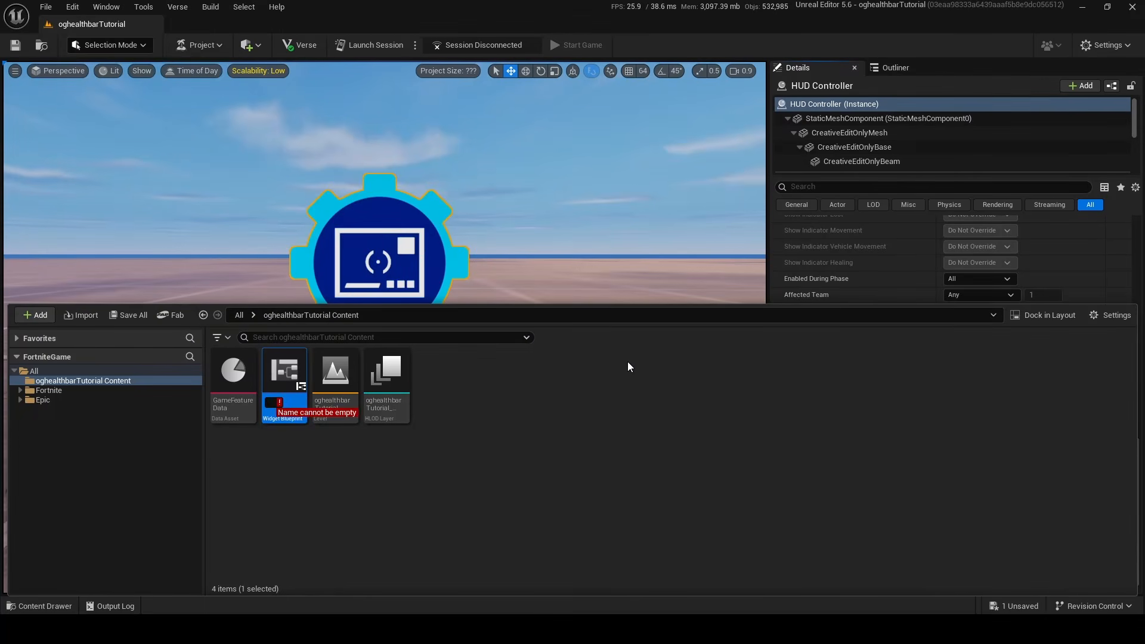
type("ogHud")
key("Return")
Open the ogHud widget and add a Canvas Panel with an Overlay nested inside it
double_click(405, 408)
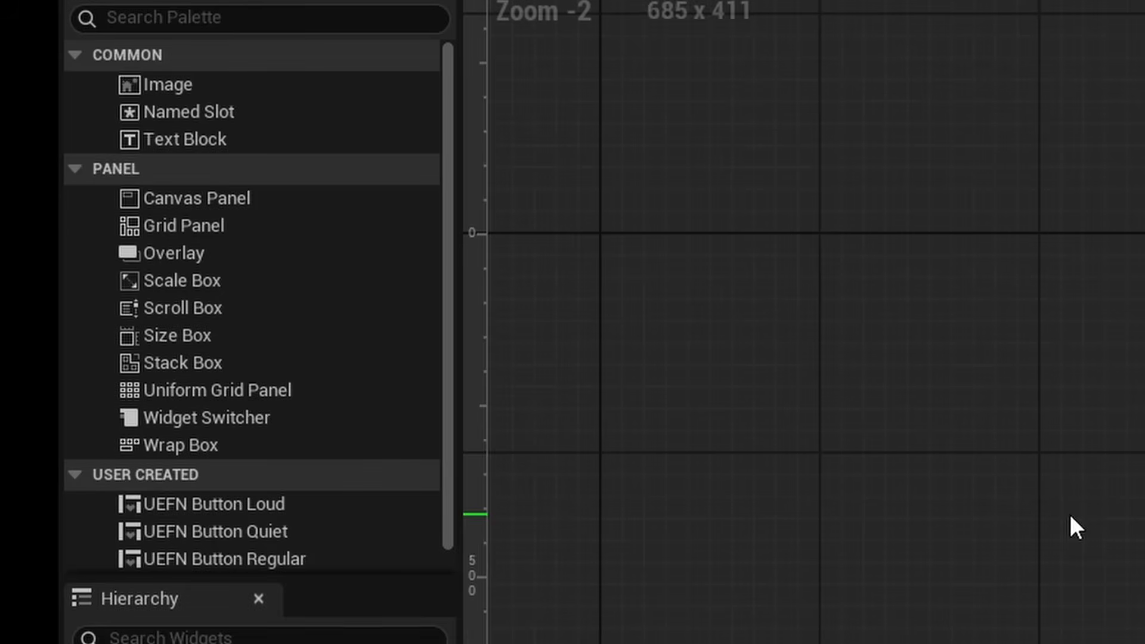
left_click_drag(106, 162, 449, 239)
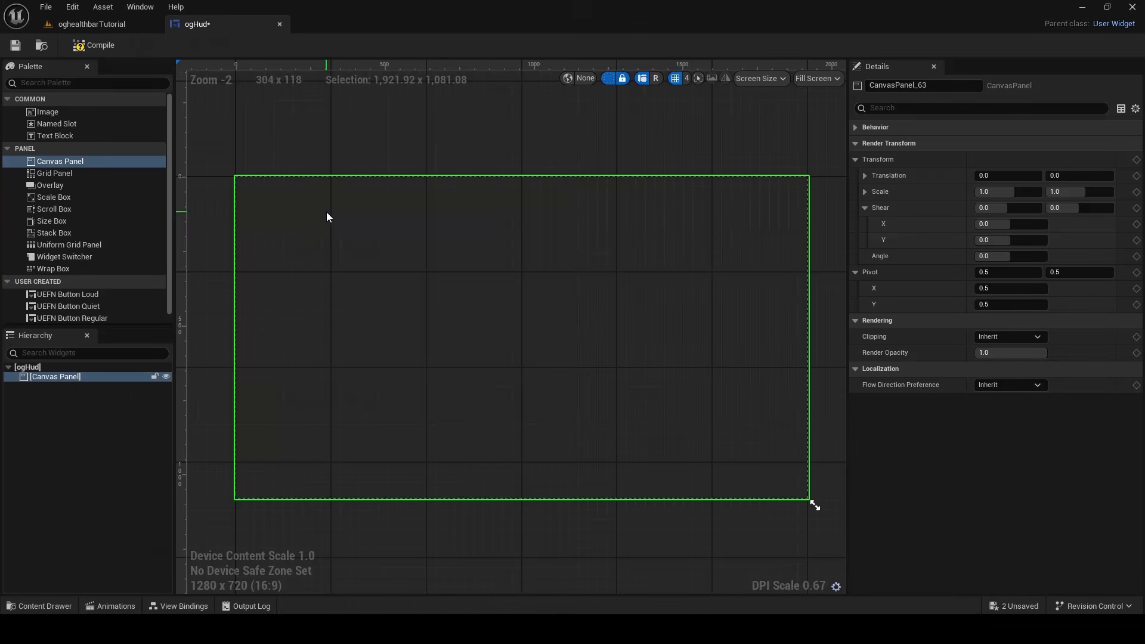
left_click(68, 185)
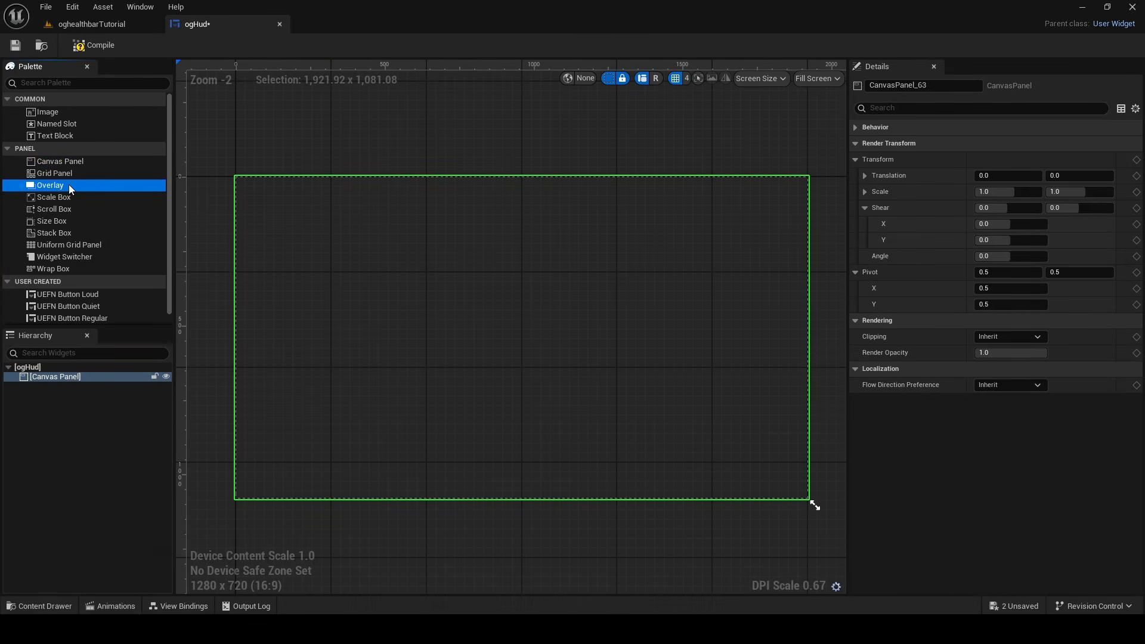
left_click_drag(103, 377, 102, 378)
Move the Overlay to the lower middle of the canvas, at about position X 940, Y 820
scroll(244, 173, "up", 11)
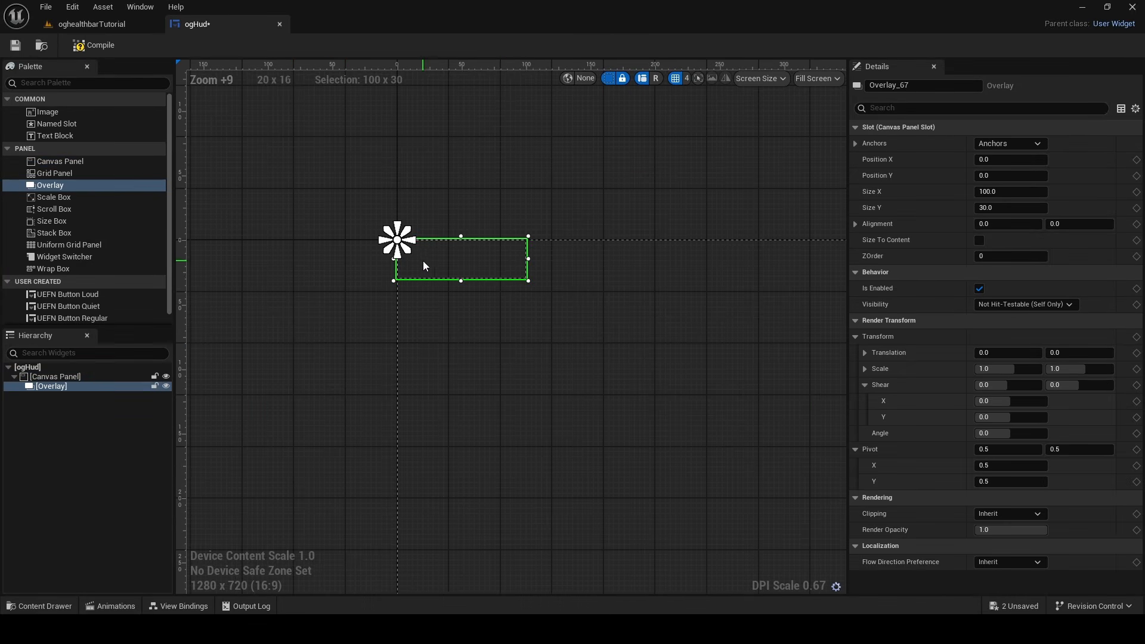
right_click_drag(545, 336, 373, 182)
scroll(374, 181, "down", 11)
left_click_drag(301, 189, 614, 430)
right_click_drag(598, 385, 608, 308)
scroll(608, 307, "down", 2)
left_click_drag(605, 332, 592, 341)
scroll(603, 334, "up", 4)
right_click_drag(603, 334, 571, 334)
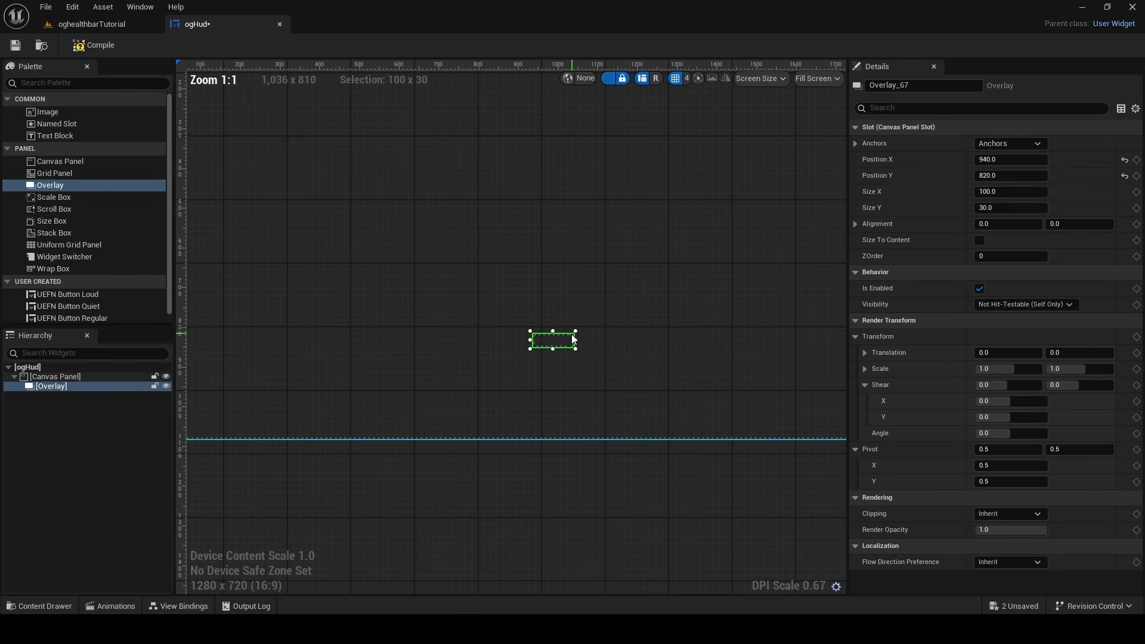
Stretch the Overlay horizontally to a width of about 309, keeping its height
left_click_drag(576, 339, 659, 340)
scroll(570, 334, "up", 9)
right_click_drag(570, 333, 458, 324)
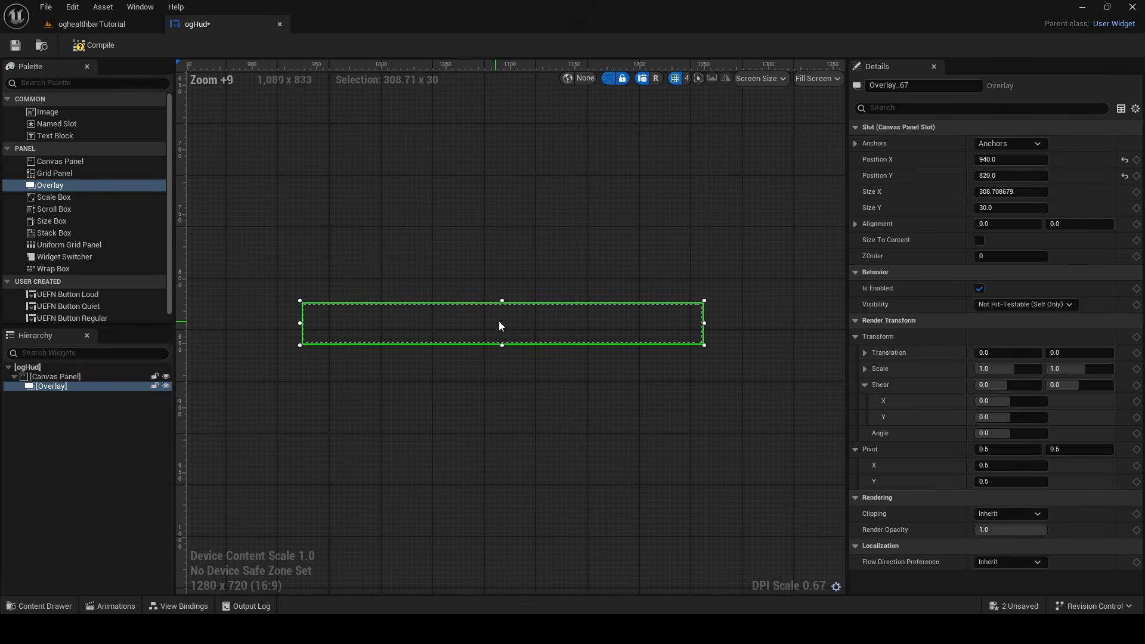
Try an Image inside the Overlay with its image size X raised to about 763, and delete it again
left_click_drag(45, 112, 117, 389)
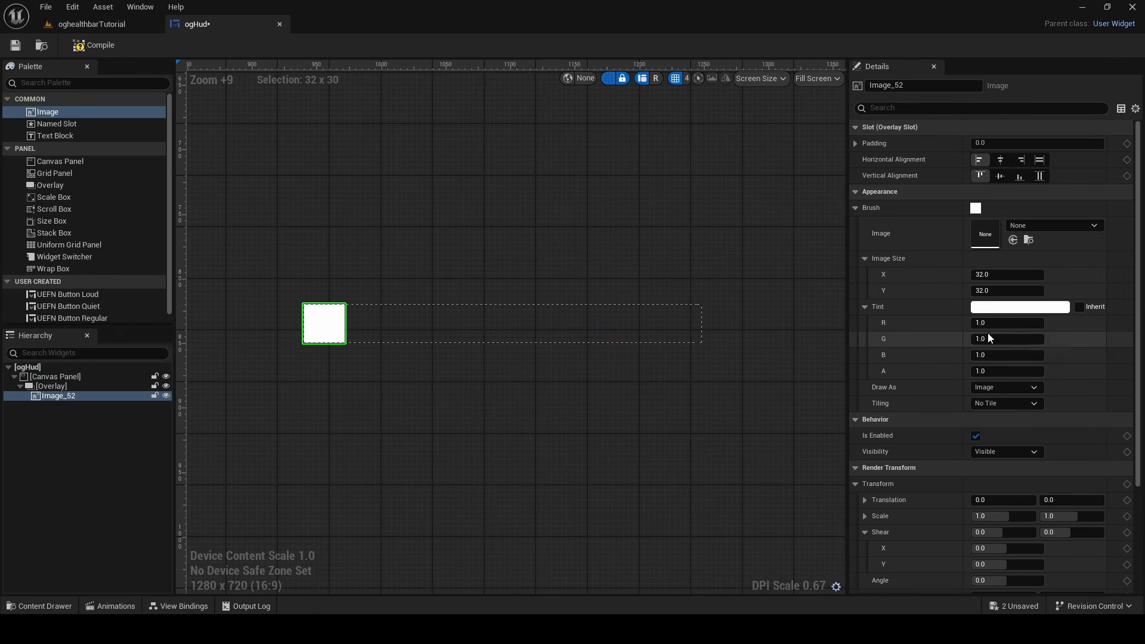
left_click_drag(993, 275, 1103, 275)
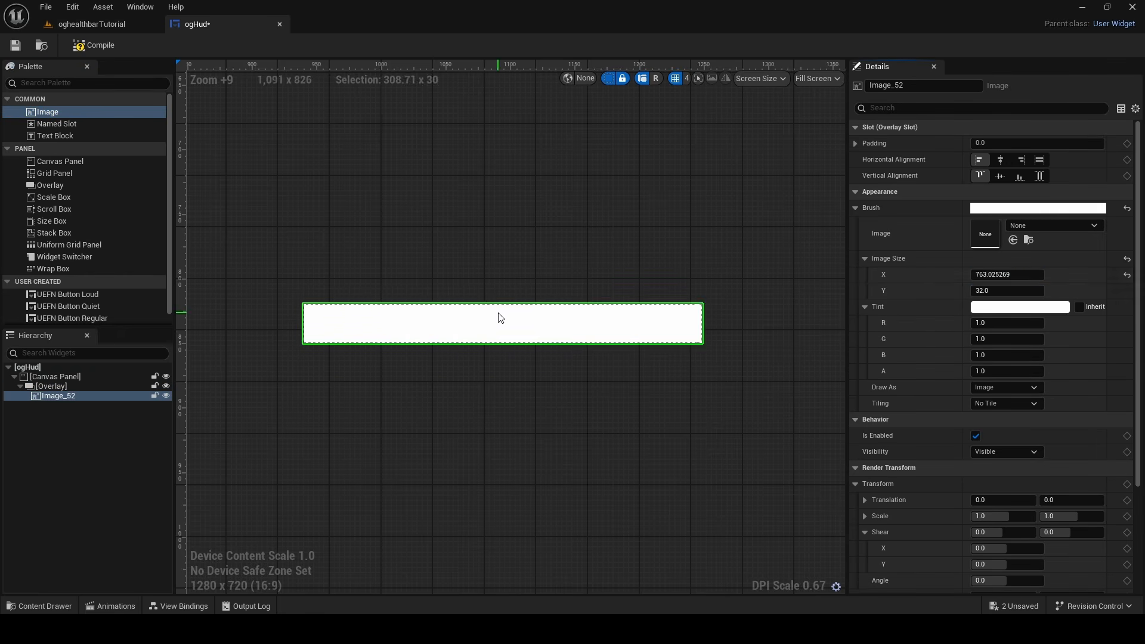
right_click(60, 396)
left_click(114, 489)
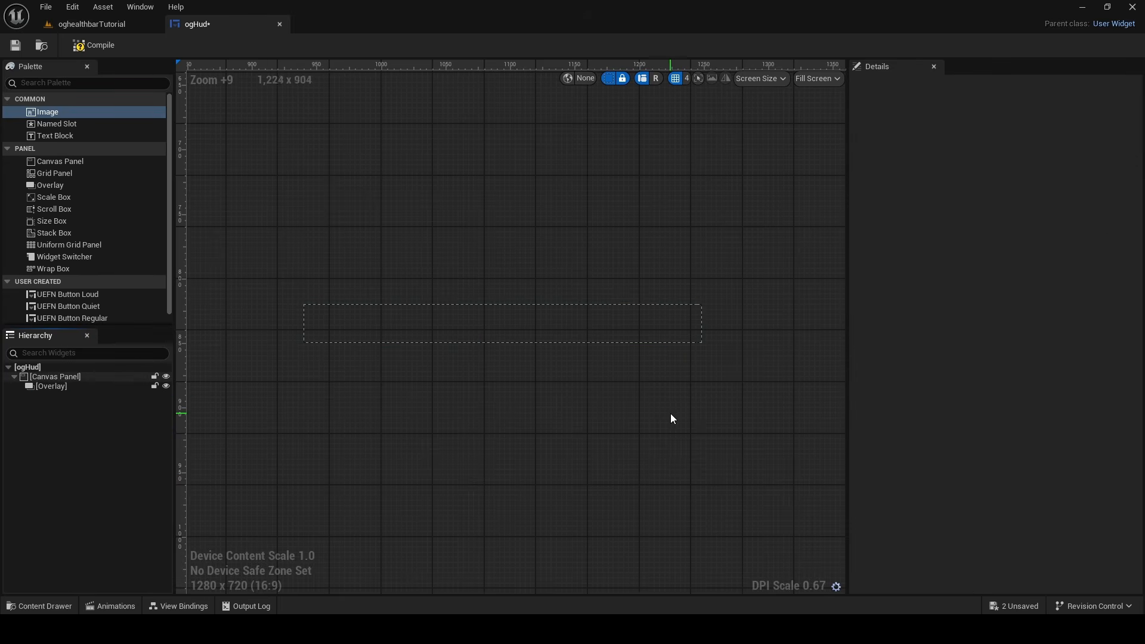
Create a material named healthbar in the oghealthbarTutorial Content folder
left_click(56, 603)
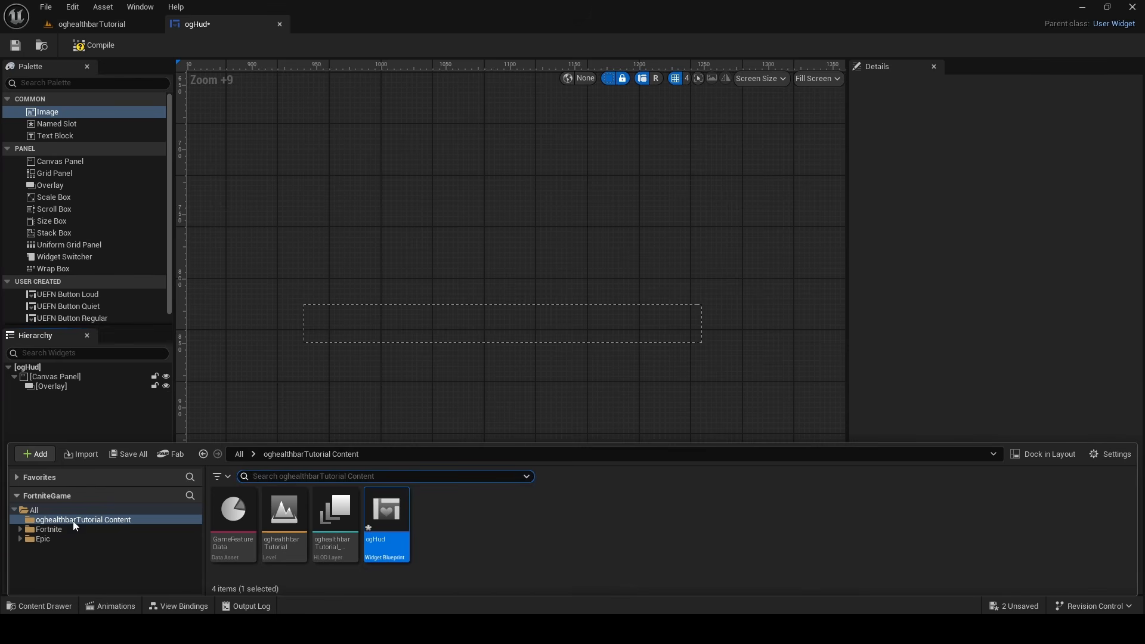
right_click(427, 444)
mouse_move(479, 508)
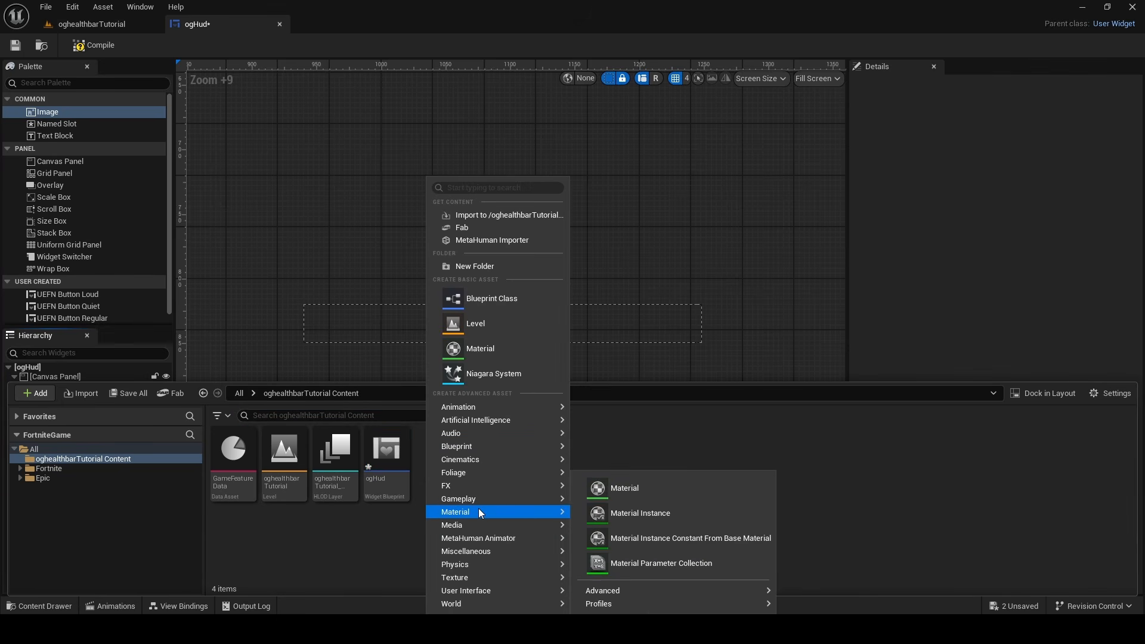
left_click(611, 493)
key("BackSpace")
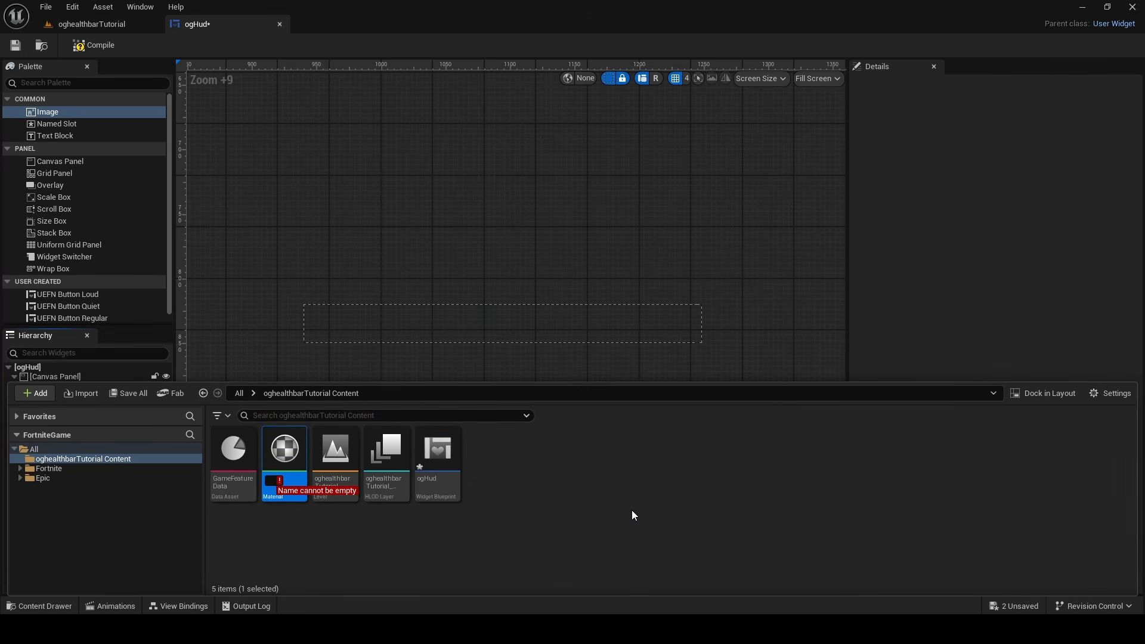
type("healthbar")
key("Return")
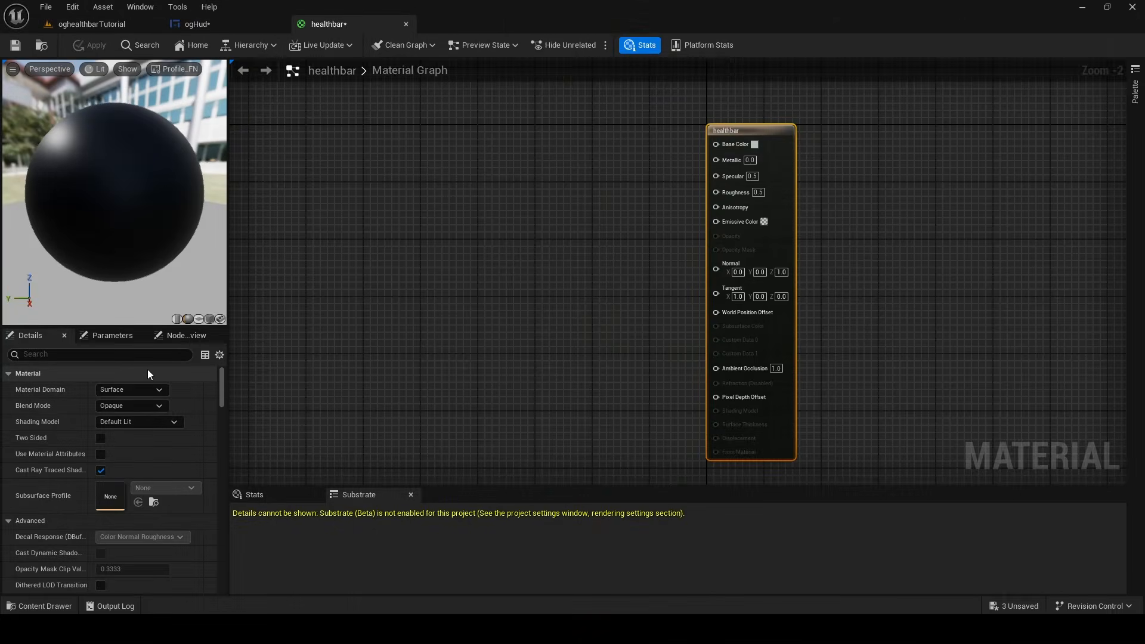
Set the healthbar material's domain to User Interface and its blend mode to Translucent
left_click(132, 387)
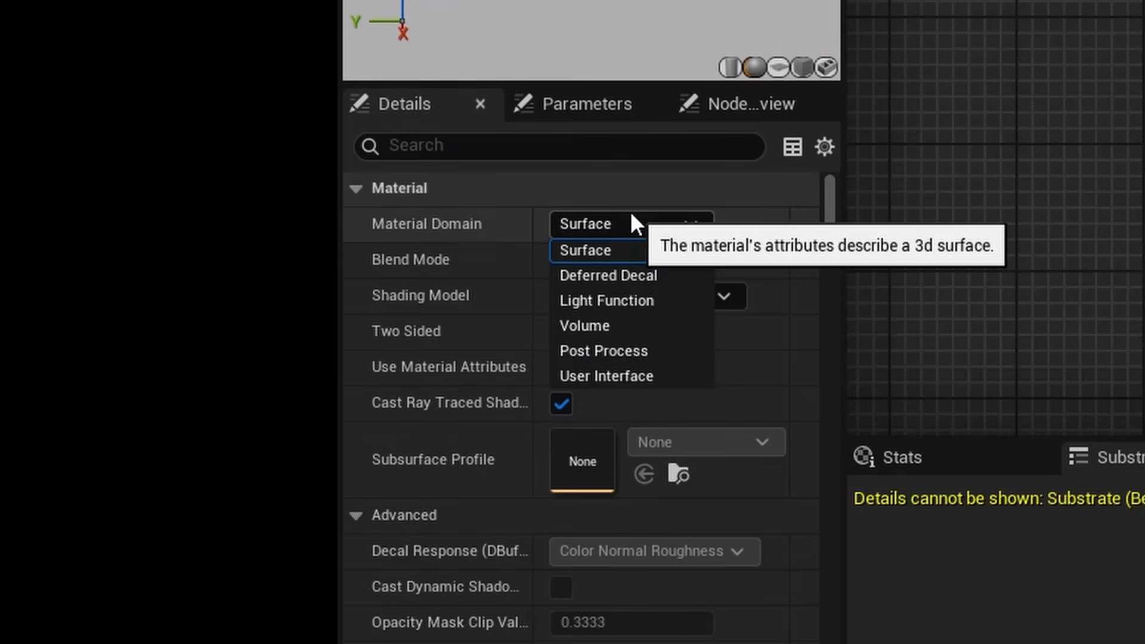
left_click(662, 376)
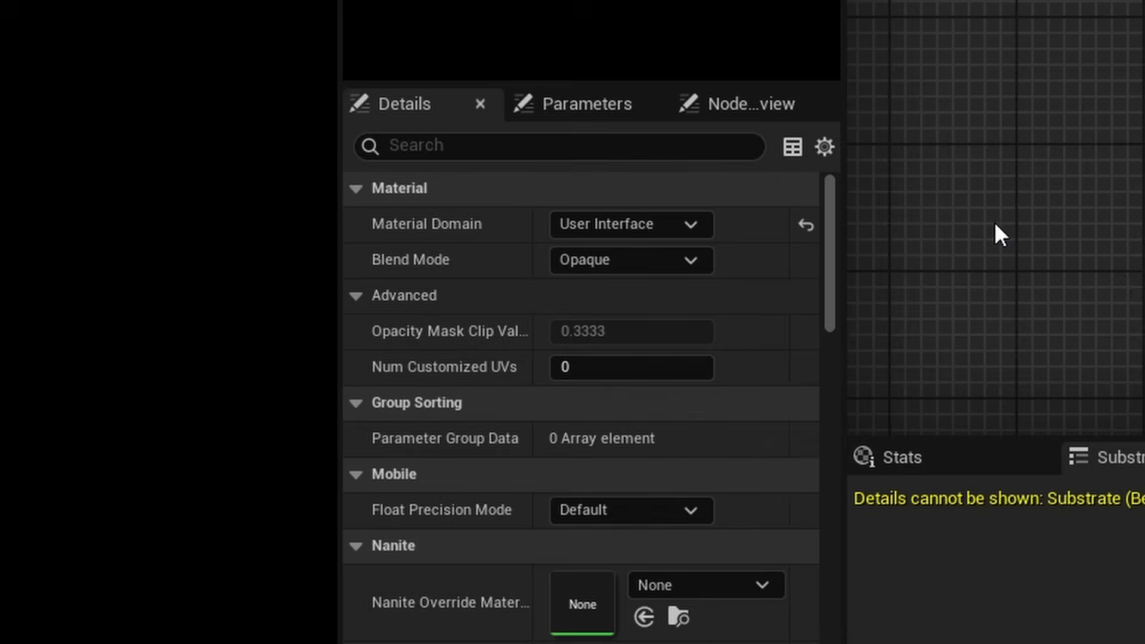
left_click(660, 262)
left_click(137, 439)
Add a TextureCoordinate node to the material graph, ahead of the healthbar output node
mouse_move(417, 263)
right_mouse_down()
mouse_move(447, 360)
mouse_move(627, 221)
right_mouse_up()
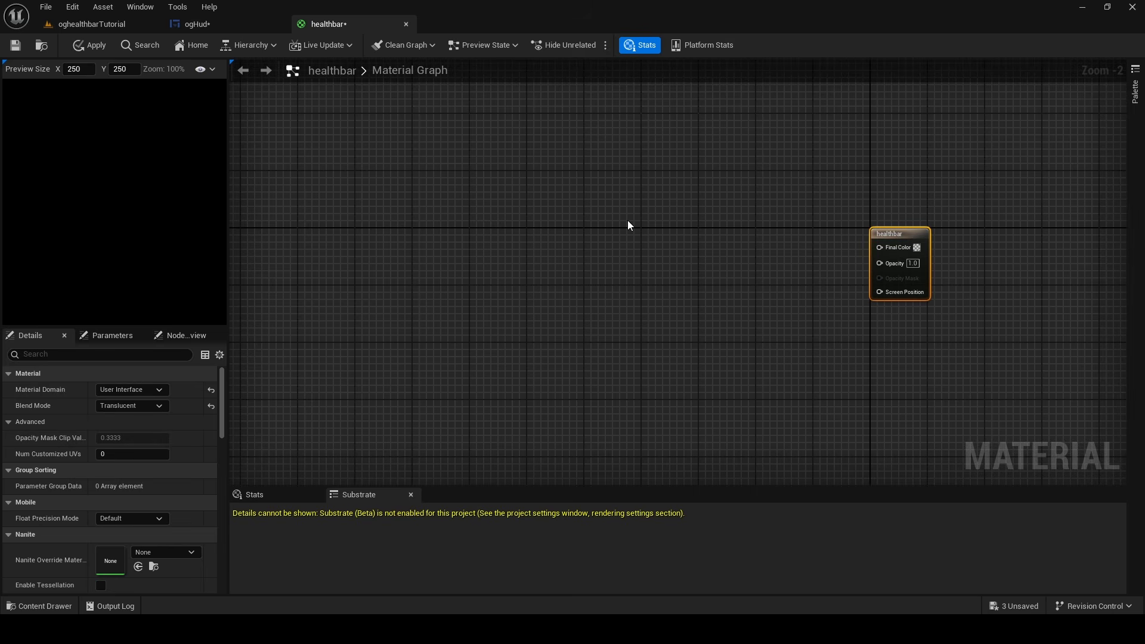
right_click(628, 225)
type("tex")
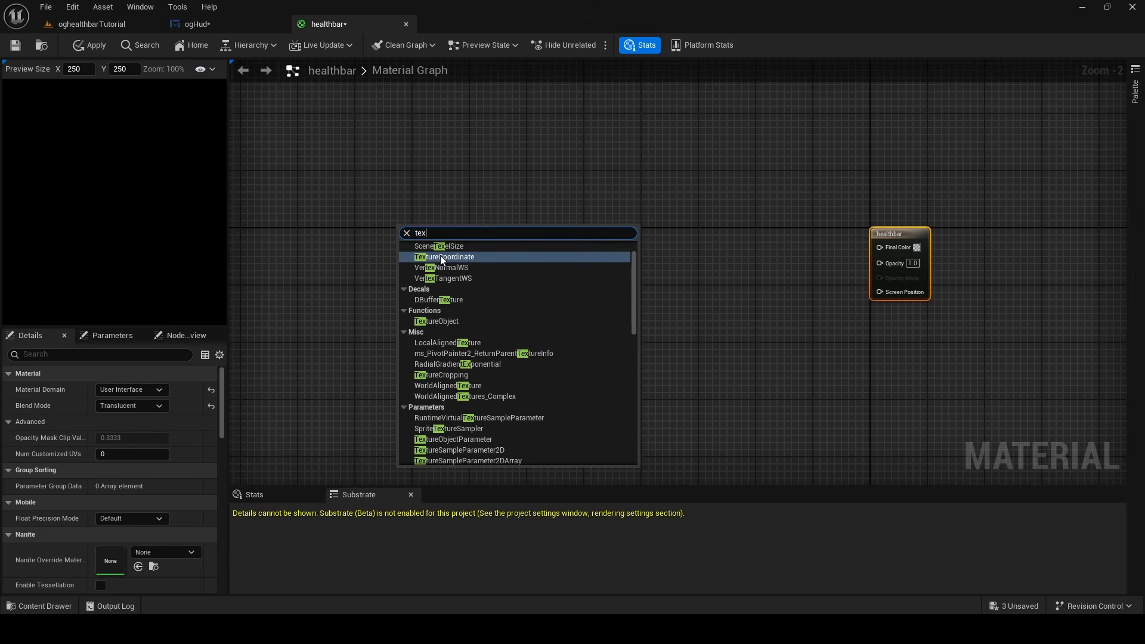
left_click(443, 257)
scroll(430, 239, "up", 2)
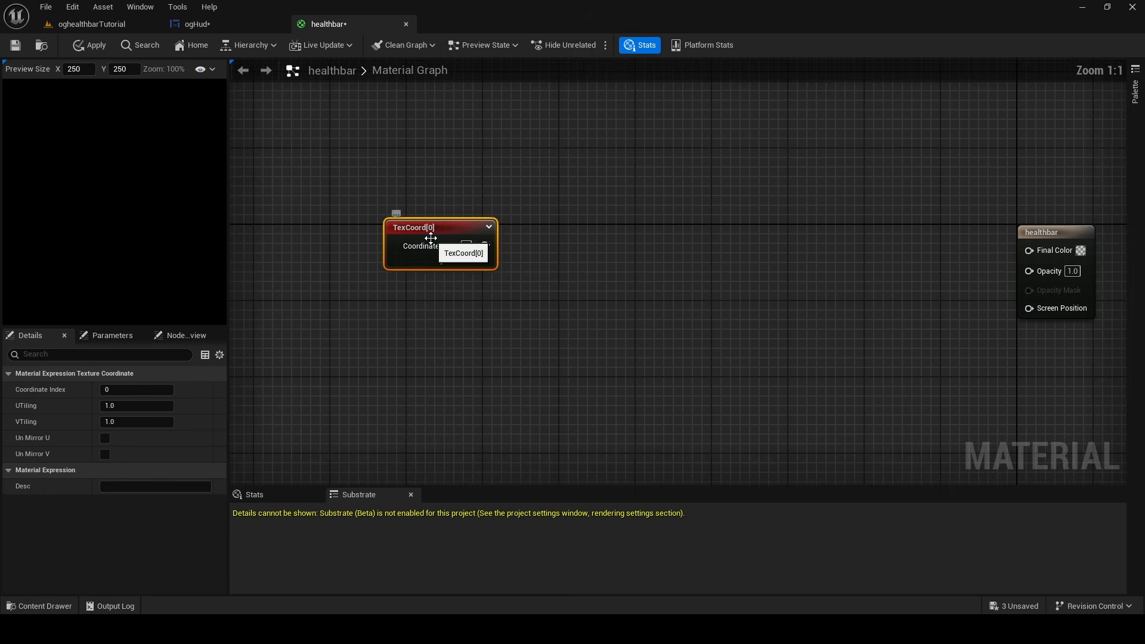
Add a ComponentMask node, feed the TexCoord output into it, and limit the mask to the R channel
right_click(619, 233)
type("mask")
left_click(671, 310)
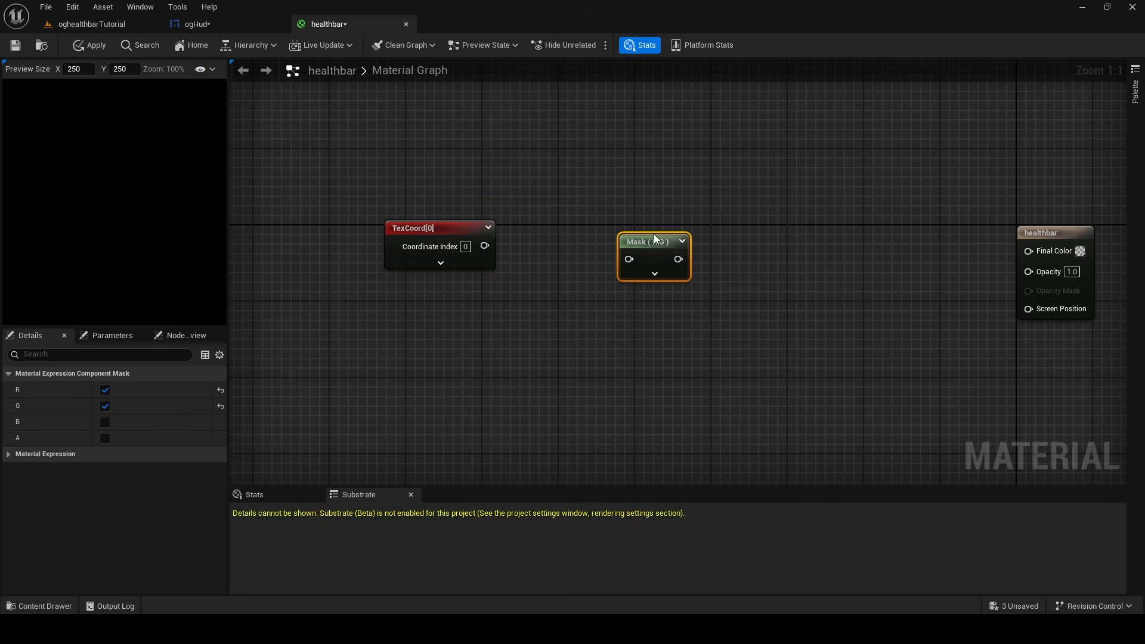
left_click_drag(654, 235, 573, 226)
left_click_drag(484, 246, 548, 249)
mouse_move(565, 235)
left_mouse_down()
mouse_move(547, 235)
mouse_move(553, 228)
left_mouse_up()
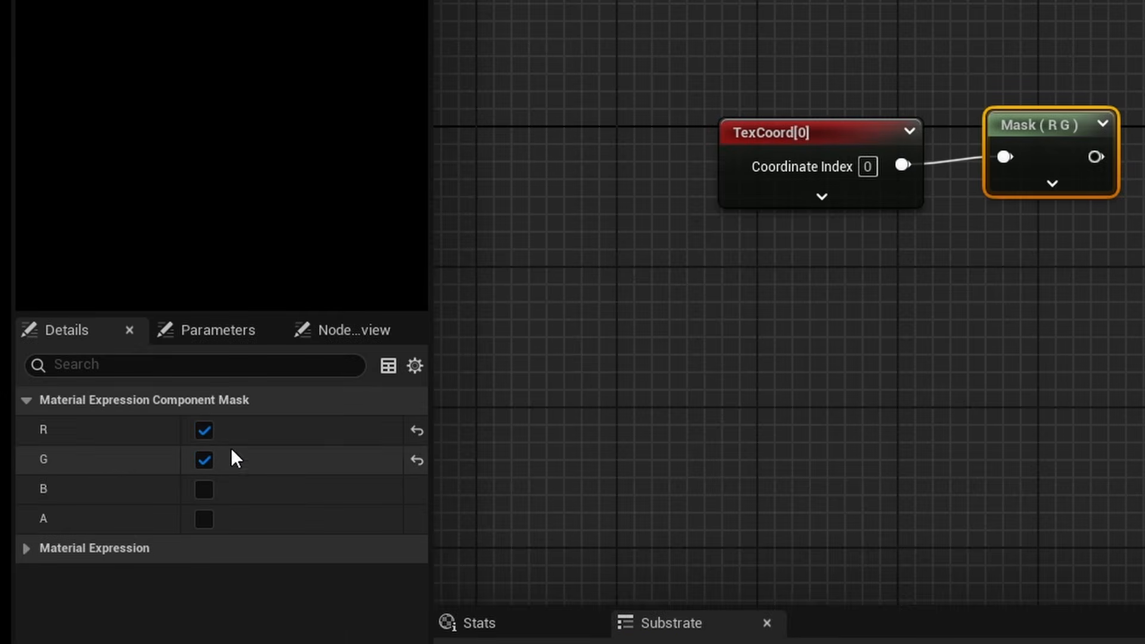
left_click(205, 460)
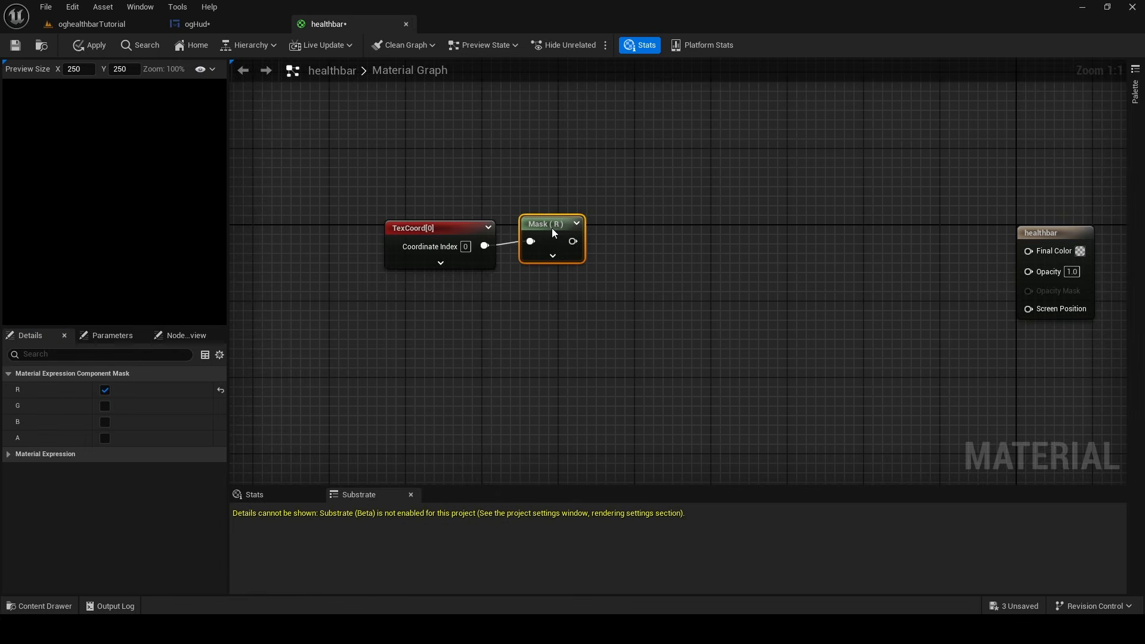
Align the TexCoord and Mask nodes side by side and move the pair higher in the graph
left_click_drag(553, 229, 542, 227)
left_click_drag(441, 226, 425, 223)
left_click_drag(523, 223, 505, 222)
left_click(538, 193)
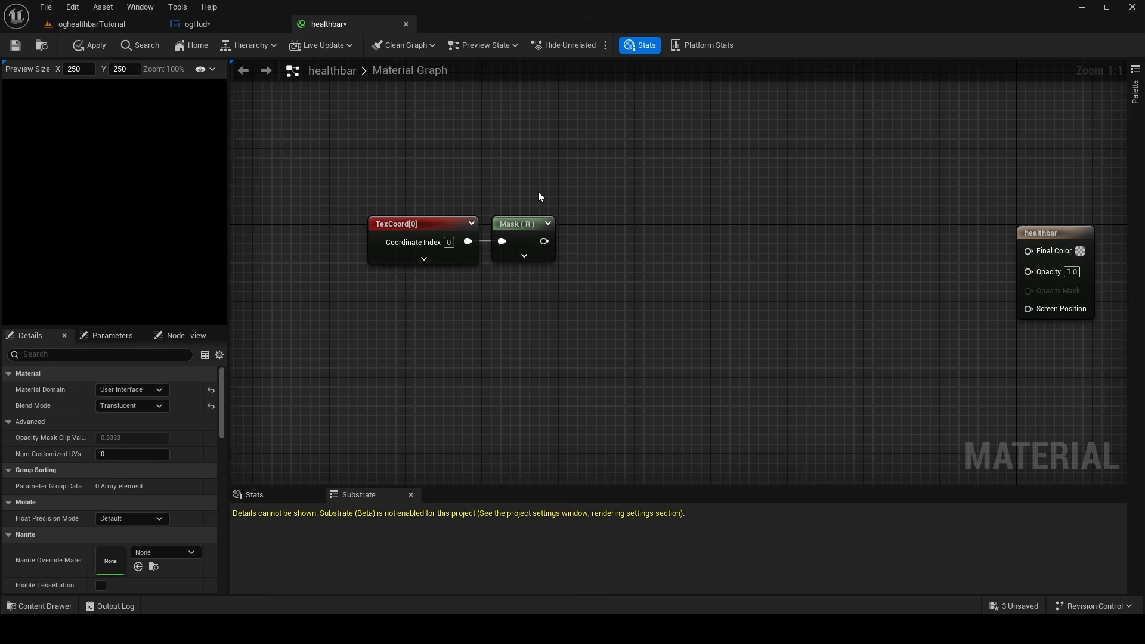
left_click_drag(610, 268, 344, 180)
left_click(375, 287)
right_click_drag(375, 287, 501, 242)
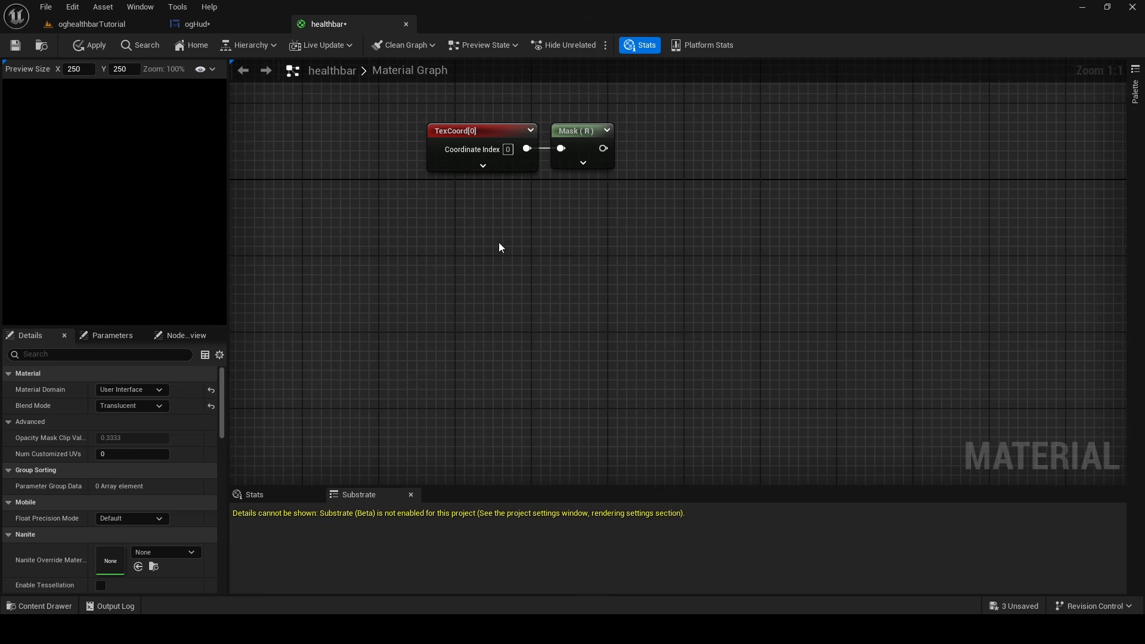
Add a Constant node below the TexCoord node in the material graph
right_click(499, 242)
left_click(365, 234)
left_click(437, 236)
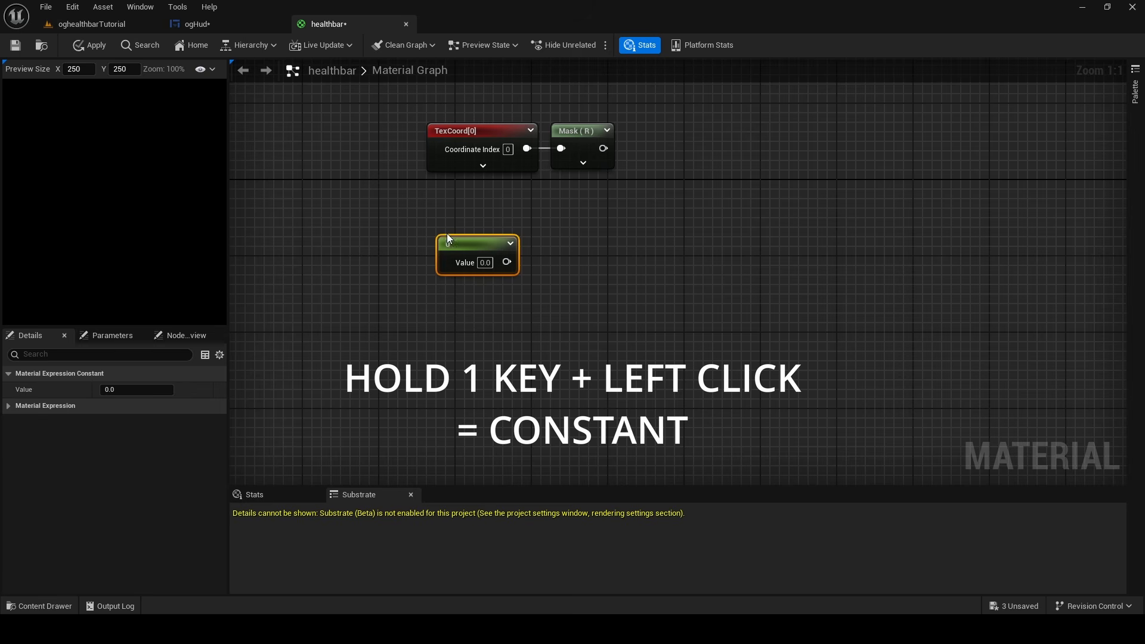
Convert the Constant node below TexCoord to a parameter and name it Progress
right_click(463, 242)
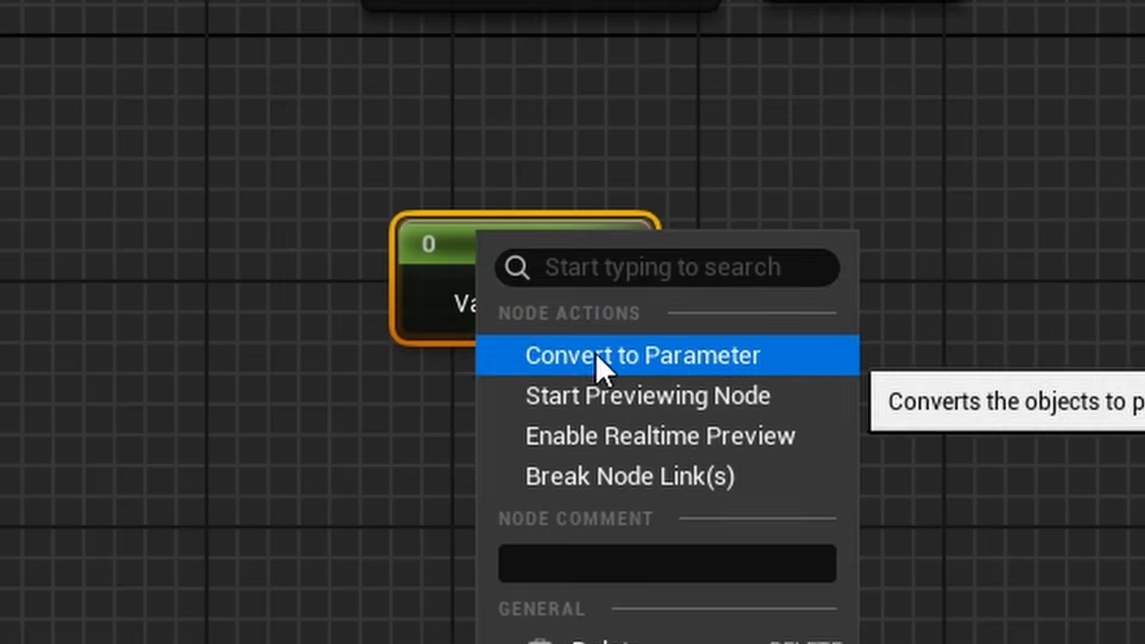
left_click(509, 279)
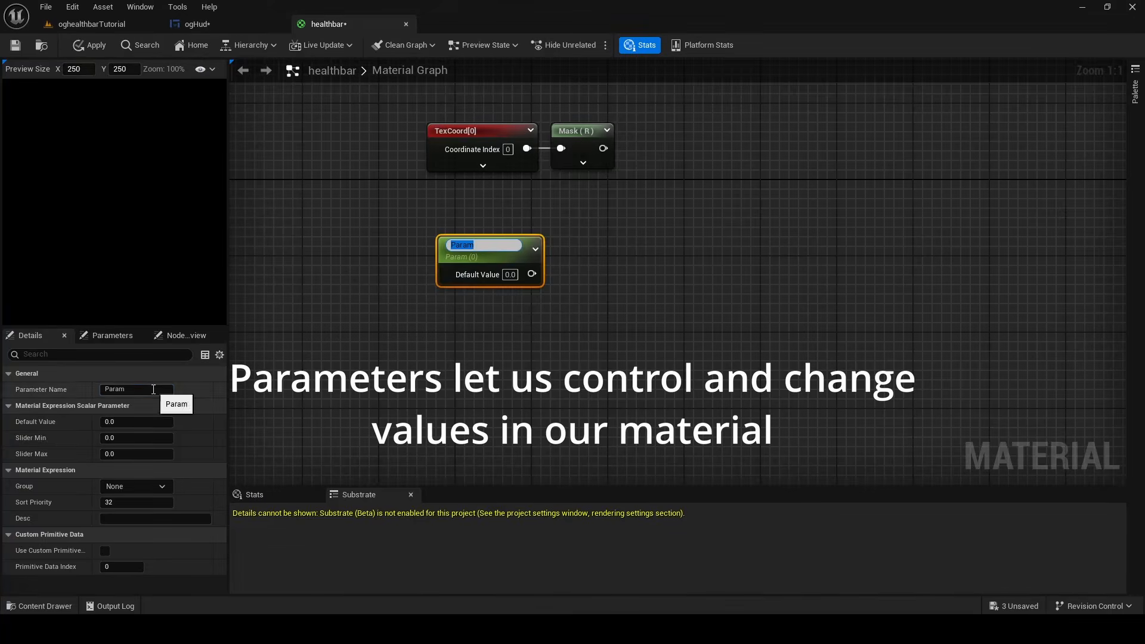
left_click_drag(153, 388, 1, 393)
type("Prog")
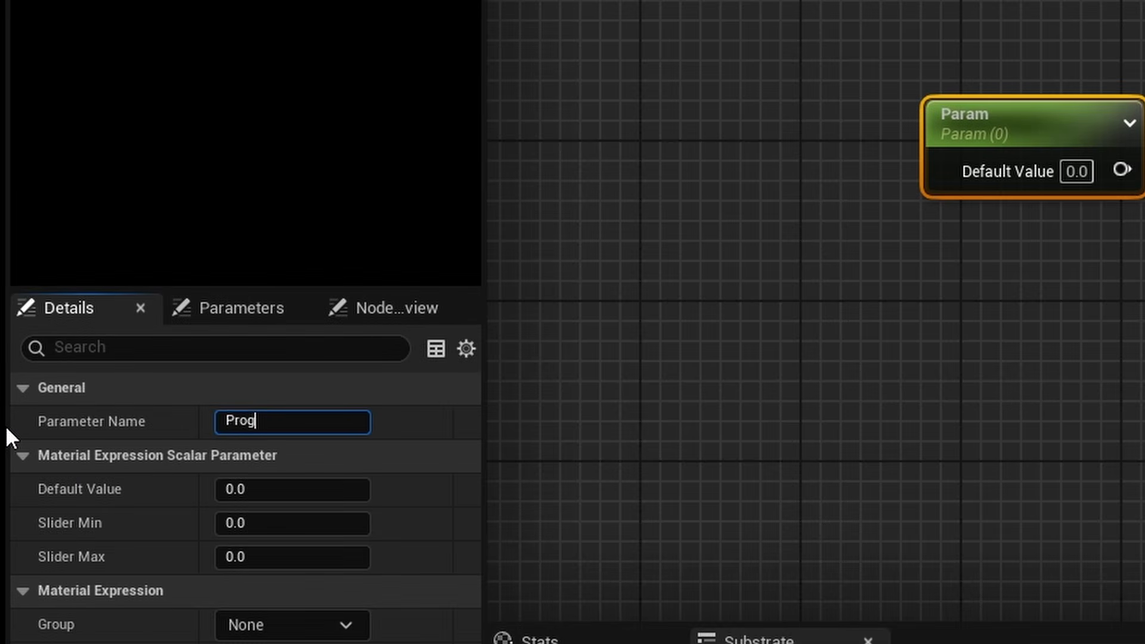
type("ress")
key("Return")
right_click(580, 221)
type("s")
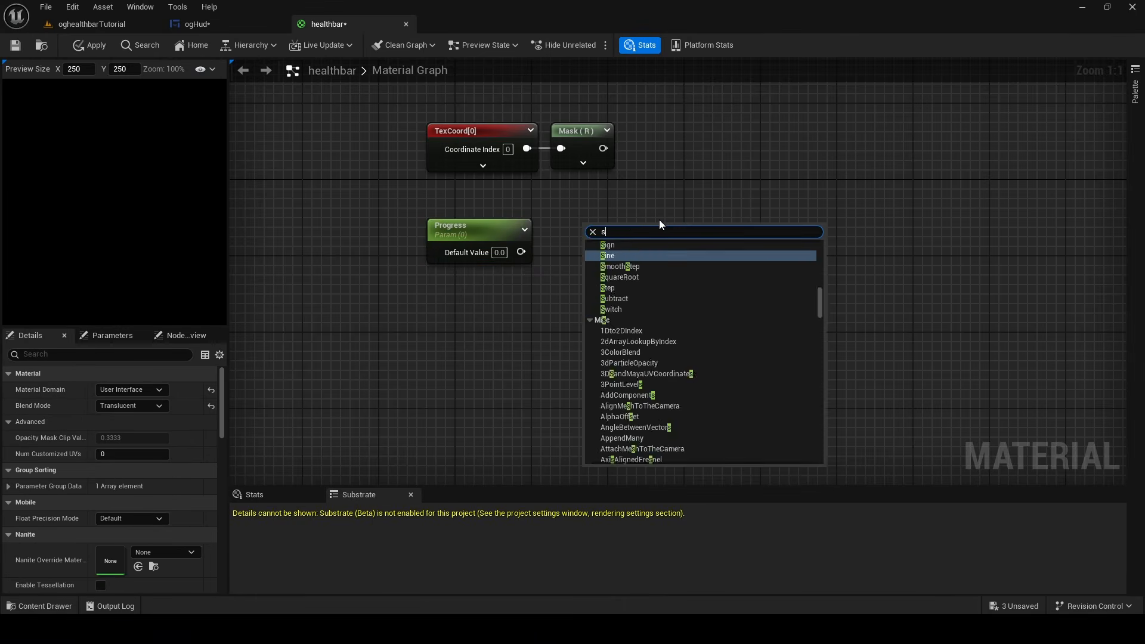
type("calar")
left_click(650, 285)
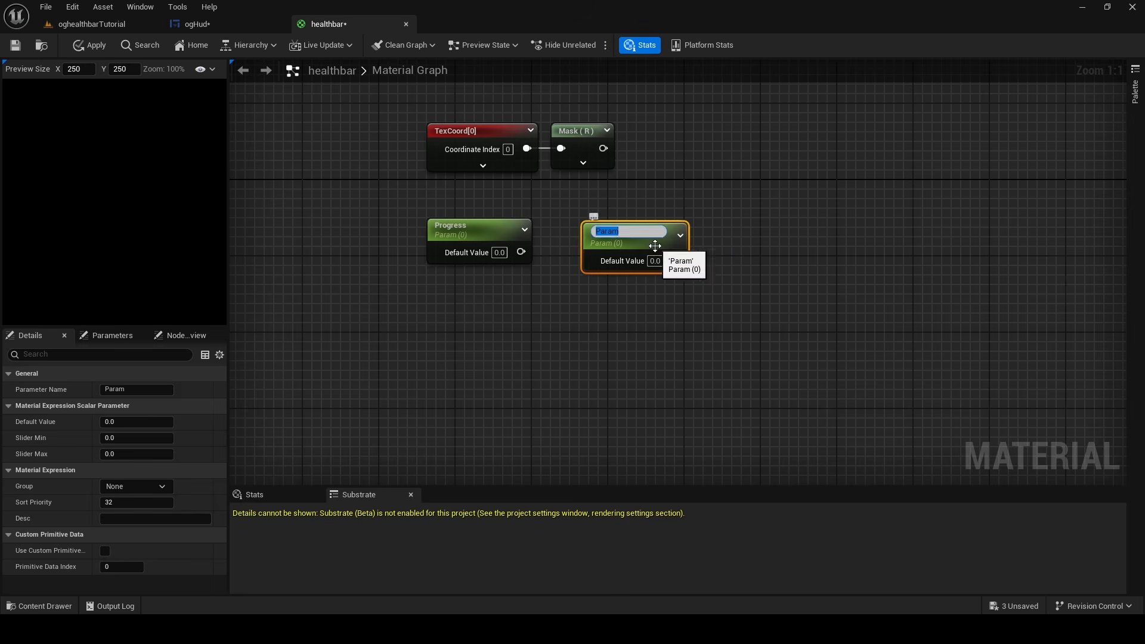
left_click_drag(655, 245, 623, 241)
right_click(565, 233)
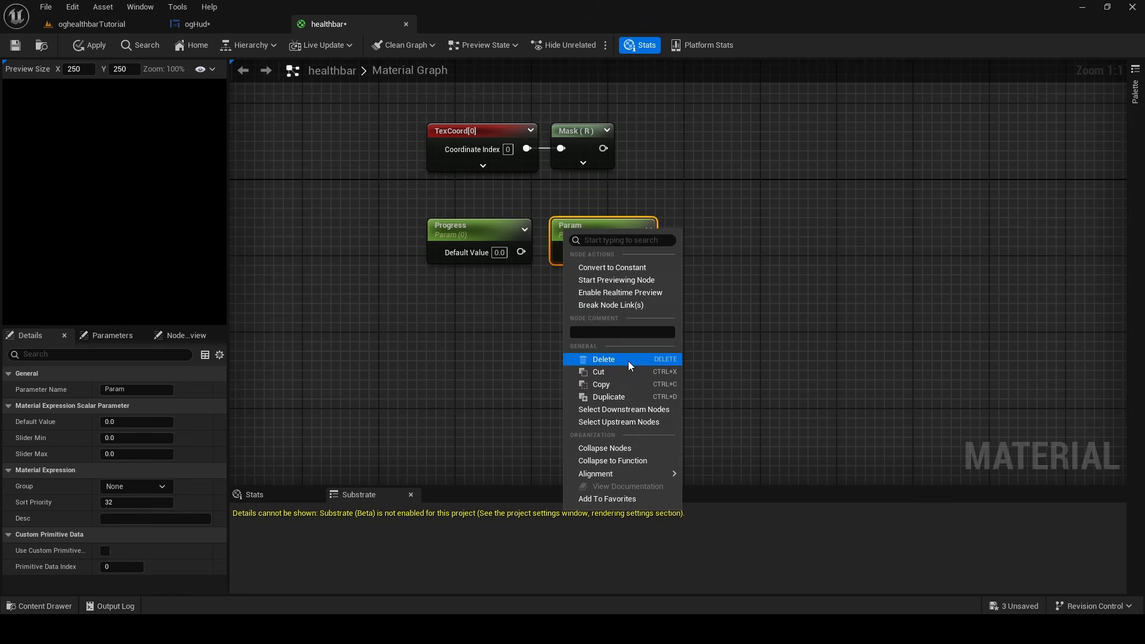
left_click(604, 359)
left_click(620, 234)
right_click(656, 252)
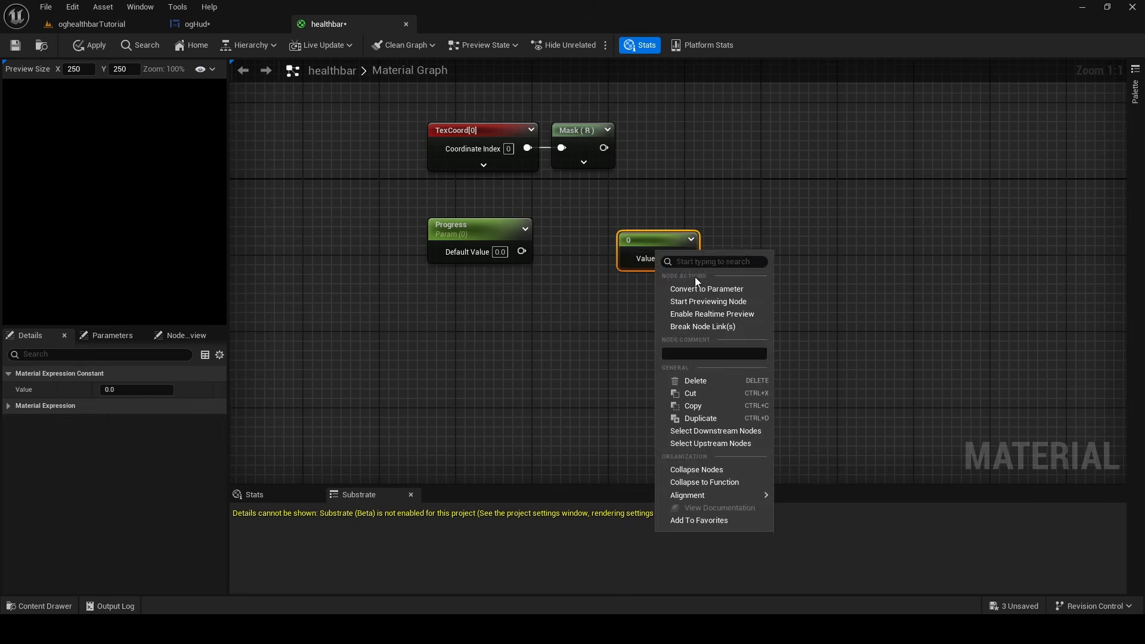
left_click(696, 288)
right_click(674, 263)
left_click(708, 378)
Add a Saturate node beside the Progress parameter and feed the Progress output into it
right_click_drag(594, 266, 568, 314)
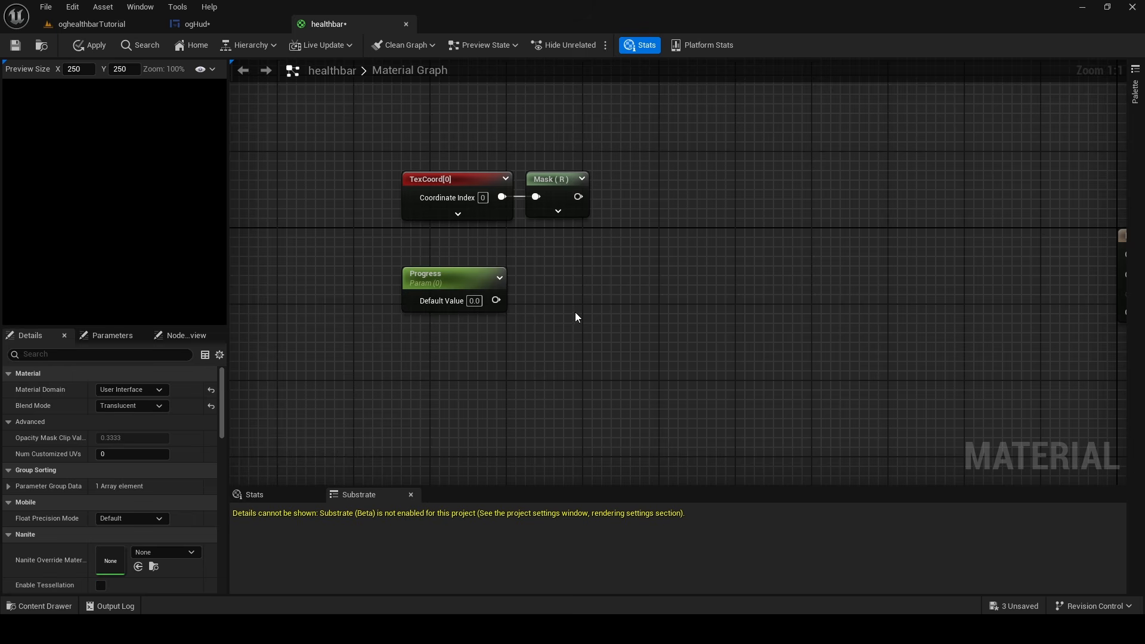
right_click(537, 299)
type("sa")
left_click(592, 327)
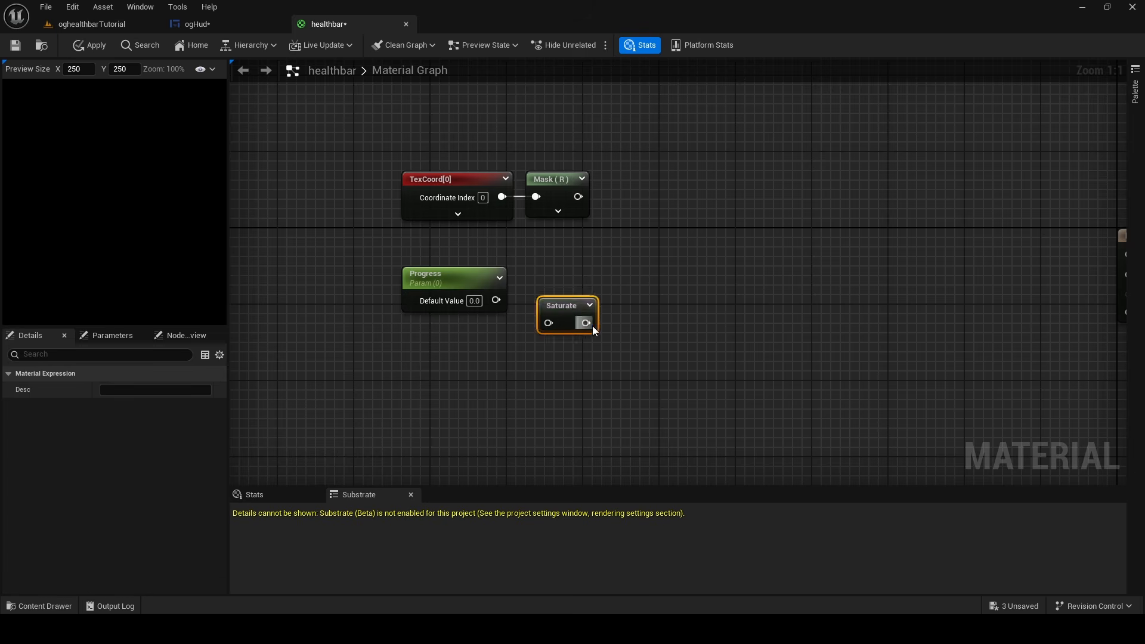
left_click_drag(567, 306, 568, 286)
left_click_drag(496, 300, 555, 273)
left_click(625, 245)
Add a Step node after the Mask node, feeding the Mask output into Y and the Saturate output into X
right_click_drag(625, 244, 558, 371)
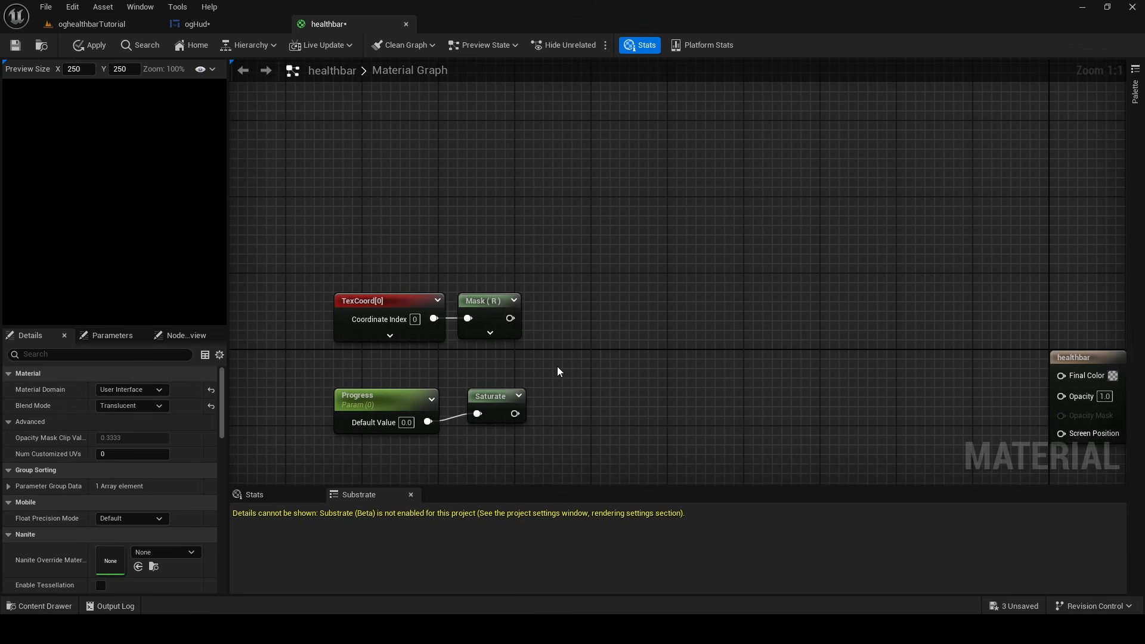
right_click(576, 321)
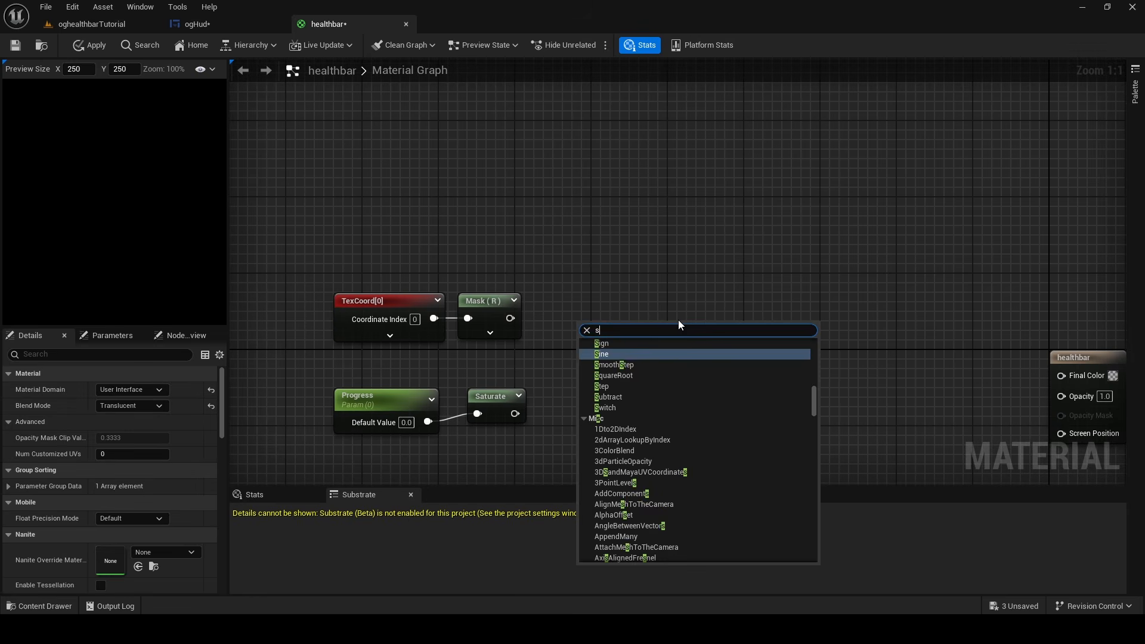
type("step")
left_click(618, 365)
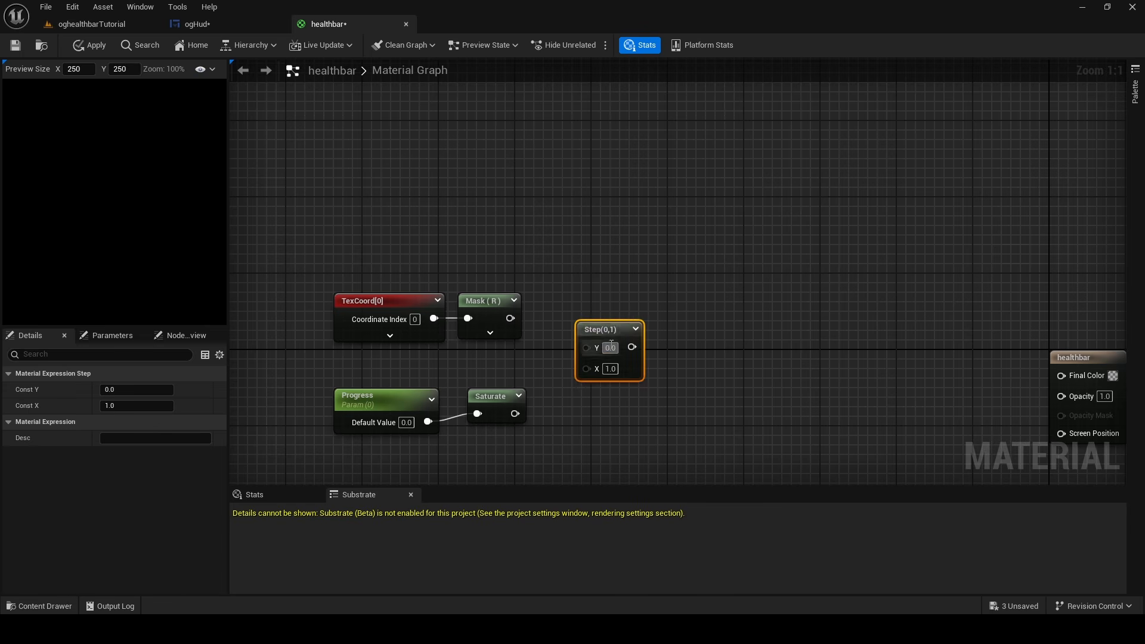
left_click_drag(621, 291, 620, 300)
left_click(561, 301)
left_click_drag(509, 318, 593, 322)
left_click_drag(514, 412, 590, 337)
Add a three-component constant node above the Step node and set its color to bright green (0.134572, 1.0, 0.0)
right_click_drag(706, 294, 628, 311)
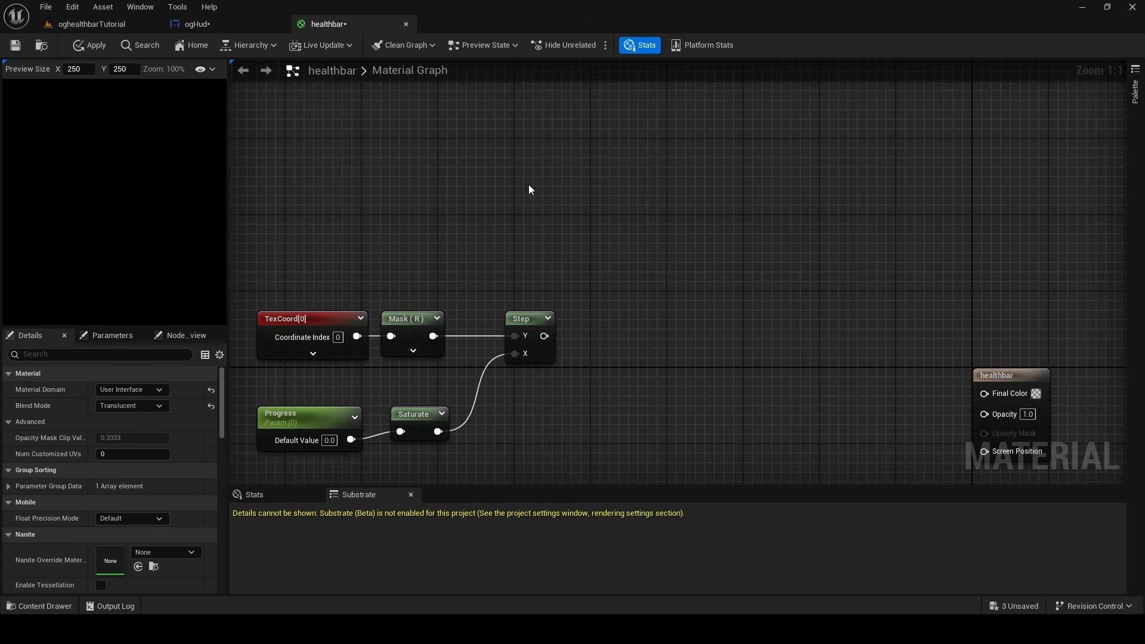
left_click(522, 142)
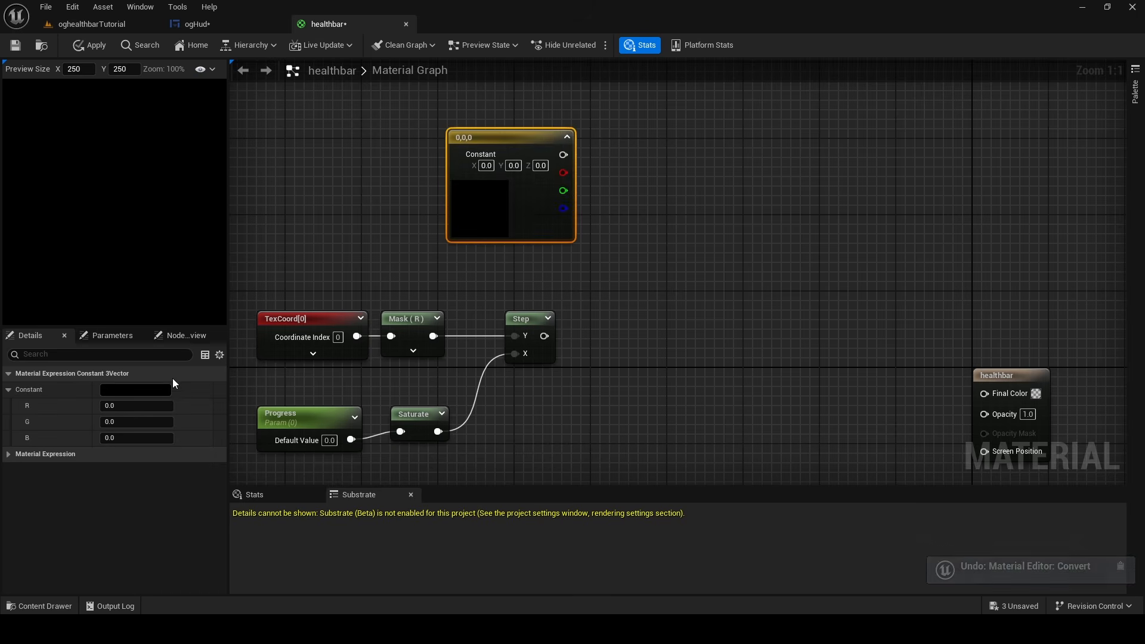
left_click_drag(179, 368, 210, 447)
left_click_drag(330, 308, 328, 239)
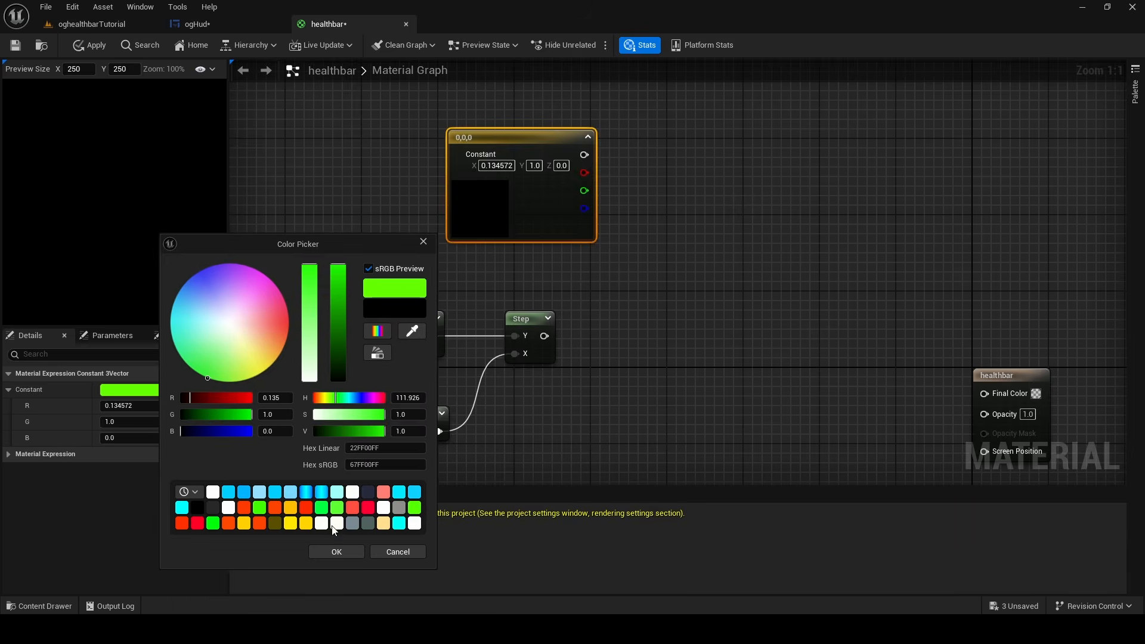
left_click(336, 552)
left_click(644, 243)
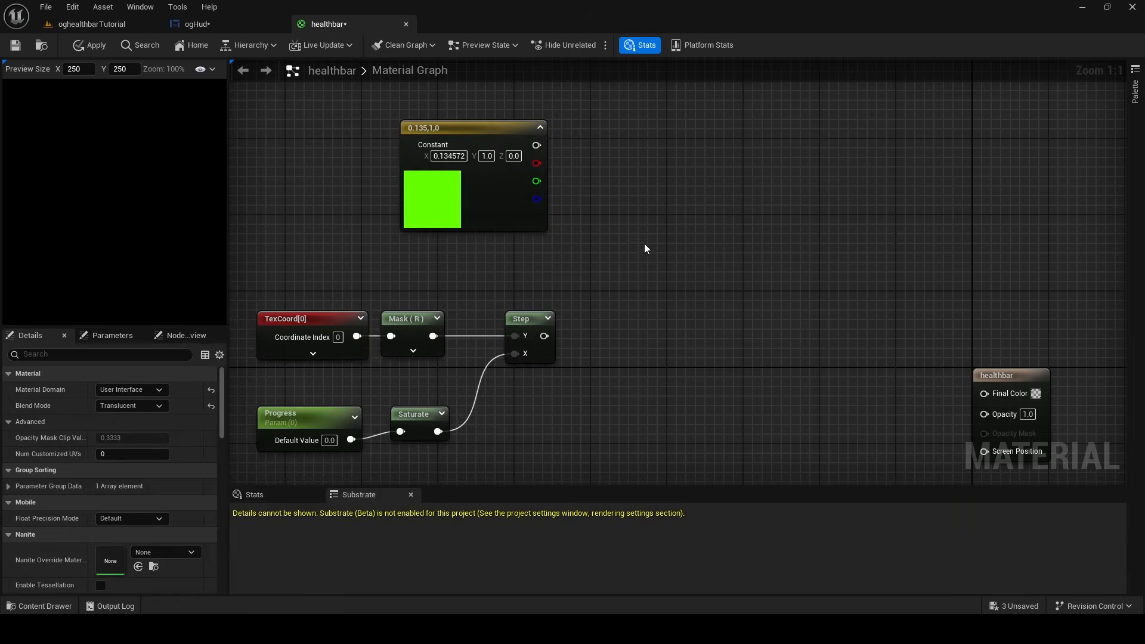
Add a Multiply node, feed the green constant into A and Step into B, and connect its output to the healthbar's Final Color
left_click(602, 246)
left_click_drag(537, 144, 613, 273)
mouse_move(544, 335)
left_mouse_down()
mouse_move(588, 327)
mouse_move(610, 291)
left_mouse_up()
right_click_drag(678, 348, 588, 271)
left_click_drag(907, 300, 658, 176)
left_click_drag(647, 191, 559, 194)
right_click_drag(383, 208, 620, 253)
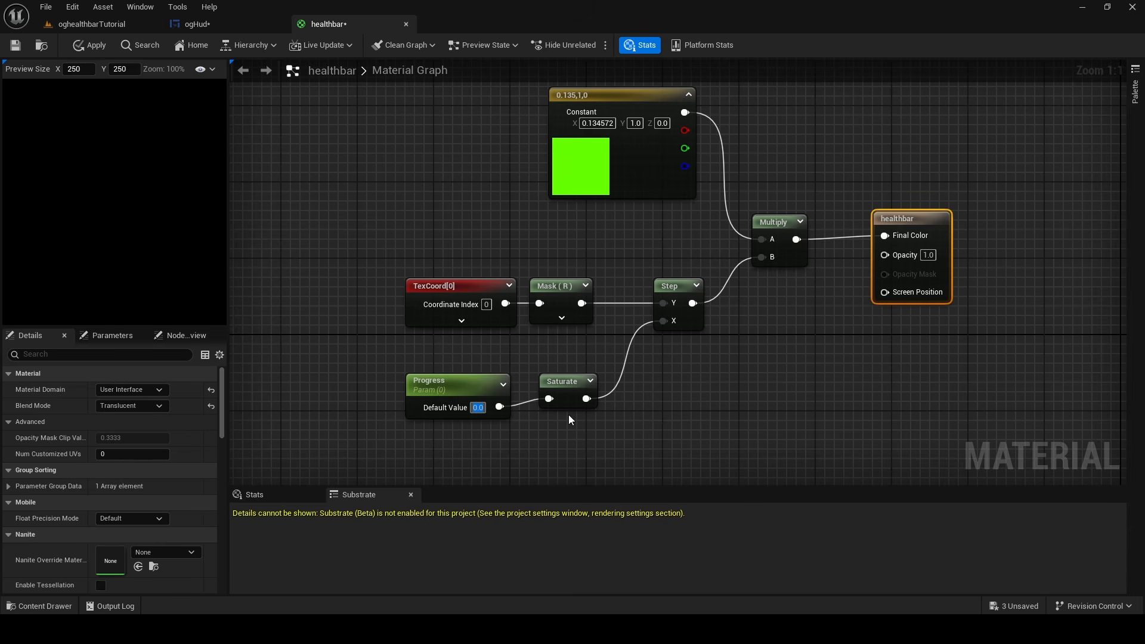
Try the Progress parameter at default values 1, 0.5 and 0.2, and set it back to 1
type("1")
key("Return")
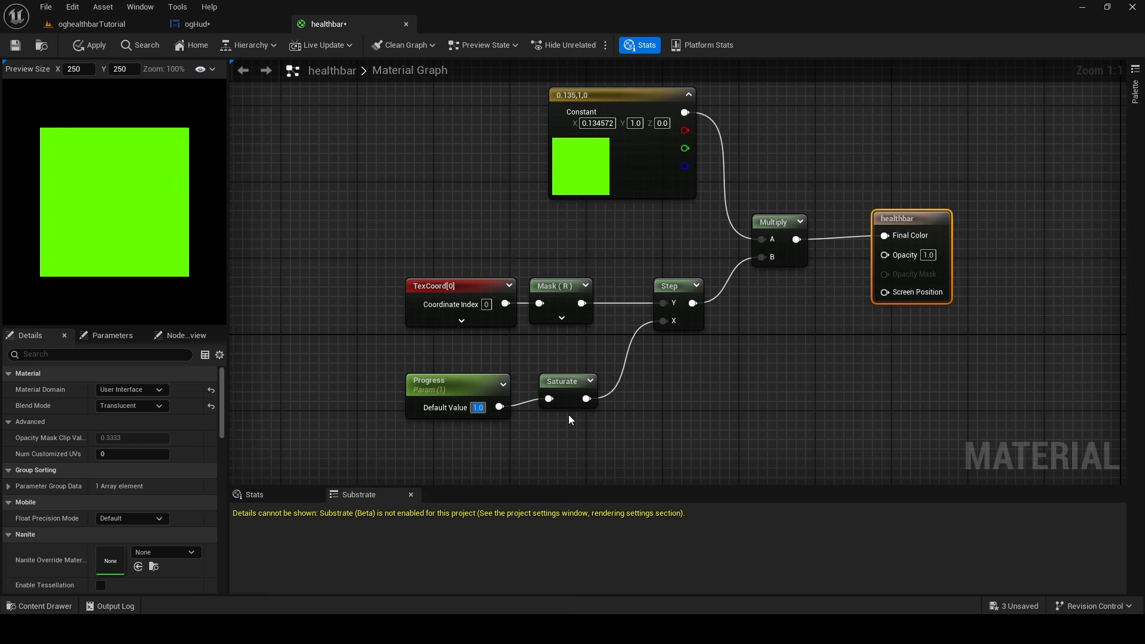
type("0.5")
key("Return")
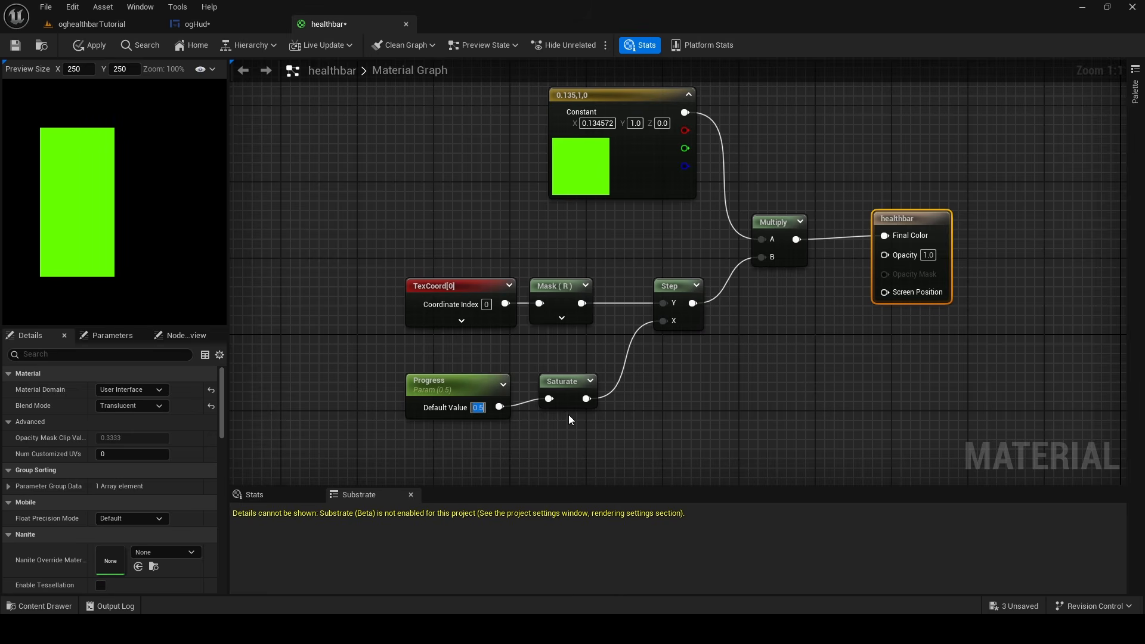
type("0.2")
key("Return")
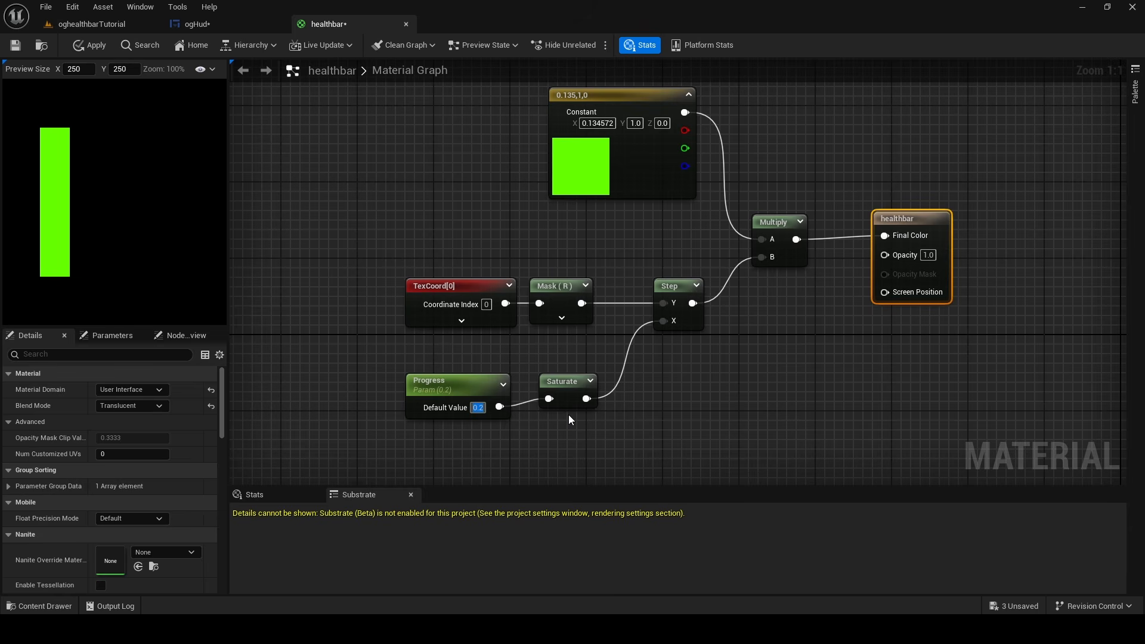
type("1")
key("Return")
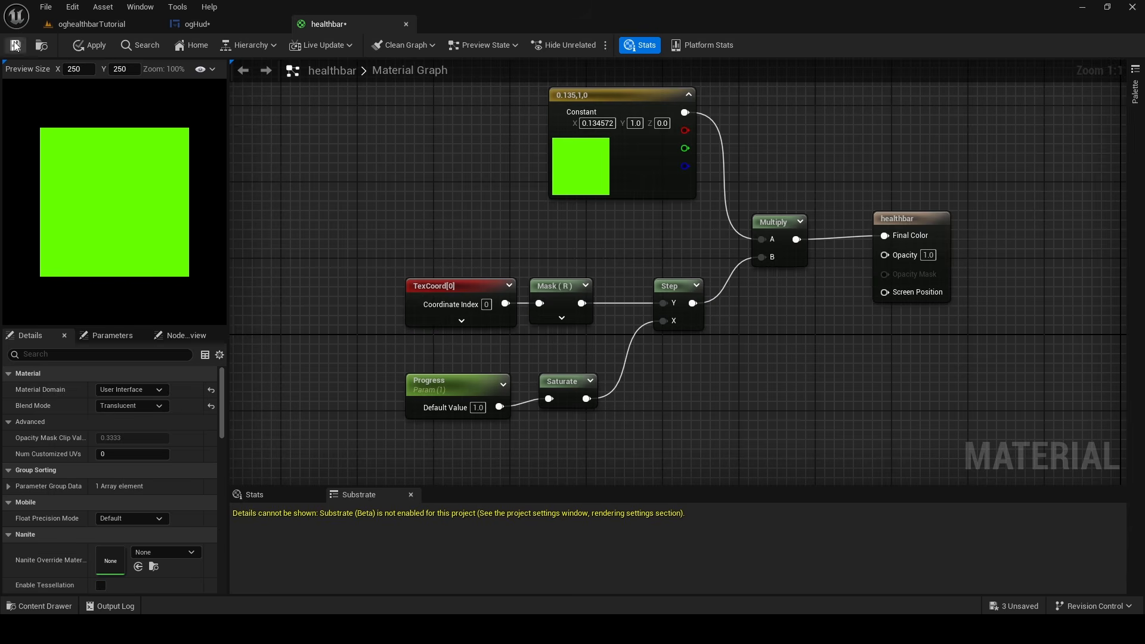
In the ogHud widget, reduce the healthbar image's X size to about 362
left_click(195, 27)
left_click_drag(282, 449, 300, 326)
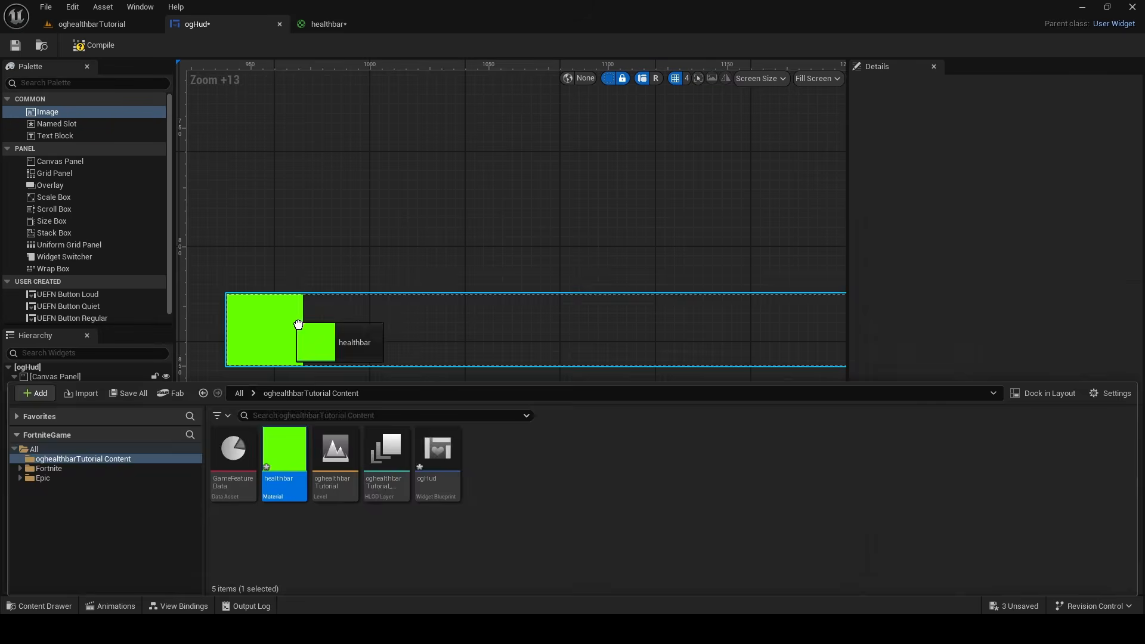
mouse_move(997, 290)
left_mouse_down()
mouse_move(1023, 290)
mouse_move(1016, 275)
mouse_move(1036, 275)
left_mouse_up()
right_click_drag(416, 277, 321, 268)
scroll(322, 272, "down", 5)
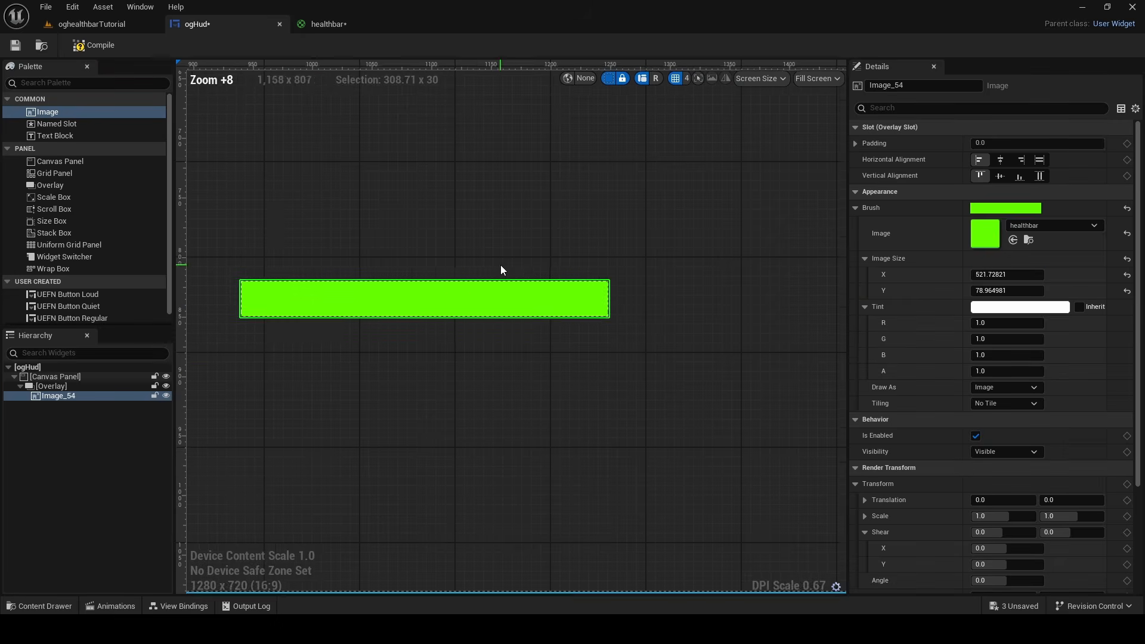
mouse_move(1001, 275)
left_mouse_down()
mouse_move(989, 275)
mouse_move(1008, 275)
left_mouse_up()
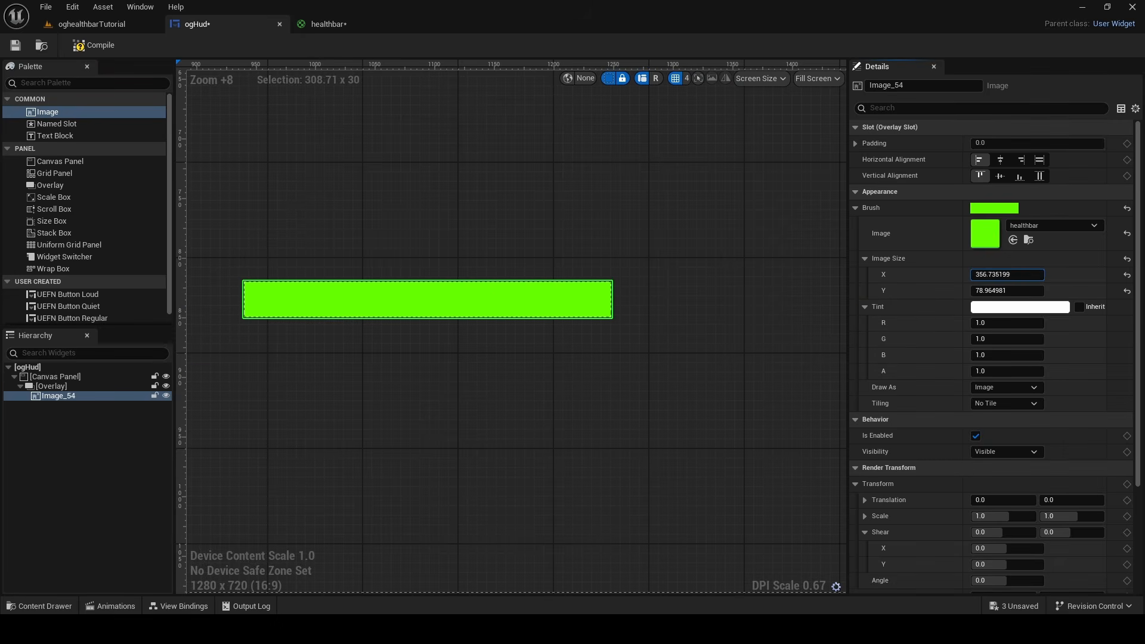
In the healthbar material, set the Progress parameter's default value to 0.5 and apply the material
left_click(327, 24)
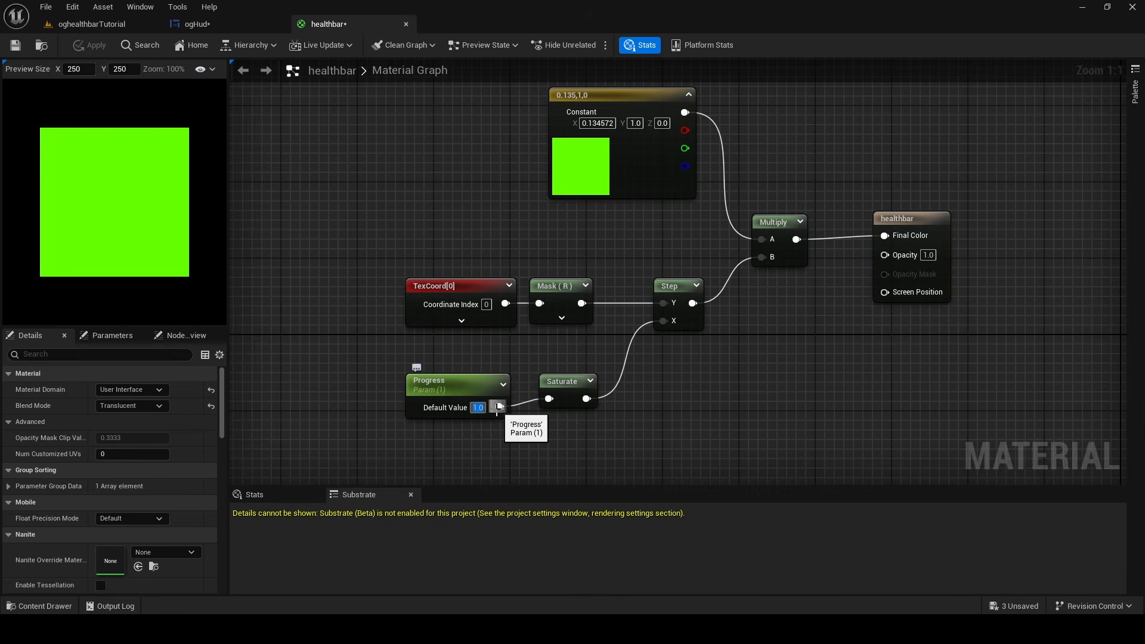
left_click(477, 407)
type("0.5")
key("Return")
left_click(90, 45)
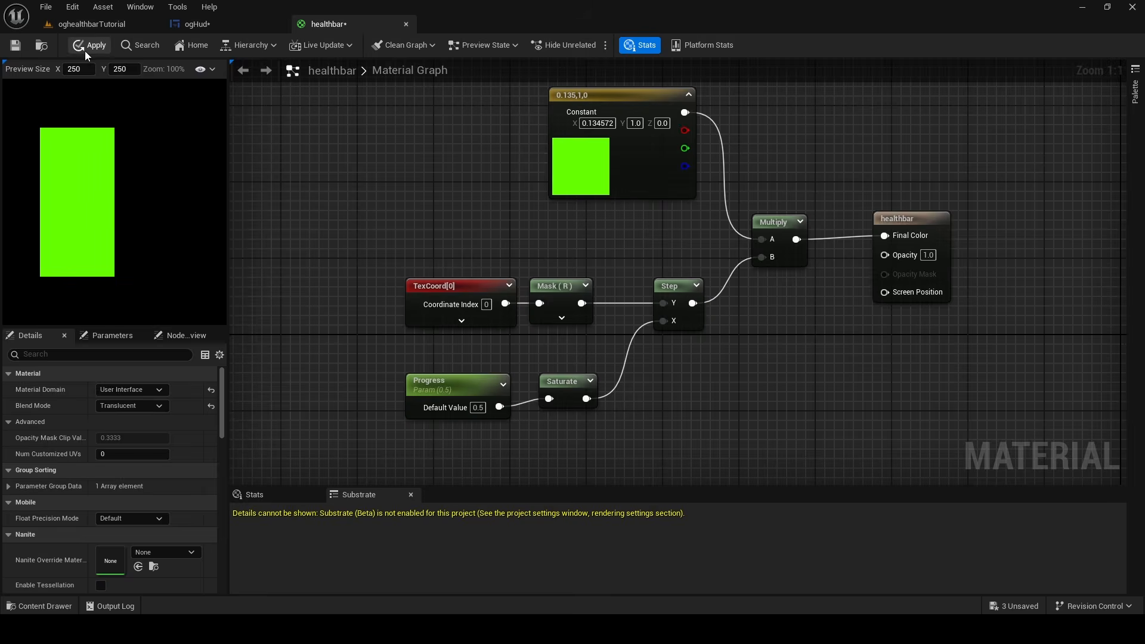
Examine how the health bar's fill is displayed in the ogHud widget preview
left_click(196, 24)
scroll(488, 285, "up", 4)
scroll(483, 280, "down", 2)
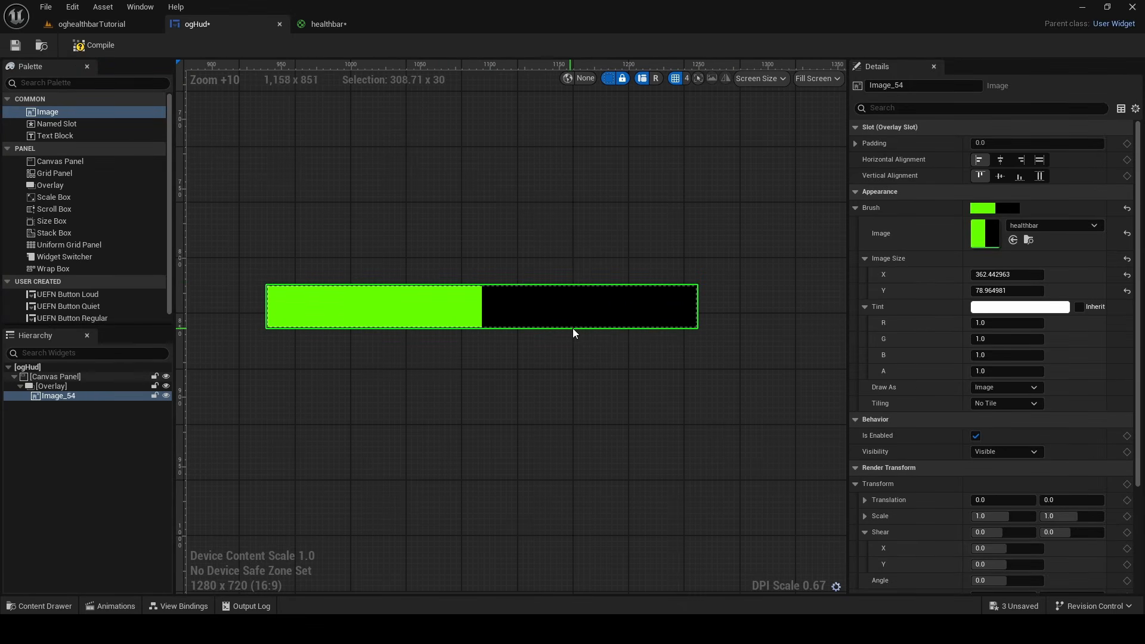
left_click(327, 24)
left_click(218, 25)
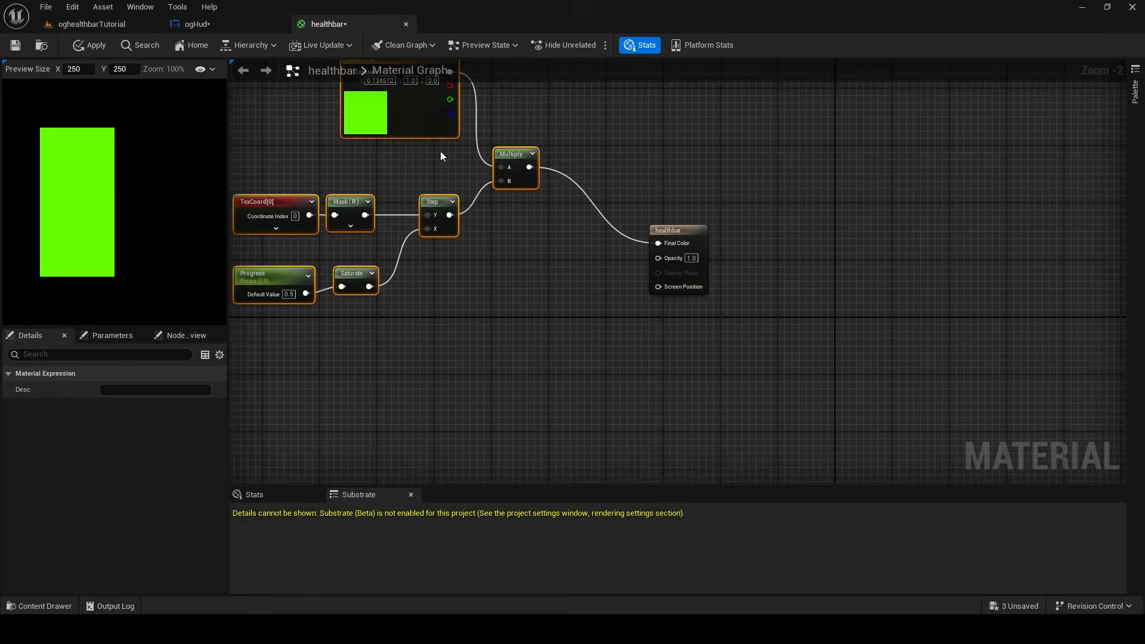
left_click(489, 273)
right_click_drag(490, 274, 515, 344)
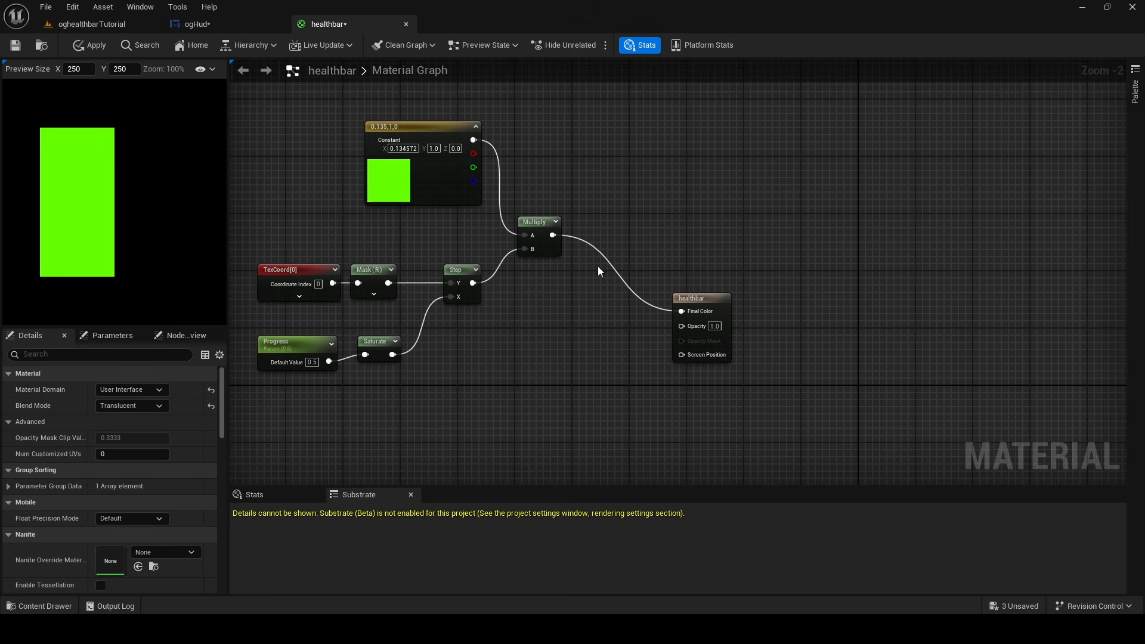
Move the healthbar output node farther away from the Multiply node in the material graph
left_click_drag(717, 294, 710, 276)
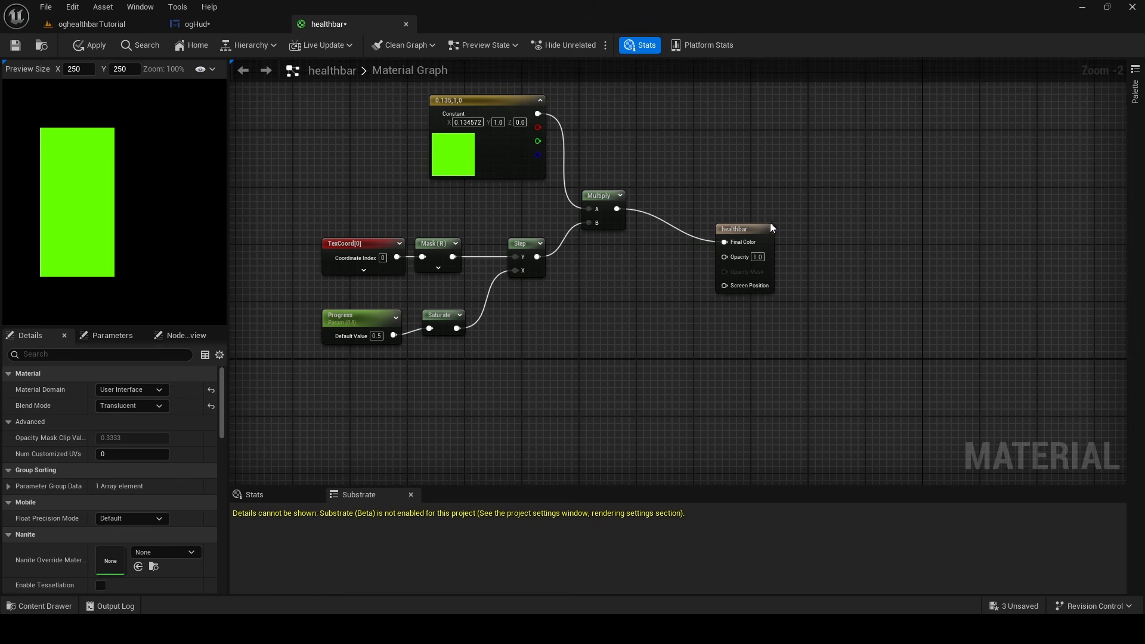
left_click_drag(770, 227, 821, 227)
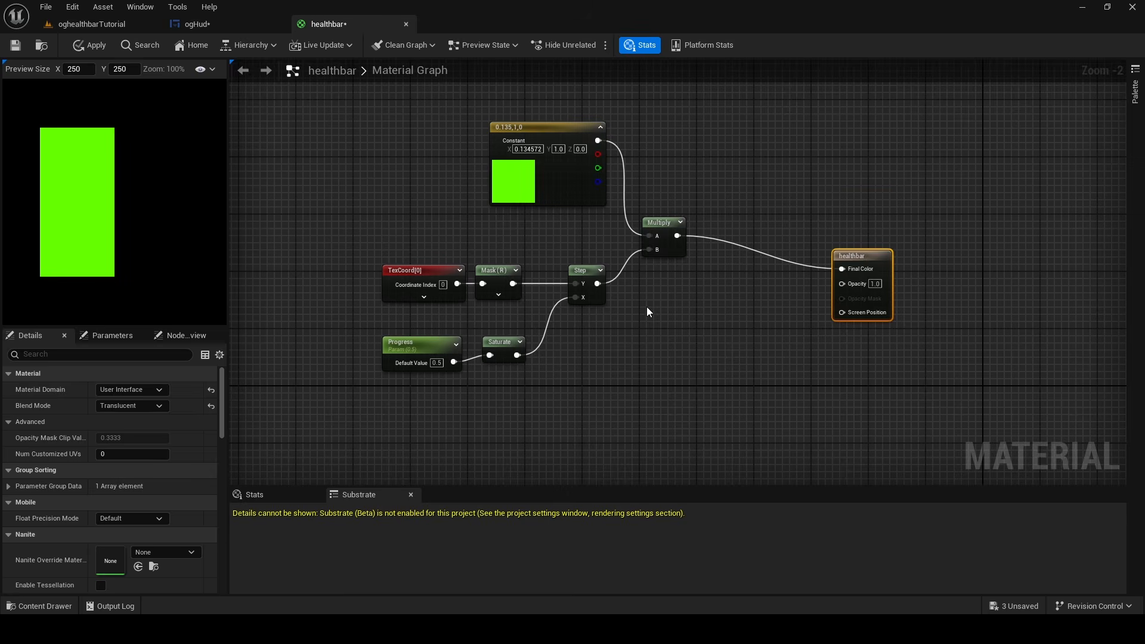
right_click_drag(646, 307, 664, 278)
Duplicate the Progress parameter node, place the copy directly beneath the original, and name it ProgressDelta
scroll(420, 345, "up", 2)
left_click(434, 308)
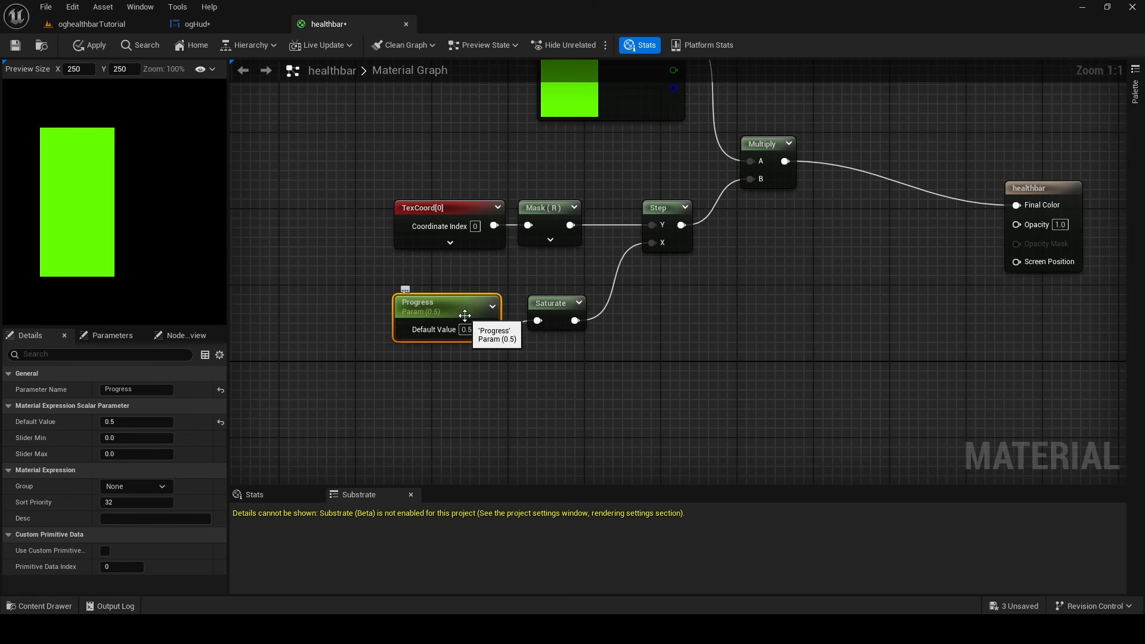
key("ctrl+d")
left_click_drag(576, 362, 446, 365)
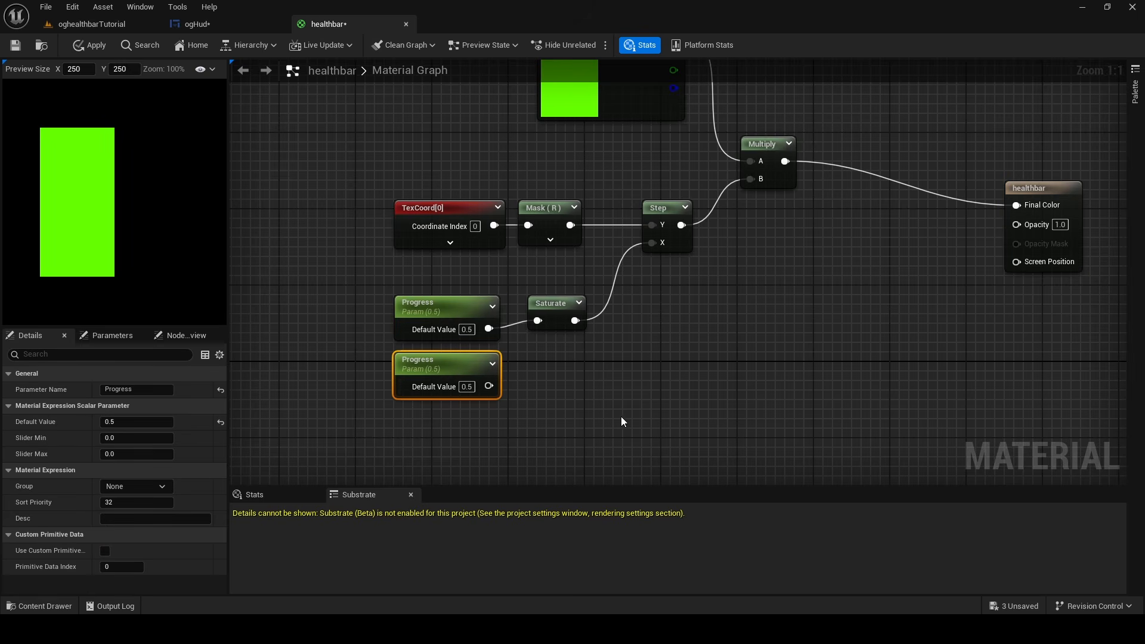
left_click(136, 389)
type("D")
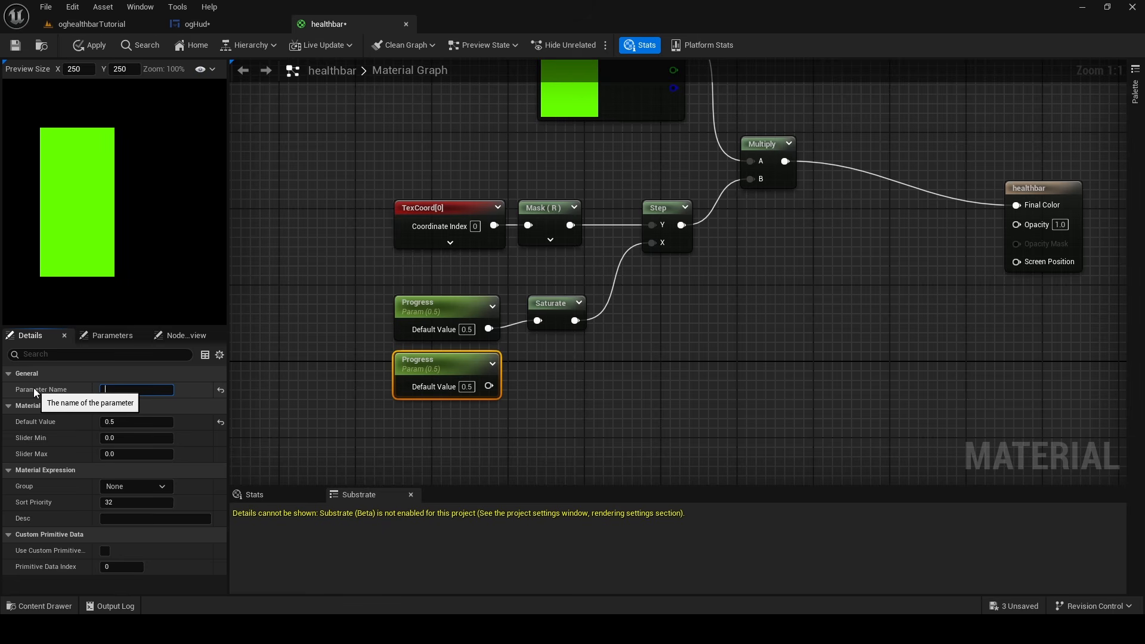
key("Caps_Lock")
key("BackSpace")
type("ProgressDelta")
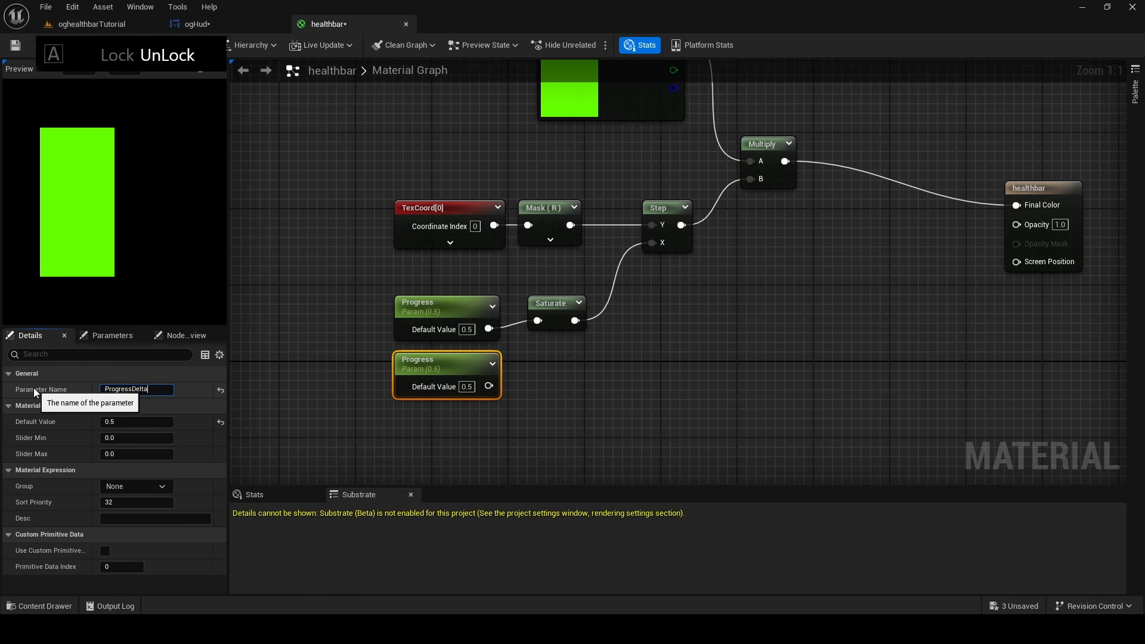
key("Return")
Rename the ProgressDelta parameter as DeltaProgress
left_click(172, 389)
key("Caps_Lock")
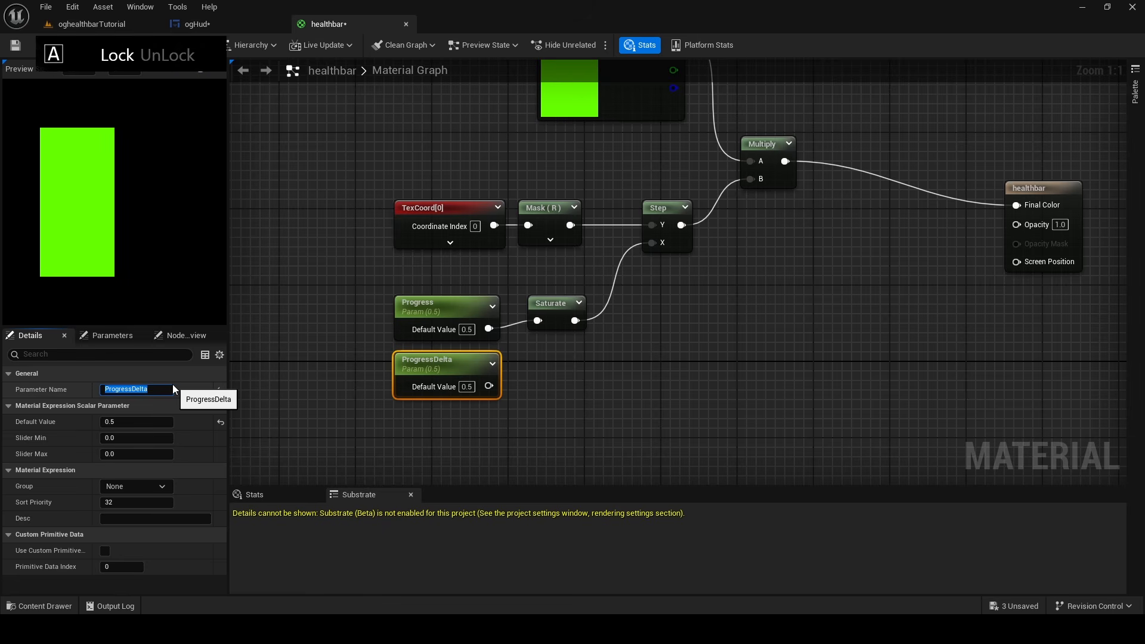
type("DE")
key("Caps_Lock")
key("BackSpace")
type("elta")
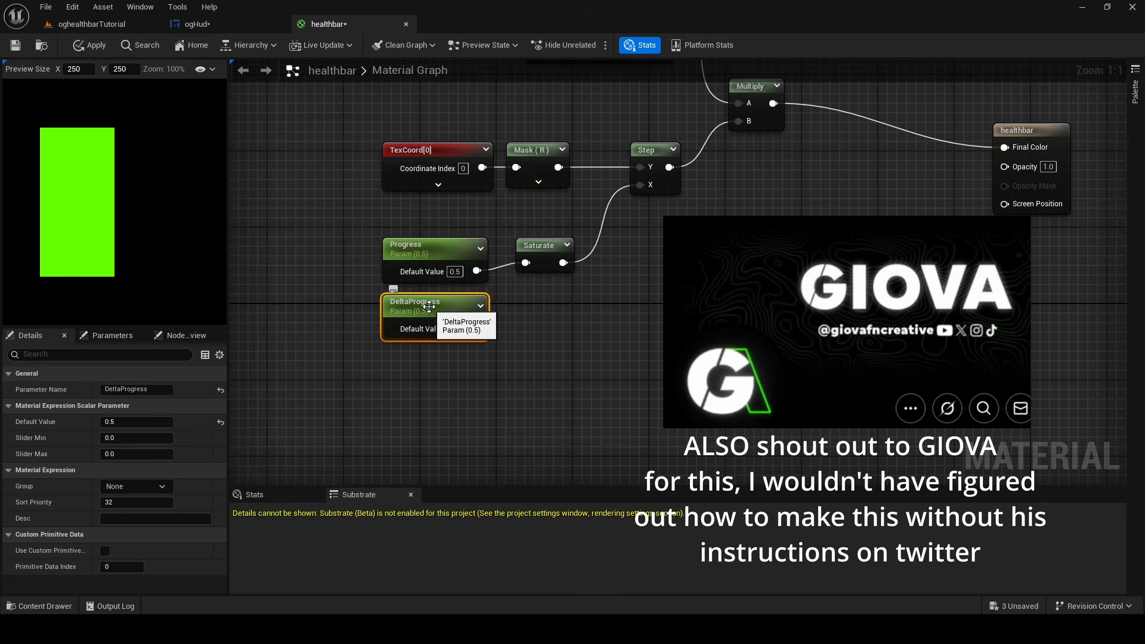
Duplicate the DeltaProgress parameter node, place the copy directly beneath it, and name it DeltaFactor
key("ctrl+d")
left_click_drag(564, 328, 411, 364)
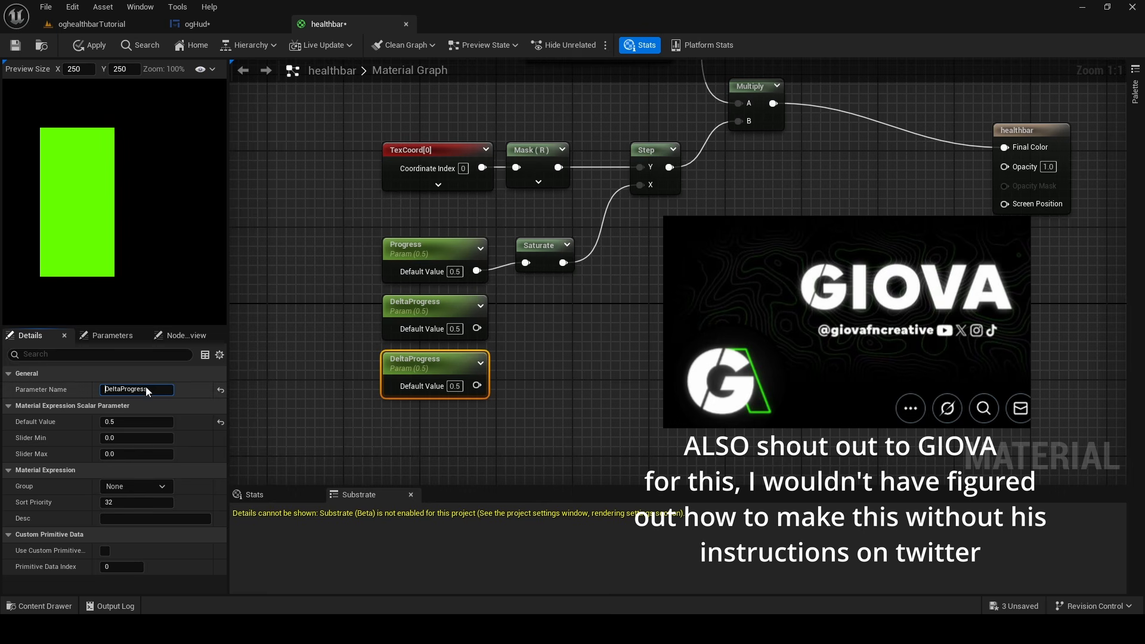
left_click_drag(147, 389, 121, 389)
type("Factor")
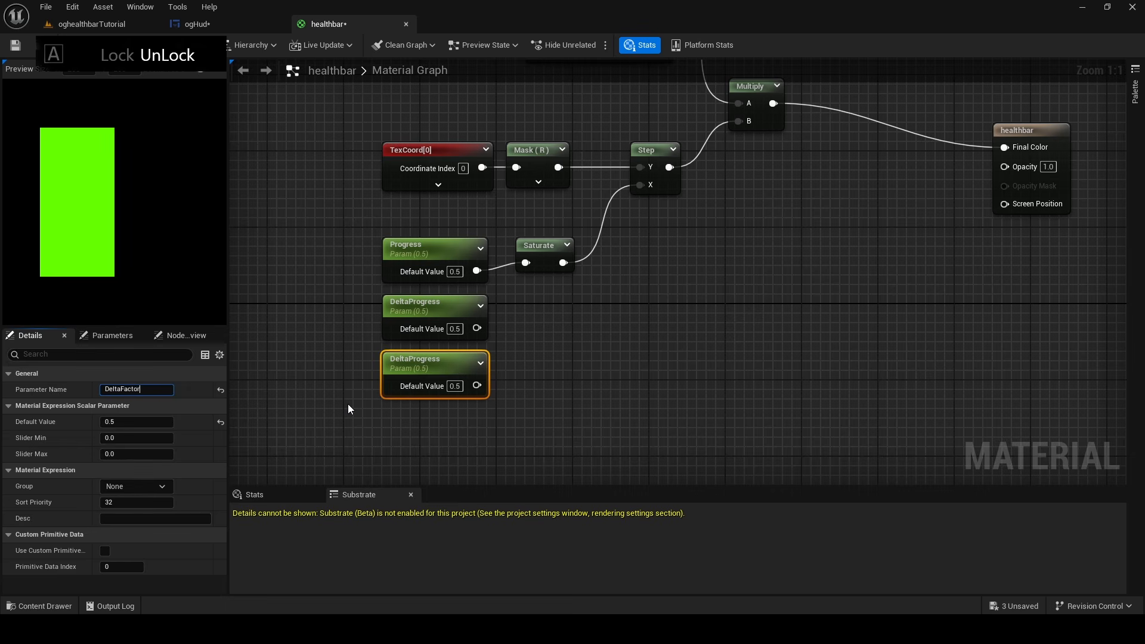
key("Return")
left_click(348, 403)
left_click(451, 374)
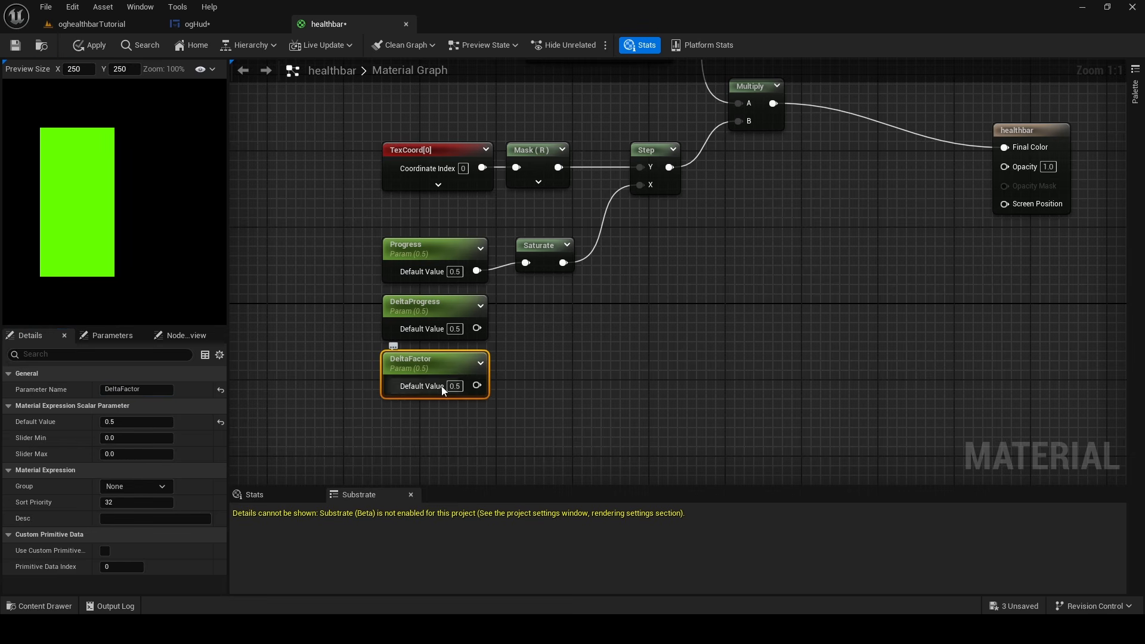
Set the DeltaFactor parameter's default value to 1
left_click(136, 452)
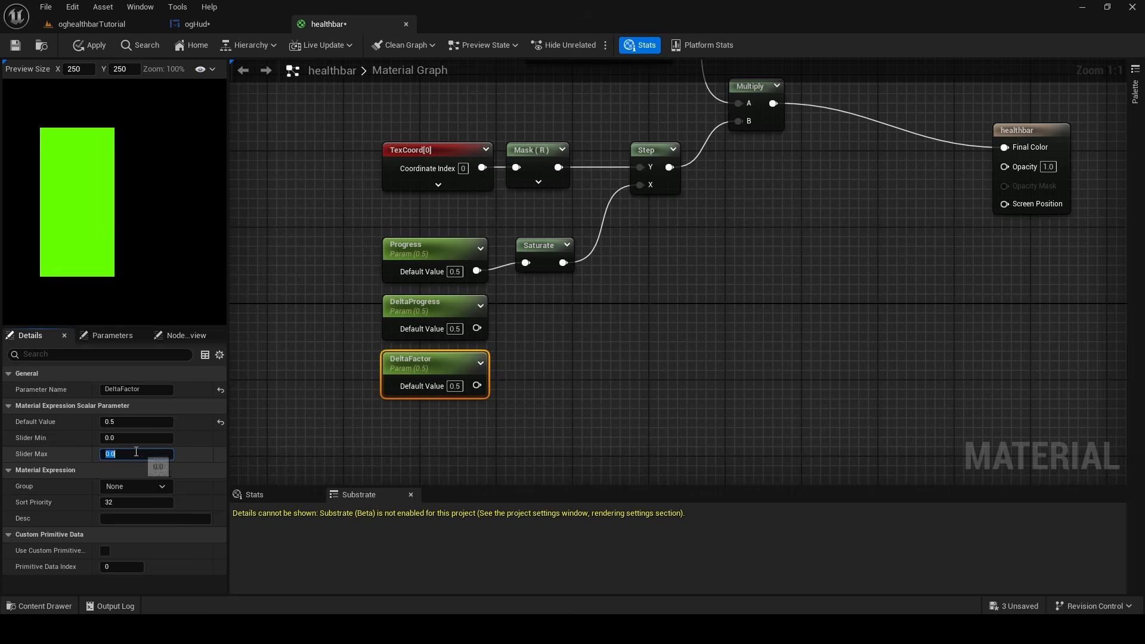
left_click_drag(455, 386, 462, 386)
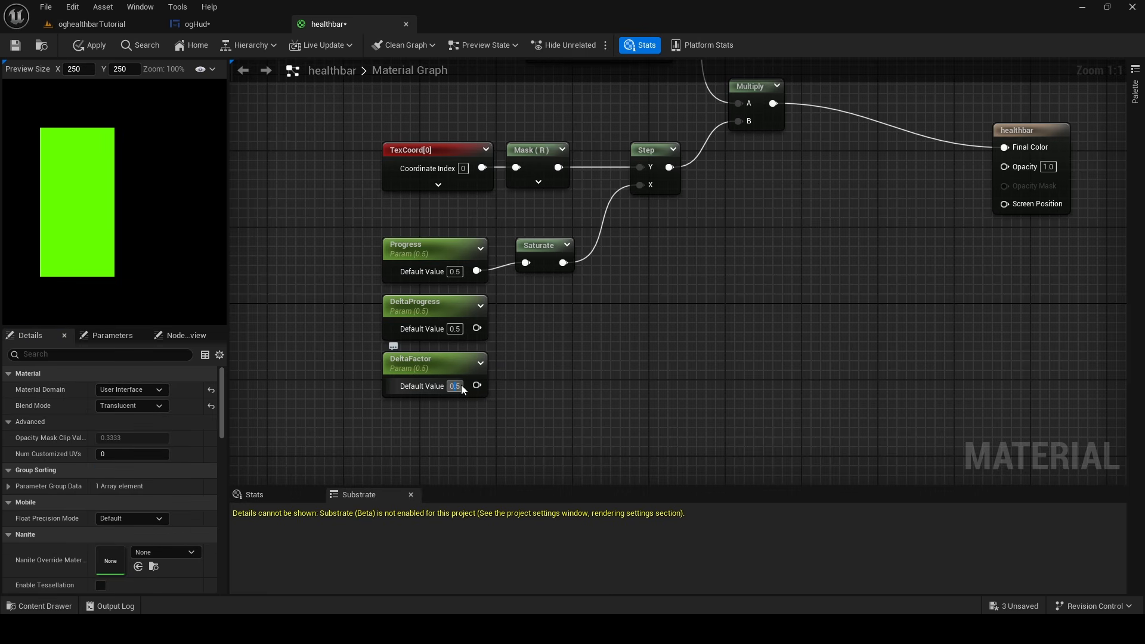
type("1")
key("Return")
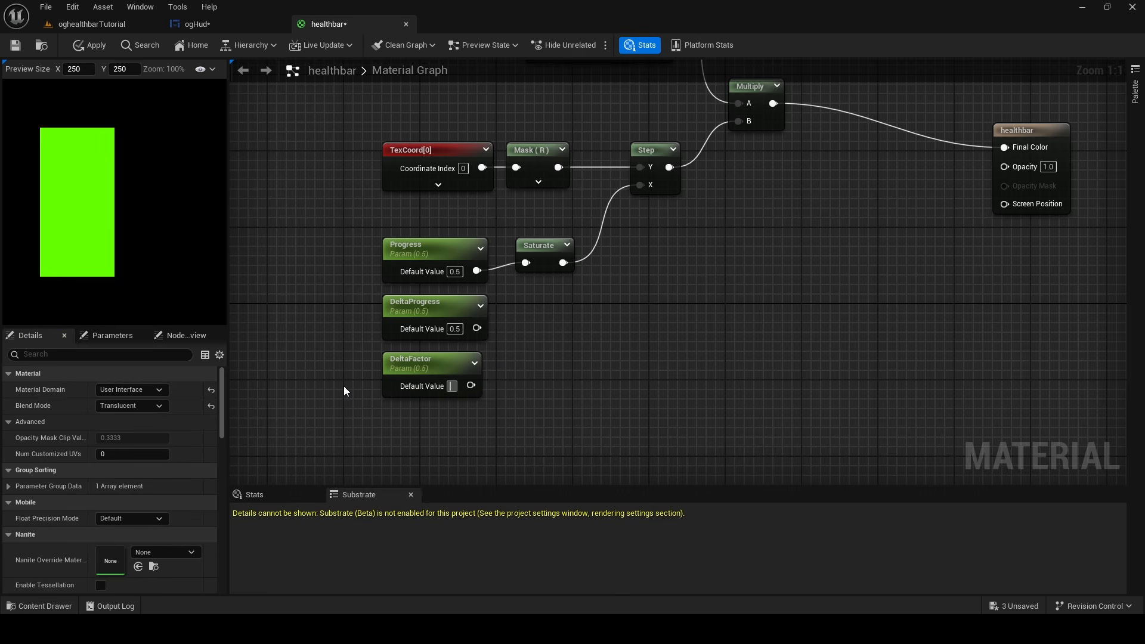
left_click(344, 387)
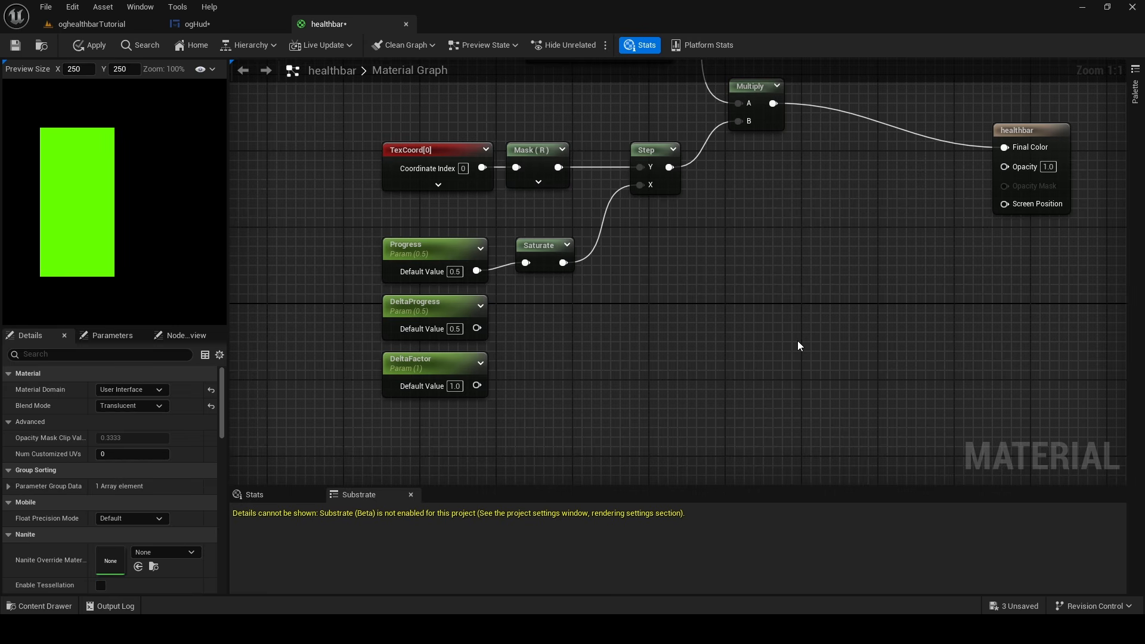
Set the Progress parameter's default value to 0.3
right_click_drag(797, 341, 783, 269)
left_click(411, 238)
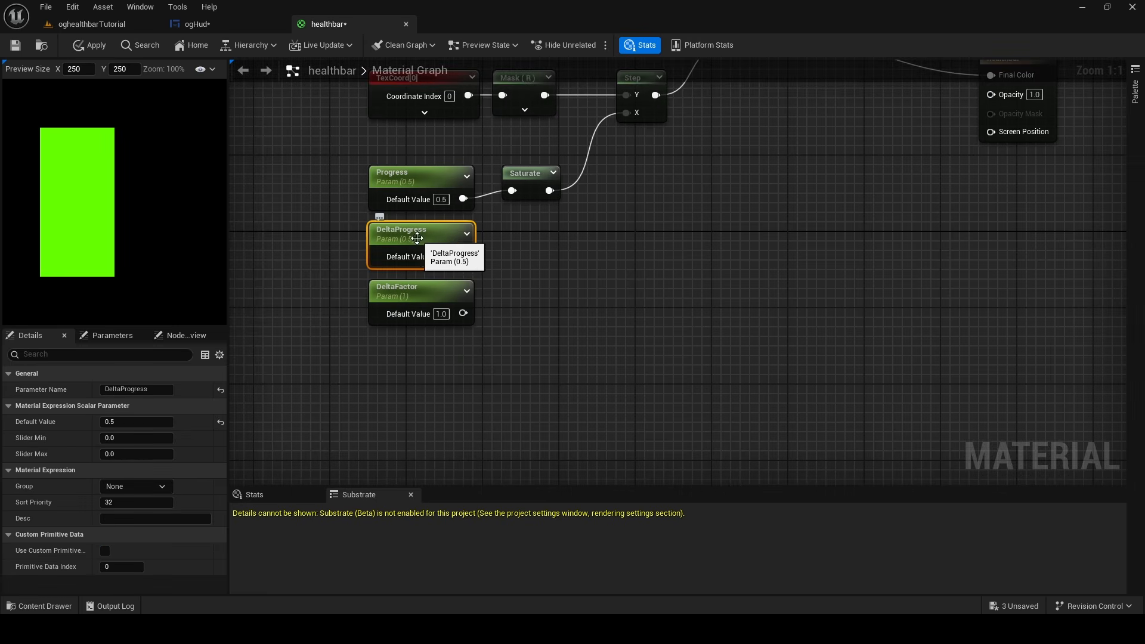
left_click(441, 256)
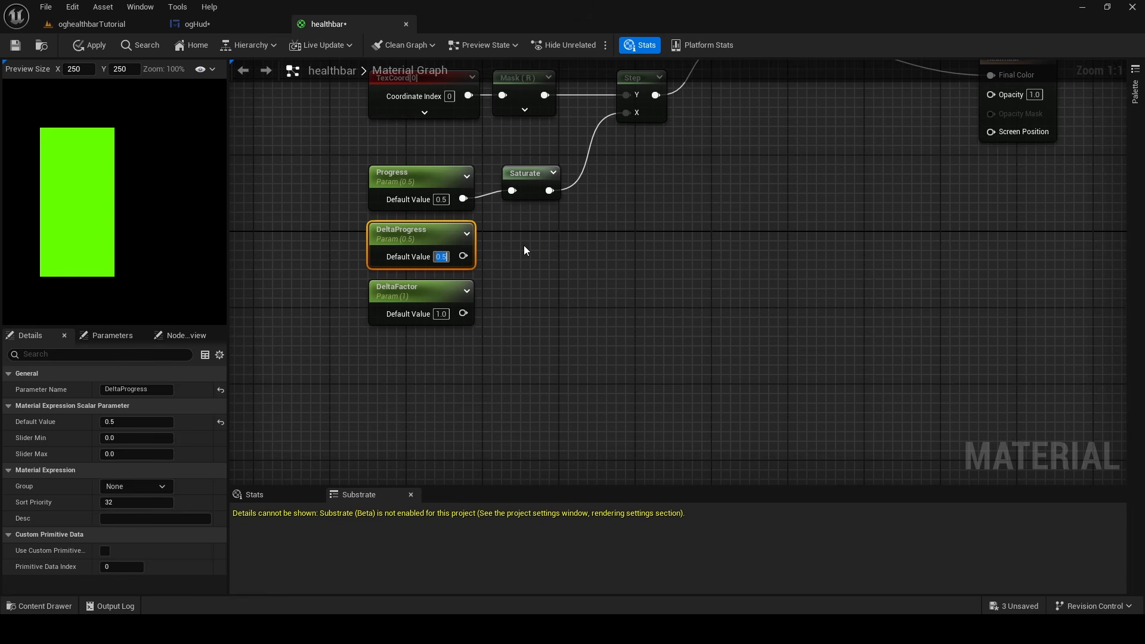
left_click(421, 195)
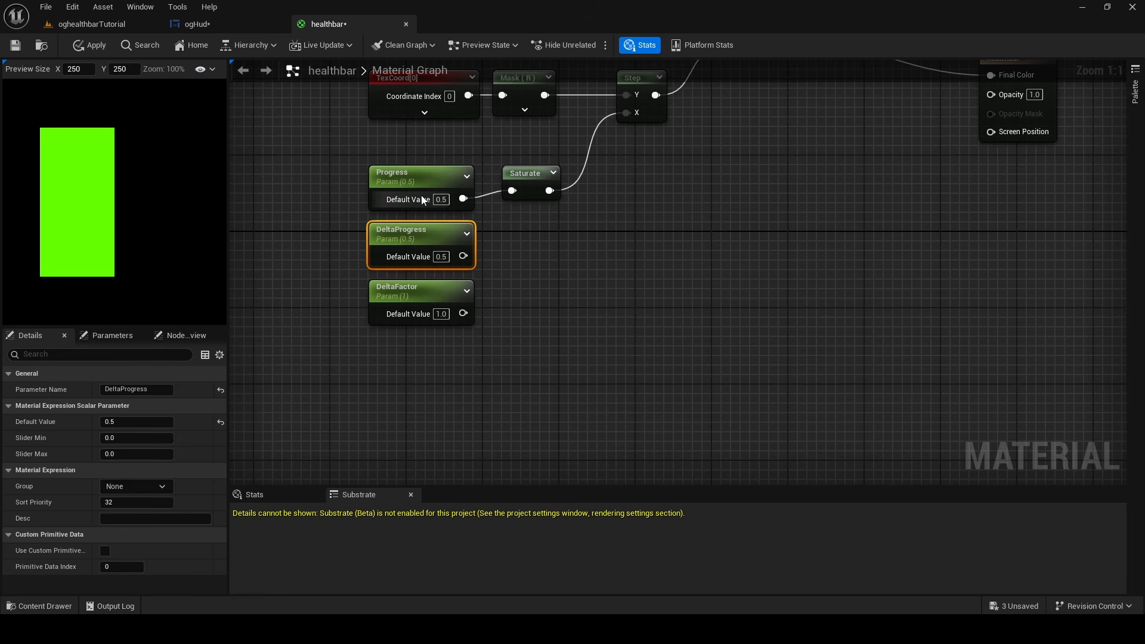
left_click(438, 189)
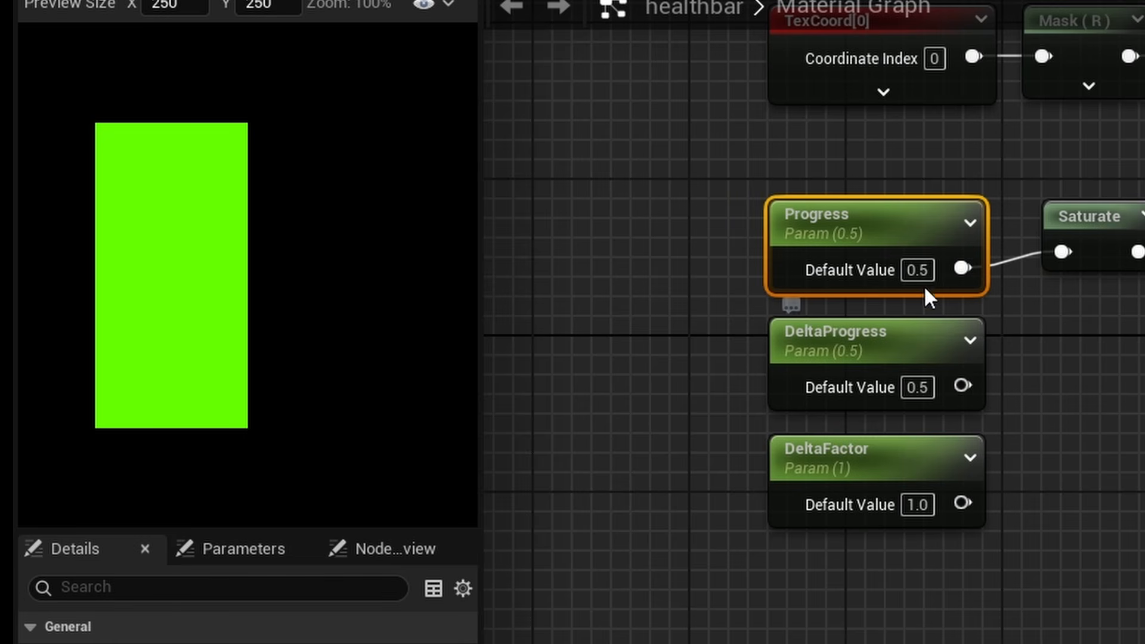
left_click(930, 268)
type("0.3")
key("Return")
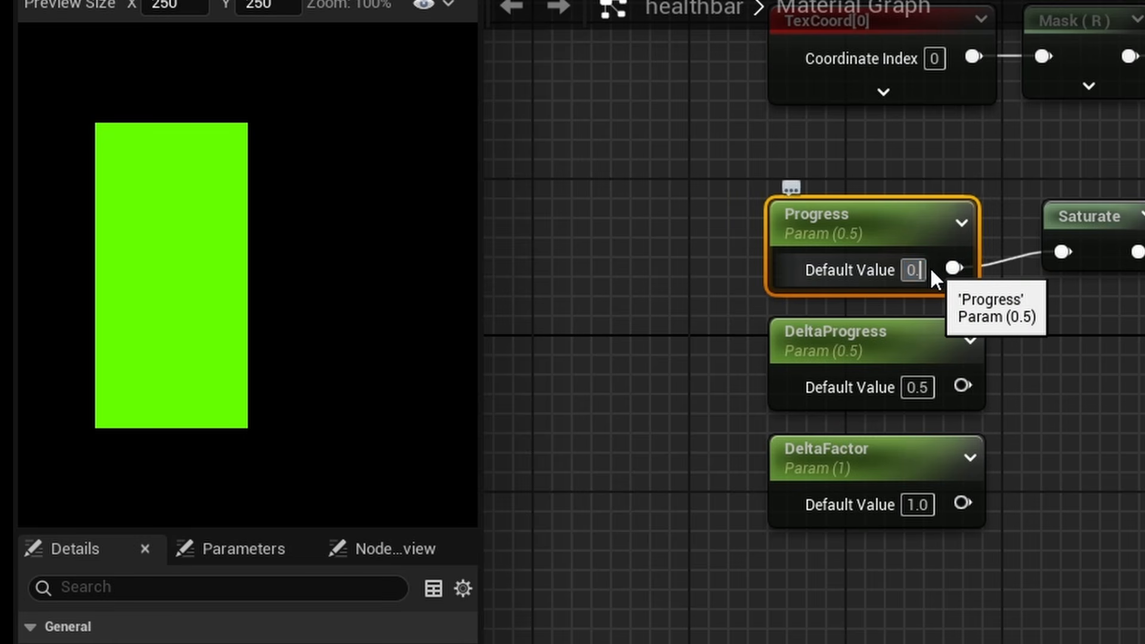
Set the DeltaProgress parameter's default value to -0.2
left_click(924, 389)
type("0")
key("Return")
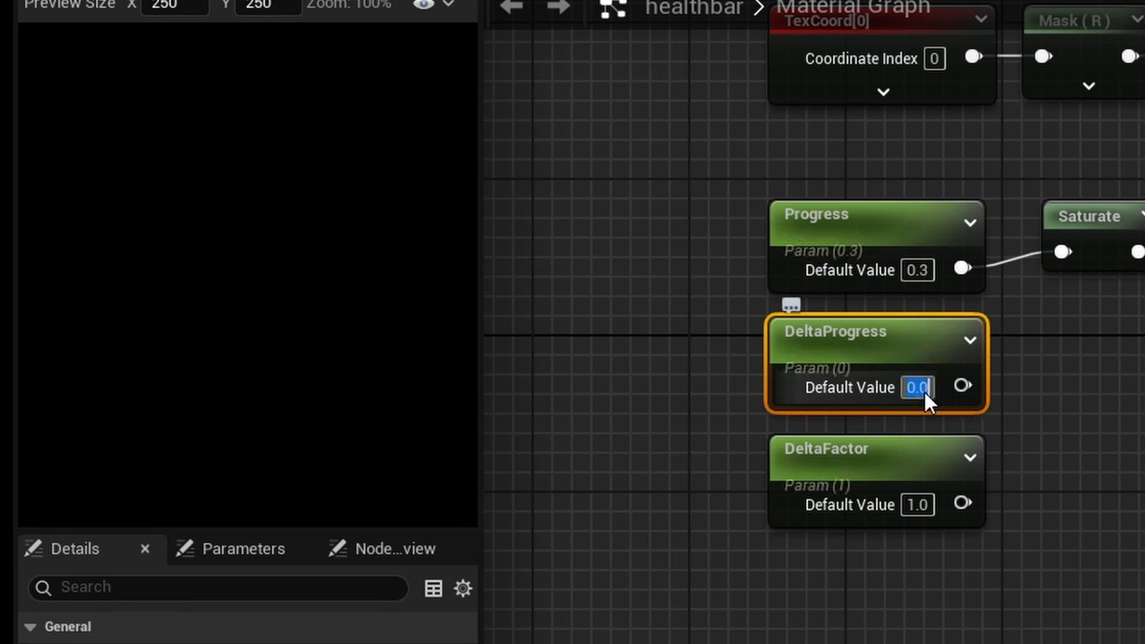
key("BackSpace")
type("-0.2")
key("Return")
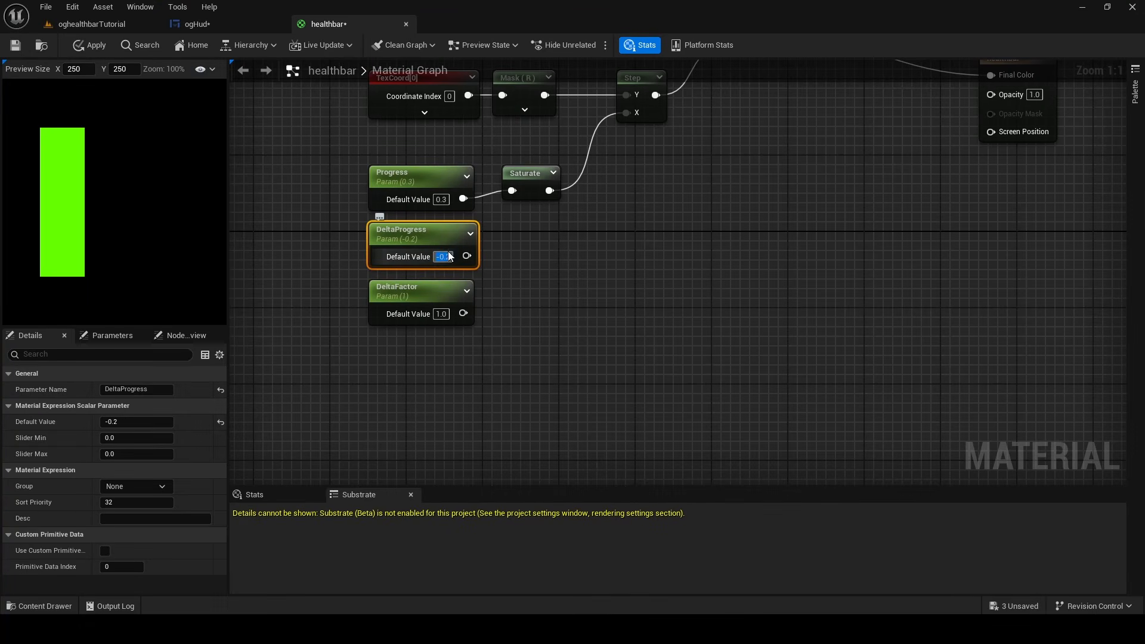
Add an Abs node beside DeltaProgress and feed the DeltaProgress output into it
left_click_drag(466, 256, 542, 257)
left_click(517, 238)
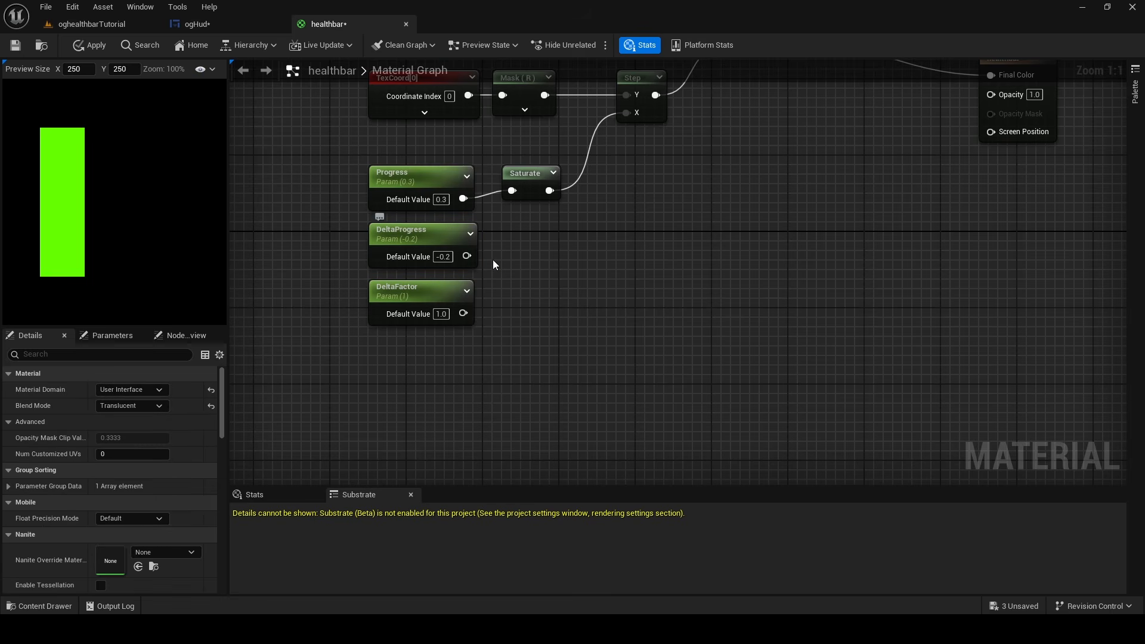
right_click(512, 262)
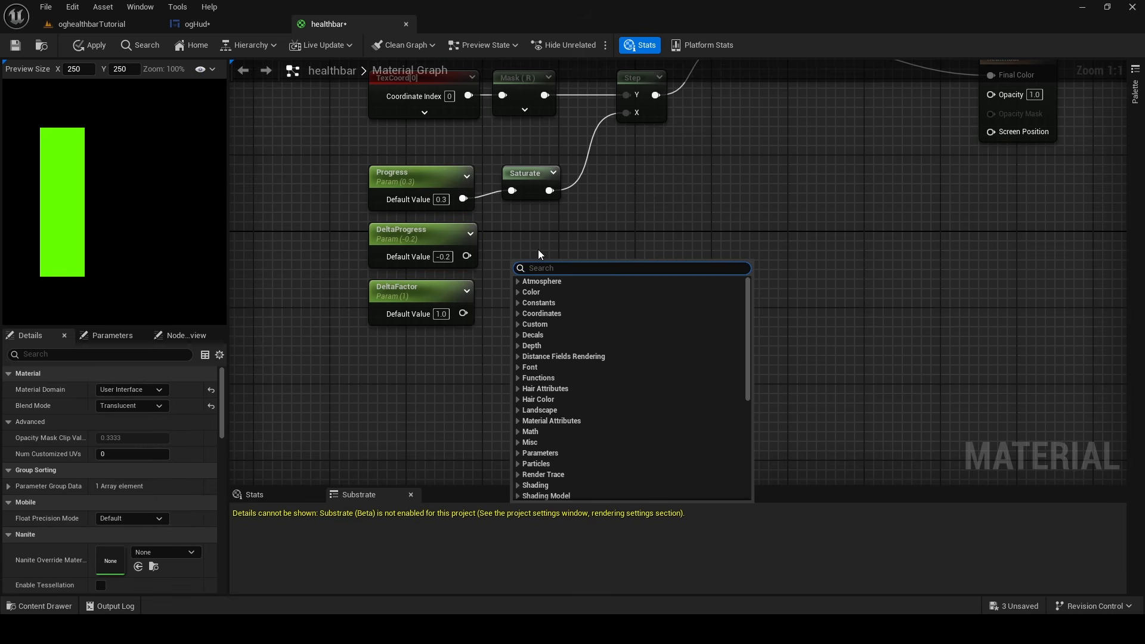
type("abs")
left_click(535, 282)
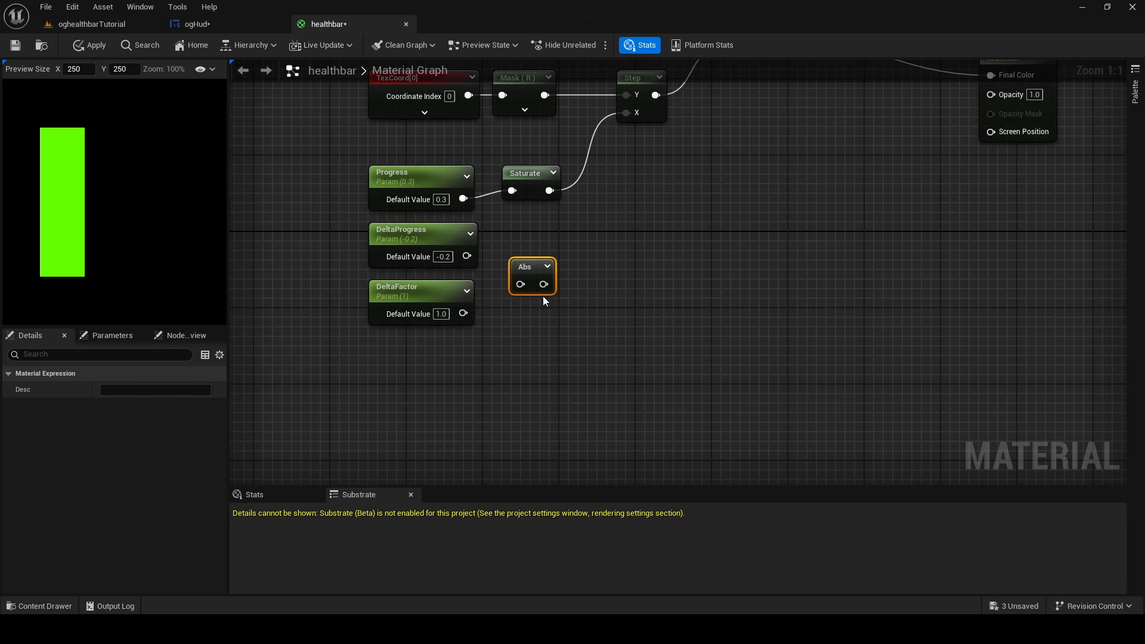
left_click_drag(466, 256, 512, 257)
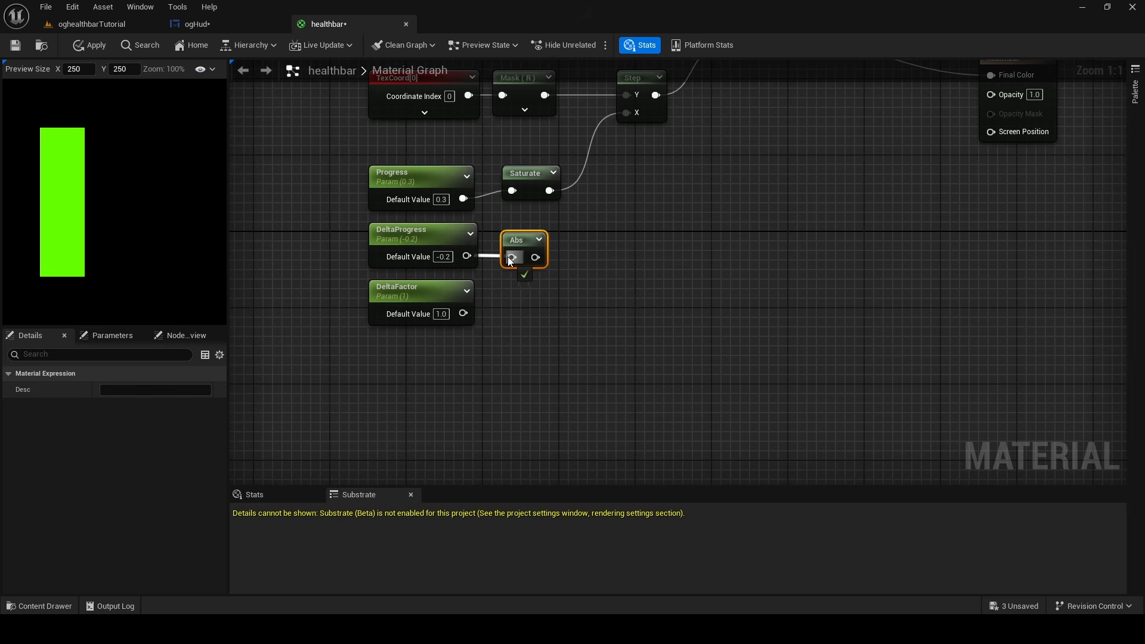
Create an Add node with Progress's Saturate output as A and the Abs output as B
left_click(625, 252)
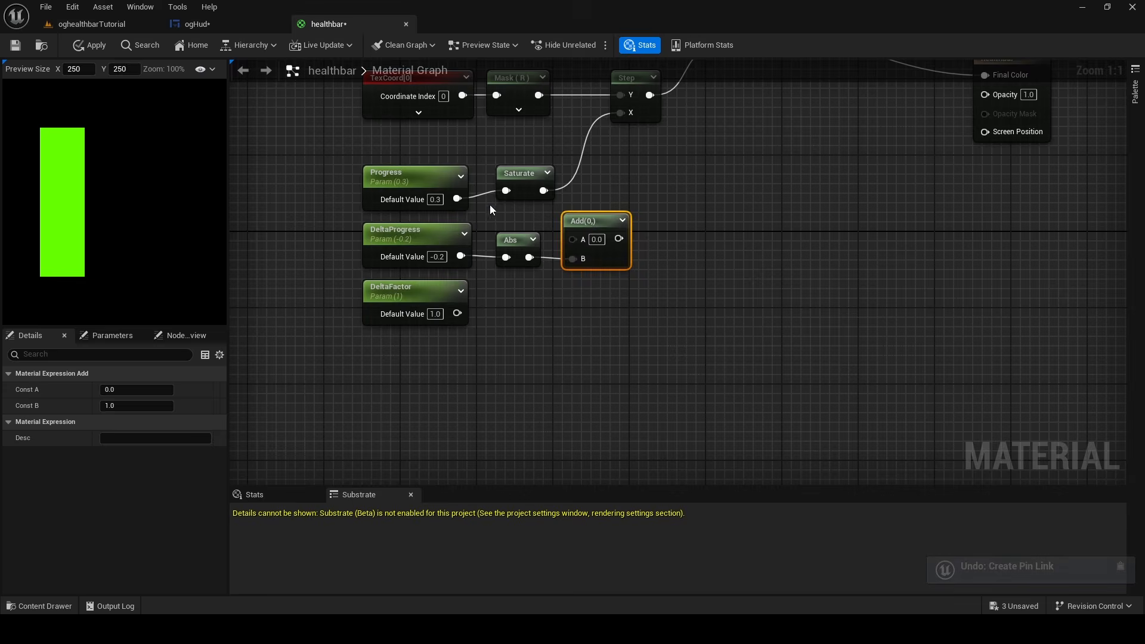
left_click_drag(543, 191, 528, 300)
left_click(537, 293)
Copy the Saturate node to the DeltaFactor row, connect DeltaFactor to it, and place it beneath the Add node
left_click(523, 175)
key("ctrl+c")
key("ctrl+v")
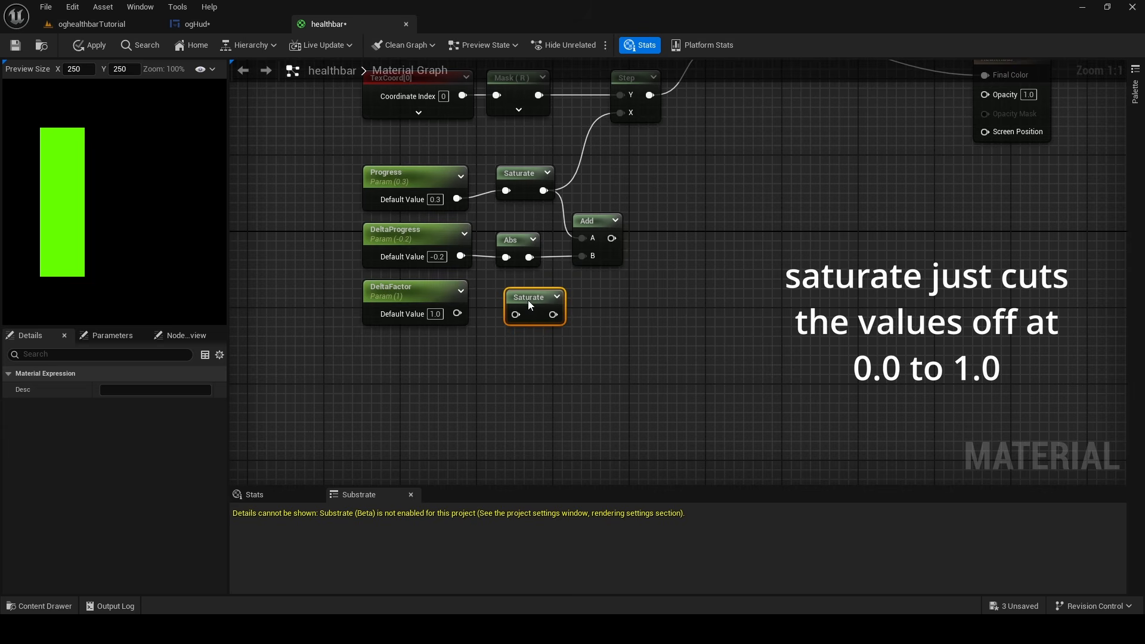
left_click_drag(456, 314, 515, 314)
right_click_drag(588, 302, 481, 291)
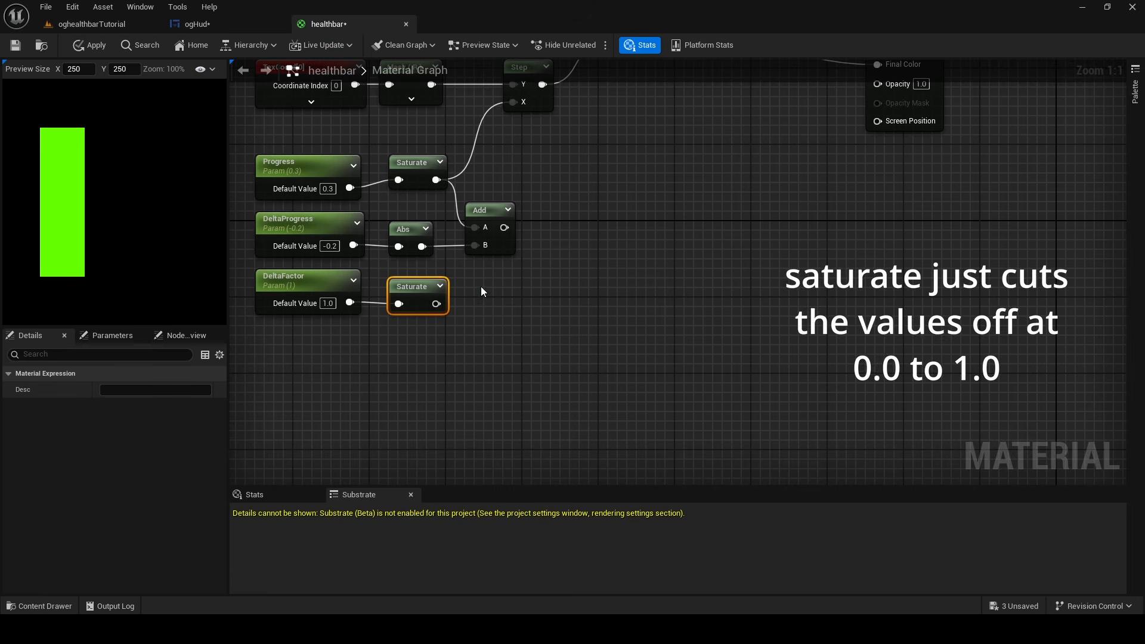
left_click_drag(421, 286, 488, 286)
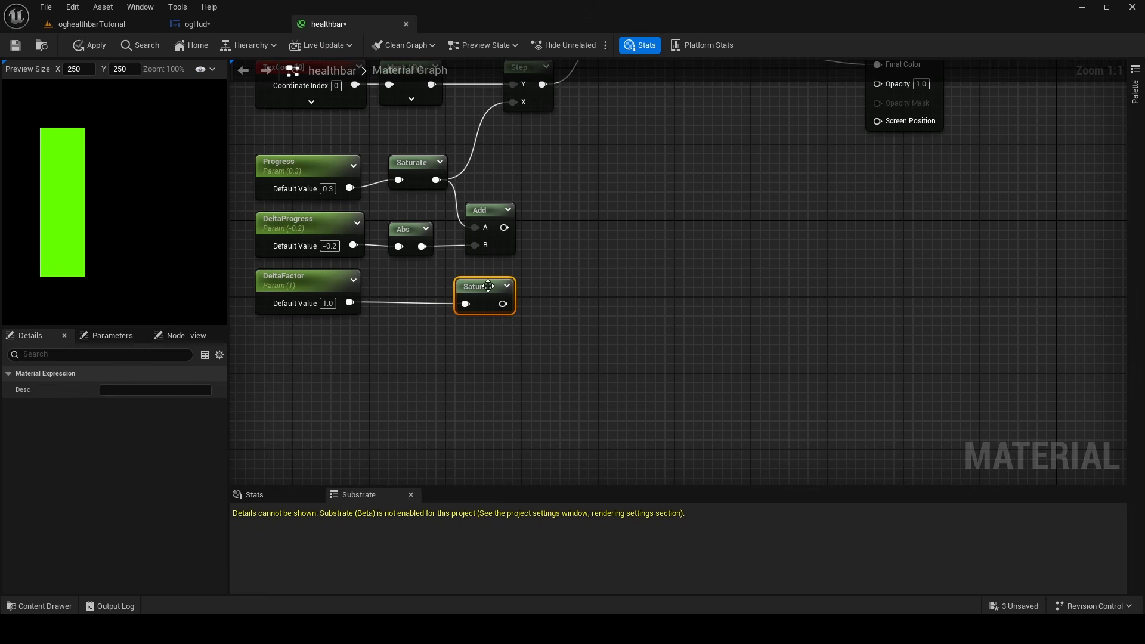
Add a Lerp node beyond the Add and lower Saturate nodes
right_click(564, 268)
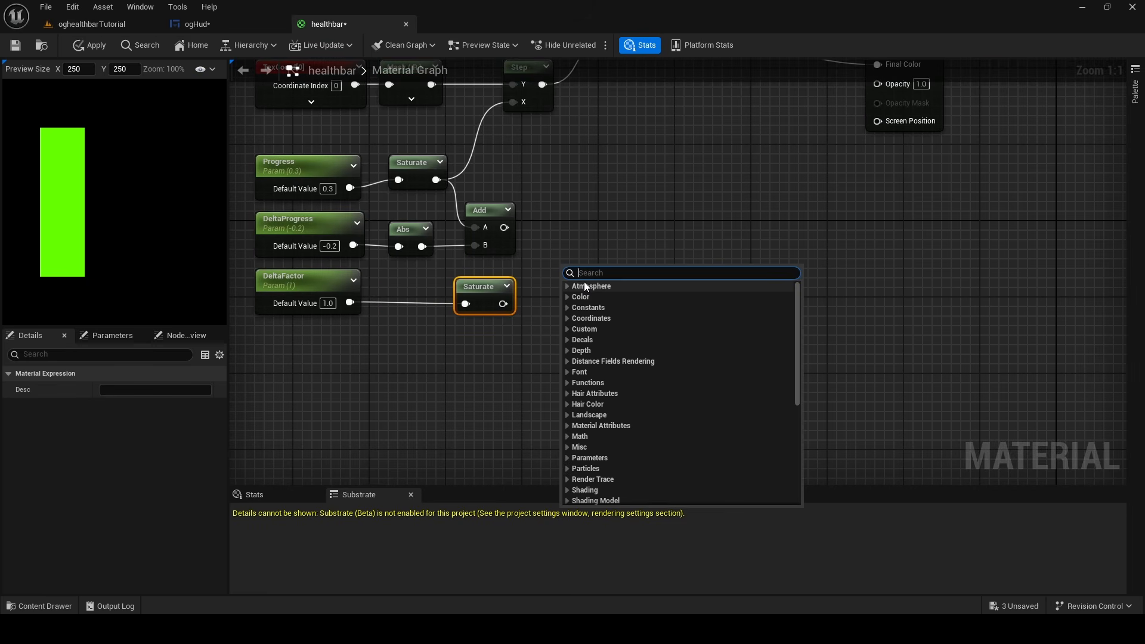
type("lerp")
key("Return")
left_click_drag(604, 284, 593, 236)
left_click(619, 215)
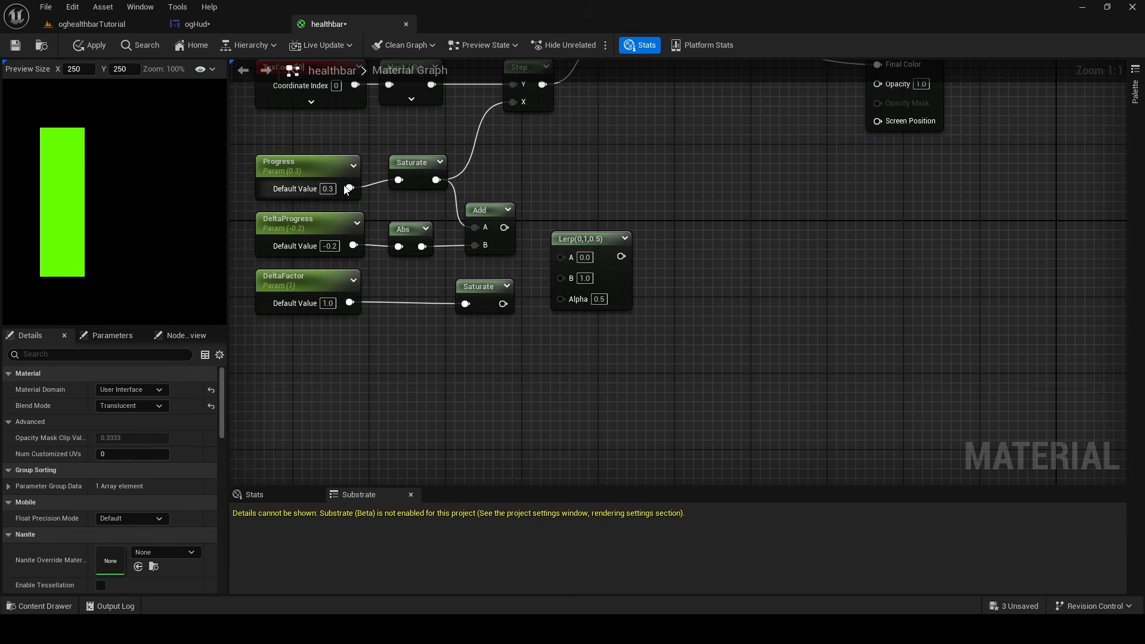
Connect Progress's Saturate to Lerp A, the Add output to B, and DeltaFactor's Saturate to Alpha
left_click_drag(435, 180, 563, 256)
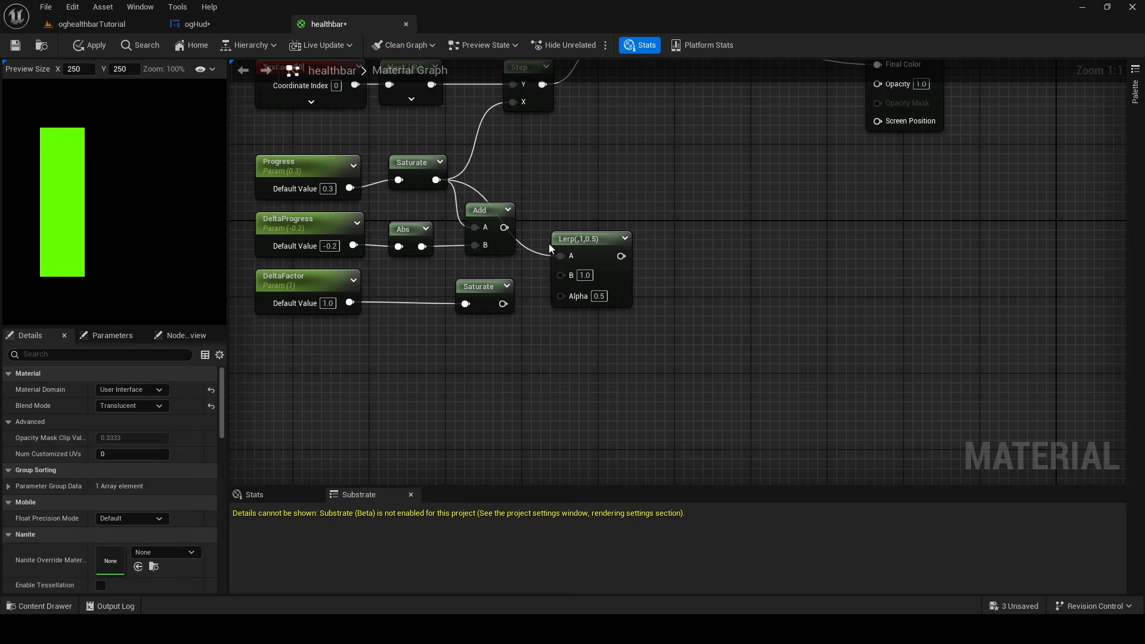
left_click_drag(498, 214, 561, 274)
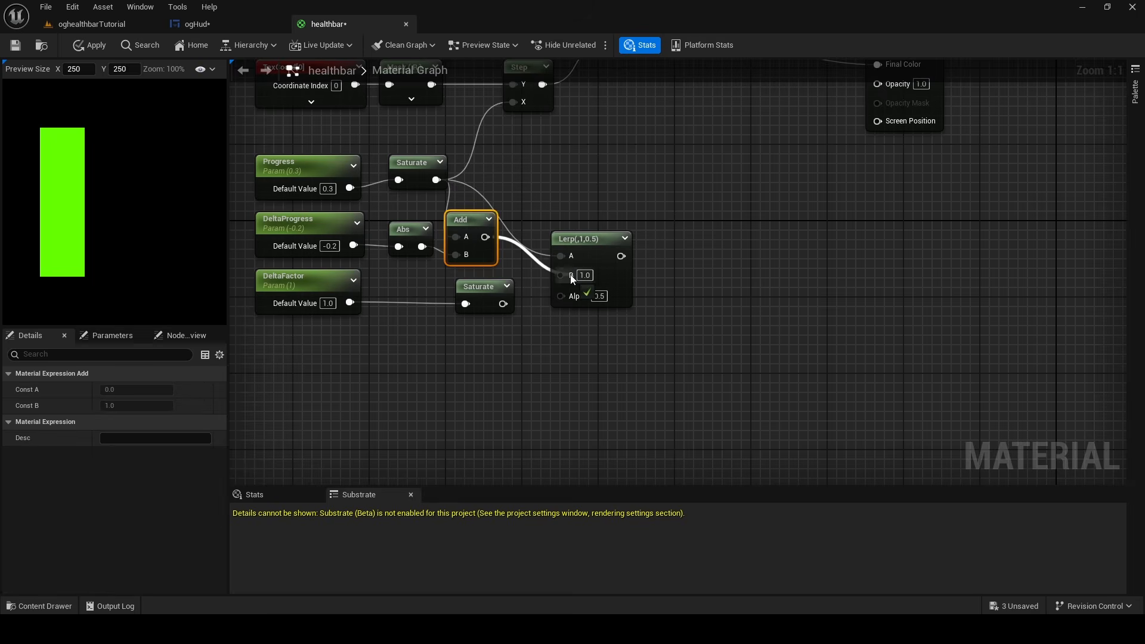
left_click_drag(503, 304, 572, 297)
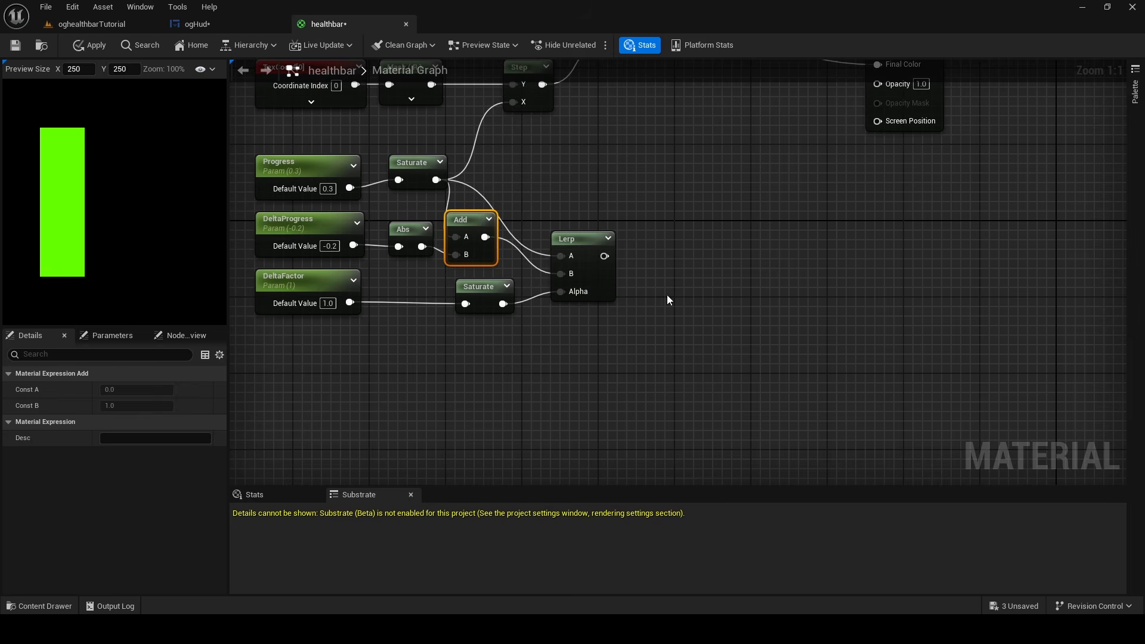
left_click(826, 293)
Copy the green colour constant, TexCoord, Mask, Step and Multiply nodes and place the duplicates below the parameter nodes
right_click_drag(662, 189, 691, 406)
scroll(644, 313, "down", 1)
right_click_drag(644, 318, 601, 371)
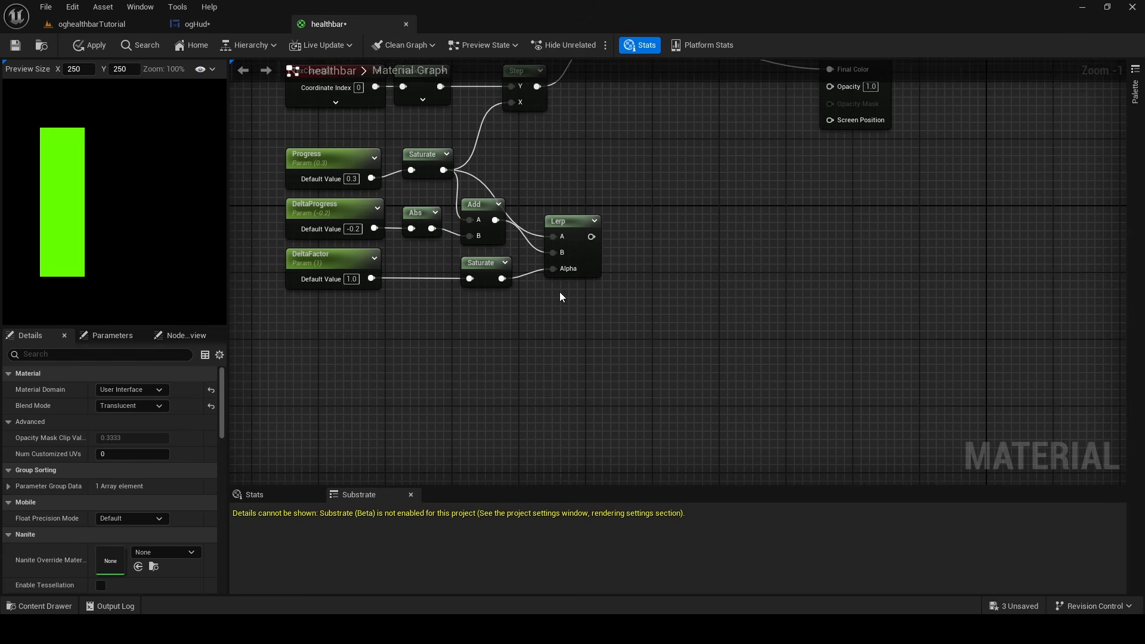
right_click_drag(559, 292, 586, 353)
right_click_drag(736, 389, 751, 483)
scroll(692, 370, "down", 1)
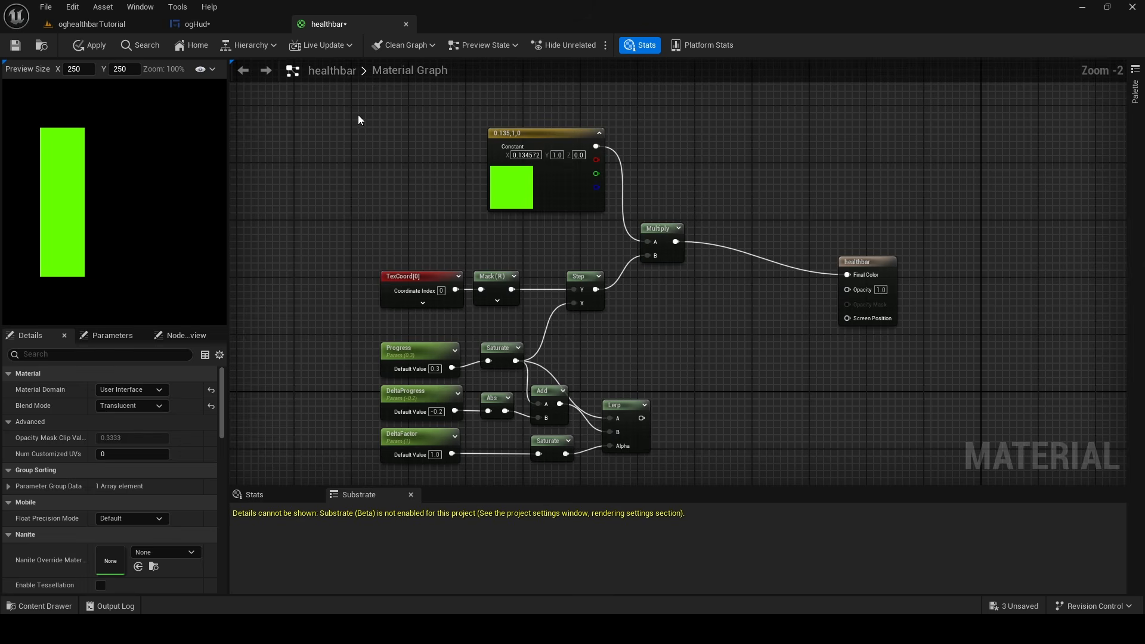
left_click_drag(332, 103, 736, 340)
key("ctrl+c")
right_click_drag(692, 429, 674, 252)
key("ctrl+v")
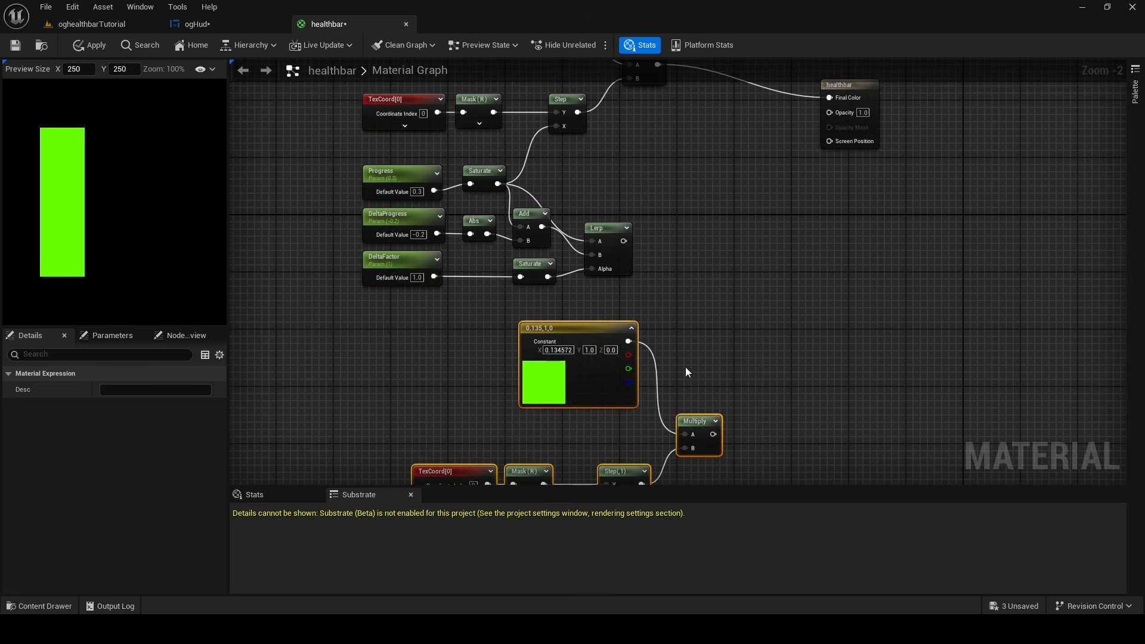
right_click_drag(686, 367, 705, 273)
left_click_drag(628, 296, 564, 275)
Change the duplicated colour constant to orange-red with R 1.0, G 0.070523 and B 0.0
left_click(600, 261)
left_click(560, 260)
left_click(158, 390)
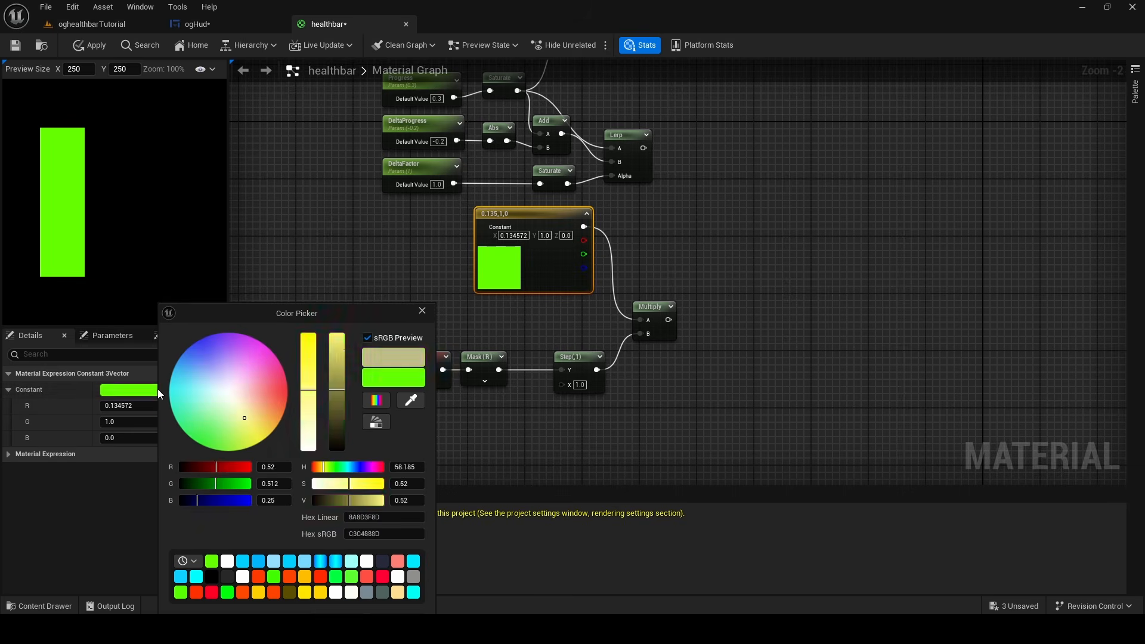
left_click_drag(265, 410, 295, 398)
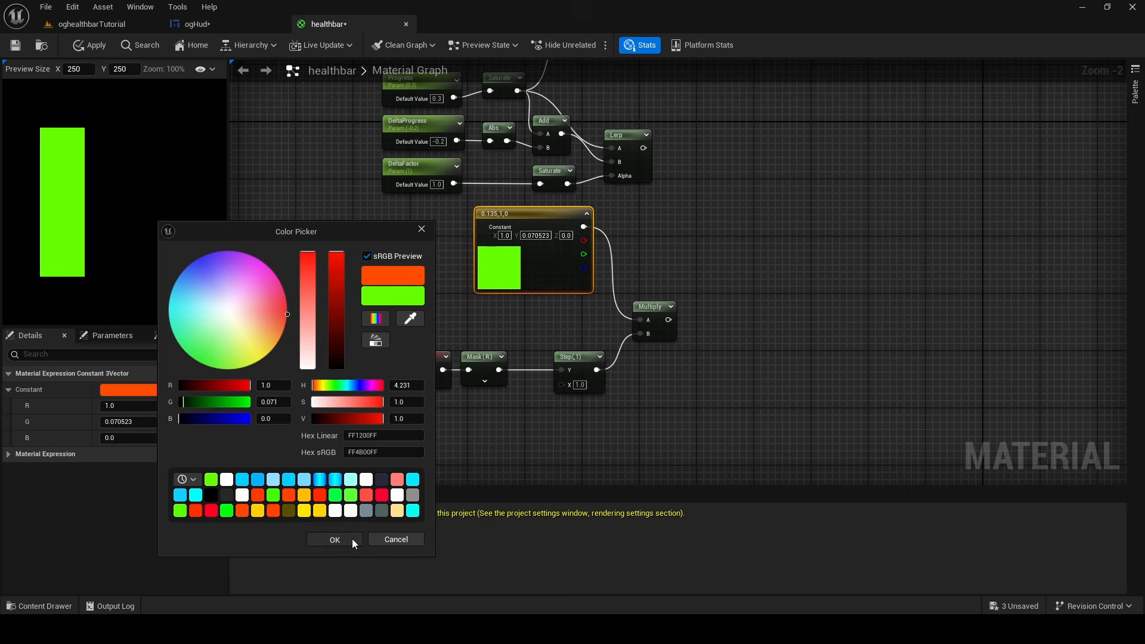
left_click(334, 540)
left_click(781, 331)
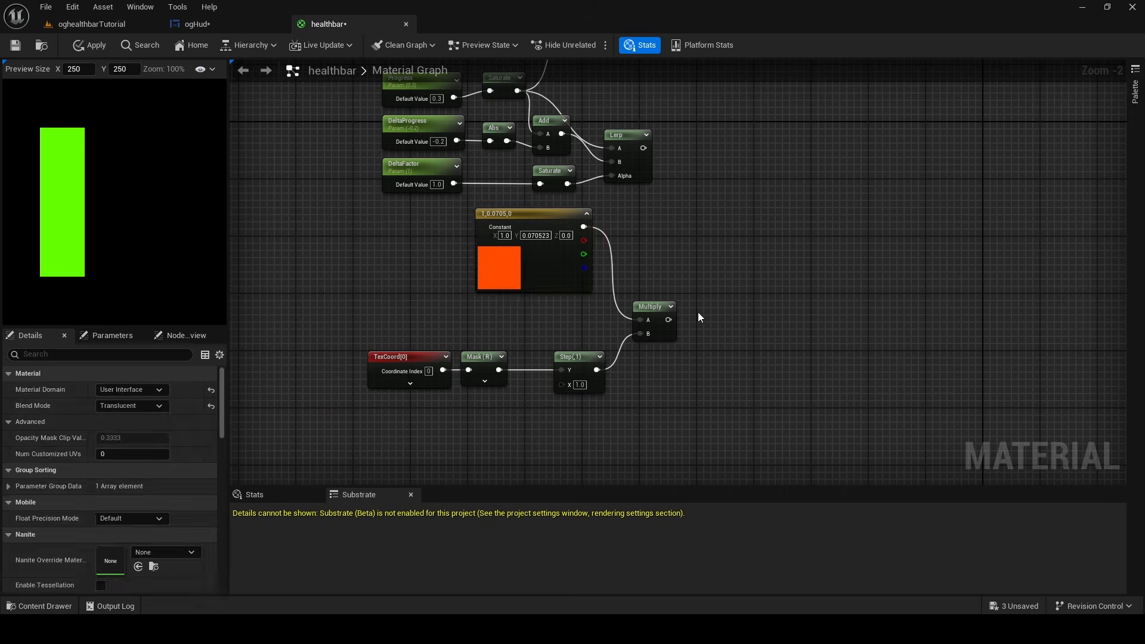
Arrange the duplicated TexCoord, Mask, Step and Multiply nodes in a row below the parameters, with the orange-red constant beneath them
left_click(565, 267)
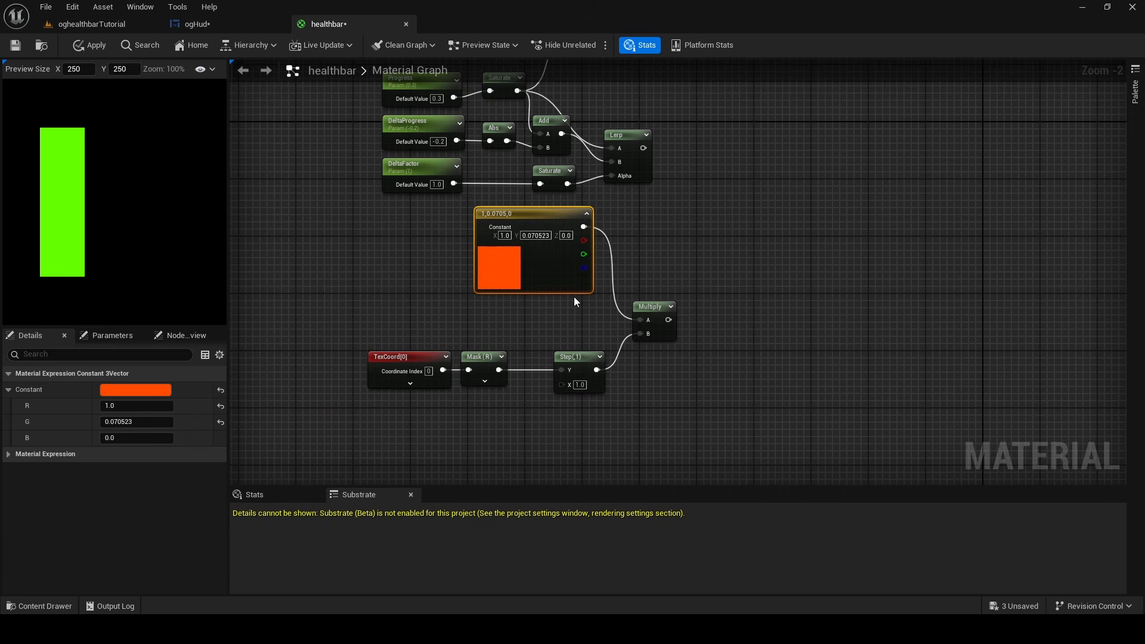
right_click_drag(664, 306, 602, 370)
left_click_drag(602, 369, 652, 327)
left_click_drag(520, 424, 619, 281)
left_click_drag(636, 337, 693, 330)
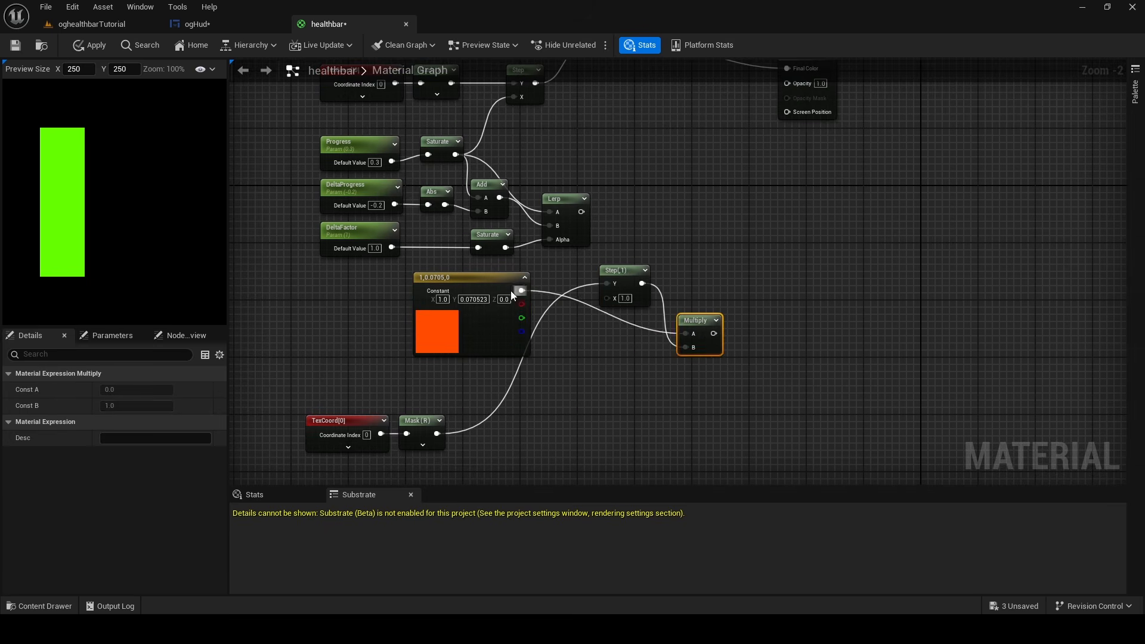
left_click_drag(496, 287, 582, 437)
right_click_drag(576, 357, 587, 262)
left_click_drag(302, 287, 462, 198)
left_click_drag(641, 175, 637, 191)
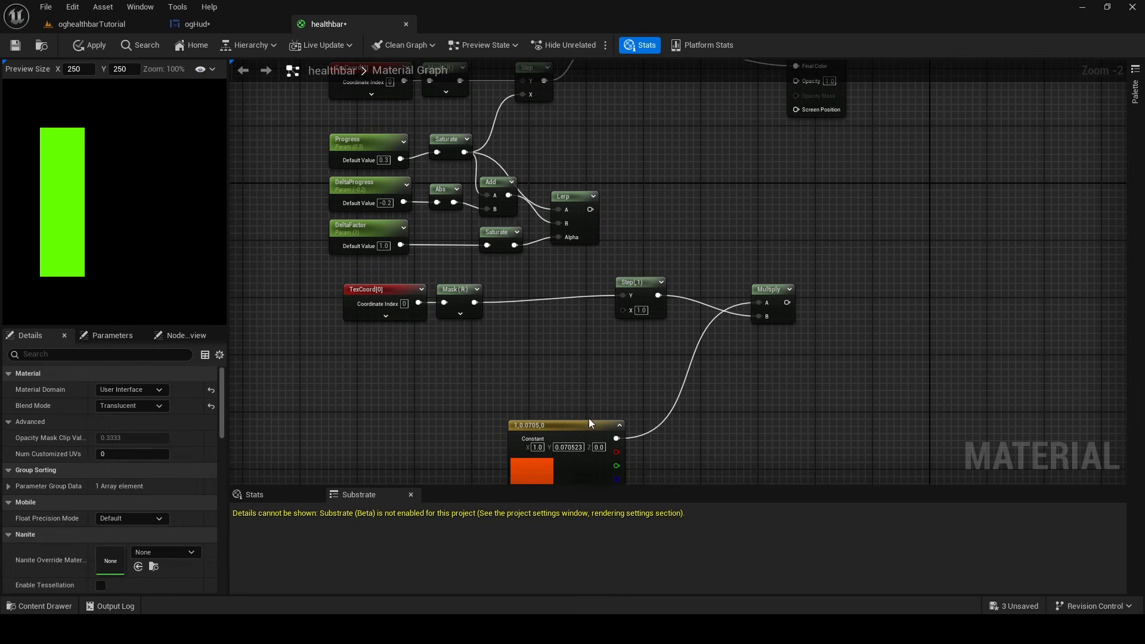
left_click_drag(588, 422, 581, 344)
Connect the Lerp output to the duplicated Step's X input and stack both Multiply nodes near the healthbar output node
left_click(635, 201)
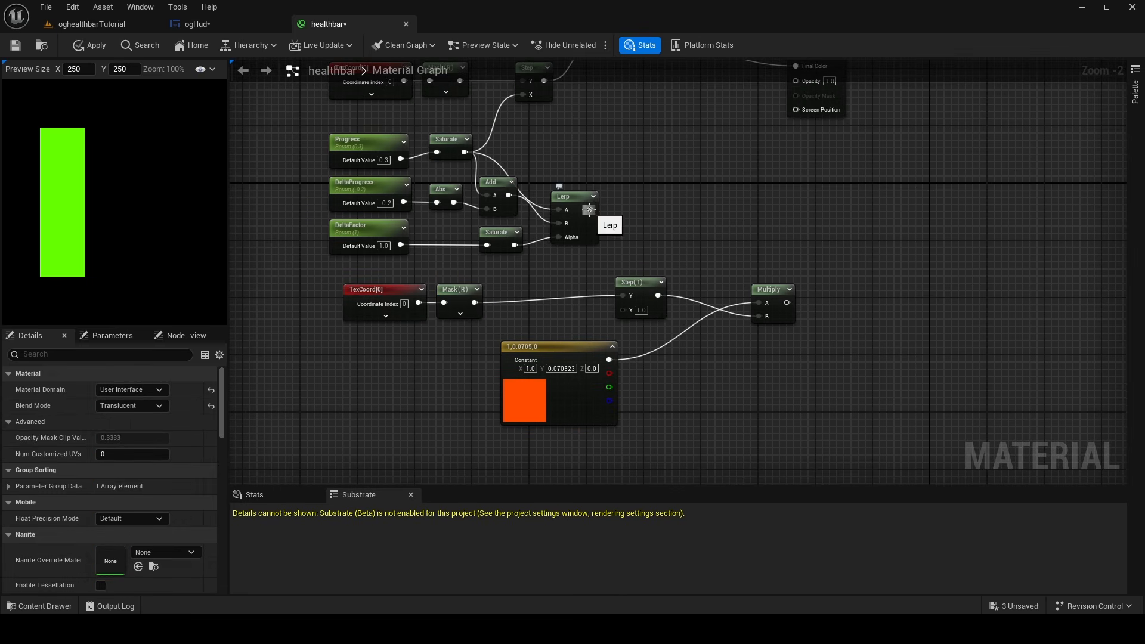
left_click_drag(589, 209, 624, 310)
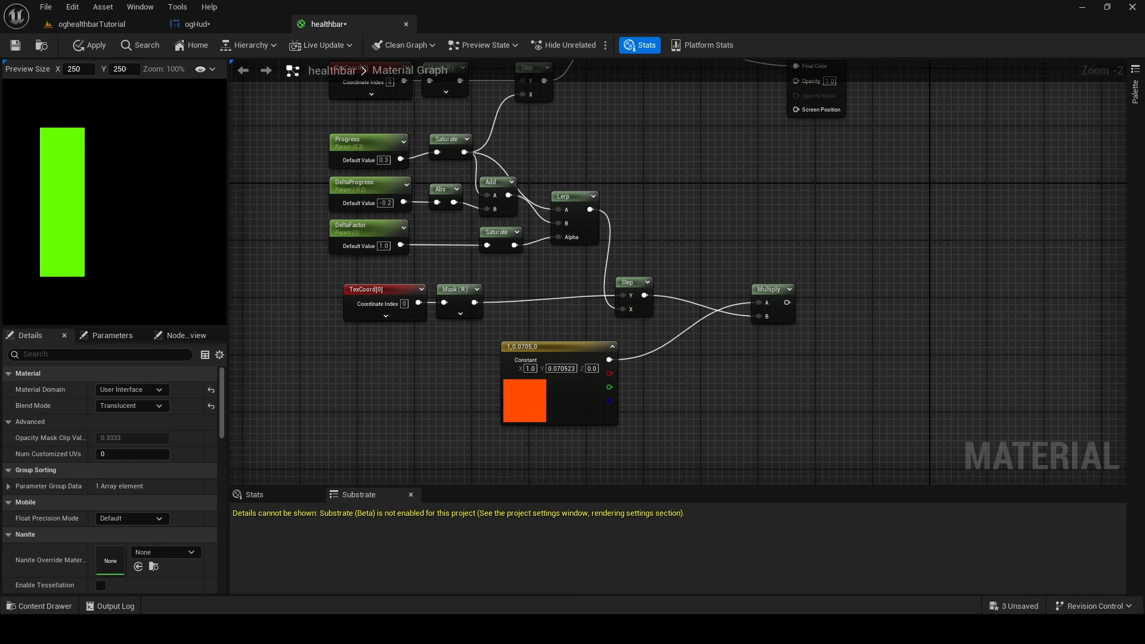
right_click_drag(771, 294, 642, 345)
left_click_drag(642, 346, 557, 272)
right_click_drag(580, 228, 570, 343)
left_click_drag(547, 380, 546, 332)
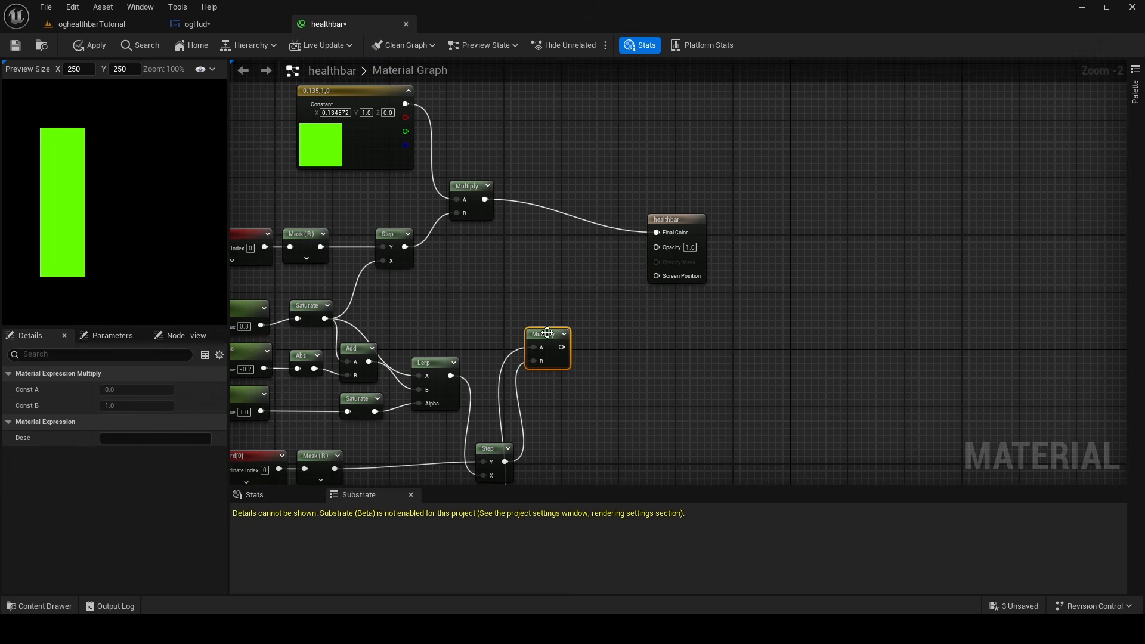
left_click(526, 276)
right_click_drag(526, 276, 533, 204)
left_click_drag(474, 116, 550, 200)
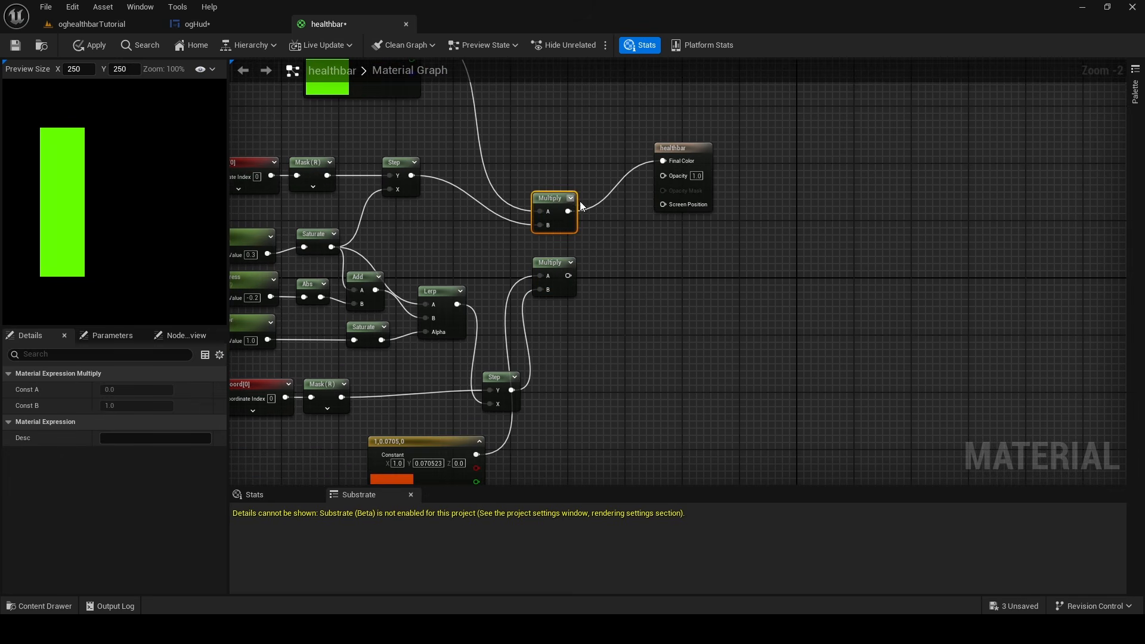
Break the Final Color link and preview the green and orange-red Multiply outputs by connecting each to Final Color in turn
right_click(666, 161)
left_click(719, 213)
right_click(667, 161)
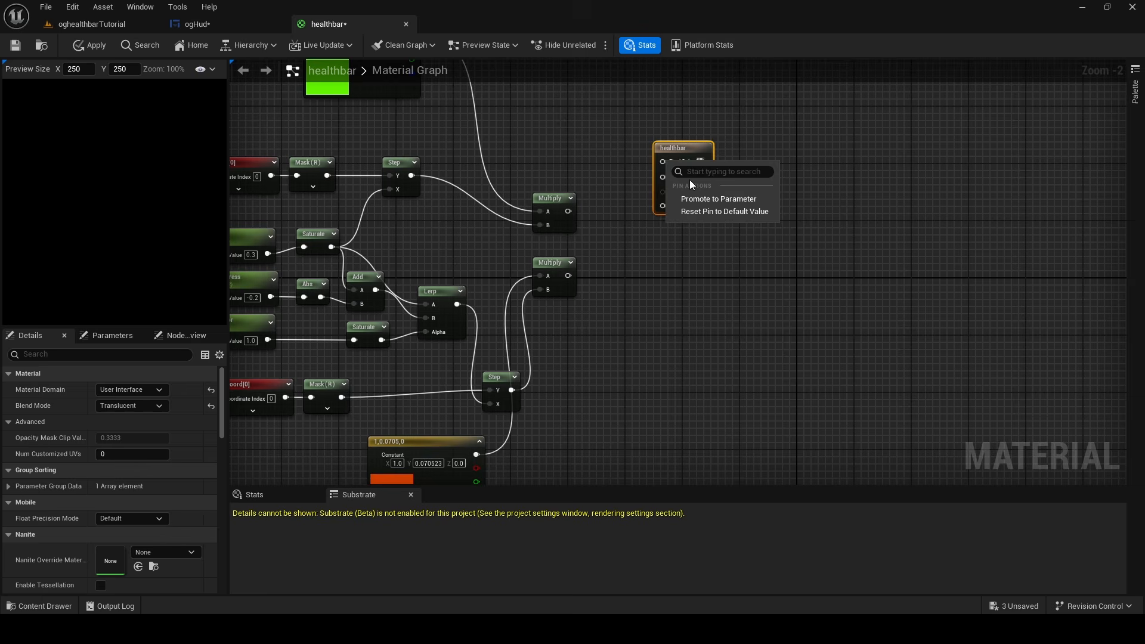
left_click(592, 175)
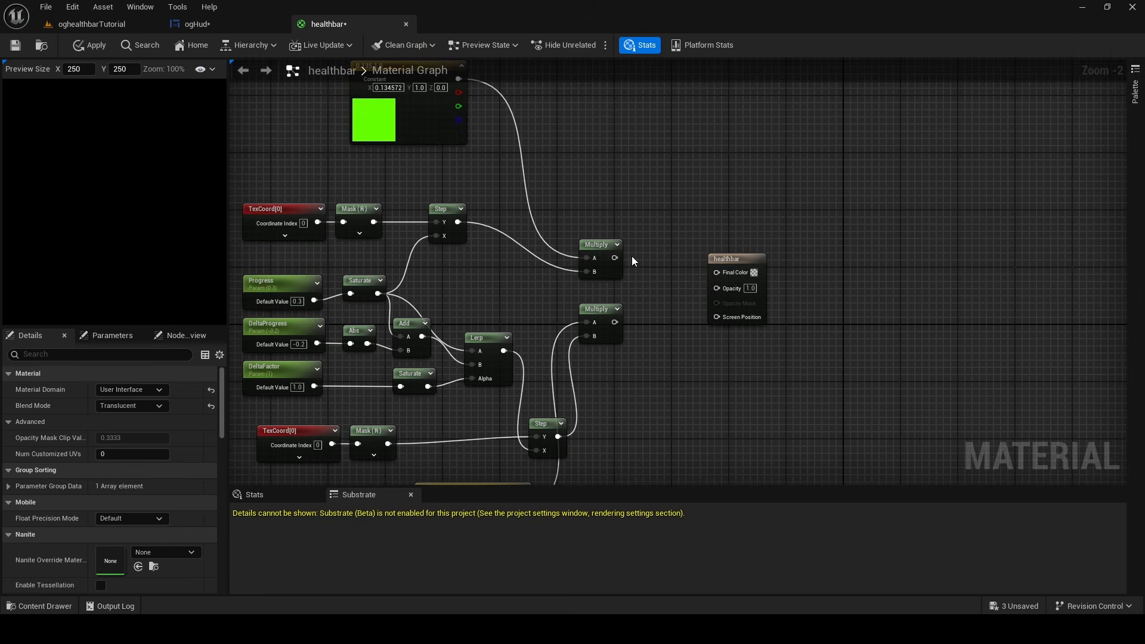
mouse_move(615, 258)
left_mouse_down()
mouse_move(771, 262)
mouse_move(716, 272)
left_mouse_up()
mouse_move(615, 322)
left_mouse_down()
mouse_move(647, 333)
mouse_move(716, 272)
left_mouse_up()
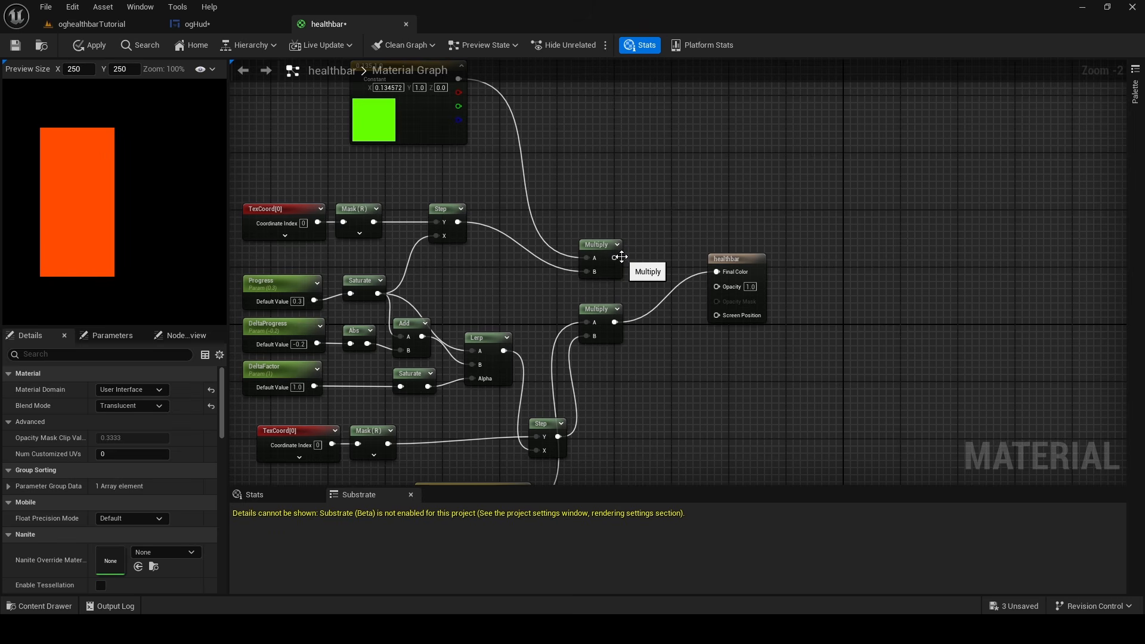
left_click_drag(620, 257, 717, 274)
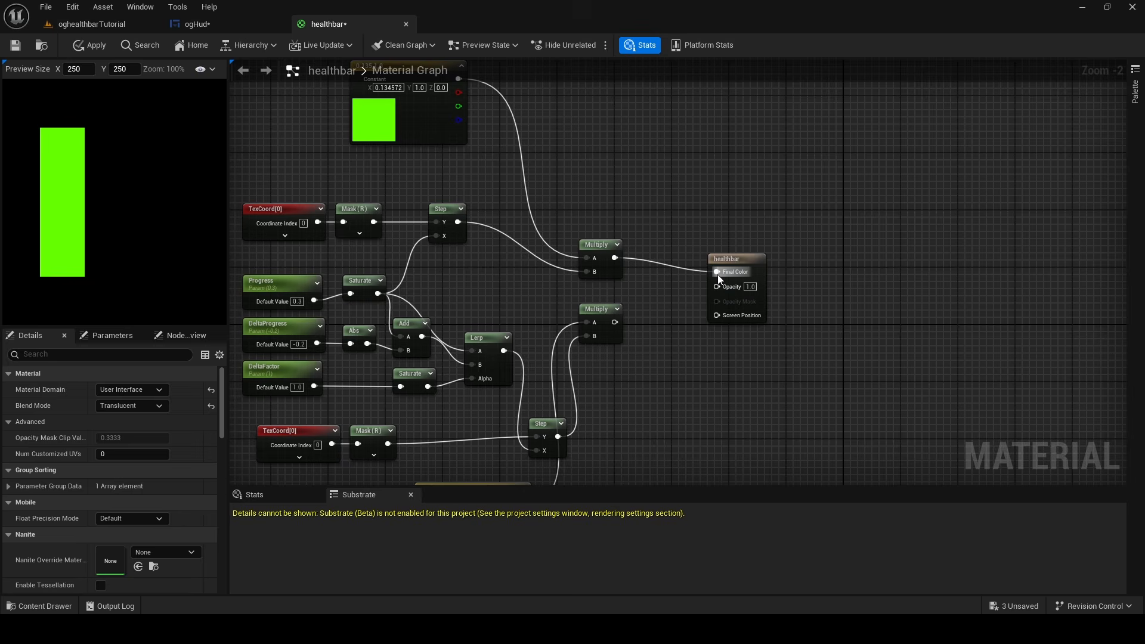
mouse_move(615, 322)
left_mouse_down()
mouse_move(715, 289)
mouse_move(728, 272)
mouse_move(717, 272)
left_mouse_up()
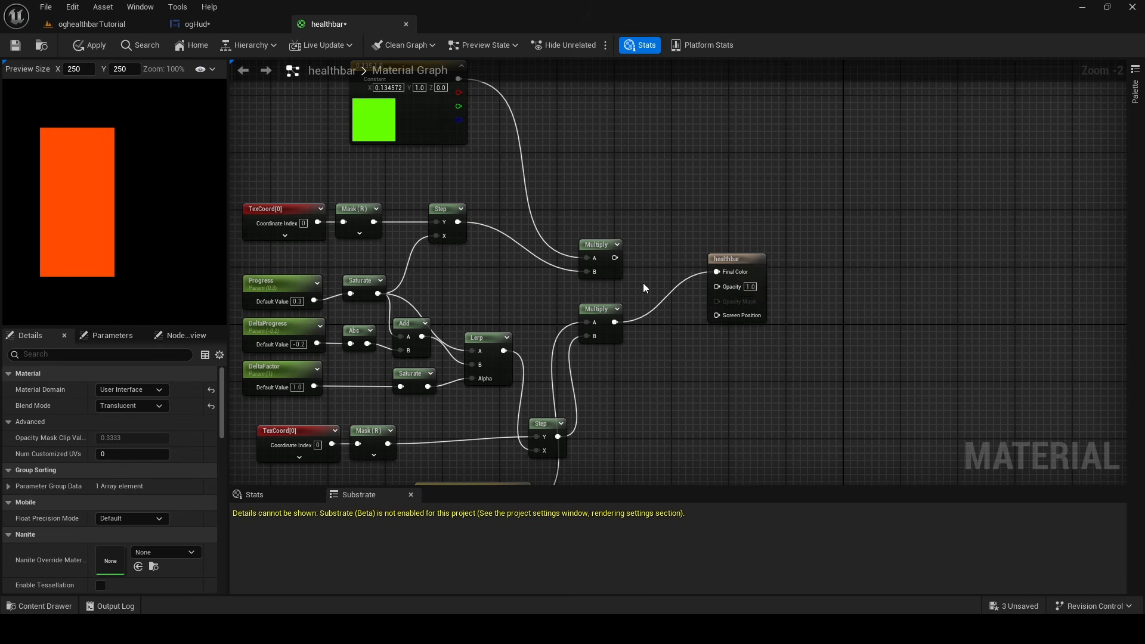
Try to combine the green and orange-red Multiply outputs through an Add node into Final Color, and delete that node
right_click(664, 263)
type("add")
left_click(691, 295)
left_click_drag(615, 258, 672, 283)
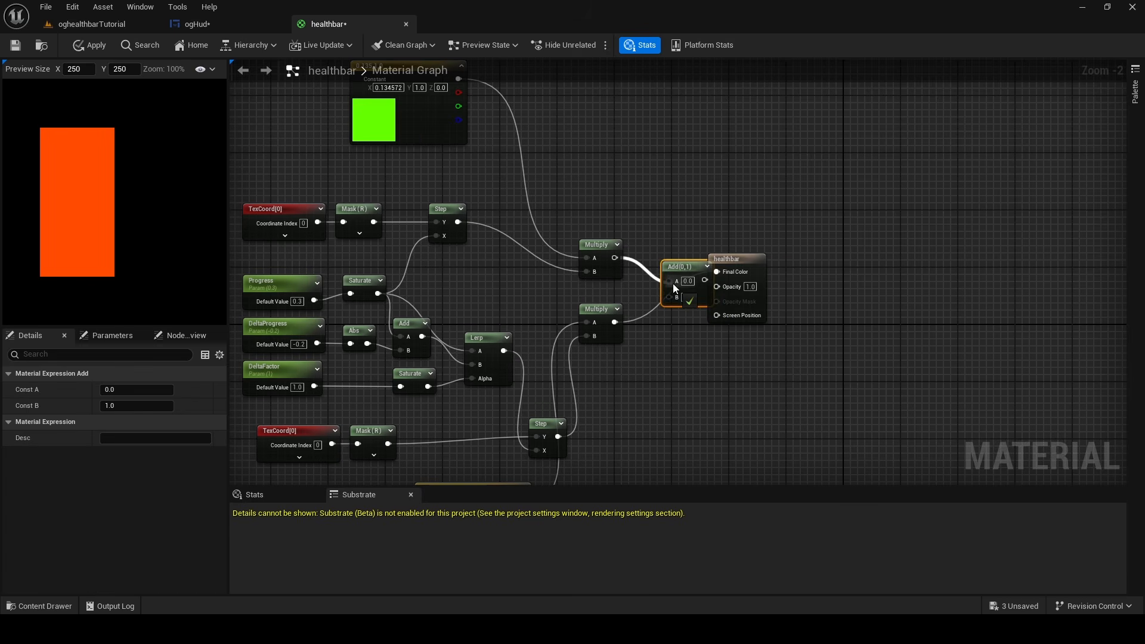
left_click_drag(614, 322, 677, 298)
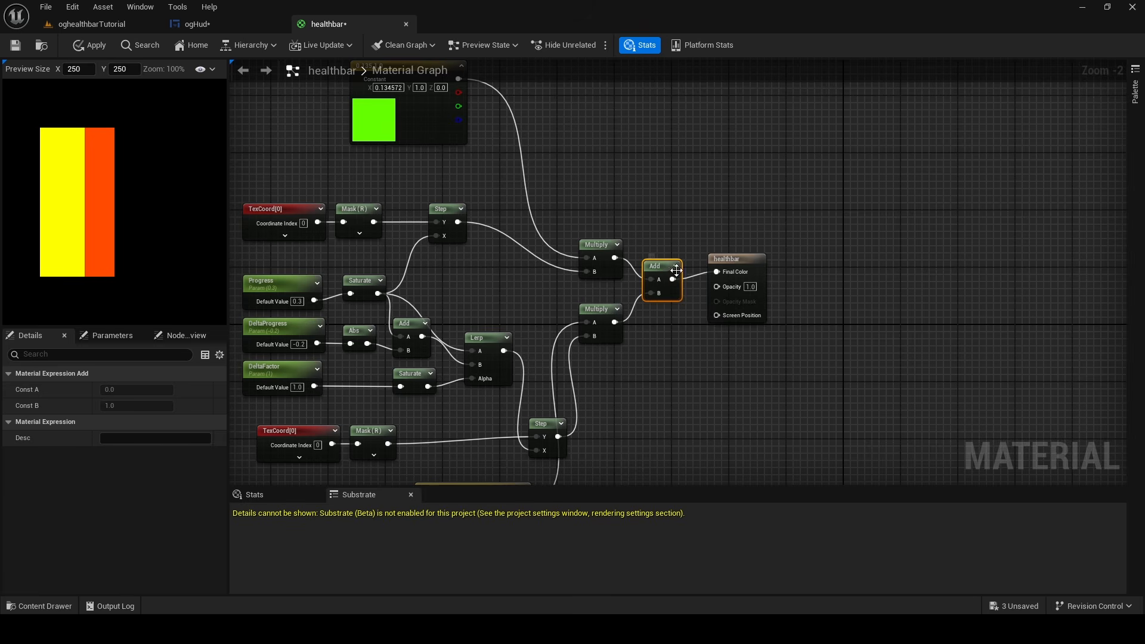
right_click(667, 271)
left_click(704, 399)
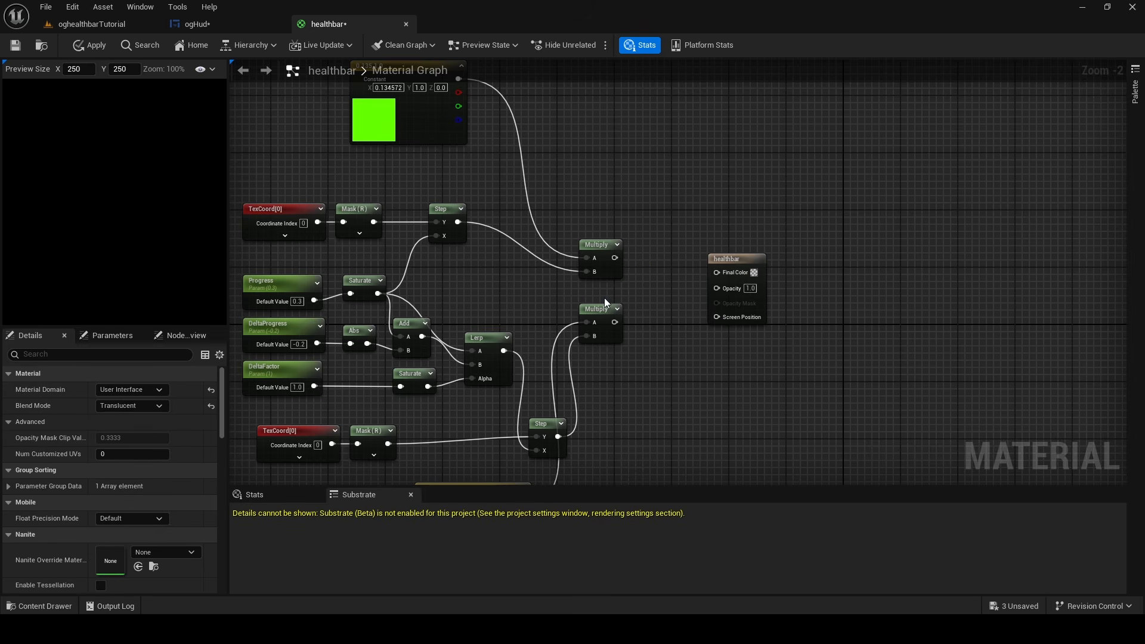
Add a LinearInterpolate node before the output node and connect the green Multiply to A and the orange-red Multiply to B
right_click(644, 290)
type("lerp")
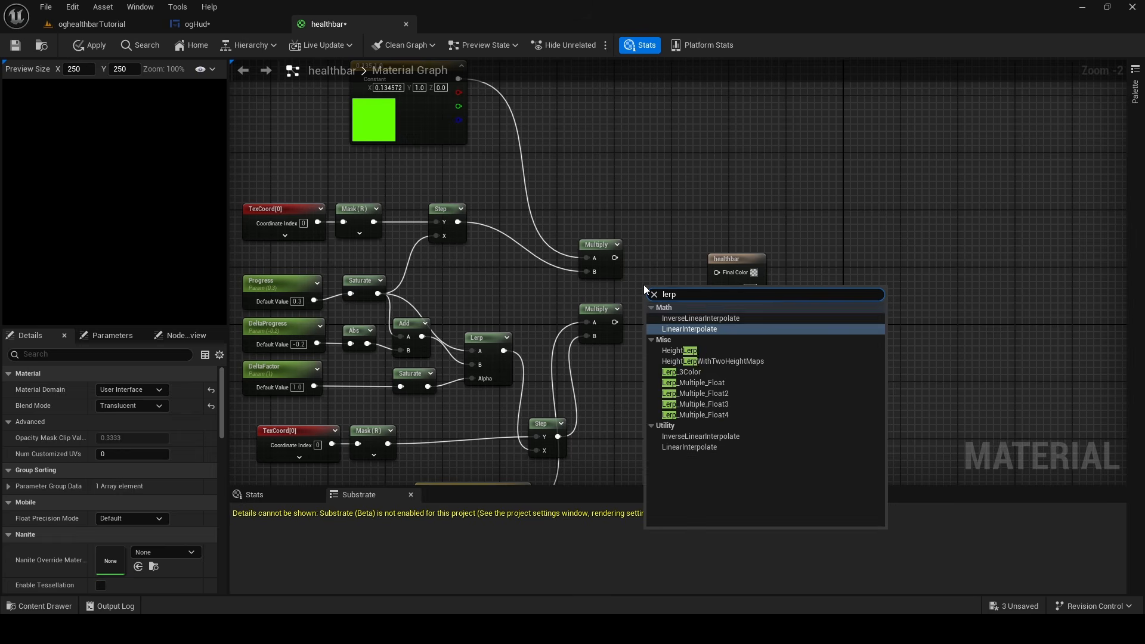
key("Return")
mouse_move(614, 258)
left_mouse_down()
mouse_move(654, 285)
mouse_move(643, 279)
left_mouse_up()
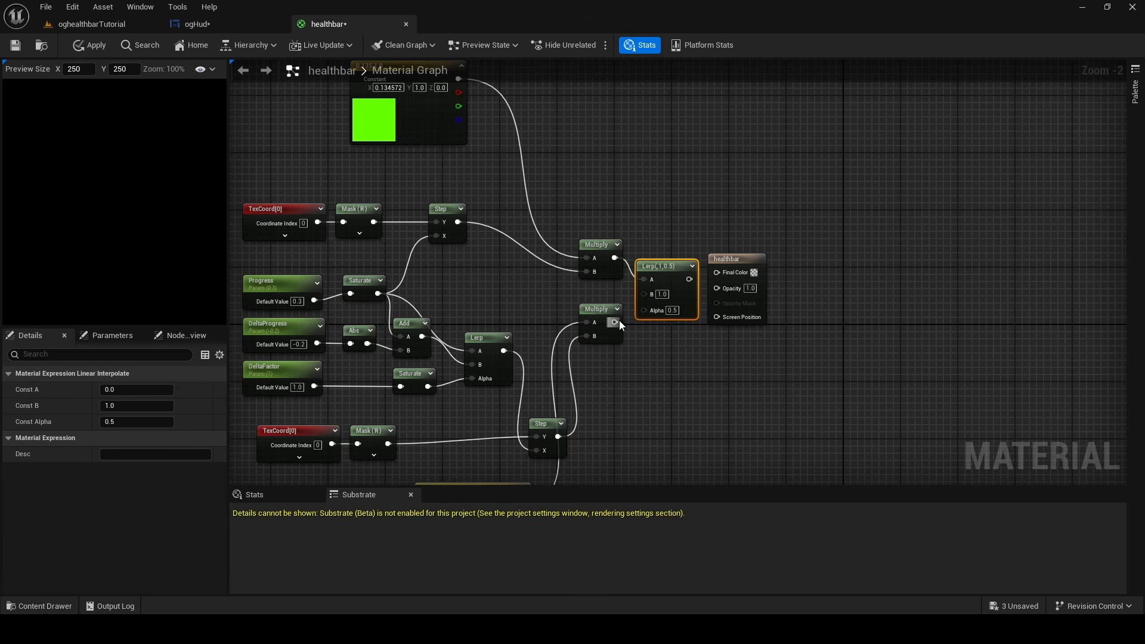
left_click_drag(614, 322, 645, 292)
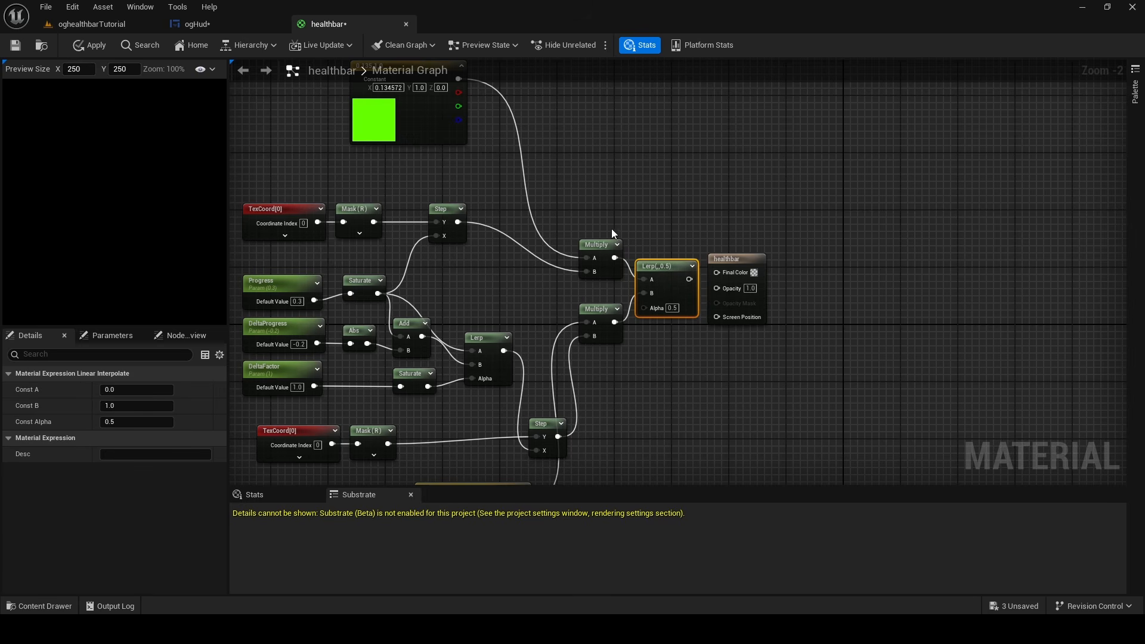
Connect the green section's Step output to the new Lerp's Alpha and the Lerp output to Final Color
left_click(448, 210)
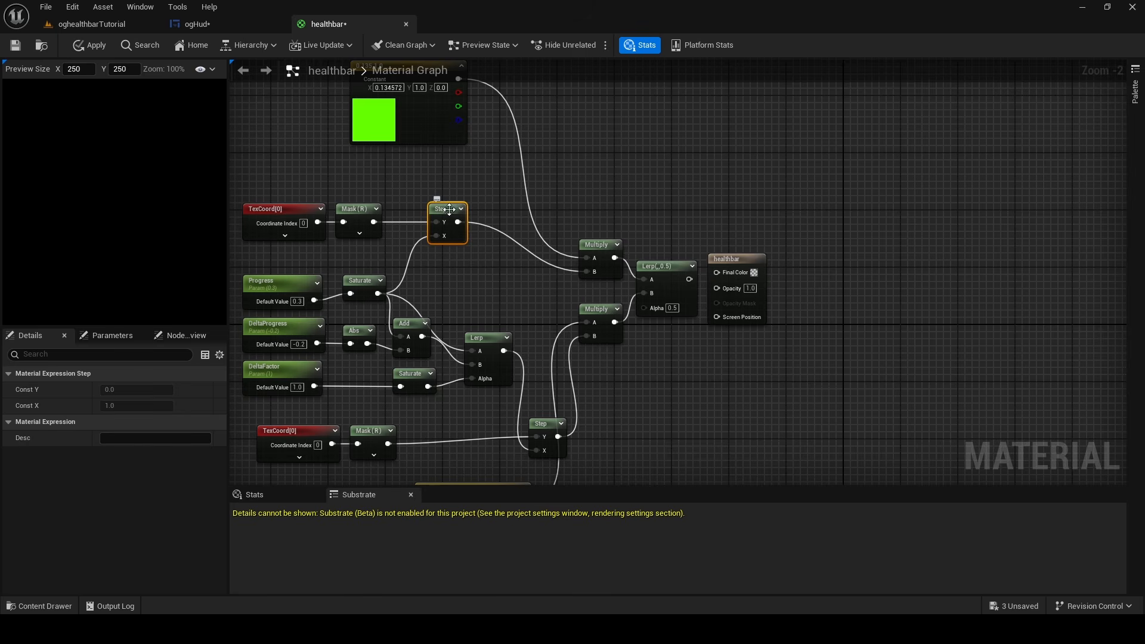
left_click_drag(458, 222, 718, 273)
scroll(362, 195, "up", 2)
right_click_drag(362, 196, 632, 113)
left_click(545, 253)
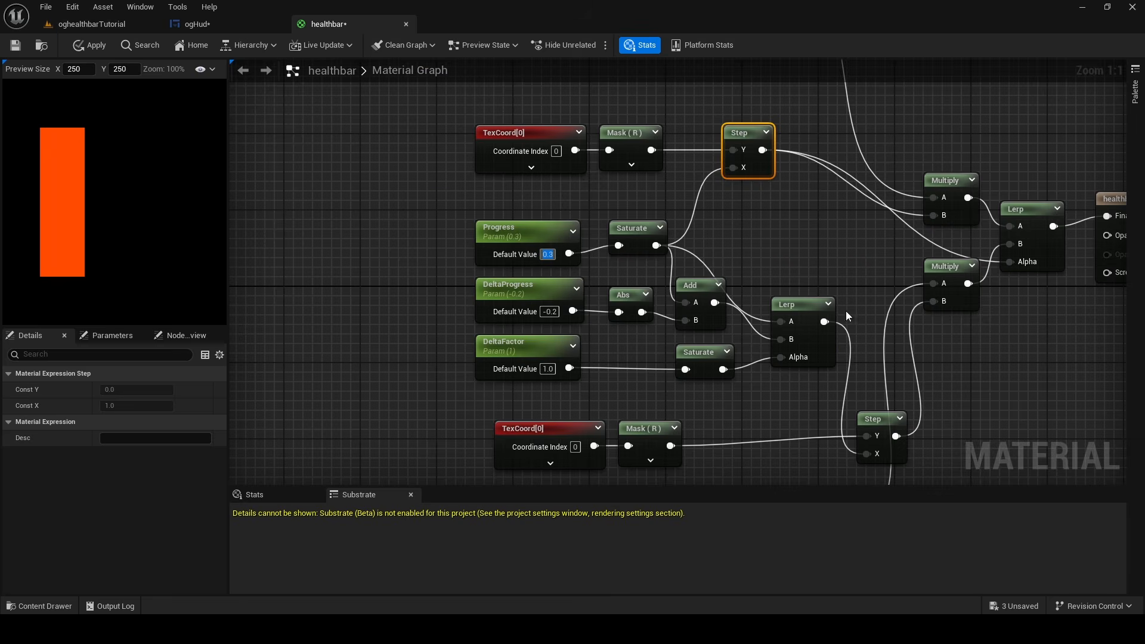
Swap the final Lerp's inputs so the orange-red Multiply feeds A and the green Multiply feeds B
left_click(989, 346)
right_click_drag(989, 345, 679, 403)
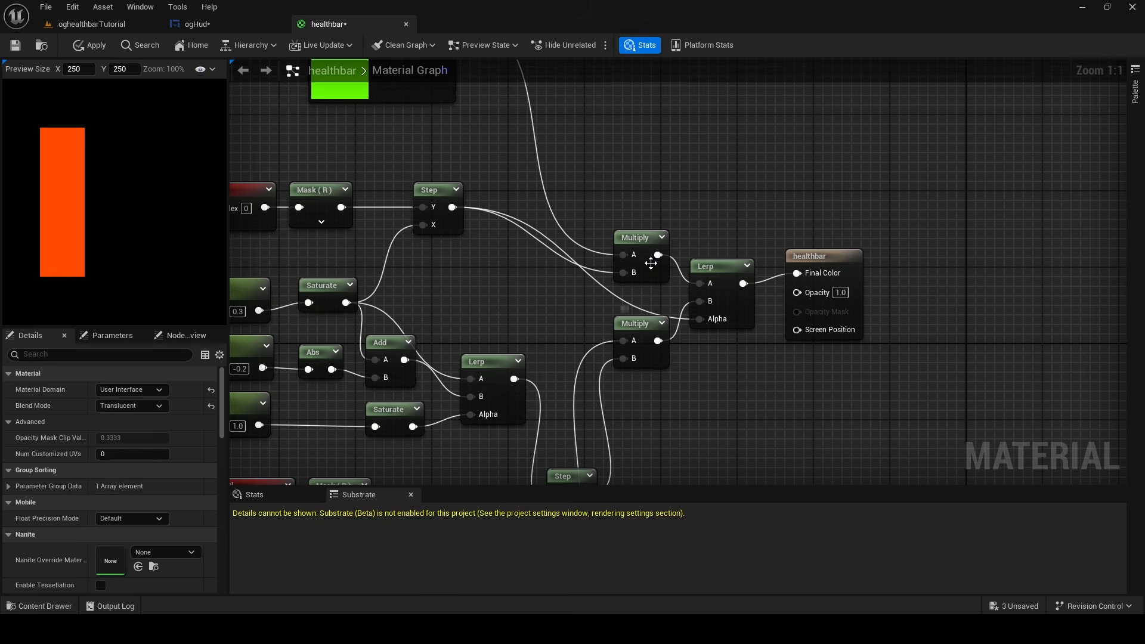
left_click_drag(671, 256, 712, 303)
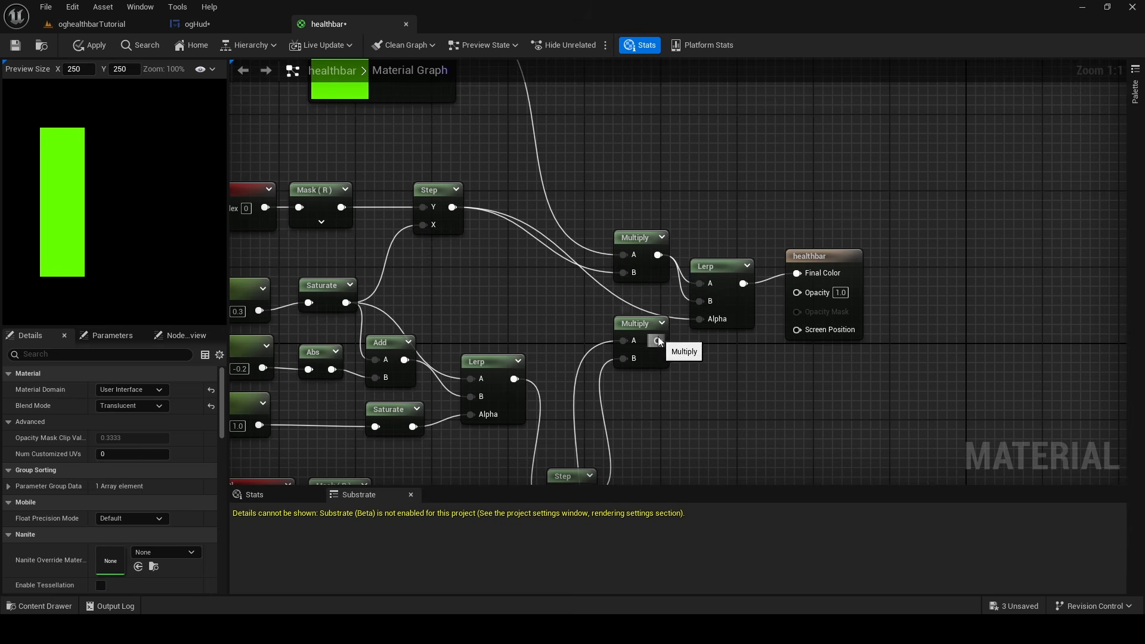
left_click_drag(658, 340, 694, 284)
right_click_drag(234, 291, 503, 257)
scroll(502, 256, "down", 8)
scroll(495, 248, "up", 5)
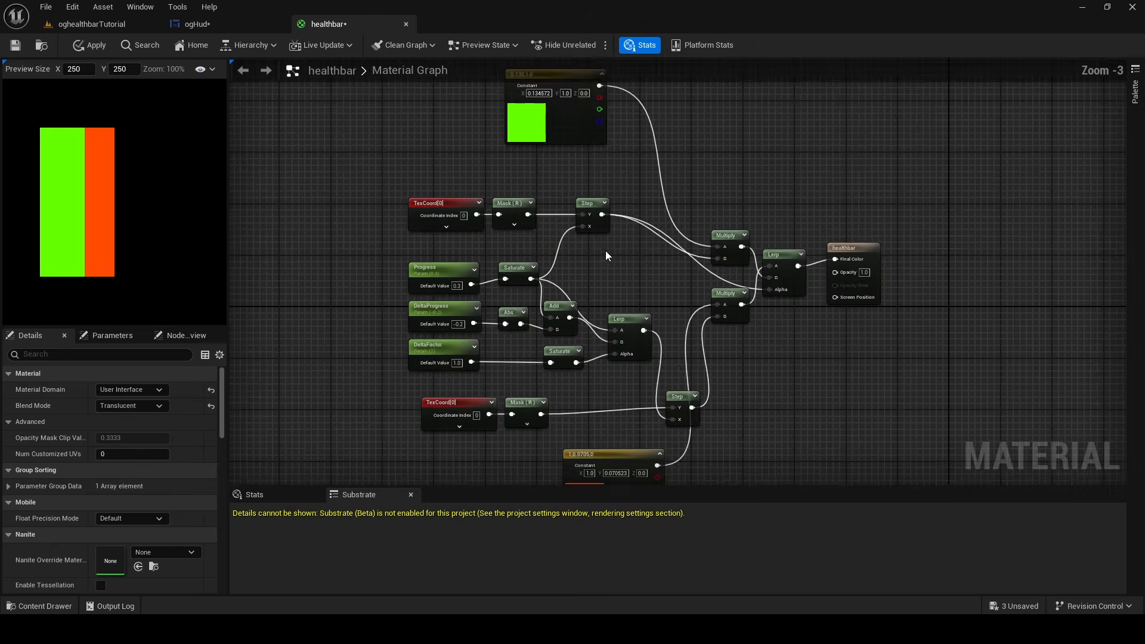
scroll(490, 244, "down", 1)
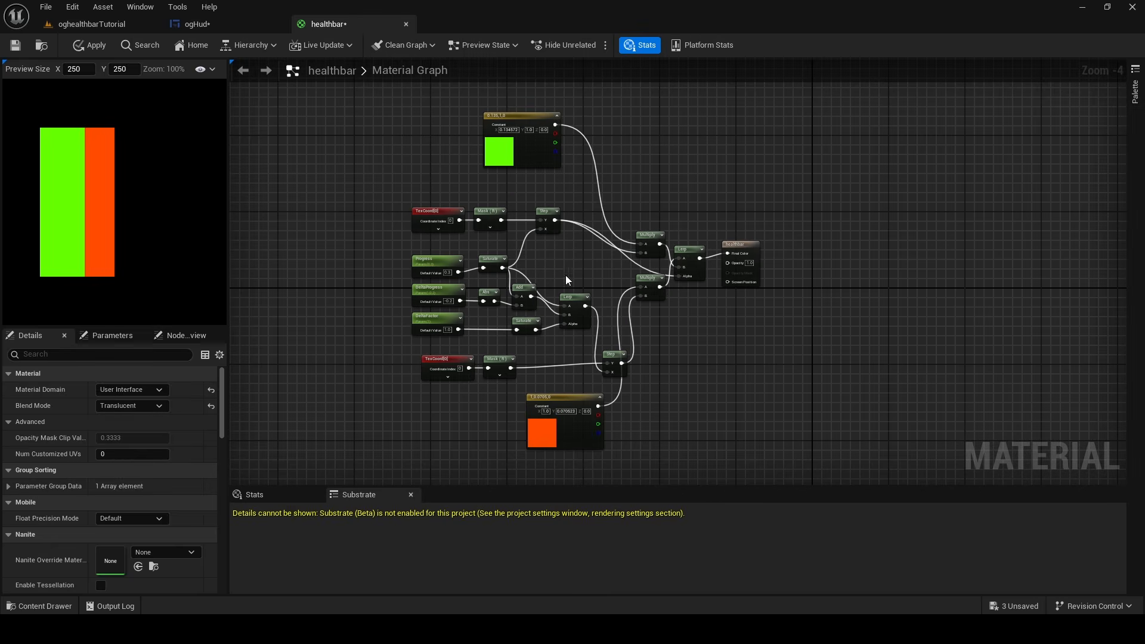
scroll(504, 248, "up", 4)
Set the Progress parameter's default value to 0.5
left_click(632, 222)
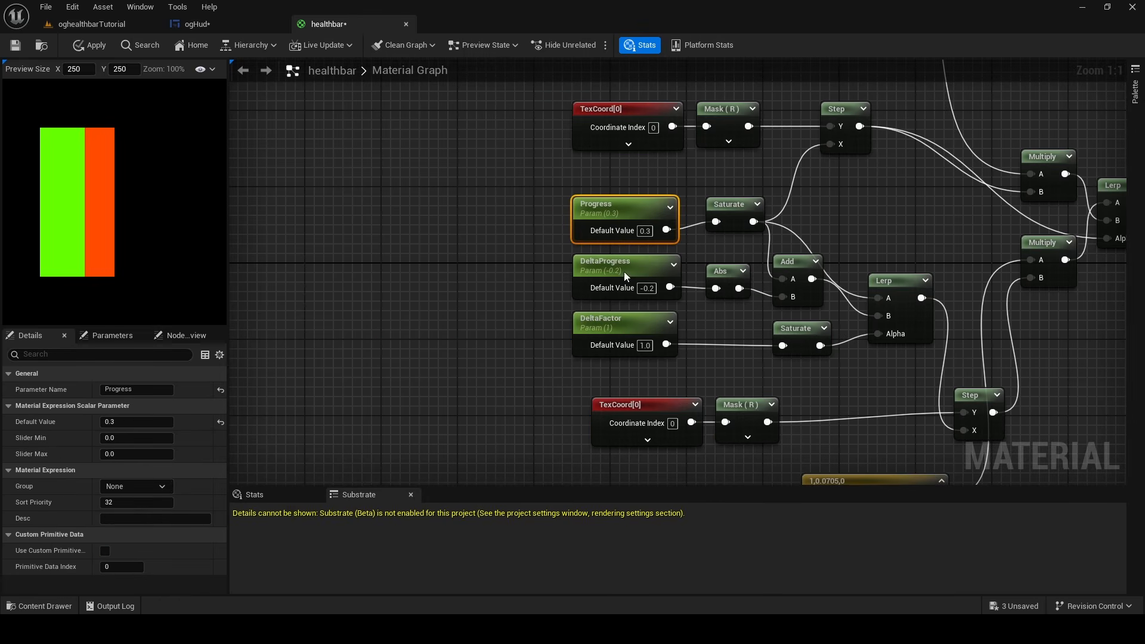
left_click(626, 277)
left_click(623, 331)
left_click(633, 222)
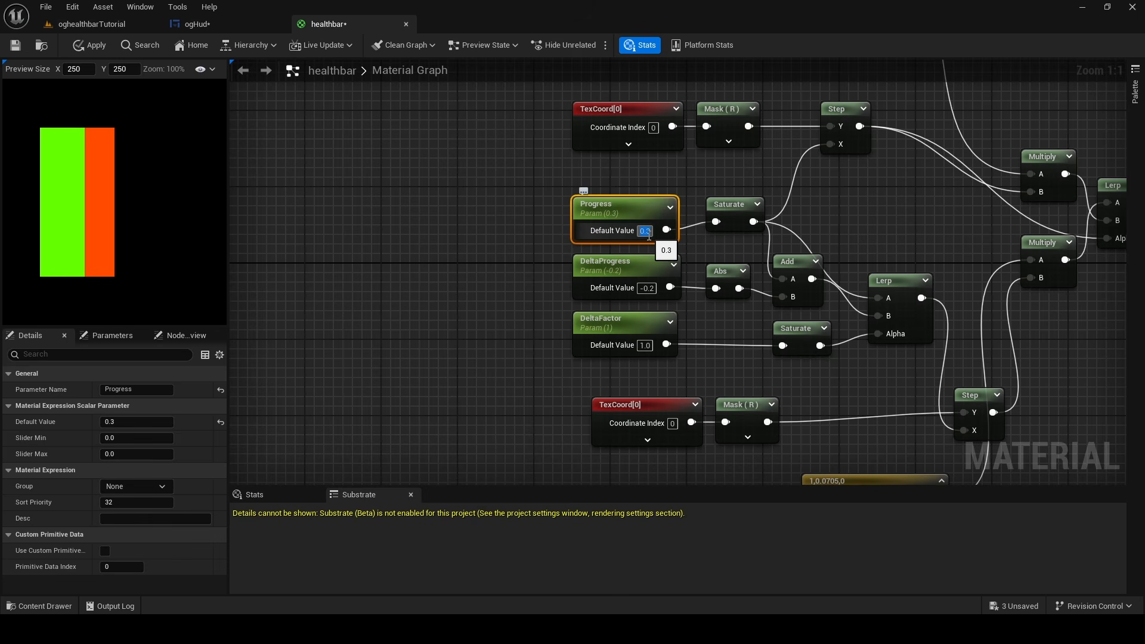
type("0.5")
key("Return")
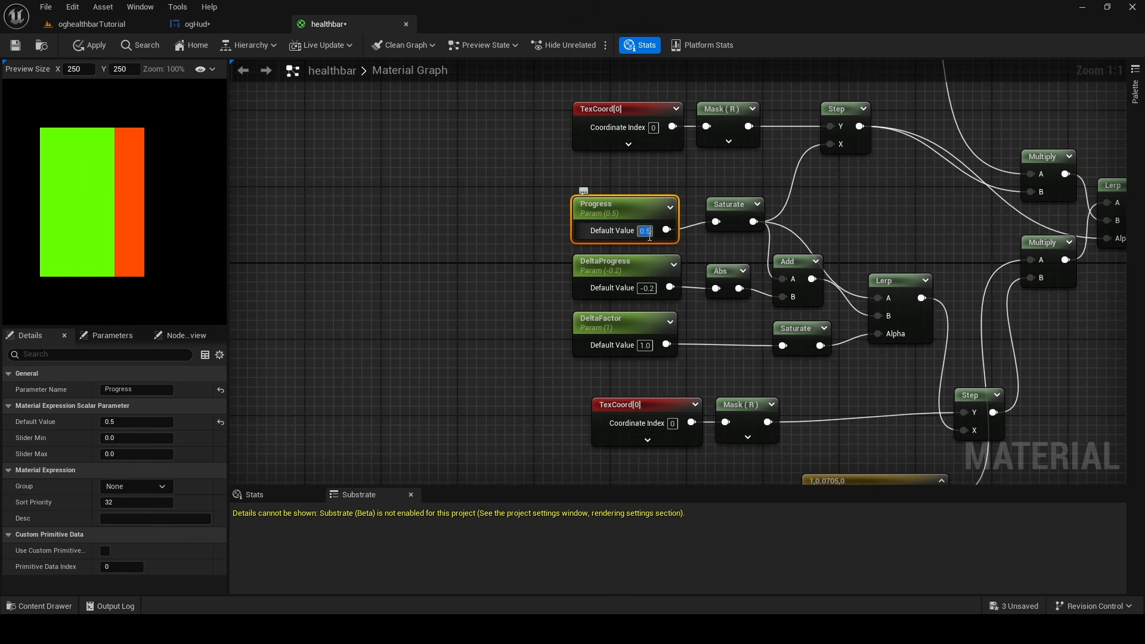
Set DeltaProgress's default value to 0 and Progress's default value to 1.0
left_click(647, 288)
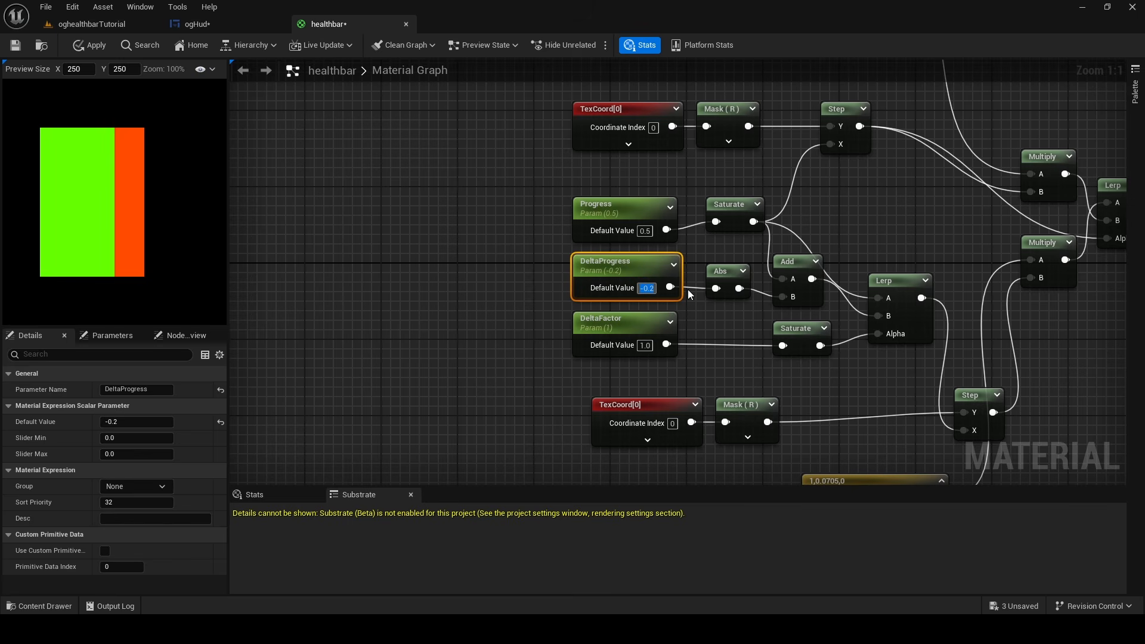
type("0")
key("Return")
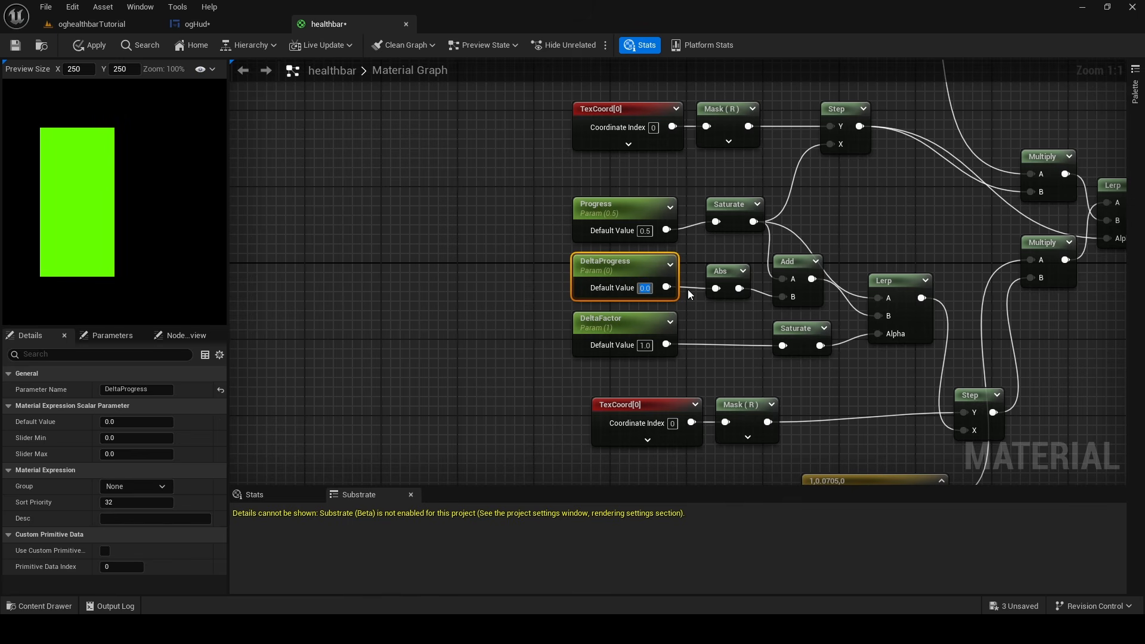
key("BackSpace")
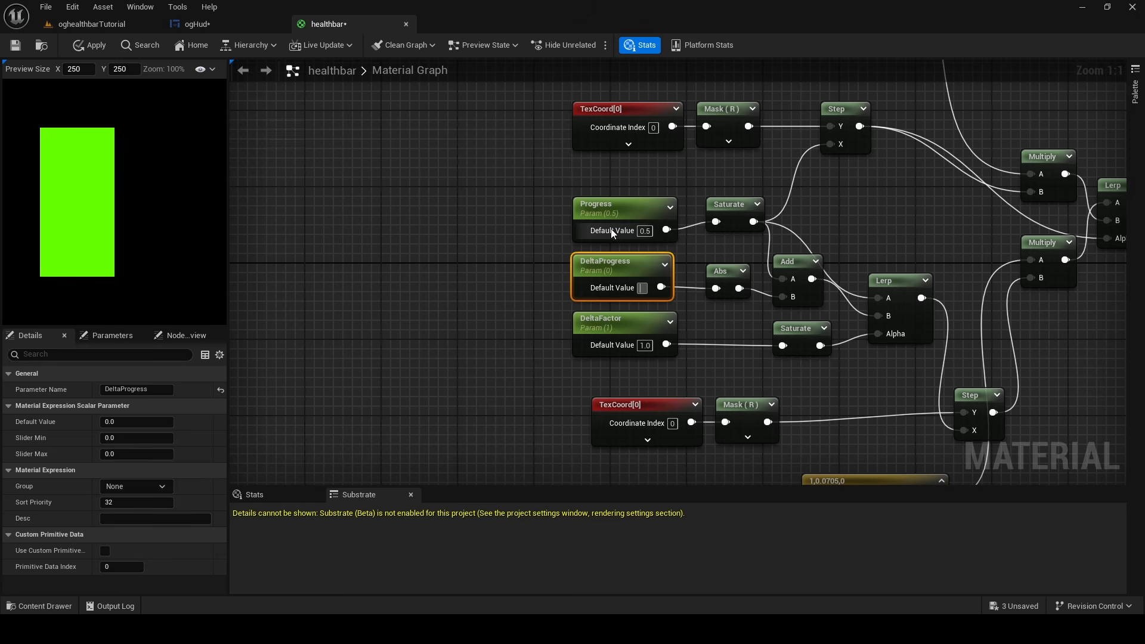
left_click(650, 233)
type("1")
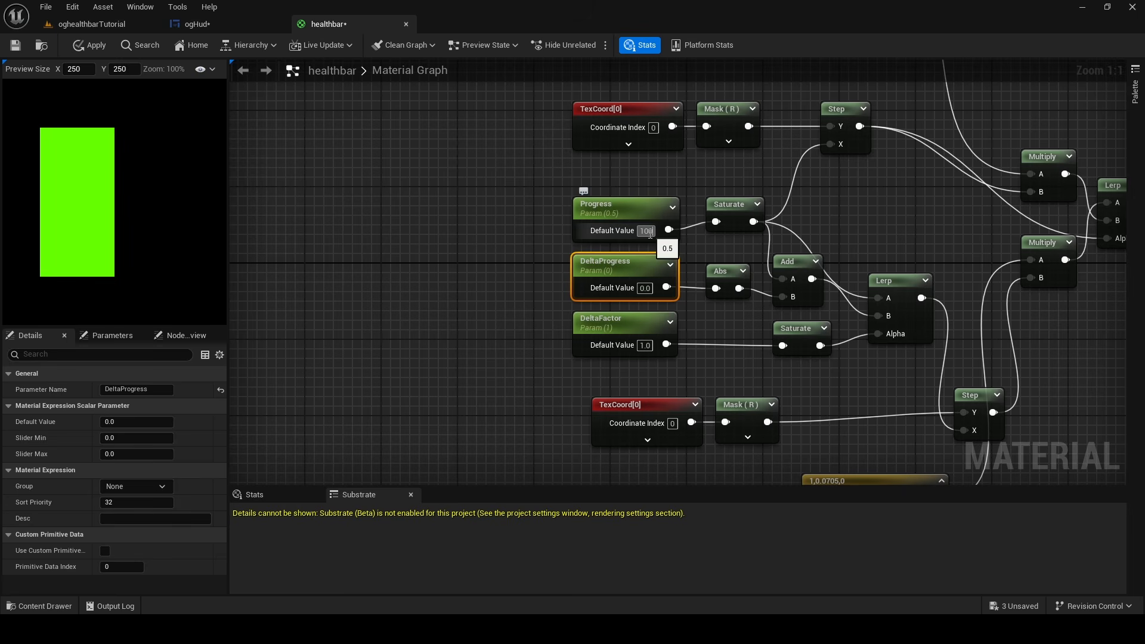
key("Return")
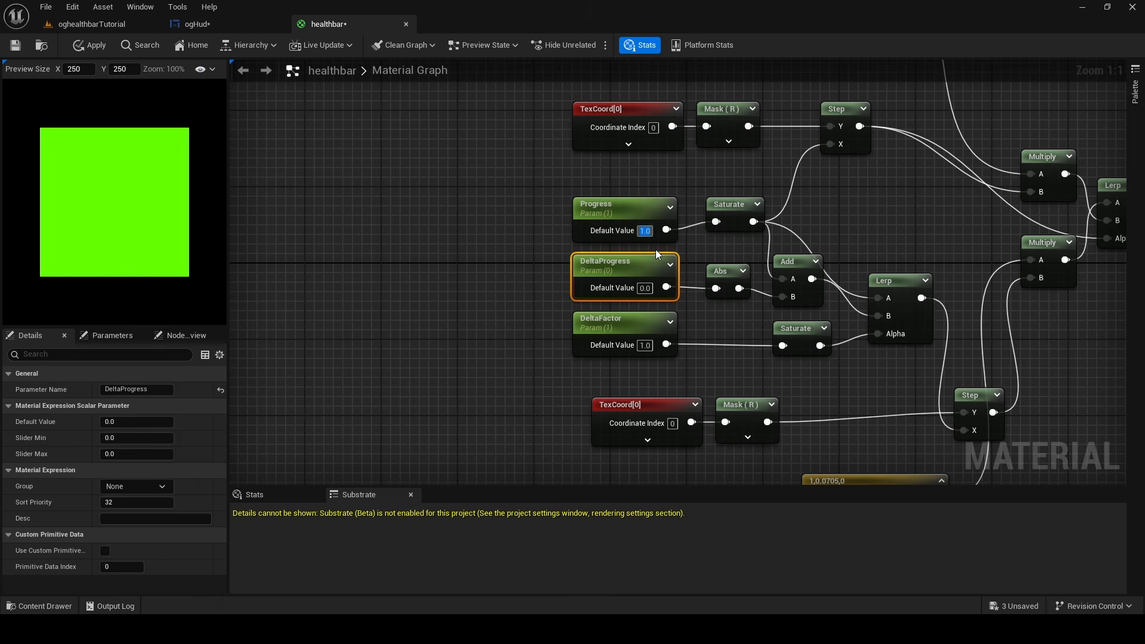
Set Progress's default value to 0.7 and DeltaProgress's default value to -0.3
type("0.7")
key("Return")
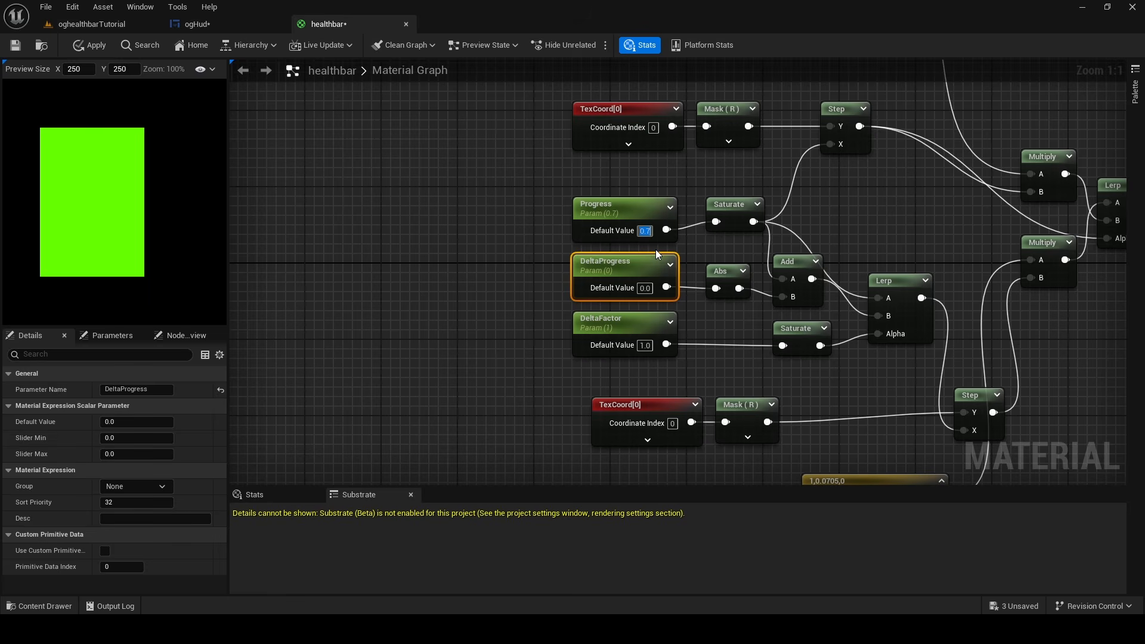
left_click(646, 289)
type("-0.")
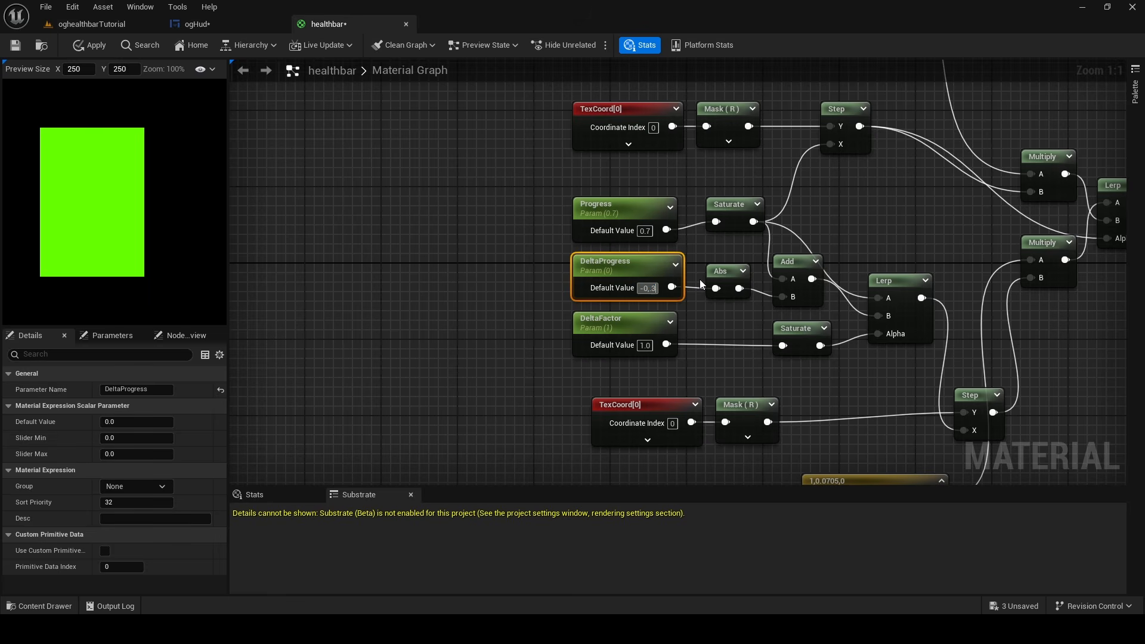
type("3")
key("Return")
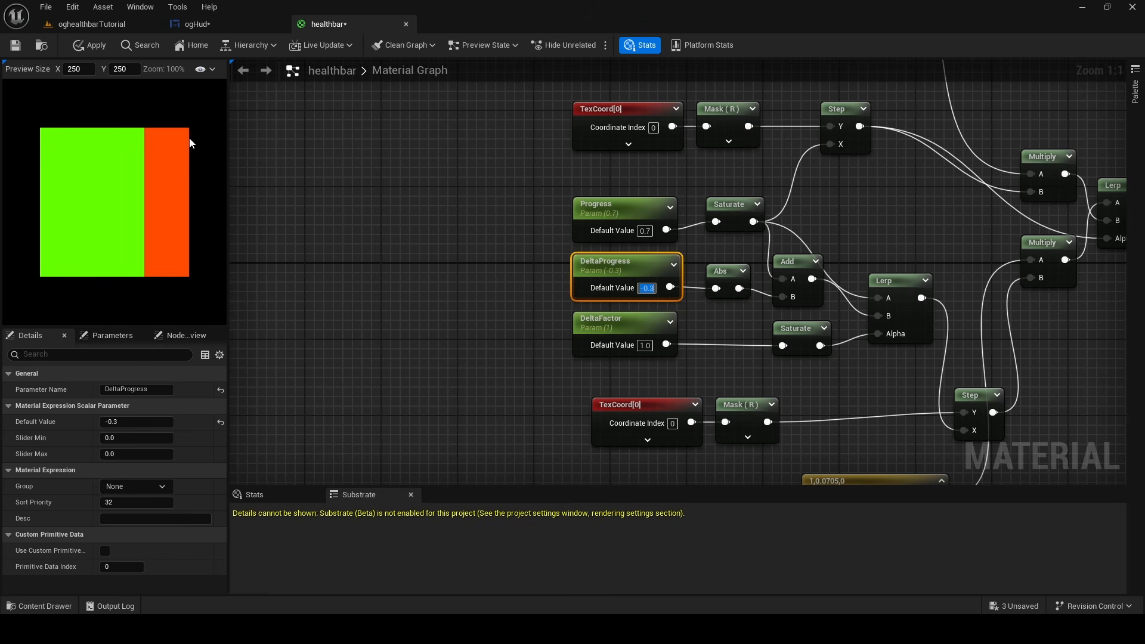
Try DeltaFactor default values of 0.75 and 0.5 to preview the shrinking orange-red section
left_click(644, 345)
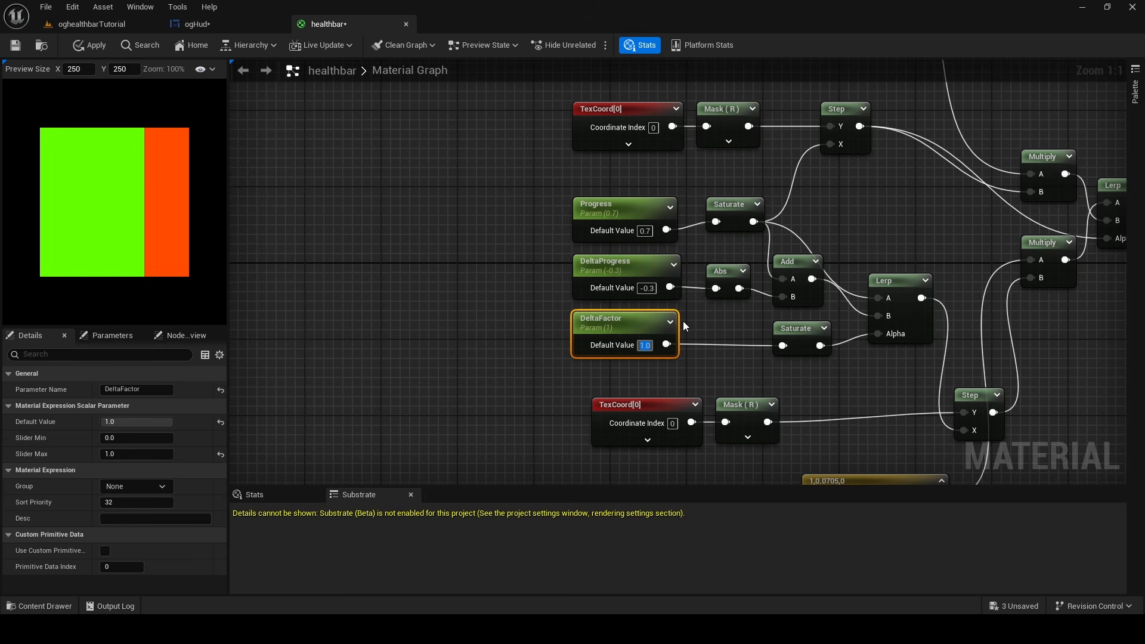
type("0.75")
key("Return")
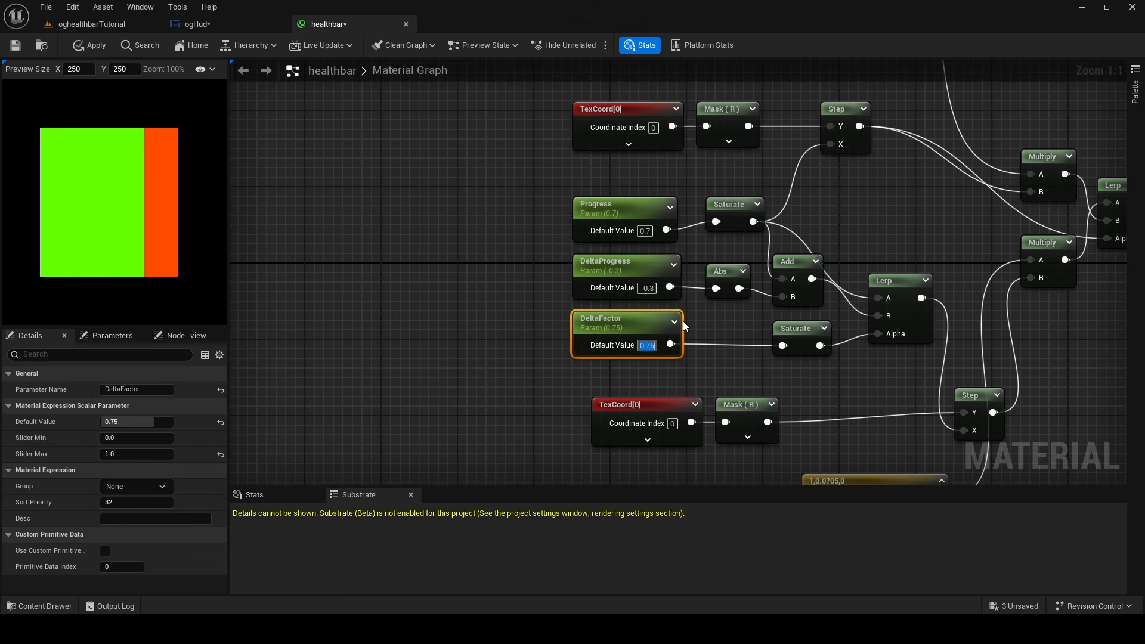
key("BackSpace")
key("Return")
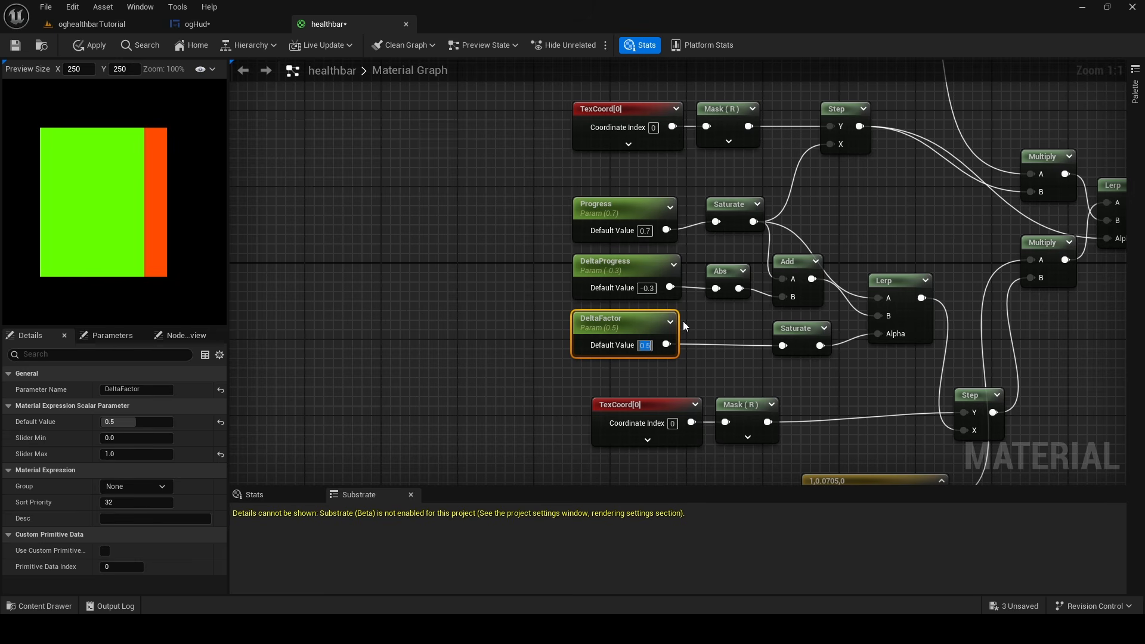
Try DeltaFactor default values of 0.25 and 0, and return it to 1.0
type("0.25")
key("Return")
type("0")
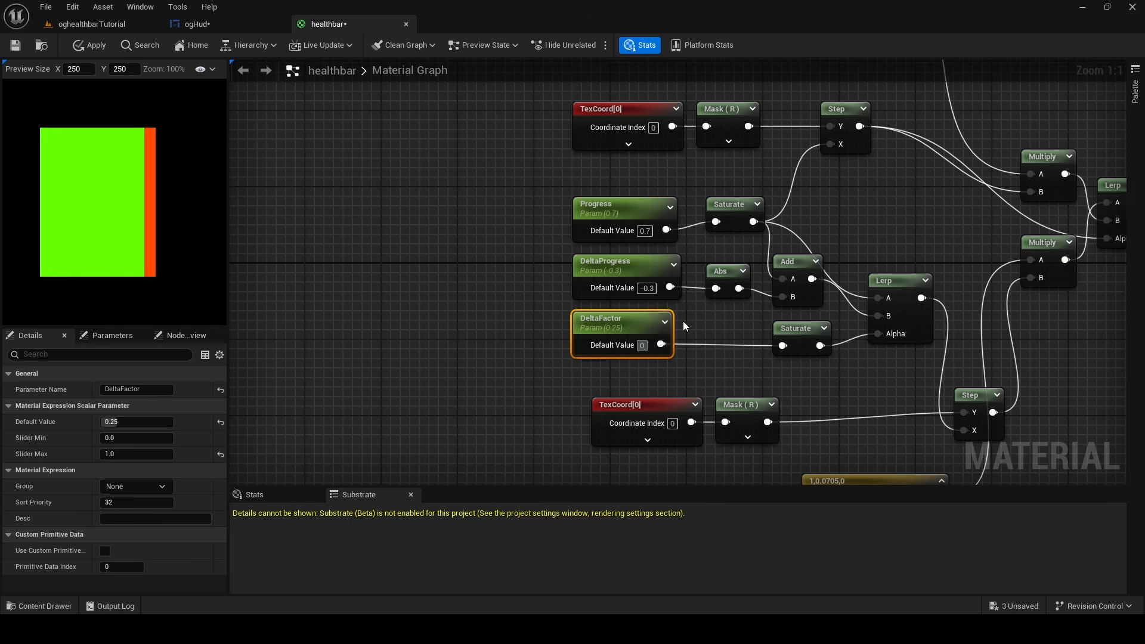
key("Return")
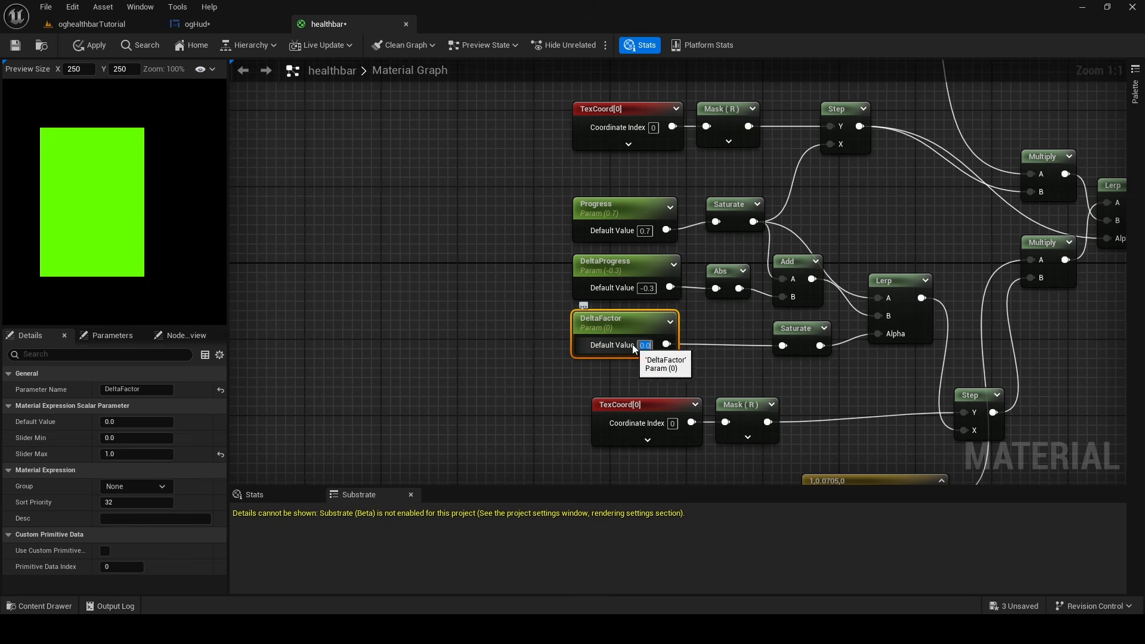
type("1")
key("Return")
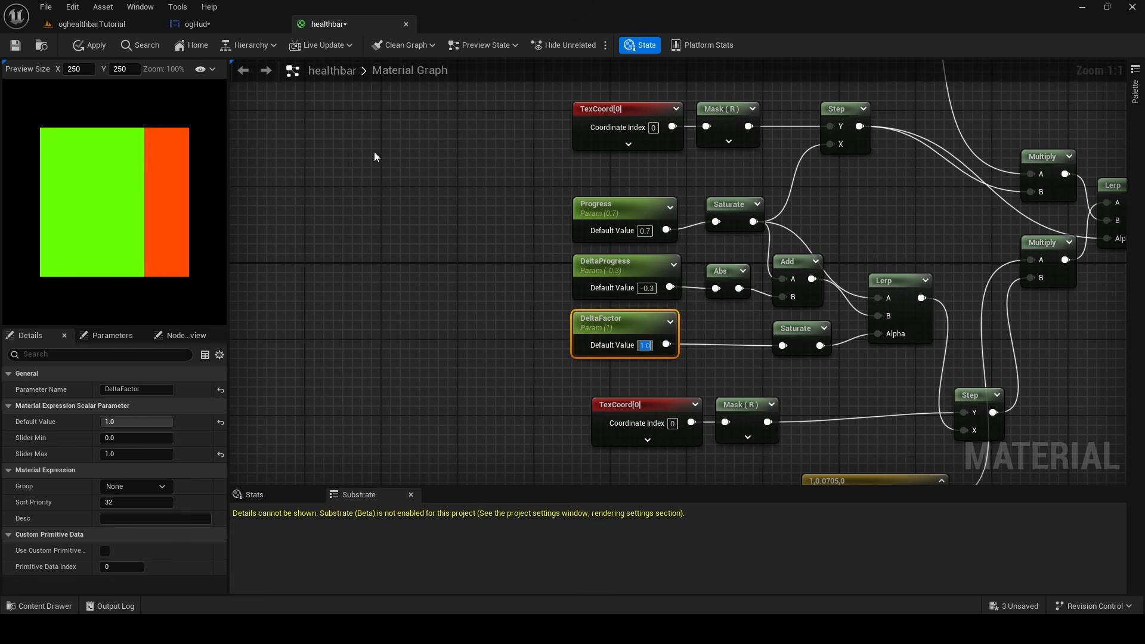
left_click(623, 267)
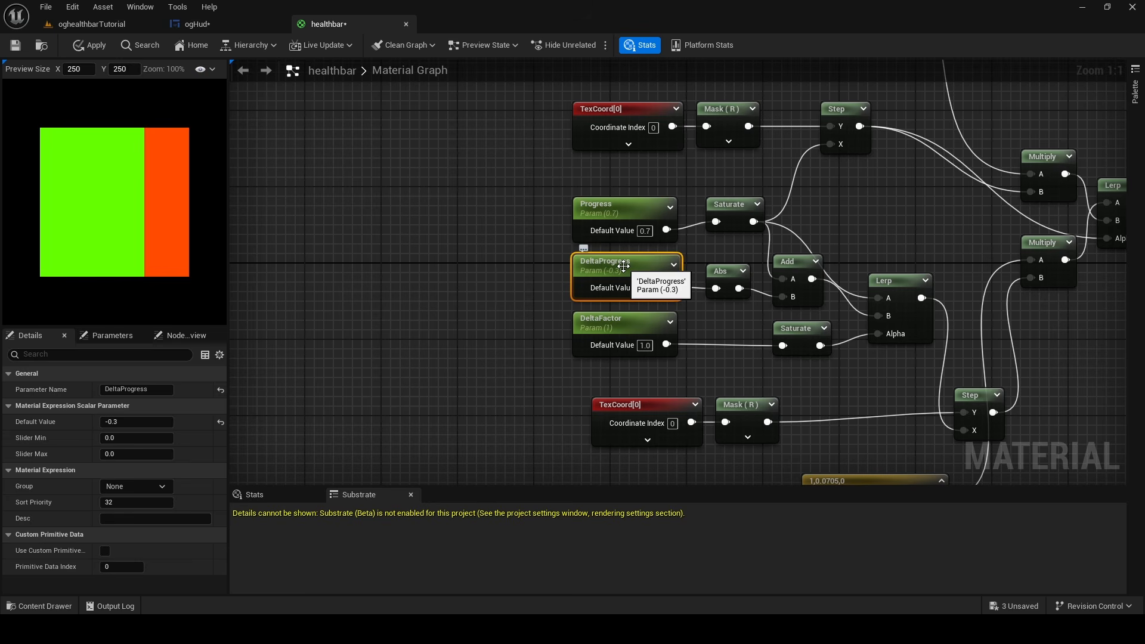
left_click(662, 209)
left_click(648, 262)
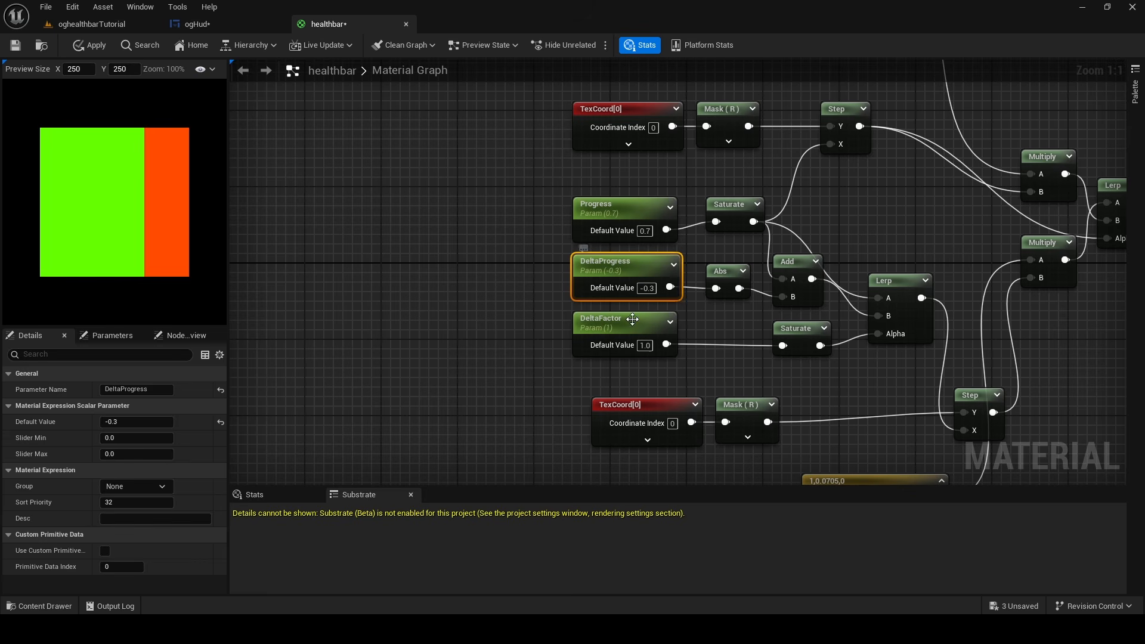
left_click(600, 322)
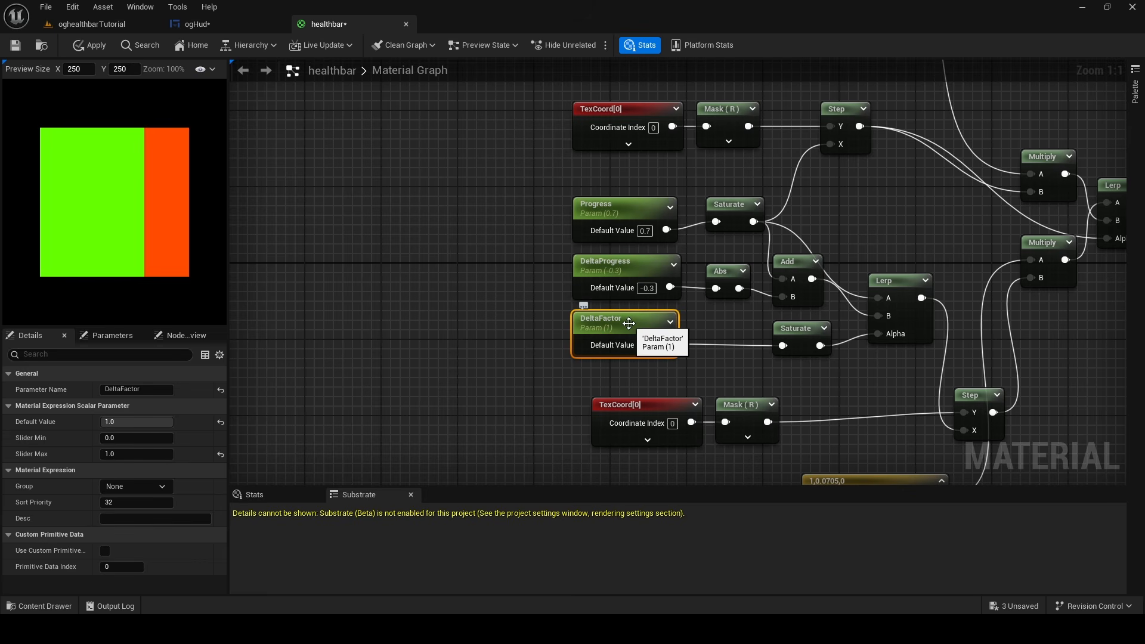
left_click(507, 246)
Set the default values of both DeltaFactor and DeltaProgress to 0
left_click(646, 346)
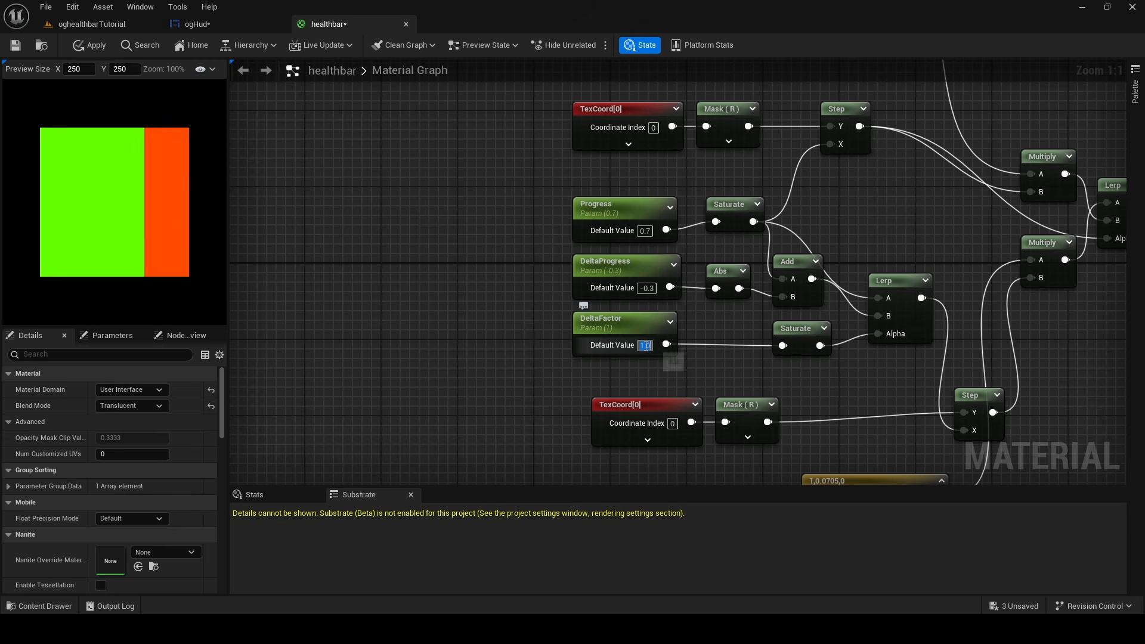
type("0")
key("Return")
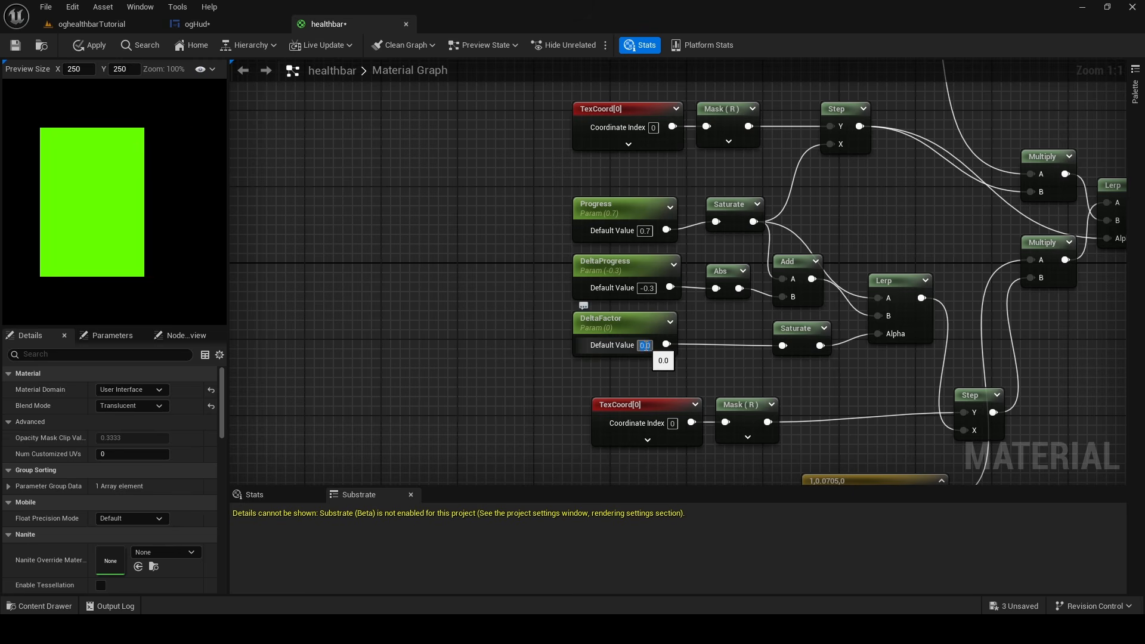
left_click(646, 288)
type("0")
key("Return")
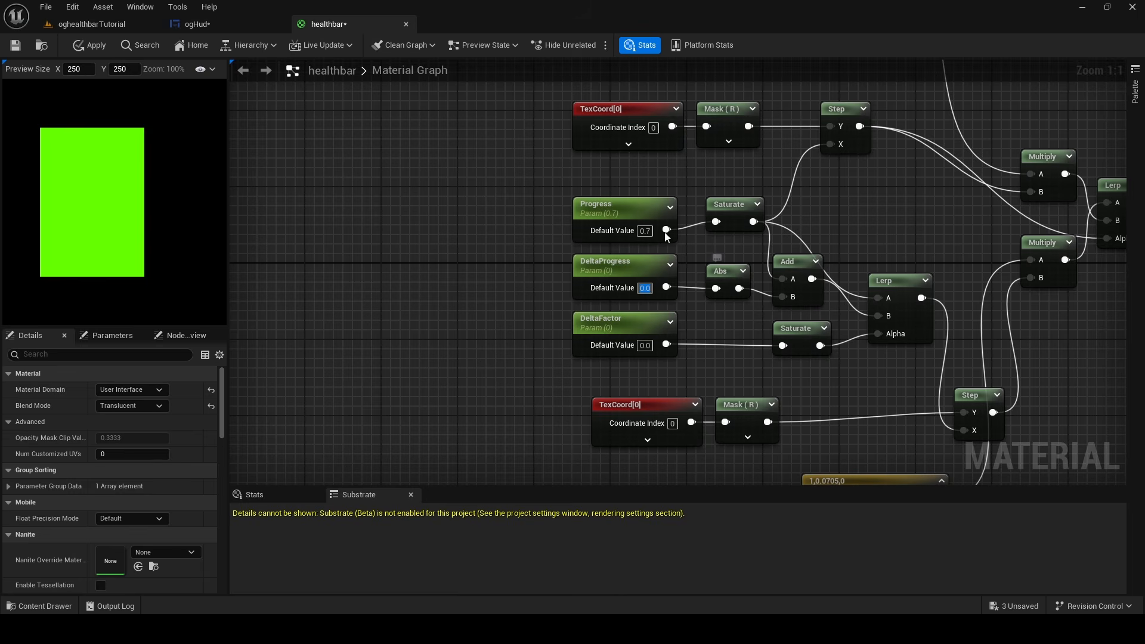
Set Progress's default value to 1.0 and save all modified assets
left_click(644, 231)
type("1")
key("Return")
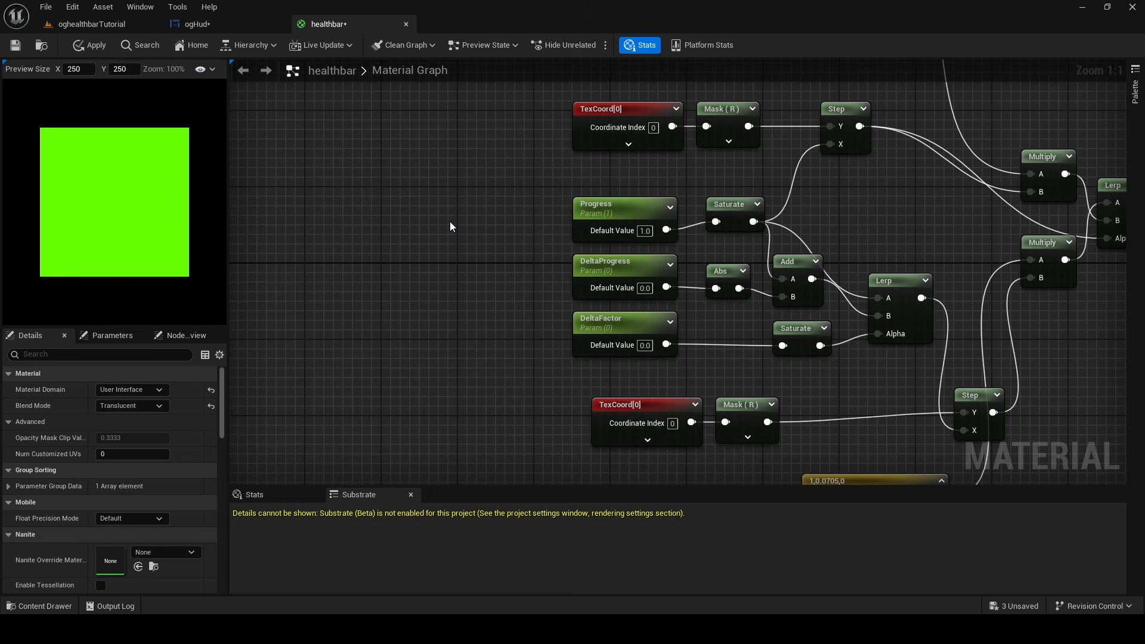
key("ctrl+shift+s")
left_click(669, 447)
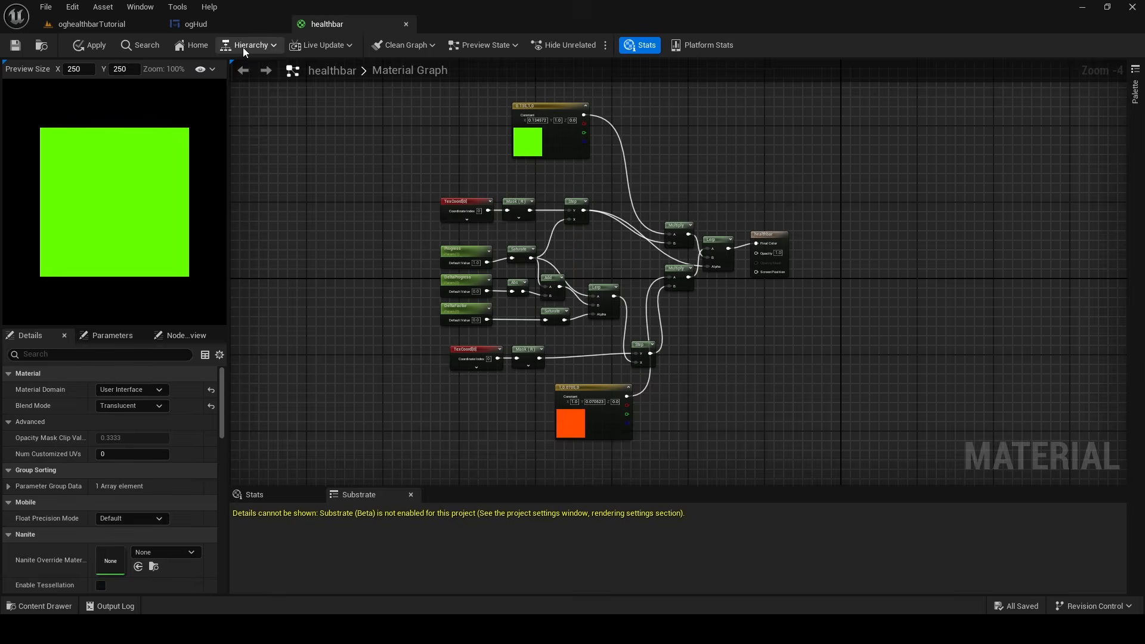
Examine how the healthbar material renders on the image in the ogHud widget, including its unfilled portion
left_click(233, 27)
scroll(496, 302, "up", 1)
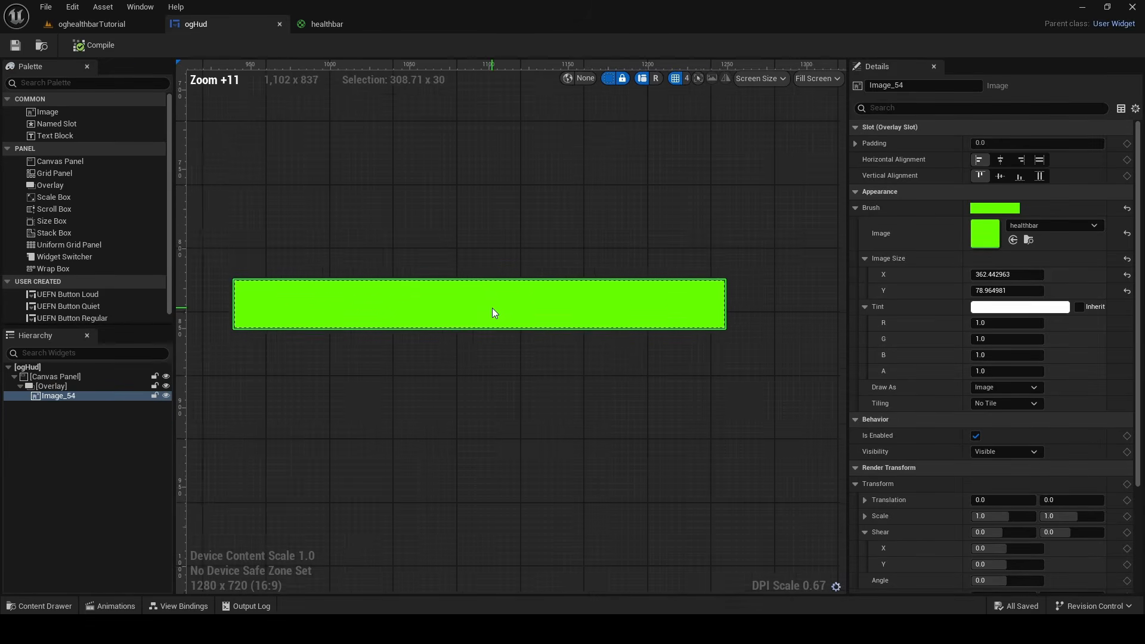
scroll(492, 308, "down", 3)
scroll(492, 308, "up", 4)
scroll(486, 301, "down", 3)
right_click_drag(456, 273, 478, 277)
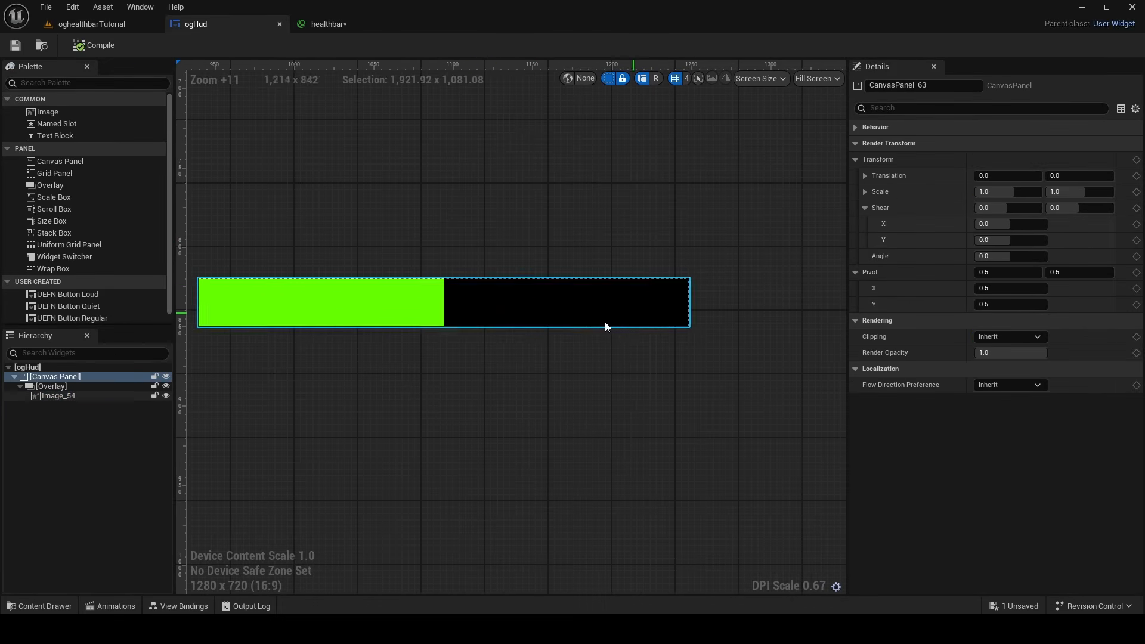
Connect the lower Step node's output to the healthbar material's Opacity, apply the material and check the bar in ogHud
left_click(334, 25)
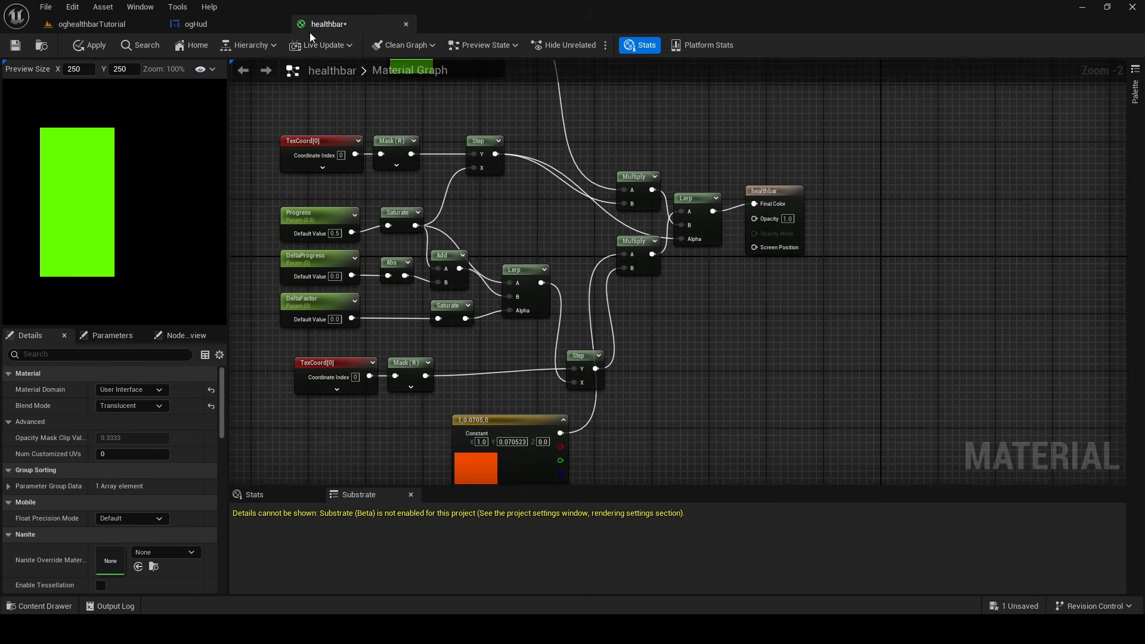
right_click_drag(552, 238, 513, 267)
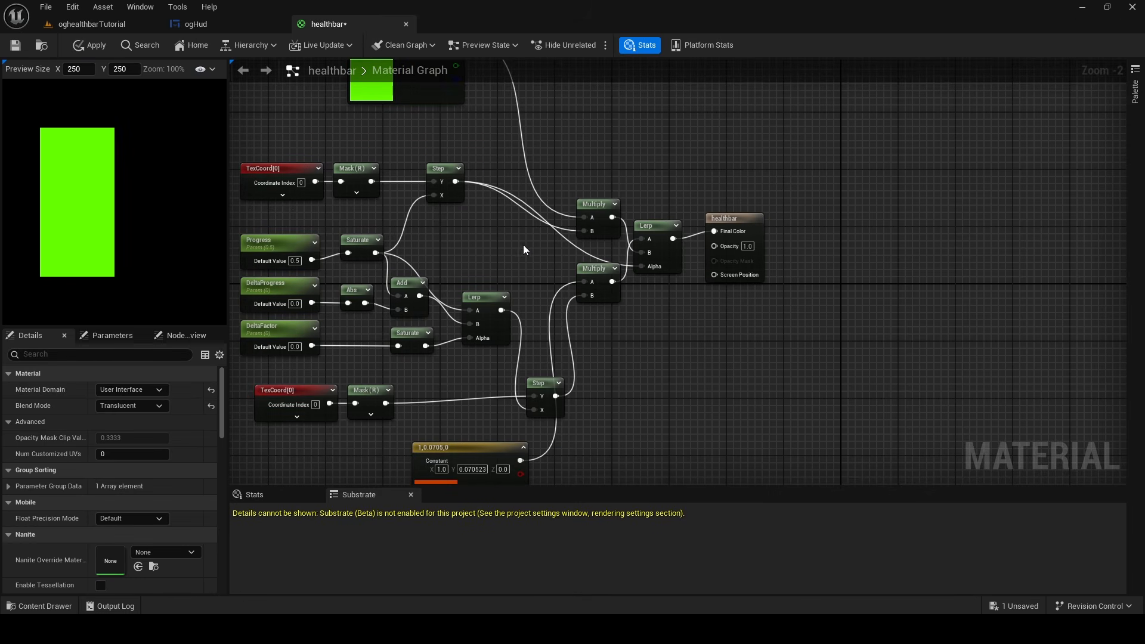
mouse_move(555, 396)
left_mouse_down()
mouse_move(635, 342)
mouse_move(717, 246)
left_mouse_up()
left_click(97, 49)
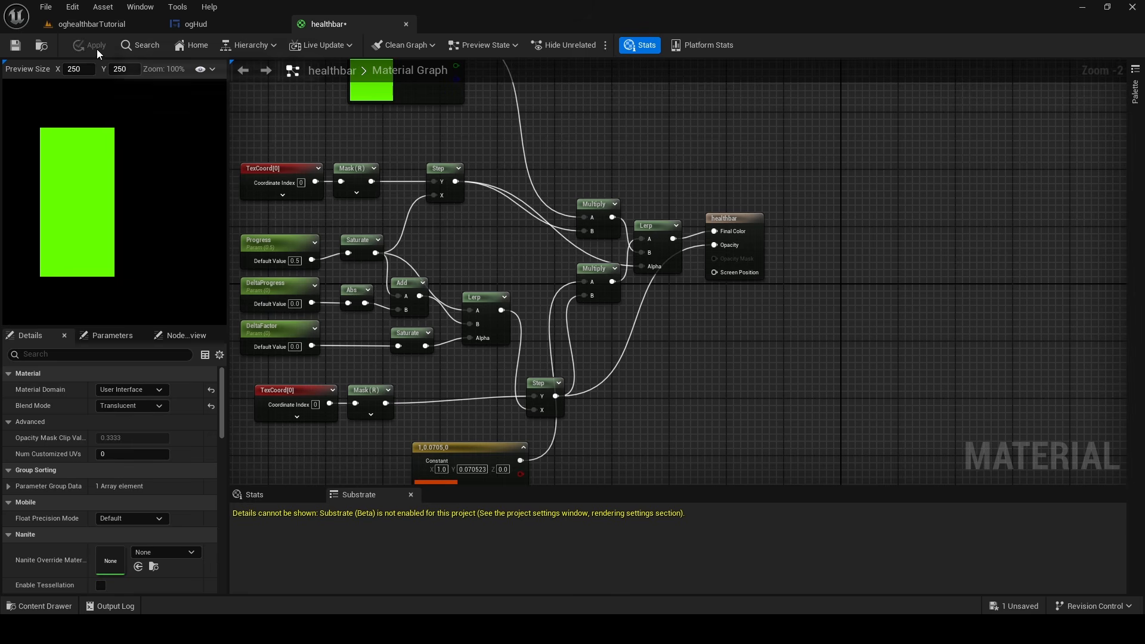
left_click(198, 26)
left_click(346, 25)
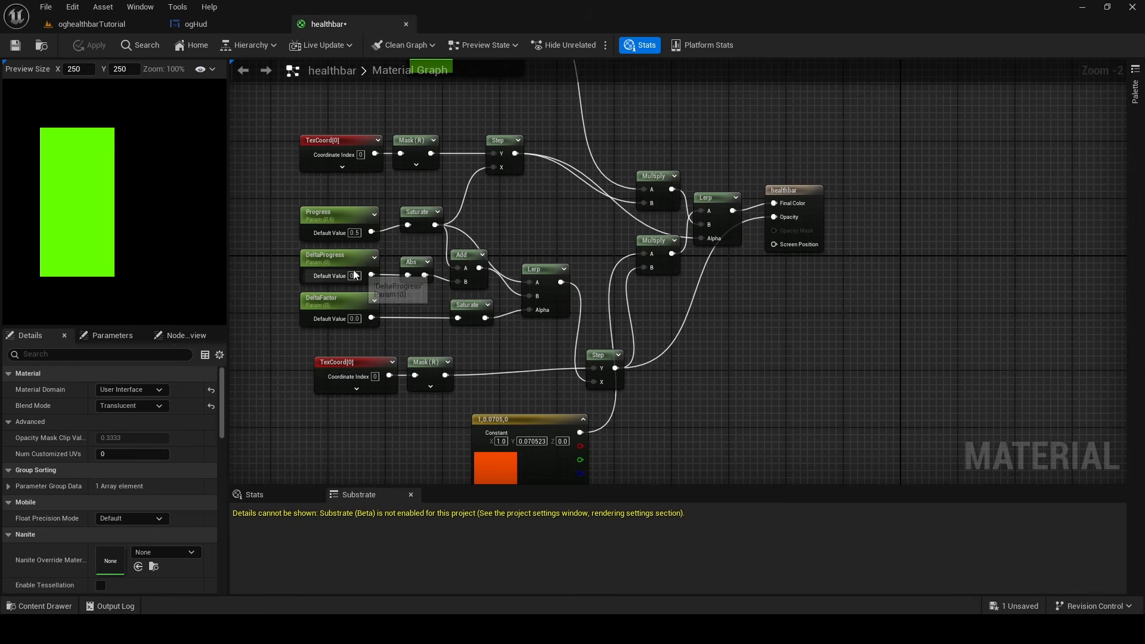
Try a default value of 1.0 for Progress and return it to 0.5
left_click(361, 234)
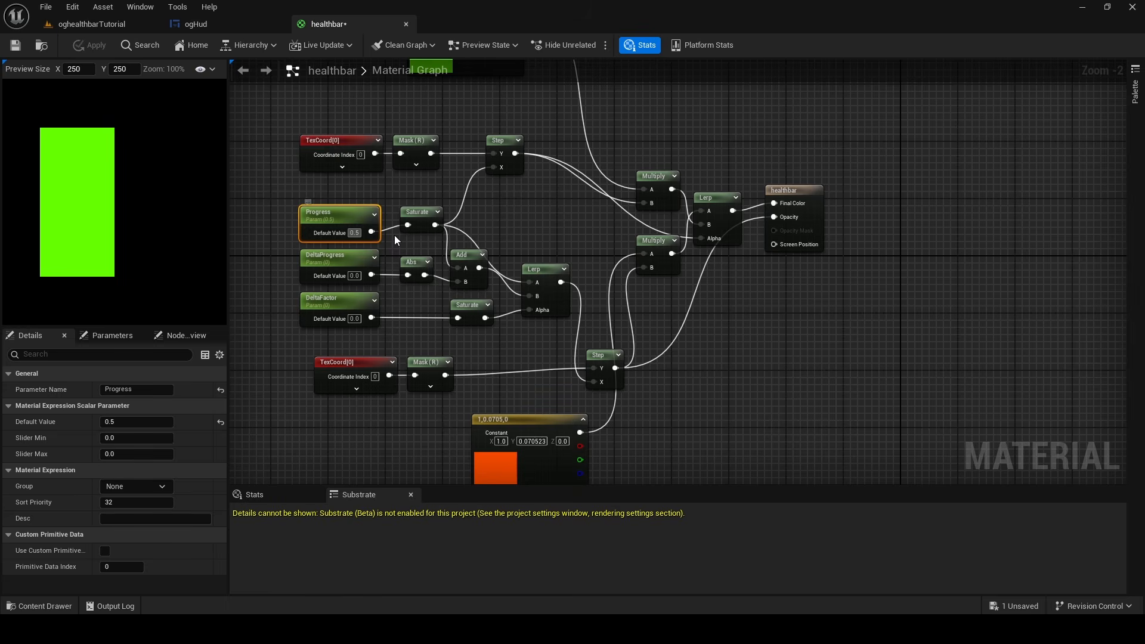
type("1")
key("Return")
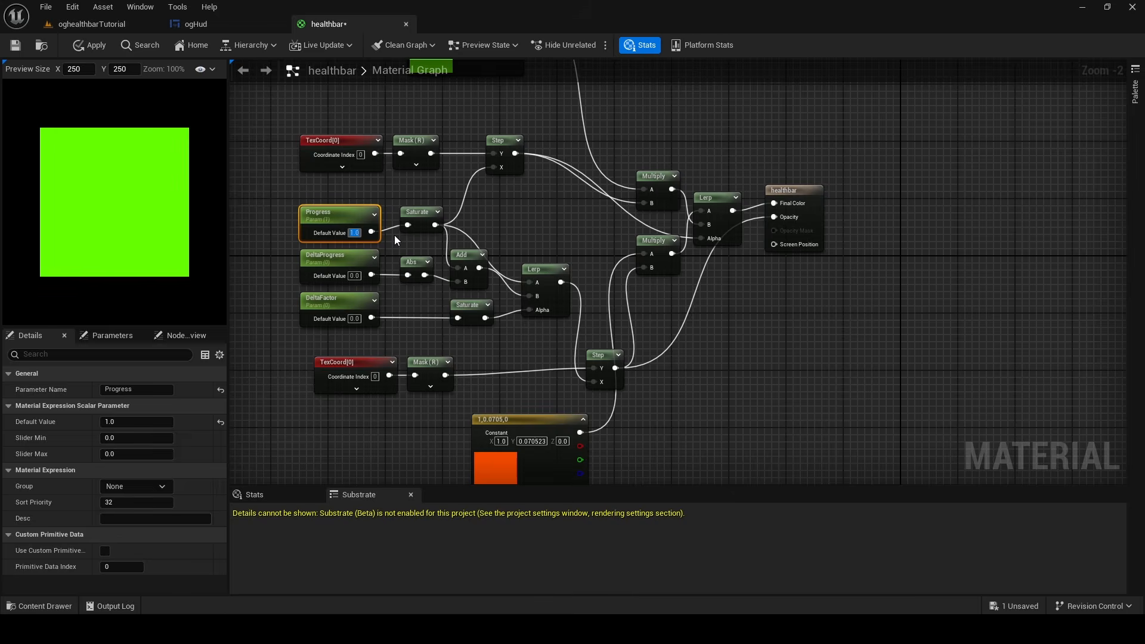
key("Return")
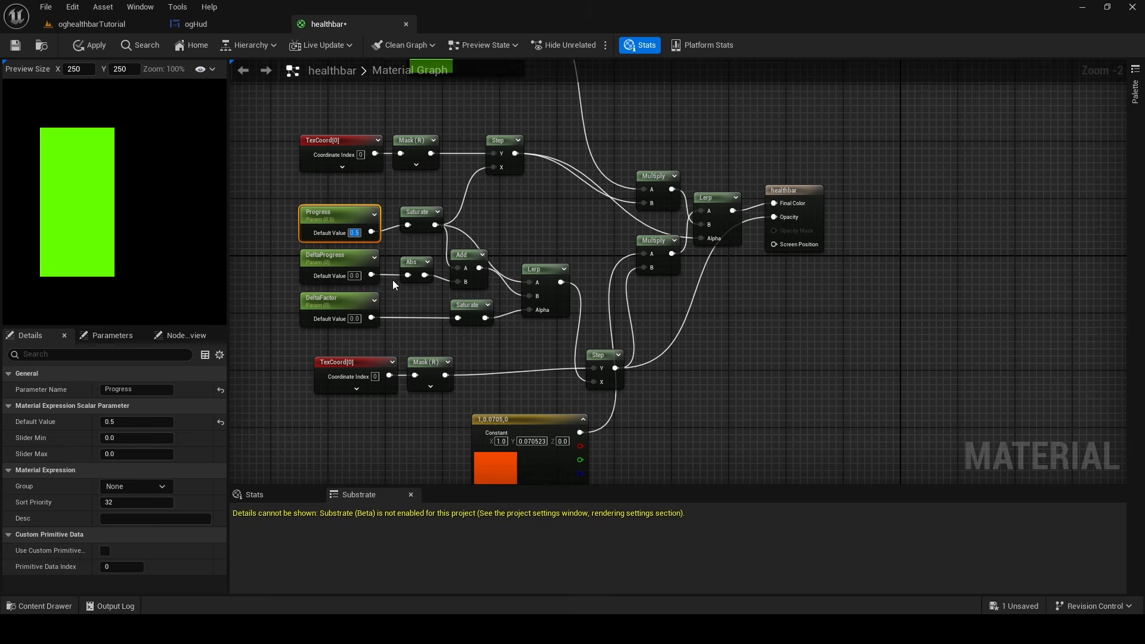
Set DeltaProgress's default value to 0.2 and DeltaFactor's to 1.0, and view the bar in ogHud
left_click(359, 279)
type("0.2")
key("Return")
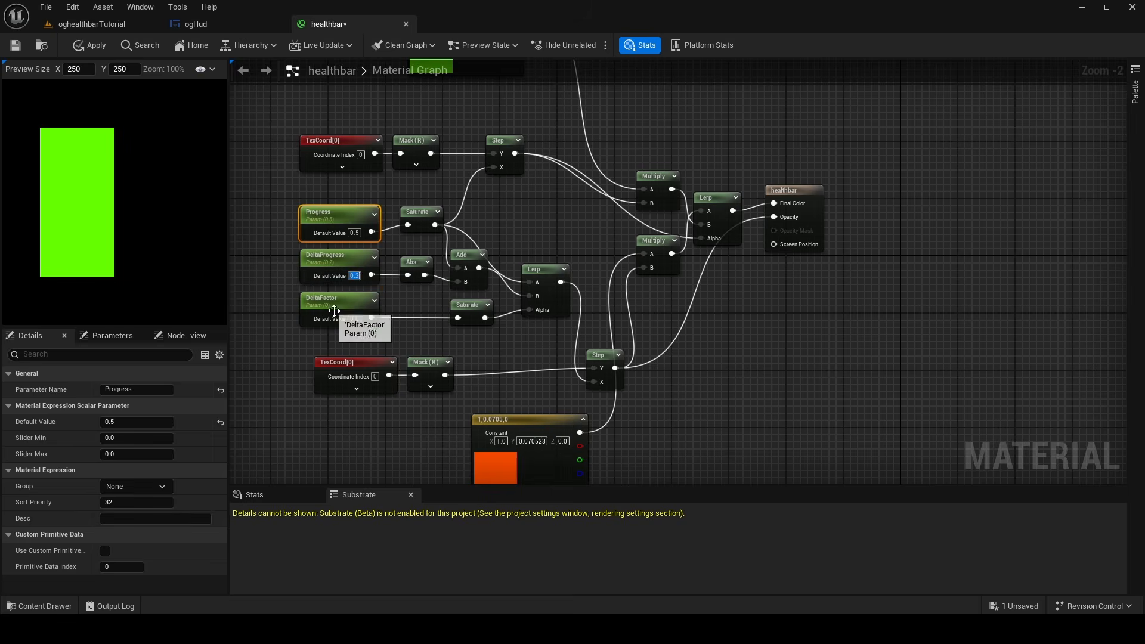
left_click(357, 317)
type("1")
key("Return")
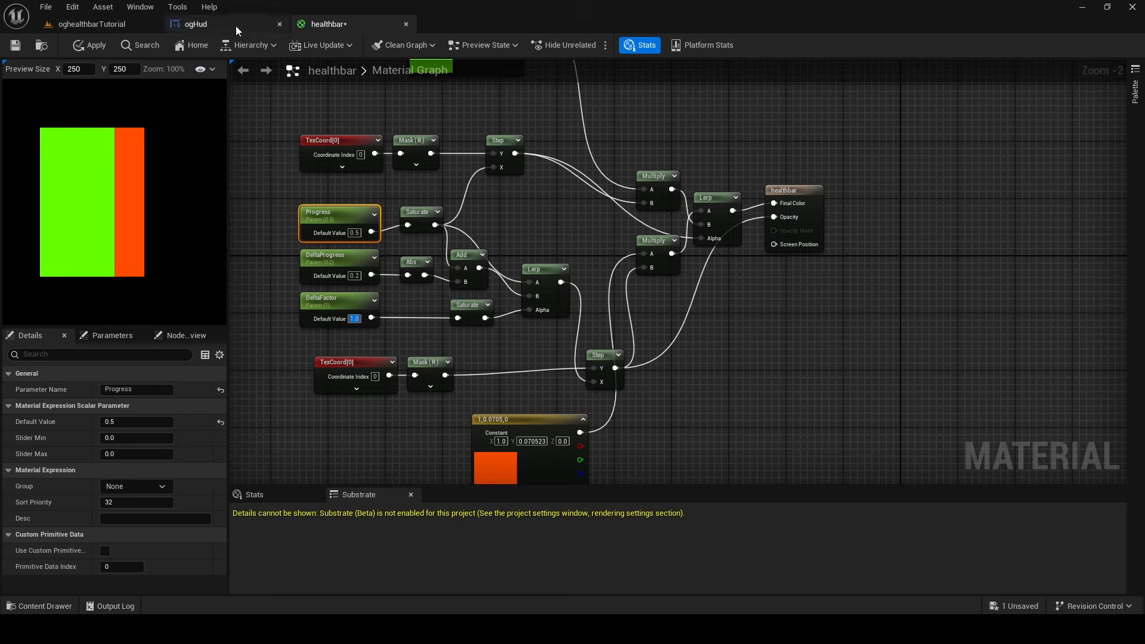
left_click(196, 23)
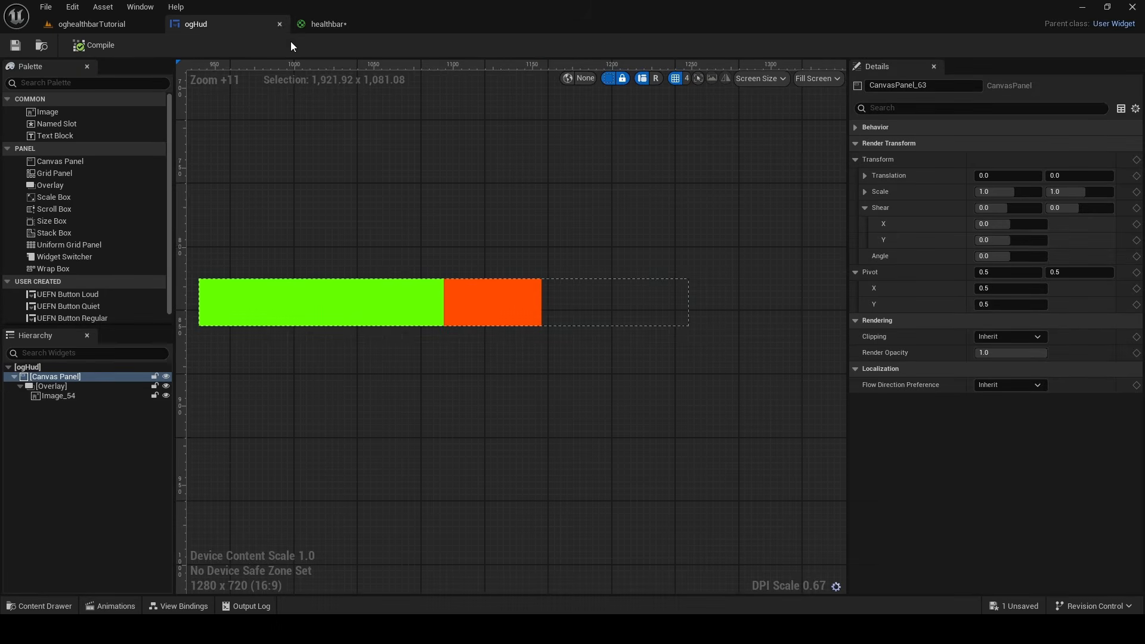
Try driving the material's Opacity from the upper Step node instead, apply it and view the bar in ogHud
left_click(325, 24)
left_click_drag(487, 191, 683, 271)
left_click_drag(487, 191, 746, 254)
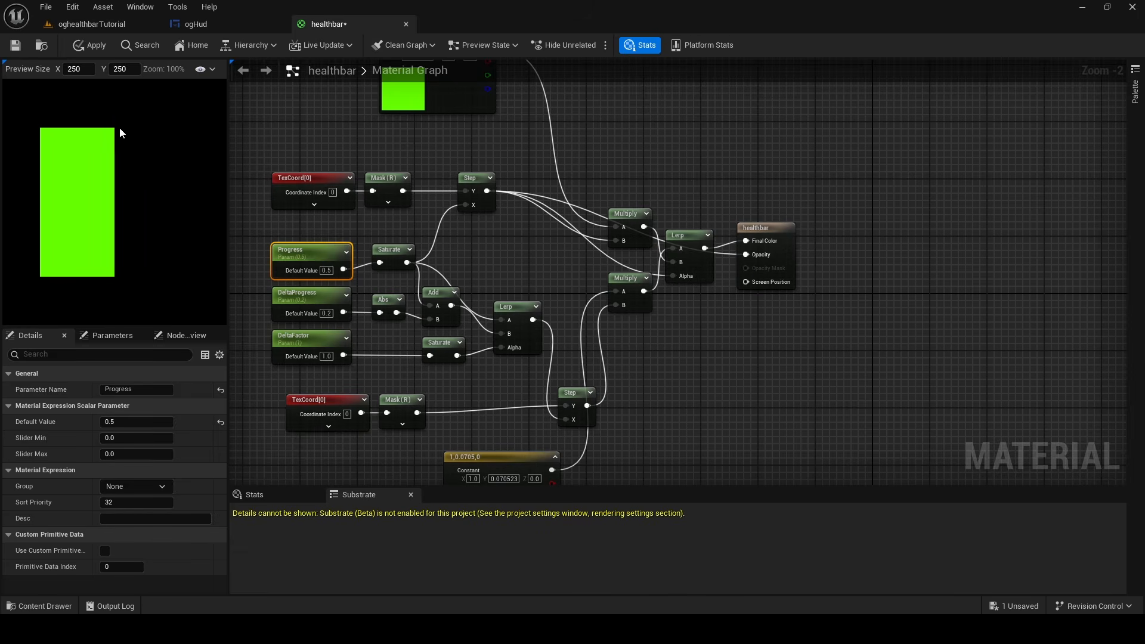
left_click(195, 24)
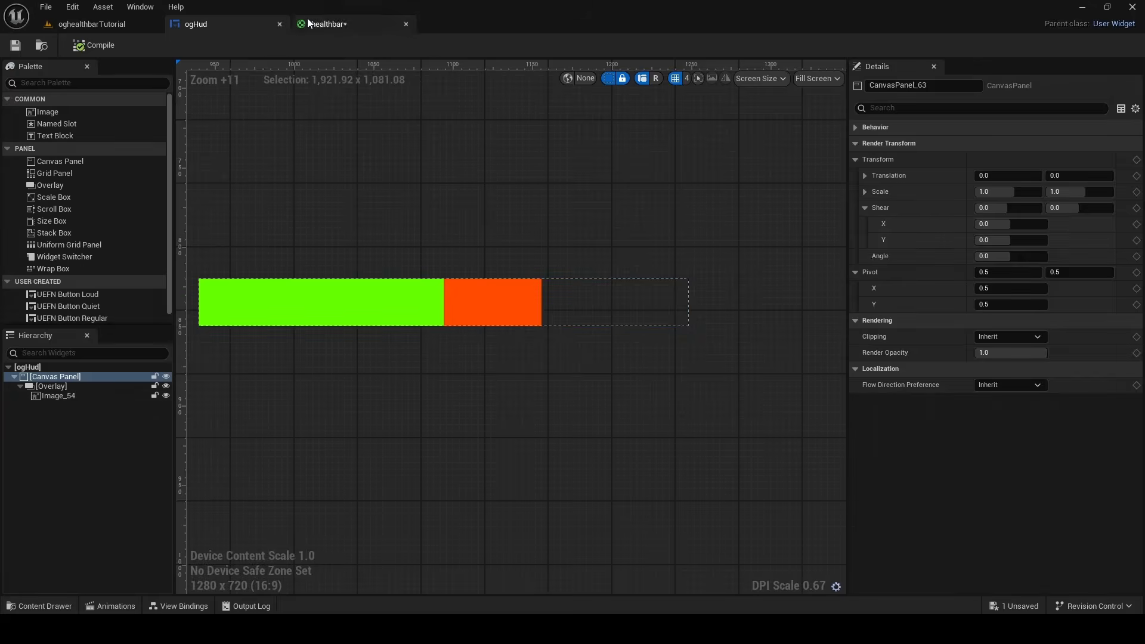
left_click(328, 24)
left_click(90, 38)
left_click(195, 24)
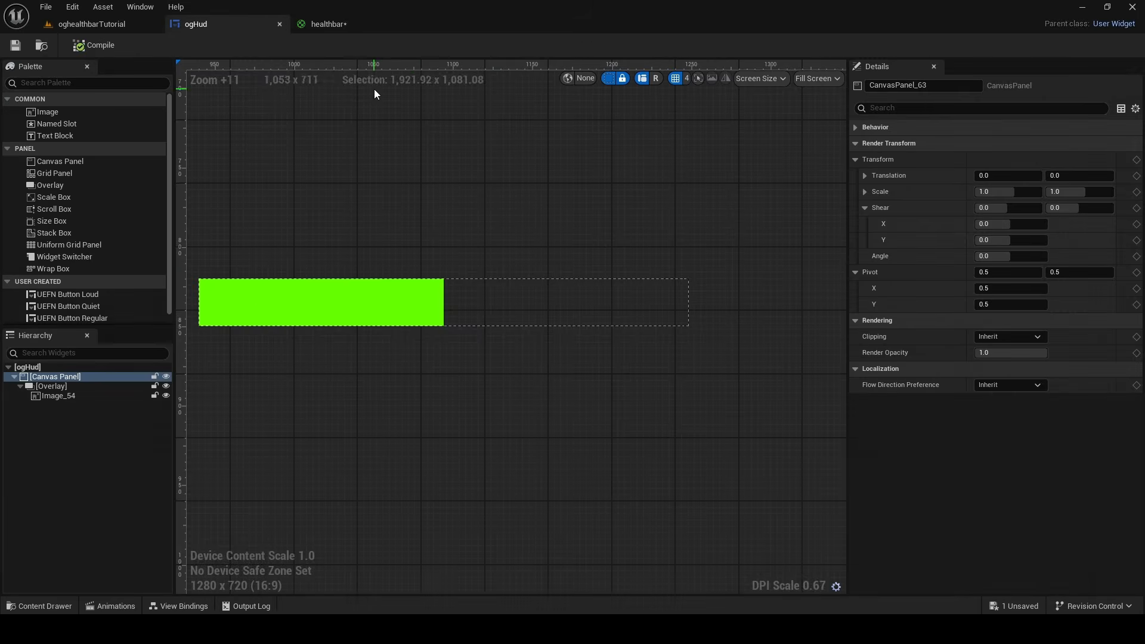
Reconnect the lower Step node's output to the material's Opacity and check the bar in ogHud
left_click(328, 24)
mouse_move(588, 405)
left_mouse_down()
mouse_move(692, 277)
mouse_move(746, 254)
left_mouse_up()
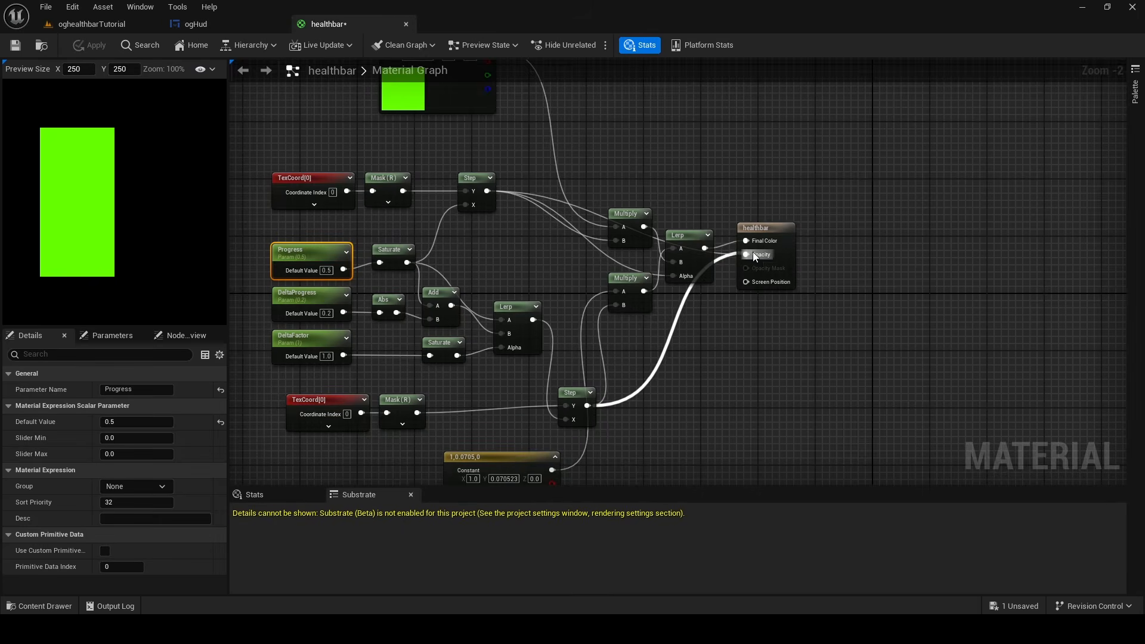
left_click(195, 24)
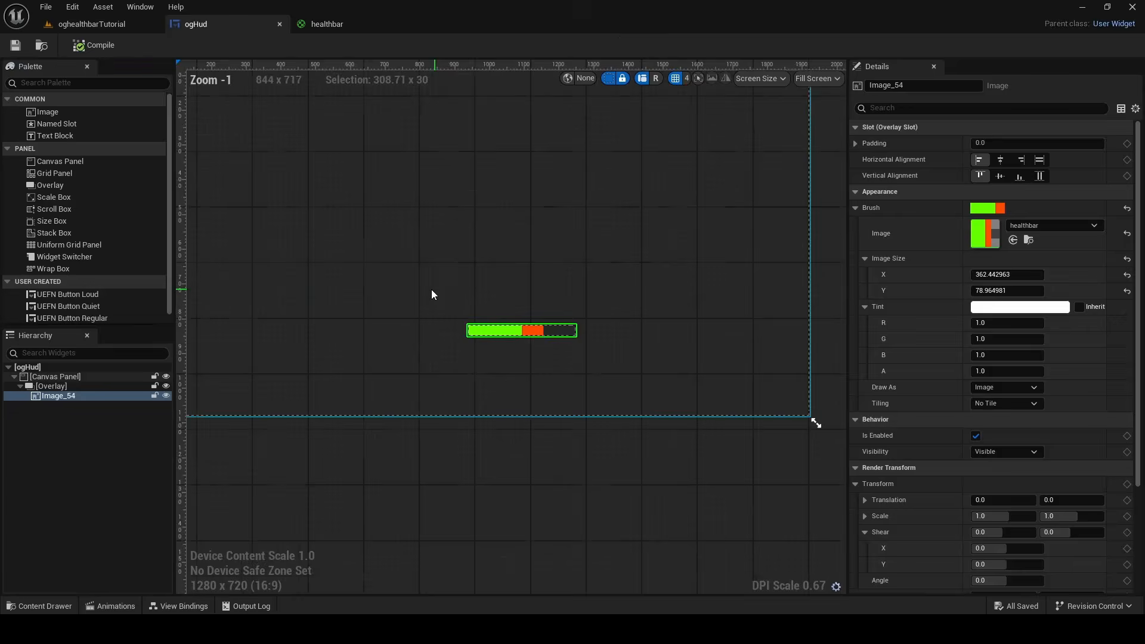
Import the gameplay reference screenshot adn0k3mklgs01 into the oghealthbarTutorial content folder
scroll(429, 295, "down", 1)
right_click_drag(426, 297, 509, 377)
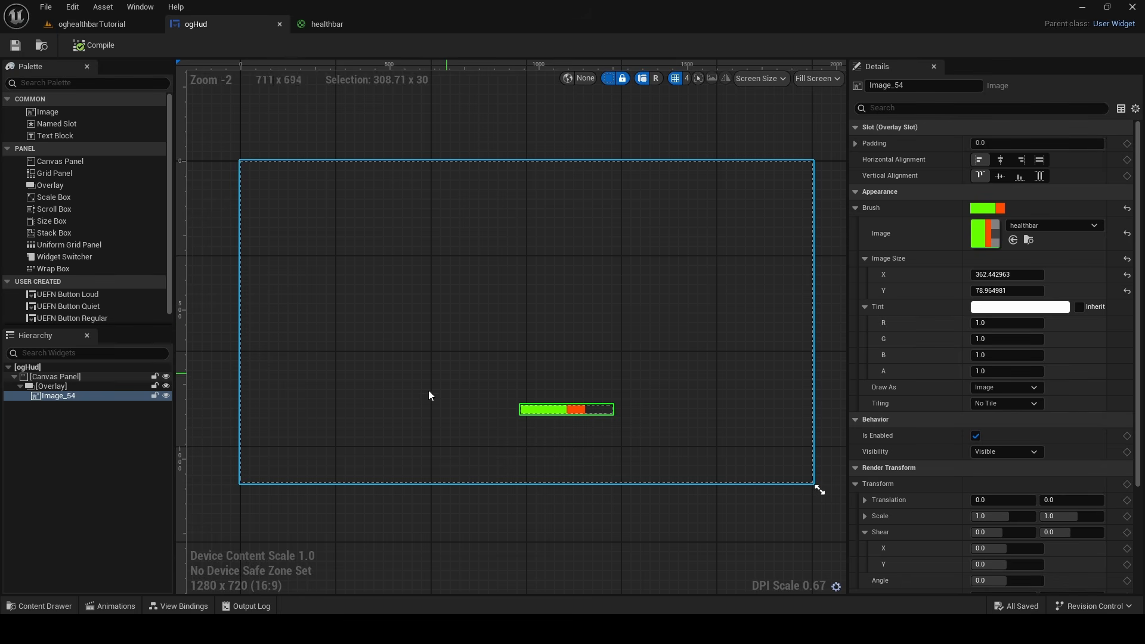
left_click(55, 605)
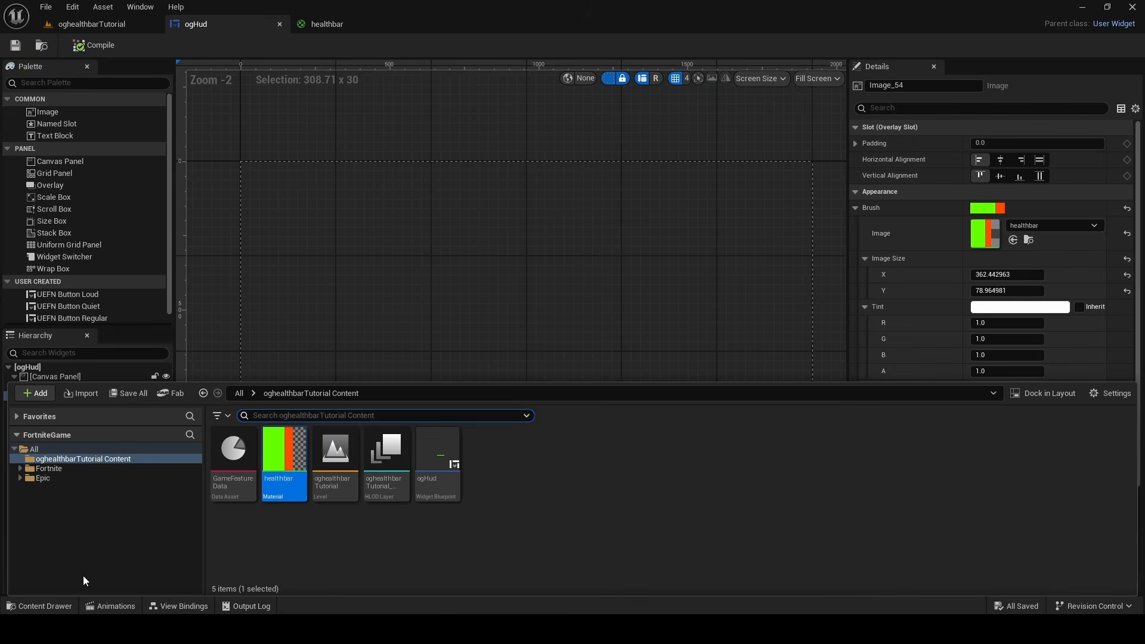
left_click(85, 394)
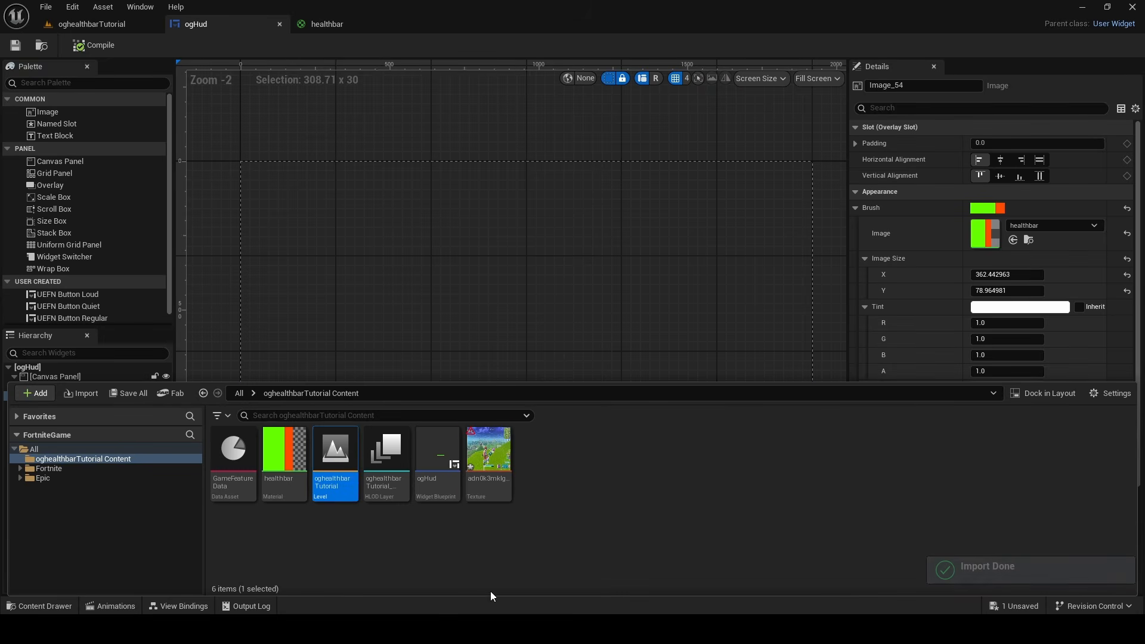
Fit the reference screenshot image over the whole ogHud canvas at about 1918 x 1073 and set its tint alpha to 0.224
left_click_drag(488, 456, 817, 486)
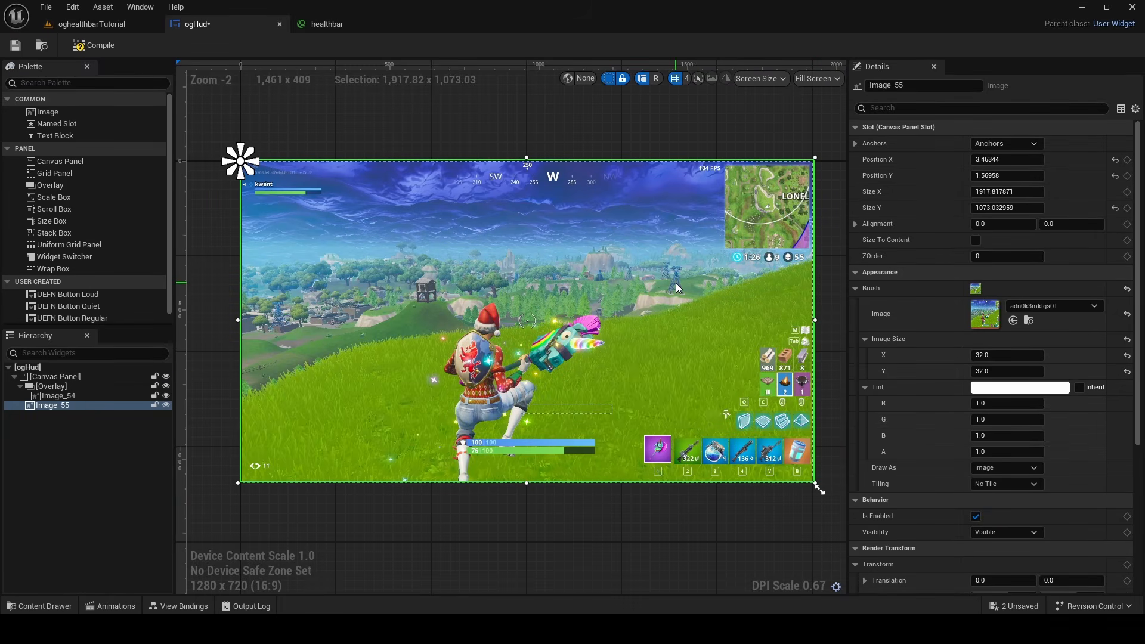
mouse_move(1006, 452)
left_mouse_down()
mouse_move(966, 451)
mouse_move(999, 452)
left_mouse_up()
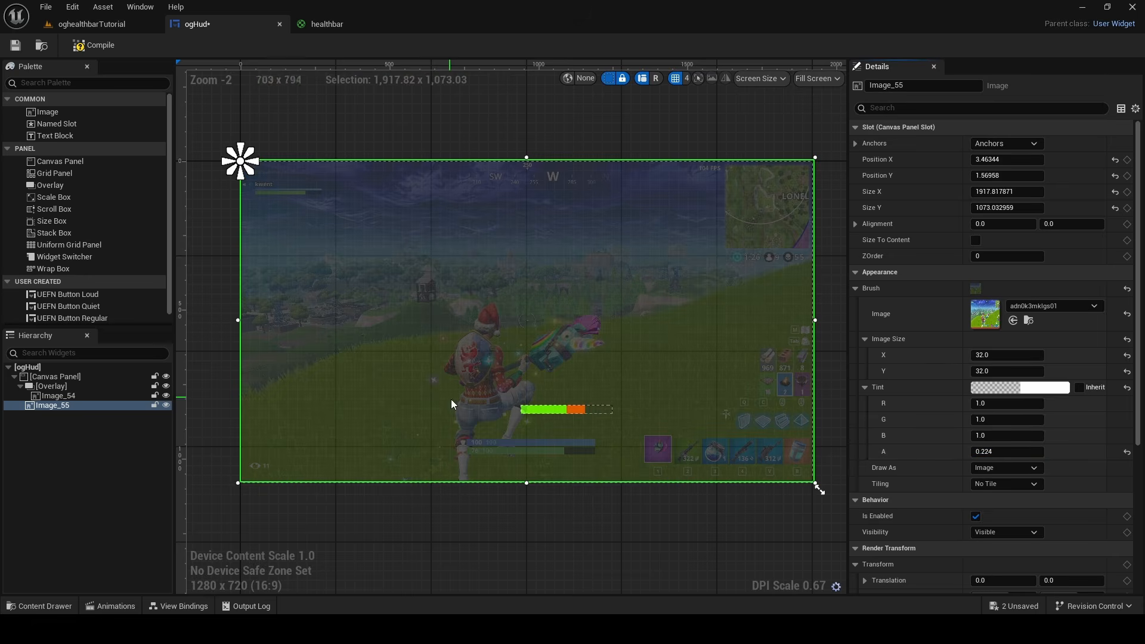
Move the reference image above the Overlay in the ogHud hierarchy so it draws behind the health bar
right_click_drag(452, 437, 434, 365)
scroll(434, 364, "up", 10)
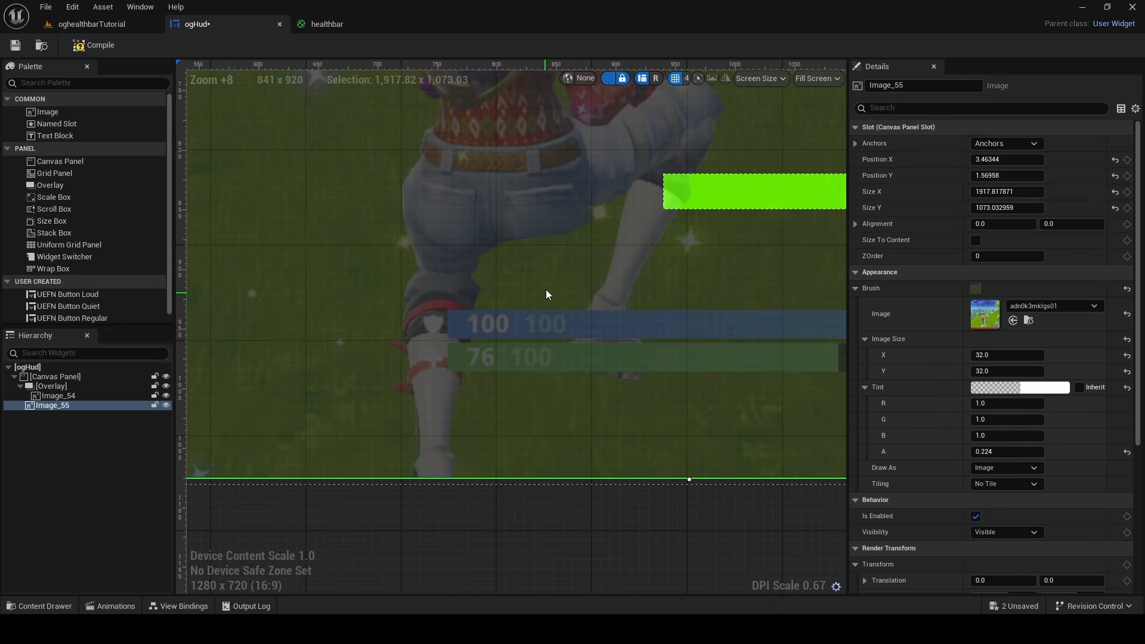
scroll(446, 313, "down", 11)
scroll(653, 274, "up", 10)
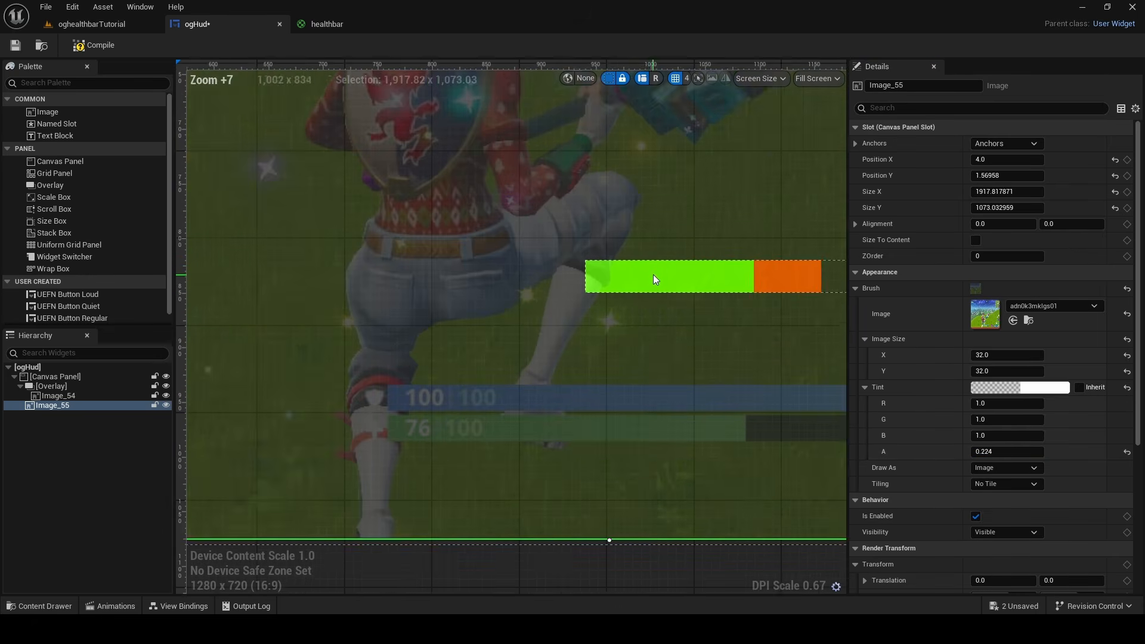
left_click_drag(62, 406, 57, 385)
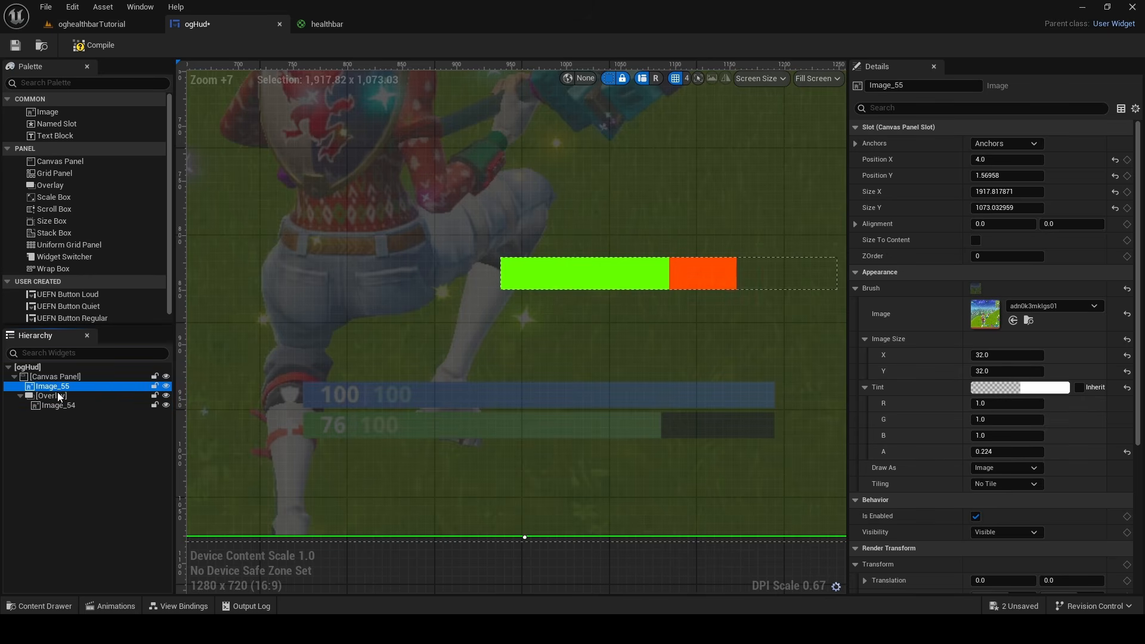
Move the health bar Overlay onto the reference's green health bar, at position 820, 960
left_click(59, 406)
left_click(63, 394)
scroll(452, 291, "down", 4)
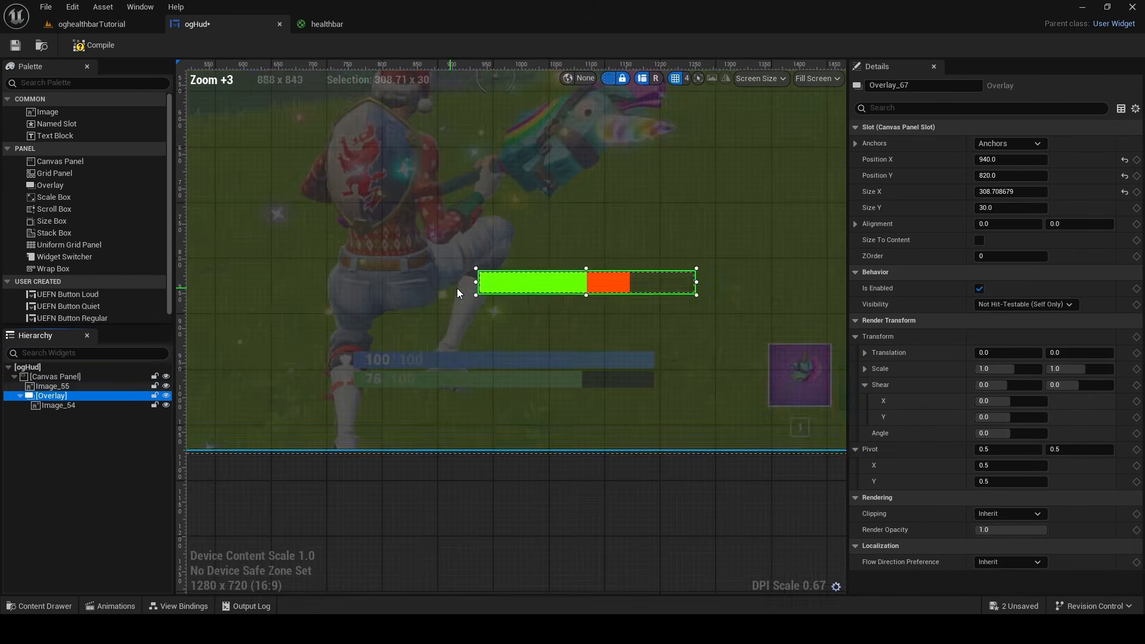
scroll(512, 292, "up", 3)
left_click_drag(609, 282, 489, 416)
scroll(493, 415, "up", 4)
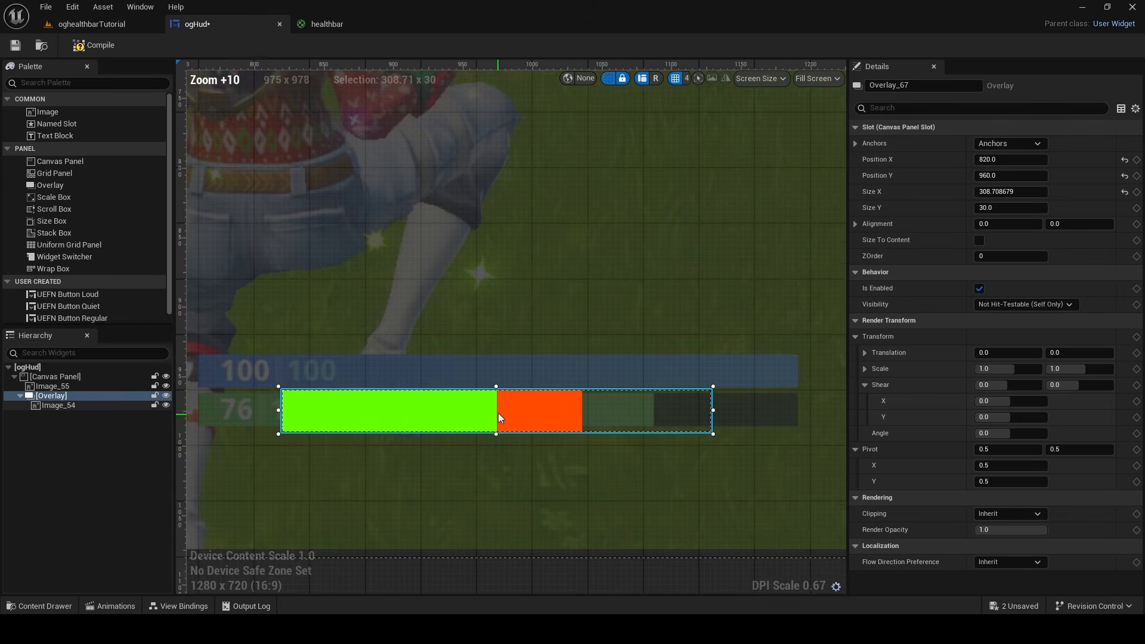
right_click_drag(498, 413, 563, 400)
Resize the Overlay to fit the reference health bar, about 431 x 21.4 at position 760.4, 963.4
left_click_drag(346, 399, 263, 399)
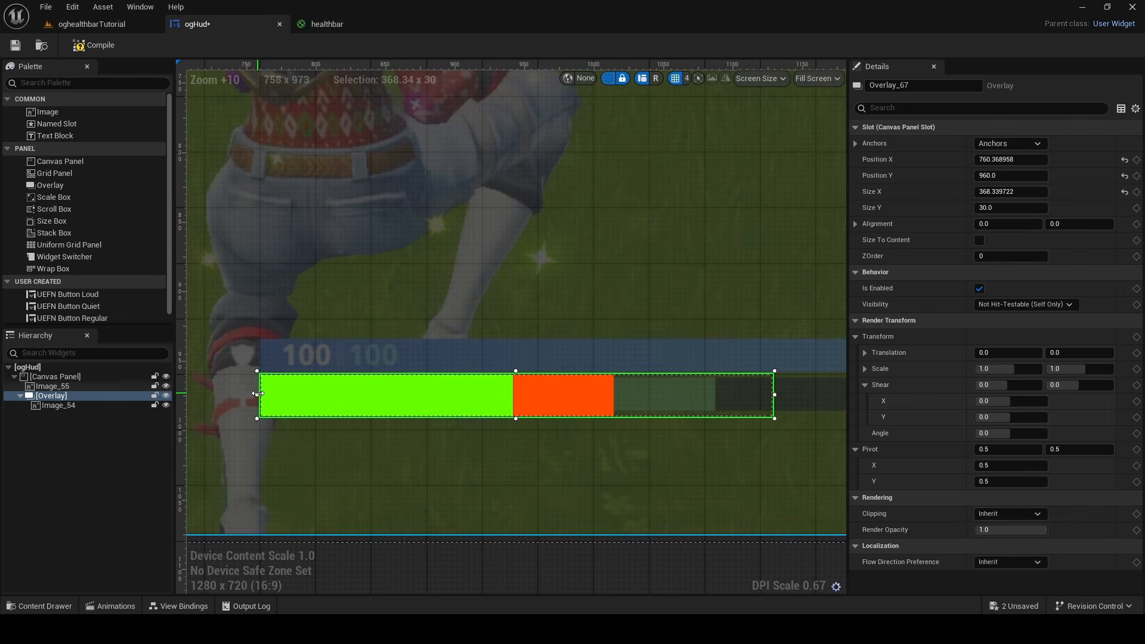
right_click_drag(828, 396, 683, 399)
left_click_drag(630, 397, 716, 397)
left_click_drag(417, 372, 416, 379)
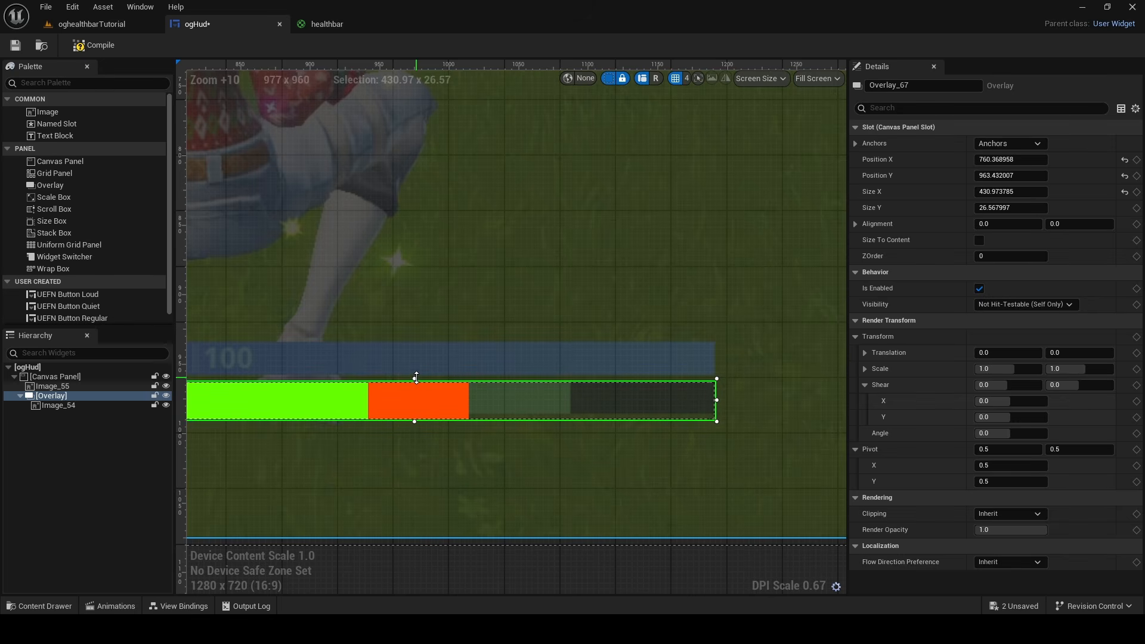
left_click_drag(415, 422, 415, 414)
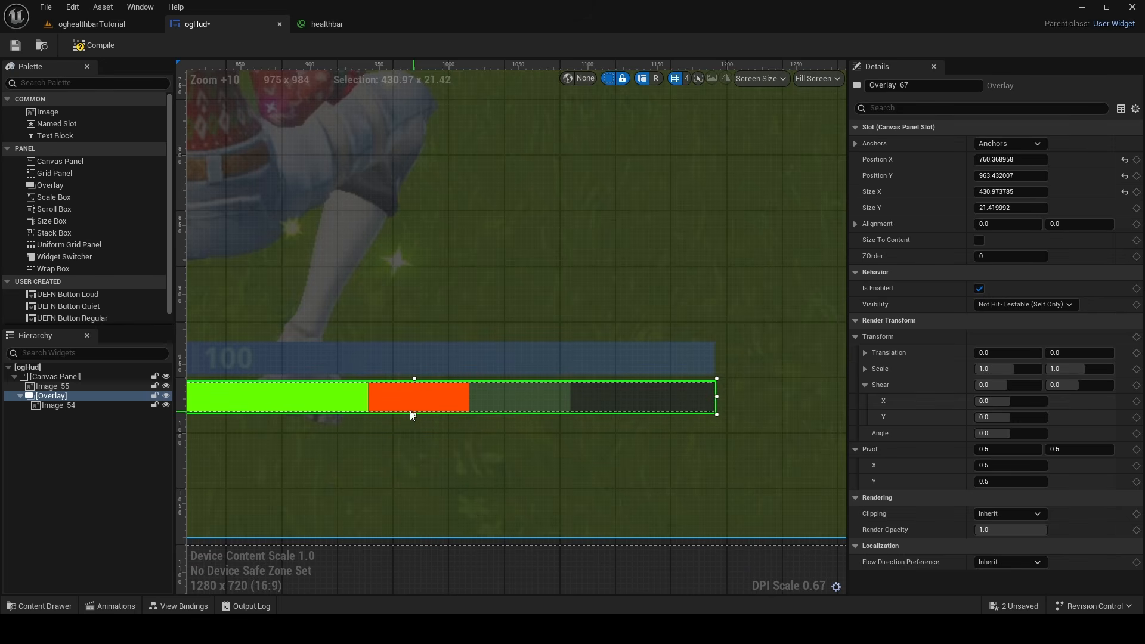
Widen the health bar image inside the Overlay to an Image Size X of about 431.8
left_click(509, 423)
scroll(510, 416, "down", 12)
scroll(484, 453, "up", 7)
scroll(460, 397, "up", 5)
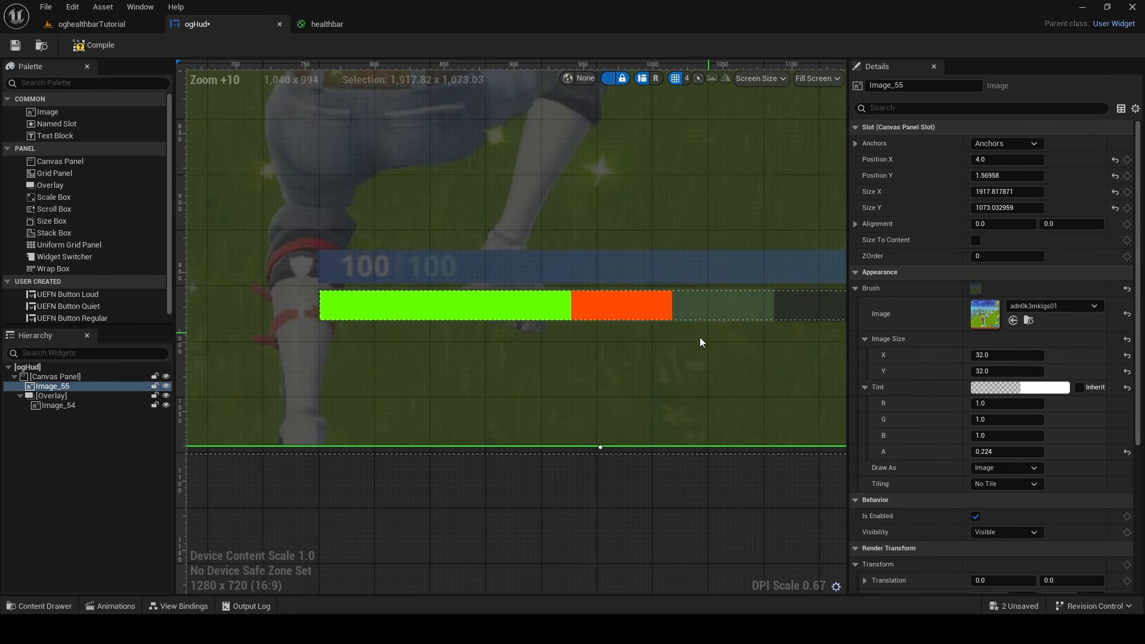
scroll(699, 338, "down", 6)
right_click_drag(727, 340, 631, 364)
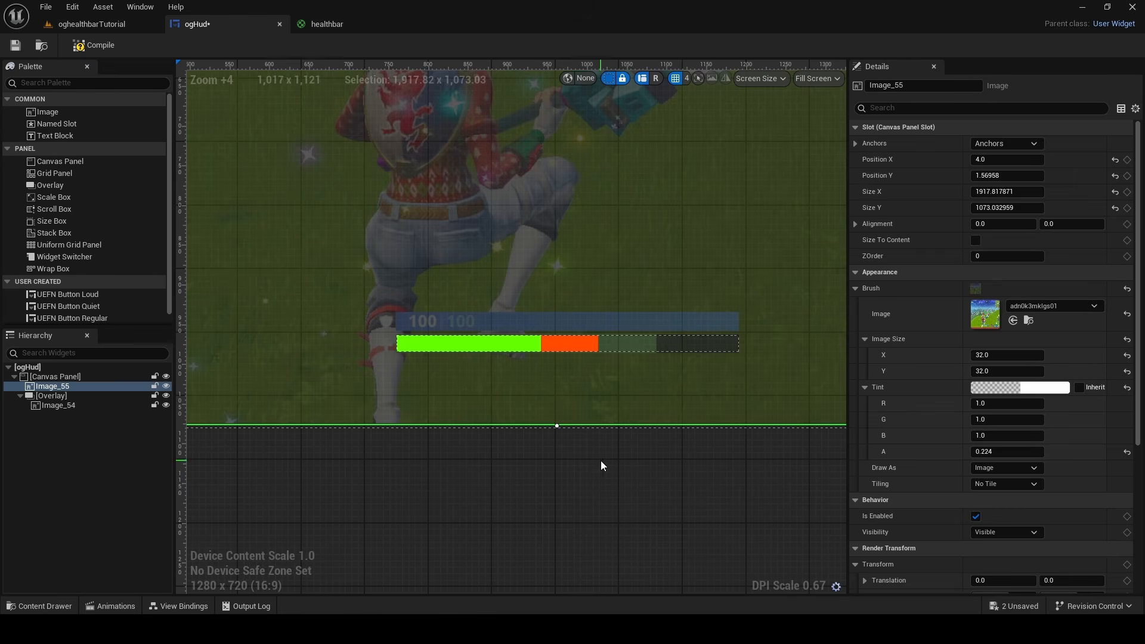
left_click(604, 344)
left_click_drag(1007, 276, 1044, 276)
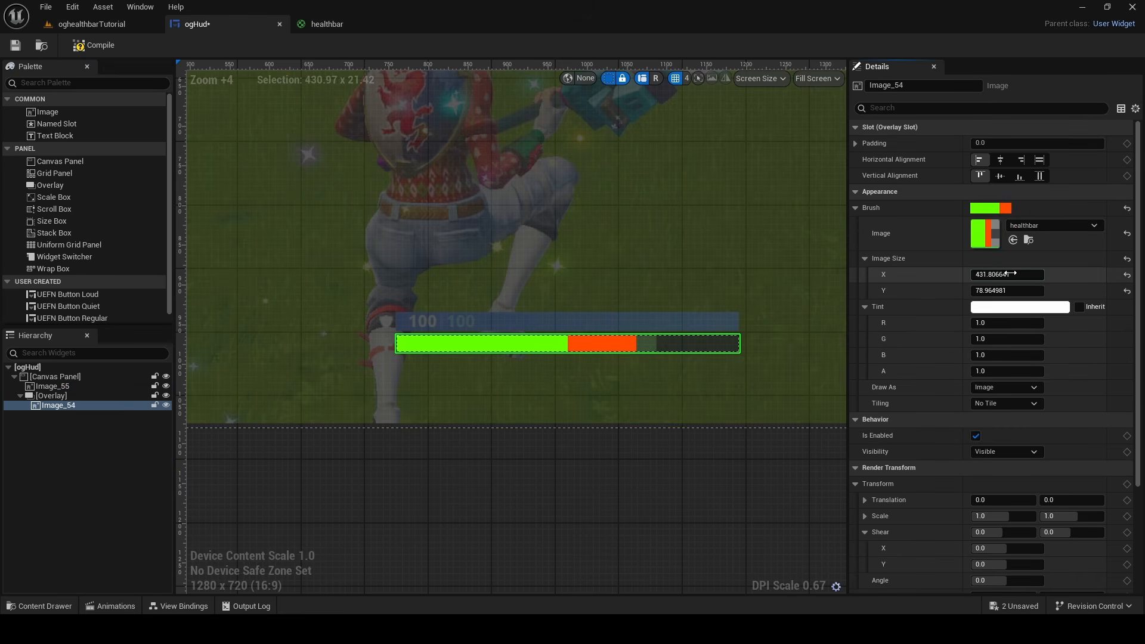
left_click(620, 483)
Copy the health bar Overlay and paste it into the Canvas Panel
right_click(76, 392)
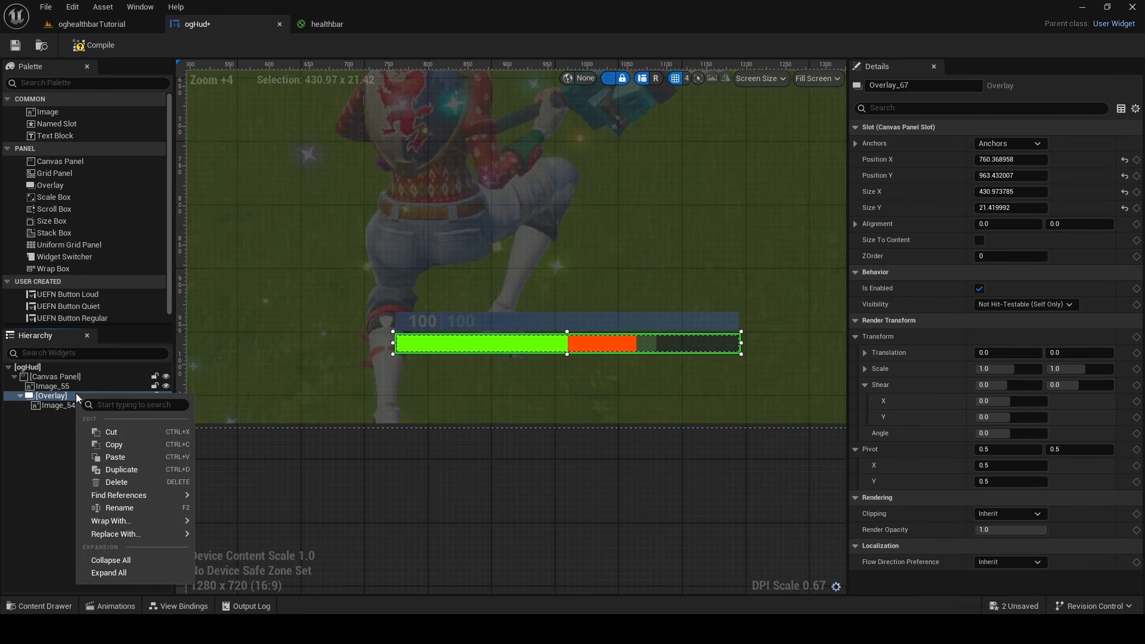
left_click(50, 392)
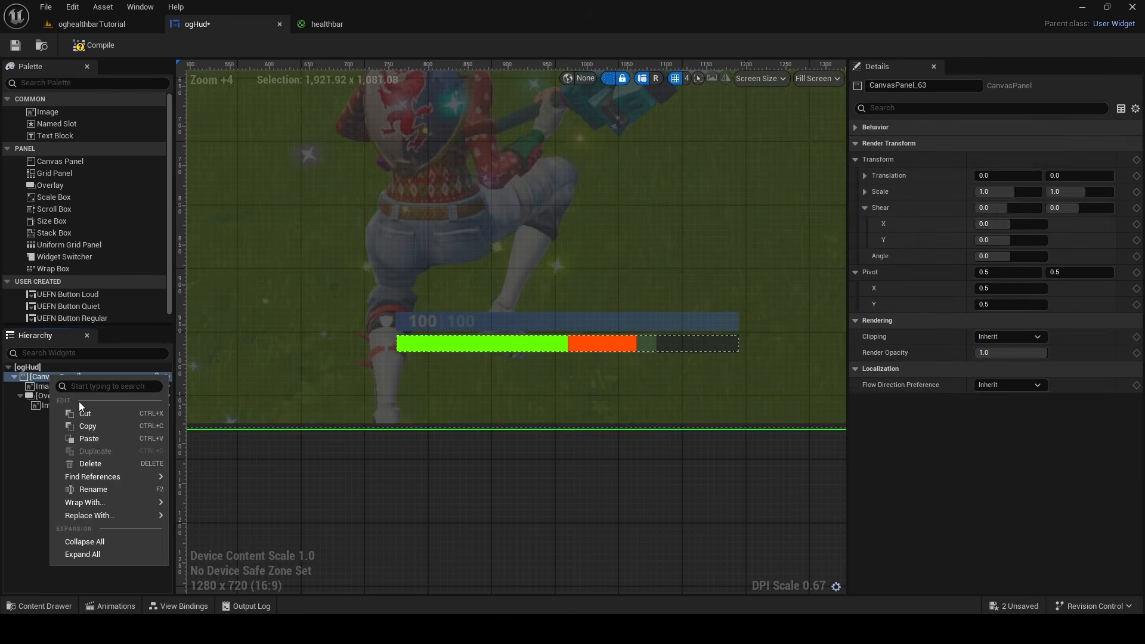
left_click(91, 449)
scroll(238, 373, "down", 7)
Position the pasted Overlay over the reference's blue shield bar, aligned directly above the health bar
right_click_drag(348, 280, 432, 330)
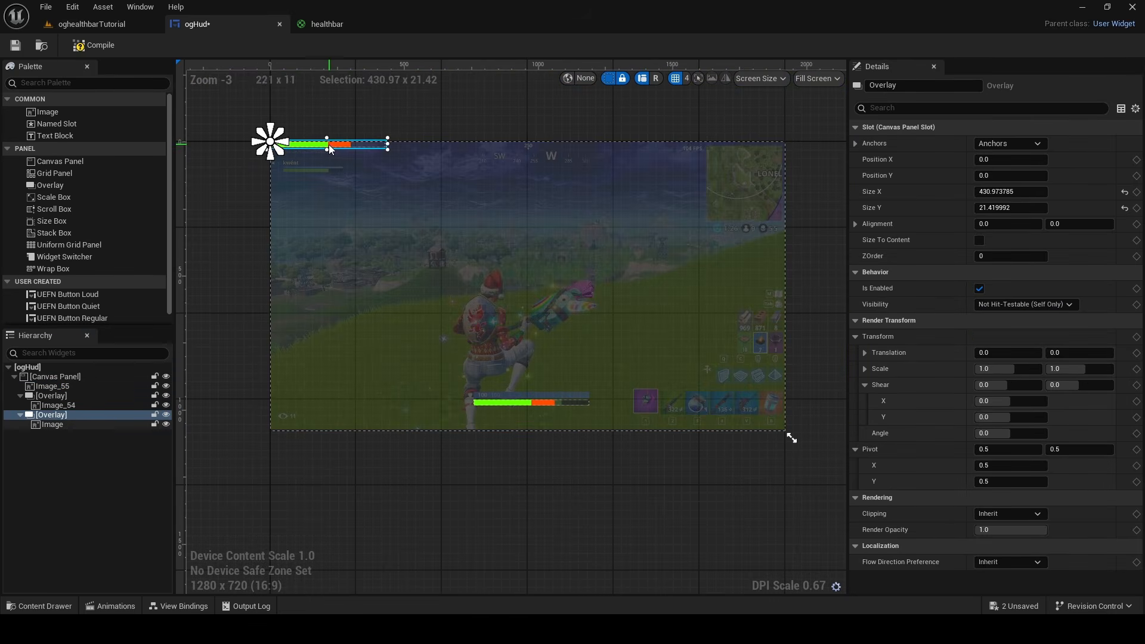
left_click_drag(328, 144, 365, 170)
mouse_move(561, 413)
left_mouse_down()
mouse_move(531, 394)
mouse_move(479, 390)
mouse_move(514, 318)
mouse_move(490, 316)
mouse_move(490, 333)
left_mouse_up()
scroll(479, 390, "up", 20)
scroll(490, 333, "down", 12)
right_click_drag(680, 412, 572, 476)
scroll(574, 319, "down", 1)
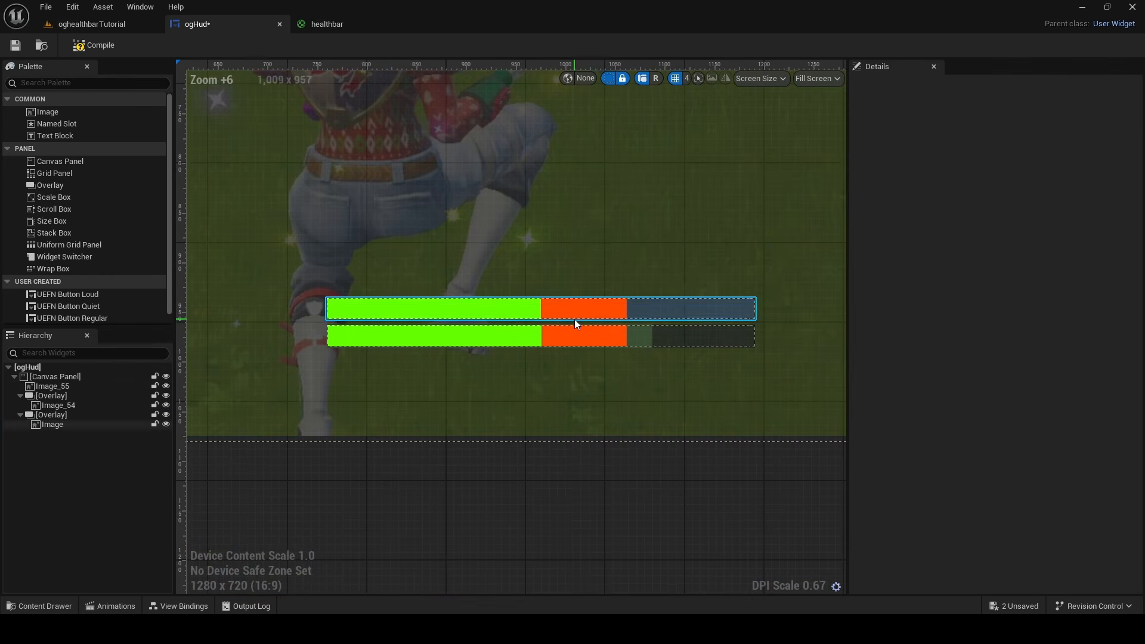
Duplicate the healthbar material in the oghealthbarTutorial content folder and name the copy shieldbar
left_click(48, 609)
right_click(351, 474)
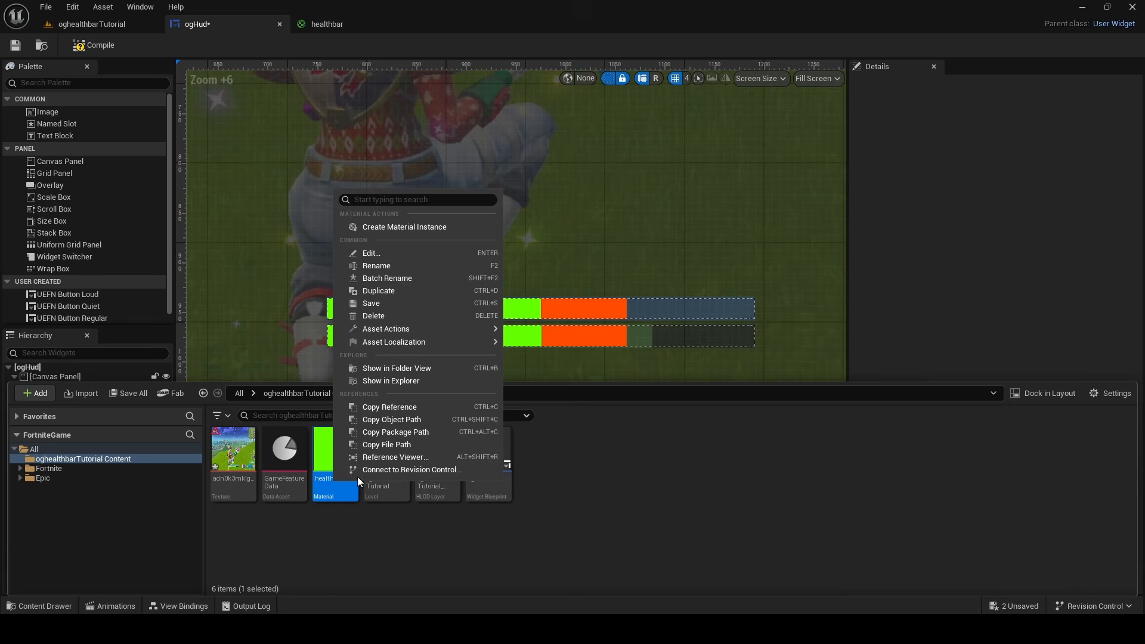
left_click(381, 290)
type("sh")
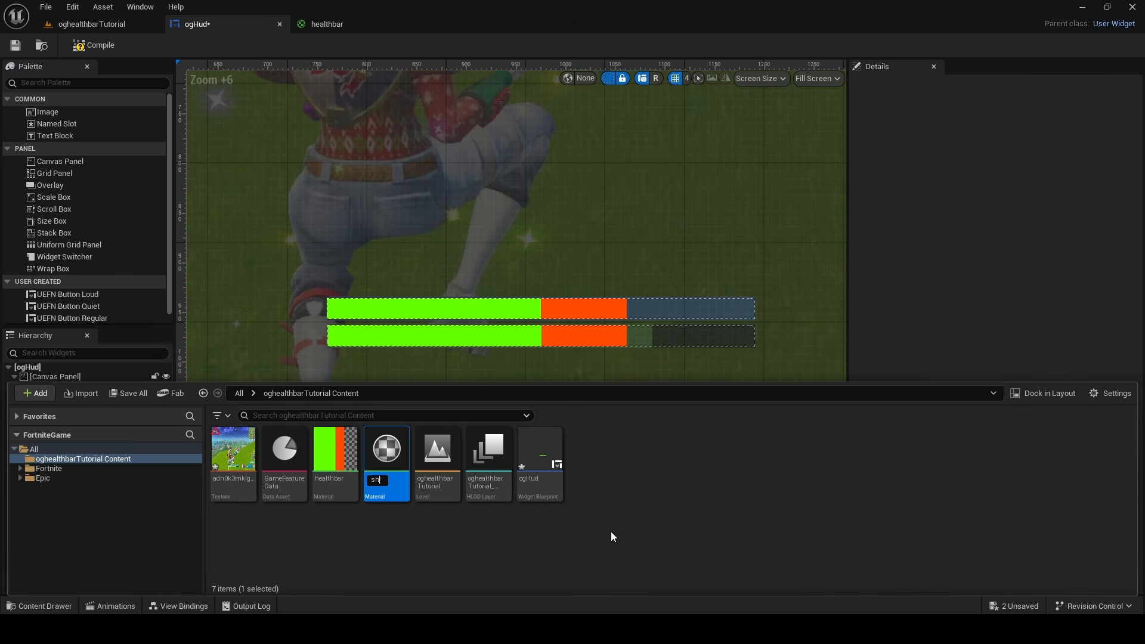
type("ieldbar")
key("Return")
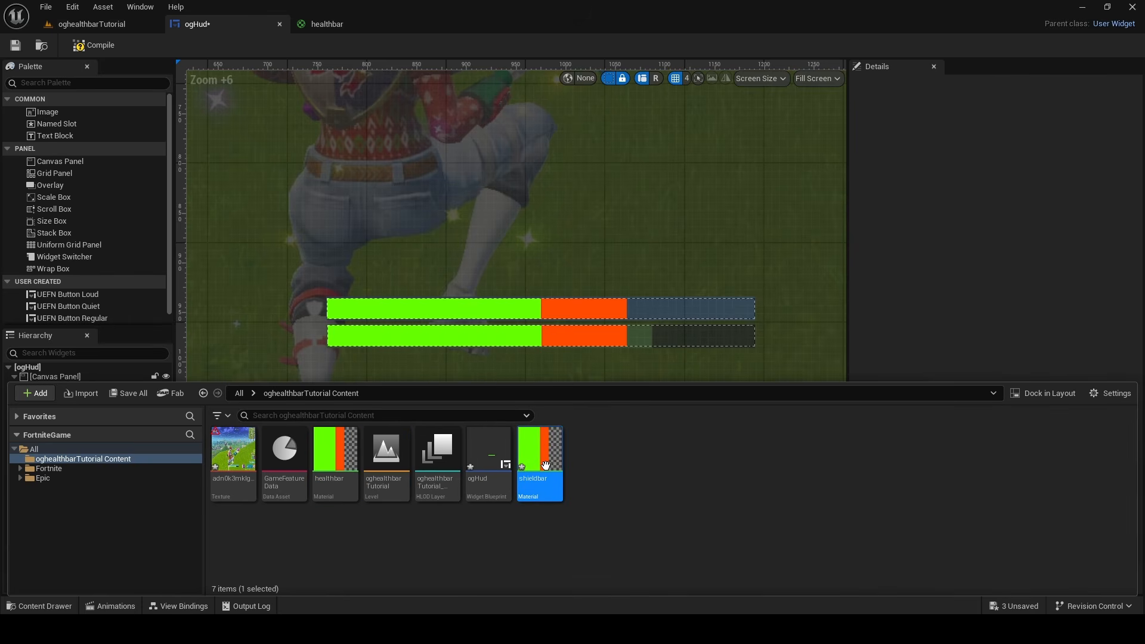
Open the shieldbar material and rename its Progress parameter to ShieldProgress
double_click(545, 465)
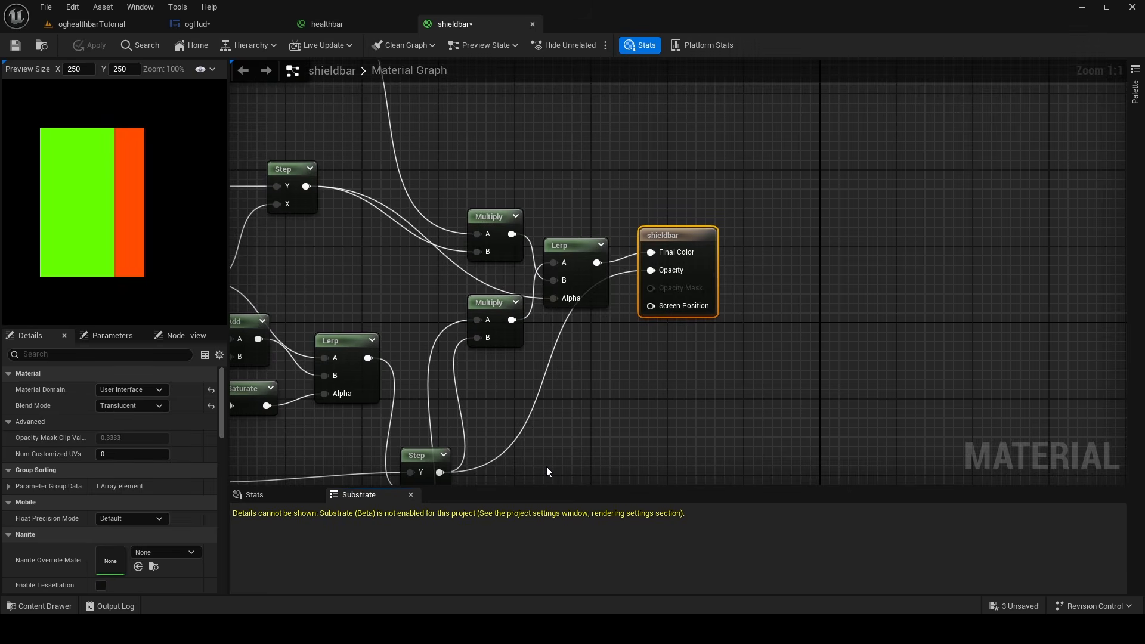
scroll(610, 198, "down", 5)
scroll(609, 198, "up", 5)
right_click_drag(610, 198, 595, 185)
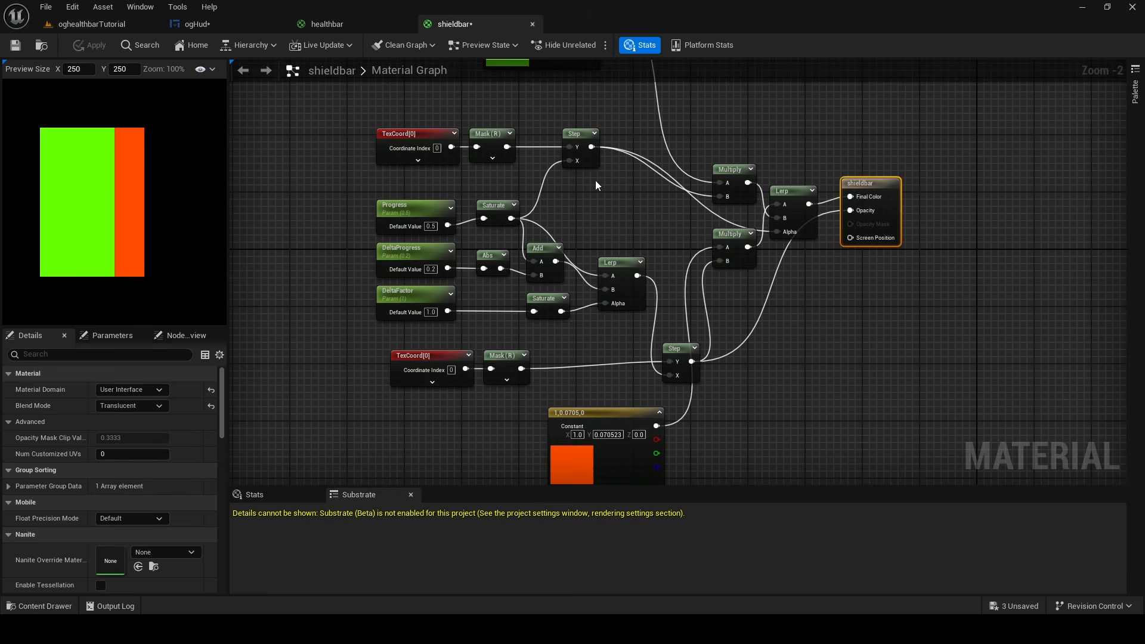
left_click(420, 213)
left_click(136, 389)
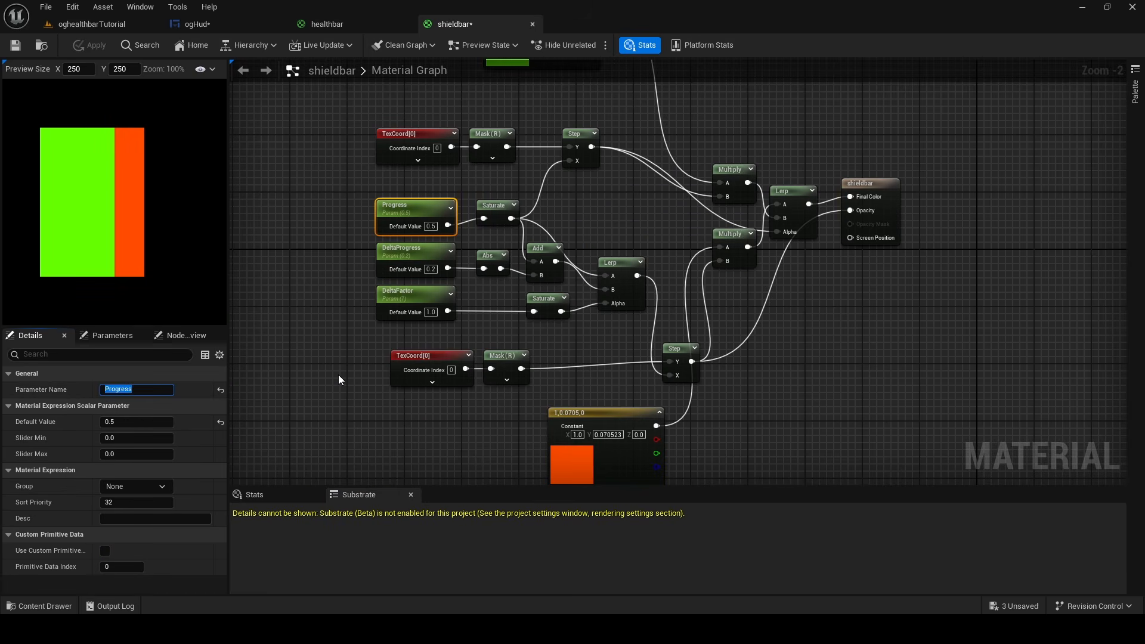
type("ShieldProgress")
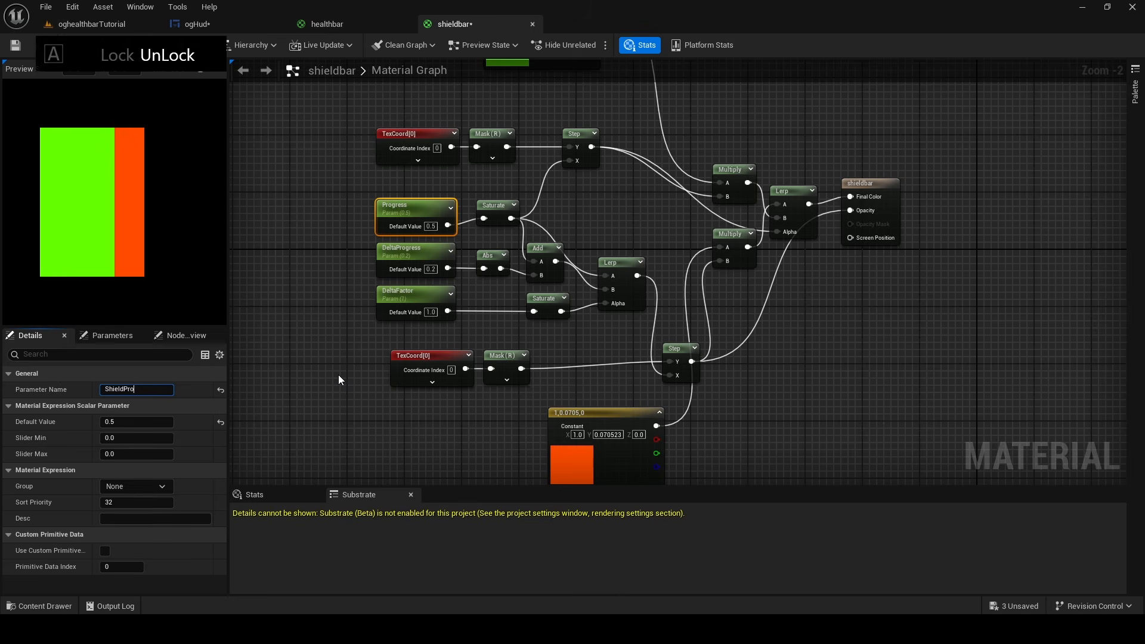
Rename the DeltaProgress parameter to ShieldDeltaProgress
left_click(404, 256)
left_click(102, 390)
key("Home")
type("Shield")
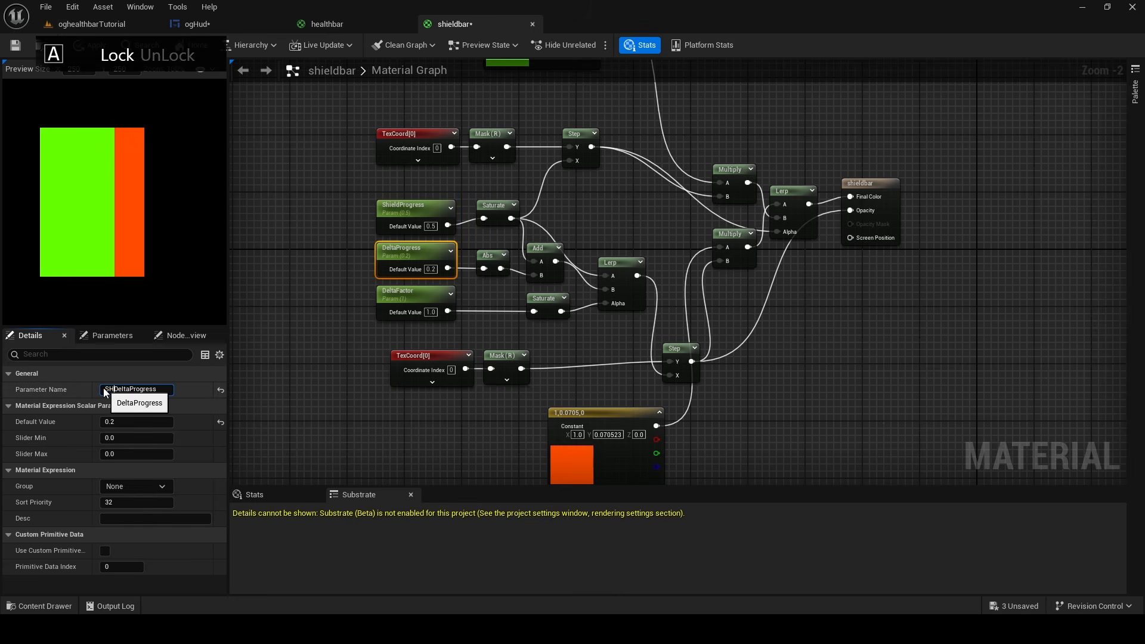
key("Return")
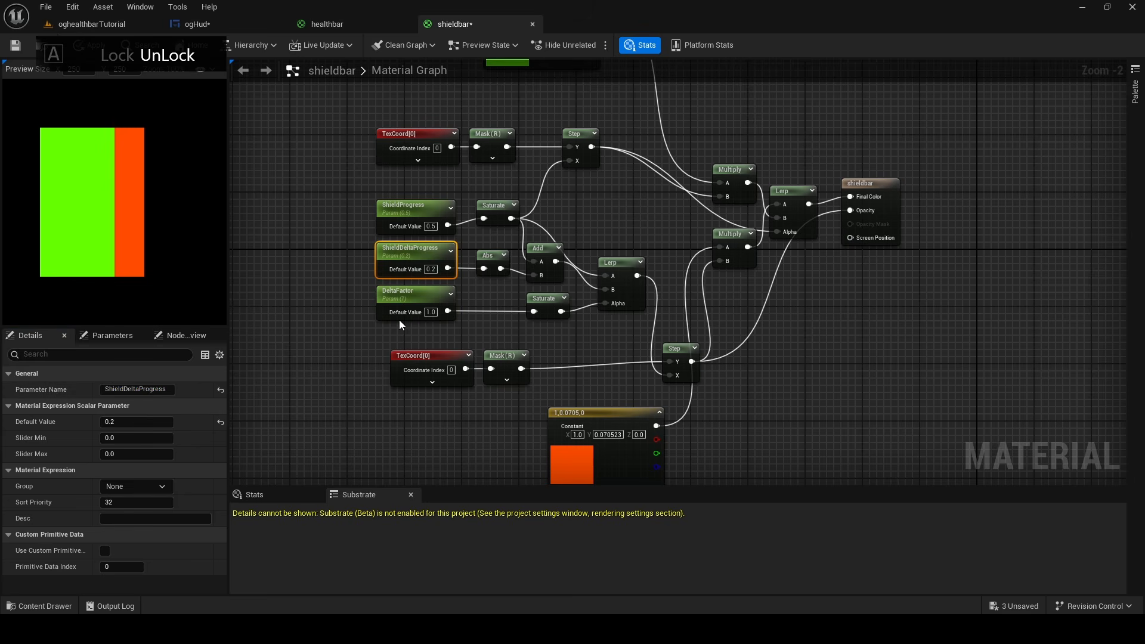
Rename the DeltaFactor parameter to ShieldDeltaFactor
left_click(398, 318)
left_click(107, 389)
key("Caps_Lock")
type("S")
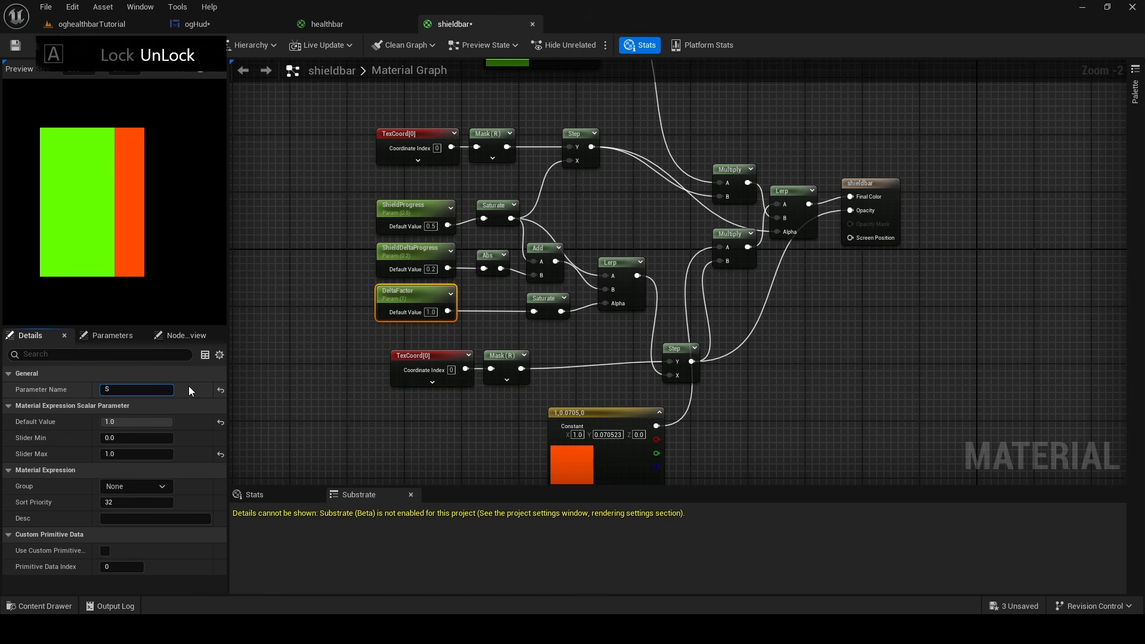
key("ctrl+z")
key("Caps_Lock")
left_click(103, 390)
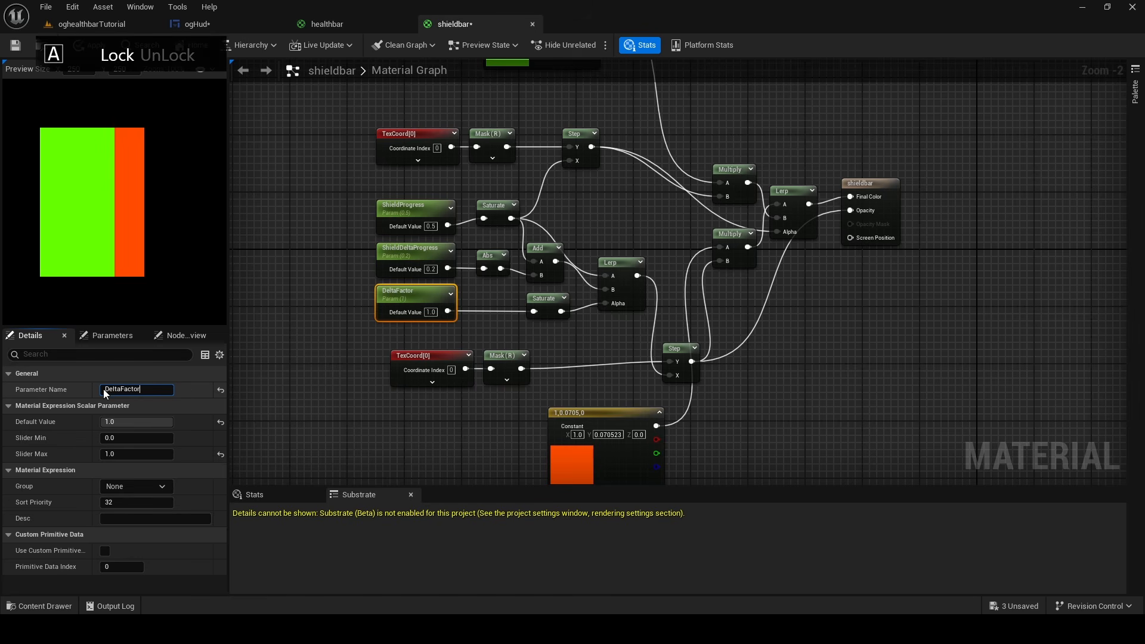
type("S")
key("Caps_Lock")
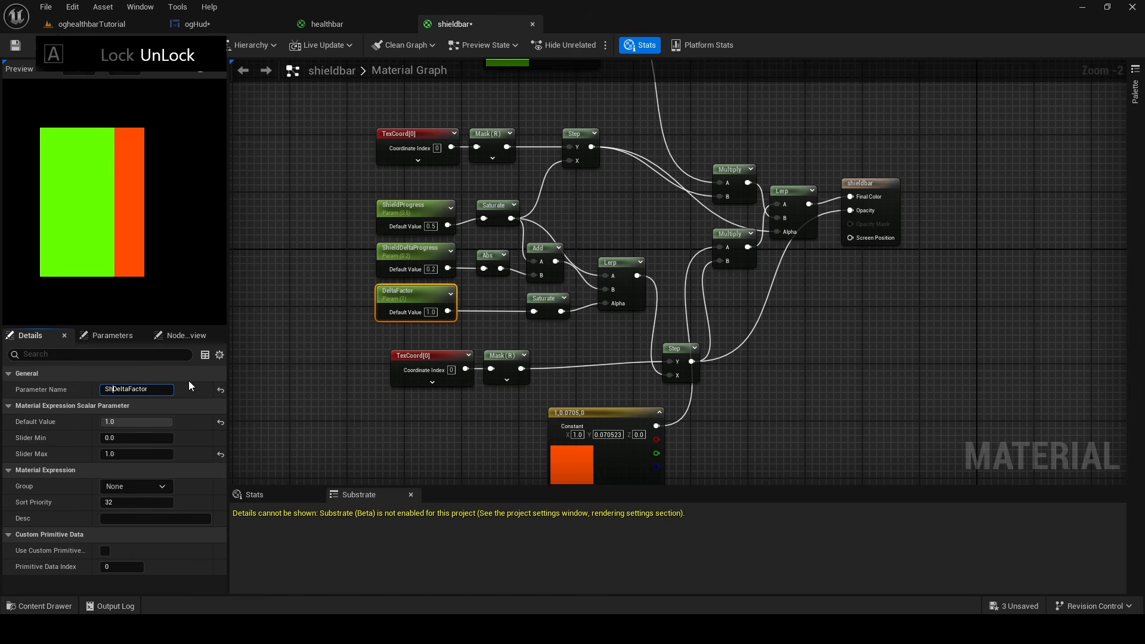
type("heild")
left_click(1057, 362)
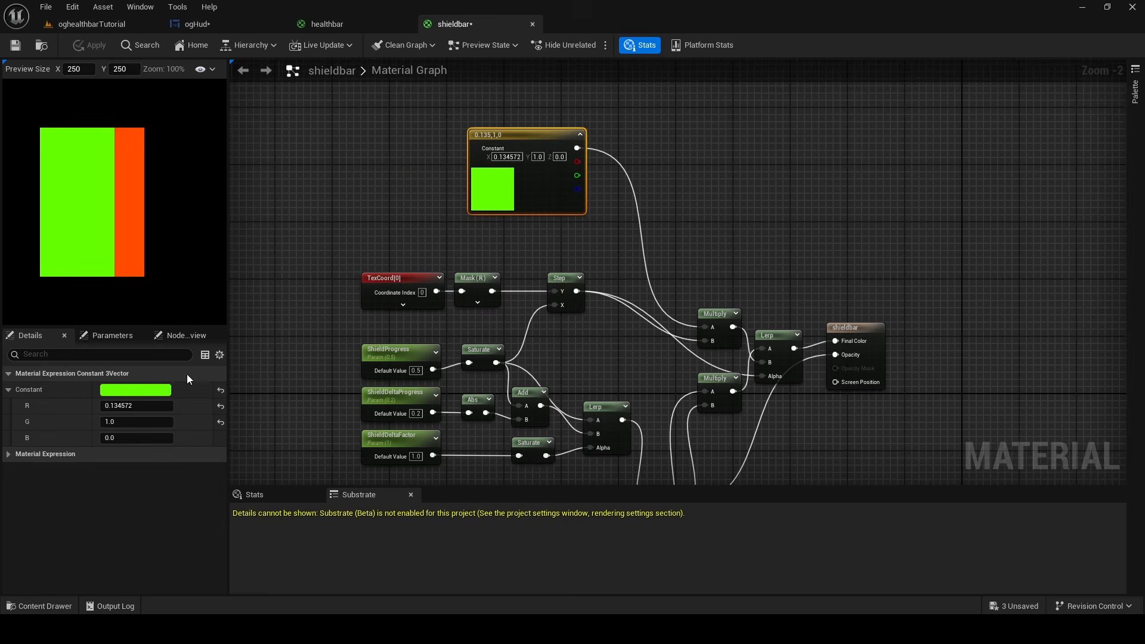
Change the green color constant to cyan with R 0.0, G 0.955541 and B 1.0
left_click(160, 391)
left_click_drag(215, 402, 172, 383)
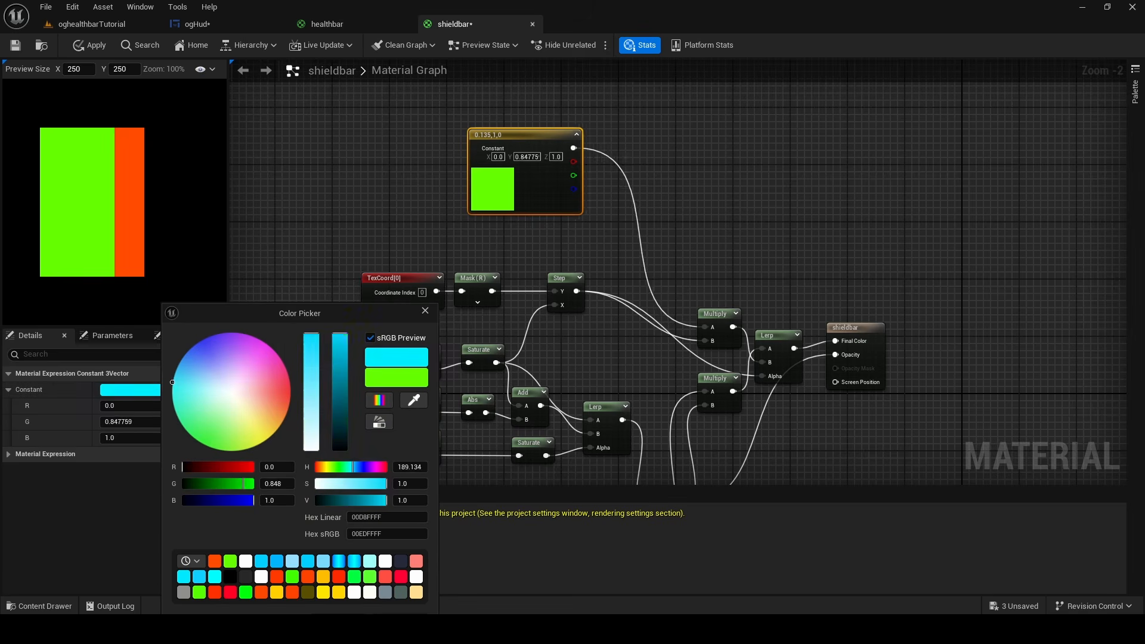
left_click_drag(292, 313, 295, 199)
left_click(340, 509)
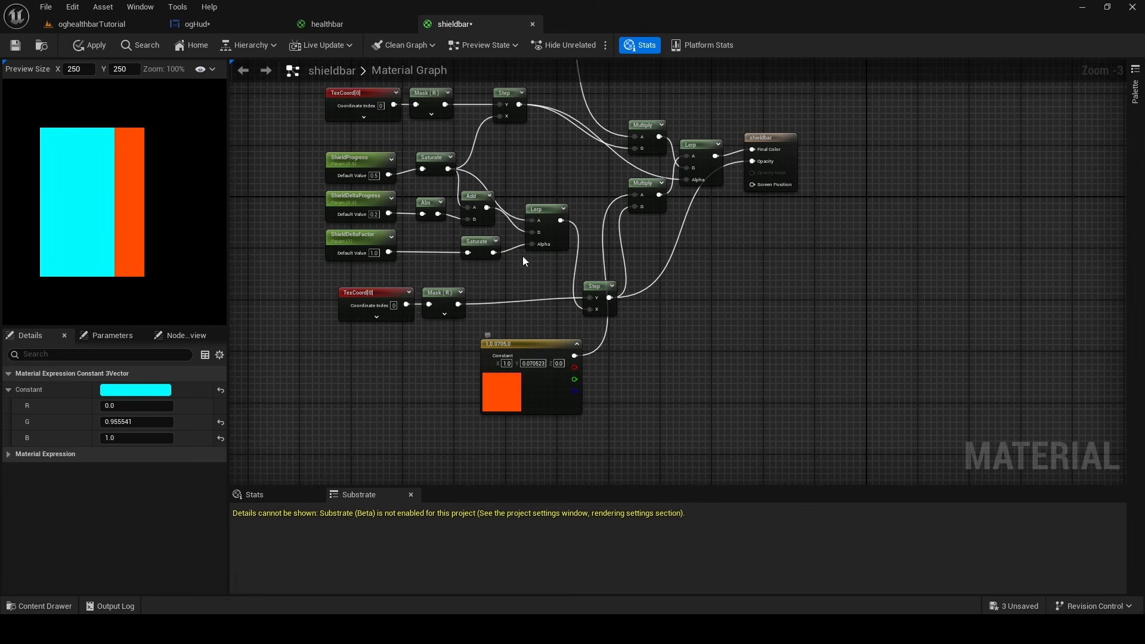
right_click_drag(524, 260, 540, 398)
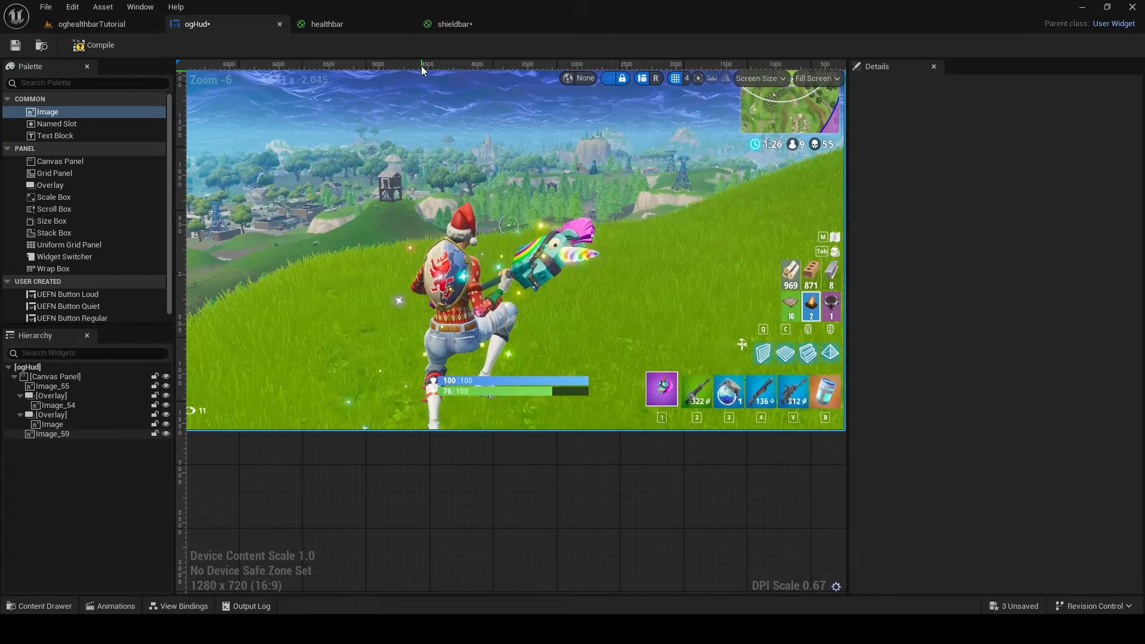
Add a Lerp node to the shieldbar graph beside the cyan color constant
left_click(462, 25)
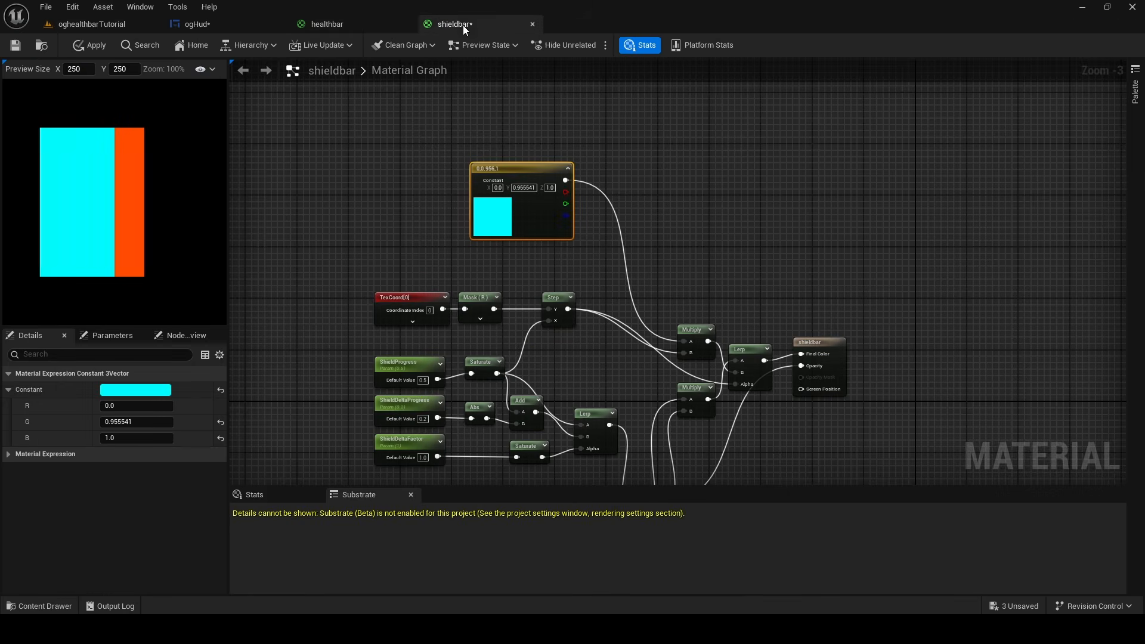
right_click(649, 194)
type("lerp")
key("Return")
scroll(705, 204, "up", 3)
left_click_drag(689, 195, 698, 204)
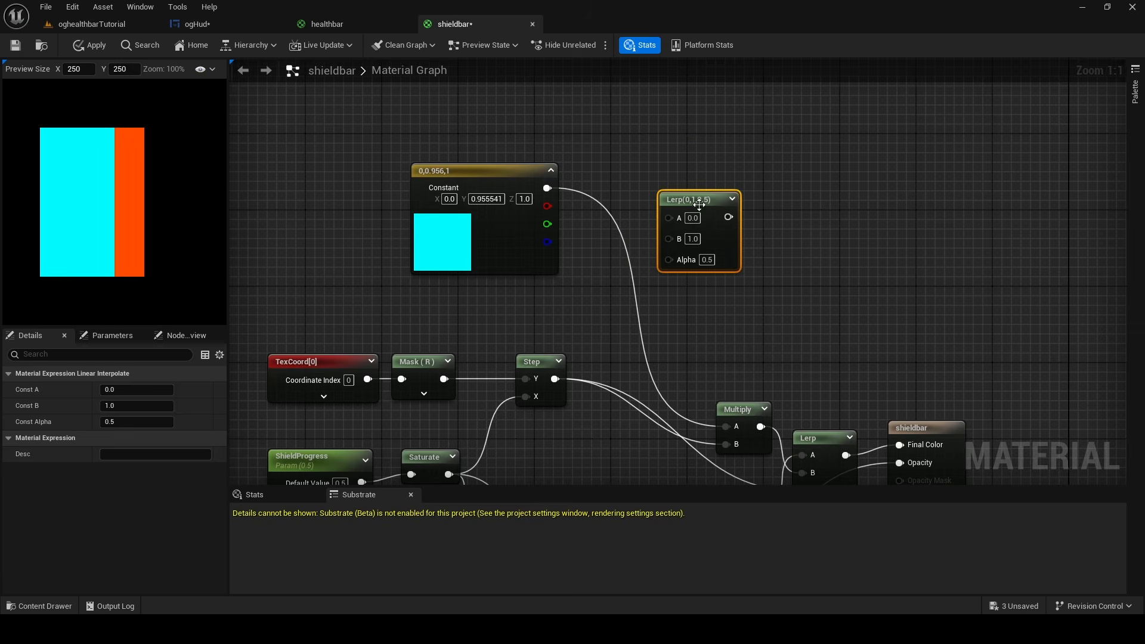
Duplicate the cyan color constant and arrange the copy directly below the original
left_click_drag(505, 171, 515, 116)
right_click_drag(513, 195, 511, 243)
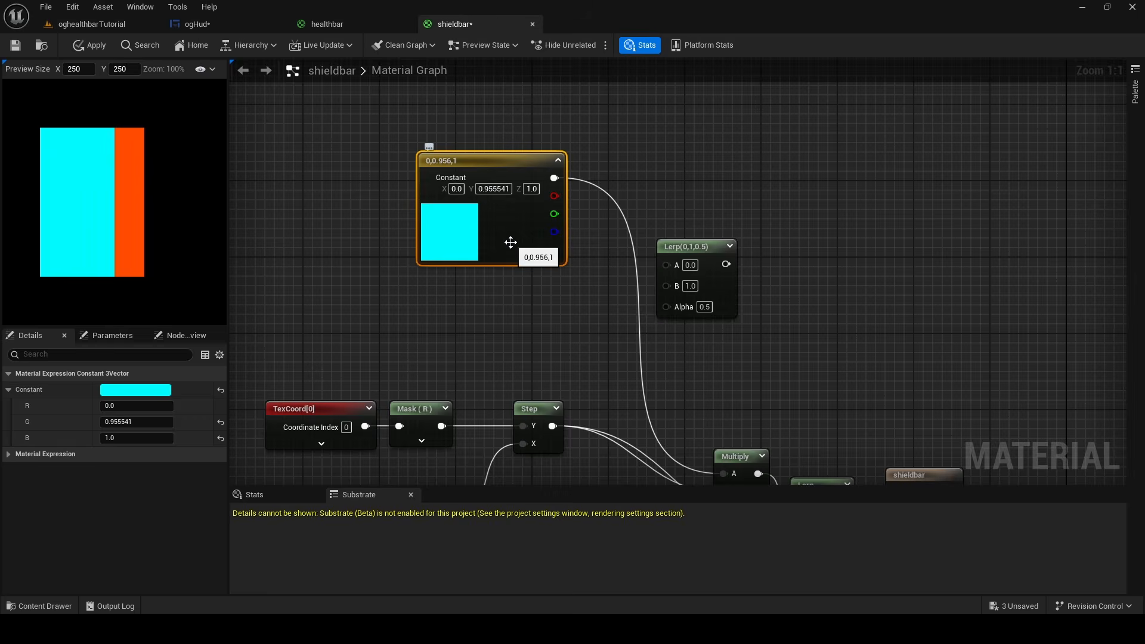
key("ctrl+d")
left_click_drag(636, 320, 496, 314)
left_click(528, 229)
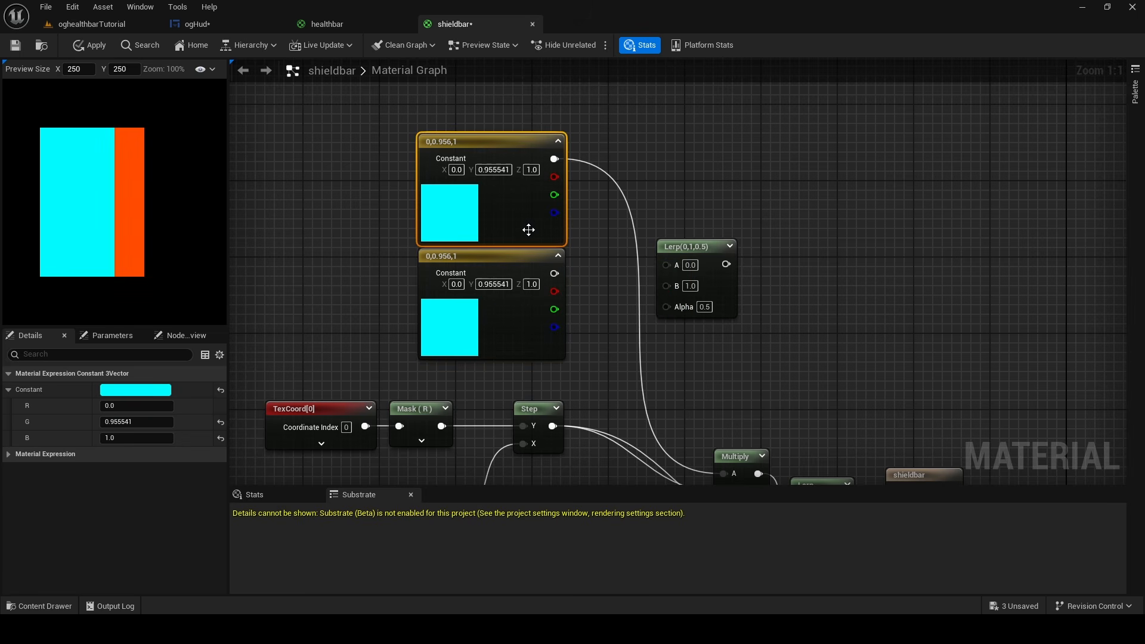
Connect the upper cyan constant to the Lerp's A input and the lower copy to its B input
left_click(504, 350)
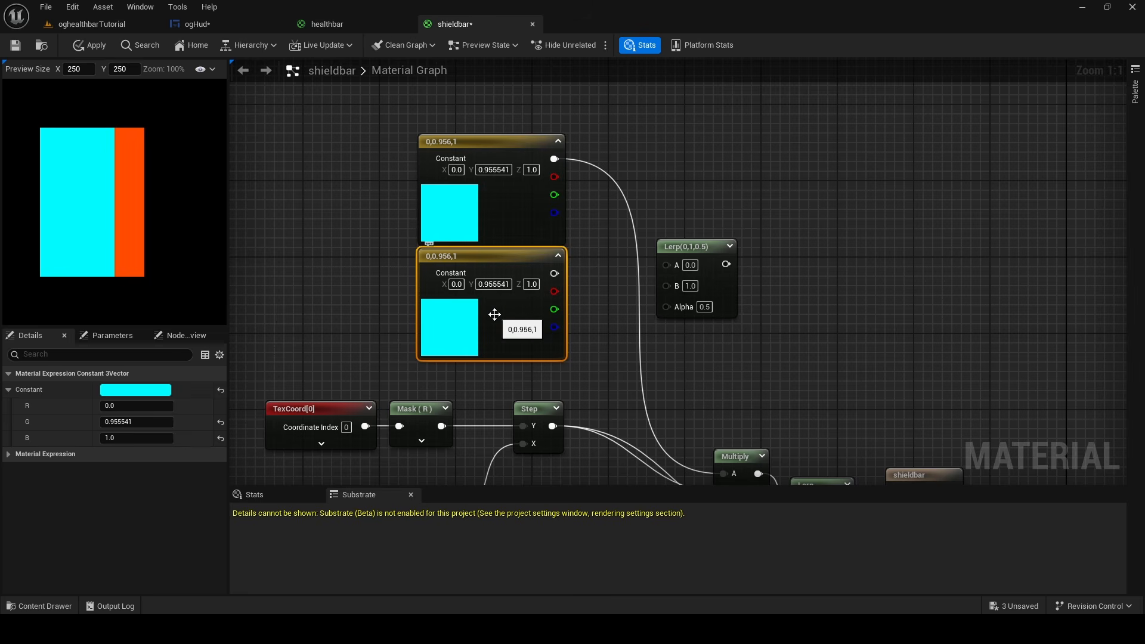
left_click_drag(685, 246, 694, 247)
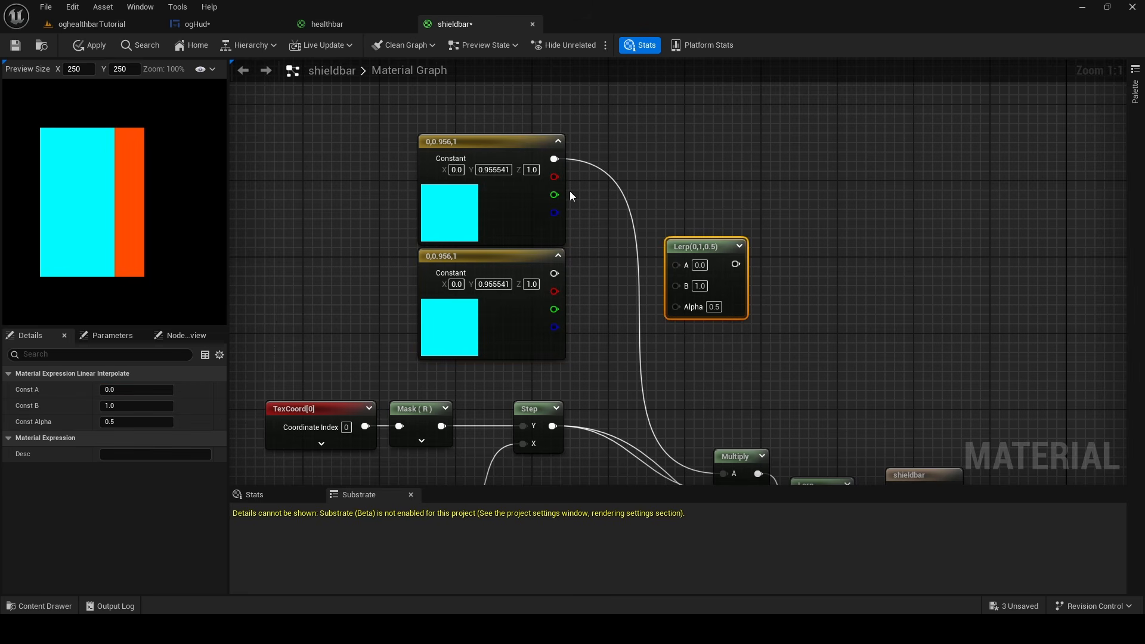
left_click_drag(554, 159, 677, 264)
left_click_drag(564, 273, 678, 281)
Add a LinearGradient node below the color constants and connect its VGradient output to the Lerp's Alpha
right_click(596, 334)
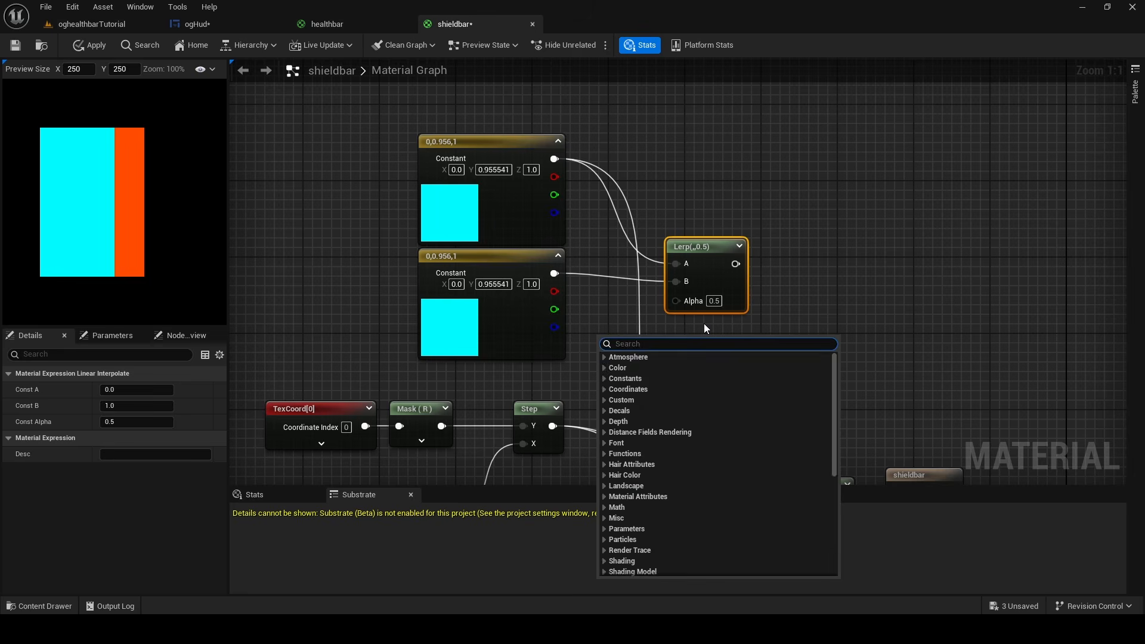
type("linear")
left_click(638, 421)
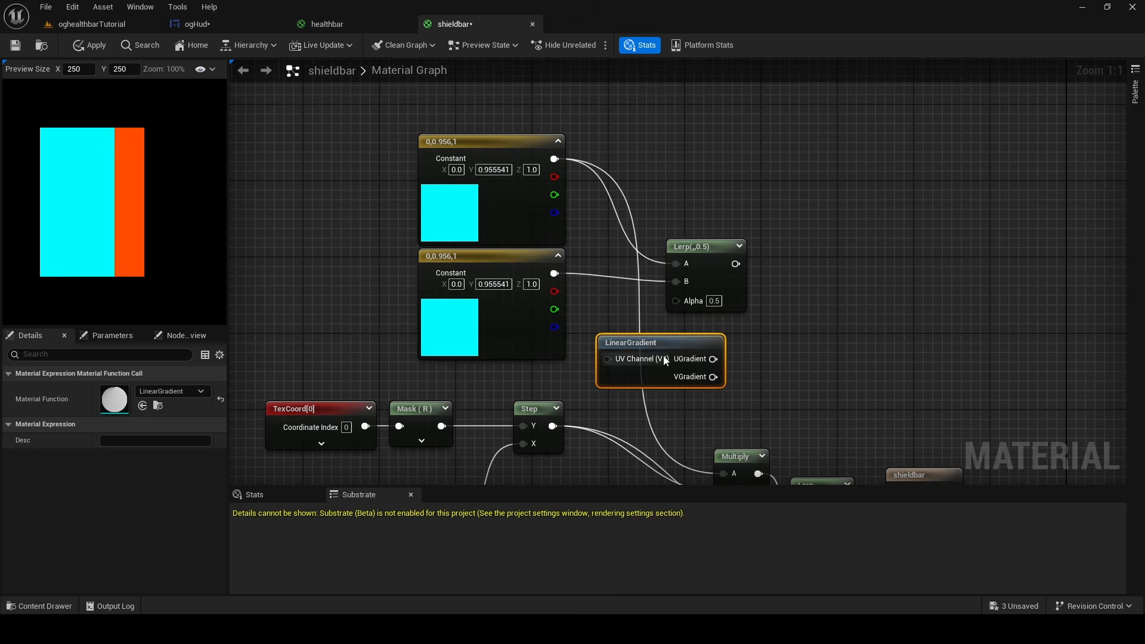
left_click_drag(679, 336, 578, 340)
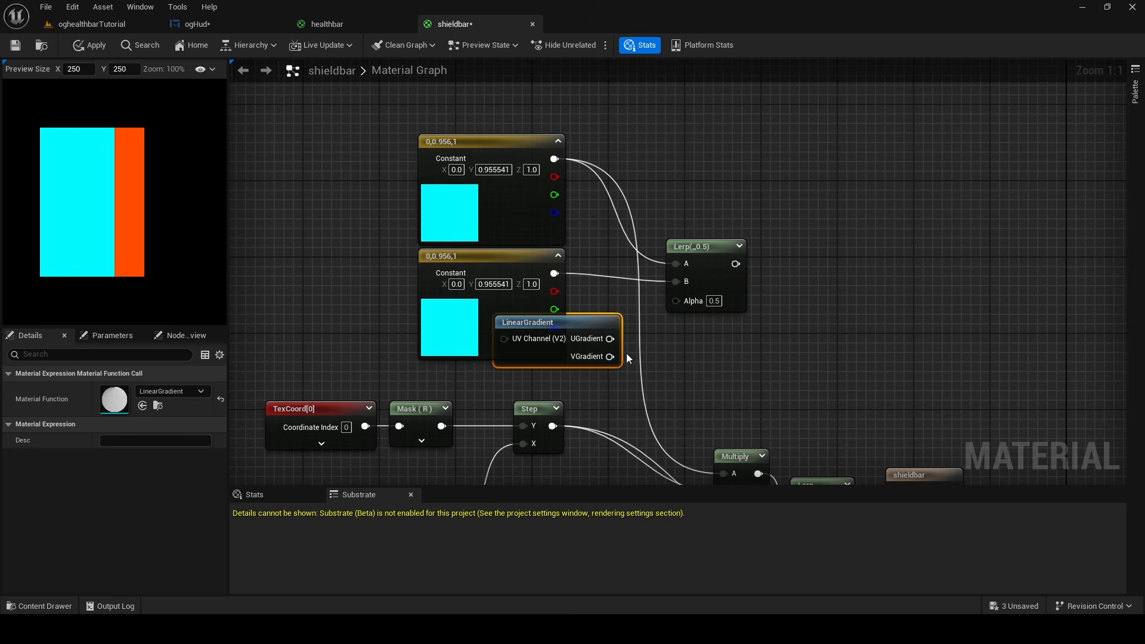
left_click_drag(609, 375, 676, 299)
Move both color constants upward and place the LinearGradient node directly beneath them
left_click(517, 306)
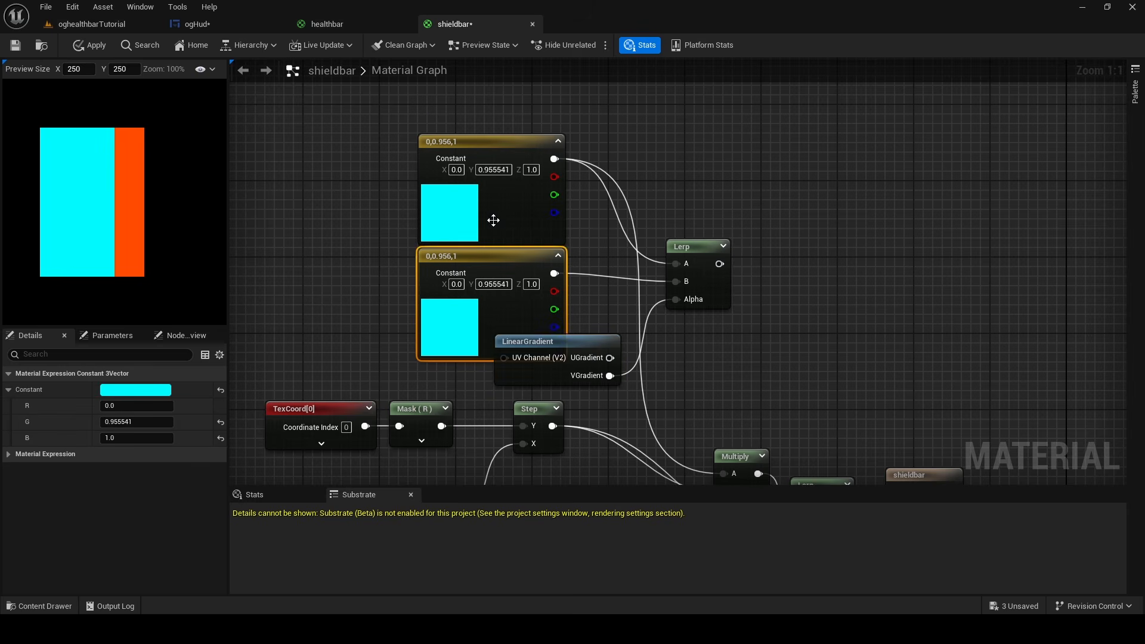
left_click(500, 220, "shift")
left_click_drag(502, 220, 505, 184)
left_click_drag(583, 348, 517, 329)
Change the lower color constant to light blue with R 0.0, G 0.561952 and B 1.0
left_click(506, 292)
left_click(146, 390)
left_click_drag(181, 383, 162, 365)
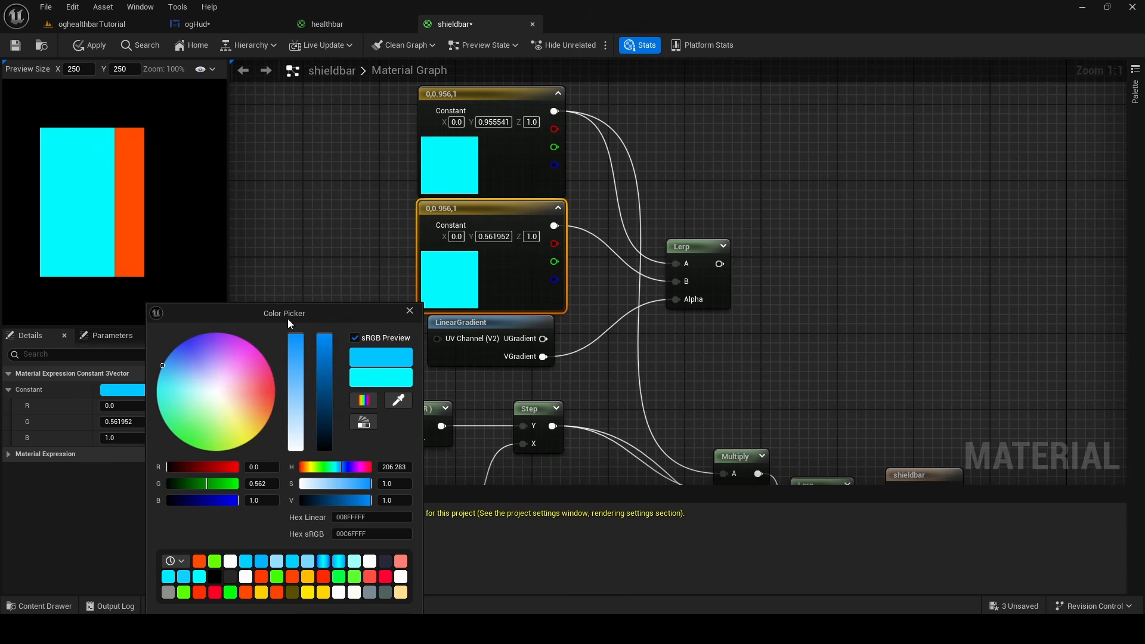
left_click_drag(287, 319, 294, 250)
left_click(330, 553)
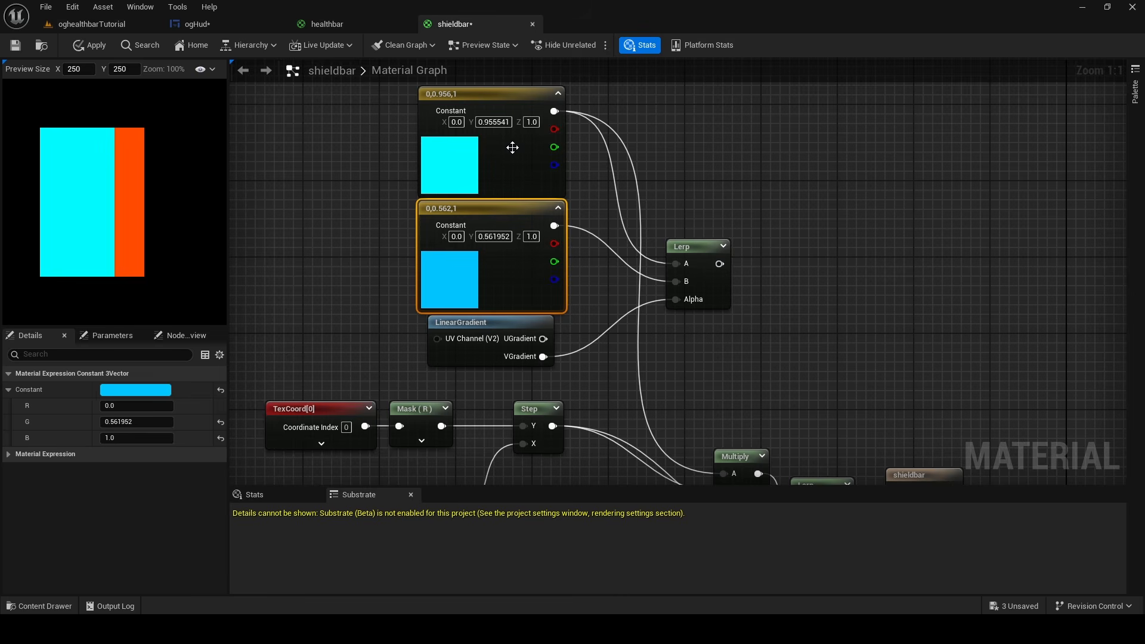
Connect the new Lerp's output to the A input of the upper Multiply node, replacing the direct cyan connection
right_click_drag(790, 289, 640, 187)
left_click_drag(575, 162, 577, 370)
right_click_drag(562, 278, 625, 280)
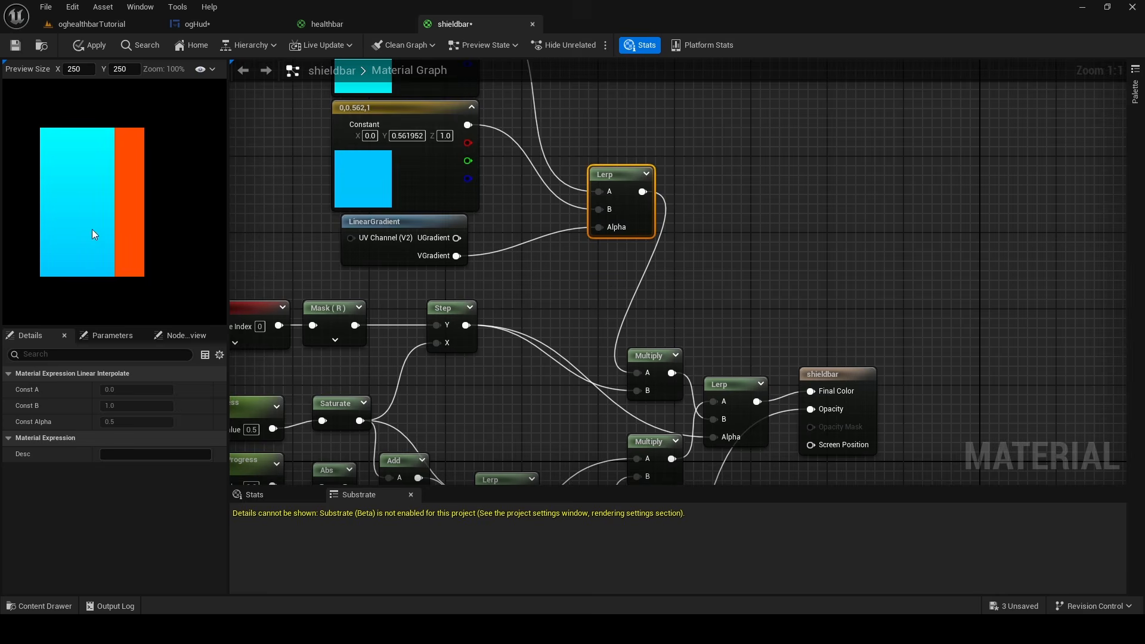
Switch the Lerp's Alpha from VGradient to UGradient so the gradient runs horizontally
right_click_drag(507, 262, 493, 300)
left_click_drag(442, 276, 586, 265)
right_click_drag(269, 155, 303, 220)
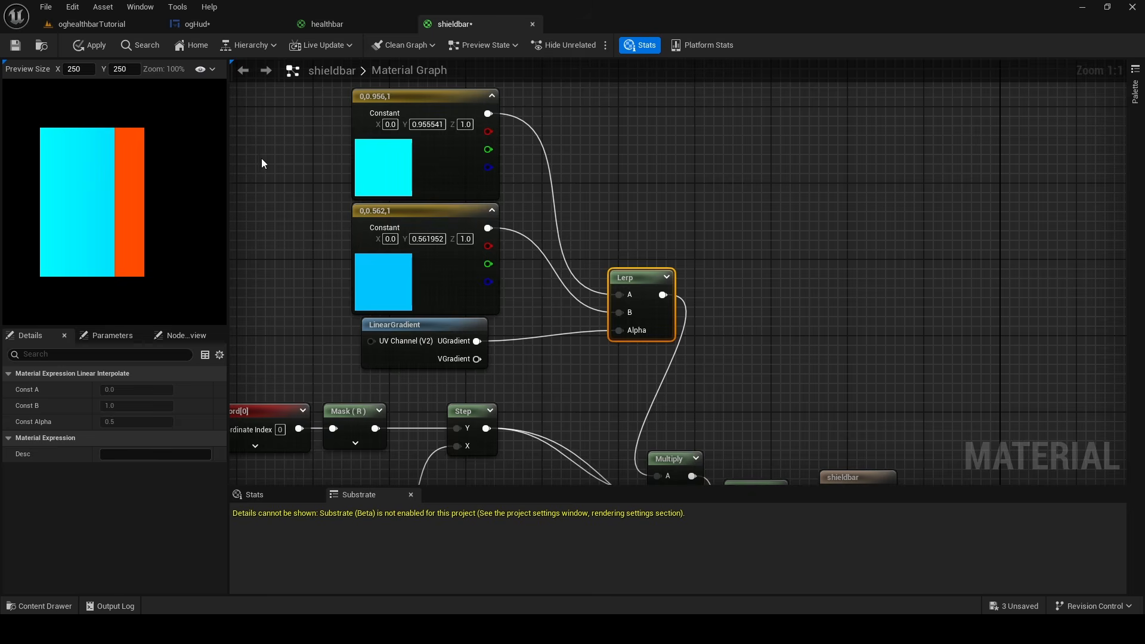
Change the upper color constant to orange with R 1.0, G 0.135897 and B 0.0
left_click(368, 158)
left_click(144, 390)
left_click_drag(209, 369, 274, 400)
left_click_drag(300, 312, 321, 196)
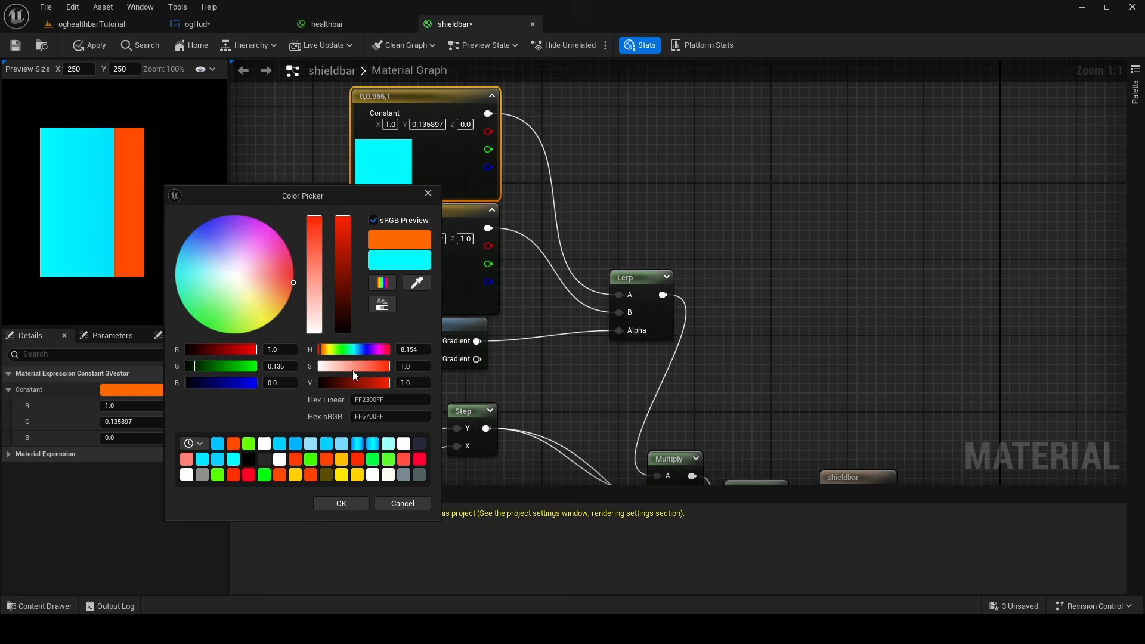
left_click(346, 503)
Change the upper color constant to blue with R 0.0, G 0.544289 and B 1.0
left_click(146, 390)
left_click_drag(156, 386, 168, 365)
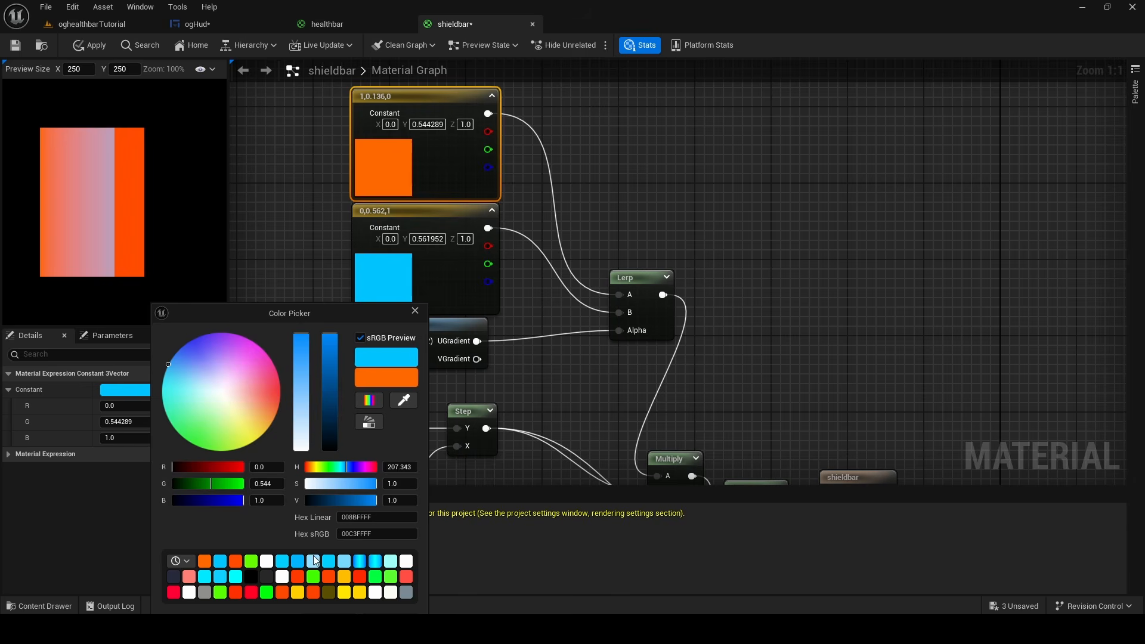
left_click_drag(319, 313, 301, 197)
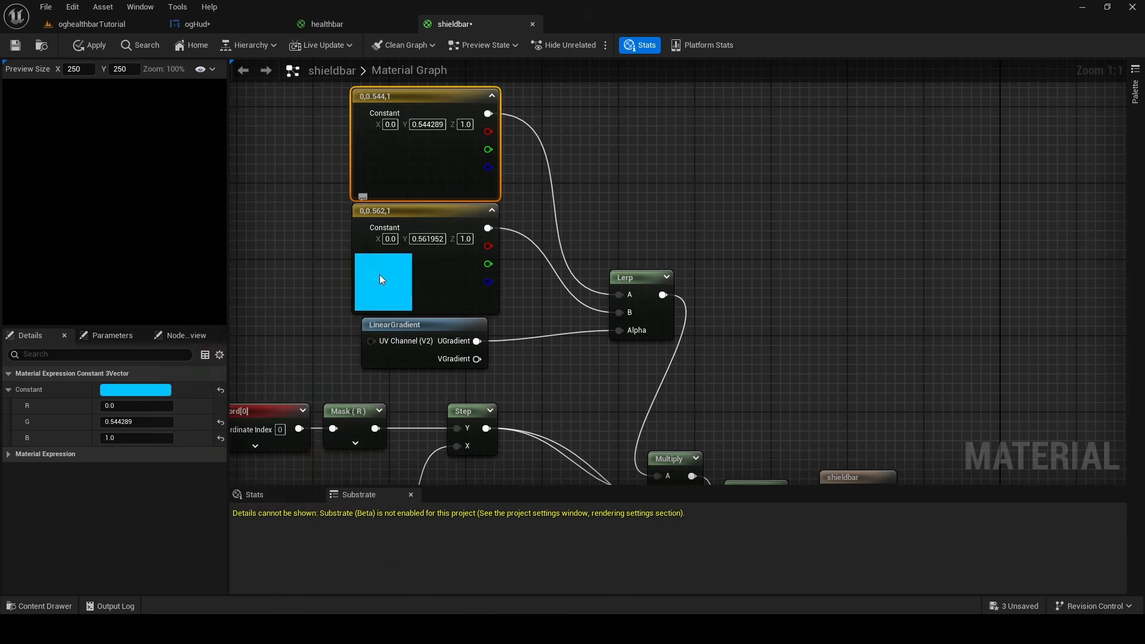
Change the lower color constant to cyan with R 0.0, G 0.888709 and B 1.0
left_click(379, 274)
left_click(117, 391)
left_click_drag(155, 388, 131, 385)
left_click_drag(255, 308, 273, 187)
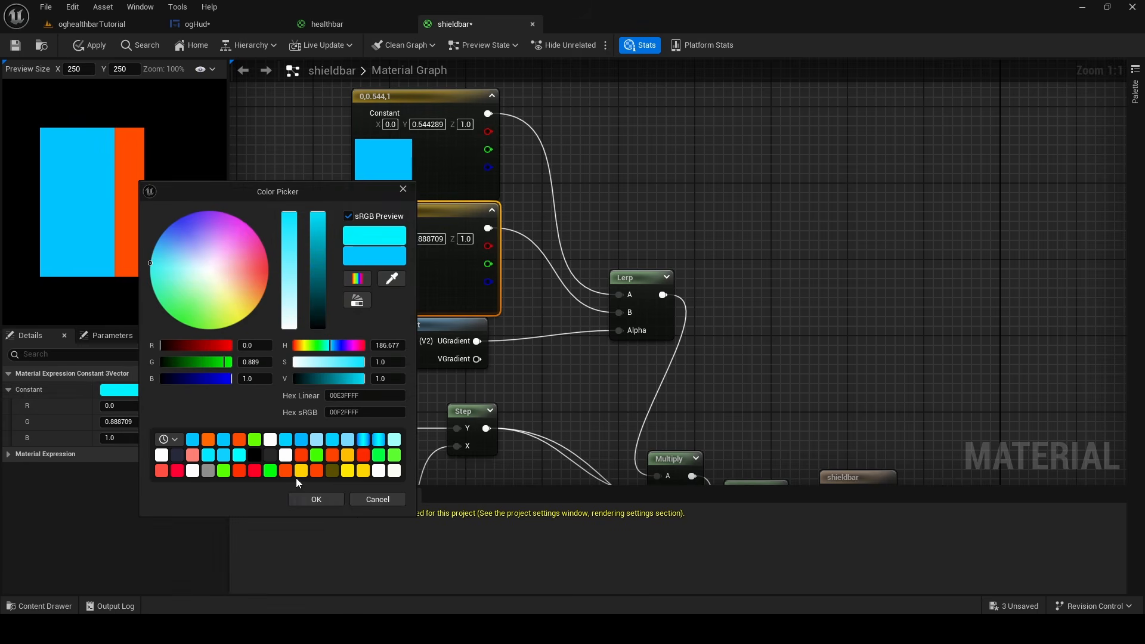
left_click(106, 170)
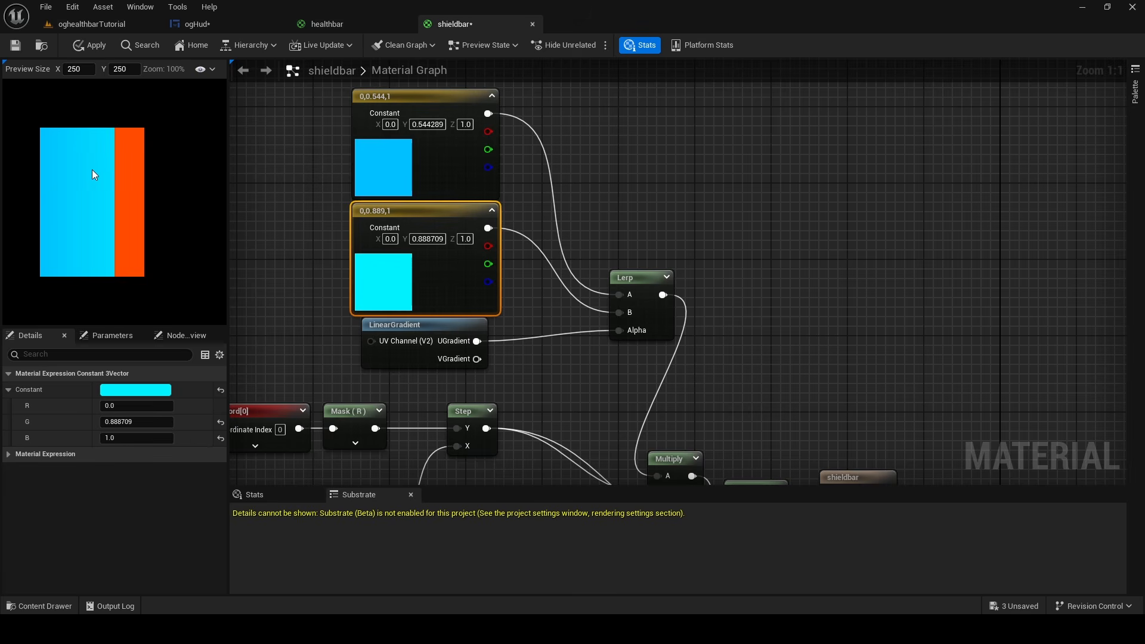
Undock the shieldbar material editor into a taller floating window beside the bars of the ogHud reference image
left_click(340, 25)
left_click(235, 27)
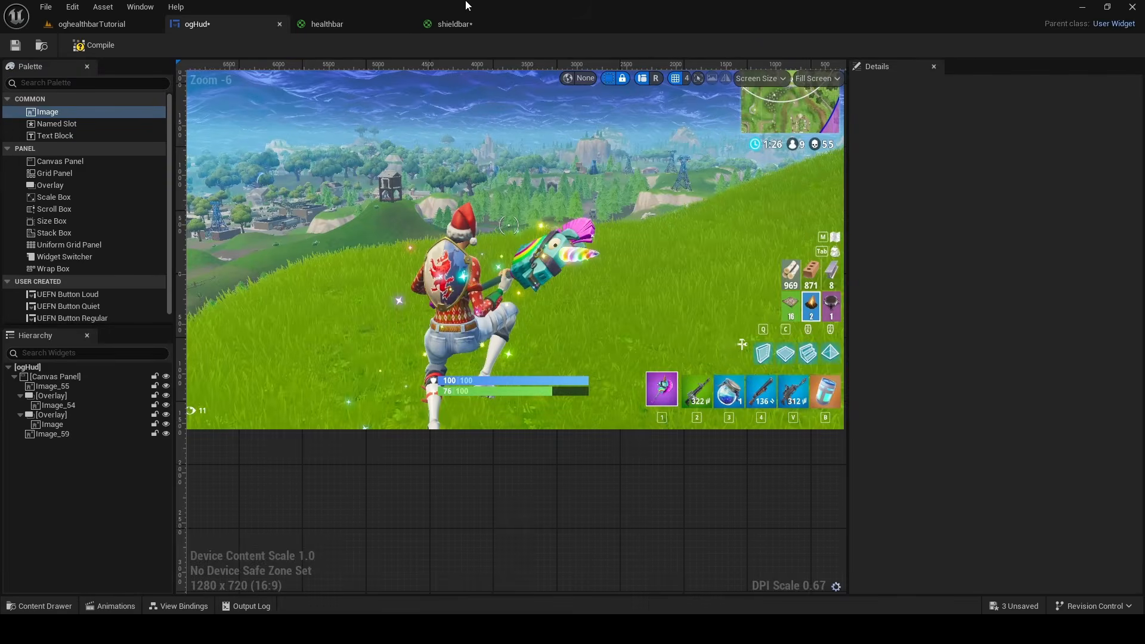
mouse_move(456, 24)
left_mouse_down()
mouse_move(457, 147)
mouse_move(496, 140)
left_mouse_up()
left_click(194, 24)
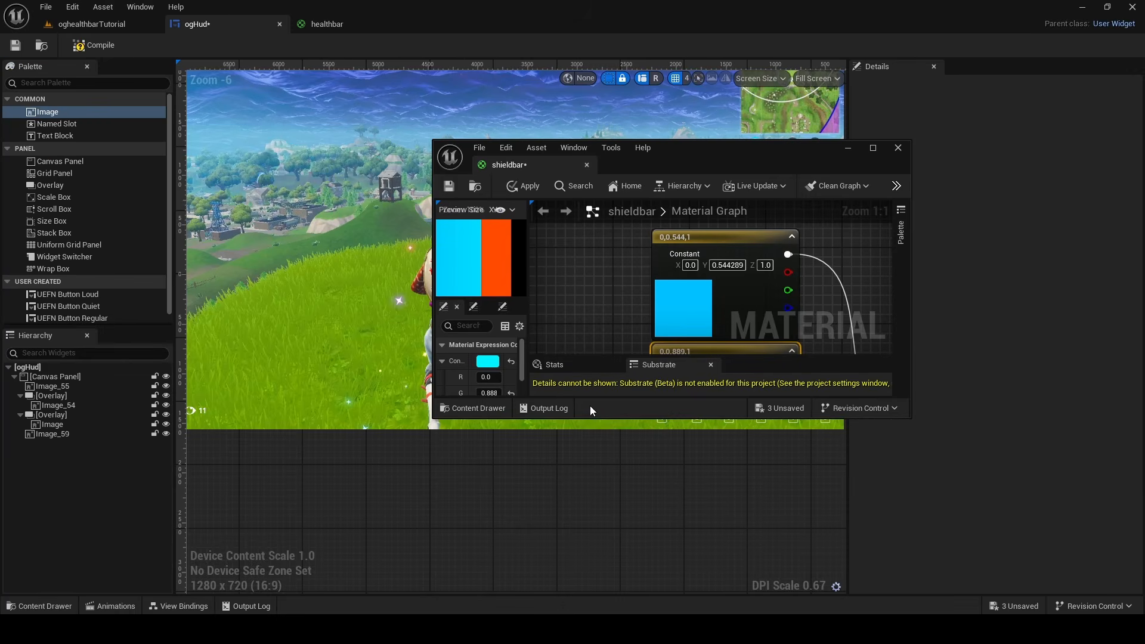
left_click_drag(590, 418, 596, 593)
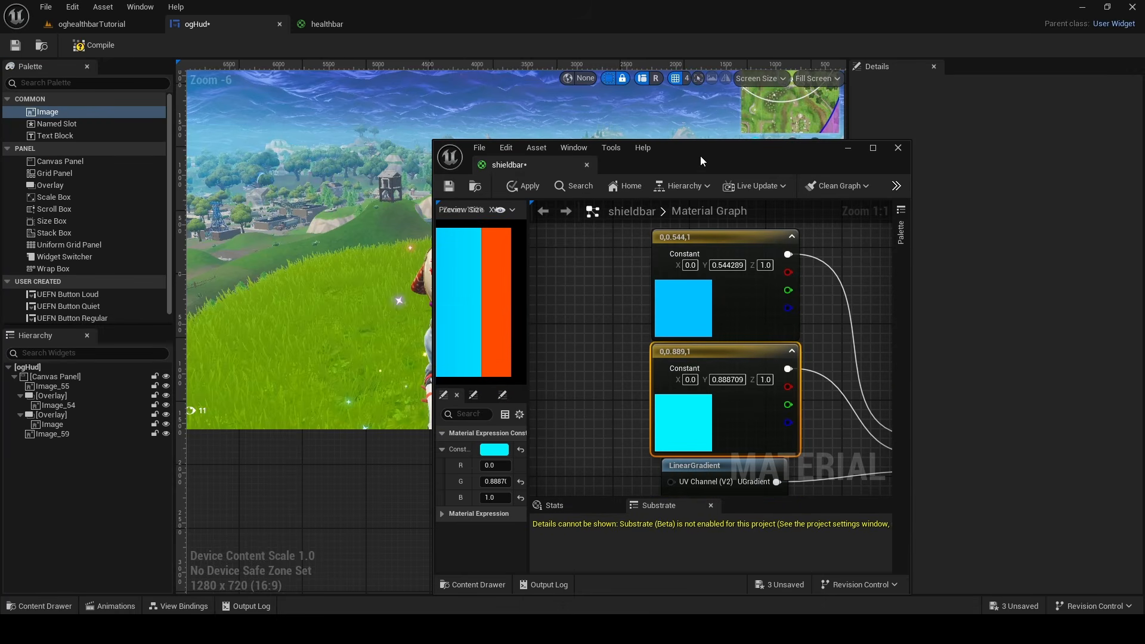
left_click_drag(701, 160, 885, 133)
Set the upper color constant to the blue sampled from the left end of the reference image's shield bar
left_click(868, 301)
left_click(677, 421)
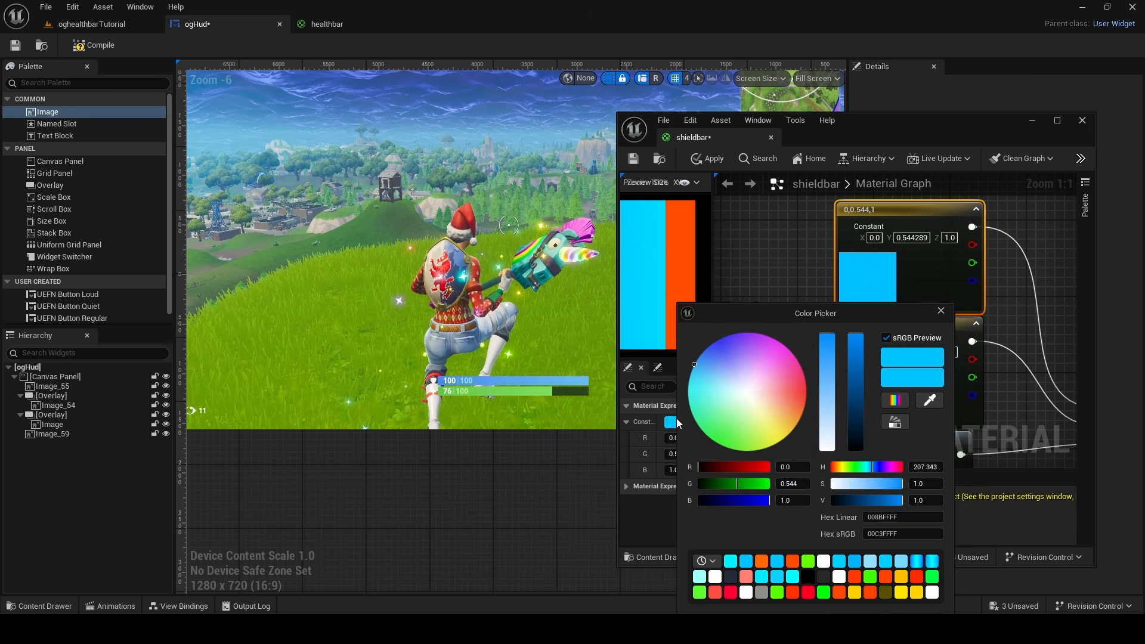
left_click(936, 399)
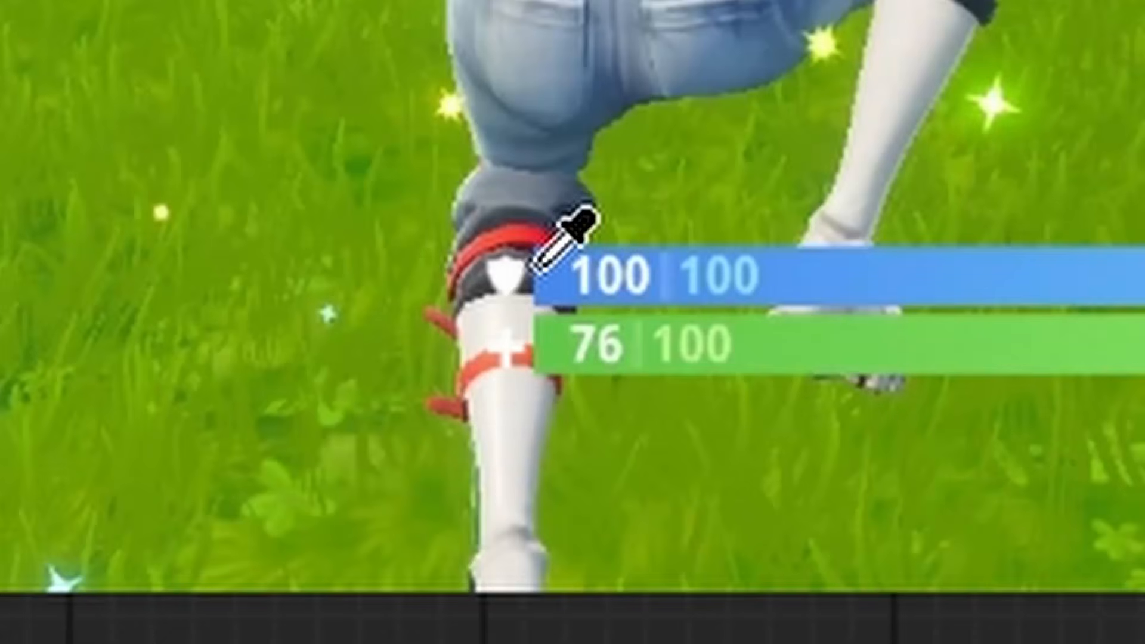
left_click(533, 269)
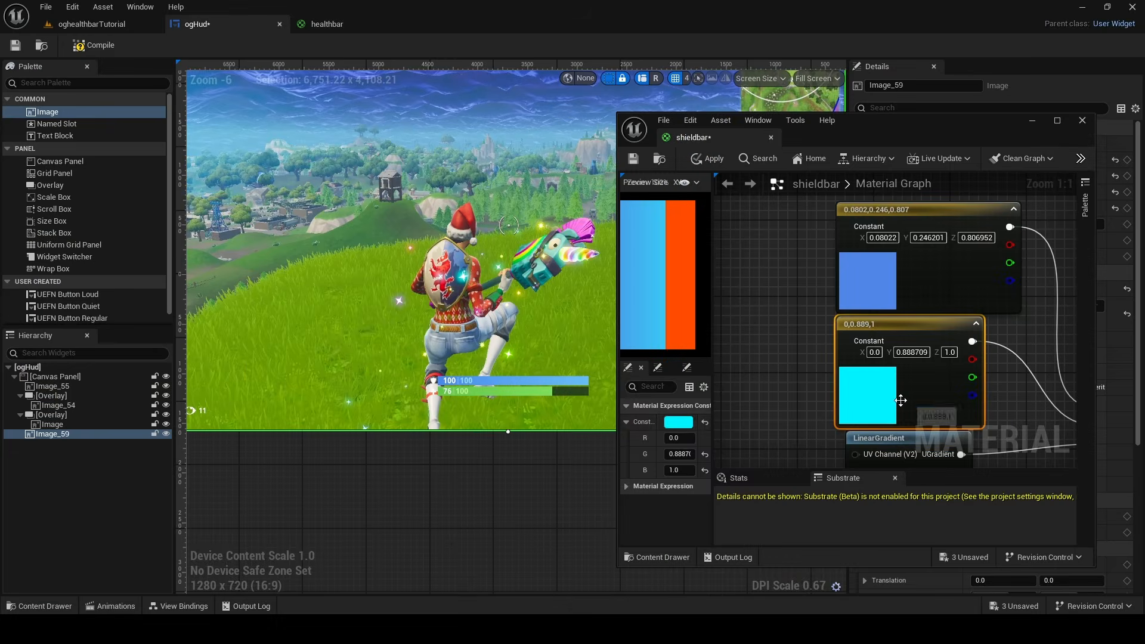
Set the lower color constant to the light blue sampled from the right end of the reference shield bar
left_click(680, 422)
left_click(935, 401)
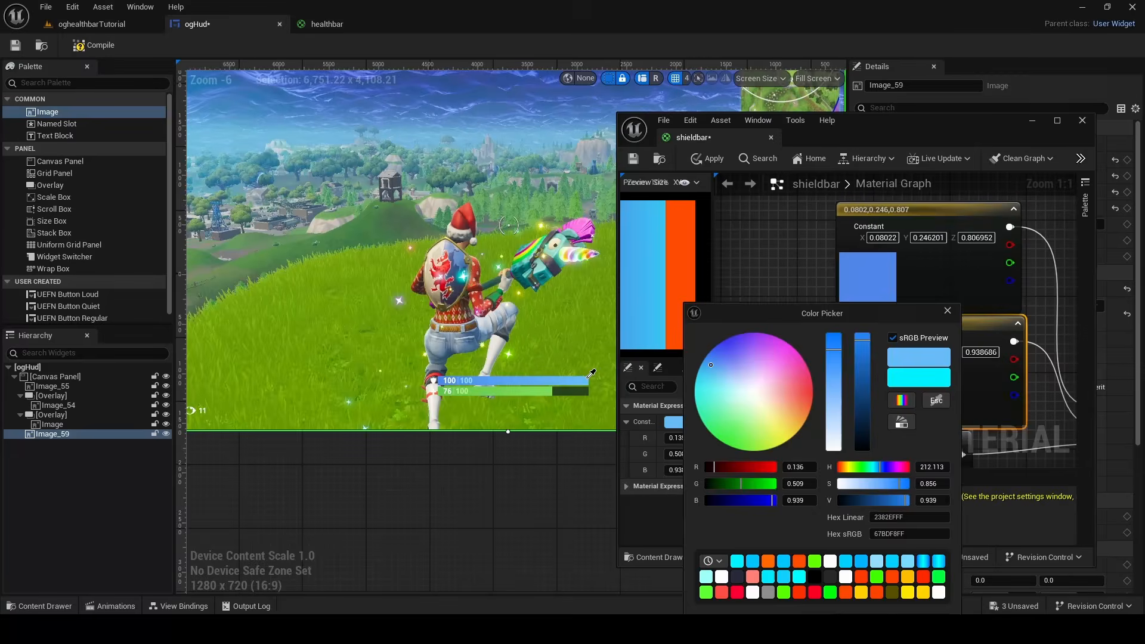
left_click(652, 342)
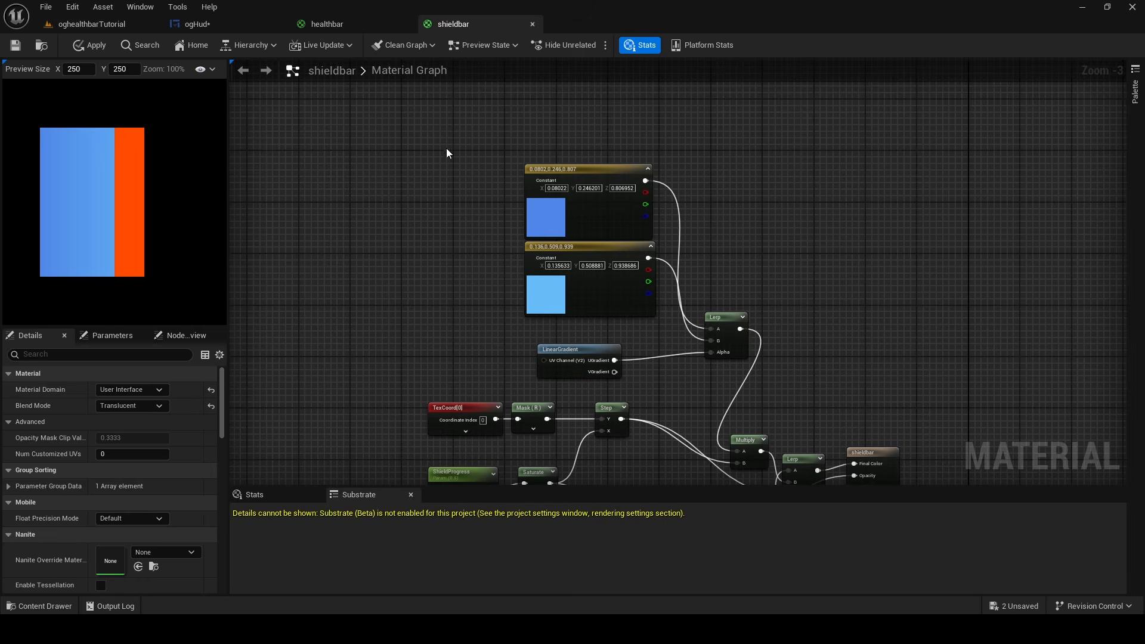
Copy the two color constants, LinearGradient and Lerp from the shieldbar graph and paste them into the healthbar graph
mouse_move(437, 145)
left_mouse_down()
mouse_move(741, 332)
mouse_move(741, 381)
left_mouse_up()
left_click(393, 22)
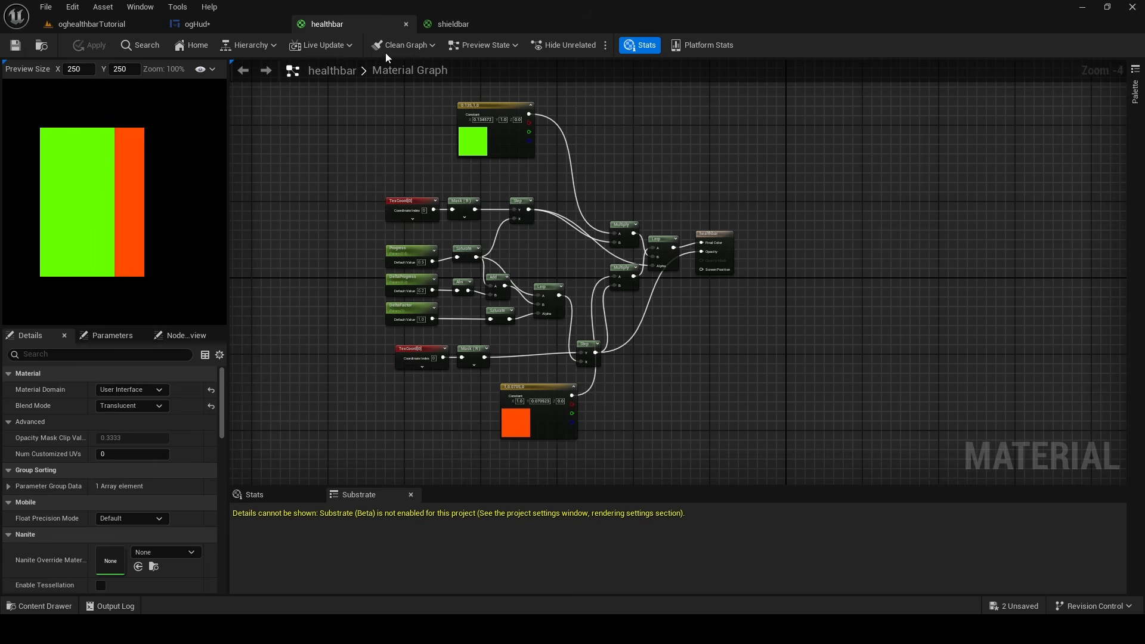
scroll(582, 228, "up", 4)
right_click(584, 181)
left_click(578, 145)
key("ctrl+v")
Delete the green color constant from the healthbar graph and move the pasted gradient nodes into its place
right_click(427, 299)
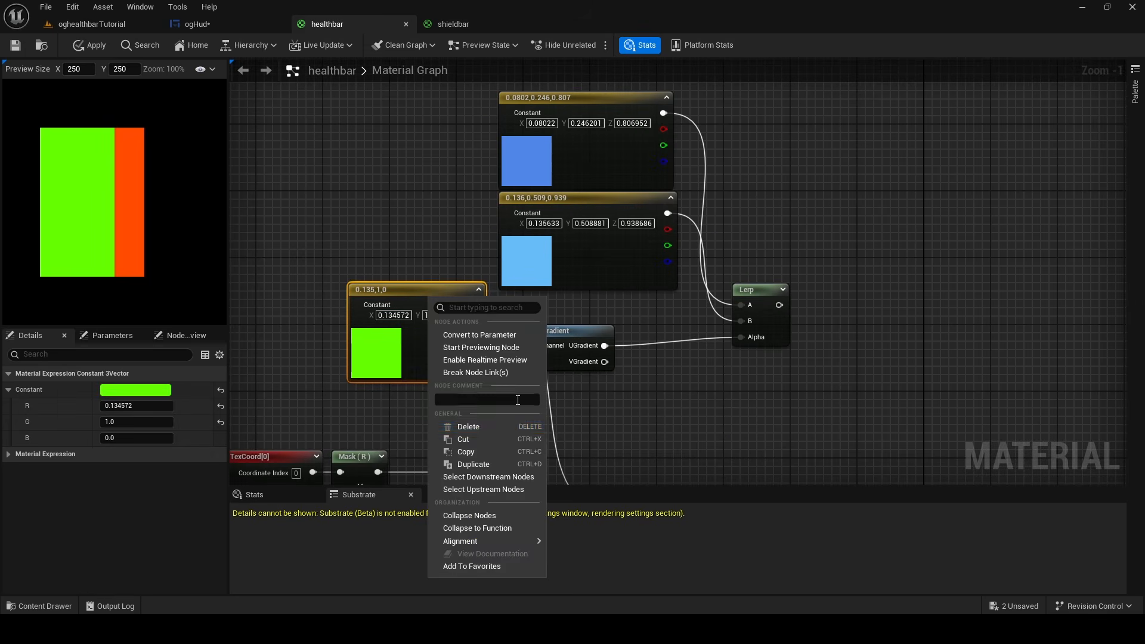
left_click(466, 427)
left_click_drag(826, 399, 536, 125)
left_click_drag(582, 165, 307, 156)
right_click_drag(531, 286, 529, 191)
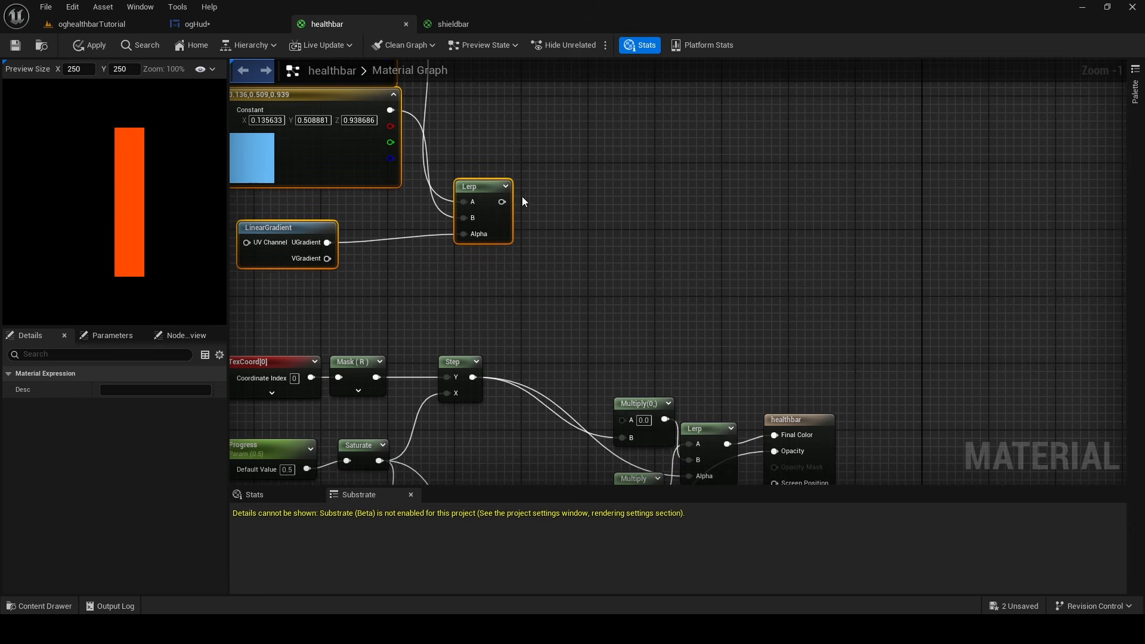
Connect the pasted Lerp's output to the A input of the healthbar graph's upper Multiply node
left_click_drag(502, 202, 621, 415)
left_click(622, 413)
left_click_drag(503, 202, 624, 419)
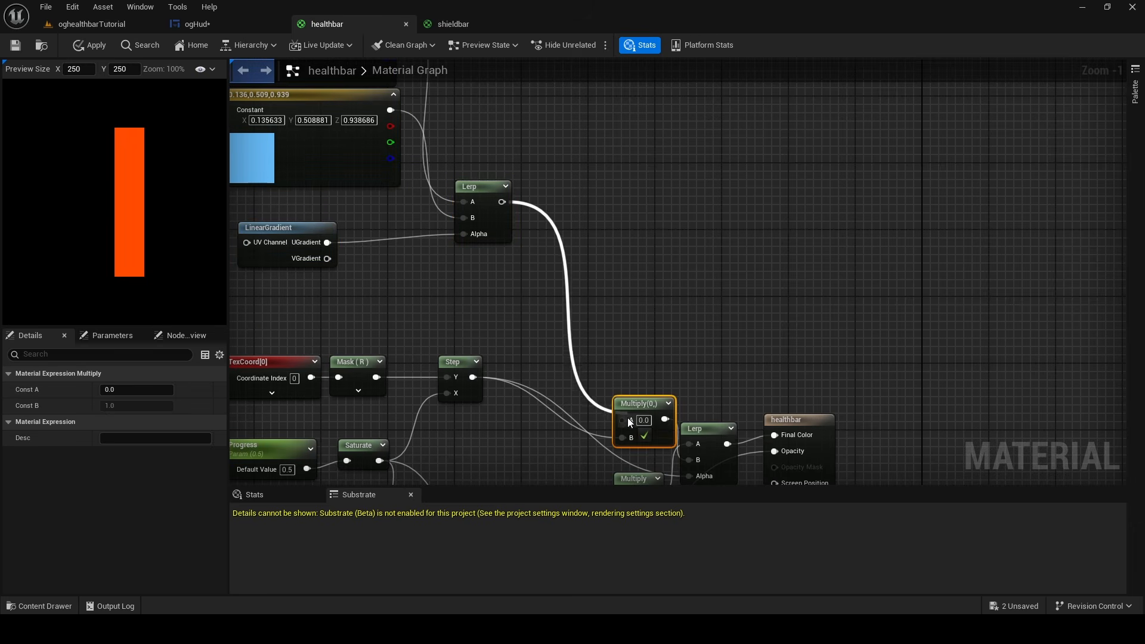
Undock the healthbar material editor into a floating window and bring up the ogHud reference image behind it
left_click(521, 197)
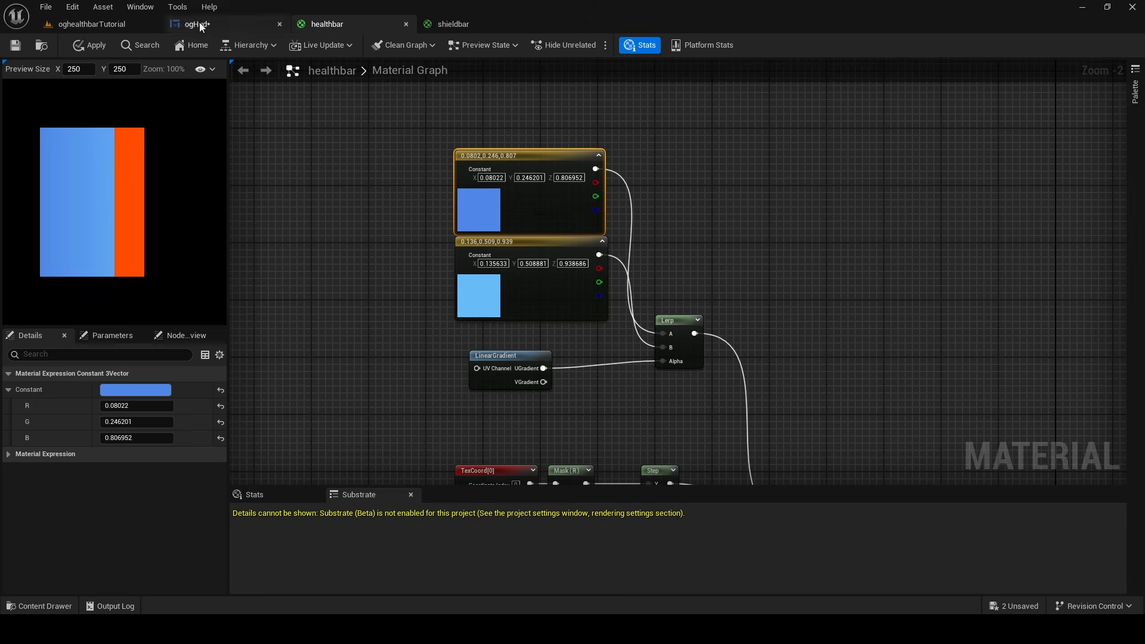
mouse_move(327, 24)
left_mouse_down()
mouse_move(478, 220)
mouse_move(443, 132)
left_mouse_up()
left_click(245, 25)
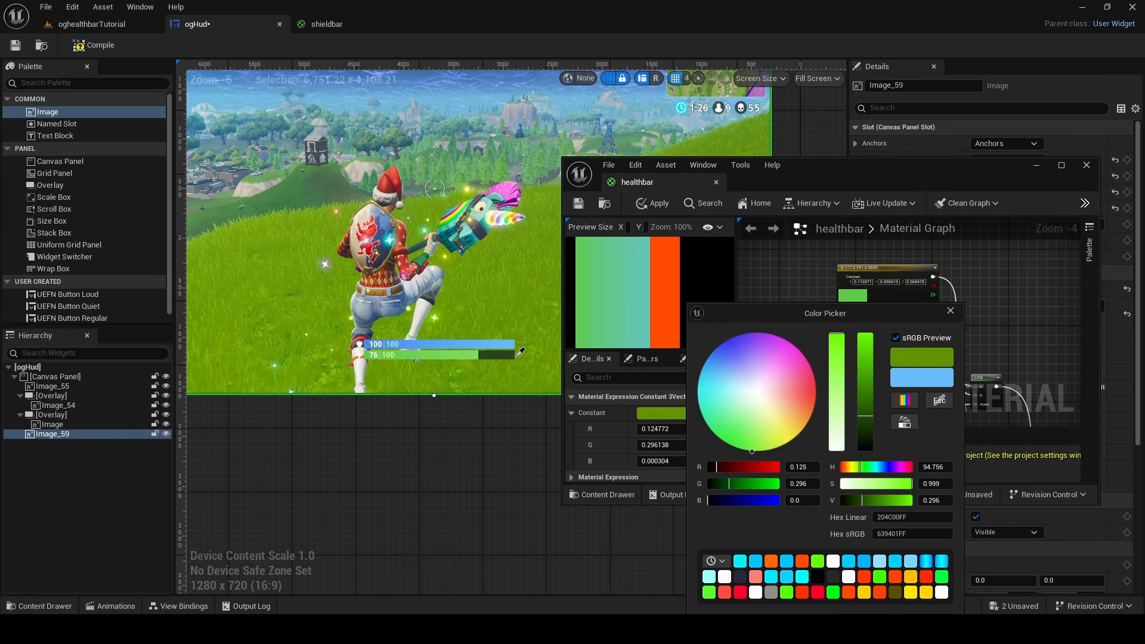
Sample the lower constant's green from the right end of the reference health bar's fill and save healthbar
left_click(478, 354)
left_click(578, 203)
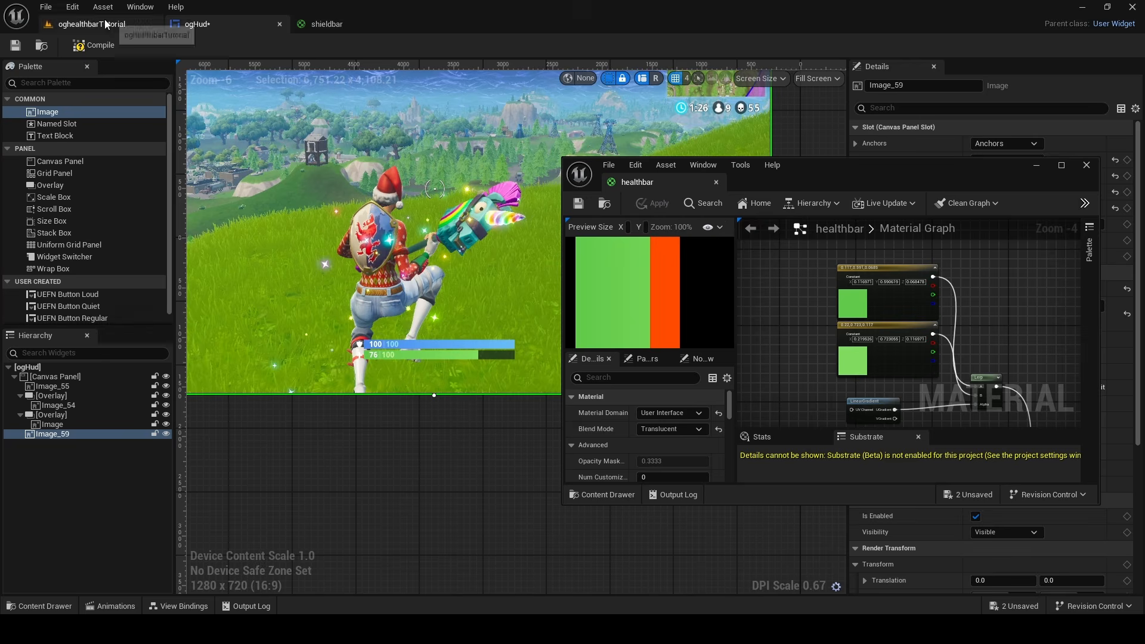
Close the shieldbar and healthbar editors and delete the large gameplay reference image beside the ogHud canvas
left_click(350, 25)
left_click(127, 25)
left_click(196, 24)
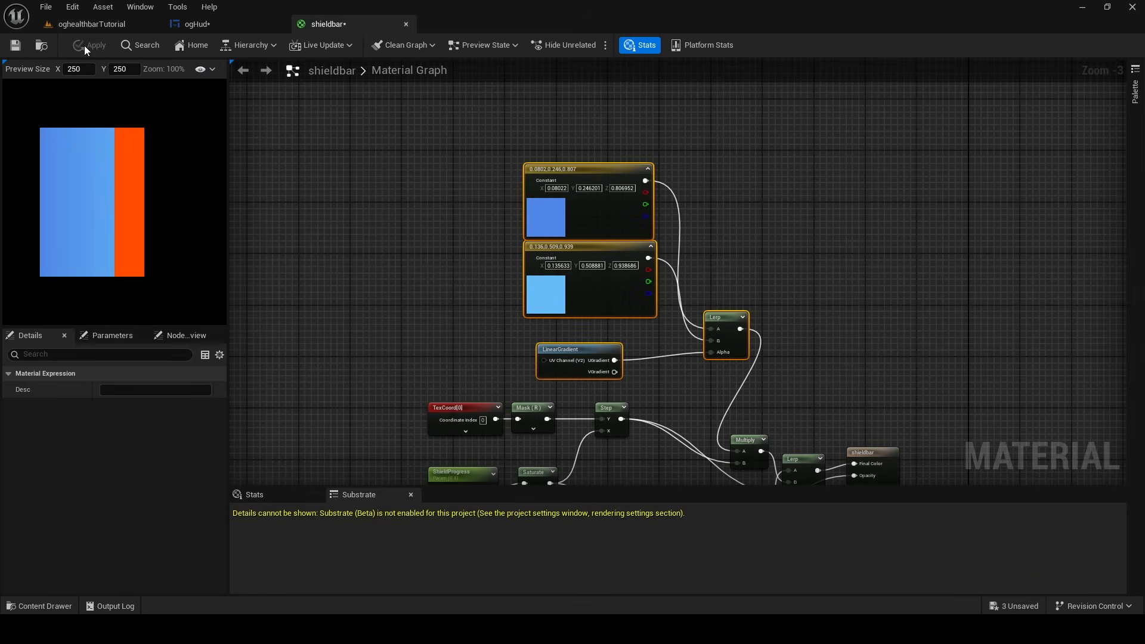
left_click(15, 46)
left_click(198, 24)
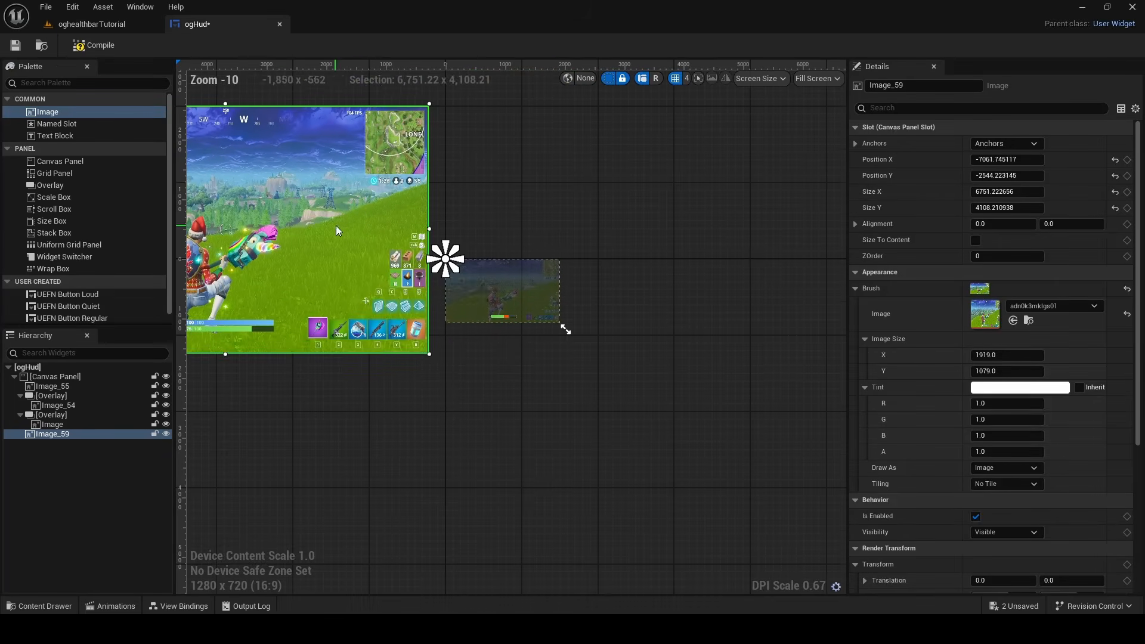
right_click(366, 248)
left_click(457, 325)
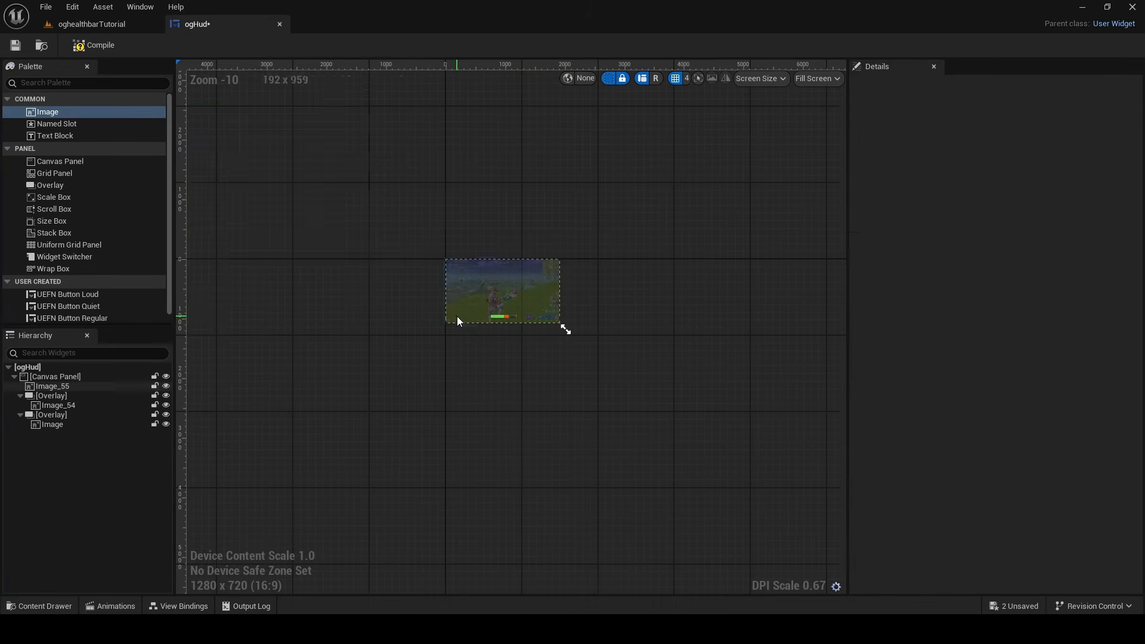
Select each of the two bar images on the ogHud canvas to check its brush material
scroll(505, 305, "up", 16)
left_click(438, 333)
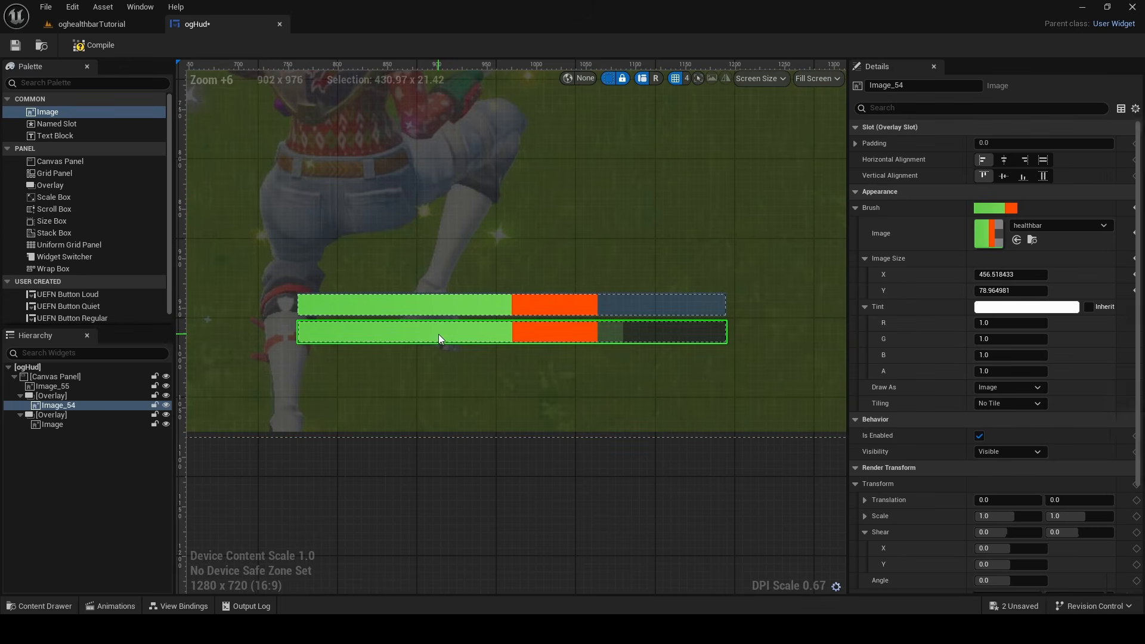
left_click(449, 299)
left_click(449, 339)
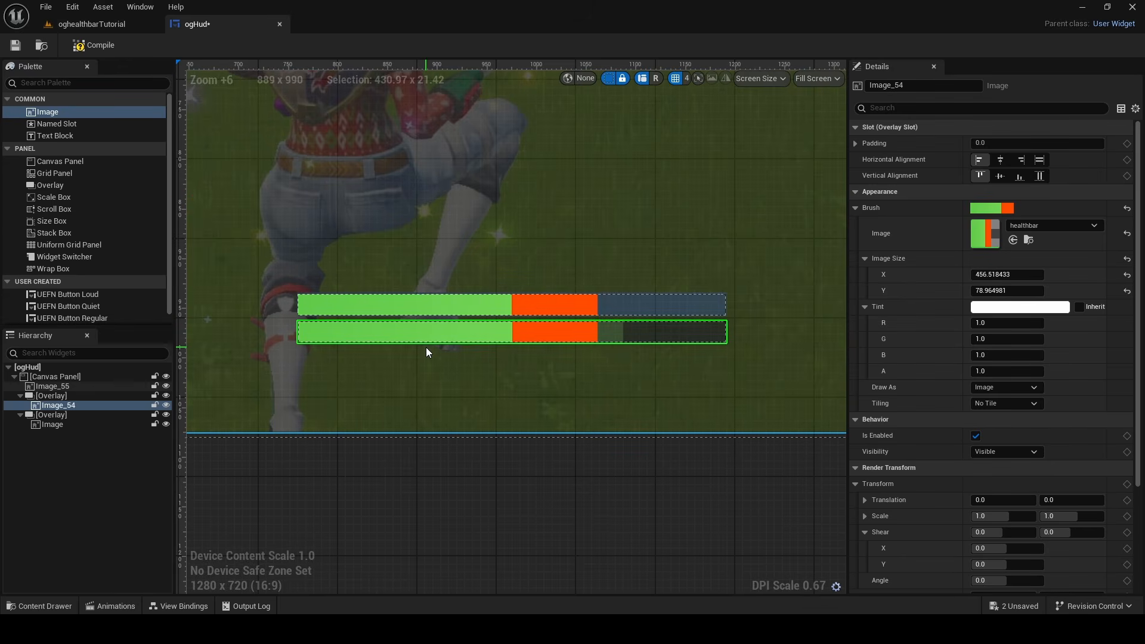
Assign the shieldbar material as the brush image of the upper bar on the canvas and save ogHud
left_click(446, 312)
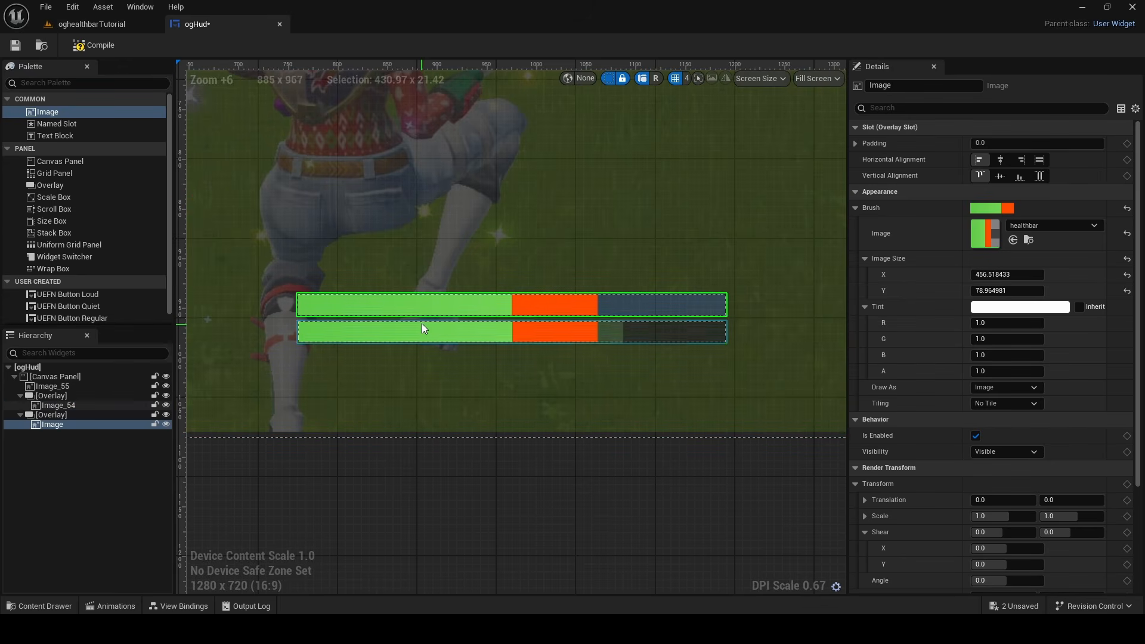
left_click(1017, 225)
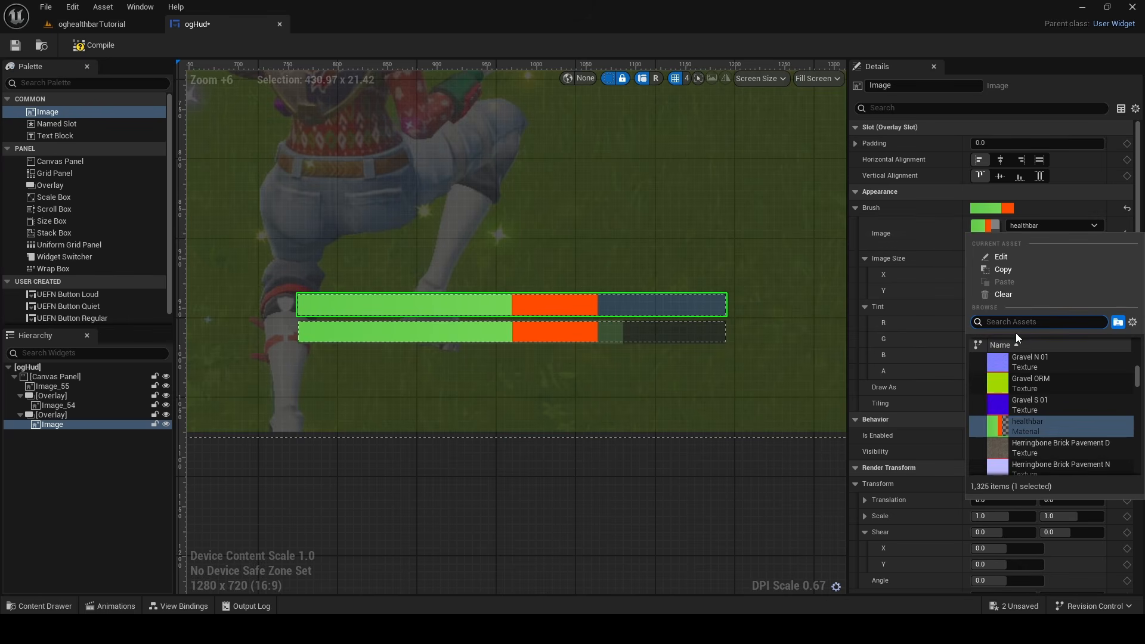
type("shield")
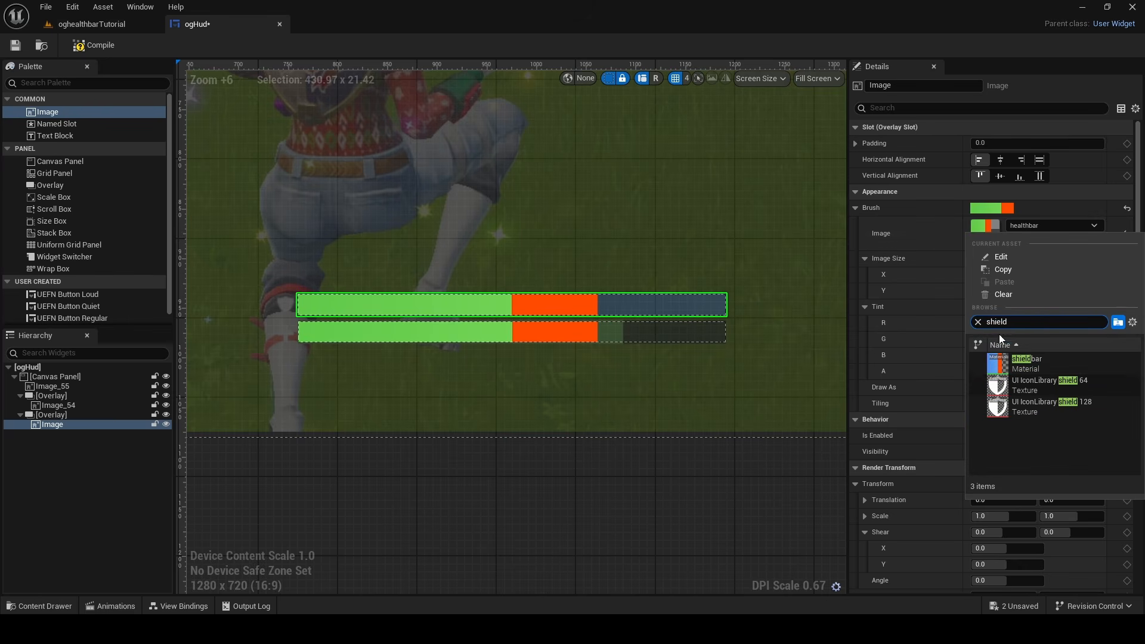
left_click(1027, 361)
scroll(509, 357, "down", 1)
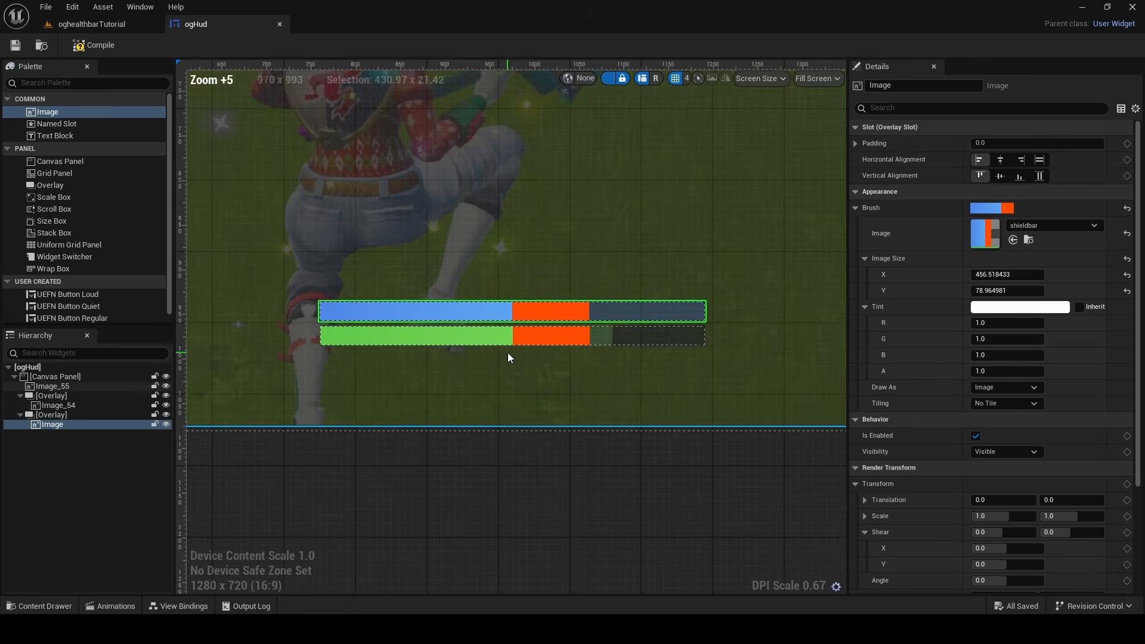
Examine the fill gradients and orange segments of the two bars against the background reference at several zoom levels
scroll(508, 356, "up", 5)
left_click(414, 305)
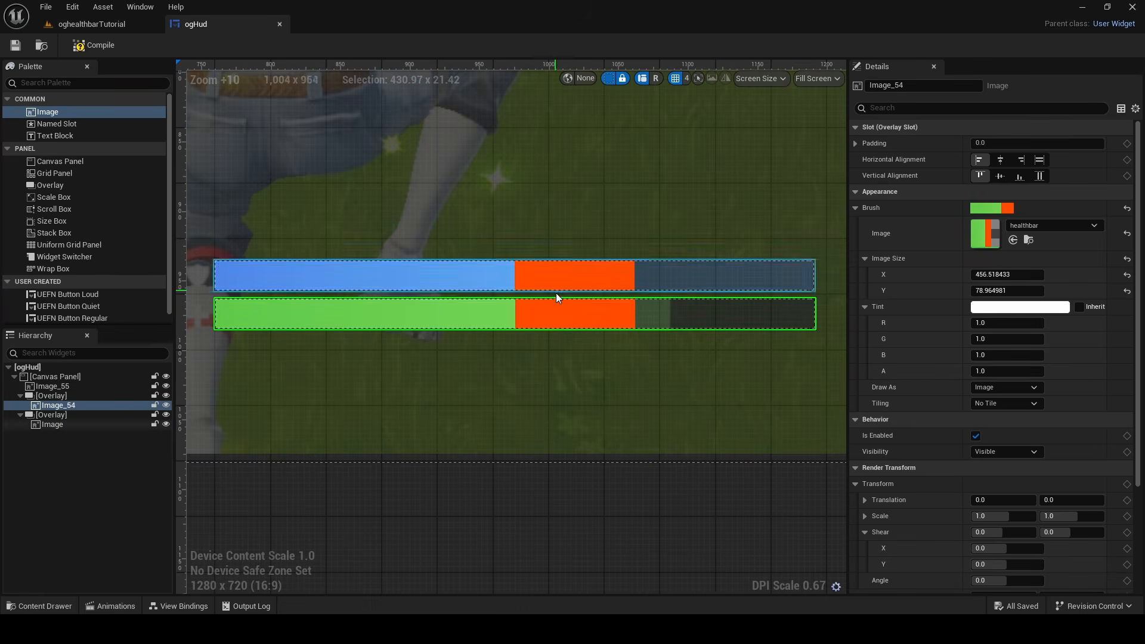
left_click(570, 522)
scroll(583, 465, "down", 6)
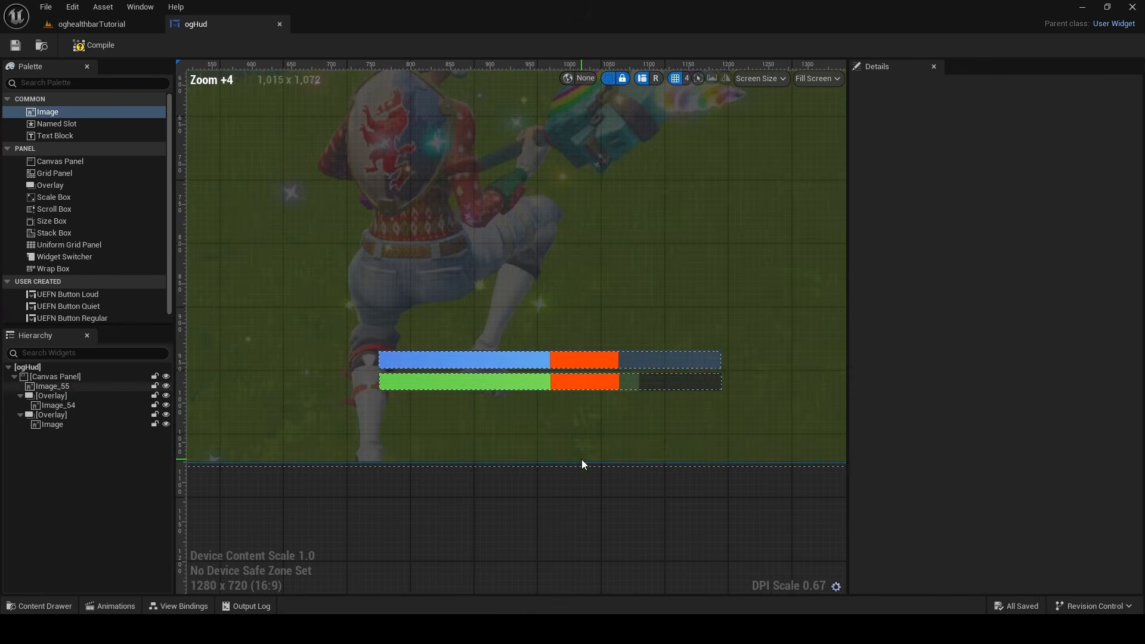
scroll(596, 347, "up", 9)
scroll(553, 352, "down", 4)
left_click(604, 362)
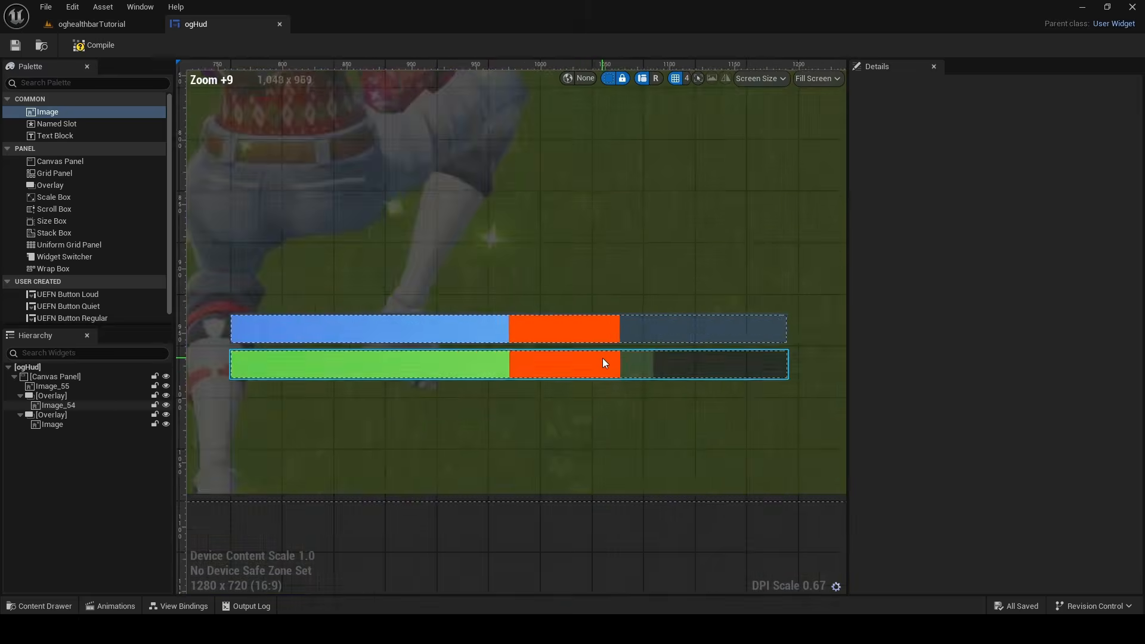
scroll(588, 382, "down", 11)
scroll(563, 474, "up", 3)
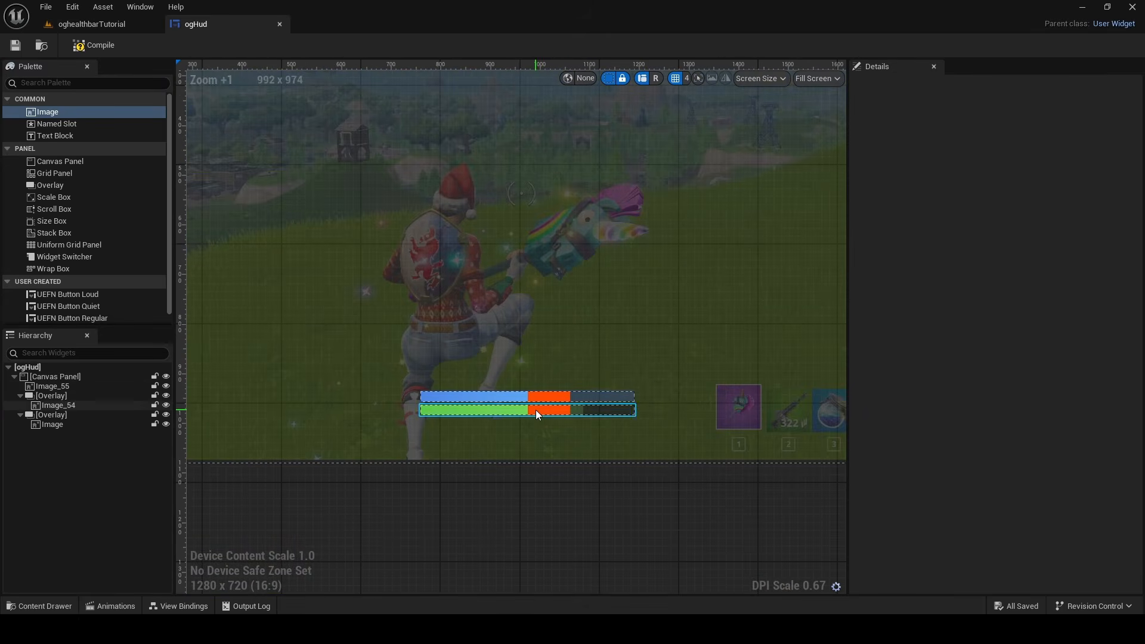
left_click(535, 409)
scroll(528, 406, "up", 8)
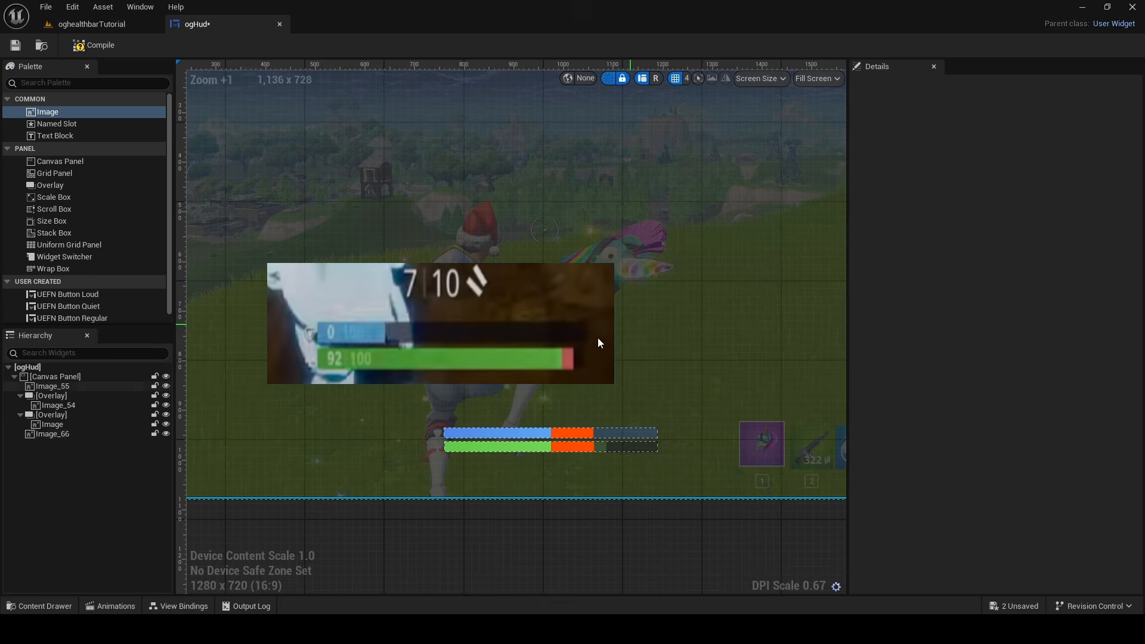
Place the gameplay bar screenshot above the bars at 580, 524, about 699 by 244, and float the healthbar material editor beside it
left_click_drag(362, 299, 449, 257)
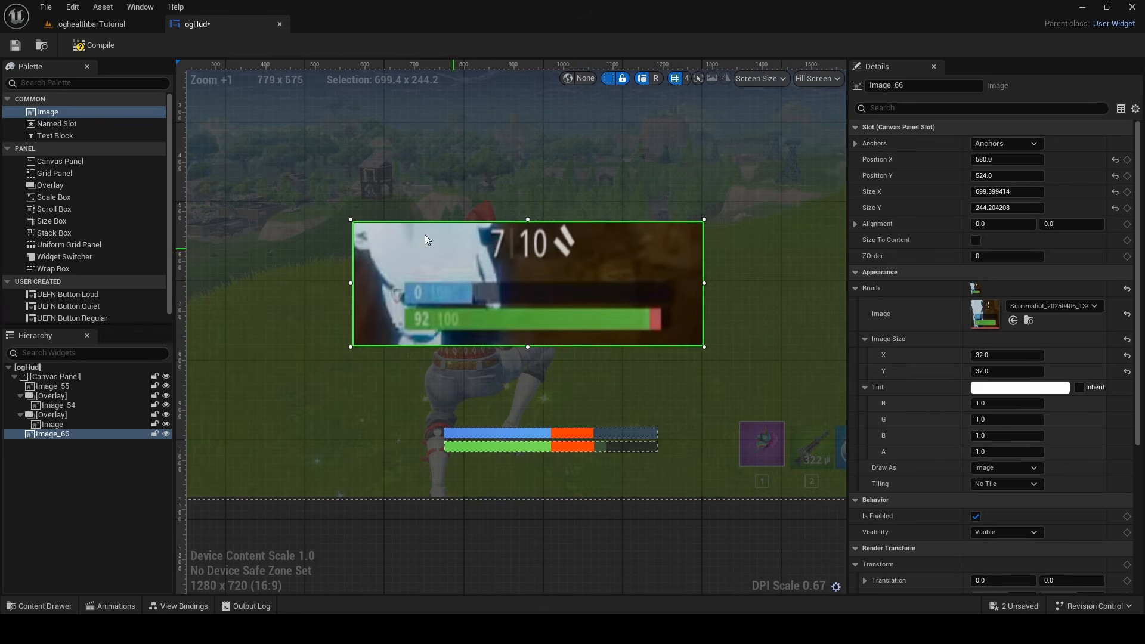
left_click(120, 26)
left_click(196, 24)
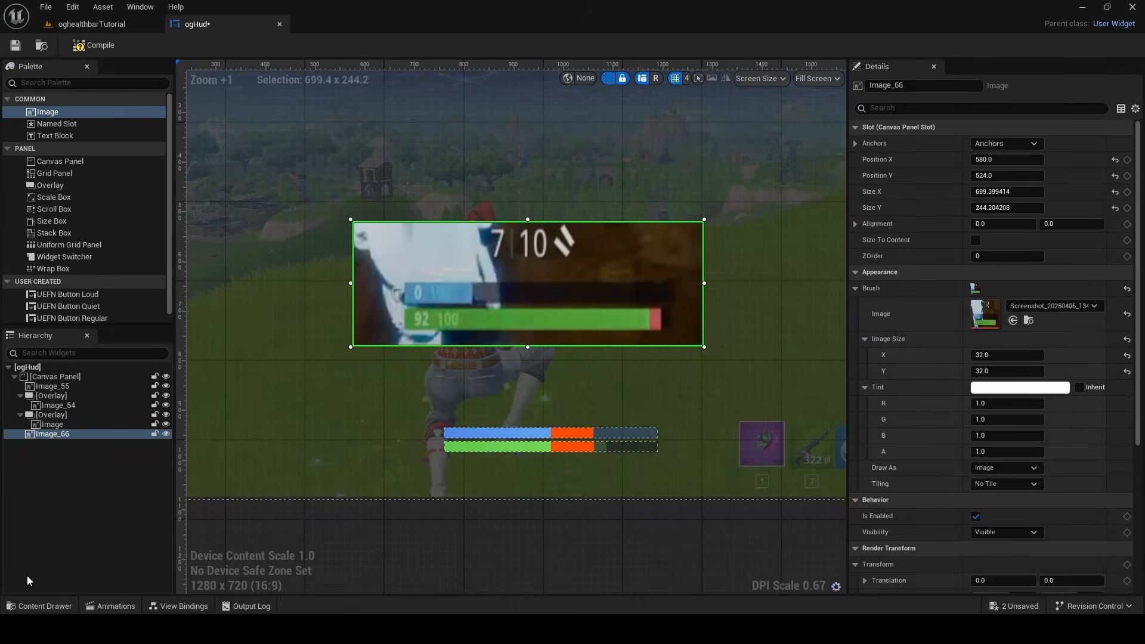
left_click(40, 606)
double_click(338, 459)
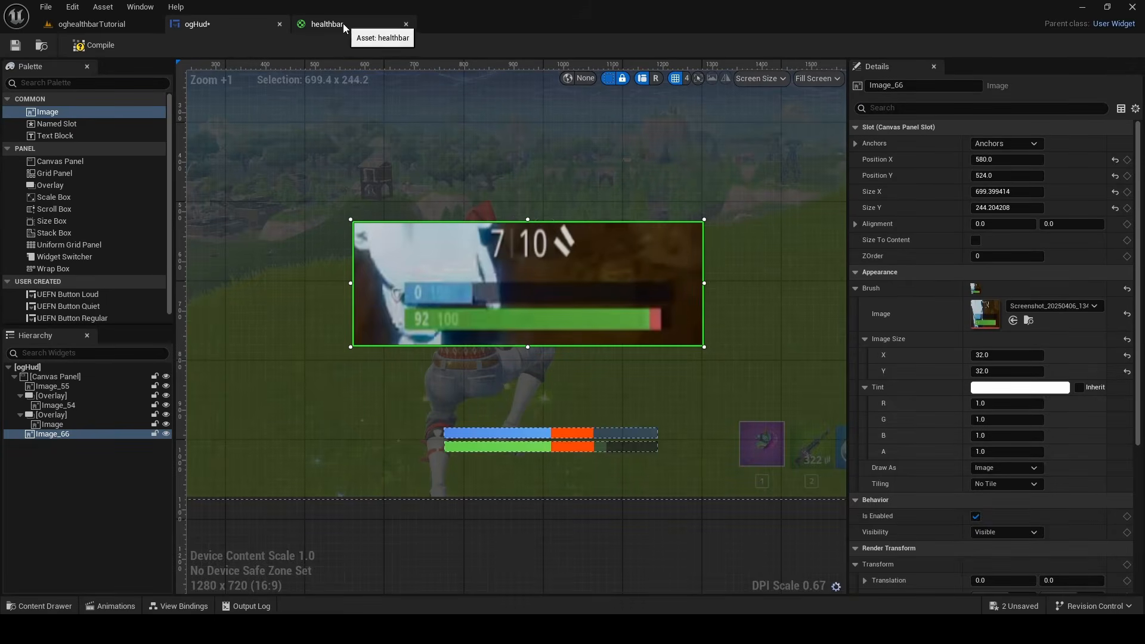
left_click_drag(343, 24, 635, 167)
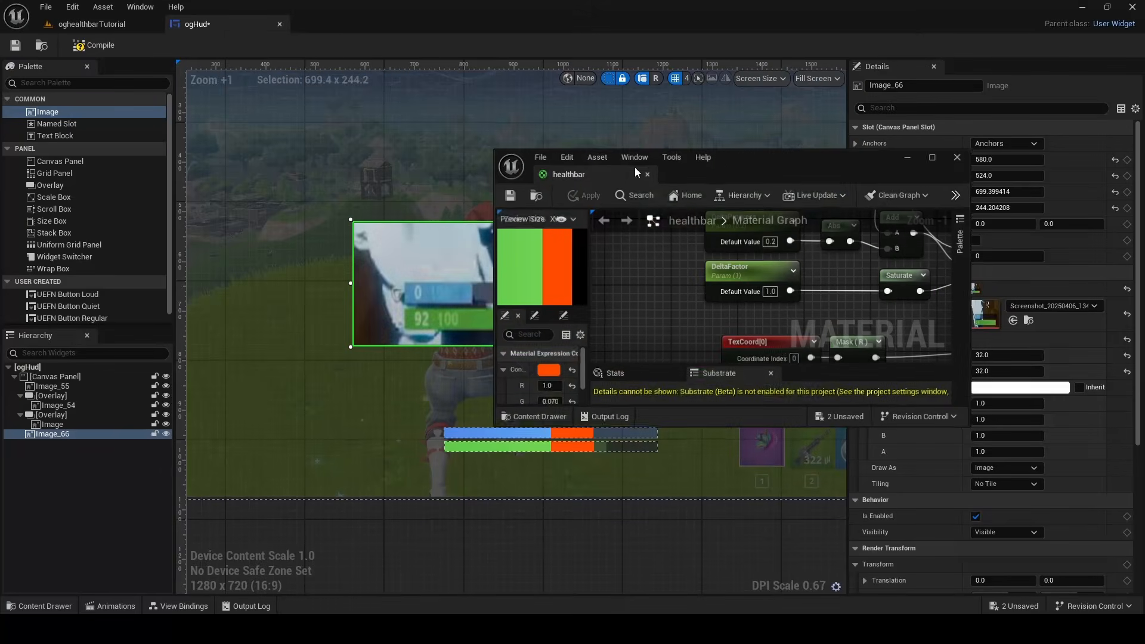
left_click_drag(718, 160, 965, 133)
Sample the healthbar's orange constant from the red end of the reference health bar, brighten it to value 0.76, and save healthbar
left_click(783, 343)
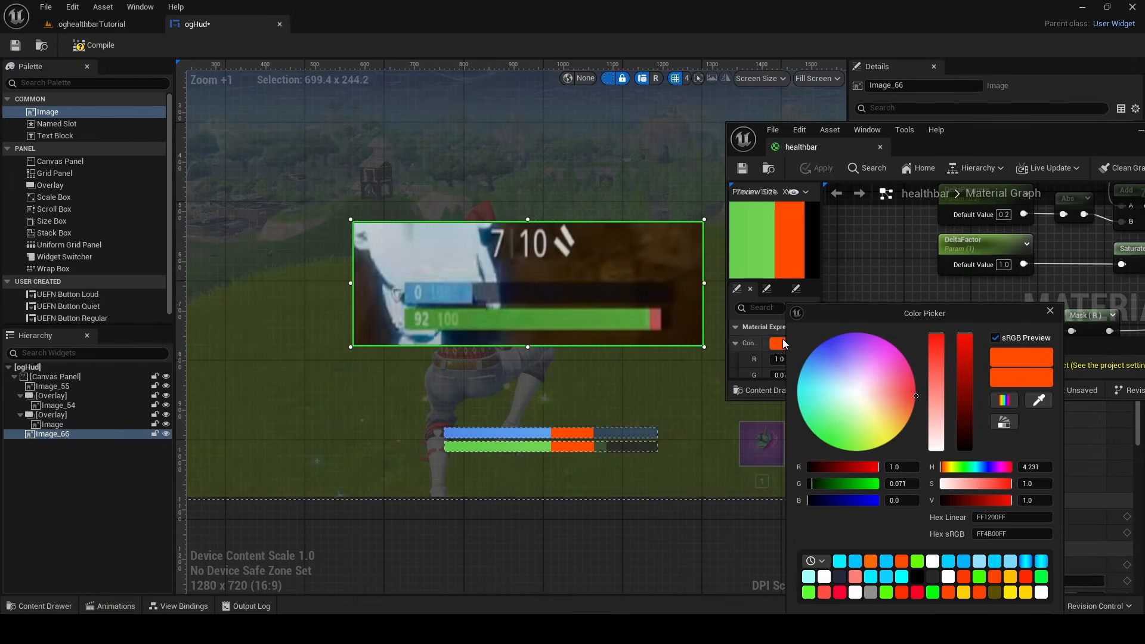
left_click(1049, 399)
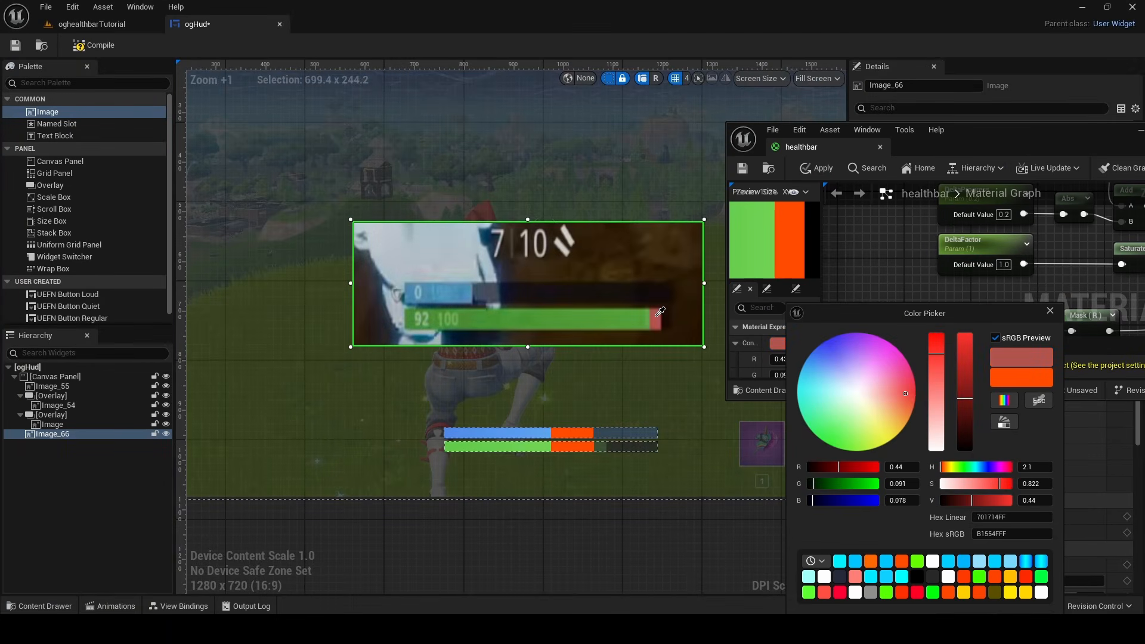
left_click(655, 320)
left_click(778, 342)
left_click_drag(962, 392, 961, 370)
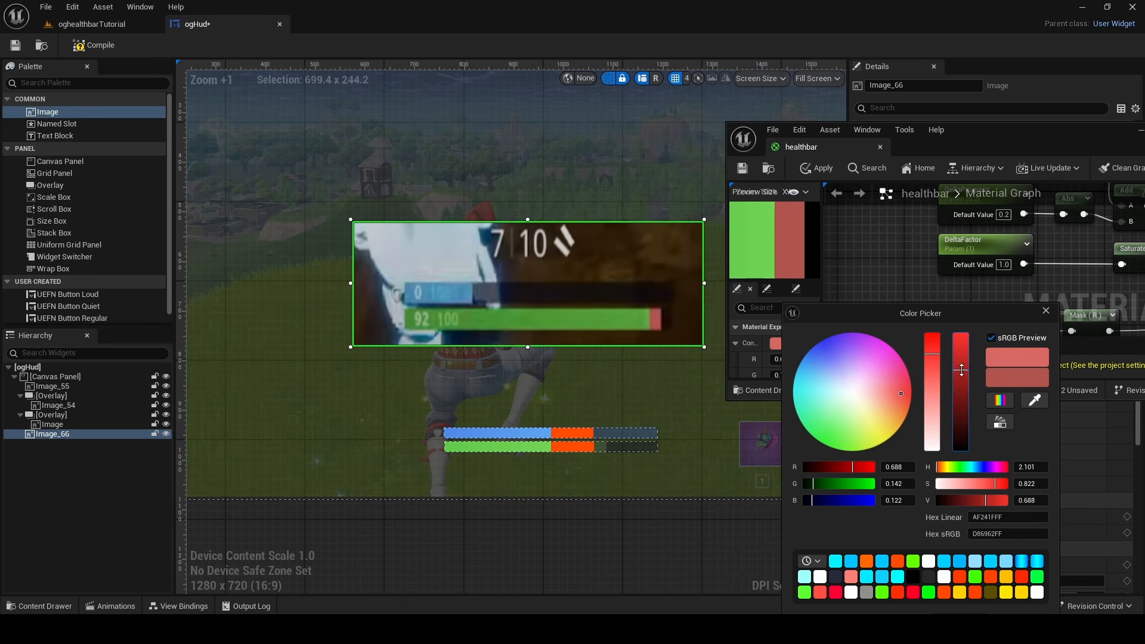
left_click_drag(934, 313, 868, 176)
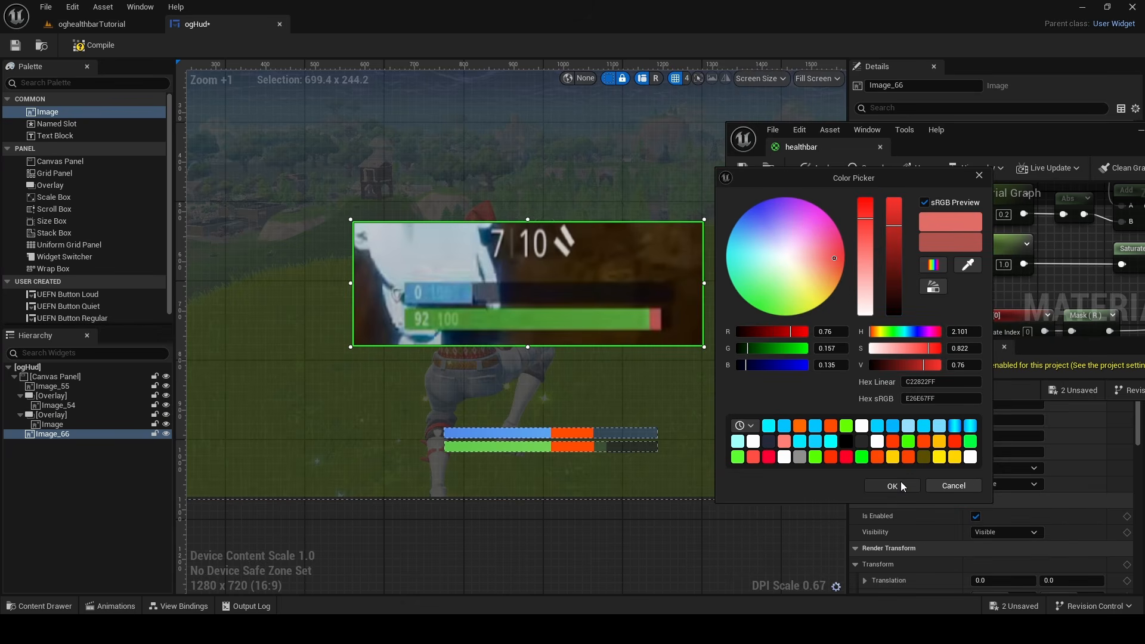
left_click(893, 486)
left_click(740, 172)
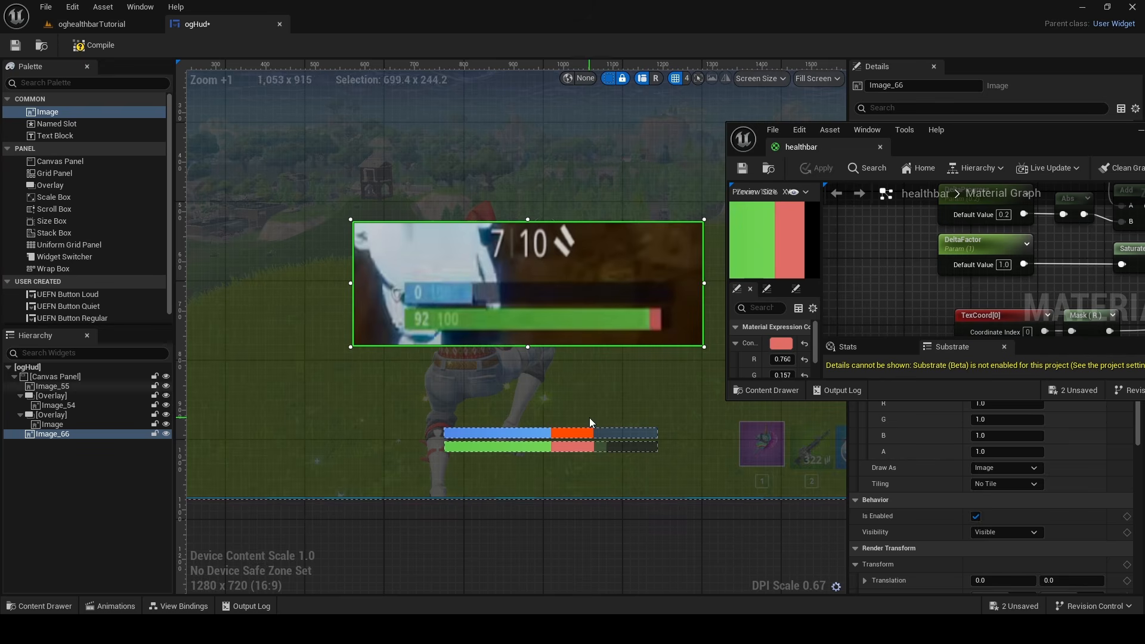
Open the shieldbar material, close the healthbar editor, and float shieldbar over the ogHud canvas with its orange constant selected
left_click(38, 606)
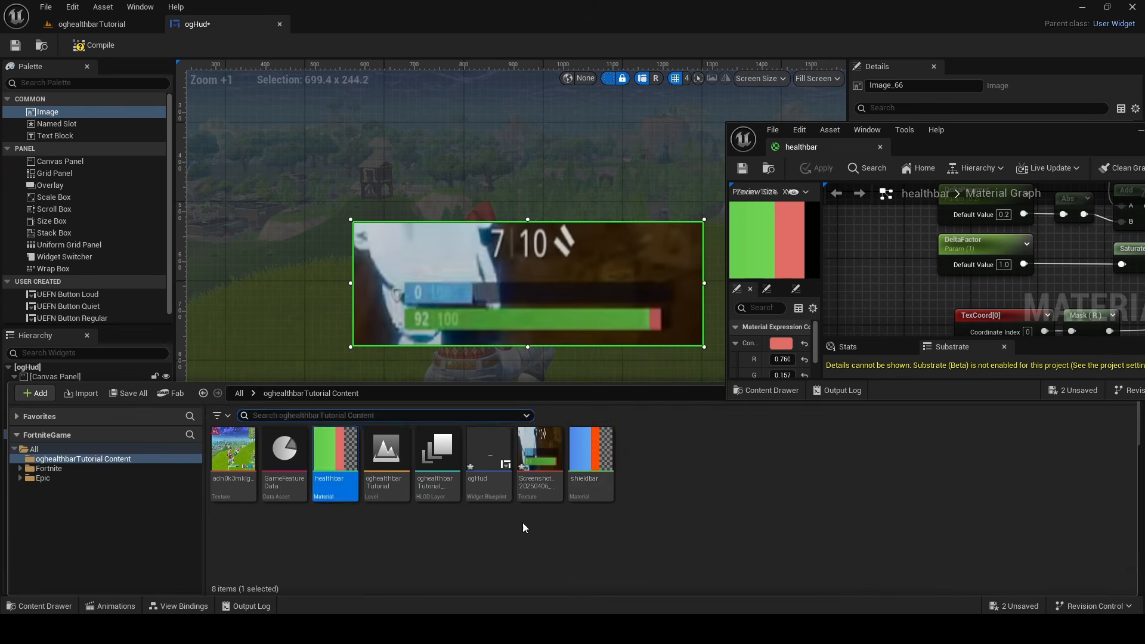
left_click(572, 468)
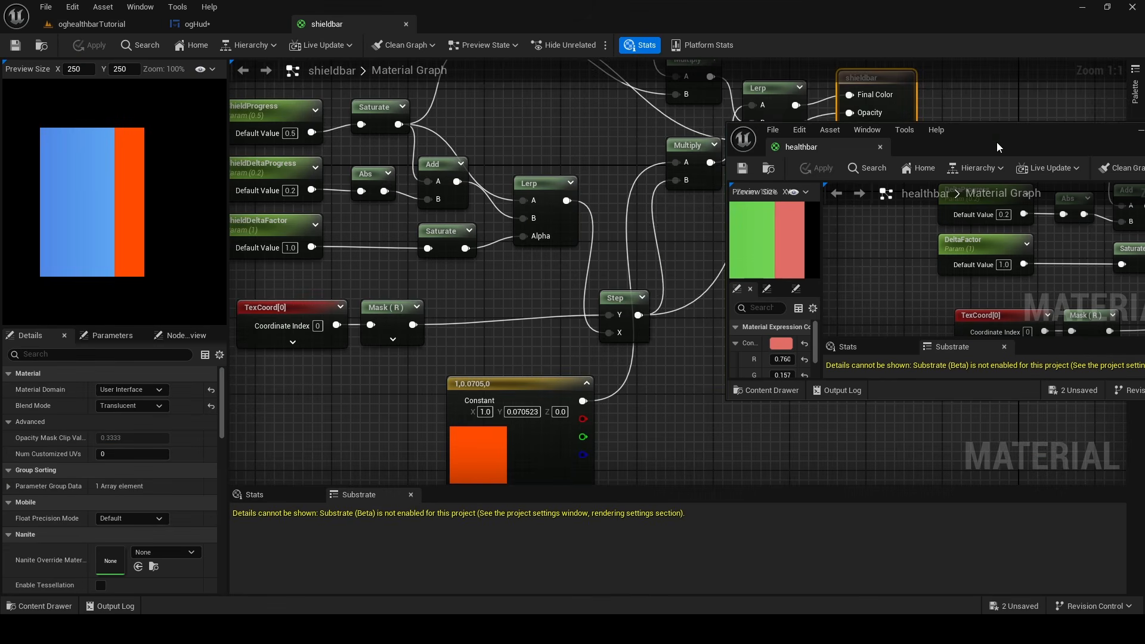
left_click_drag(1112, 138, 810, 127)
left_click(889, 120)
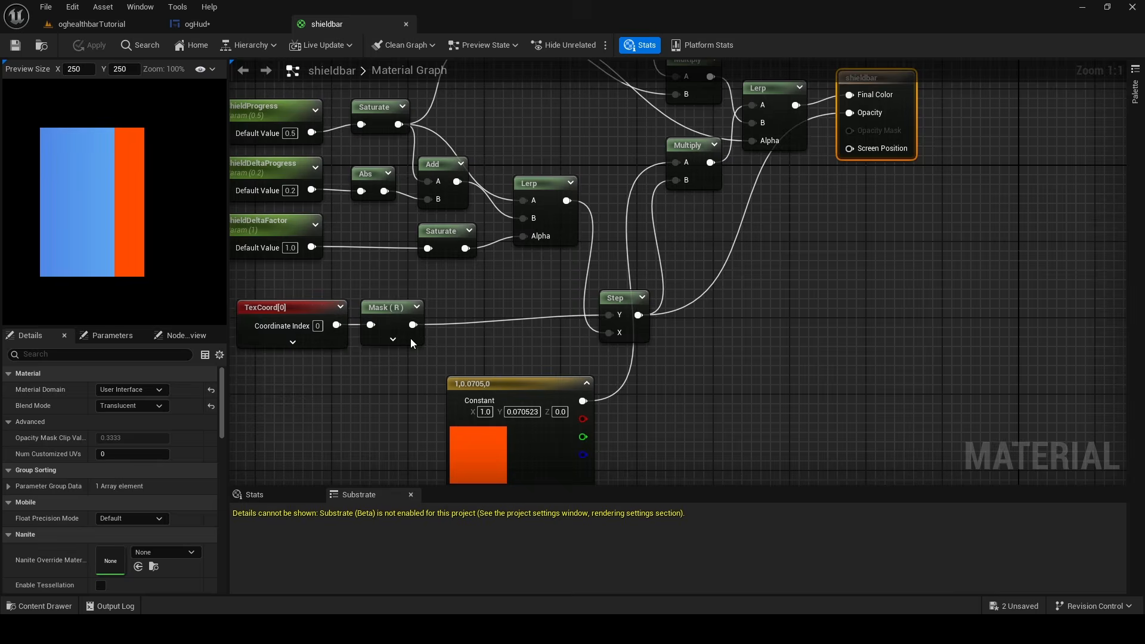
double_click(367, 5)
left_click(852, 285)
Recolor the shieldbar's orange constant with the light blue sampled from the end of the reference shield fill and brighten it
left_click(636, 390)
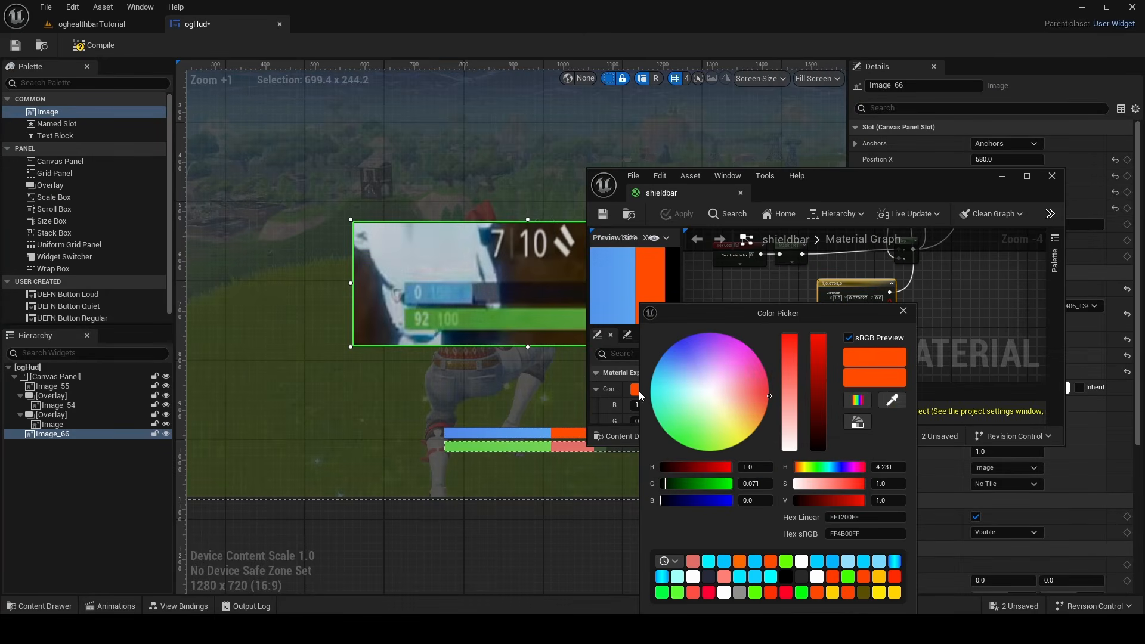
left_click(892, 400)
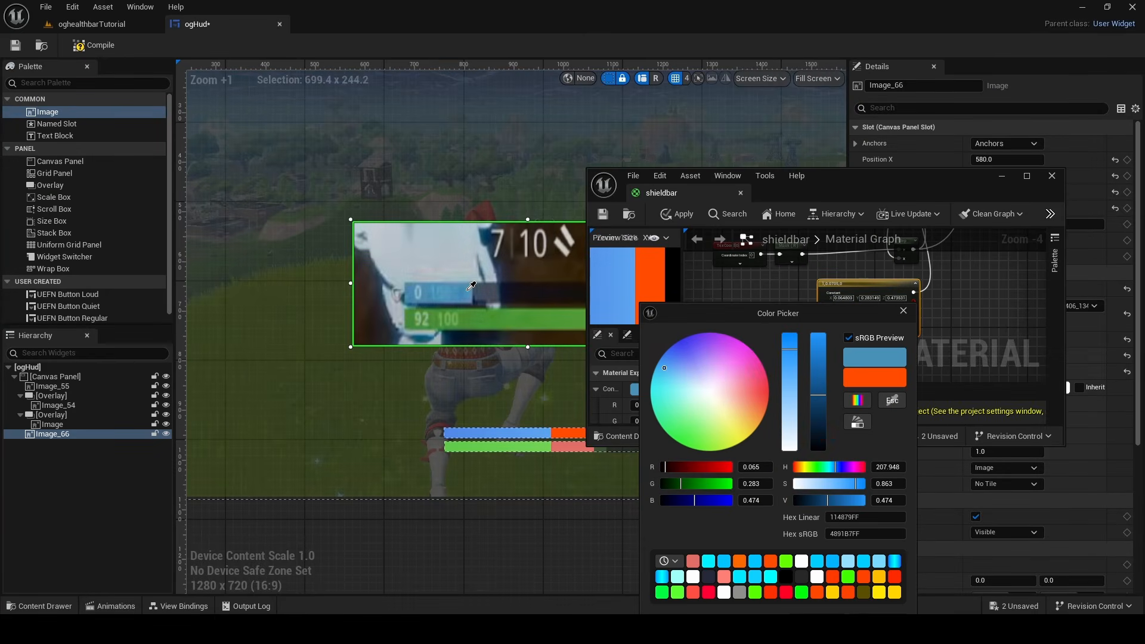
left_click(468, 291)
left_click(645, 391)
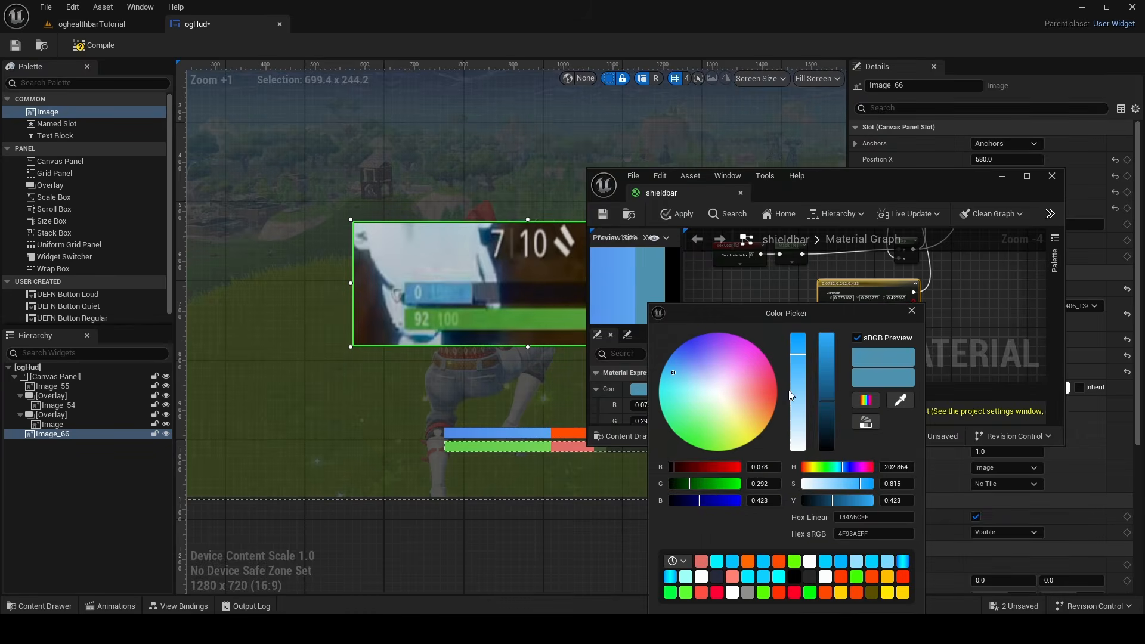
left_click(536, 388)
Delete the gameplay bar screenshot from the ogHud canvas
right_click(585, 328)
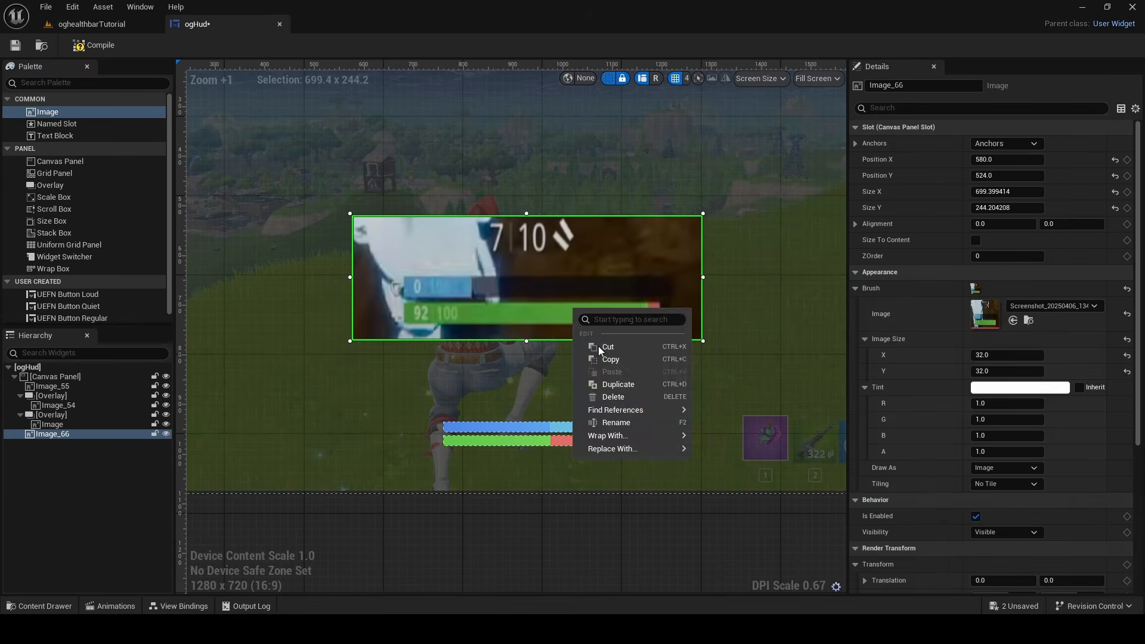
left_click(613, 397)
scroll(382, 304, "up", 13)
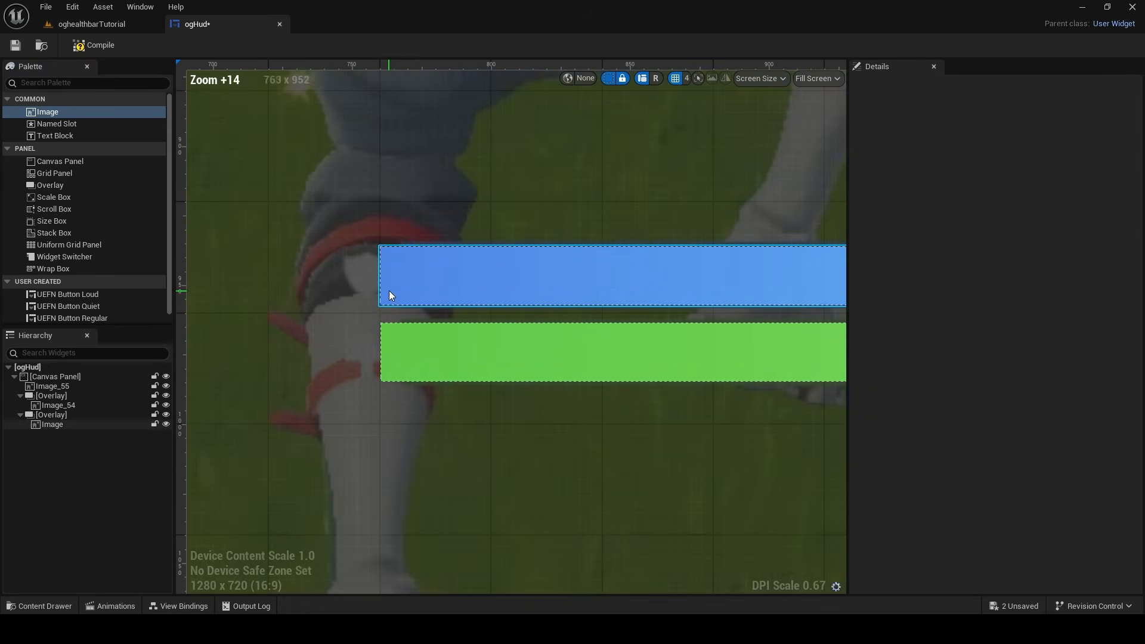
scroll(400, 277, "down", 3)
Select both bar images together and try to move them toward the reference bars' right ends
left_click(441, 282)
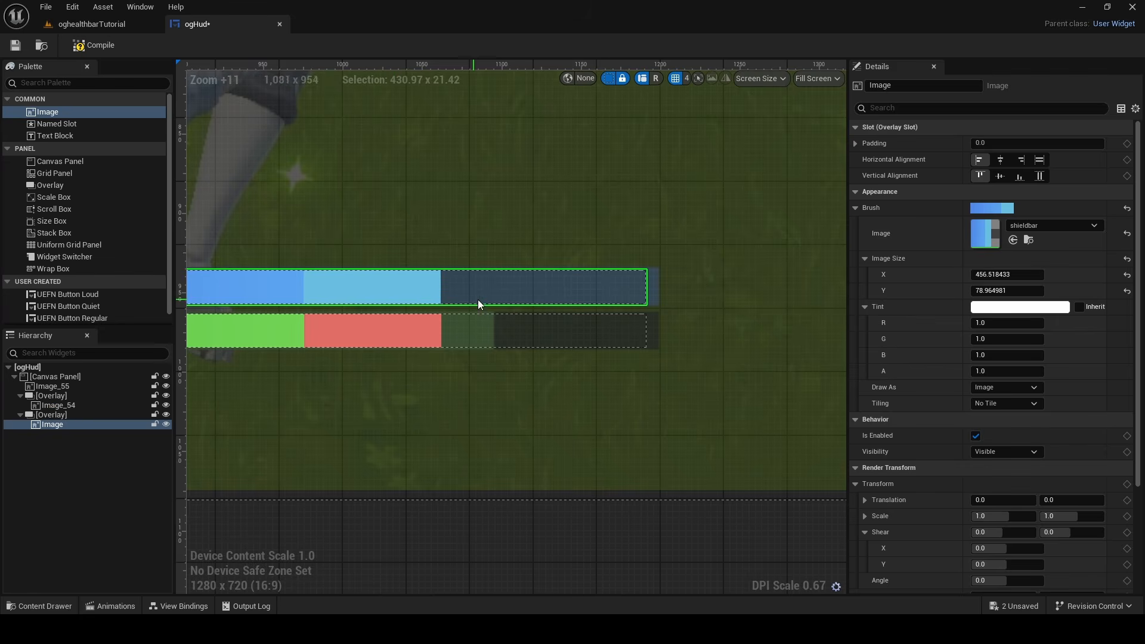
left_click(588, 330)
left_click(589, 285, "ctrl")
scroll(602, 282, "up", 5)
right_click_drag(617, 279, 349, 282)
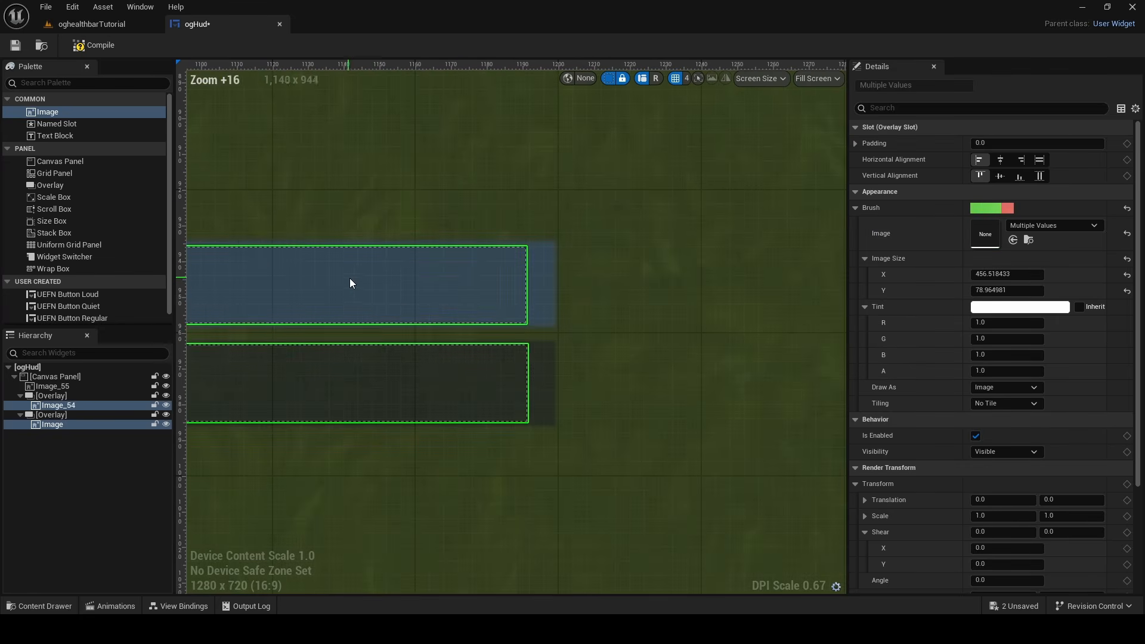
left_click_drag(464, 288, 463, 289)
scroll(470, 294, "down", 5)
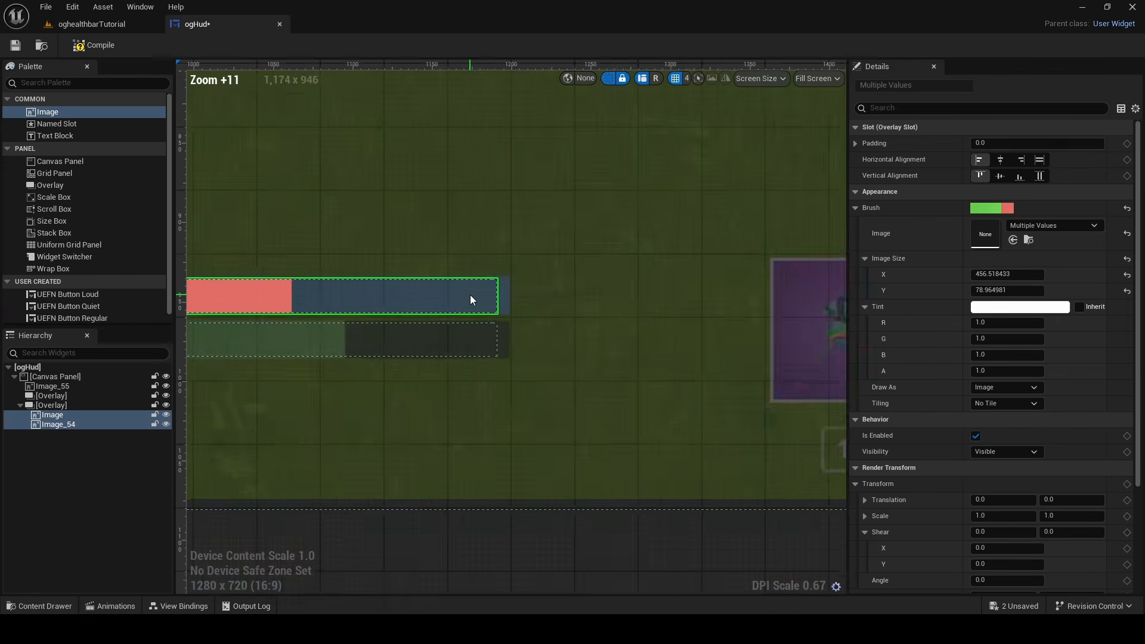
Narrow the lower overlay to a width of about 427 by pulling its left edge in line with the upper bar
right_click_drag(470, 294, 571, 354)
left_click_drag(561, 356, 535, 404)
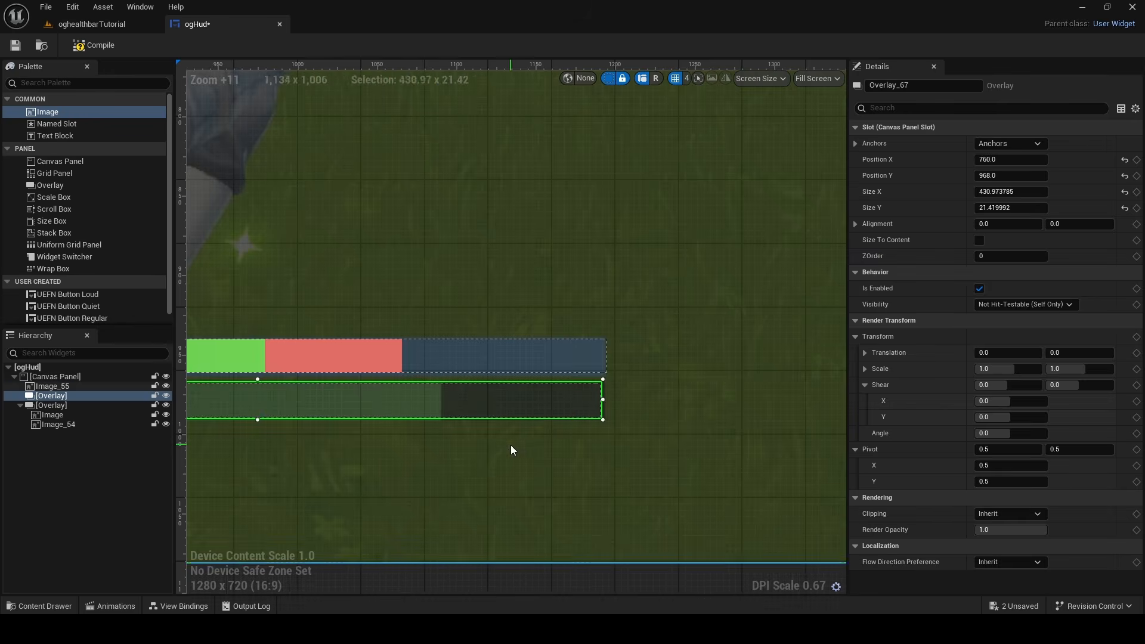
left_click(511, 445)
scroll(510, 444, "down", 5)
right_click_drag(521, 292, 615, 220)
scroll(615, 219, "down", 2)
left_click(507, 417)
scroll(420, 322, "up", 4)
left_click(337, 311)
scroll(338, 312, "up", 6)
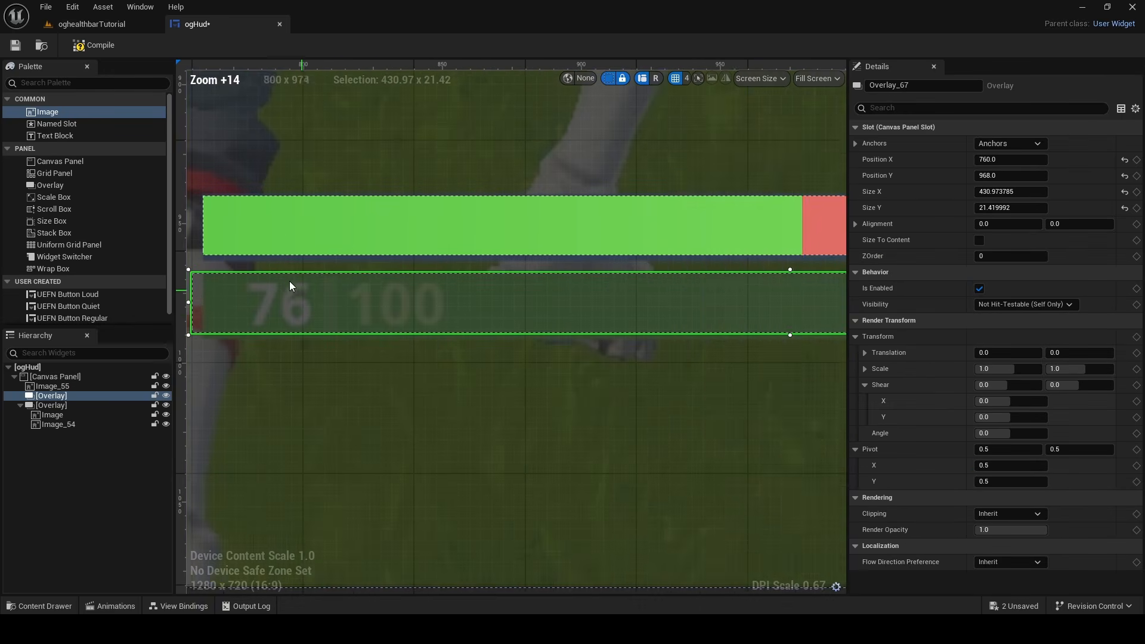
right_click_drag(289, 281, 377, 315)
left_click_drag(361, 315, 376, 316)
Reparent the bar images into separate overlays, with the shieldbar image in the upper one and the healthbar image in the lower one
left_click(456, 243)
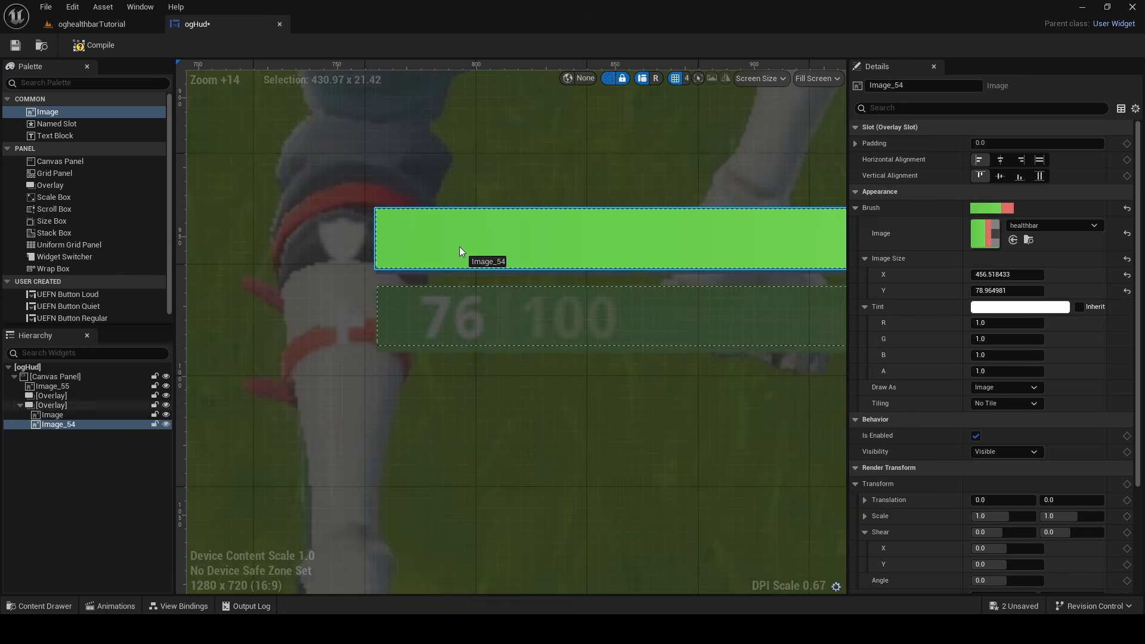
scroll(442, 322, "down", 9)
left_click(441, 324)
mouse_move(57, 414)
left_mouse_down()
mouse_move(76, 413)
mouse_move(59, 394)
left_mouse_up()
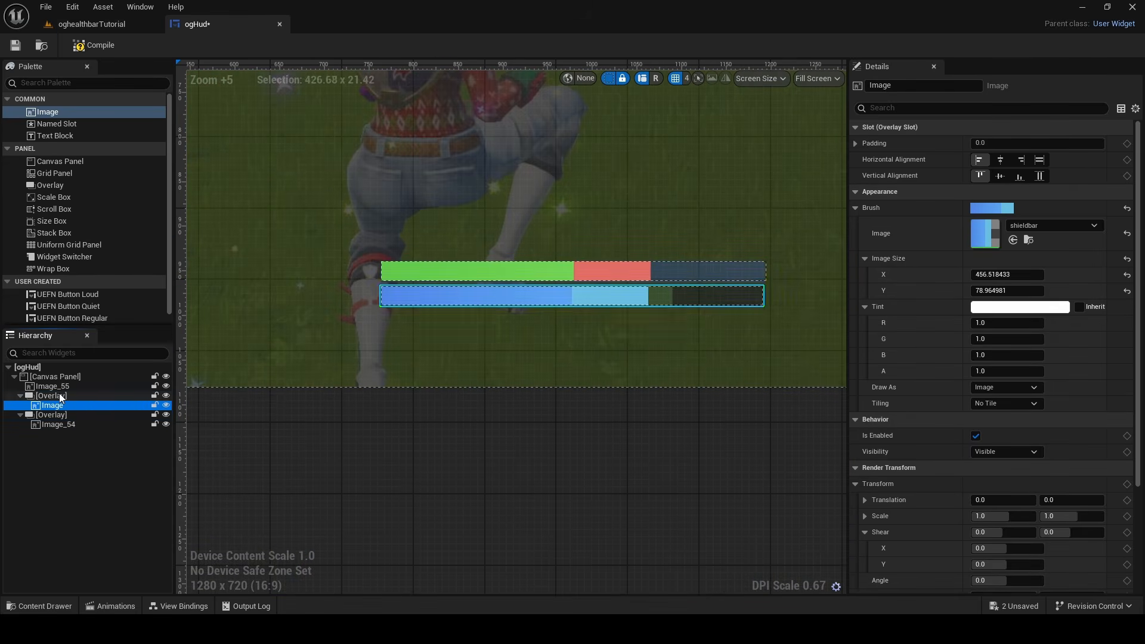
left_click(453, 248)
left_click(610, 297)
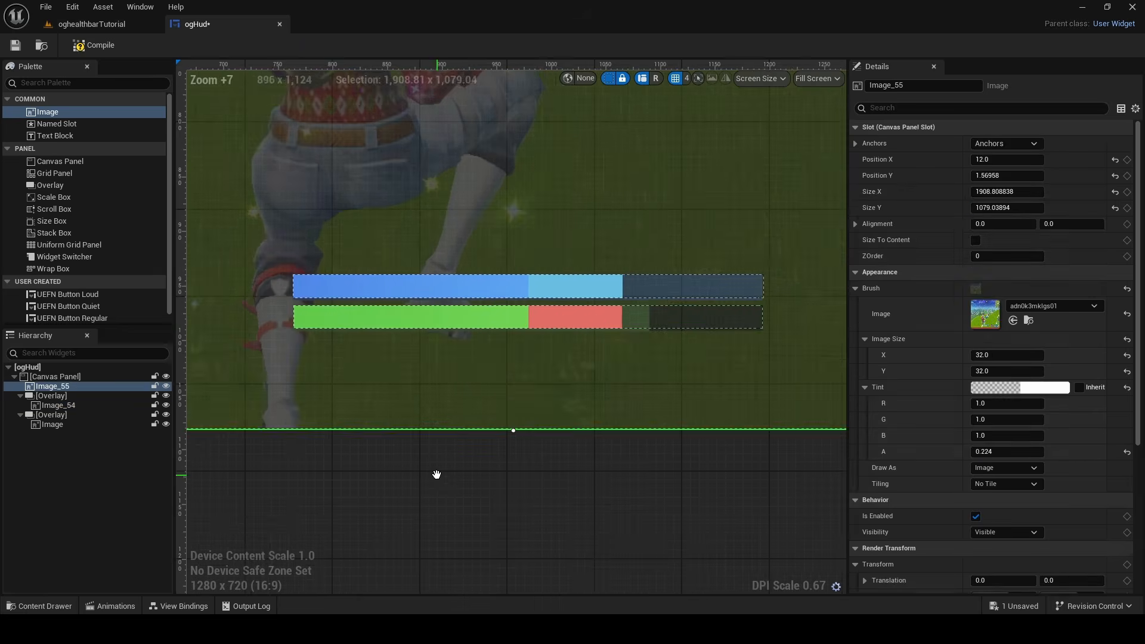
right_click_drag(435, 473, 441, 472)
left_click(468, 477)
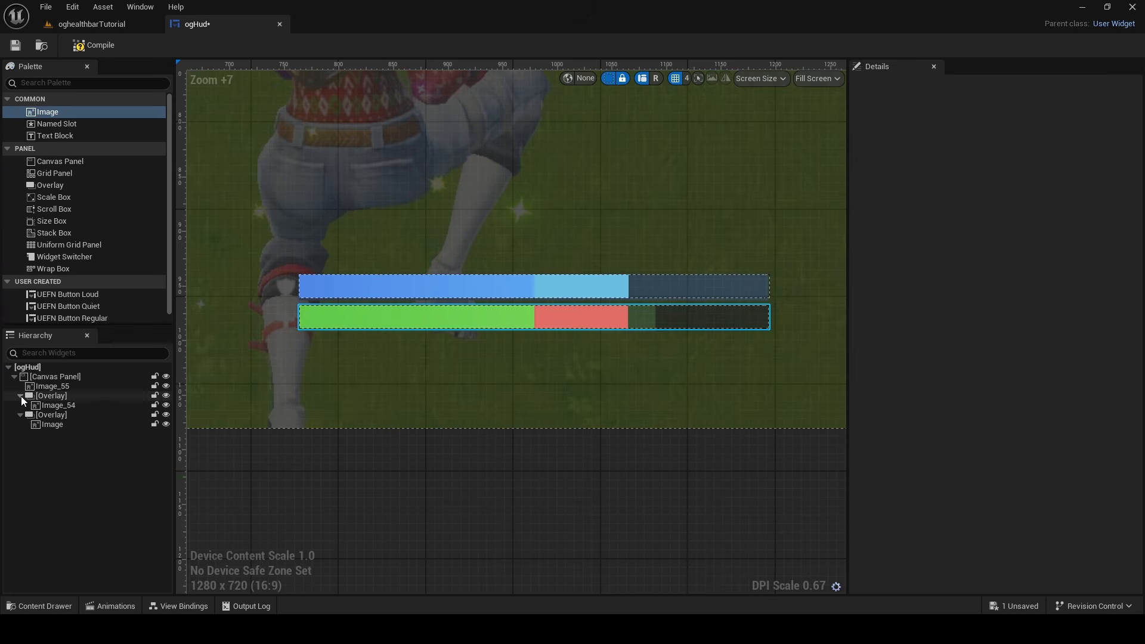
Add a Grid Panel inside the health bar's overlay, after the bar image
left_click(81, 186)
left_click(56, 222)
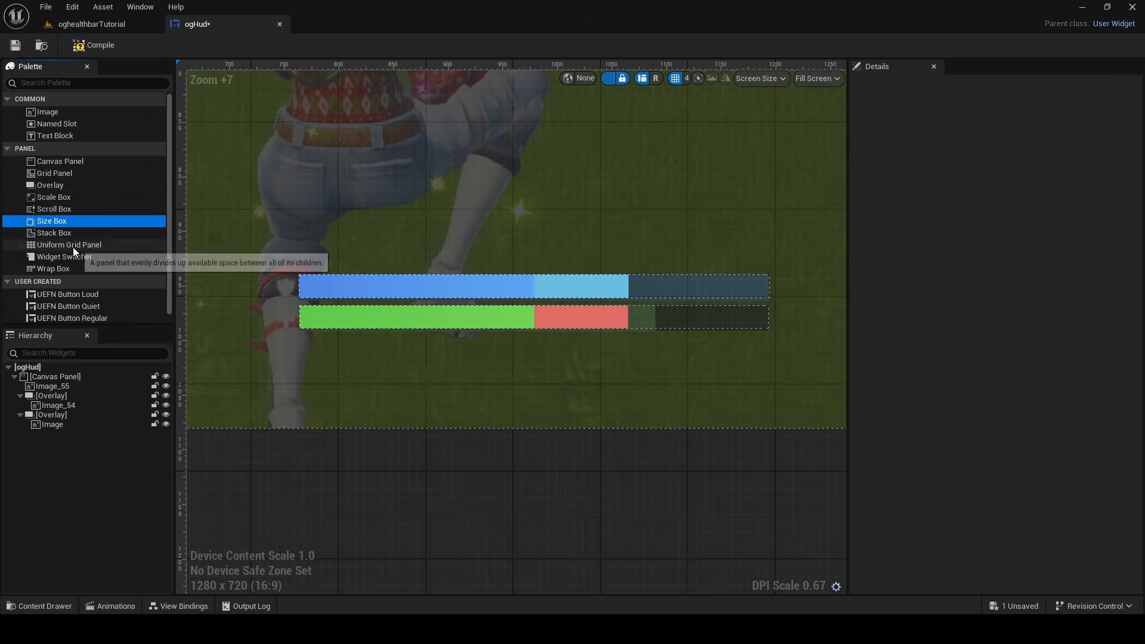
left_click(63, 174)
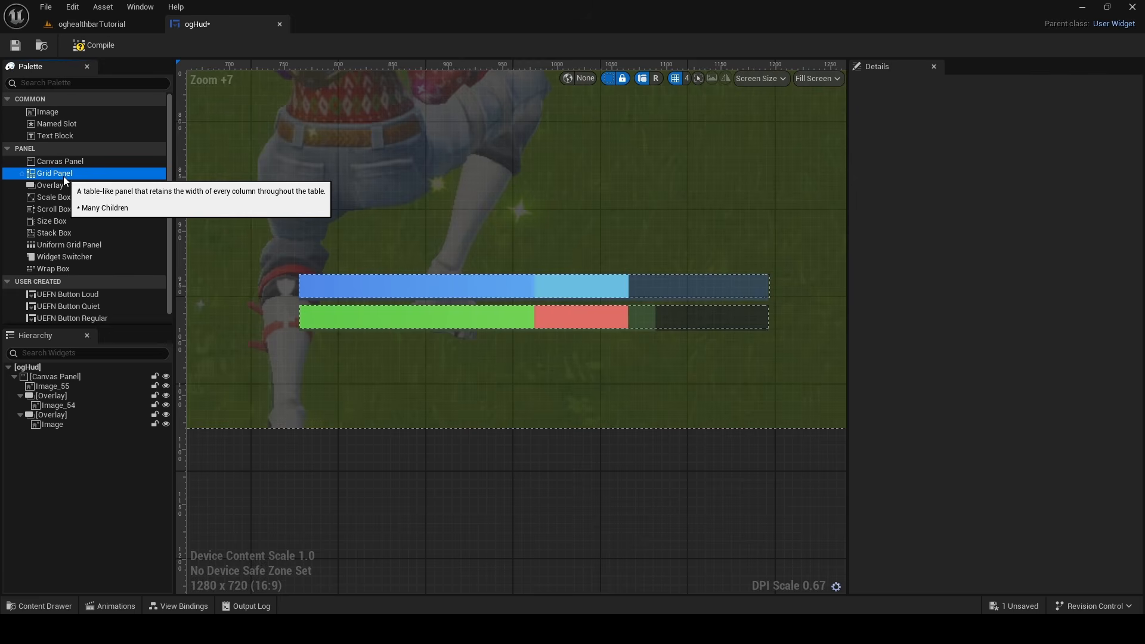
left_click_drag(63, 176, 76, 407)
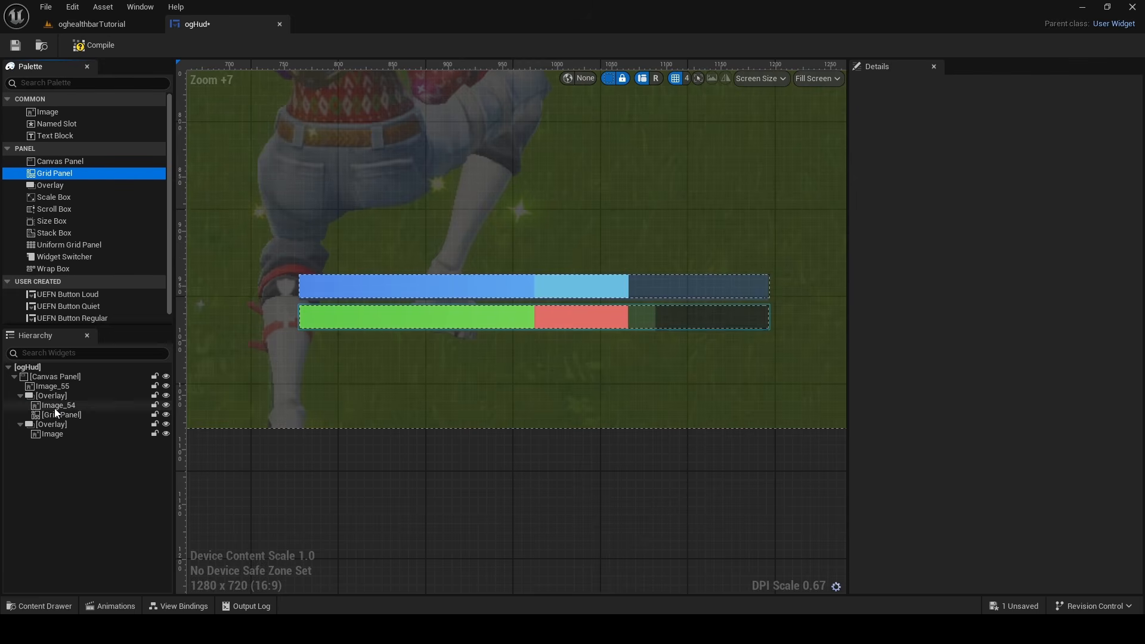
Set the new grid panel's vertical alignment to center within the health bar's overlay
left_click(55, 407)
left_click(56, 416)
scroll(362, 320, "up", 13)
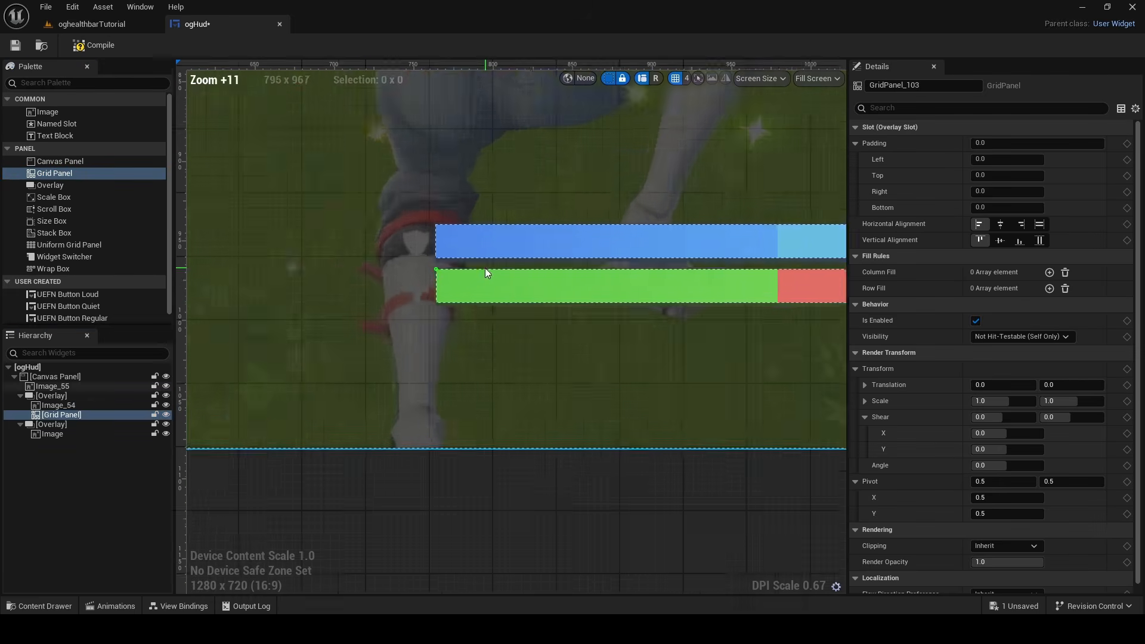
scroll(362, 260, "down", 6)
right_click_drag(483, 249, 428, 240)
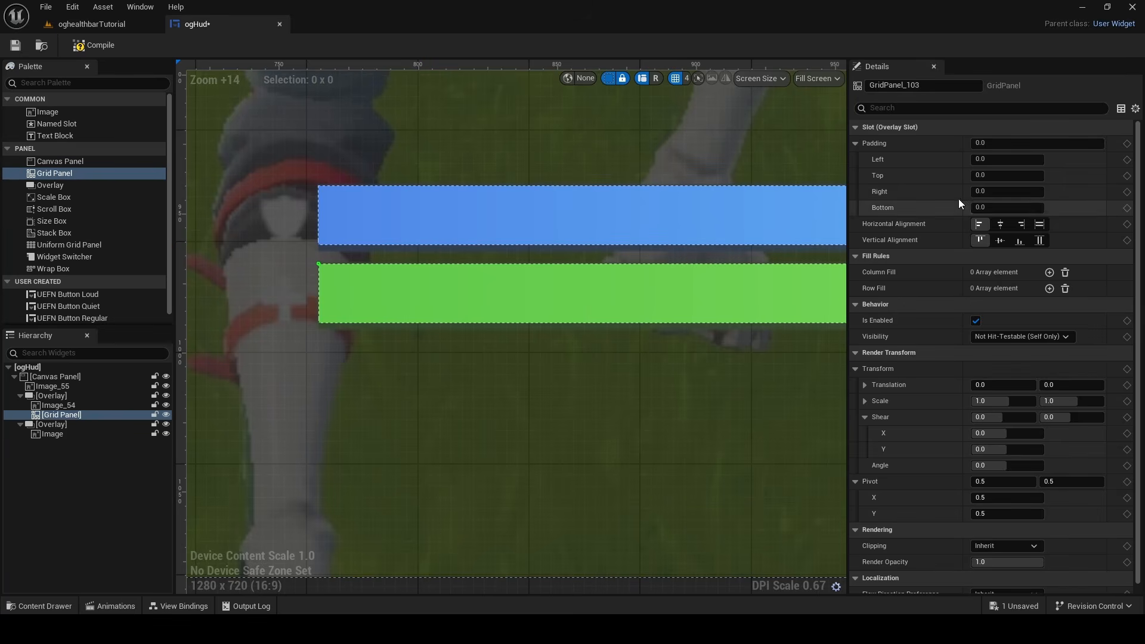
left_click(1000, 240)
Add a Text Block to the health bar's grid panel and set its text to "100"
left_click_drag(57, 136, 85, 414)
left_click(420, 342)
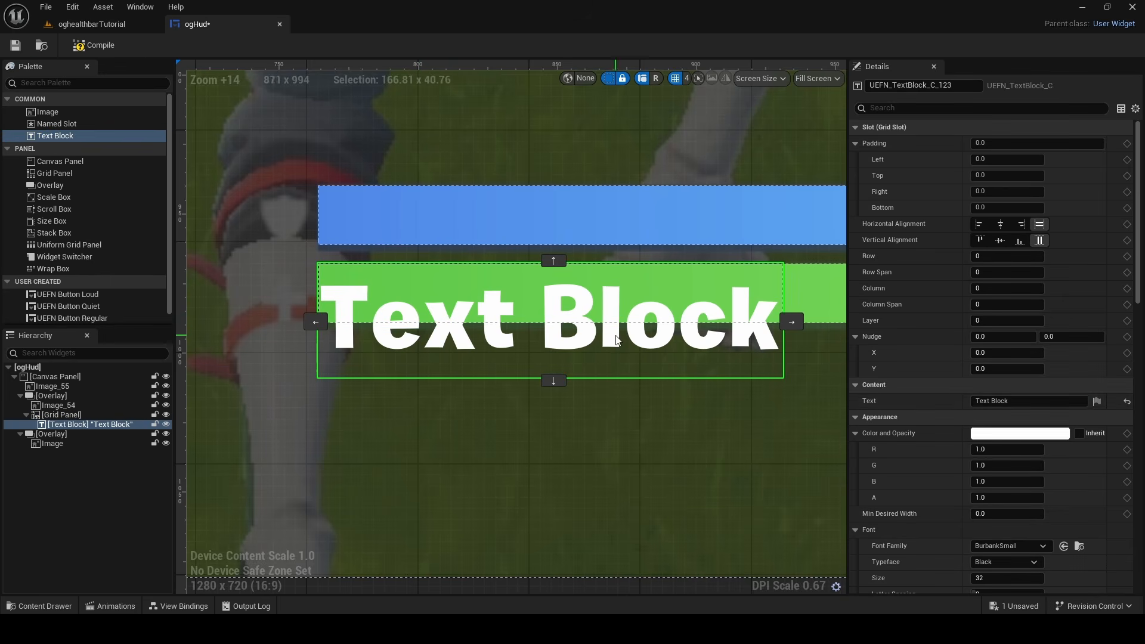
left_click(1023, 400)
key("BackSpace")
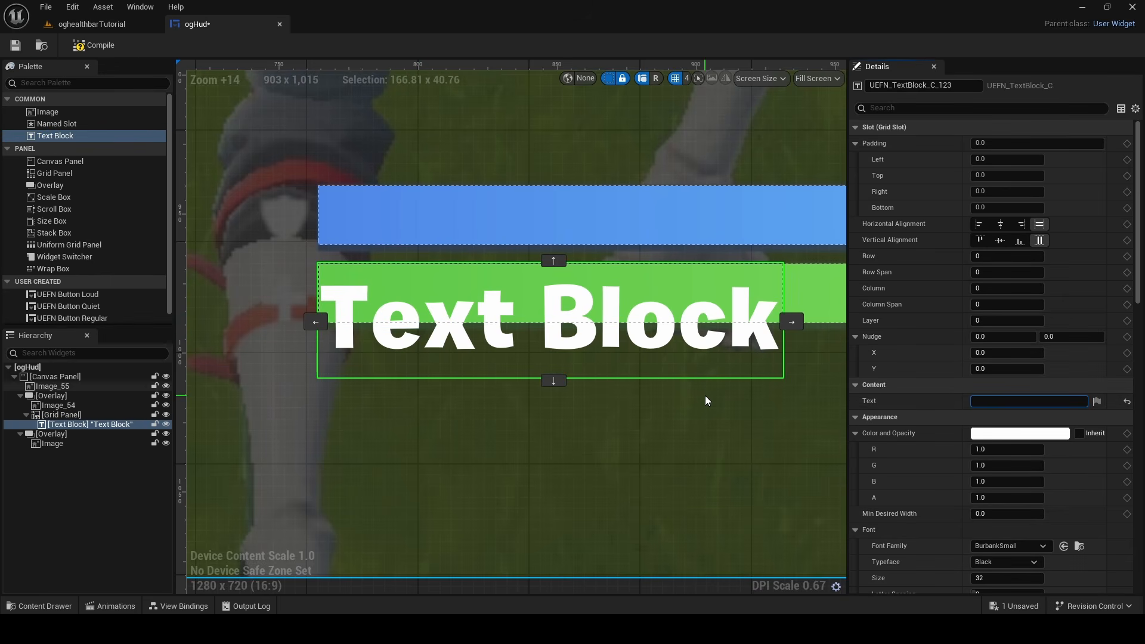
type("100")
key("Return")
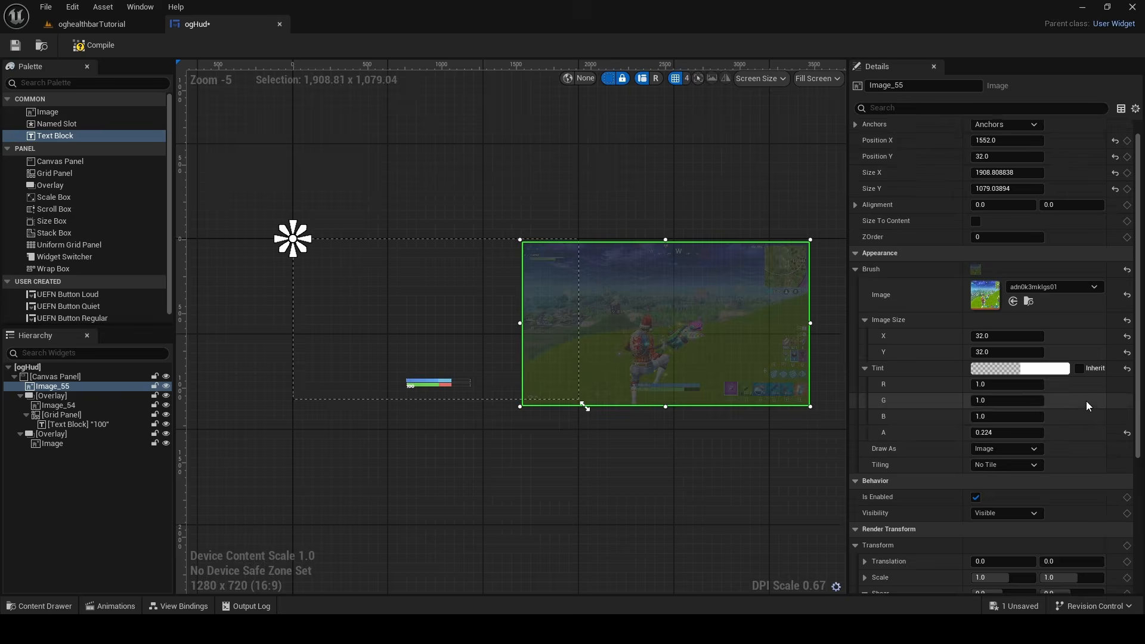
Raise the reference gameplay image's tint alpha to about 100.63 and examine the numbers on its bars
scroll(1086, 402, "down", 2)
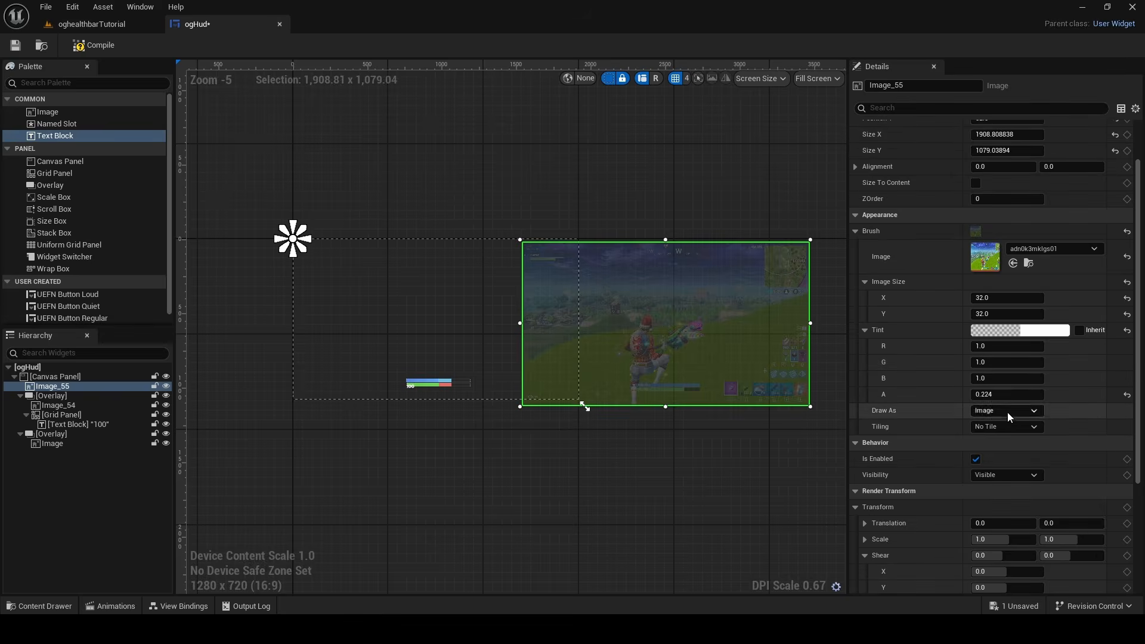
left_click_drag(1008, 395, 1080, 394)
scroll(605, 393, "up", 13)
scroll(529, 367, "down", 4)
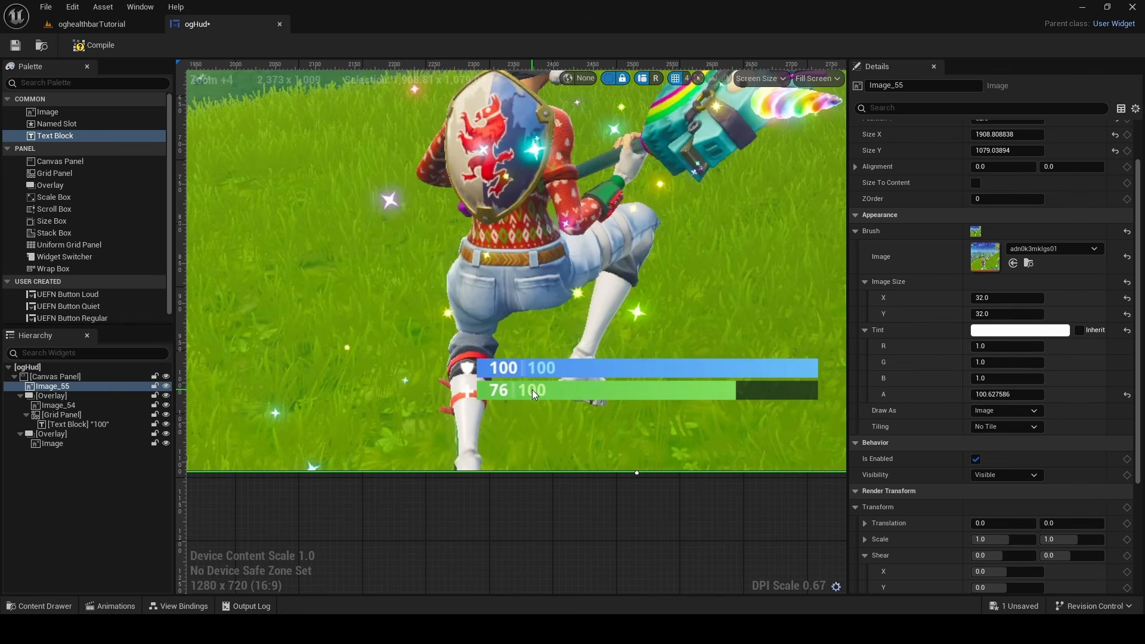
scroll(512, 379, "down", 9)
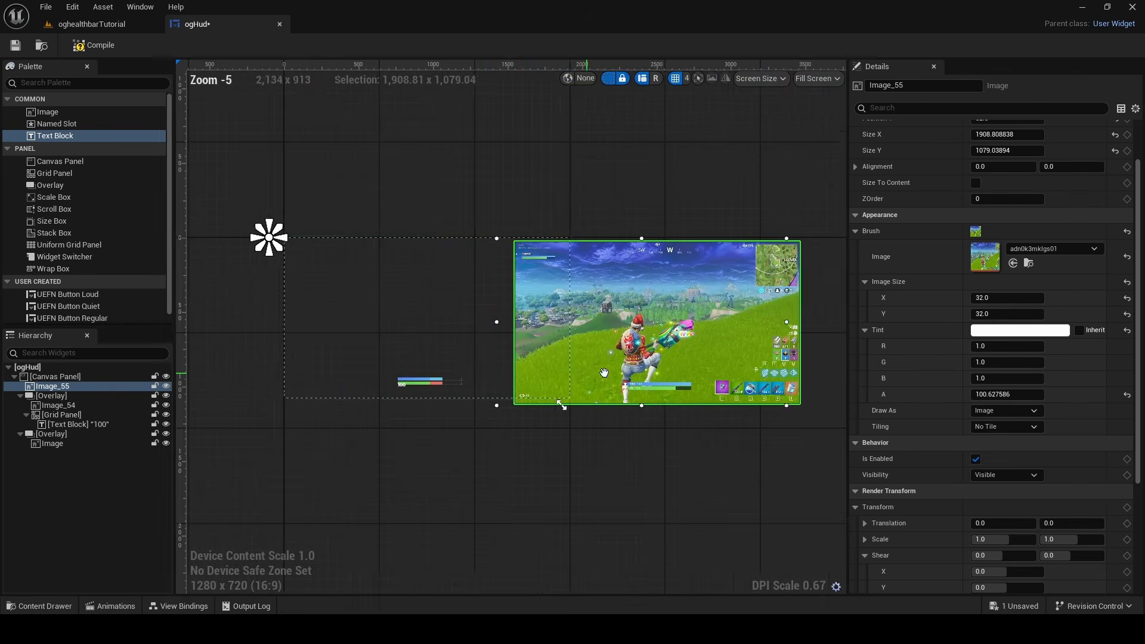
Set the font size of the "100" text on the health bar to 21
scroll(386, 328, "up", 15)
scroll(384, 328, "up", 5)
left_click(421, 378)
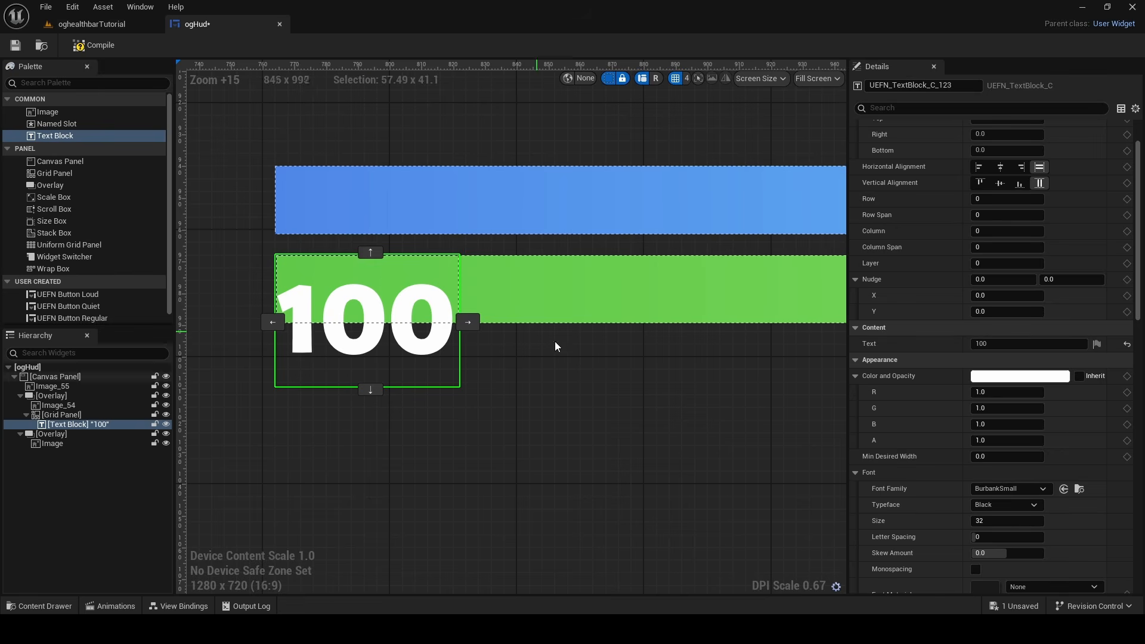
scroll(1008, 451, "down", 4)
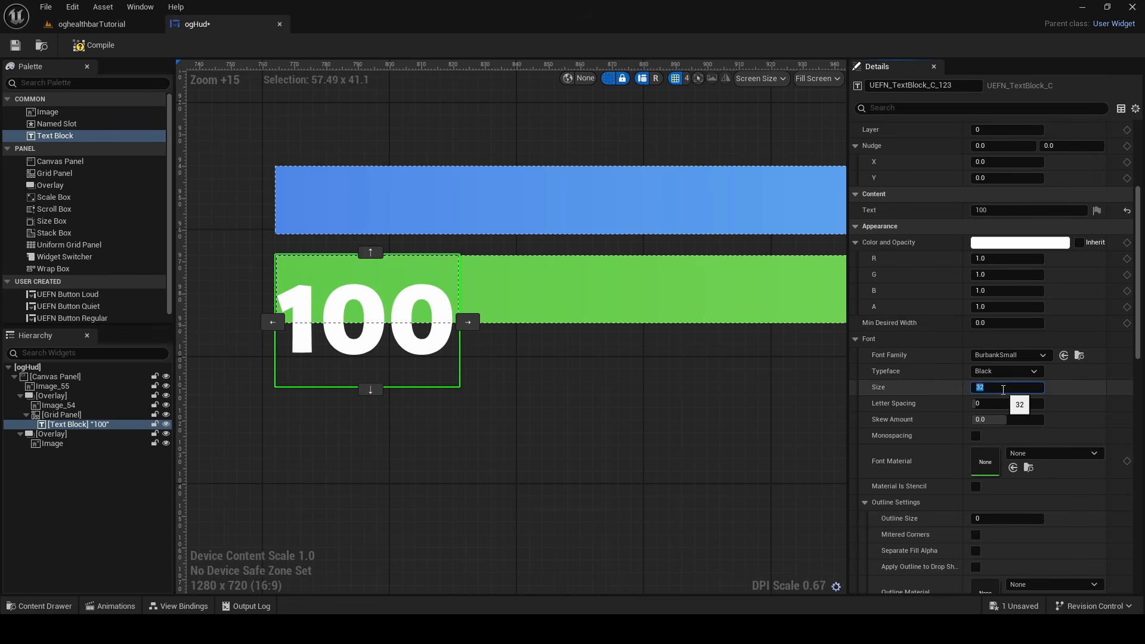
left_click(1003, 390)
type("2")
key("Return")
type("20")
key("Return")
type("2")
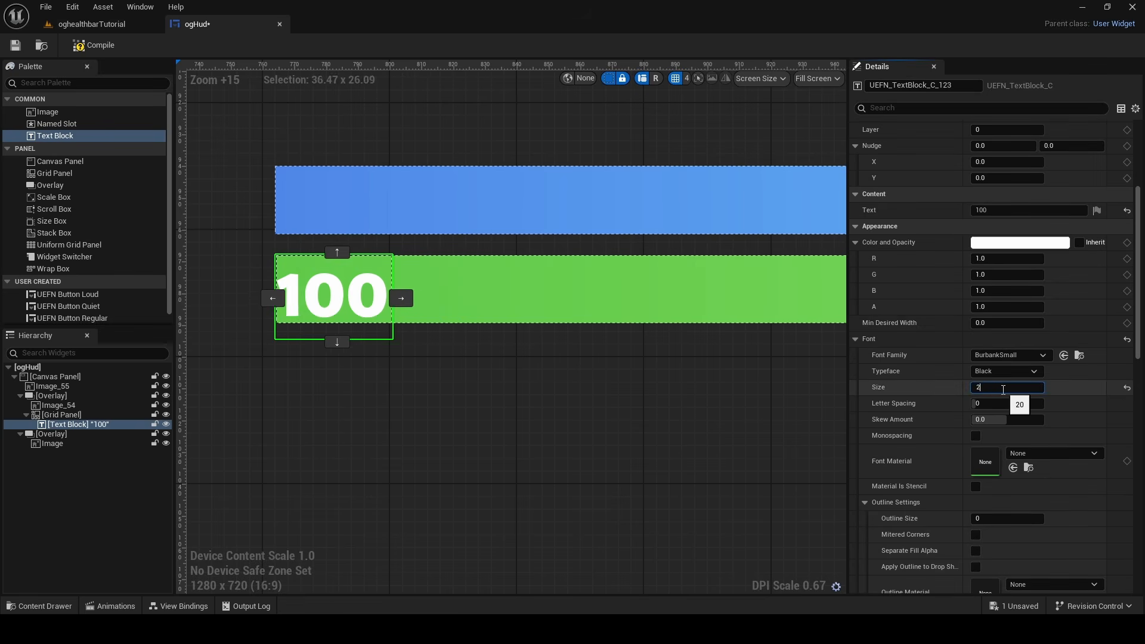
type("1")
key("Return")
left_click(417, 382)
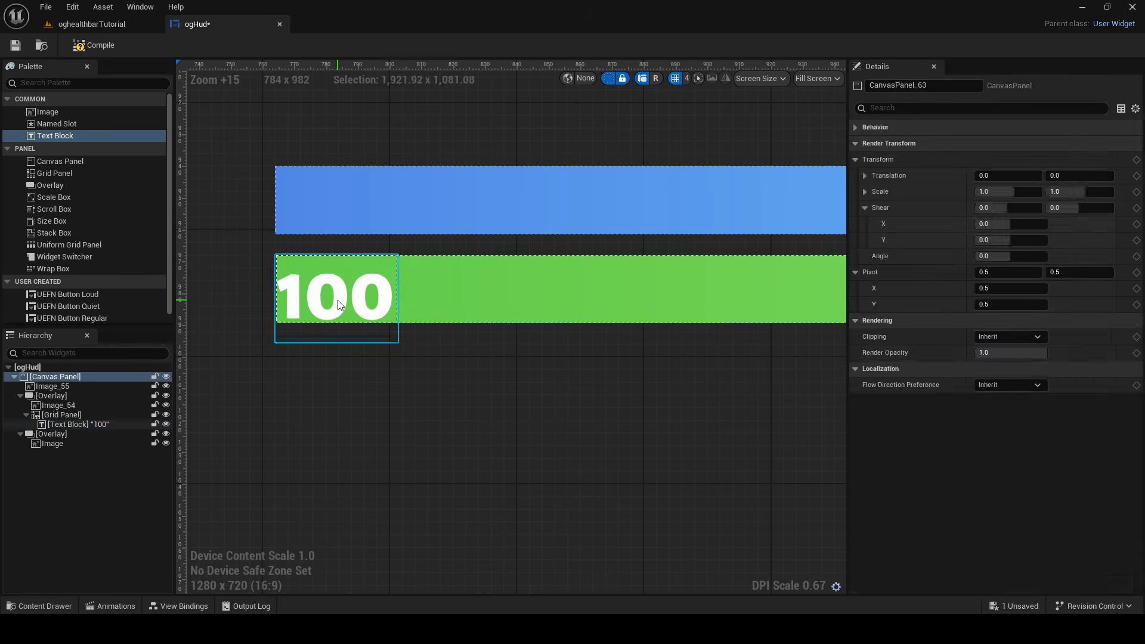
Open the font family choices for the health bar's "100" text
left_click(340, 300)
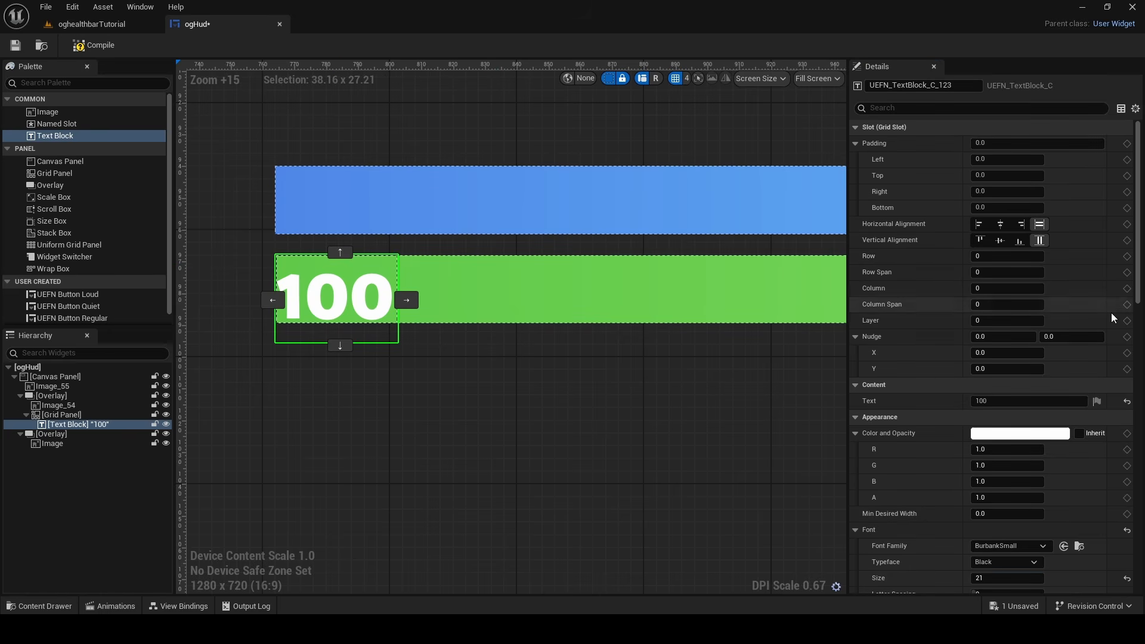
scroll(1111, 312, "down", 5)
left_click(1019, 337)
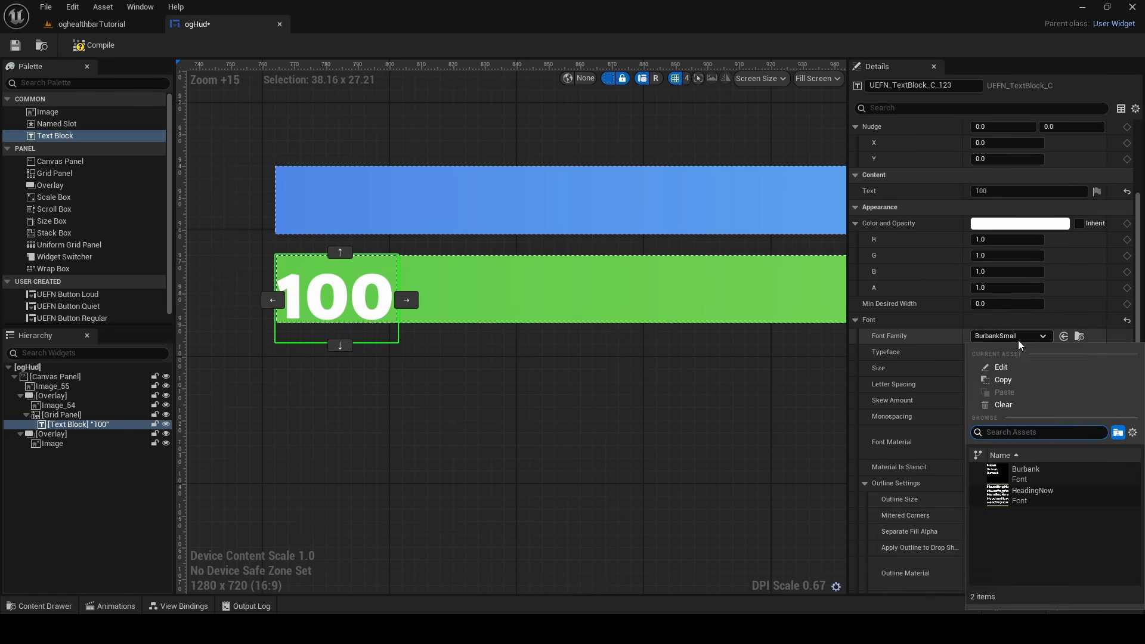
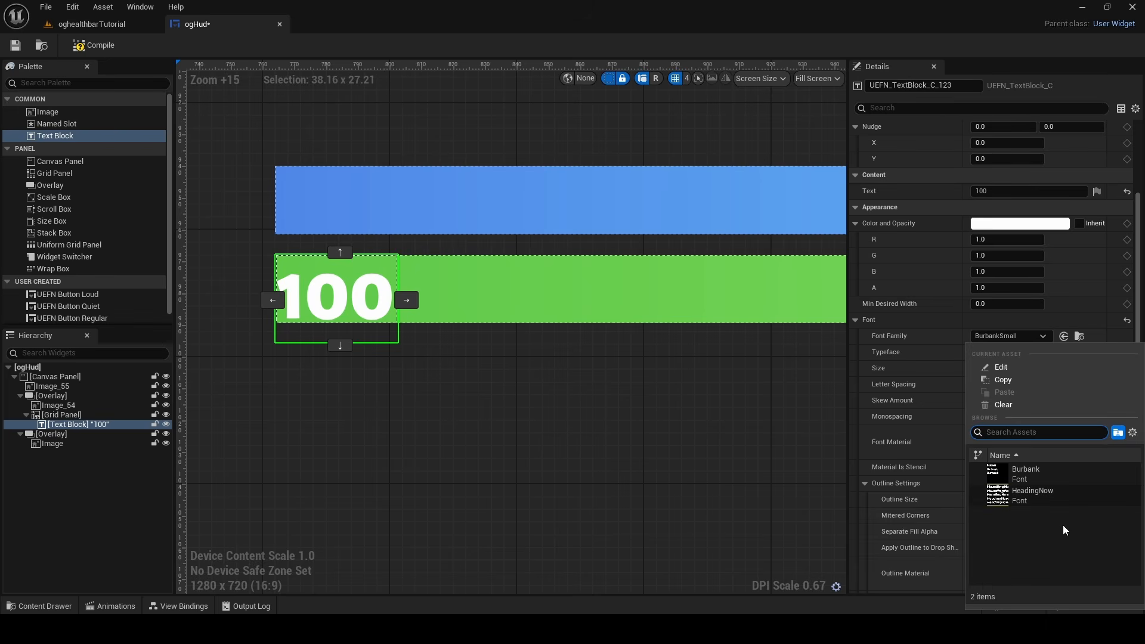
Change the health bar's "100" text to the Burbank font family with the Burbank-PlayerPower typeface
left_click(1027, 473)
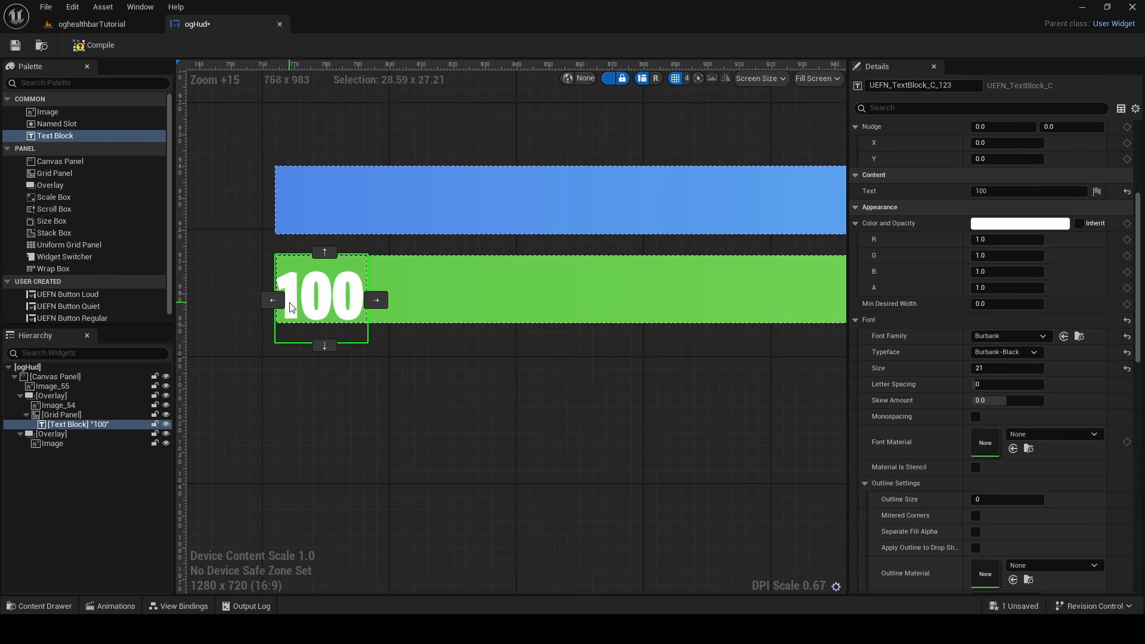
left_click(1008, 352)
left_click(1007, 375)
left_click(1014, 353)
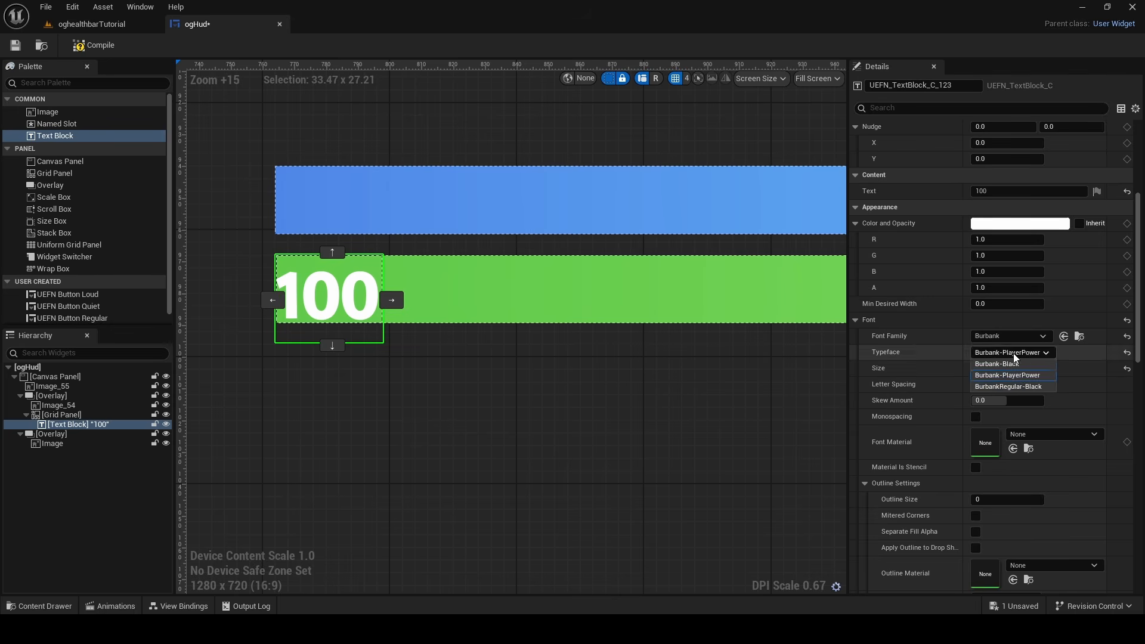
left_click(1014, 375)
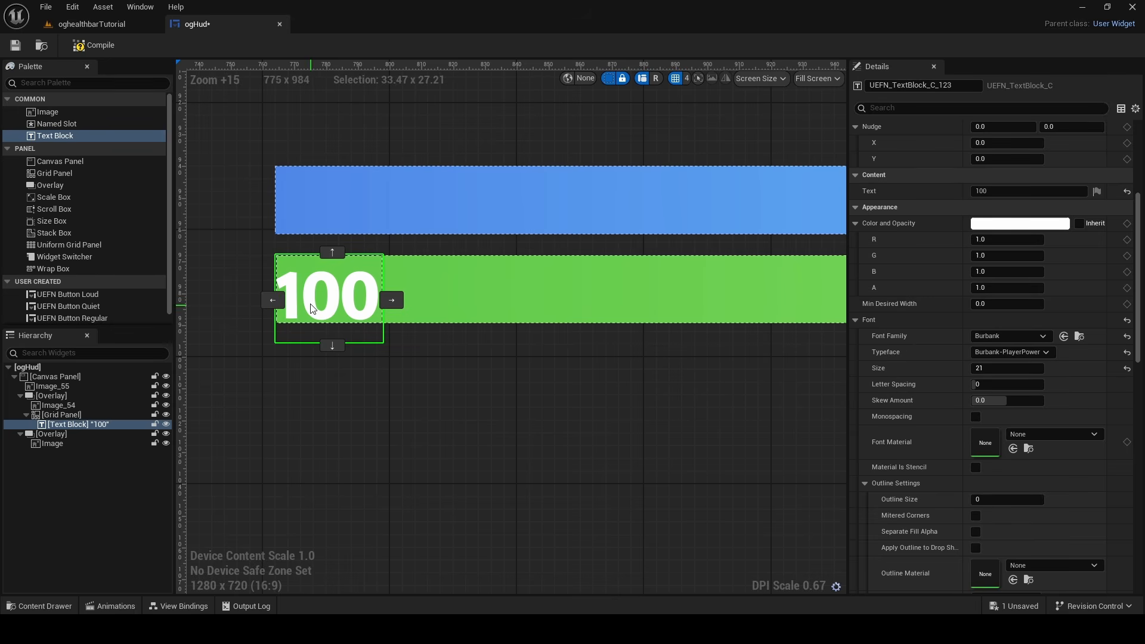
Compare the health bar's "100" text with the reference numbers and set its vertical nudge to -2
scroll(360, 266, "down", 14)
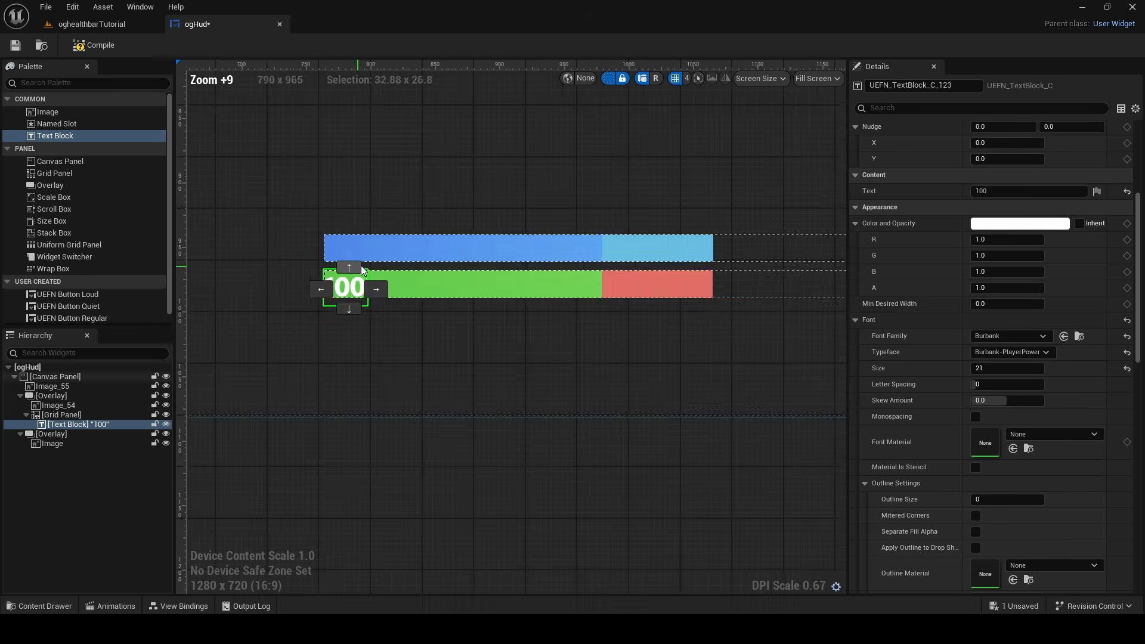
right_click_drag(665, 350, 188, 413)
scroll(506, 348, "up", 3)
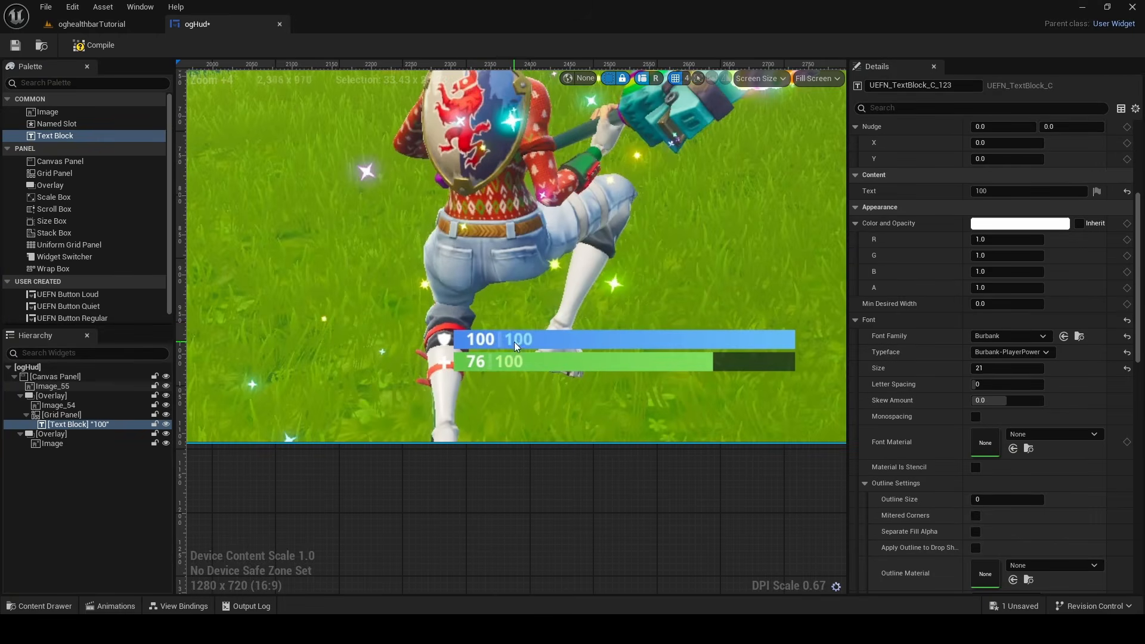
scroll(514, 345, "down", 12)
scroll(568, 332, "up", 18)
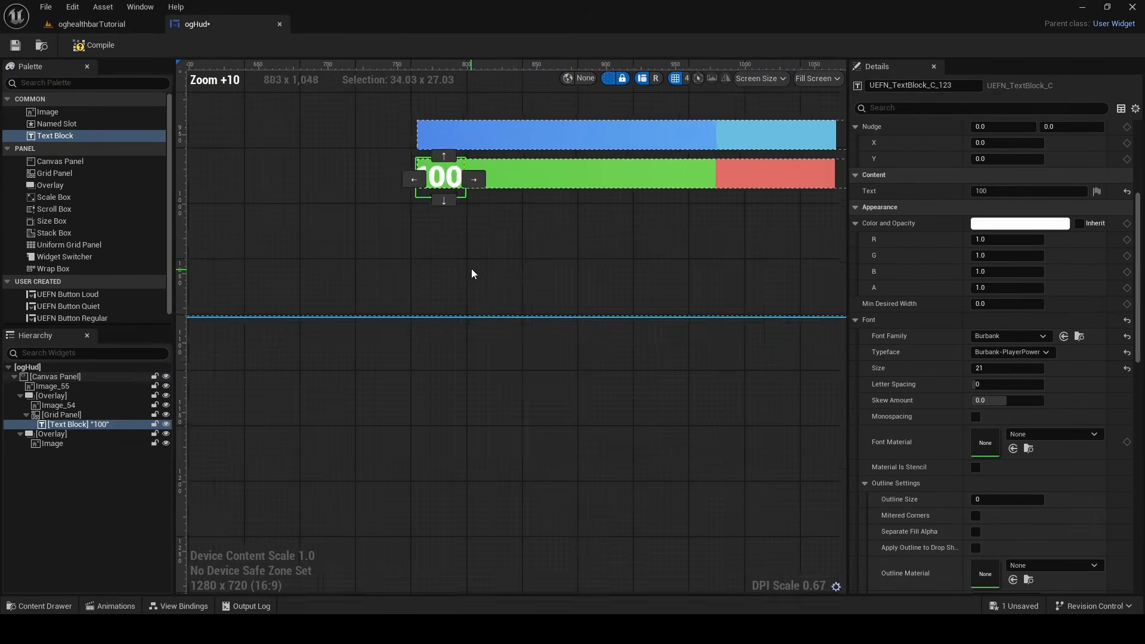
scroll(471, 272, "up", 7)
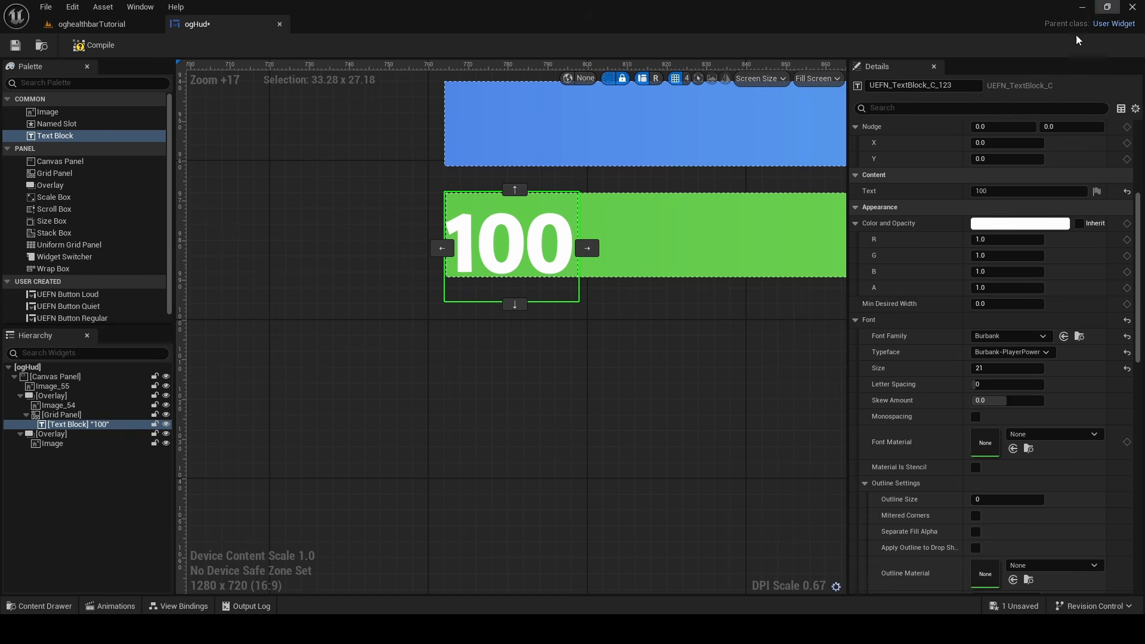
scroll(956, 225, "up", 5)
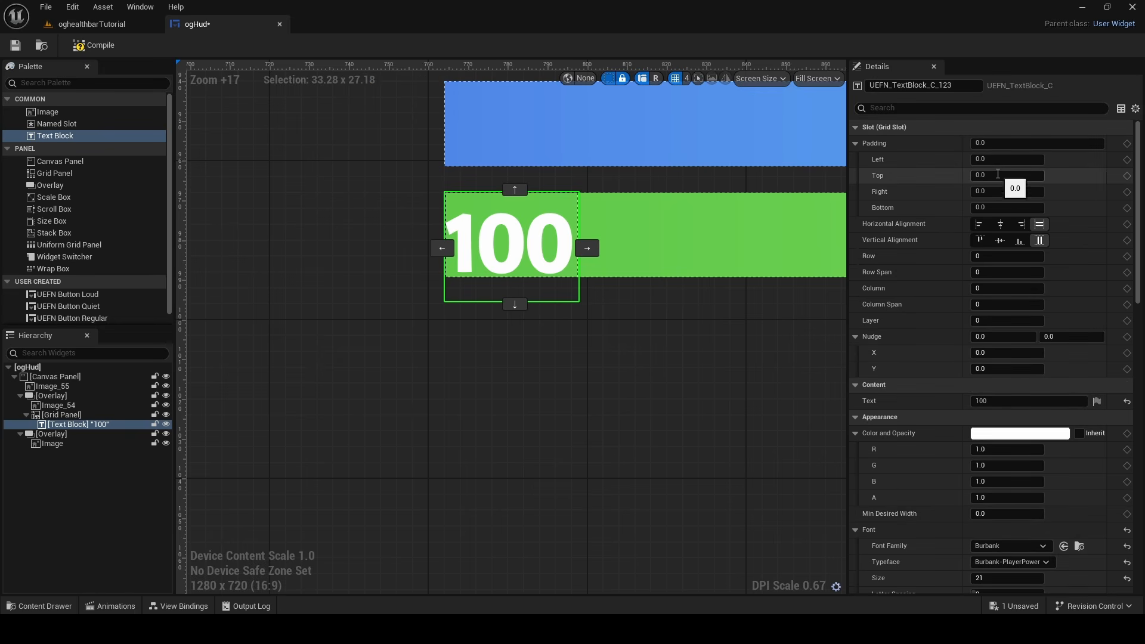
left_click(1014, 369)
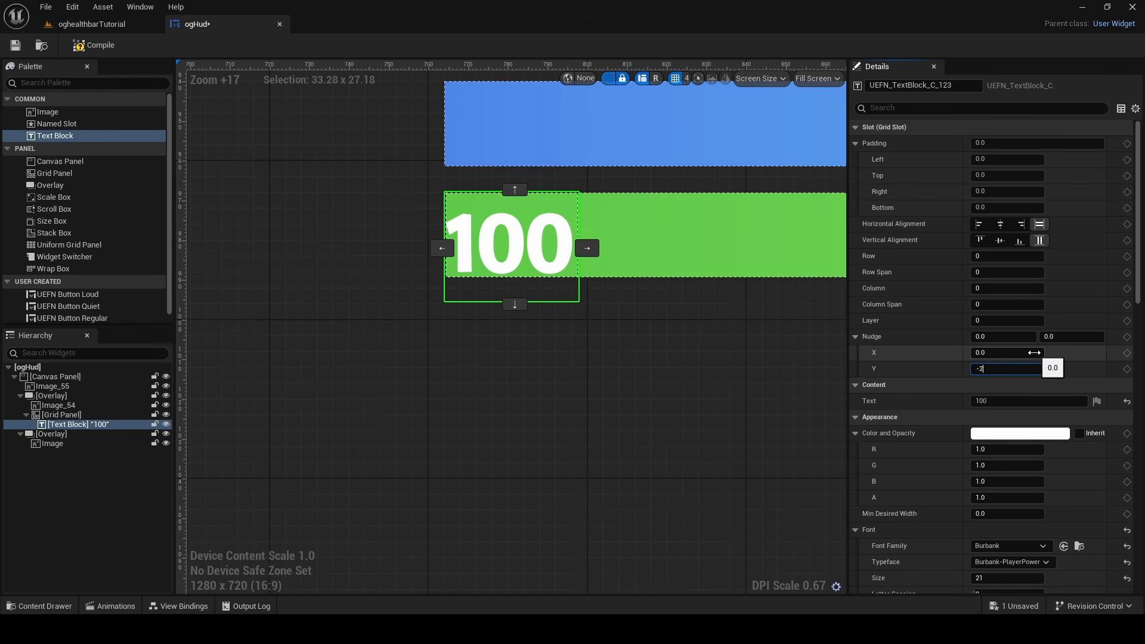
type("-2")
key("Return")
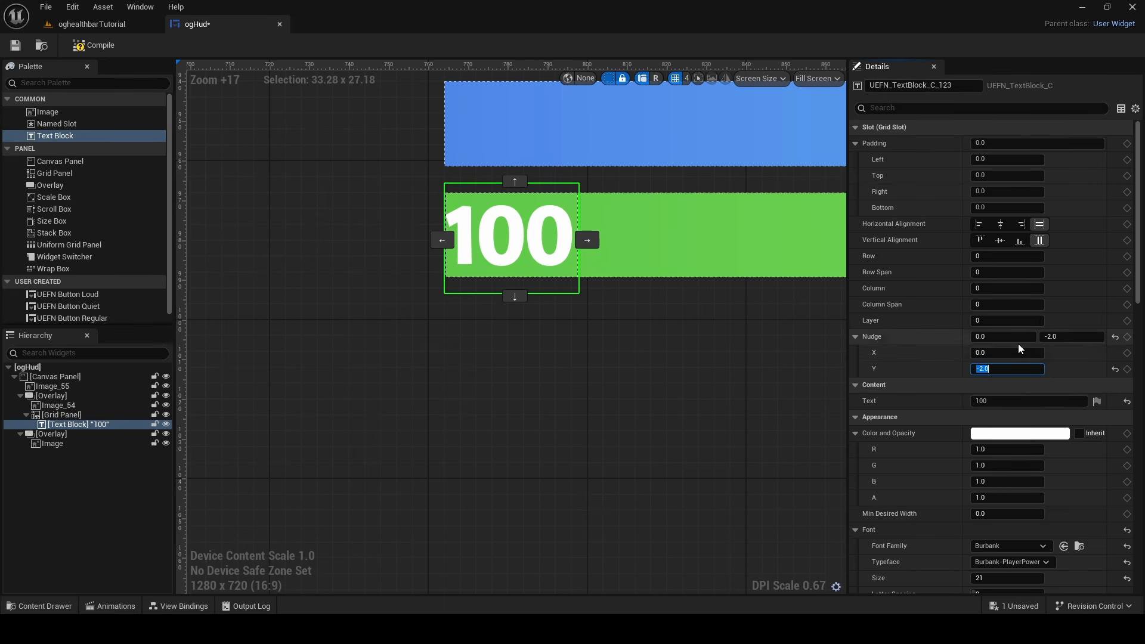
Set the left padding of the health bar's "100" text to 15
left_click(109, 418)
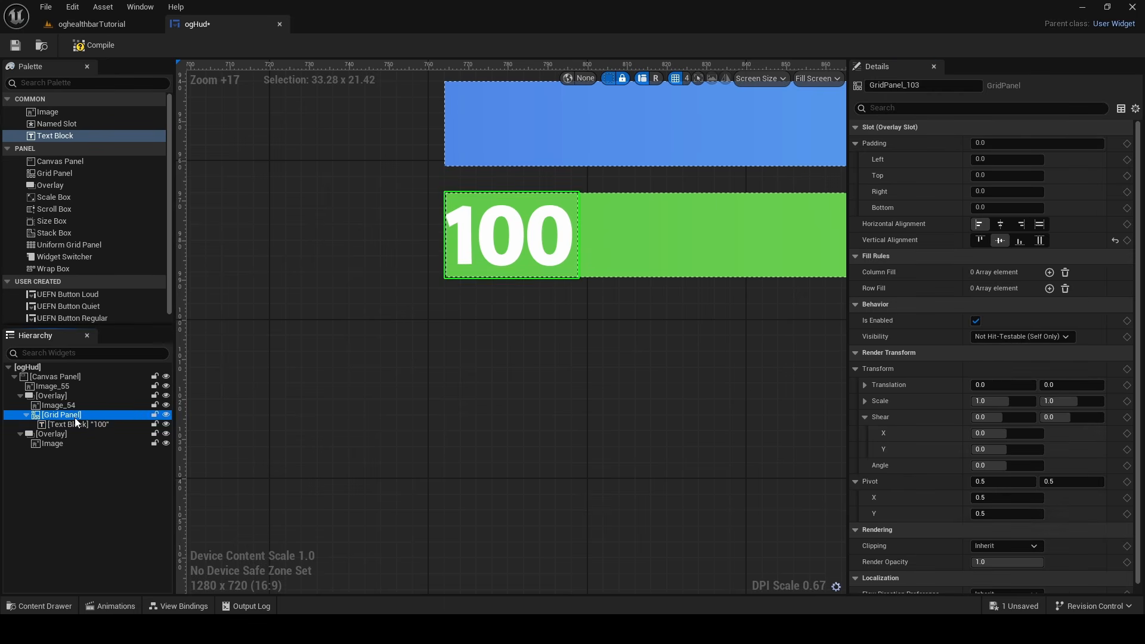
left_click(110, 425)
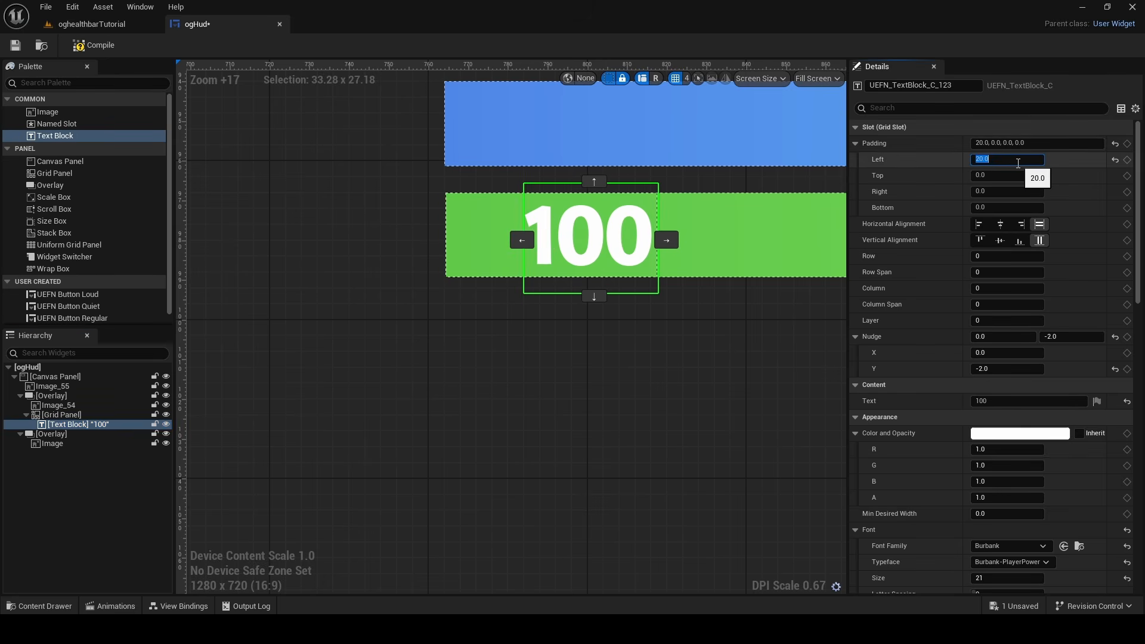
scroll(665, 358, "down", 7)
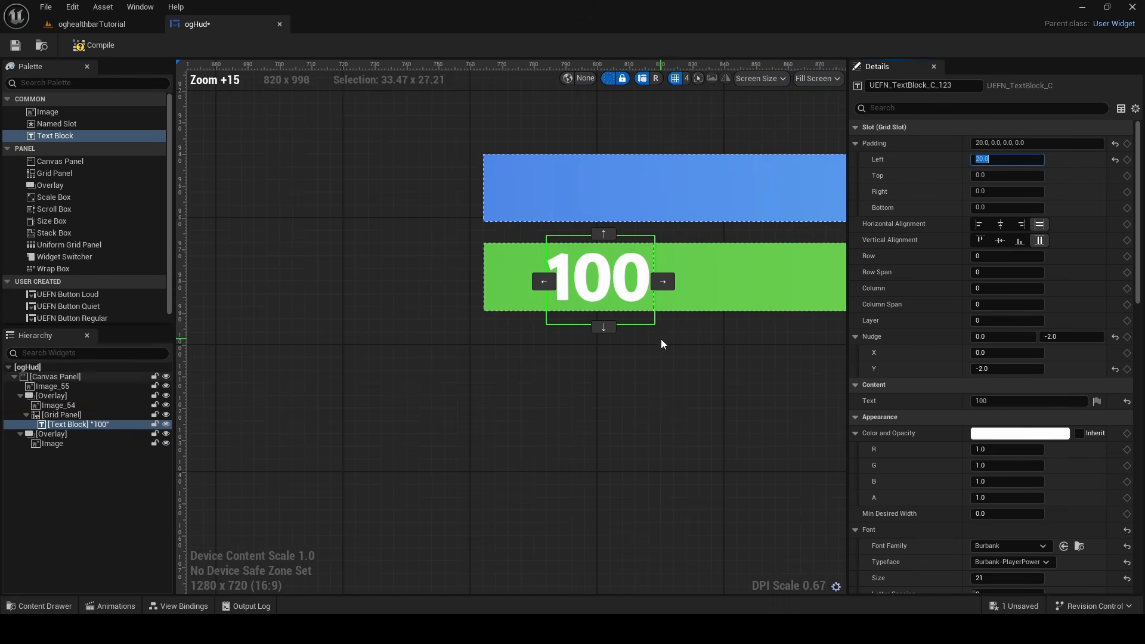
scroll(724, 358, "down", 6)
scroll(406, 263, "up", 6)
scroll(603, 366, "down", 9)
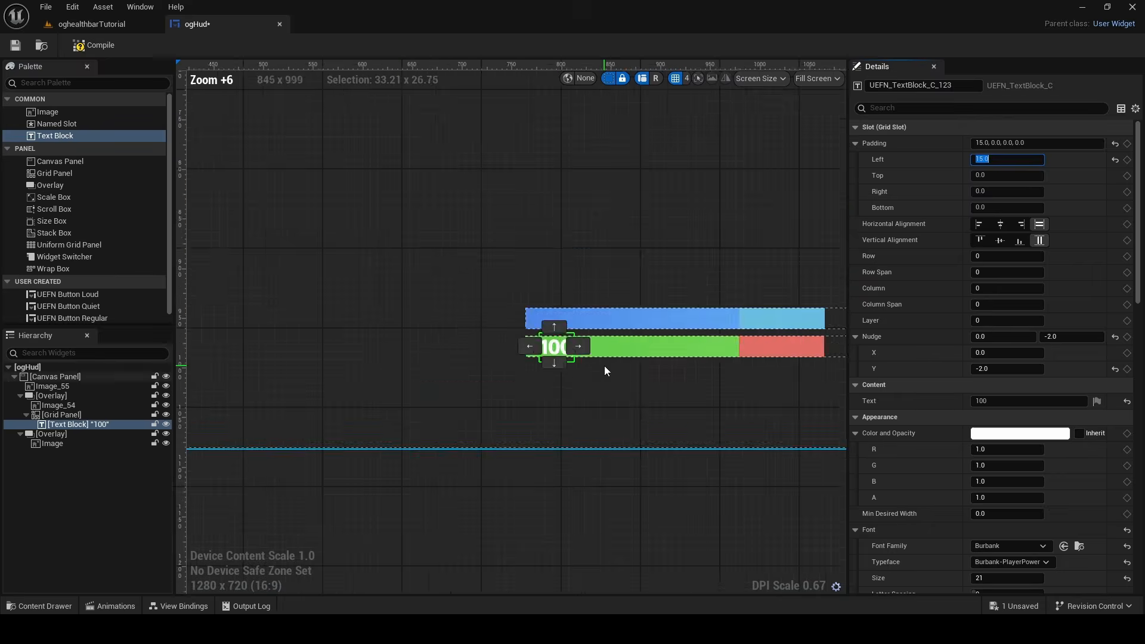
Compare the size and inset of the "100" text with the numbers on the reference gameplay image's bars
scroll(686, 388, "down", 8)
right_click_drag(698, 390, 498, 324)
scroll(587, 292, "up", 10)
scroll(593, 276, "up", 4)
scroll(555, 284, "down", 3)
scroll(556, 283, "down", 4)
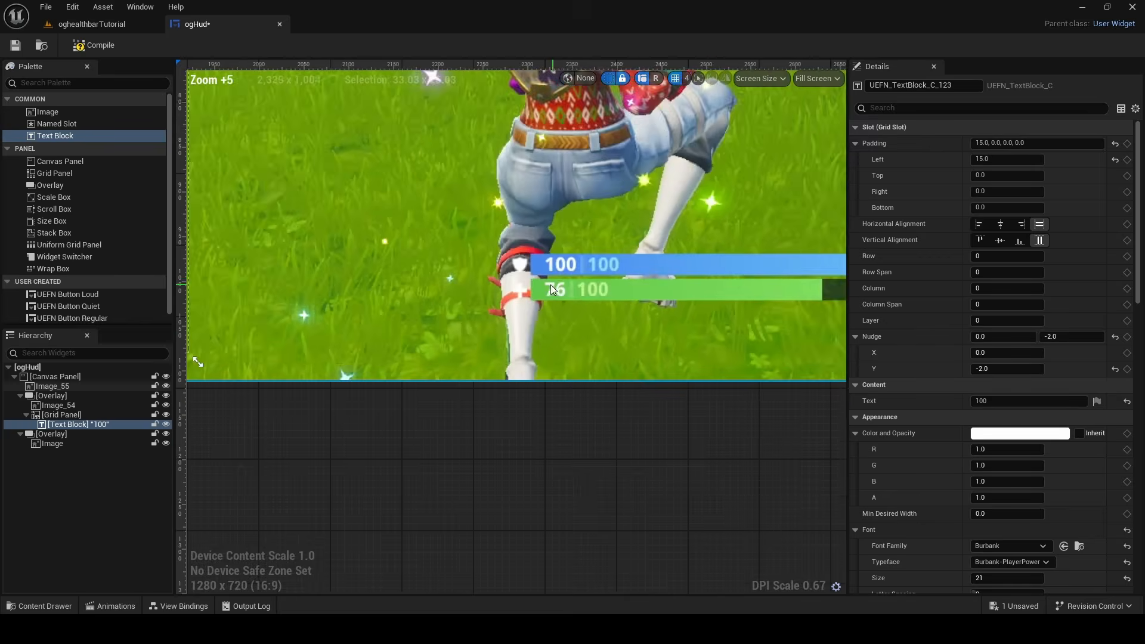
right_click_drag(230, 273, 829, 250)
right_click_drag(197, 266, 451, 266)
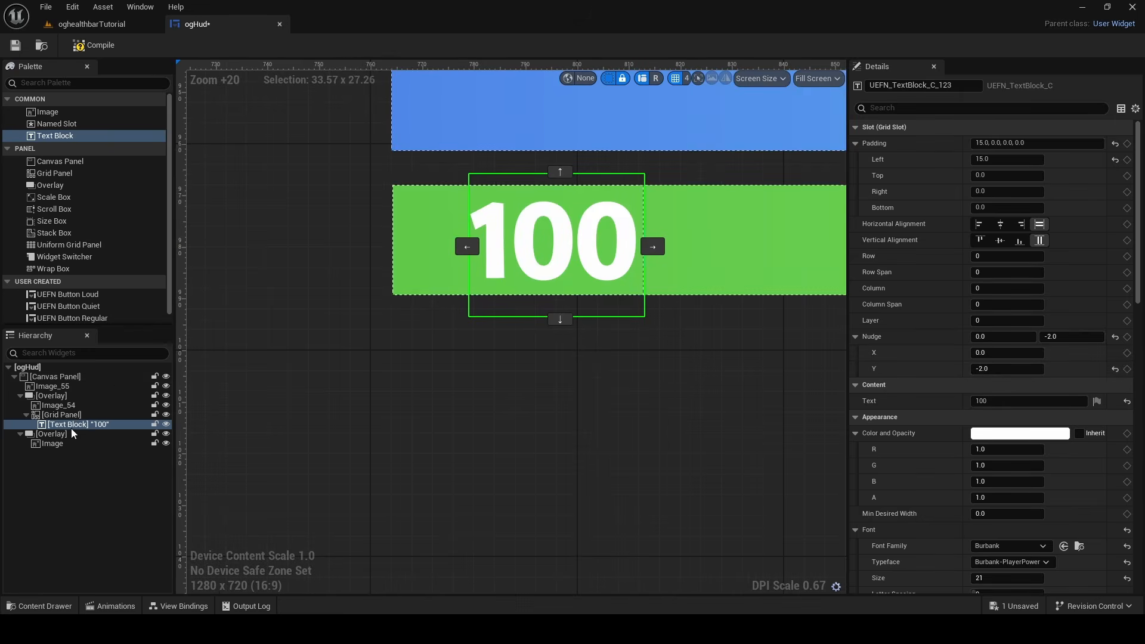
Reduce the font size of the health bar's "100" text to 18
left_click(45, 396)
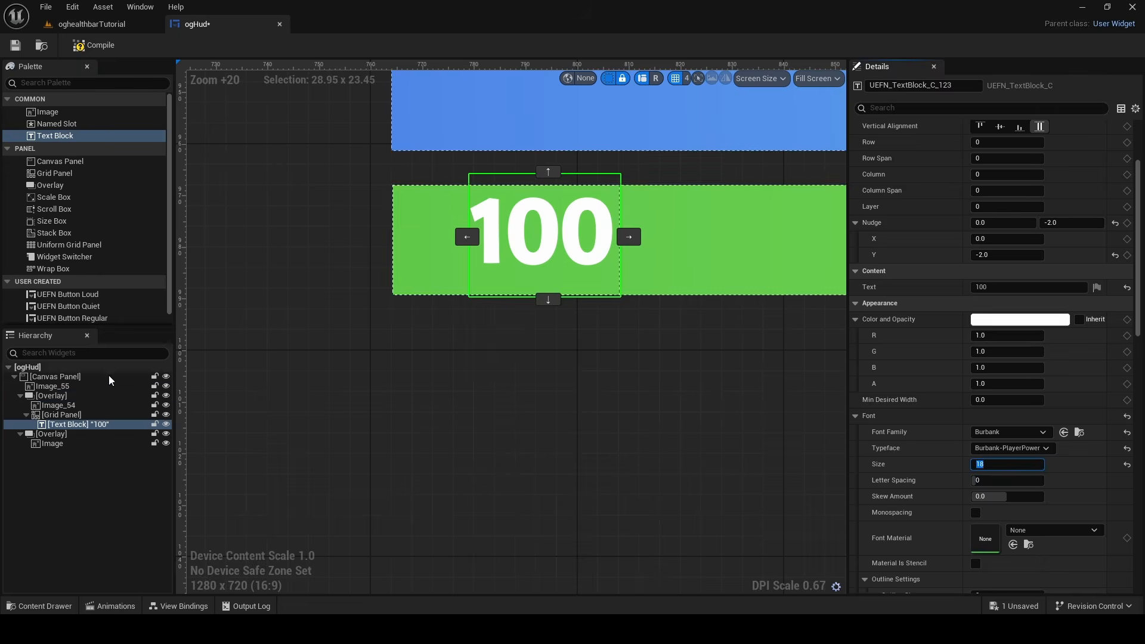
left_click(85, 395)
left_click(87, 387)
left_click(87, 405)
left_click(87, 424)
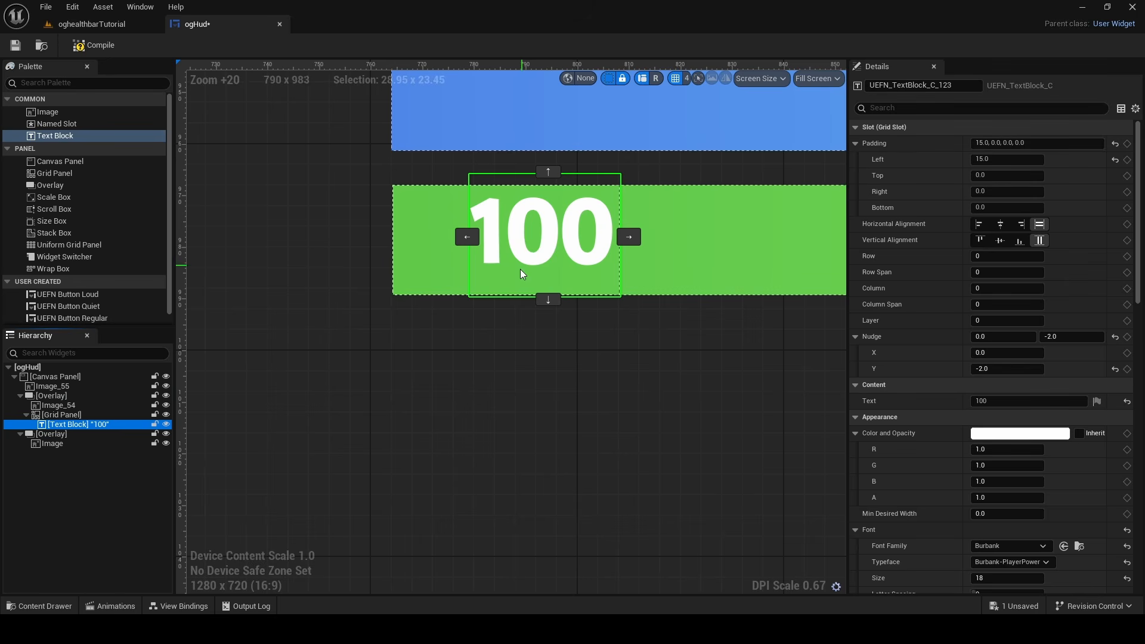
Set the vertical nudge of the health bar's "100" text to 0
left_click(1008, 370)
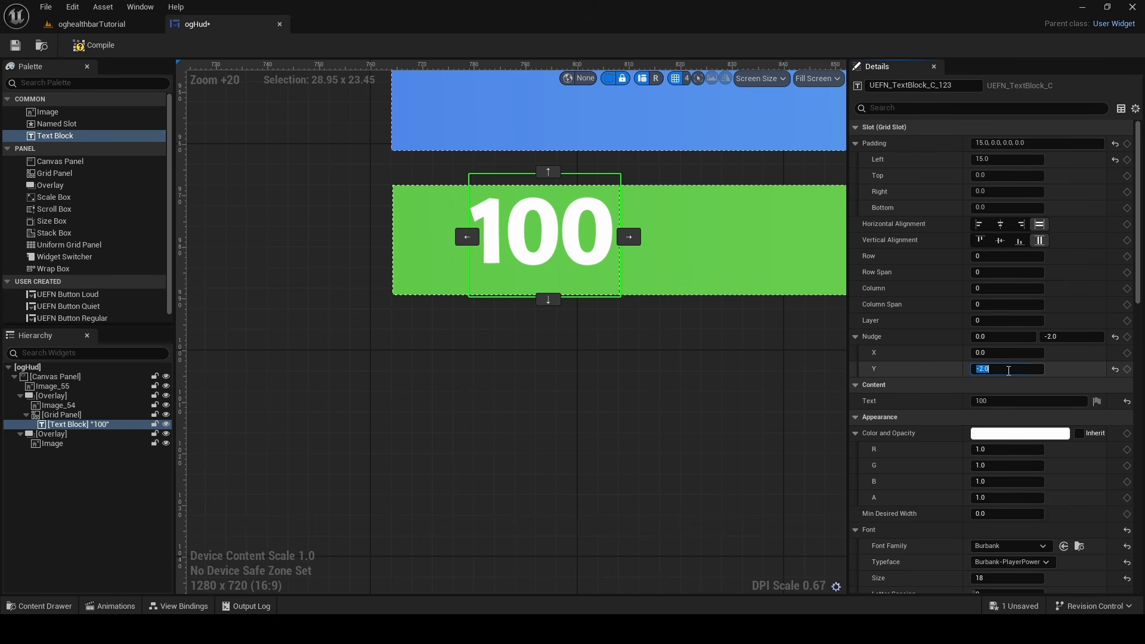
type("0")
key("Return")
right_click_drag(540, 261, 482, 334)
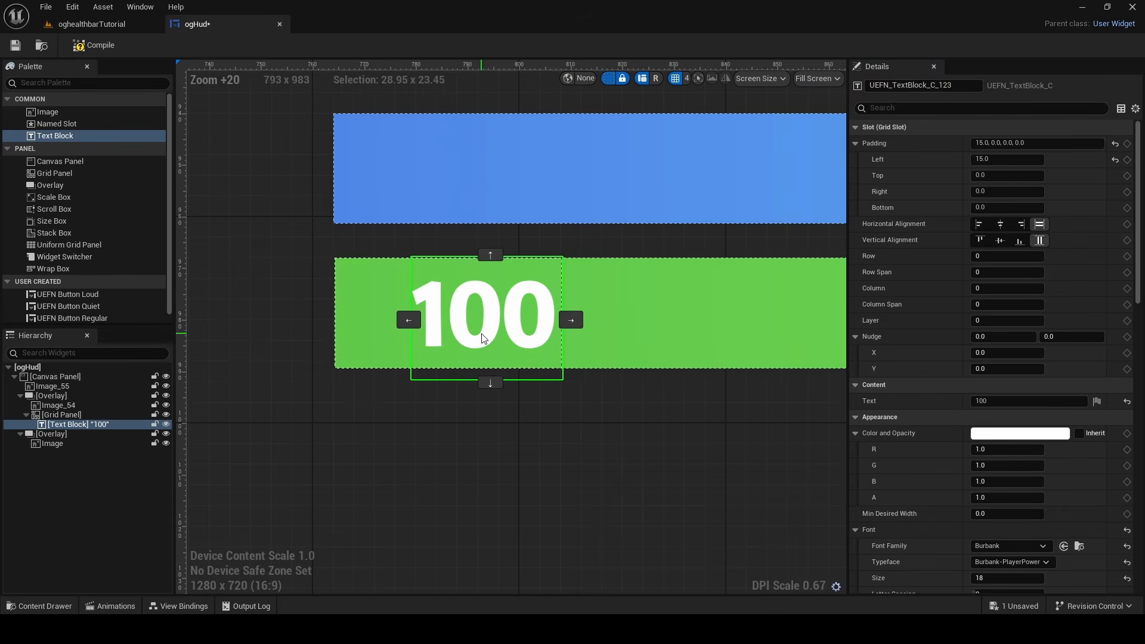
Duplicate the "100" text block in the health bar's grid panel and set the copy's text to "I" as a separator
left_click(111, 425)
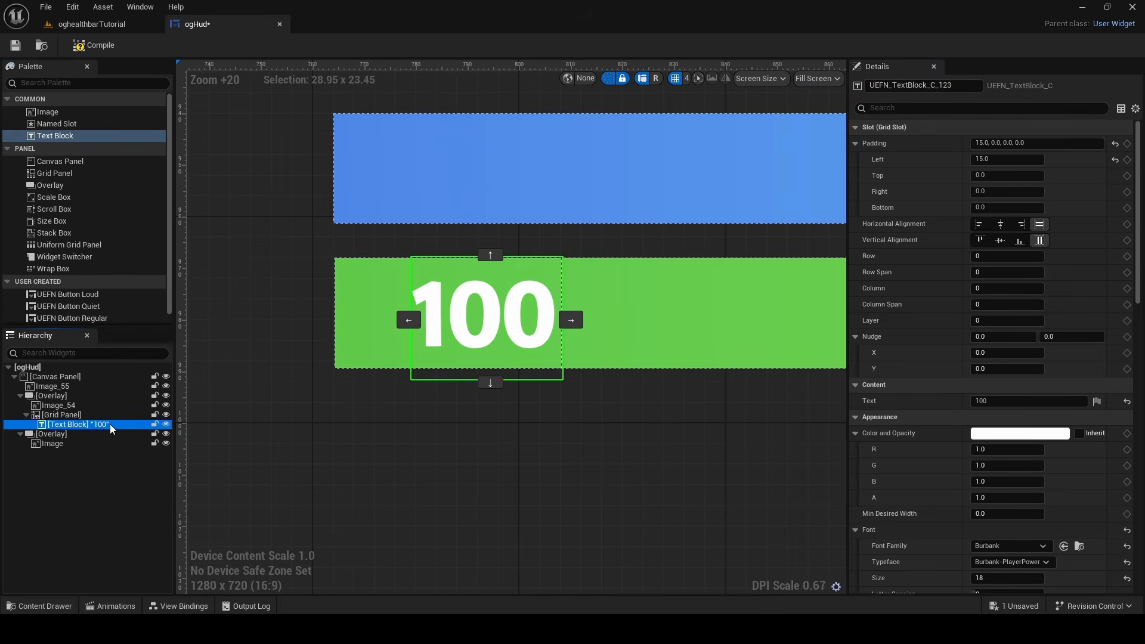
key("ctrl+d")
double_click(115, 435)
left_click(110, 457)
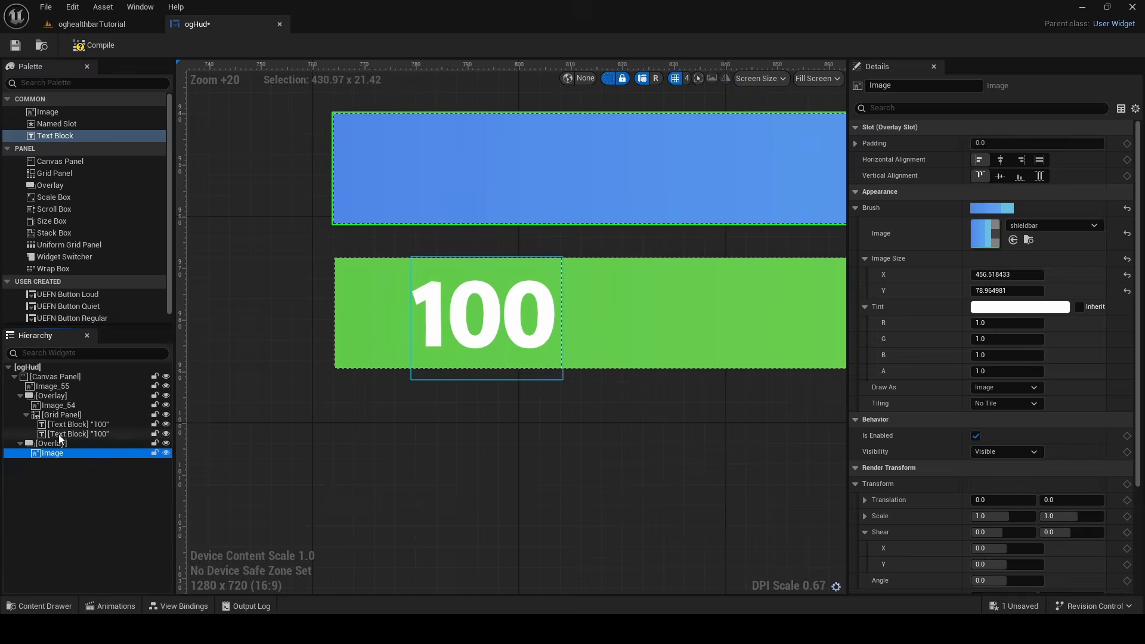
left_click(63, 435)
key("Caps_Lock")
left_click(1011, 403)
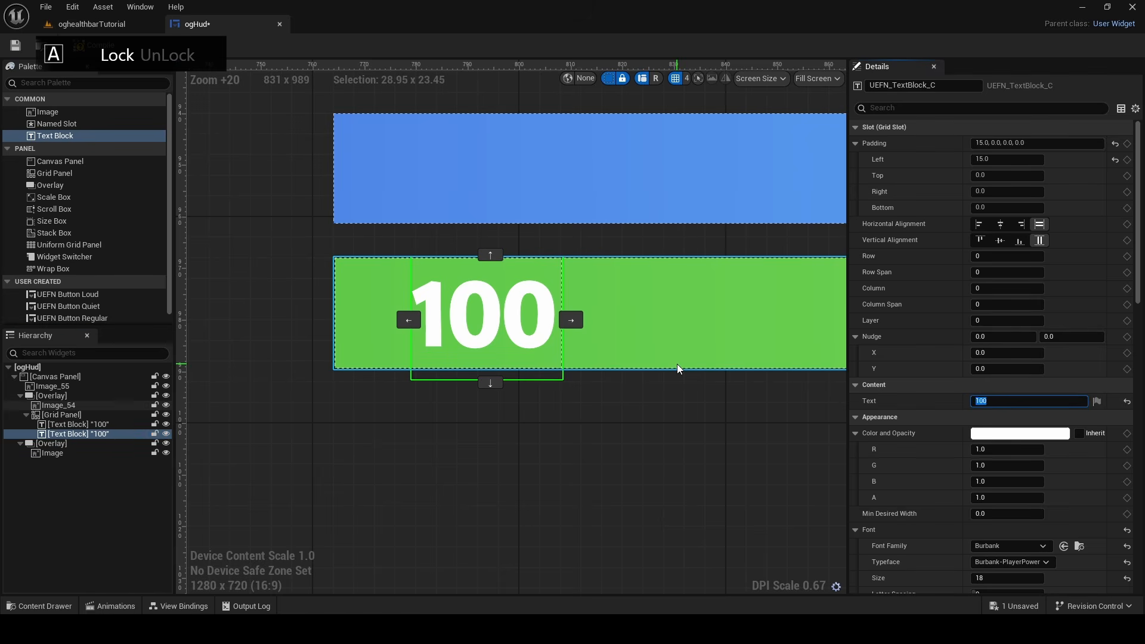
key("Return")
key("Caps_Lock")
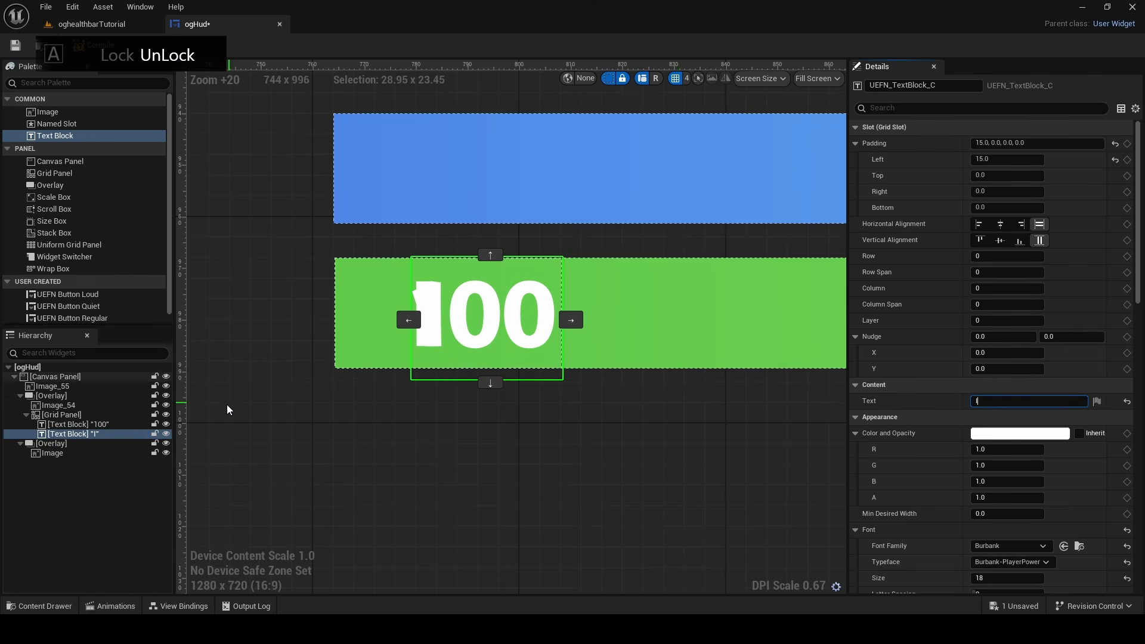
Move the "I" separator to column 1 of the grid panel, beside the "100" text
left_click(572, 320)
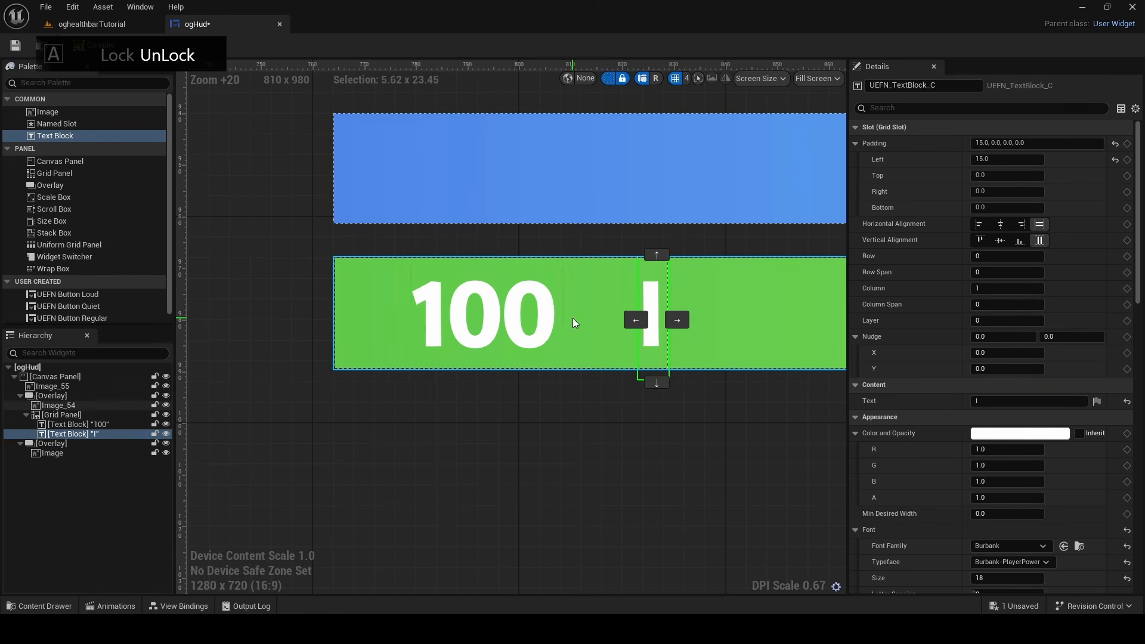
left_click(638, 301)
left_click(638, 305)
left_click(637, 313)
left_click(637, 318)
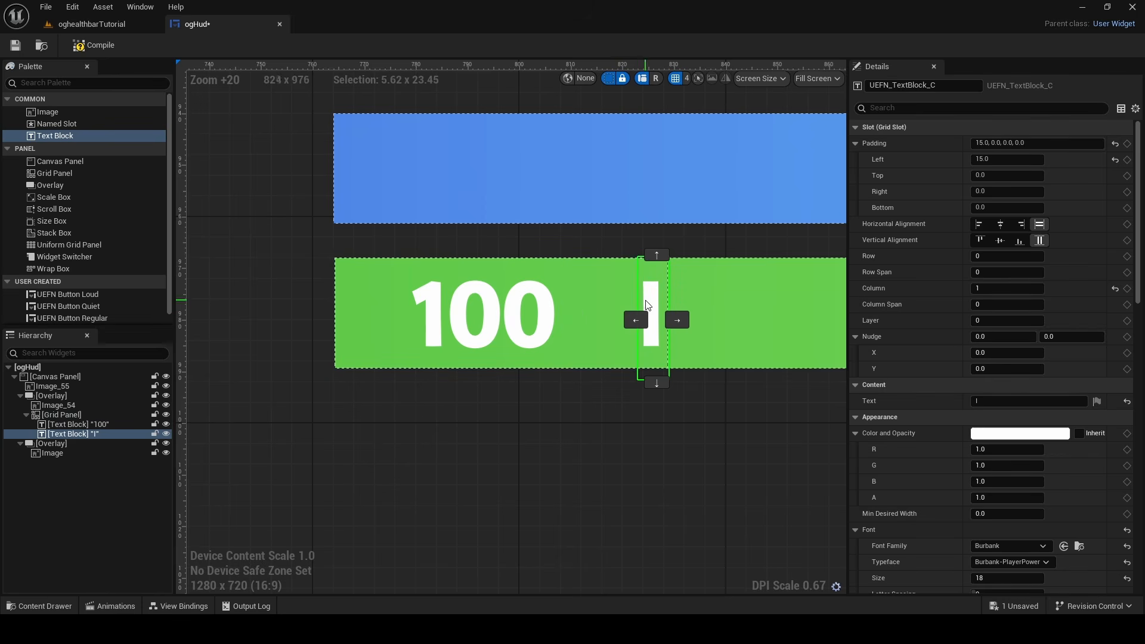
Set the left padding of the "I" separator to 3
left_click(1002, 159)
type("0")
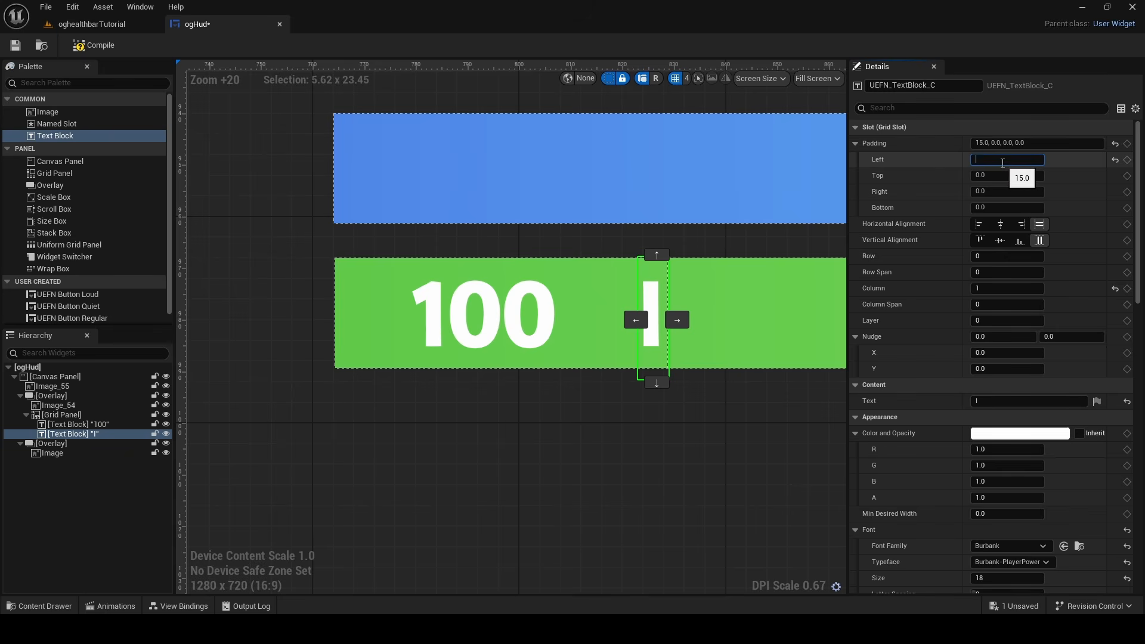
key("Return")
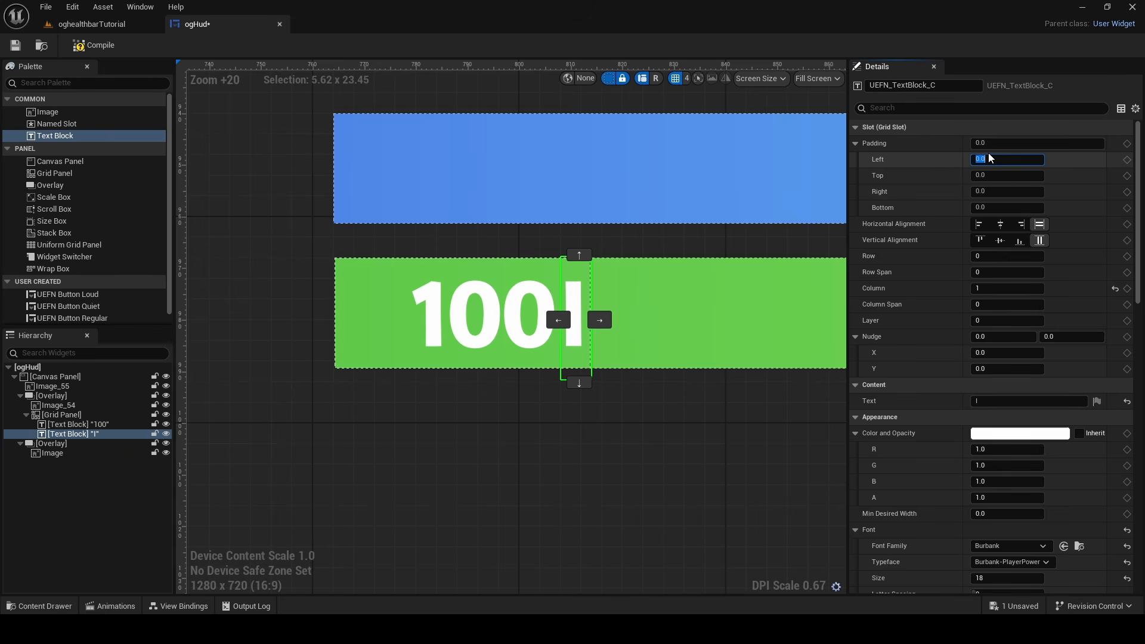
scroll(989, 153, "up", 3)
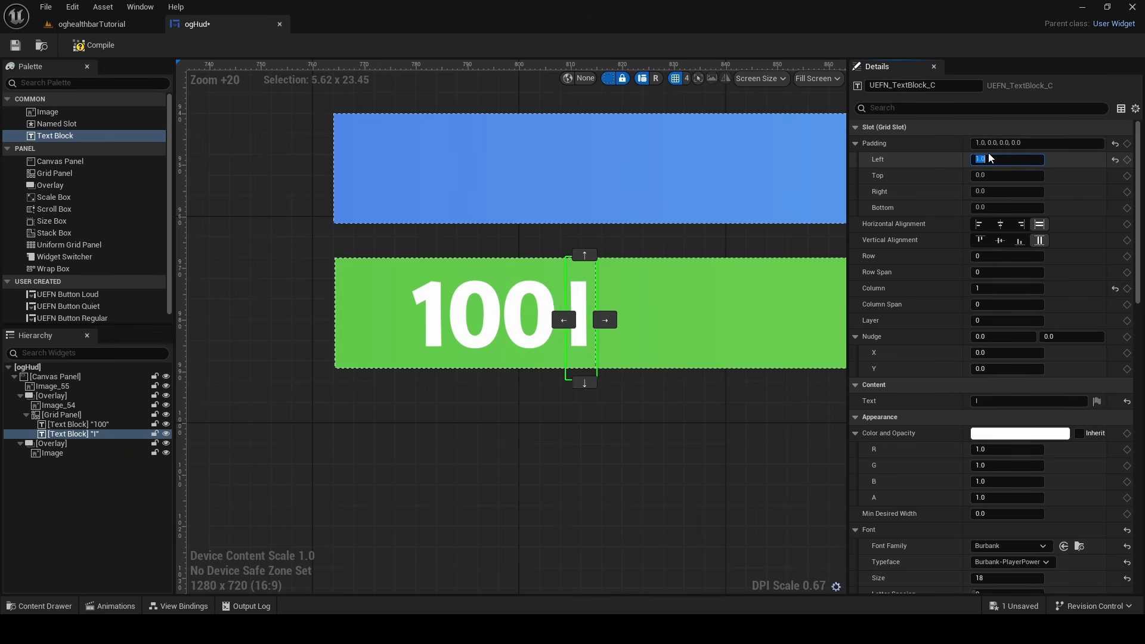
type("4")
key("Return")
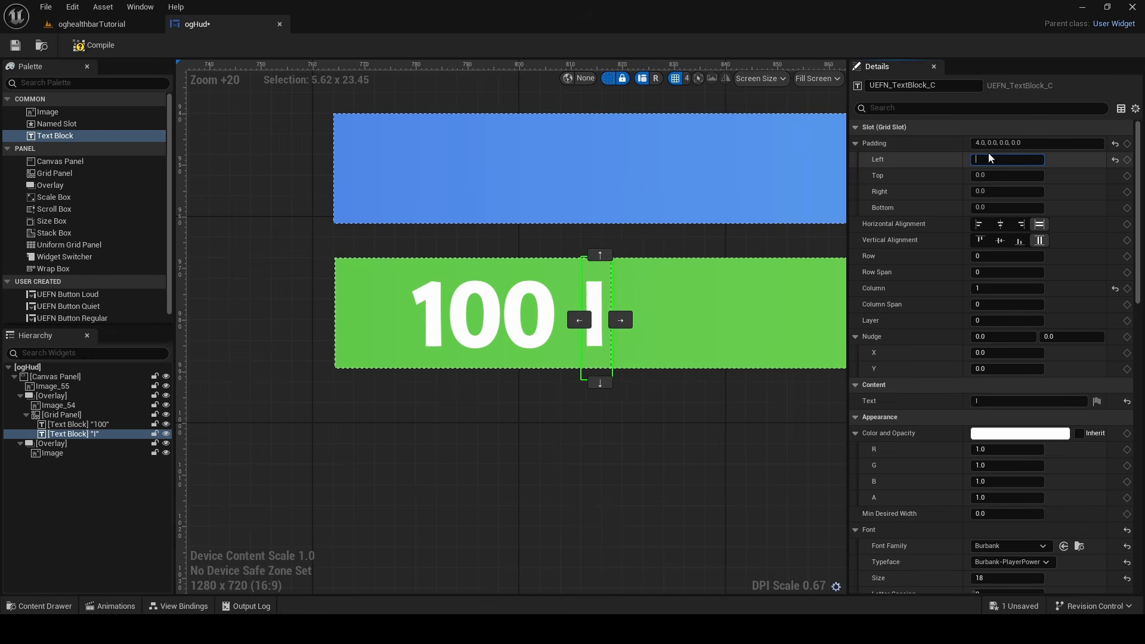
type("3")
key("Return")
Duplicate the "100" text block and move the copy to grid column 2, after the "I" separator
left_click(466, 329)
left_click(466, 329)
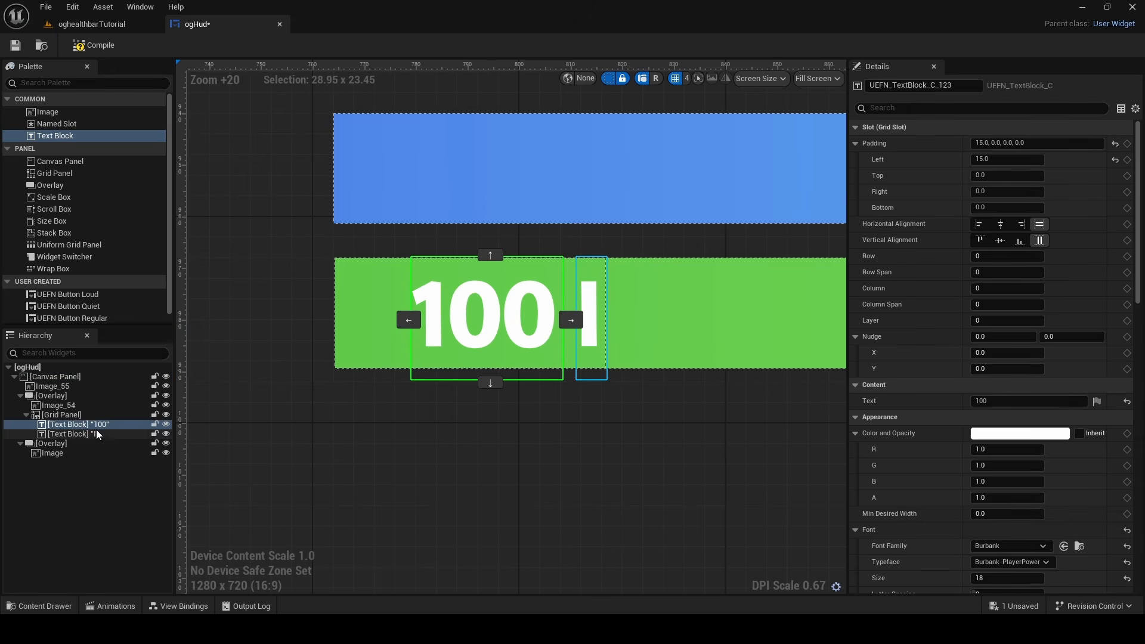
key("ctrl+d")
left_click_drag(550, 331, 787, 319)
Reduce the second "100" text's left padding to leave a small gap after the "I" separator, and check the spacing on the bar
left_click(1034, 159)
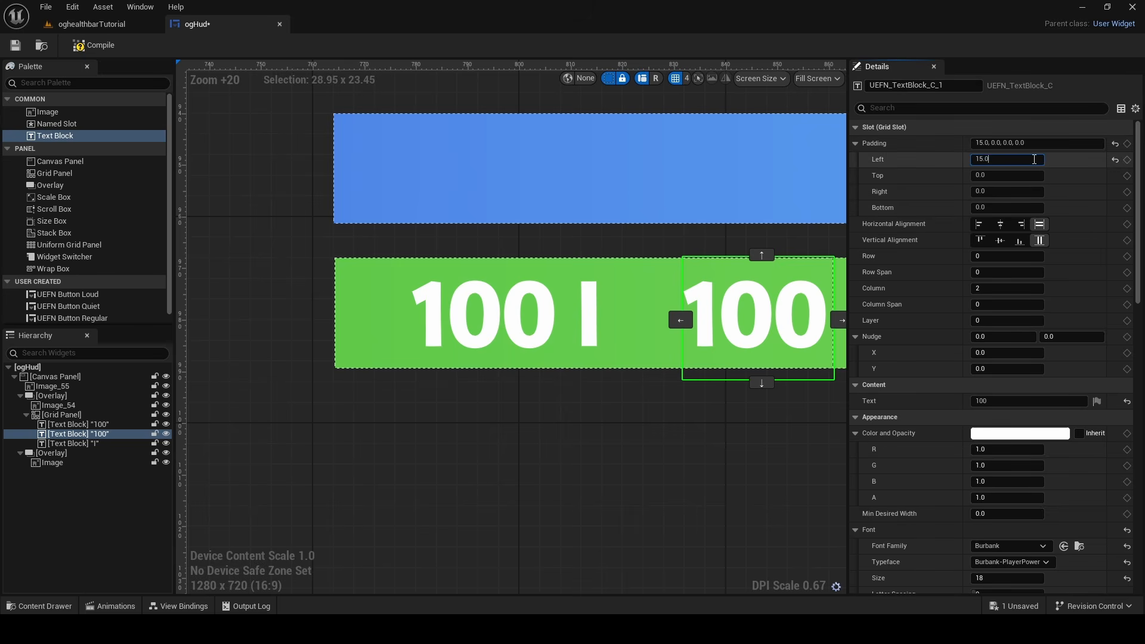
key("BackSpace")
key("BackSpace")
key("BackSpace")
key("BackSpace")
type("0")
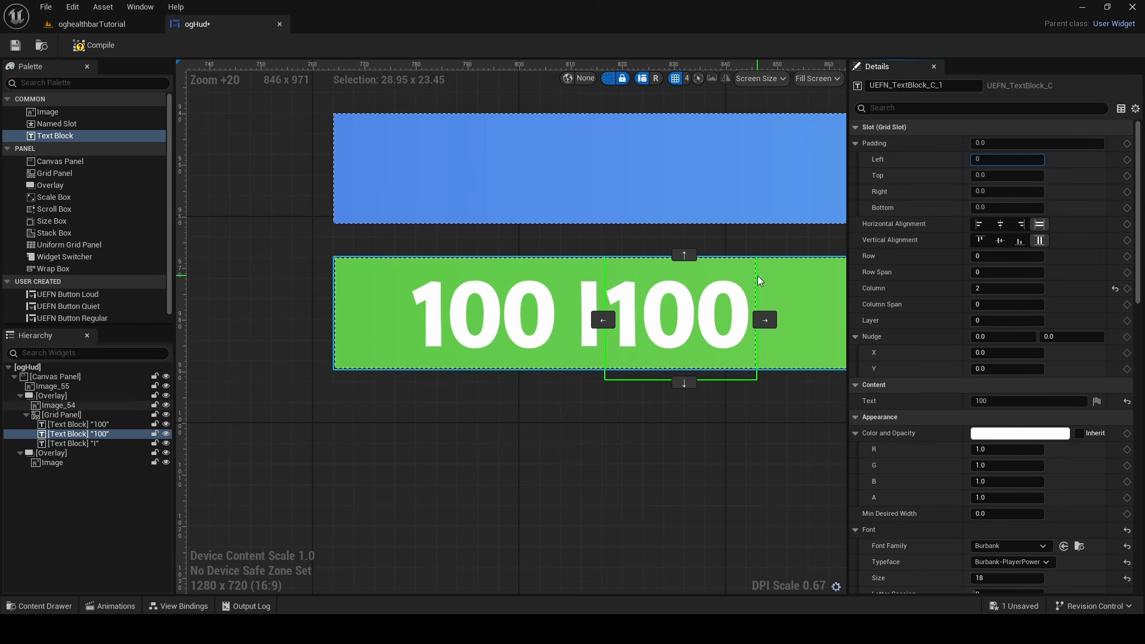
type("15")
key("Return")
key("BackSpace")
type("5")
key("Return")
left_click(472, 448)
scroll(473, 447, "down", 11)
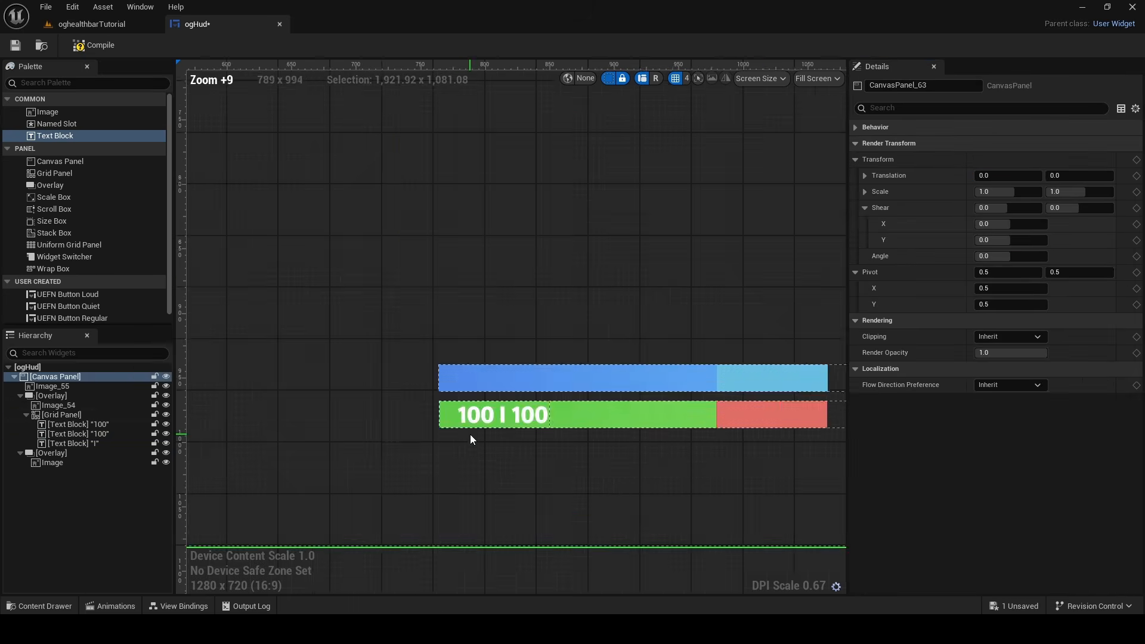
scroll(459, 438, "down", 6)
scroll(584, 346, "up", 16)
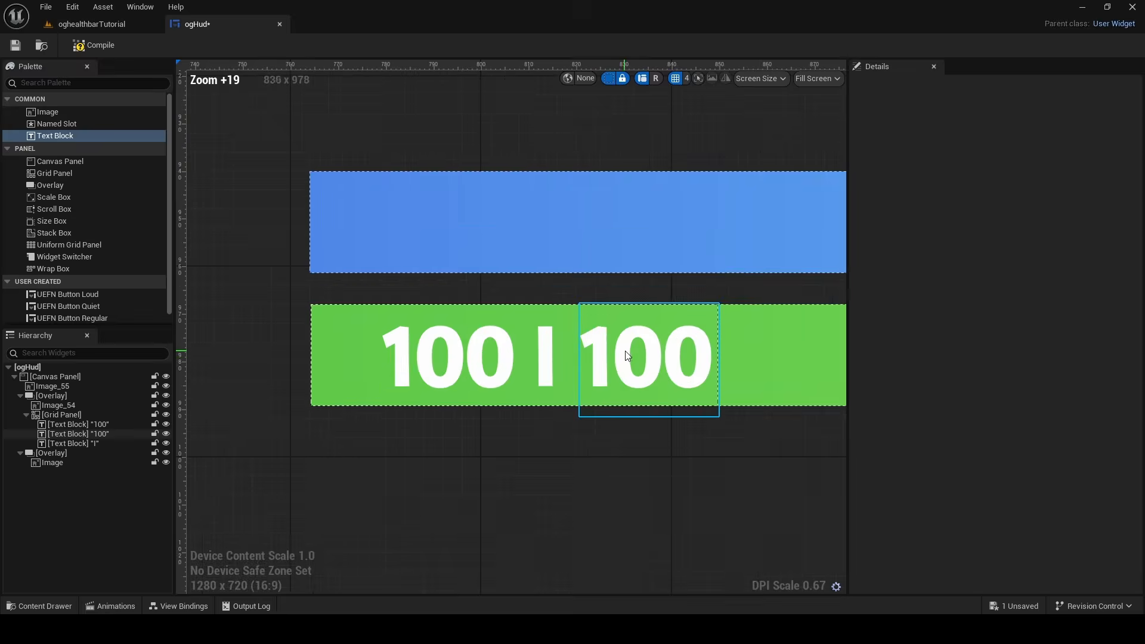
Tint the second "100" and the "I" separator on the green health bar light green, hex sRGB D0FFCFFF
left_click(627, 356)
left_click(1014, 320)
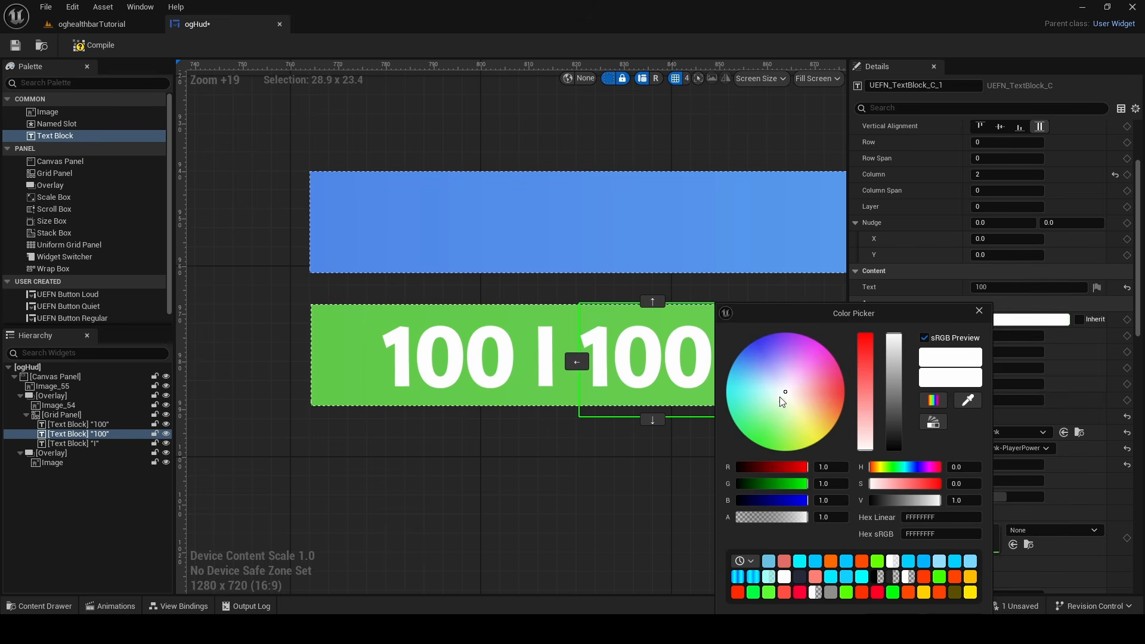
left_click_drag(781, 401, 775, 410)
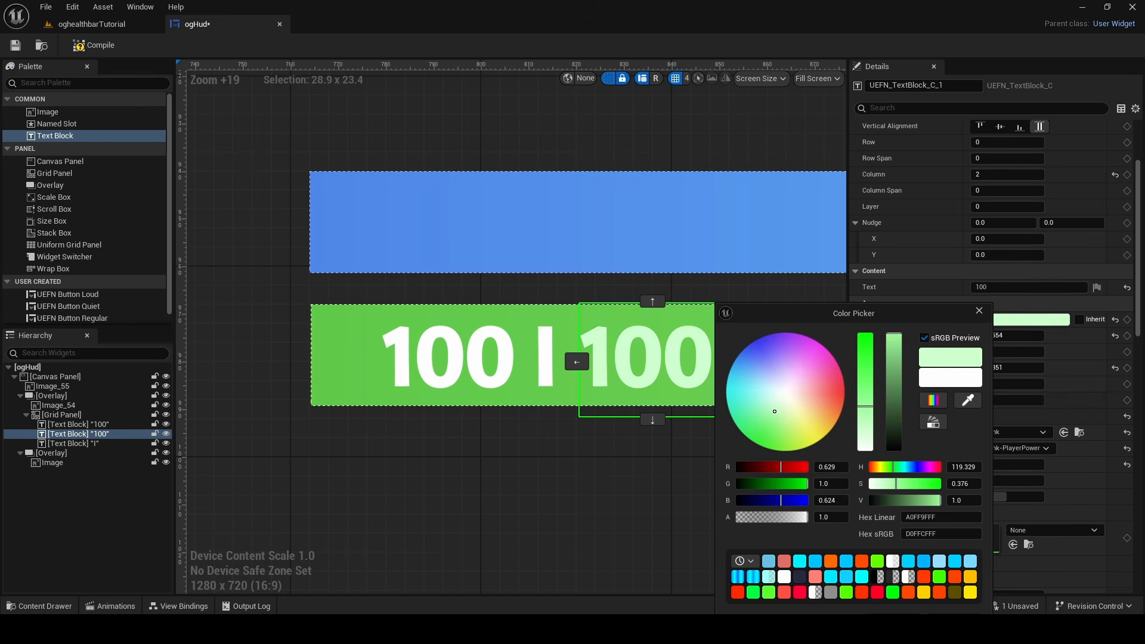
left_click(867, 548)
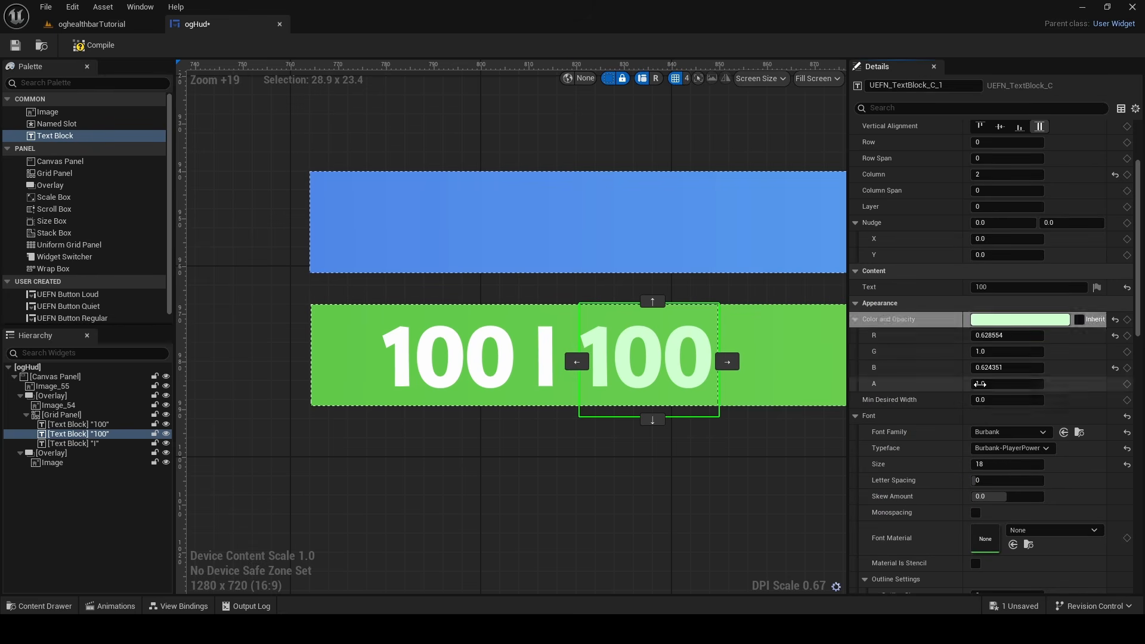
left_click(552, 333)
left_click(955, 395)
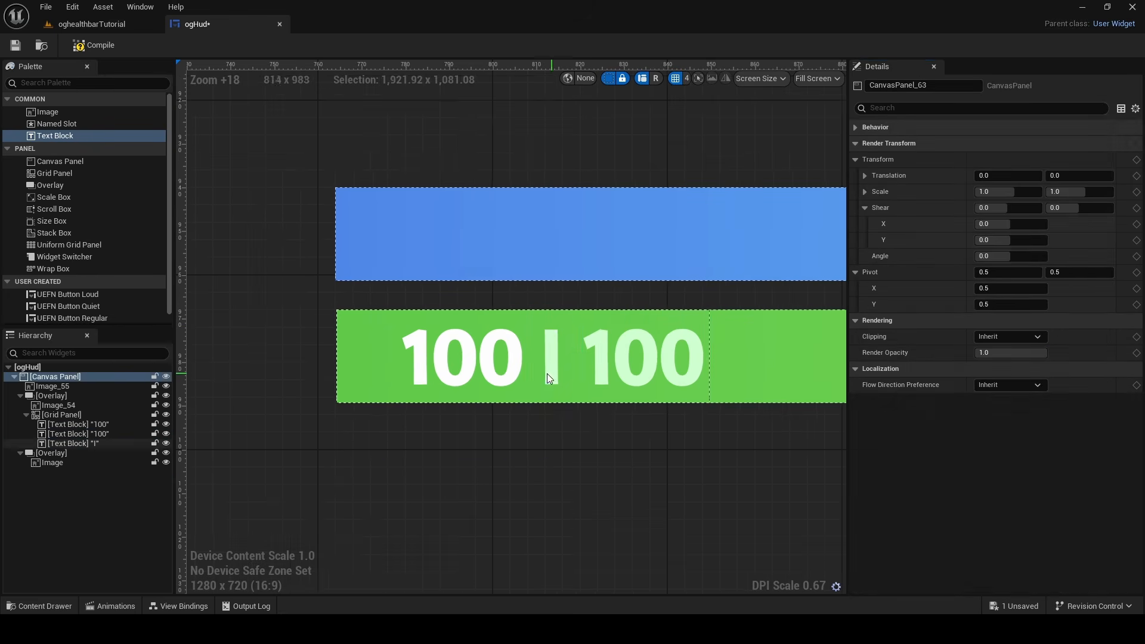
Compare the health bar's number styling with the bars in the reference gameplay screenshot
scroll(660, 411, "down", 11)
right_click_drag(658, 459, 412, 404)
scroll(465, 392, "up", 11)
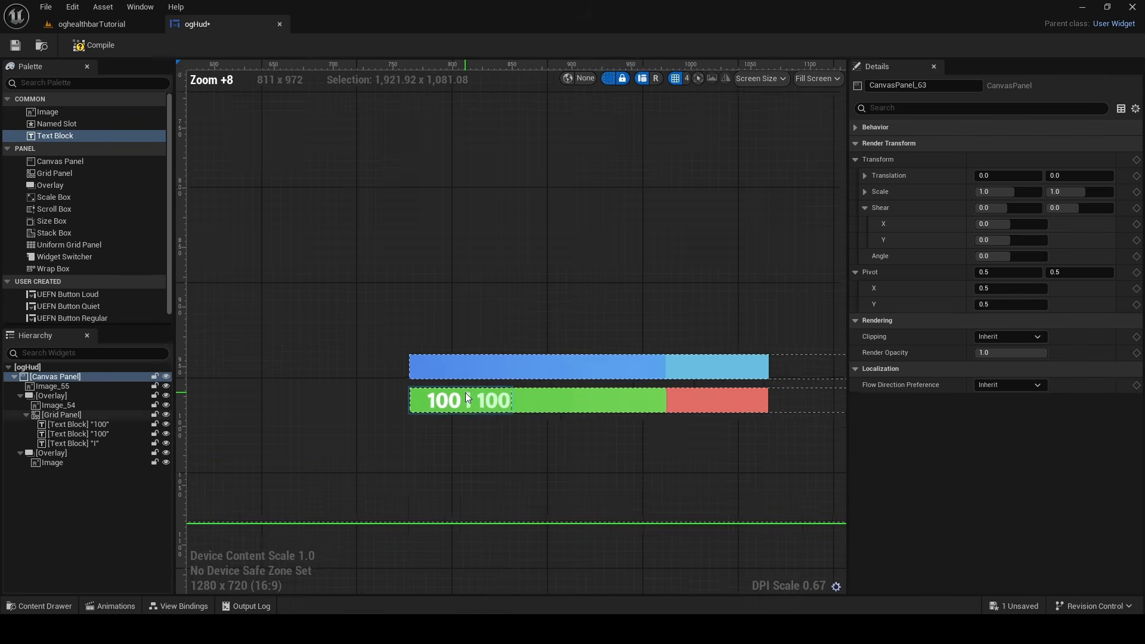
scroll(506, 390, "down", 3)
scroll(518, 396, "down", 11)
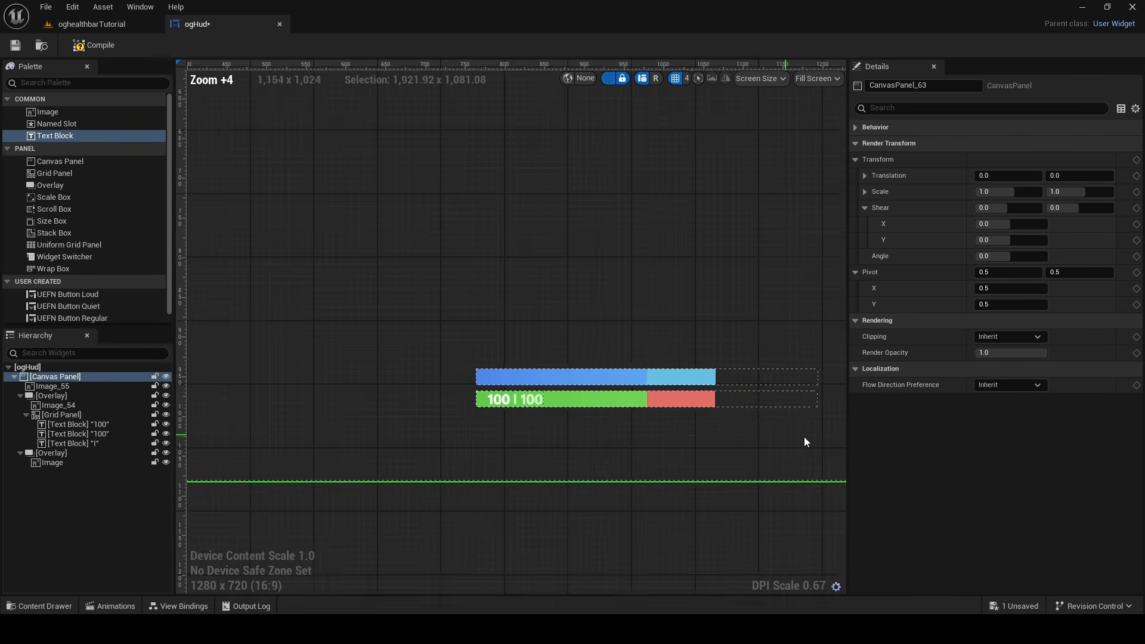
scroll(804, 436, "down", 9)
right_click_drag(804, 437, 266, 442)
scroll(519, 417, "up", 9)
scroll(394, 444, "down", 5)
scroll(421, 426, "down", 3)
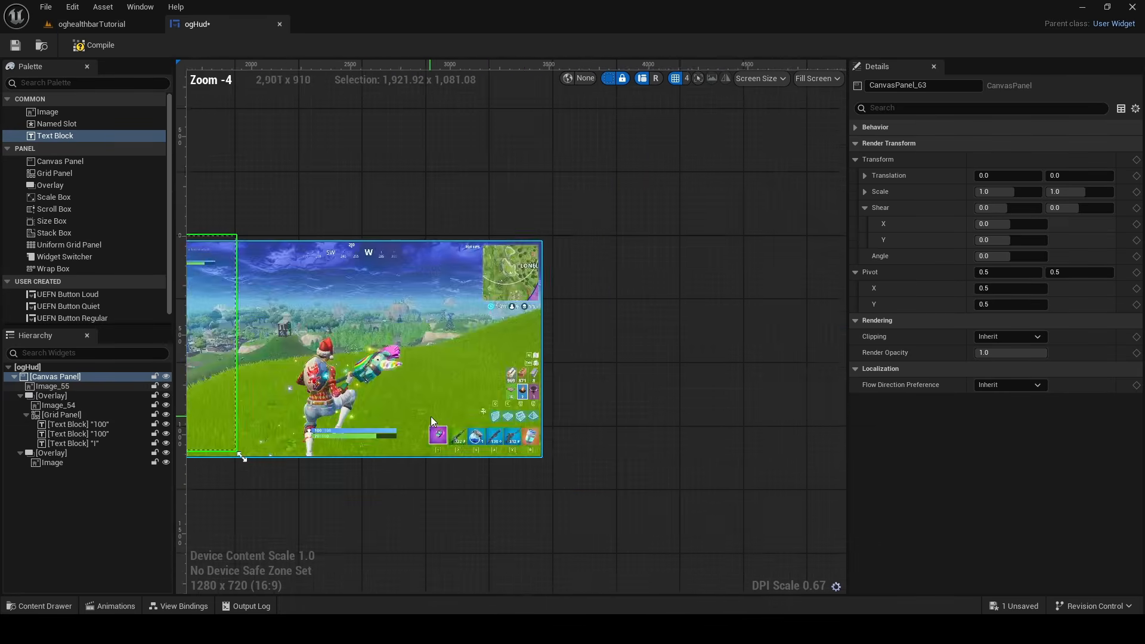
scroll(434, 422, "up", 3)
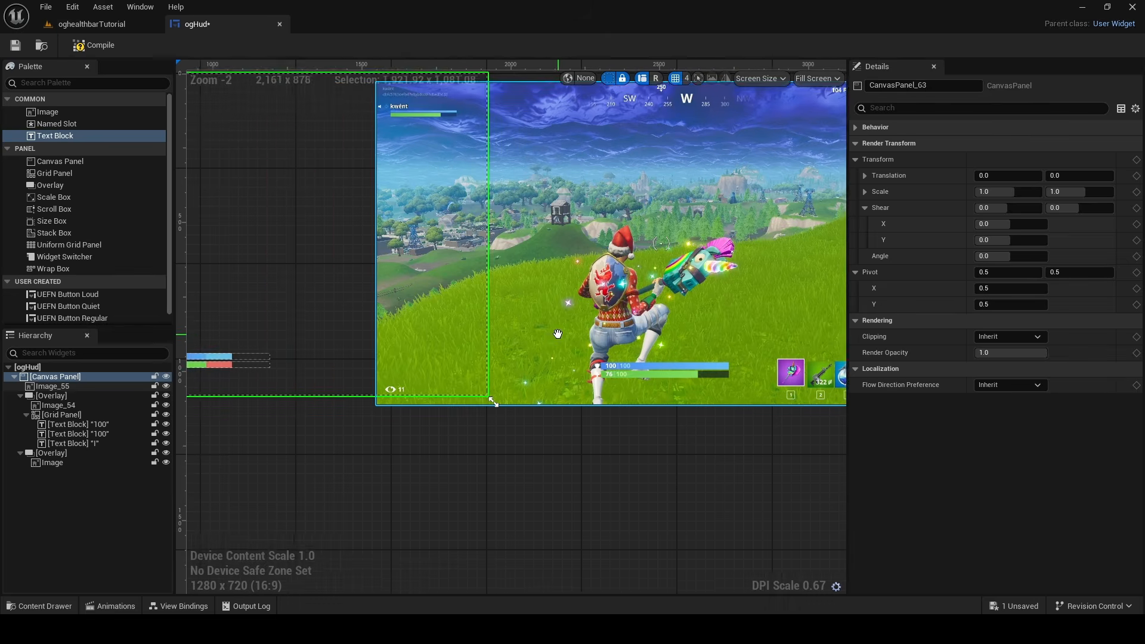
scroll(295, 352, "up", 14)
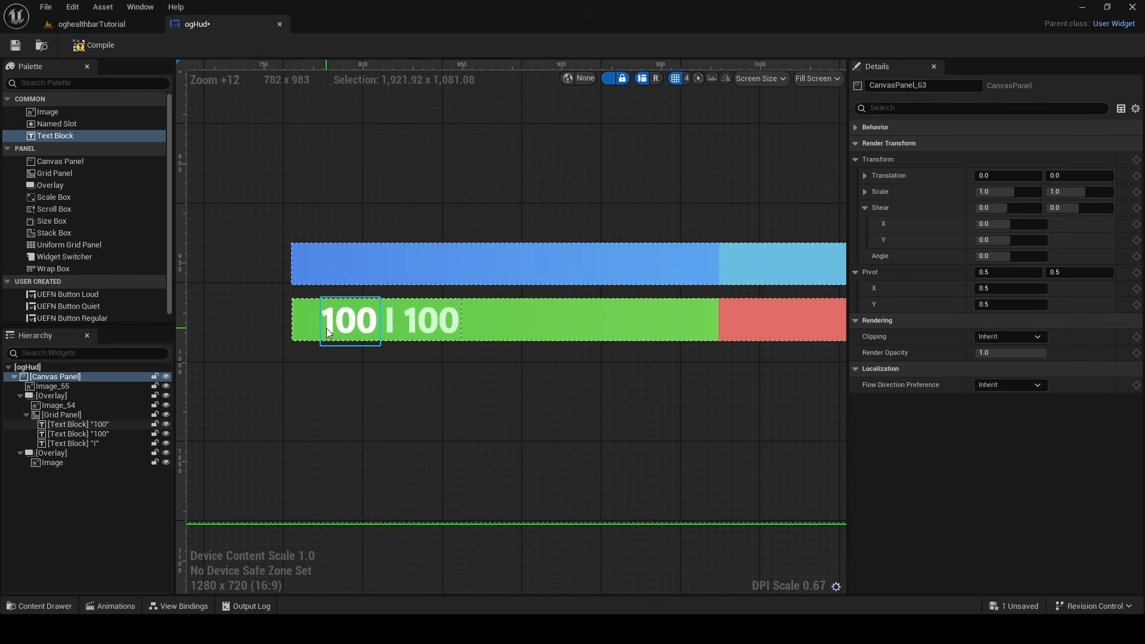
Copy the health bar's grid panel with its "100 I 100" texts and paste it into the blue shield bar's overlay
right_click(69, 414)
left_click(110, 474)
right_click(65, 452)
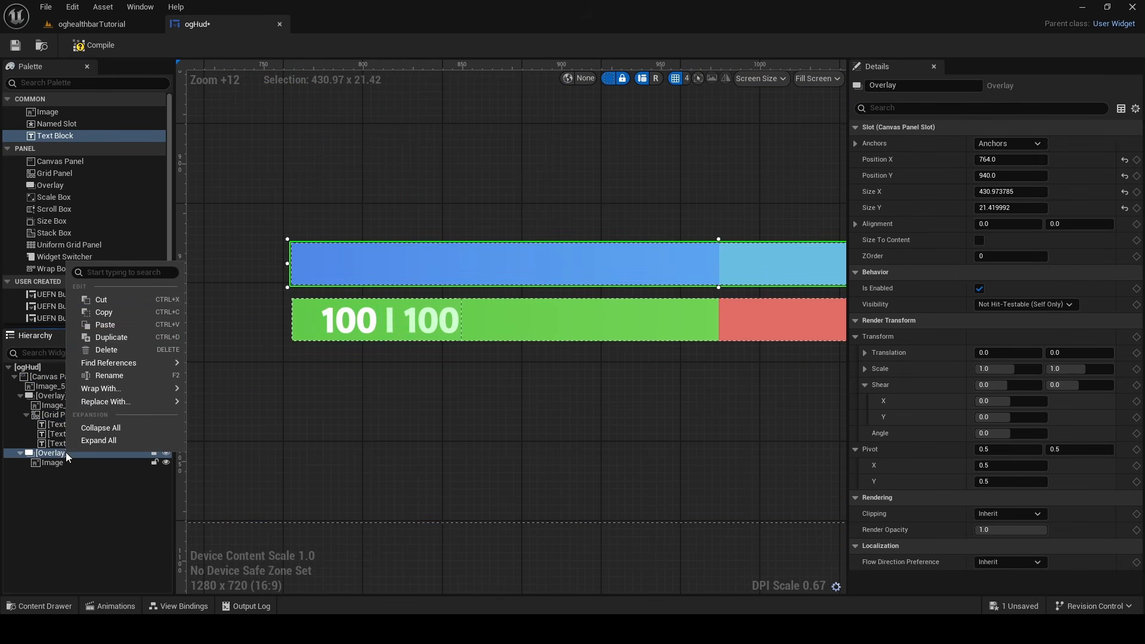
left_click(117, 328)
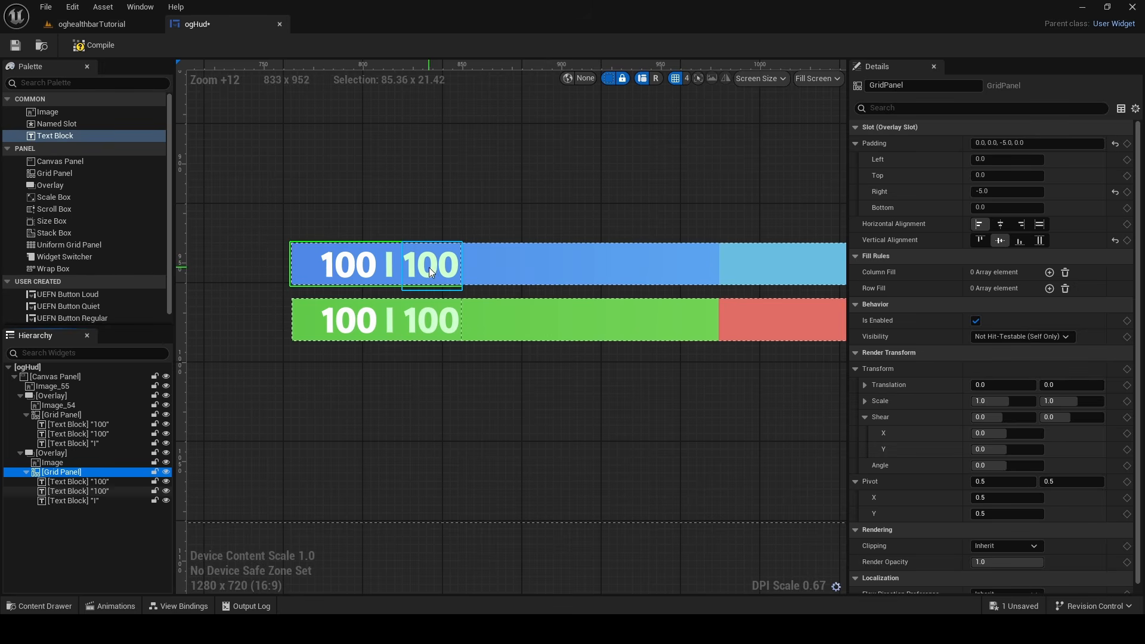
Tint the second "100" and the "I" separator on the blue shield bar light blue
left_click(426, 262)
left_click(389, 265, "ctrl")
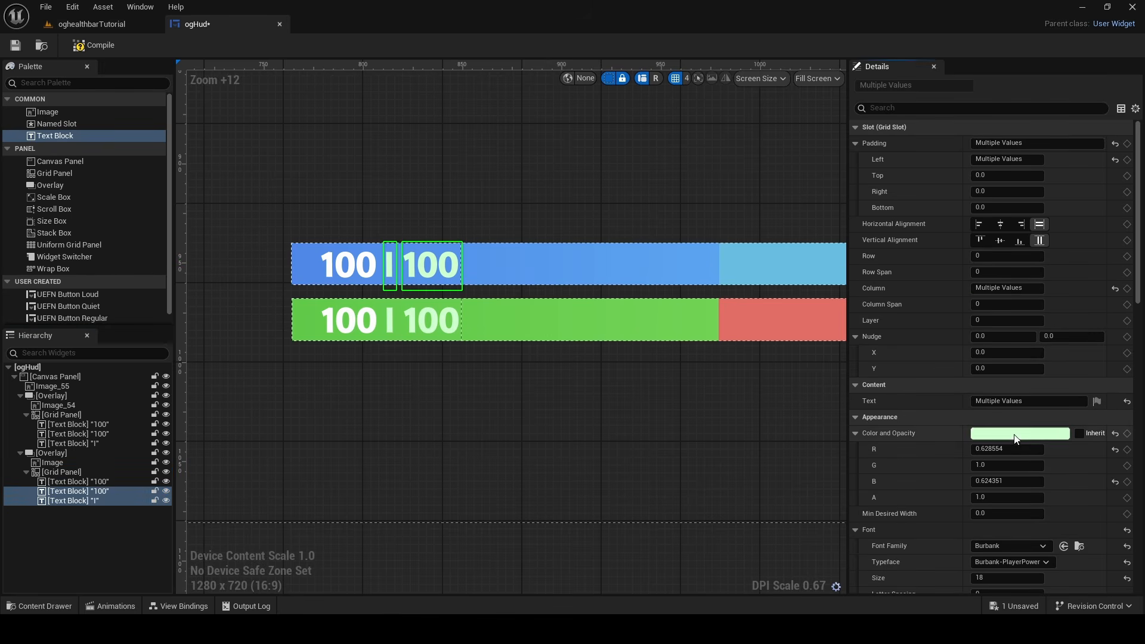
left_click(1015, 435)
left_click_drag(797, 411, 784, 375)
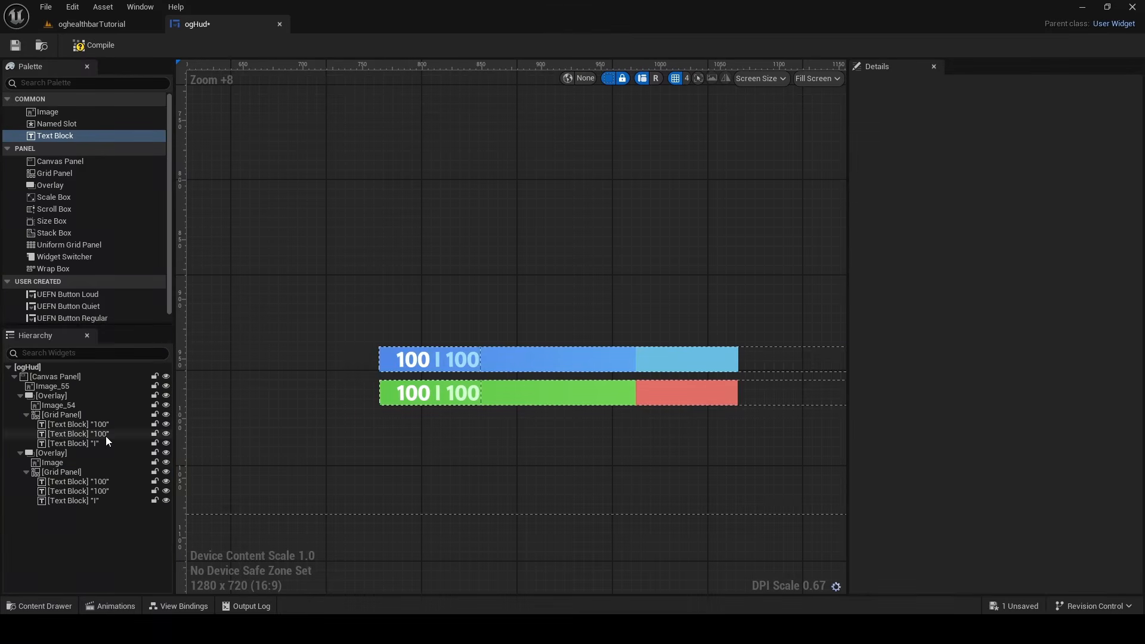
Set the shield bar's first number to 75 to test how the label spacing adapts
left_click(89, 482)
left_click(1045, 402)
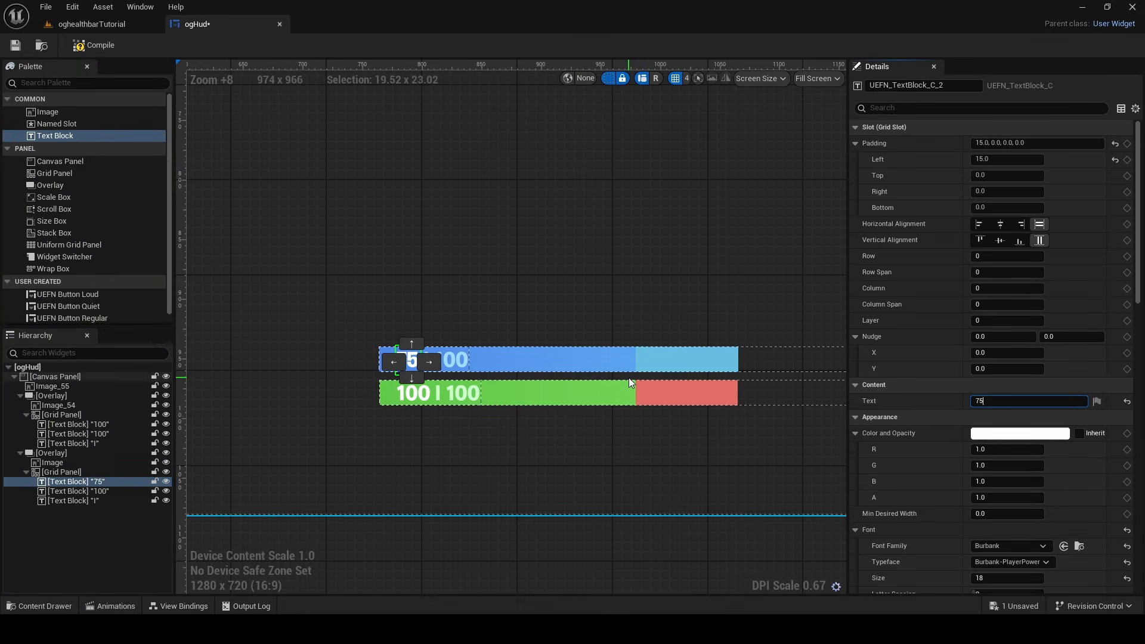
scroll(220, 327, "up", 7)
left_click(239, 322)
right_click_drag(544, 320, 324, 179)
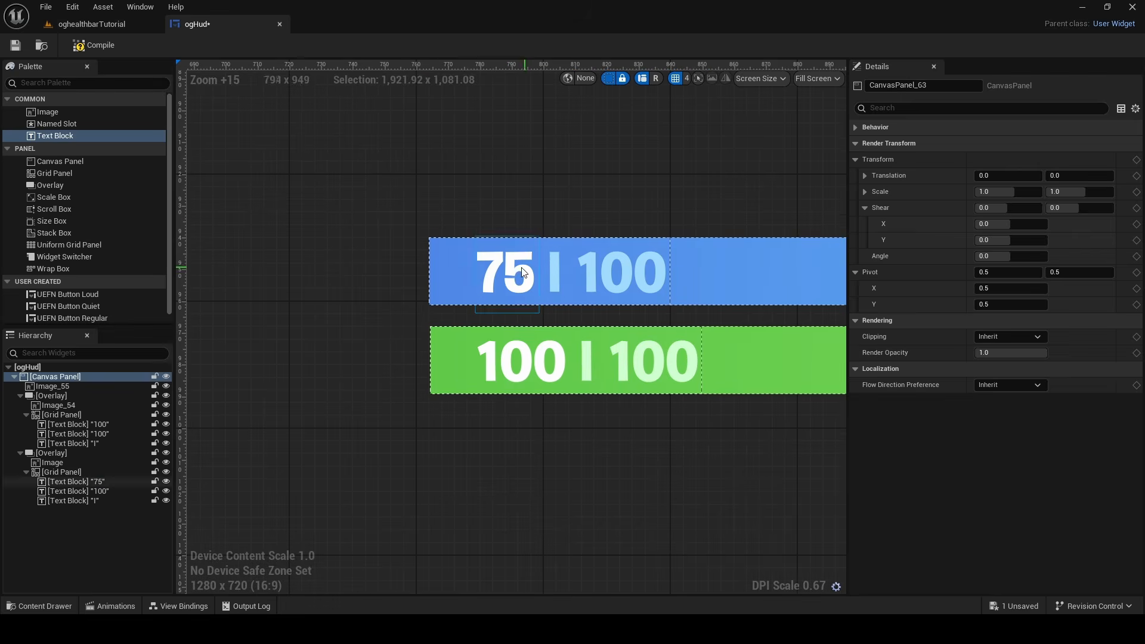
Try 55 and 50 as the shield bar's first number, and restore its text to 100
left_click(521, 268)
key("BackSpace")
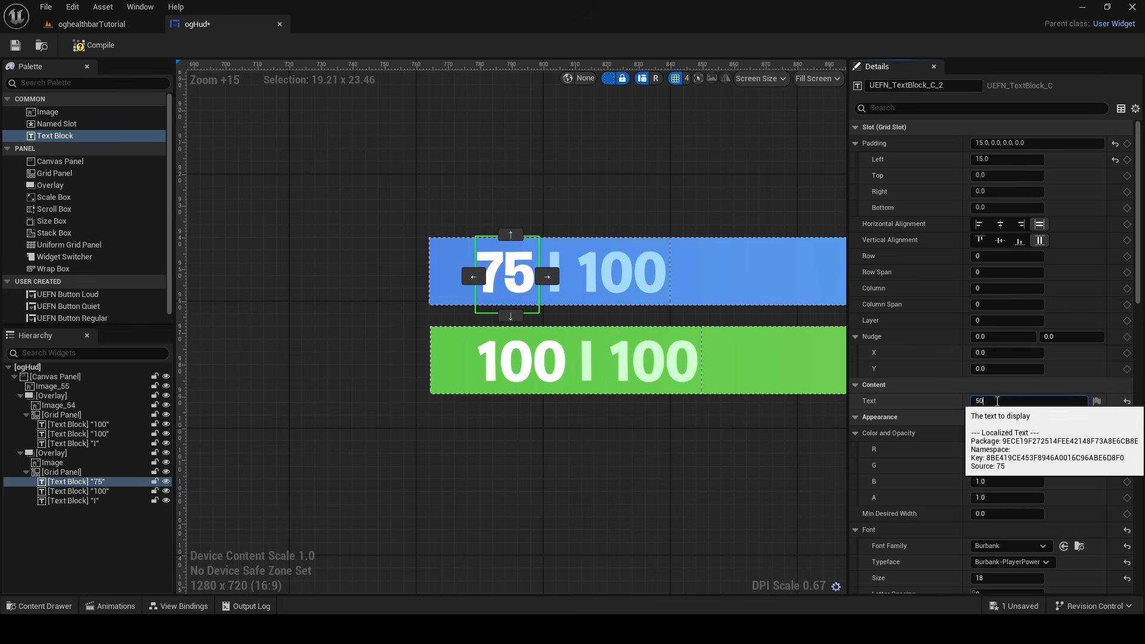
key("BackSpace")
type("5")
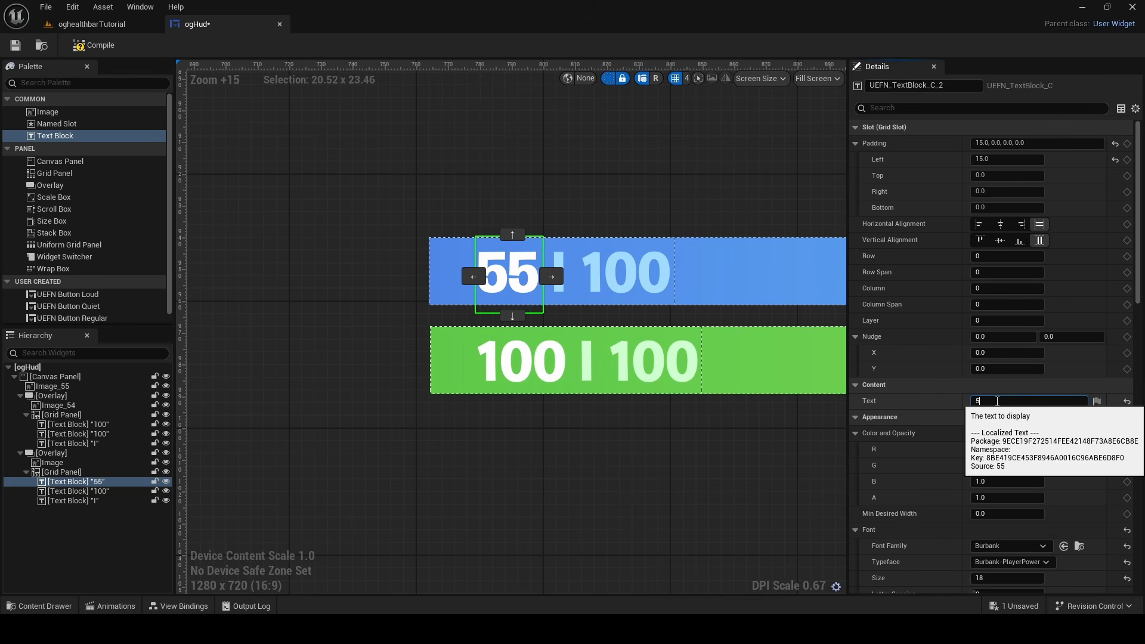
key("BackSpace")
type("10")
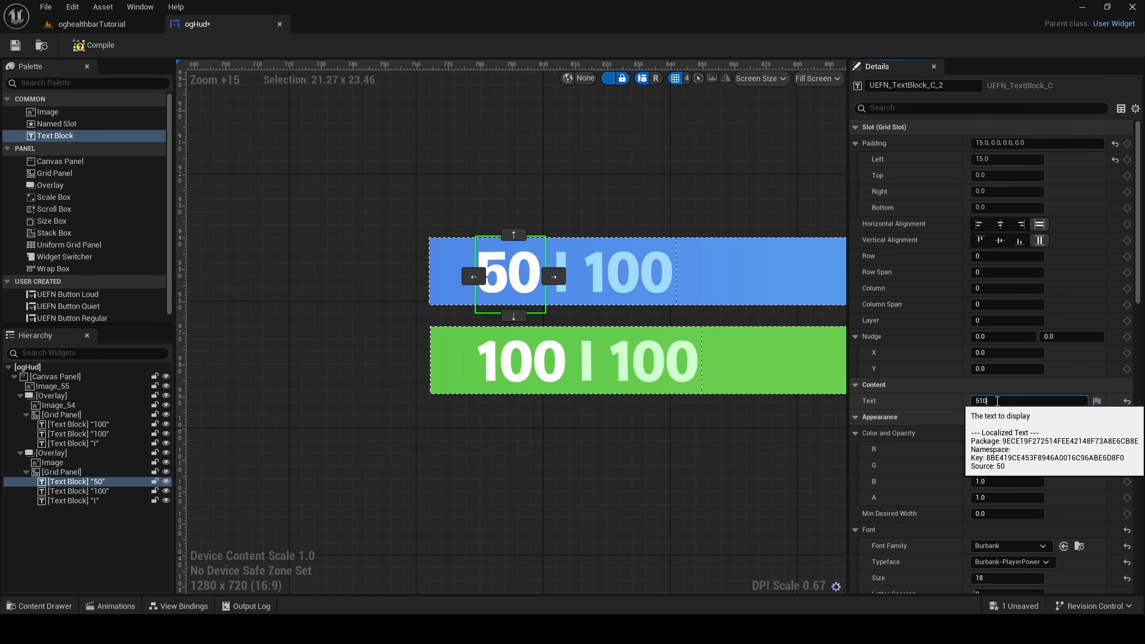
type("100")
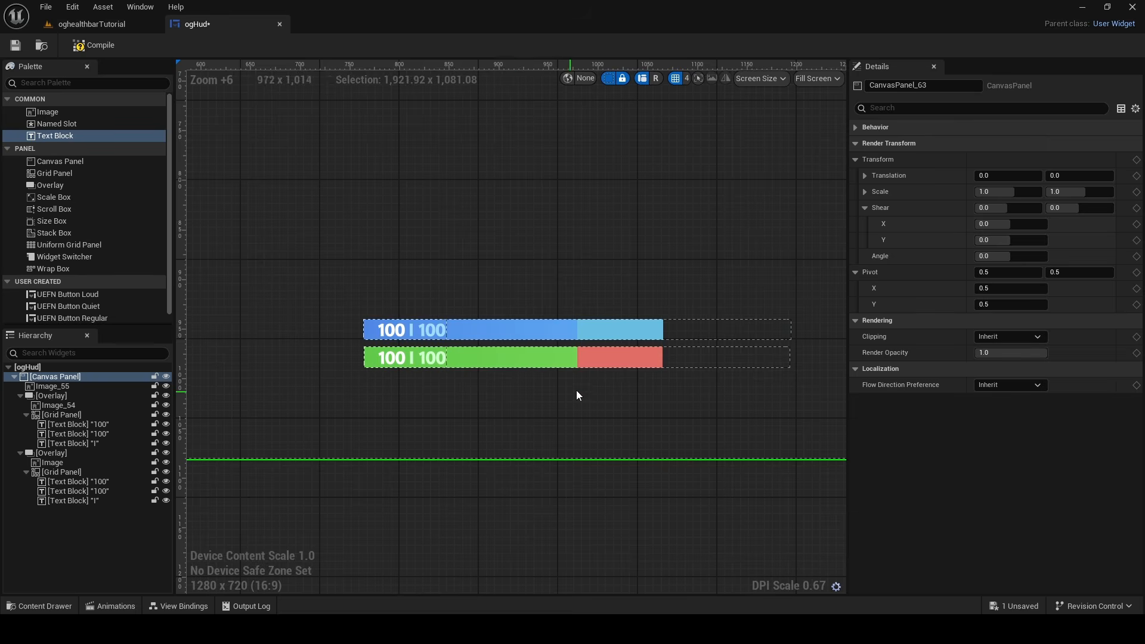
Examine the shield and plus icons beside the bars in the reference gameplay screenshot
scroll(524, 410, "down", 8)
right_click_drag(524, 410, 398, 457)
scroll(403, 393, "up", 15)
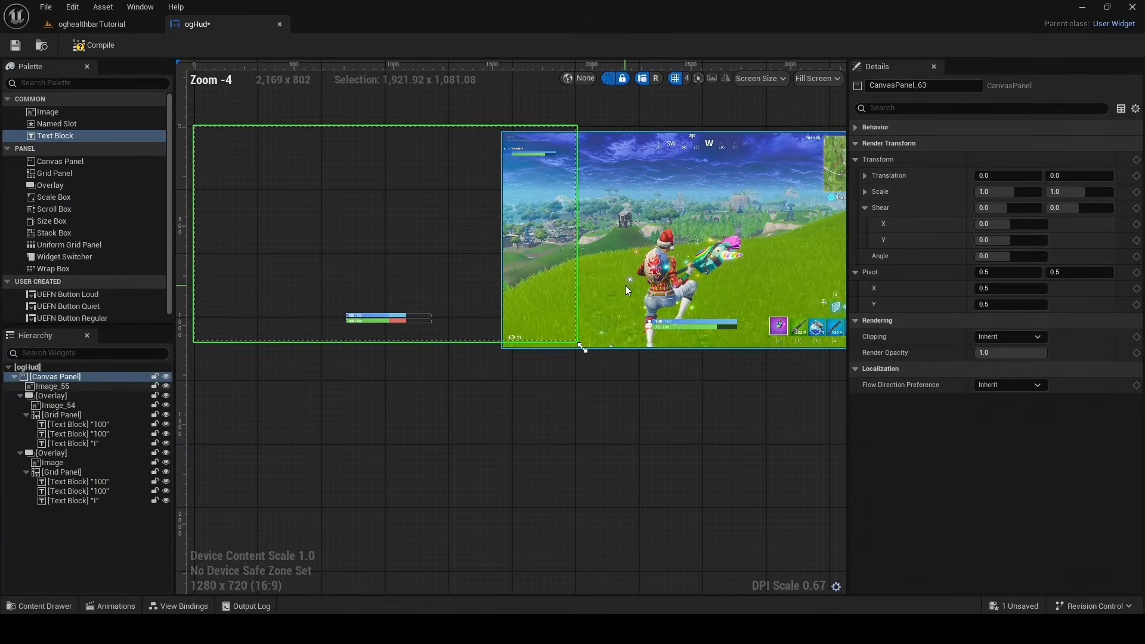
left_click_drag(642, 285, 765, 283)
right_click_drag(508, 307, 647, 303)
scroll(500, 307, "up", 5)
scroll(501, 311, "up", 5)
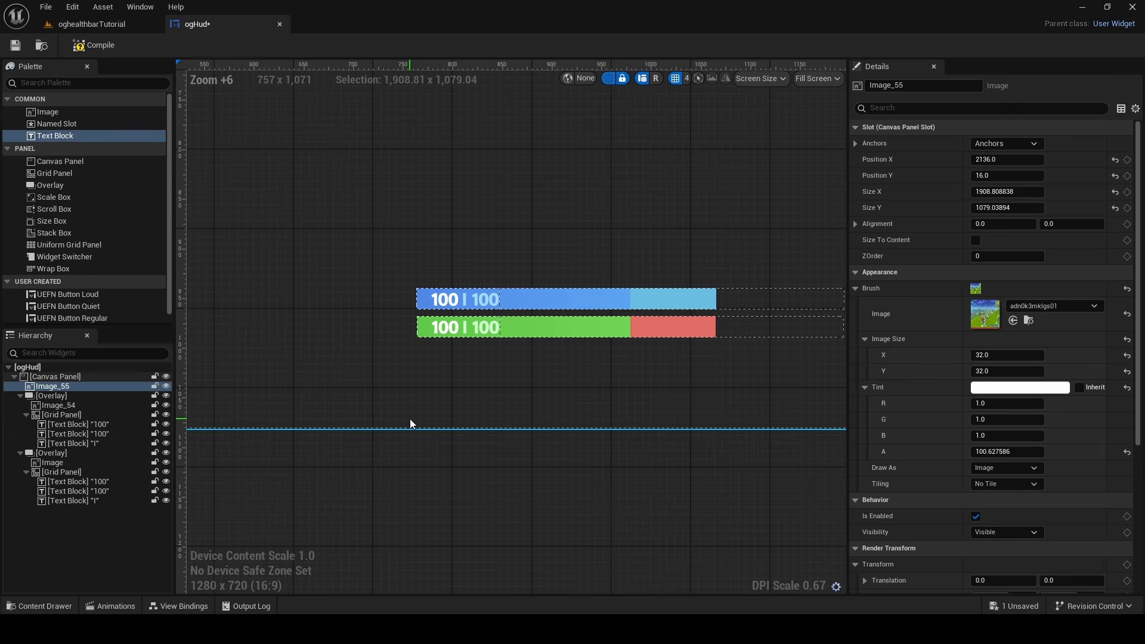
Place the shieldIcon texture on the canvas beside the bars, sized to about 42 x 40
key("ctrl+space")
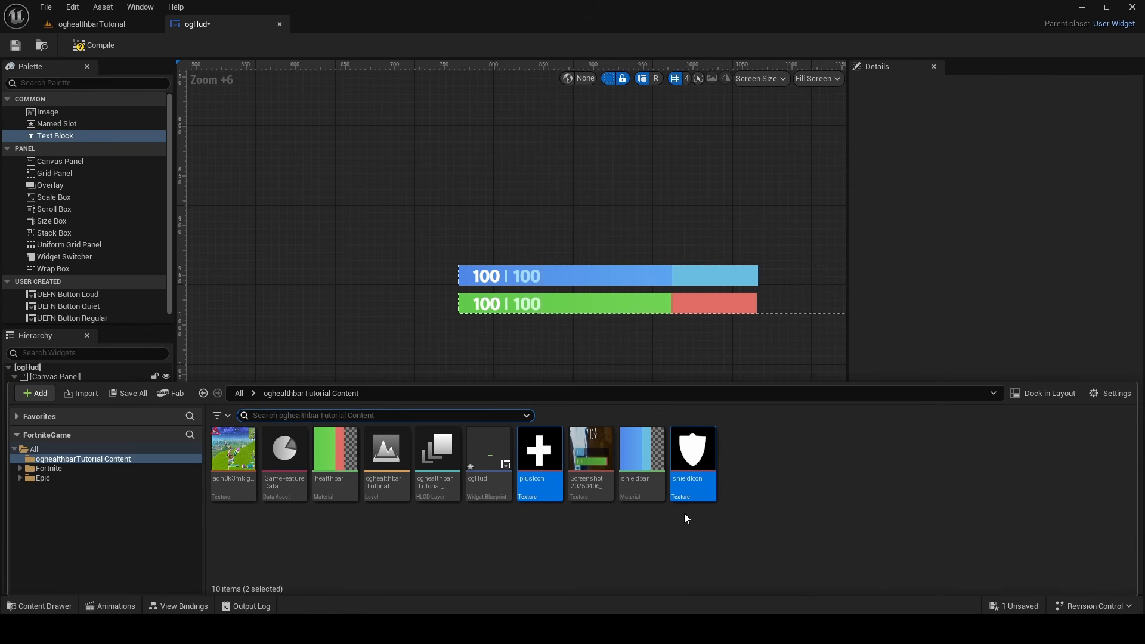
left_click_drag(693, 456, 285, 255)
scroll(429, 222, "up", 3)
left_click_drag(400, 239, 414, 278)
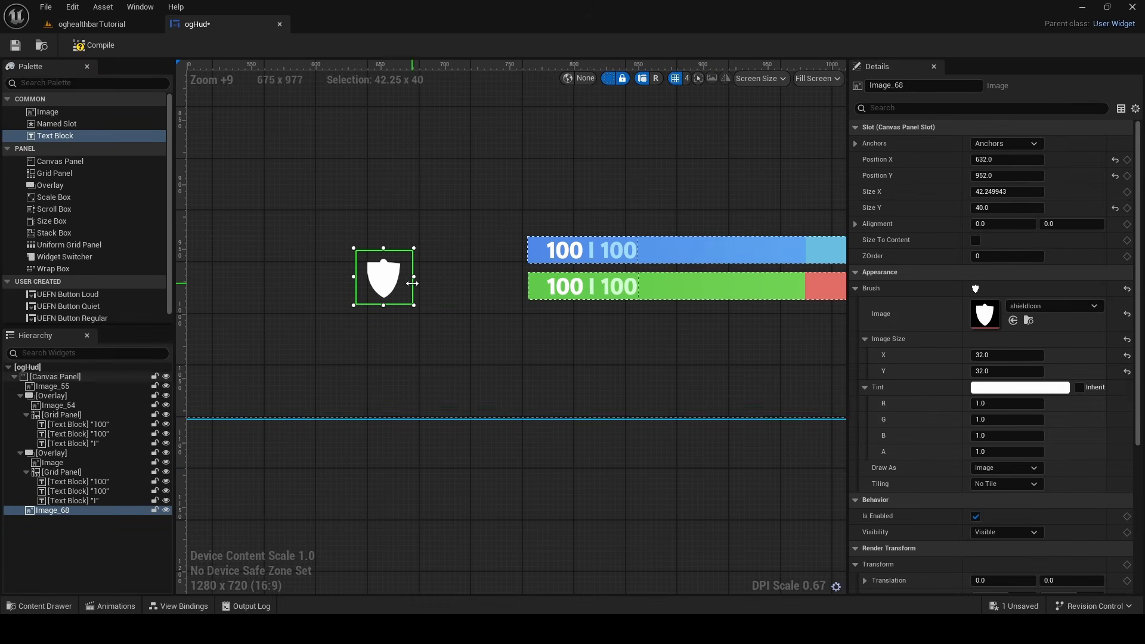
Place the plusIcon texture on the canvas above the shield icon and narrow it to about 37 x 40
left_click(14, 606)
left_click_drag(541, 462, 406, 187)
scroll(428, 265, "up", 4)
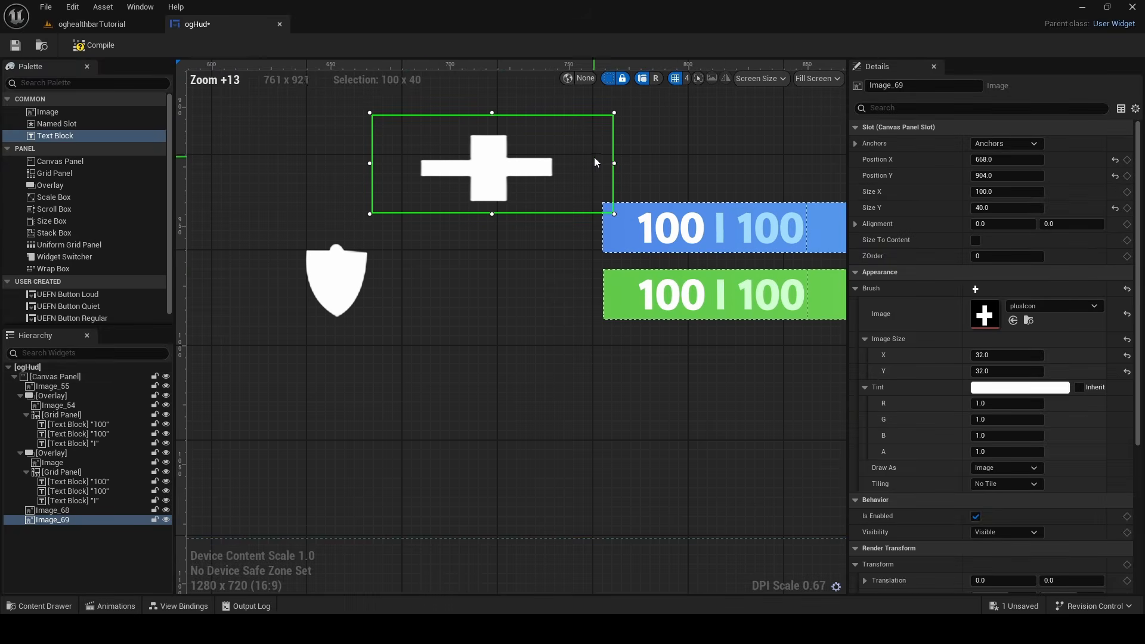
left_click(614, 160)
left_click(614, 160)
left_click_drag(614, 162, 464, 163)
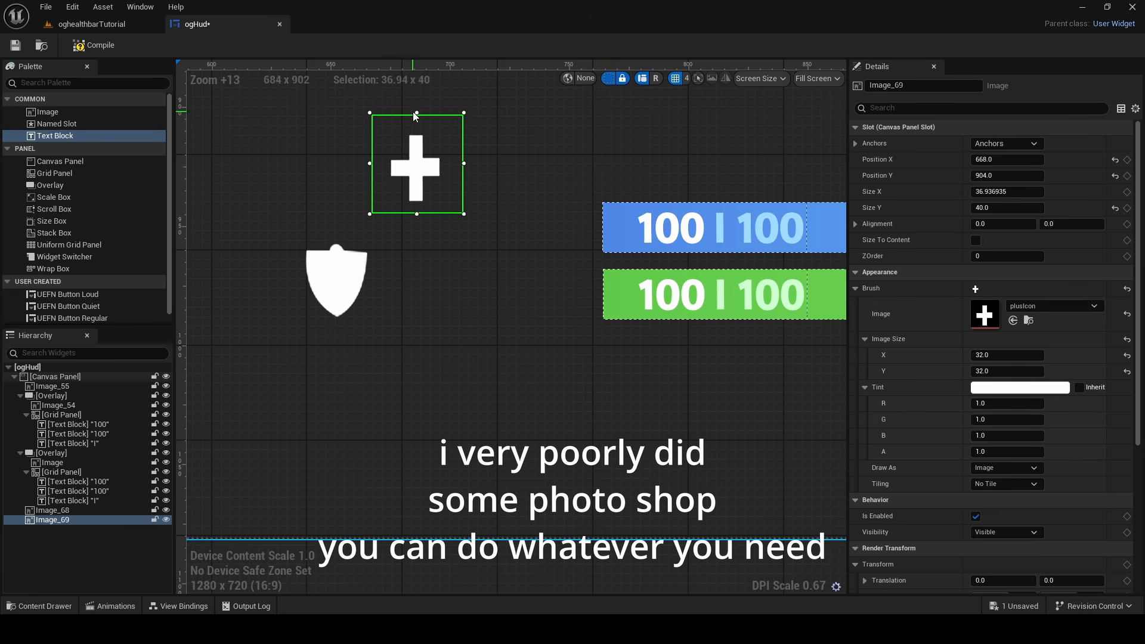
Shrink both icons and place the plus before the health bar and the shield, about 23 x 21, before the shield bar at 740, 940
left_click_drag(414, 113, 578, 286)
scroll(616, 316, "up", 4)
left_click_drag(616, 339, 587, 316)
left_click_drag(561, 280, 579, 281)
left_click_drag(488, 243, 487, 255)
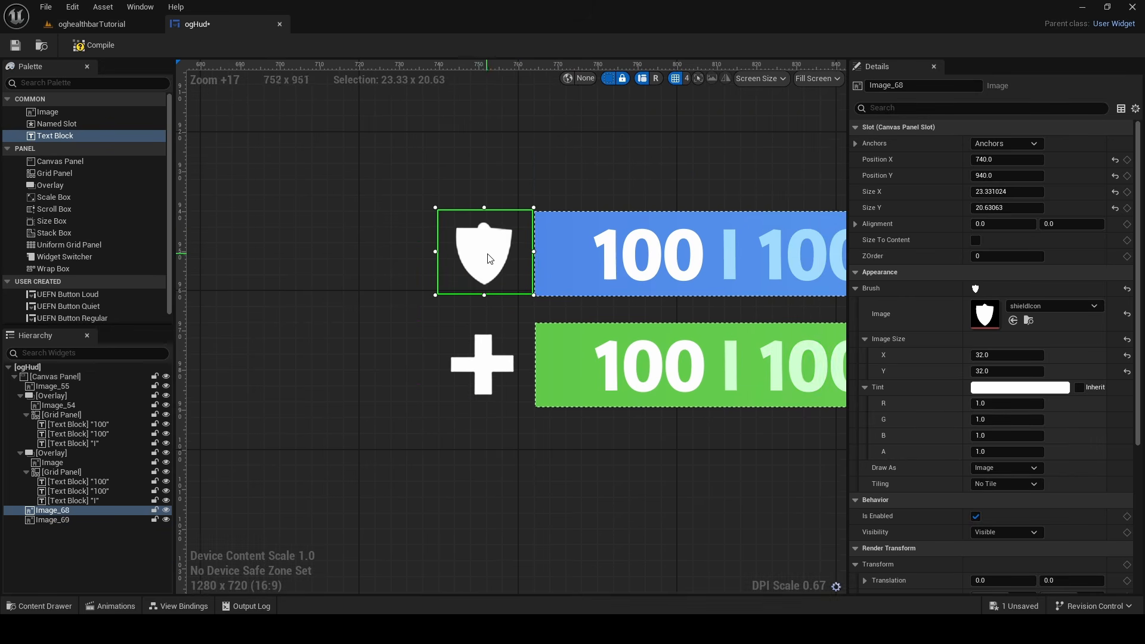
Adjust the plus icon to about 27 x 22 so it lines up under the shield icon
scroll(536, 227, "down", 2)
left_click(499, 276)
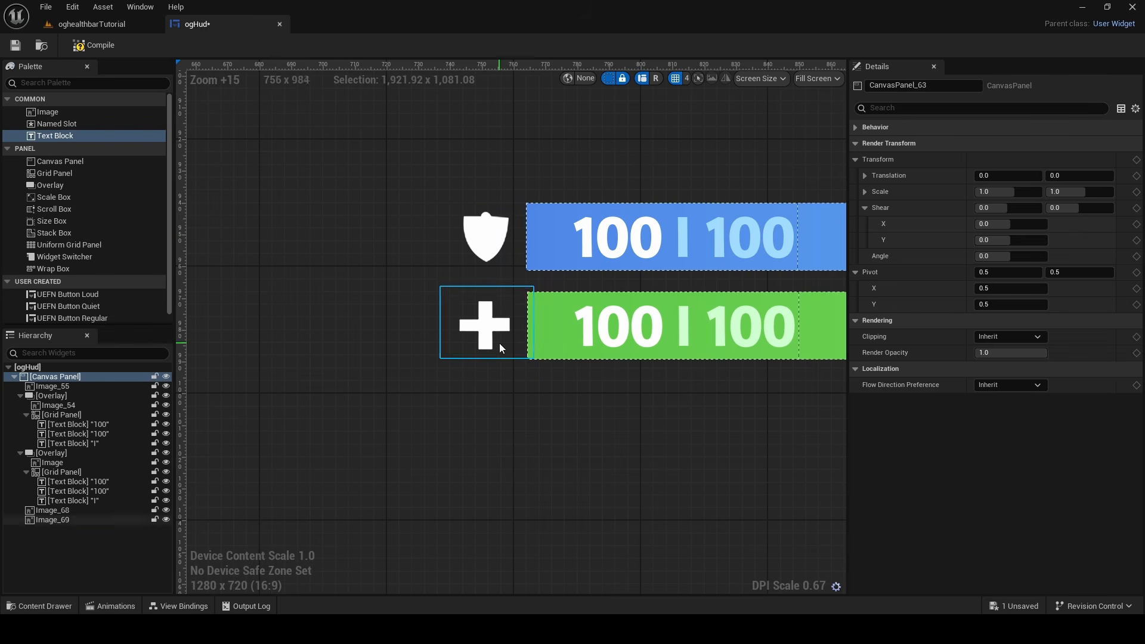
left_click(440, 333)
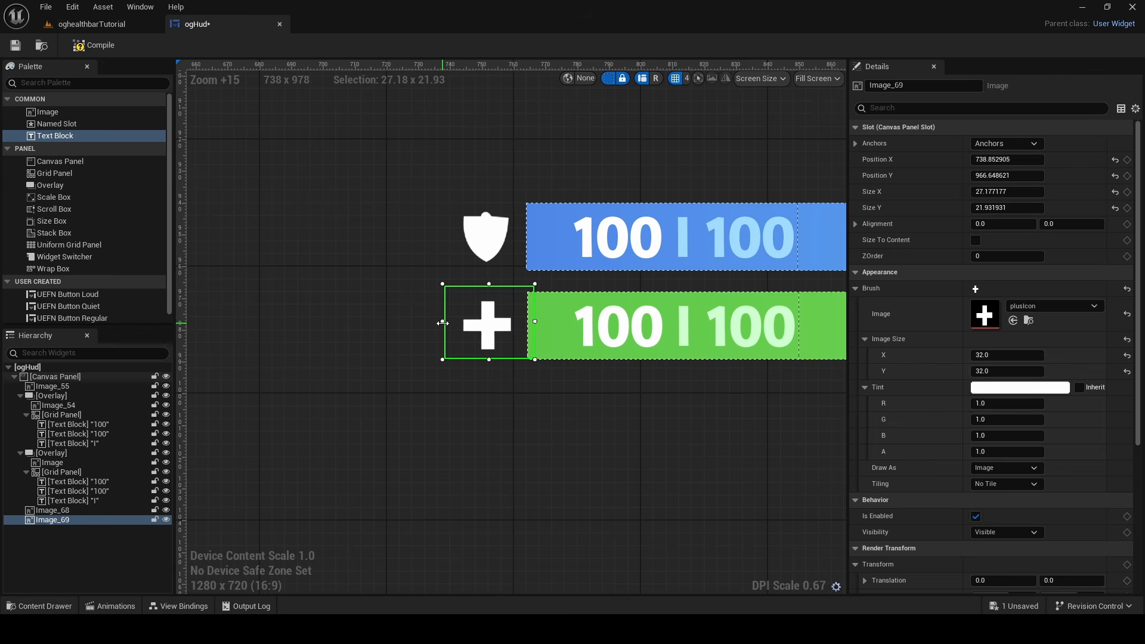
left_click(501, 369)
scroll(489, 322, "down", 3)
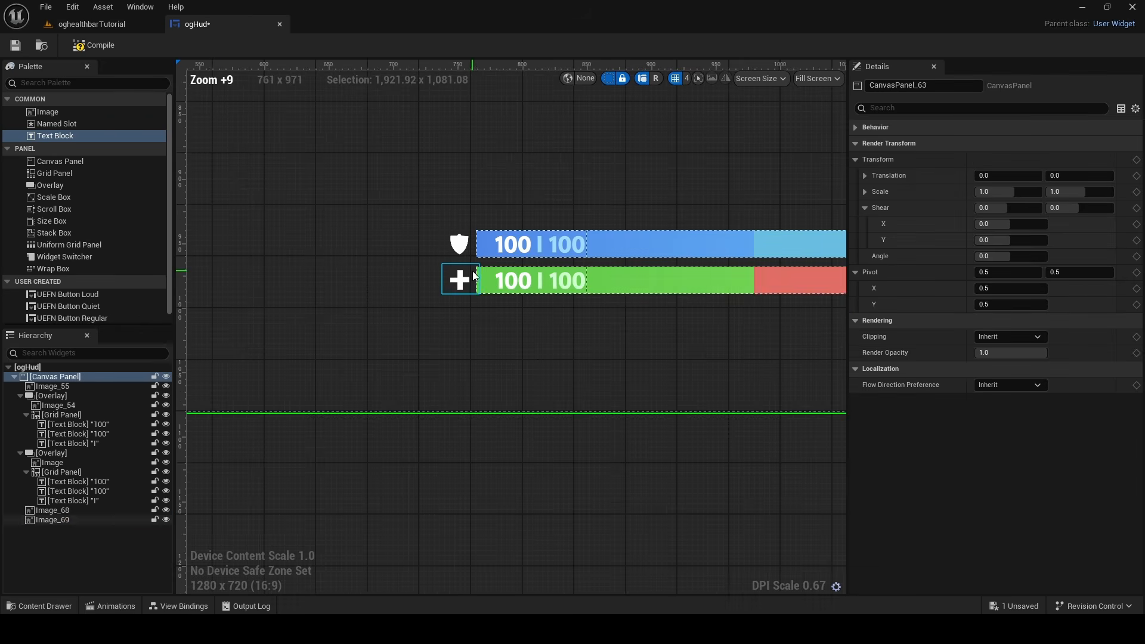
Check the size and alignment of the shield and plus icons against the two bars
scroll(472, 271, "up", 3)
scroll(590, 210, "down", 5)
scroll(524, 375, "down", 3)
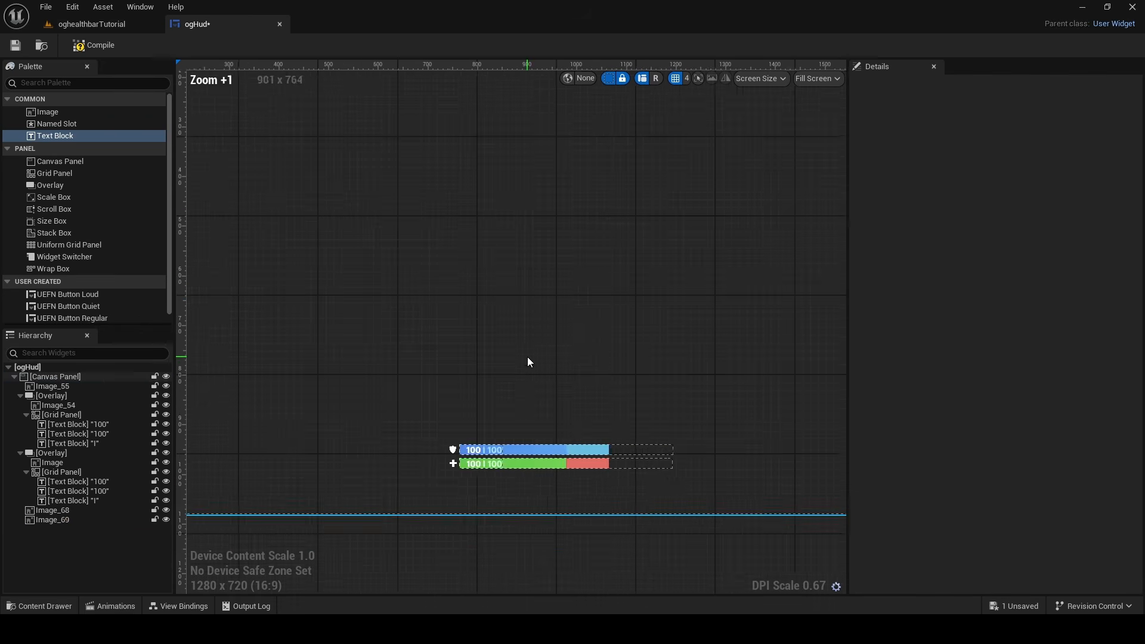
scroll(522, 367, "up", 2)
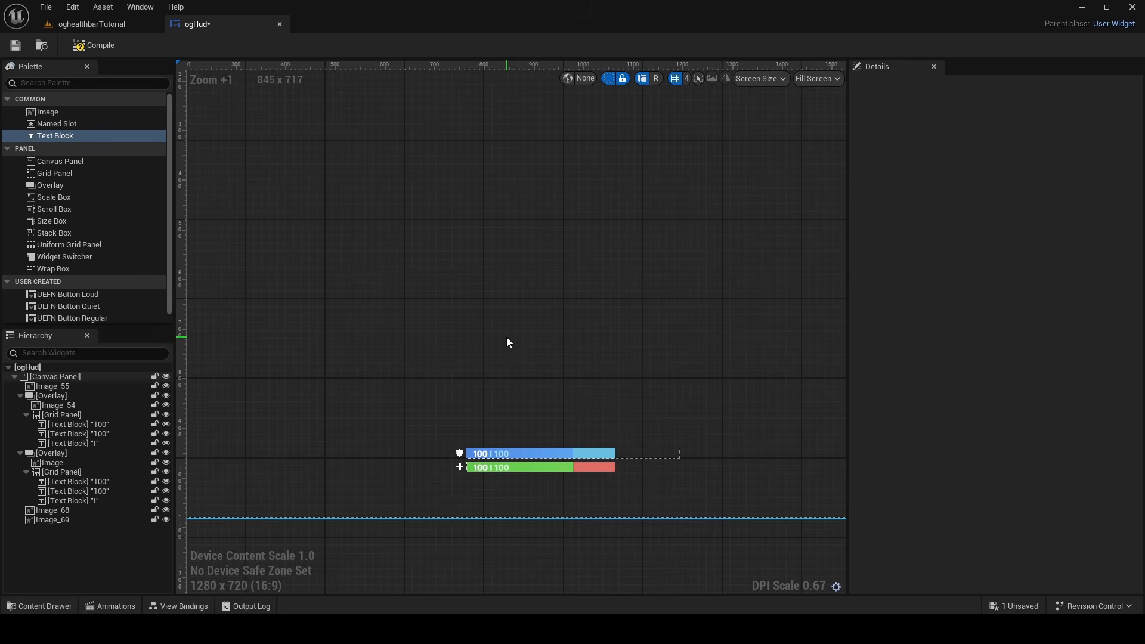
scroll(506, 338, "up", 2)
scroll(406, 246, "up", 4)
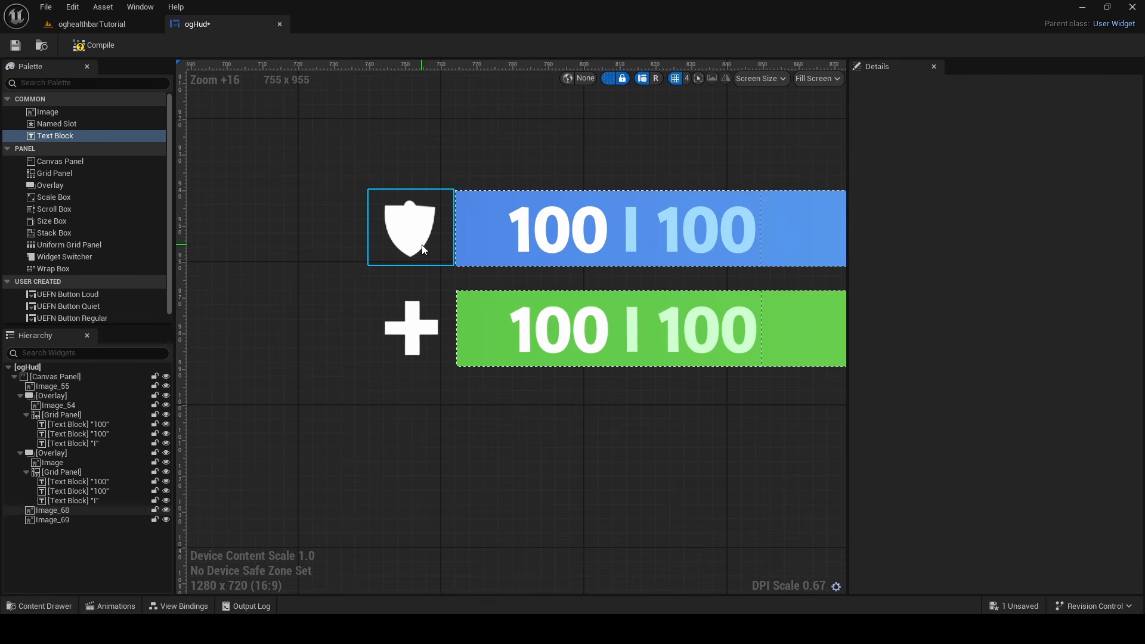
left_click(411, 327)
scroll(431, 278, "down", 5)
left_click(553, 482)
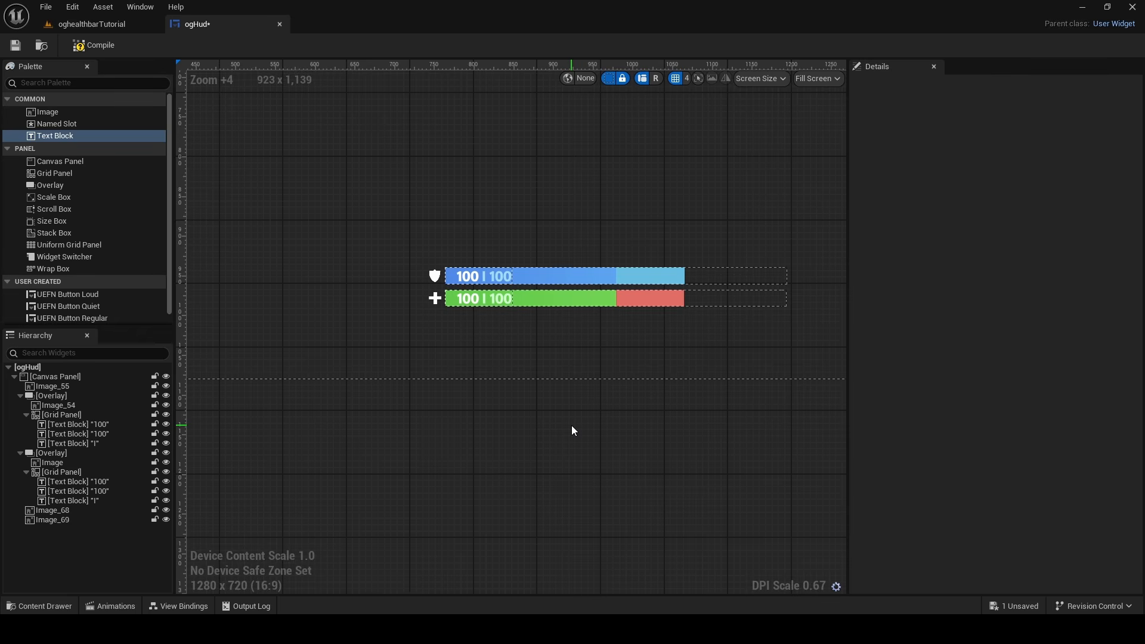
Collapse both bar overlays in the widget hierarchy and select the overlays and both icon images in turn
left_click(20, 396)
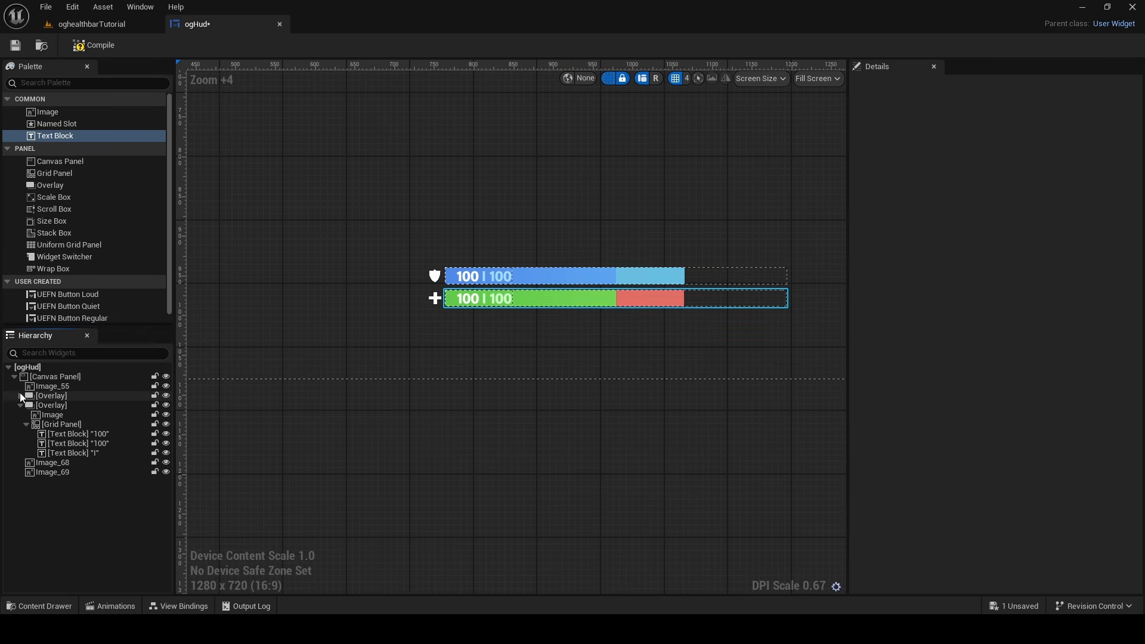
left_click(20, 405)
left_click(53, 398)
left_click(62, 407)
left_click(64, 415)
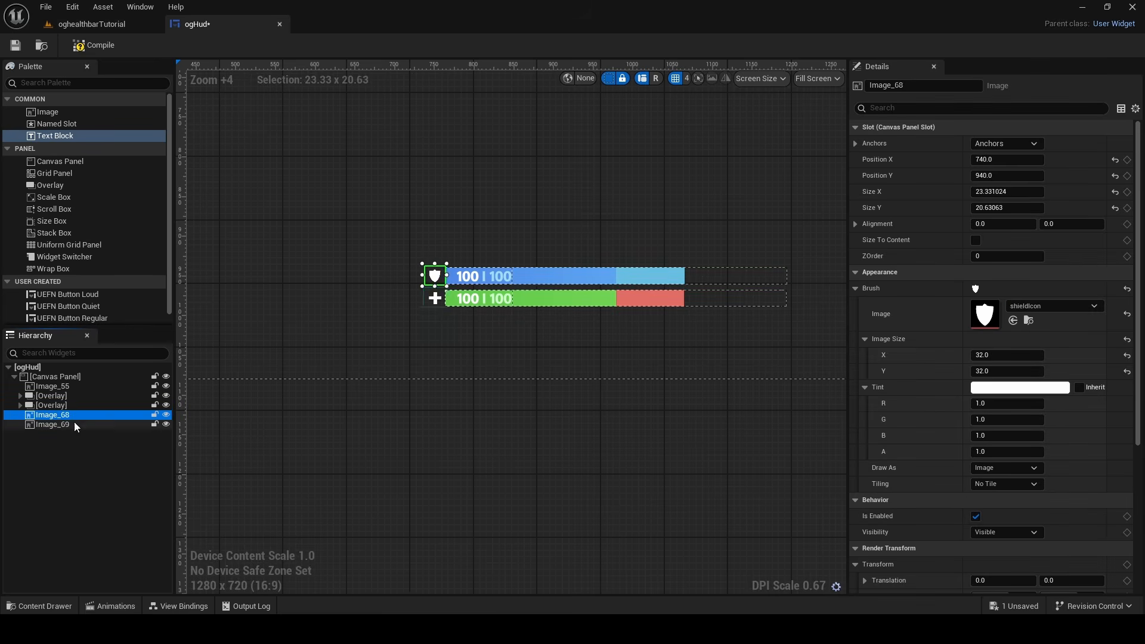
left_click(74, 424)
Move the health bar overlay's anchor from the canvas corner onto the middle of the bar
left_click(83, 395)
scroll(381, 233, "down", 5)
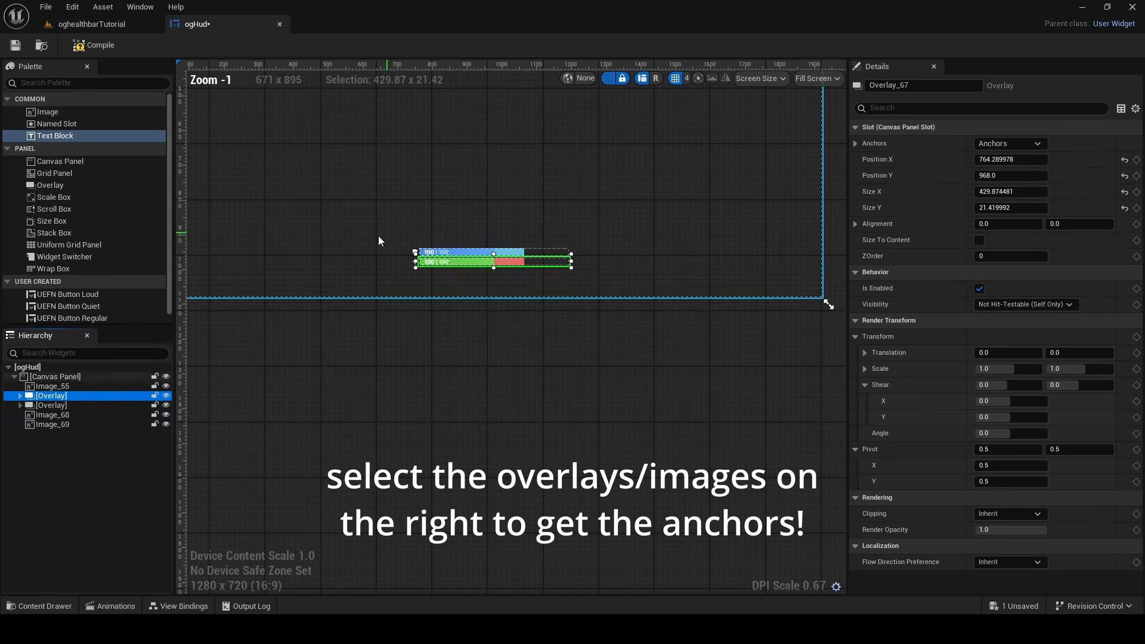
scroll(481, 373, "down", 4)
mouse_move(360, 244)
left_mouse_down()
mouse_move(503, 385)
mouse_move(503, 365)
mouse_move(378, 251)
mouse_move(508, 394)
left_mouse_up()
scroll(513, 388, "up", 12)
left_click_drag(438, 366, 484, 362)
scroll(508, 368, "up", 4)
Undo the last anchor moves and raise the health bar overlay's anchor slightly, keeping it at 50% of the canvas width
key("ctrl+z")
key("ctrl+z")
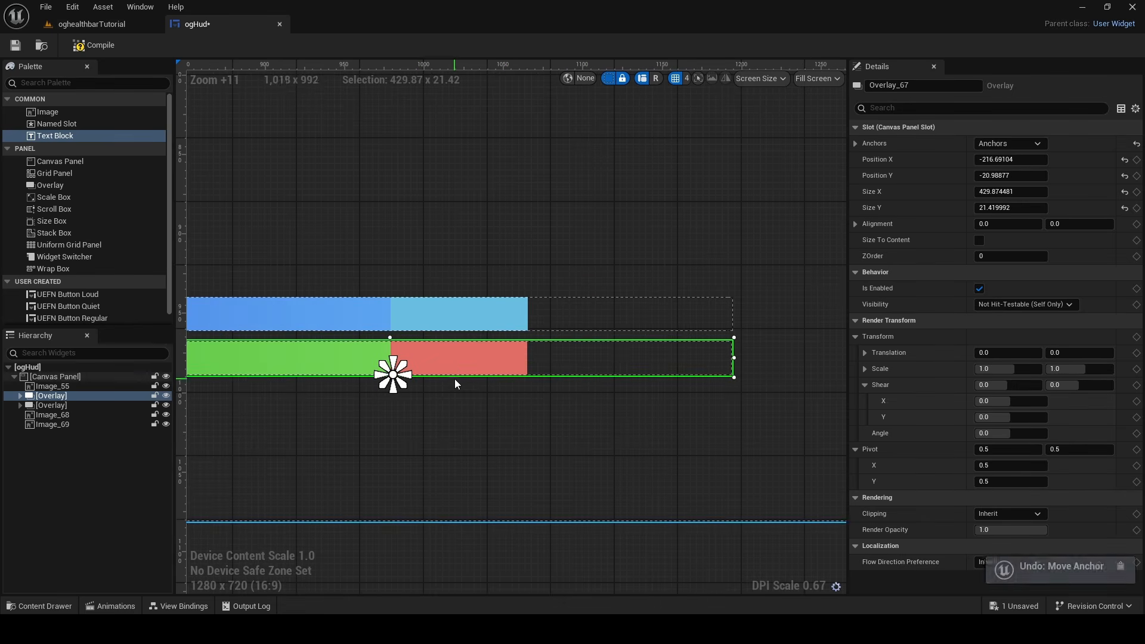
key("ctrl+z")
scroll(513, 358, "down", 12)
right_click_drag(494, 319, 532, 313)
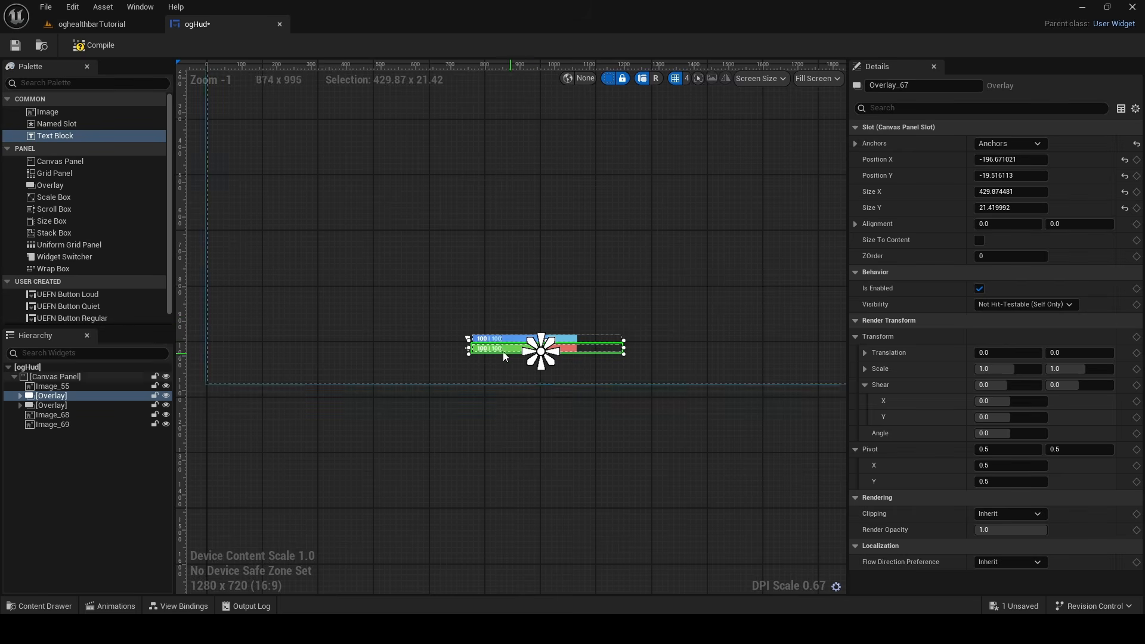
scroll(524, 358, "up", 6)
scroll(521, 357, "up", 4)
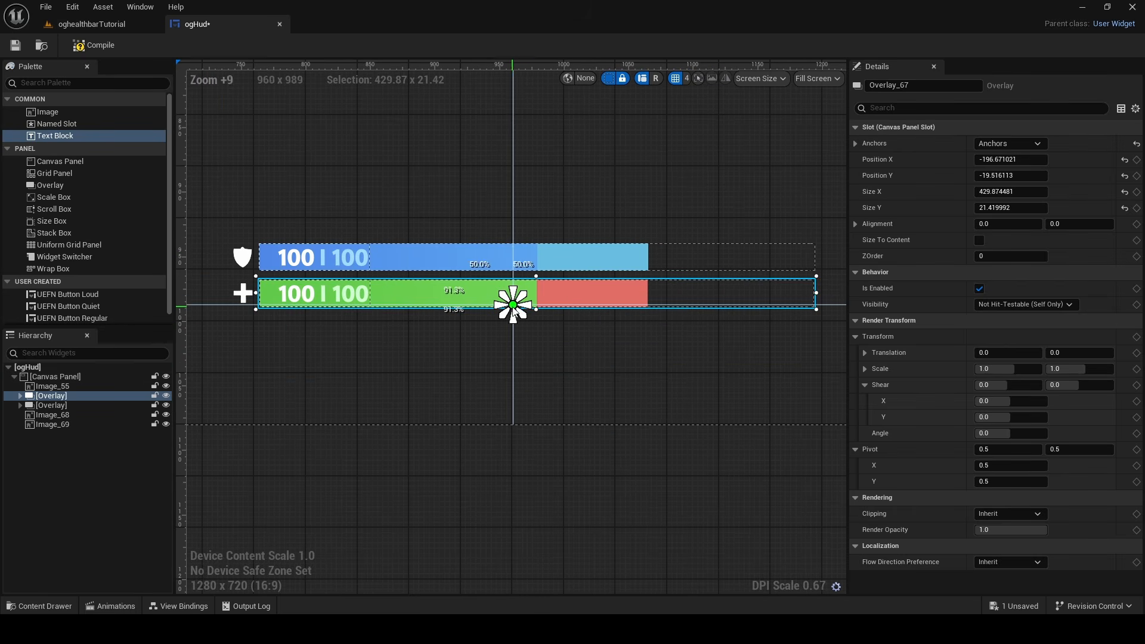
left_click_drag(517, 301, 514, 279)
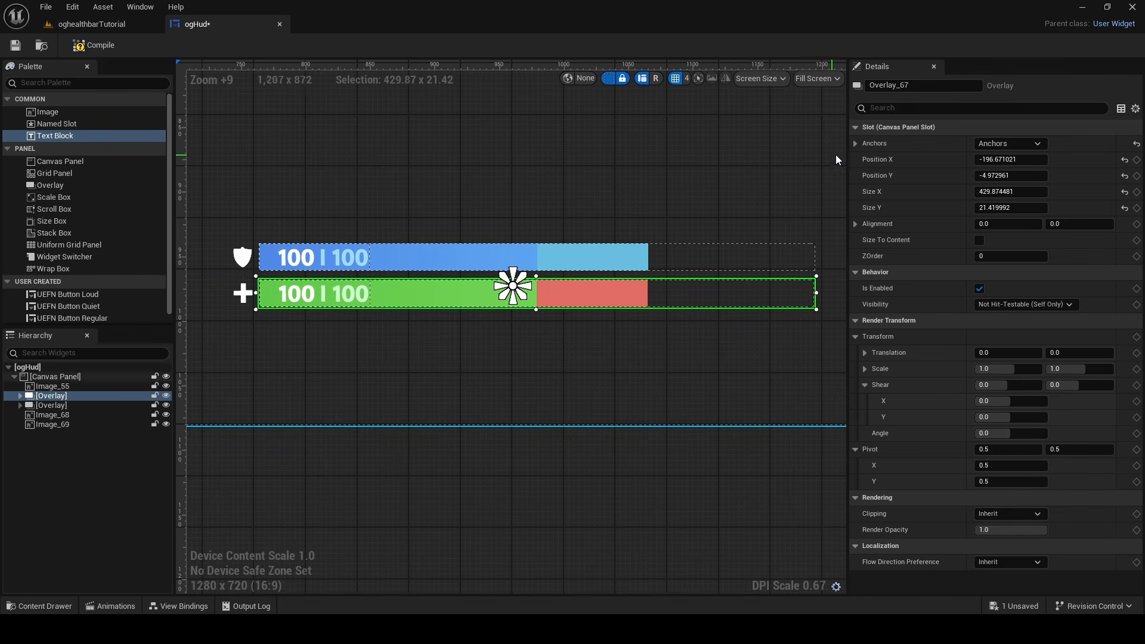
Copy the health bar overlay's anchor settings and paste them onto the shield bar overlay, the shield icon and the plus icon
right_click(869, 145)
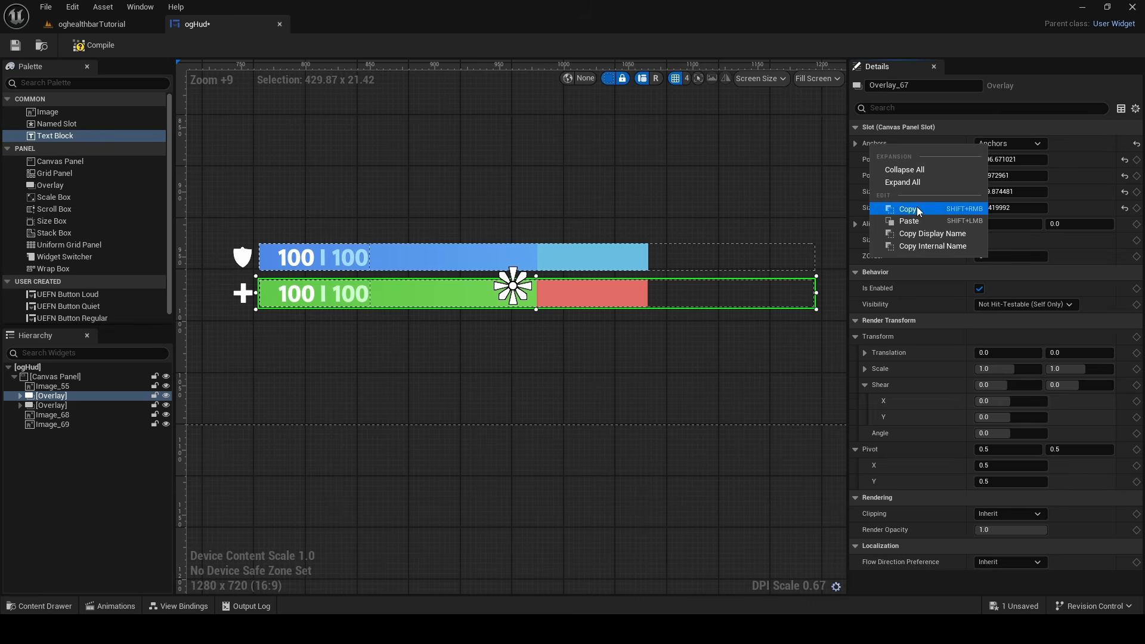
left_click(908, 209)
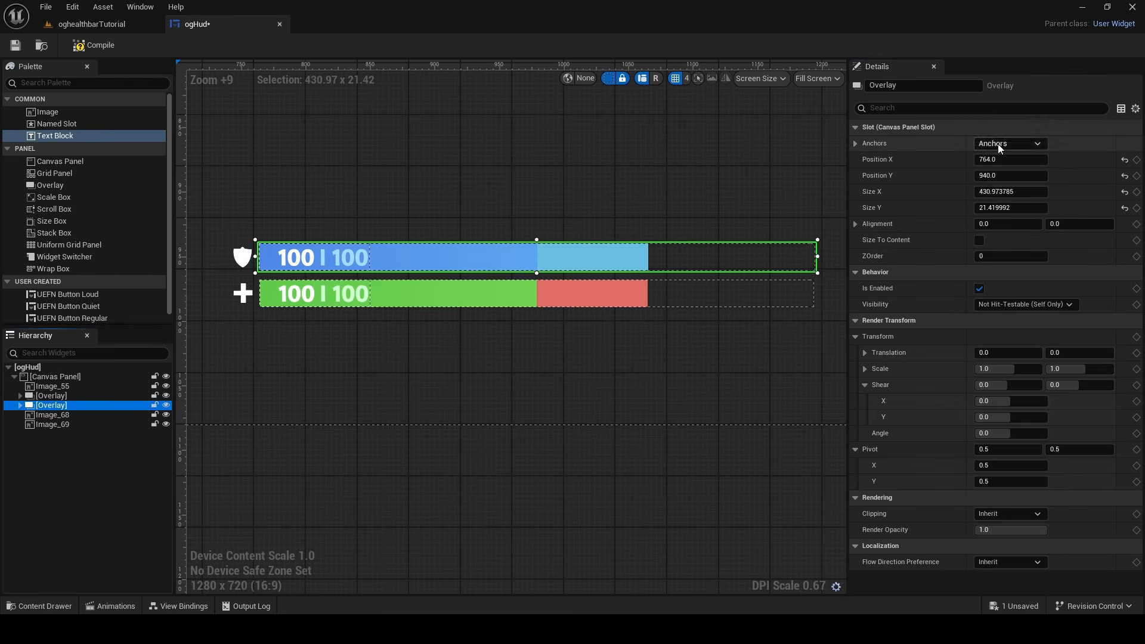
right_click(887, 148)
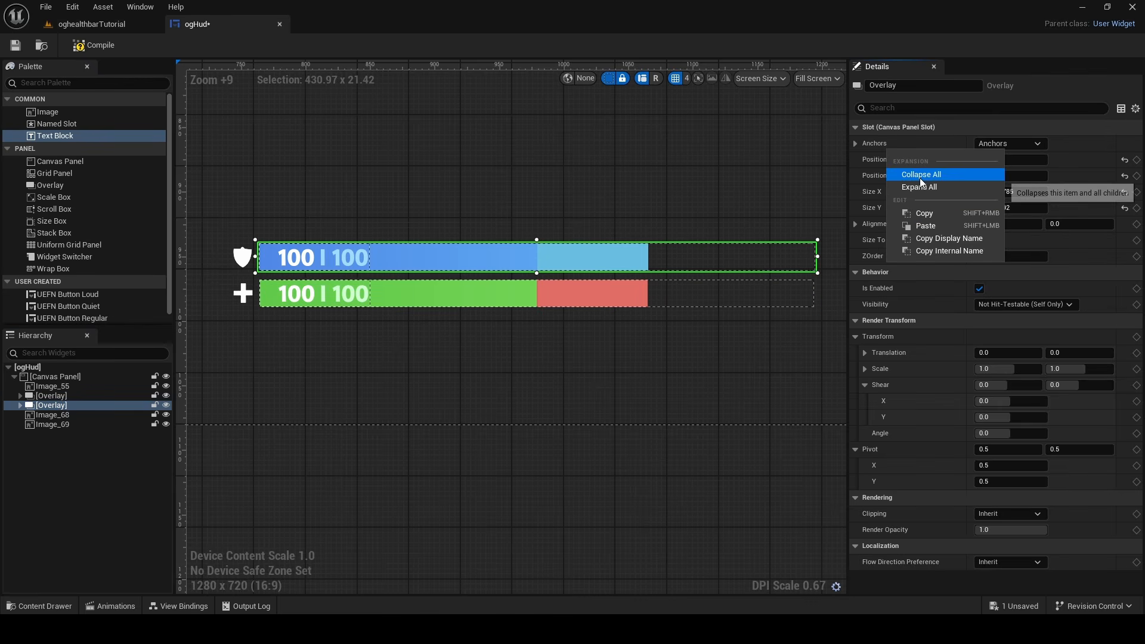
left_click(921, 227)
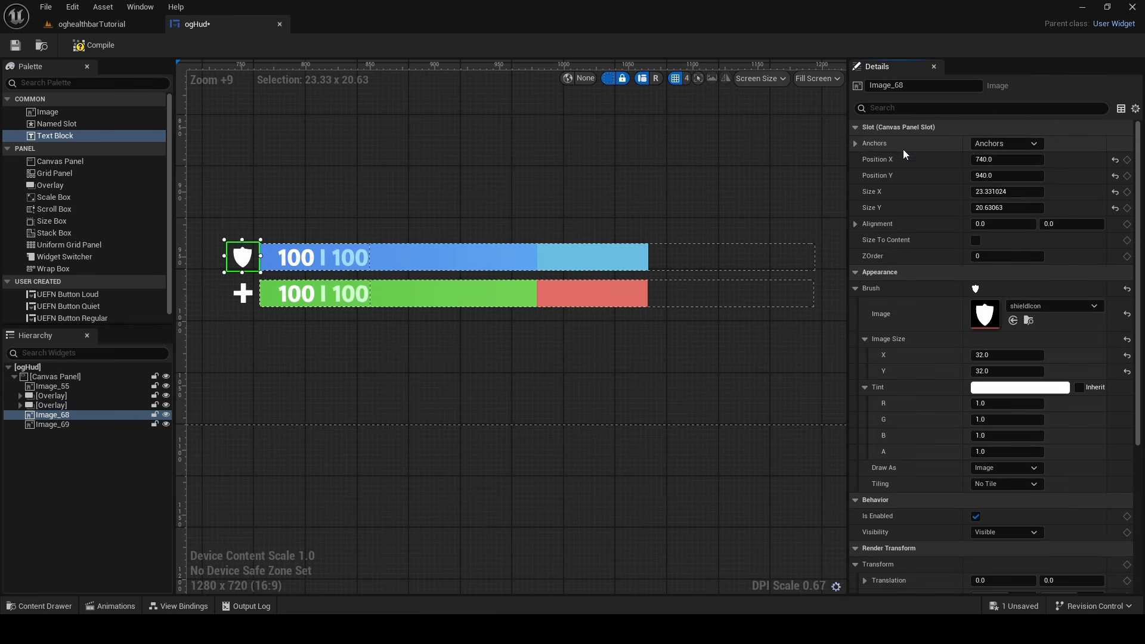
right_click(903, 149)
left_click(948, 227)
left_click(93, 423)
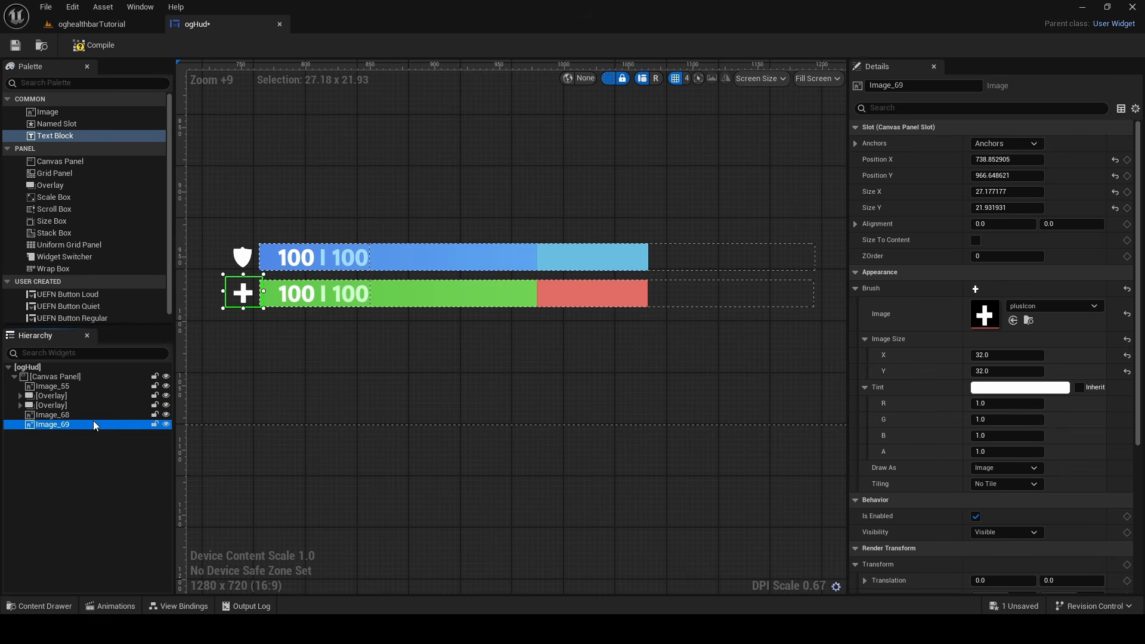
right_click(926, 146)
left_click(960, 220)
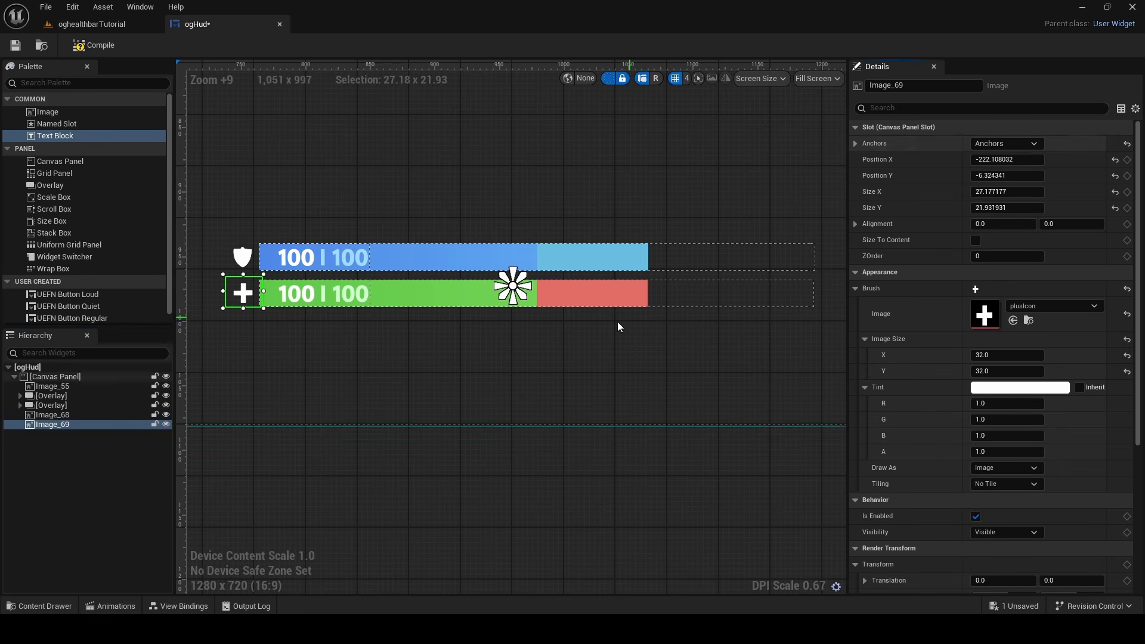
Save the unsaved changes to the ogHud widget
scroll(567, 256, "down", 5)
scroll(574, 226, "down", 6)
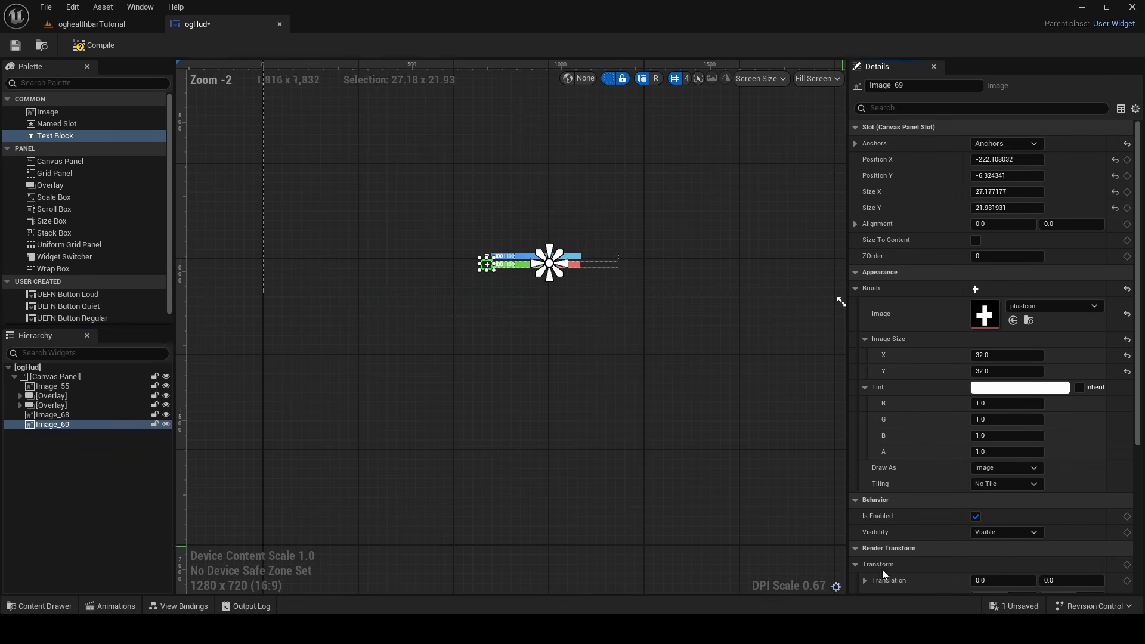
left_click(994, 608)
left_click(679, 448)
left_click(692, 458)
scroll(548, 448, "up", 3)
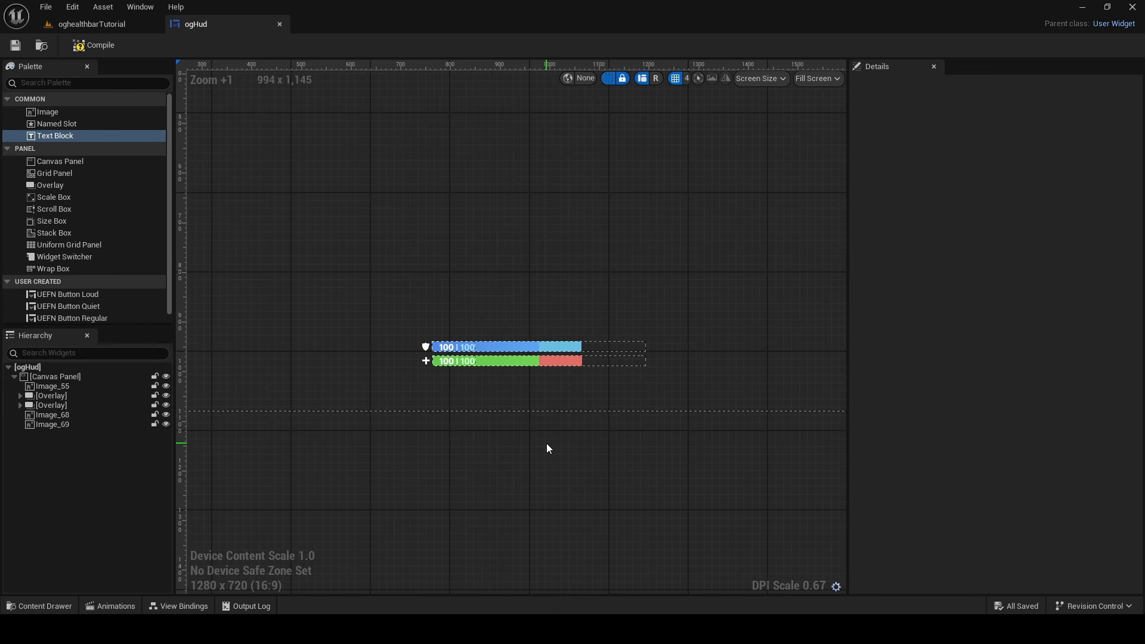
right_click_drag(610, 369, 189, 323)
scroll(573, 400, "down", 10)
scroll(572, 400, "up", 9)
scroll(448, 358, "down", 2)
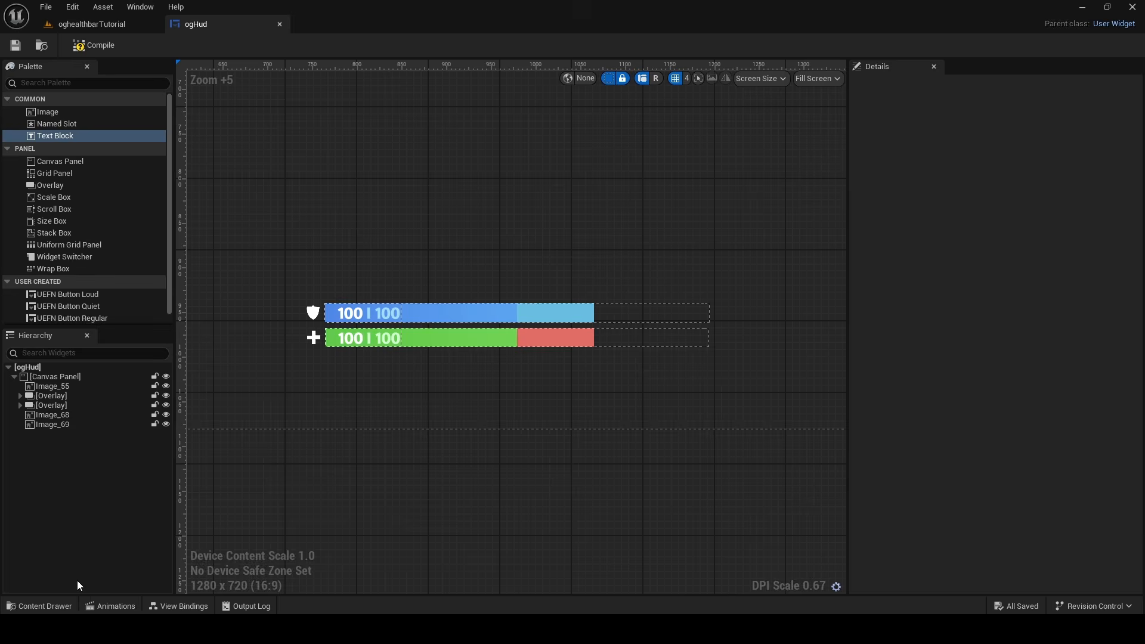
Create a new material named background in the oghealthbarTutorial Content folder
left_click(70, 601)
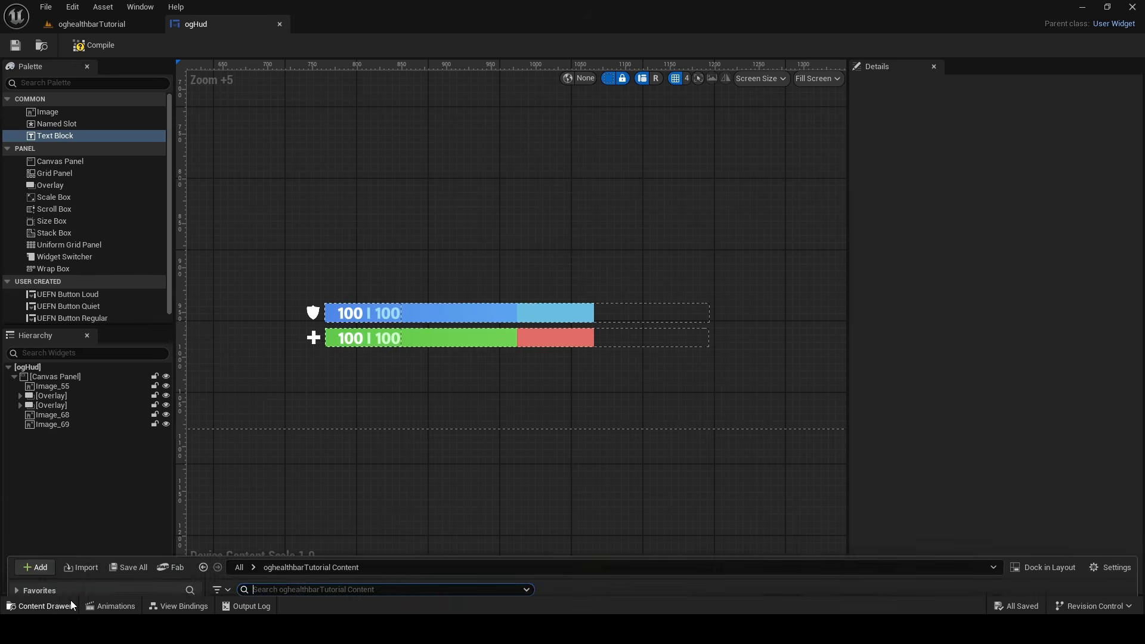
right_click(784, 456)
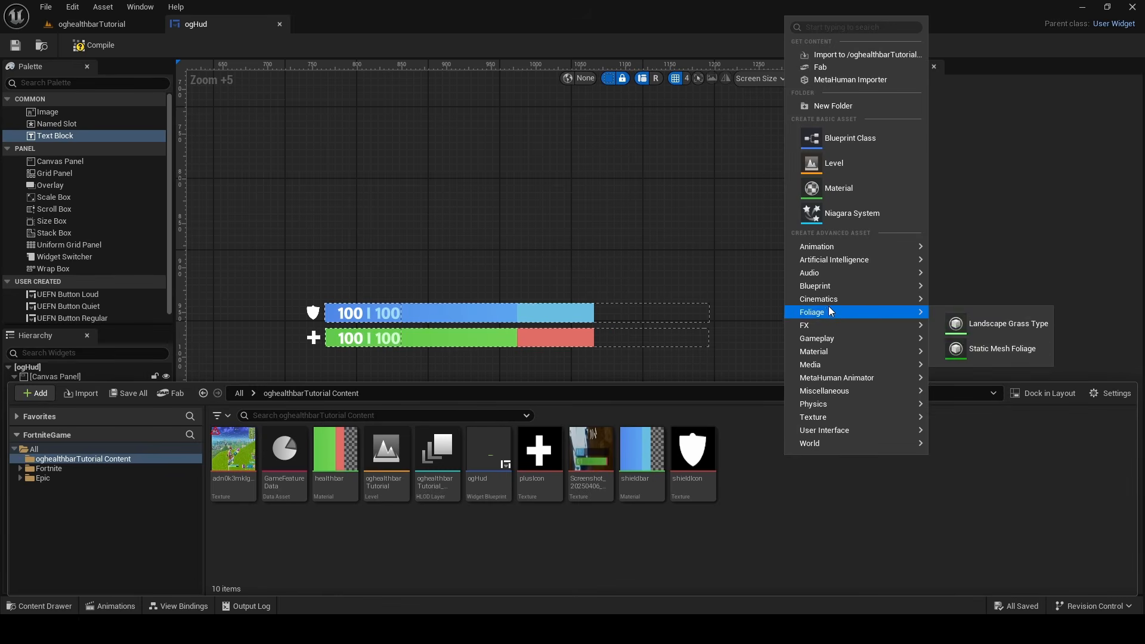
mouse_move(859, 351)
left_click(968, 362)
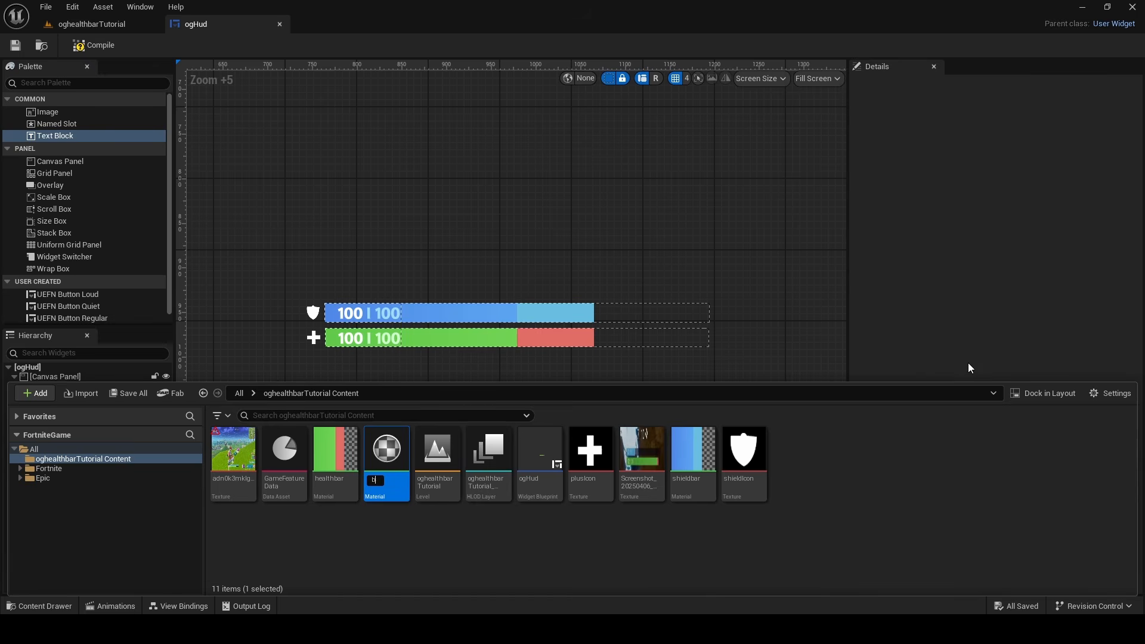
type("background")
key("Return")
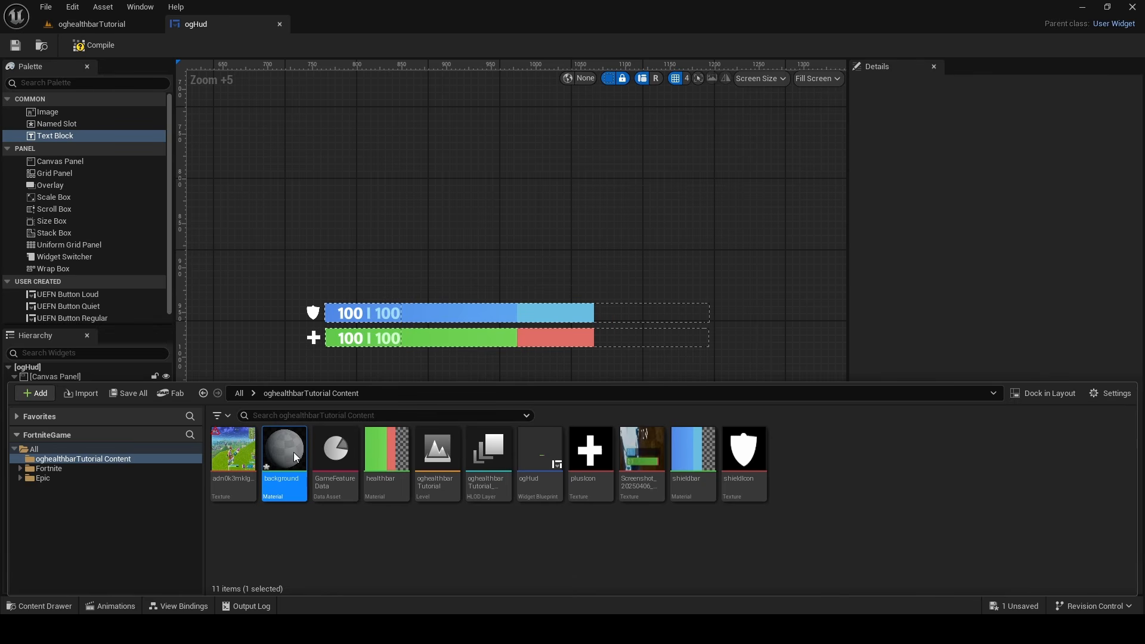
Open the background material, add a three-component constant and connect it to Base Color
double_click(293, 452)
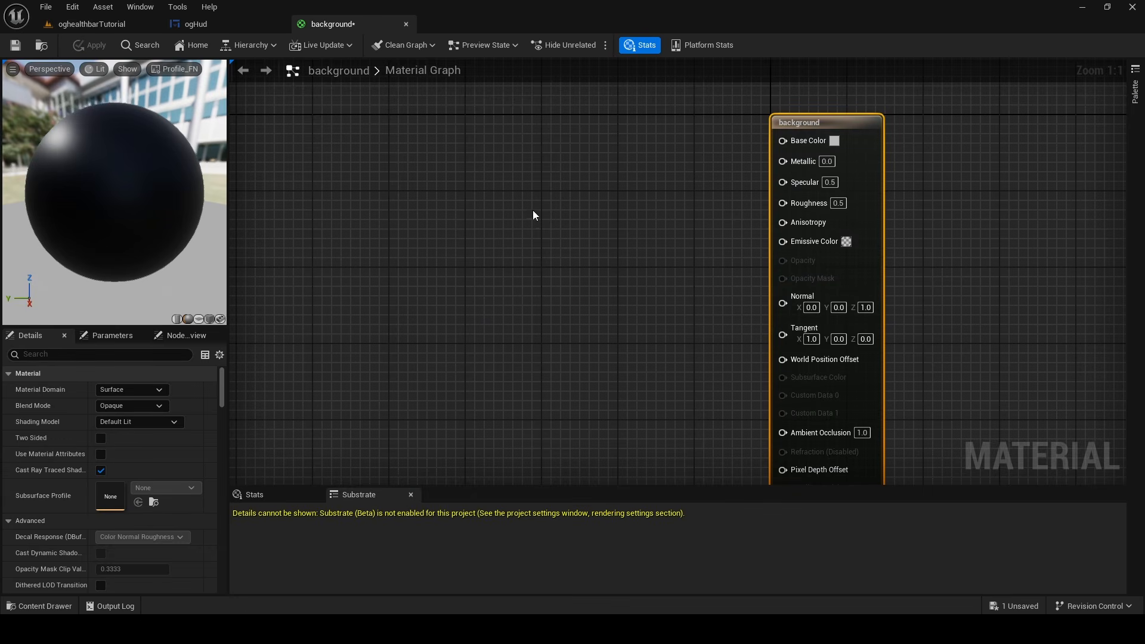
left_click(523, 146)
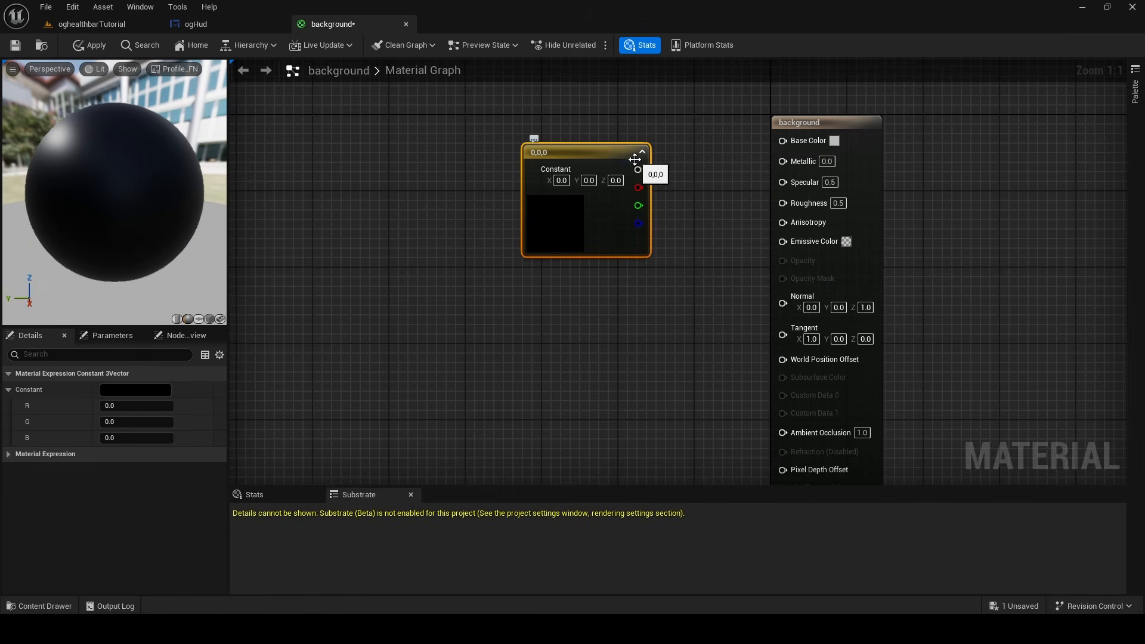
left_click_drag(638, 169, 783, 139)
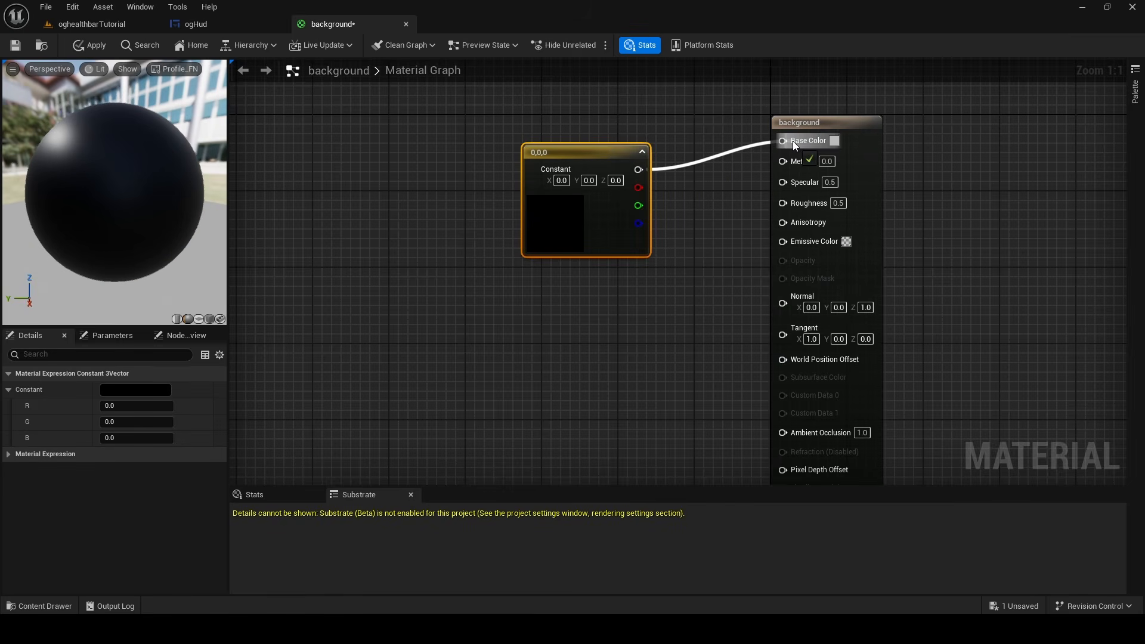
Set the material's domain to User Interface and its blend mode to Translucent
left_click(855, 191)
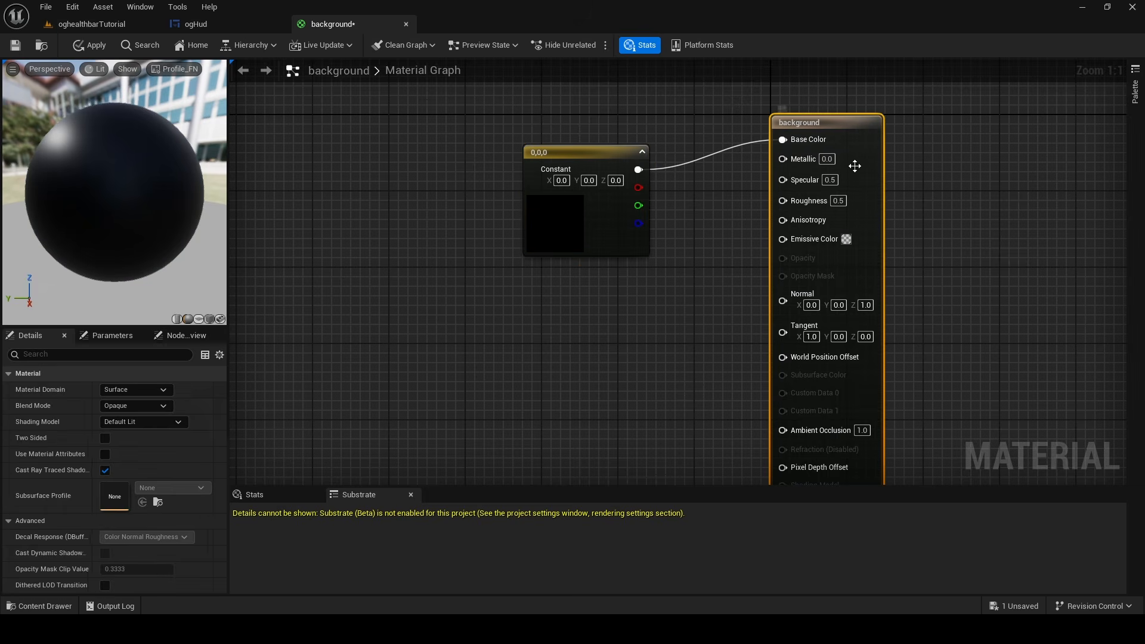
left_click(160, 391)
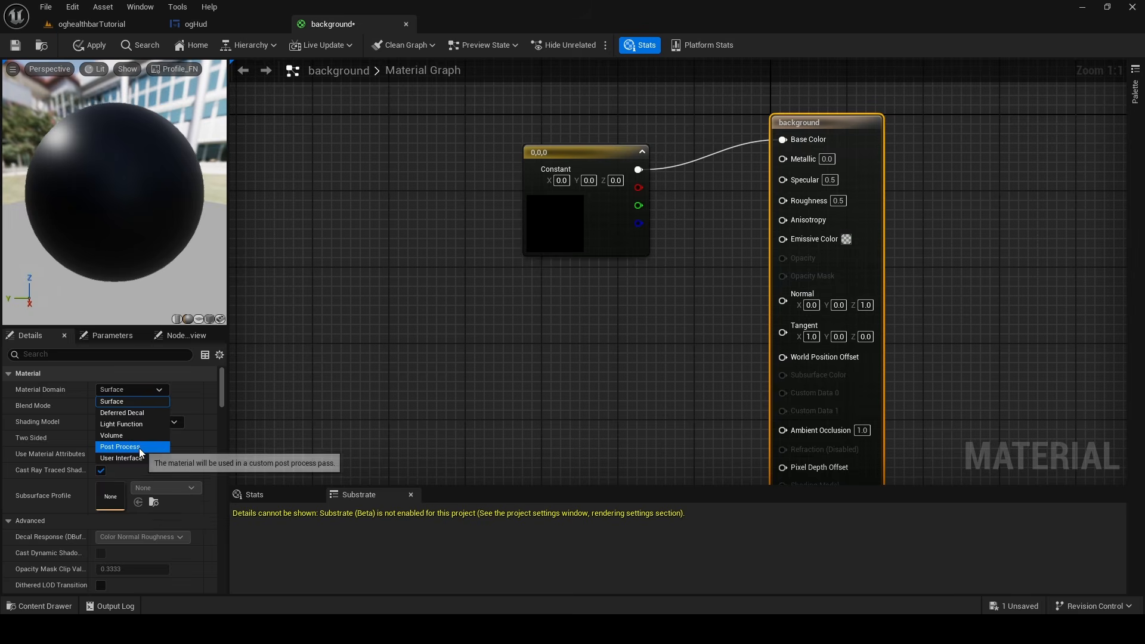
left_click(139, 457)
left_click(145, 406)
left_click(142, 440)
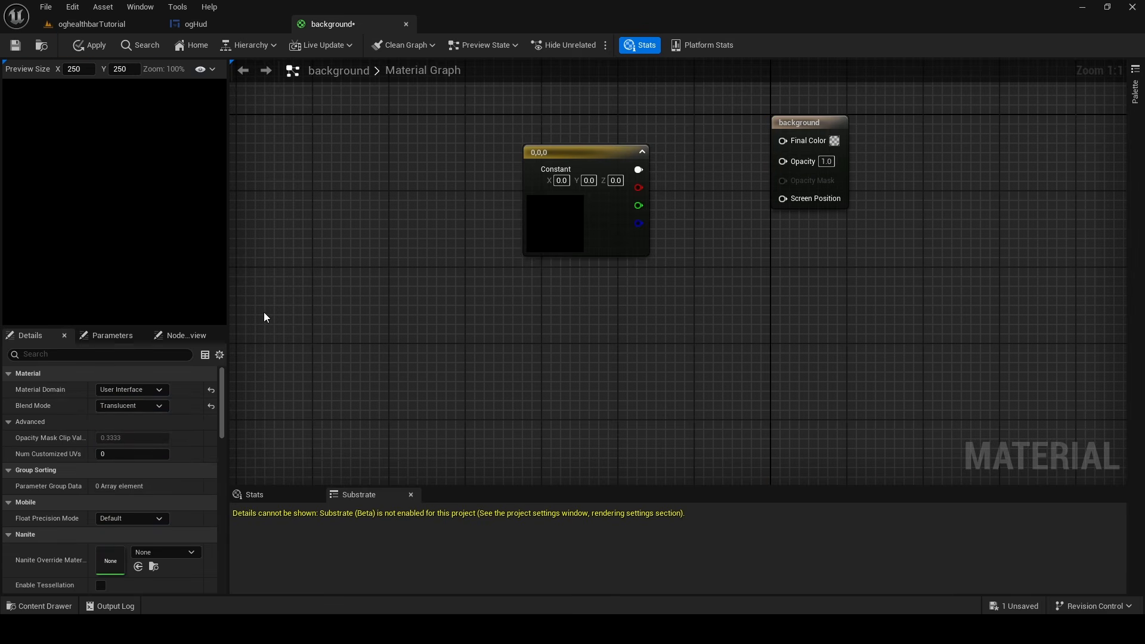
Move the constant node up beside the material output and connect it to Final Color
left_click(538, 227)
left_click_drag(642, 237, 642, 198)
left_click_drag(638, 131, 782, 140)
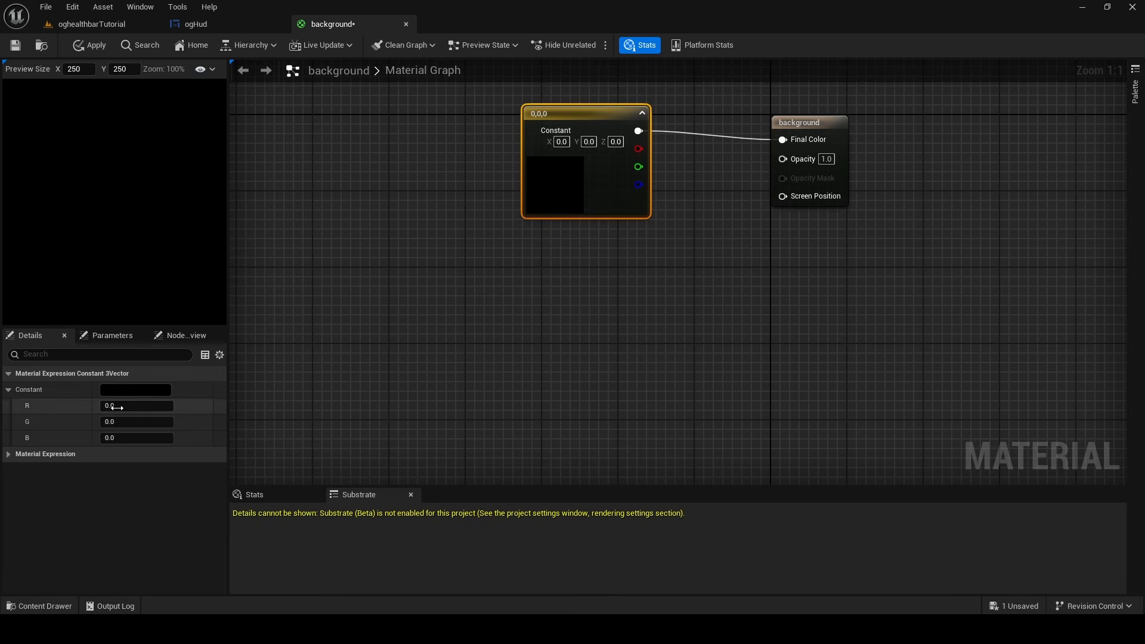
Color the constant a very dark blue-grey, about RGB 0.017, 0.018, 0.026 (hex sRGB 23242DFF)
left_click(126, 391)
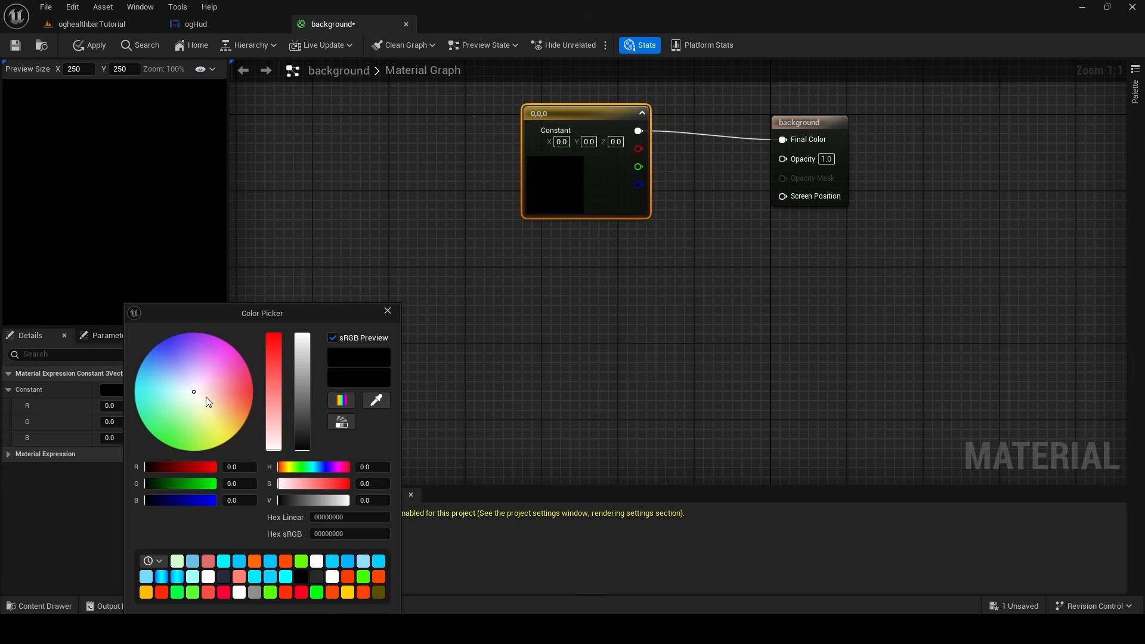
left_click_drag(191, 393, 181, 380)
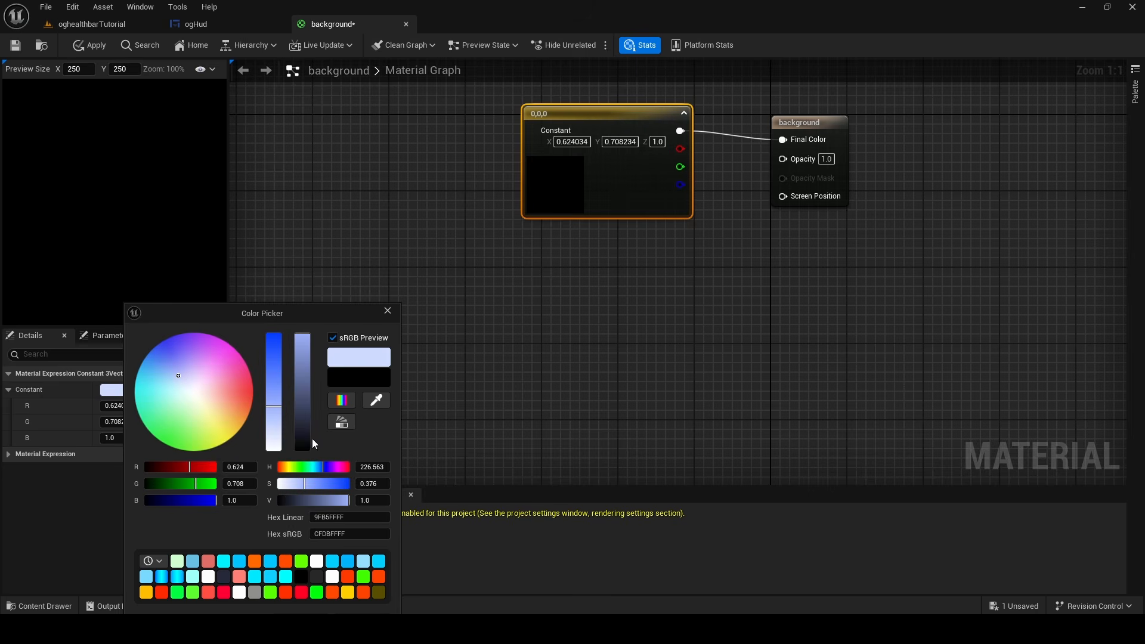
left_click_drag(303, 440, 303, 449)
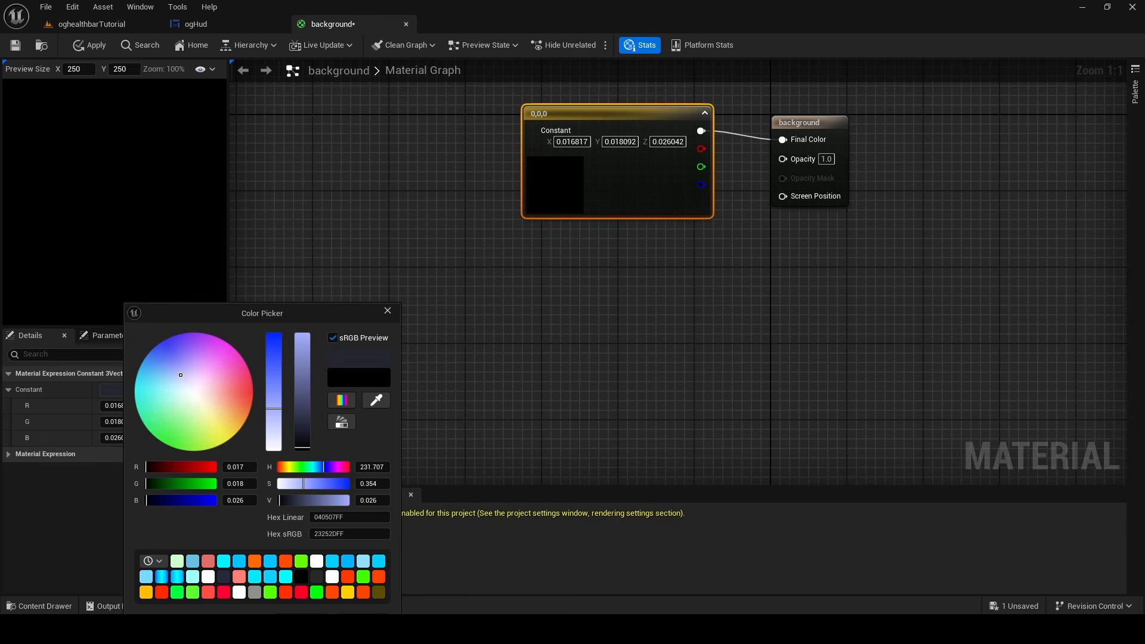
left_click_drag(180, 374, 182, 375)
left_click_drag(305, 317, 314, 211)
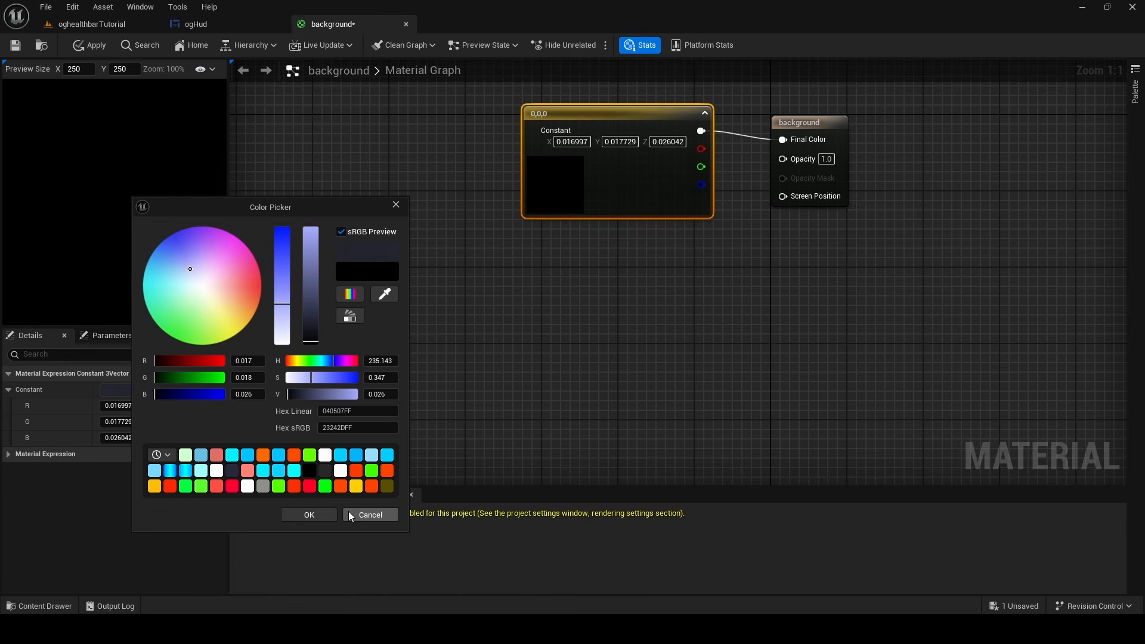
left_click(312, 514)
Set the background material's opacity to 0.5
right_click_drag(712, 263, 562, 364)
left_click(561, 364)
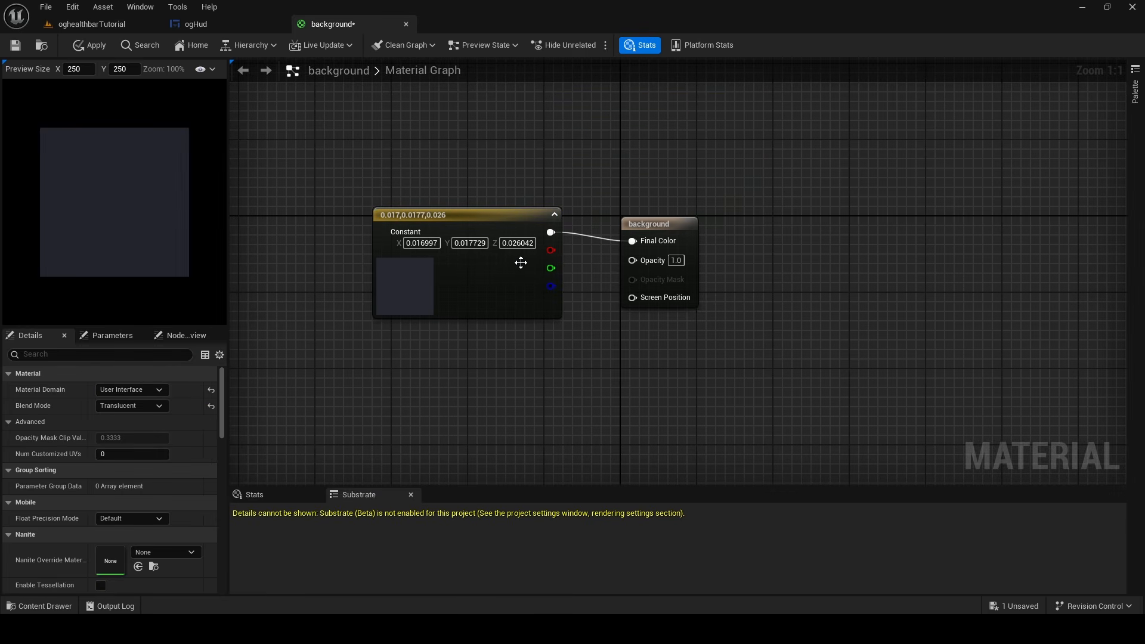
left_click_drag(550, 233, 591, 250)
left_click(724, 234)
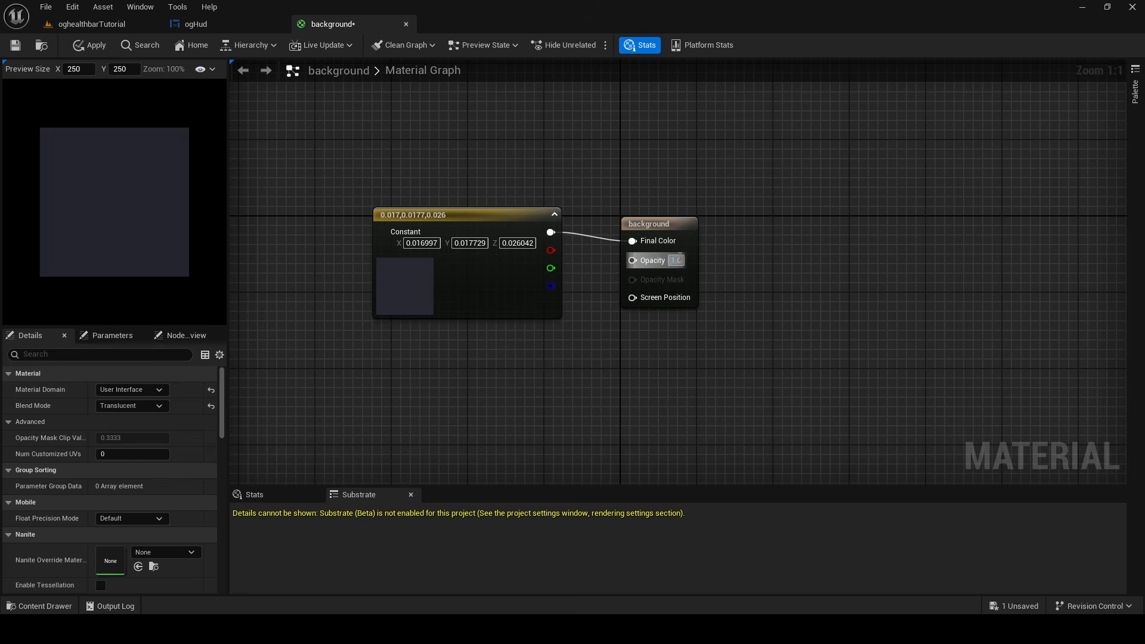
type("0.5")
key("Return")
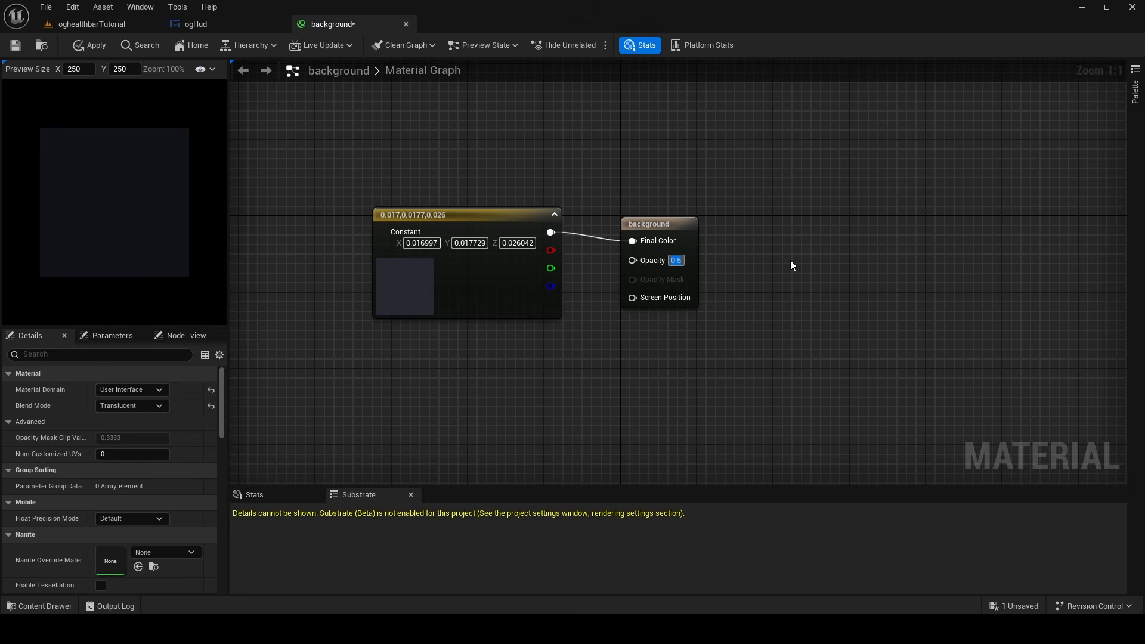
Add the background material to the ogHud widget as an image and place it first in the health bar's overlay, behind the bar
left_click(197, 24)
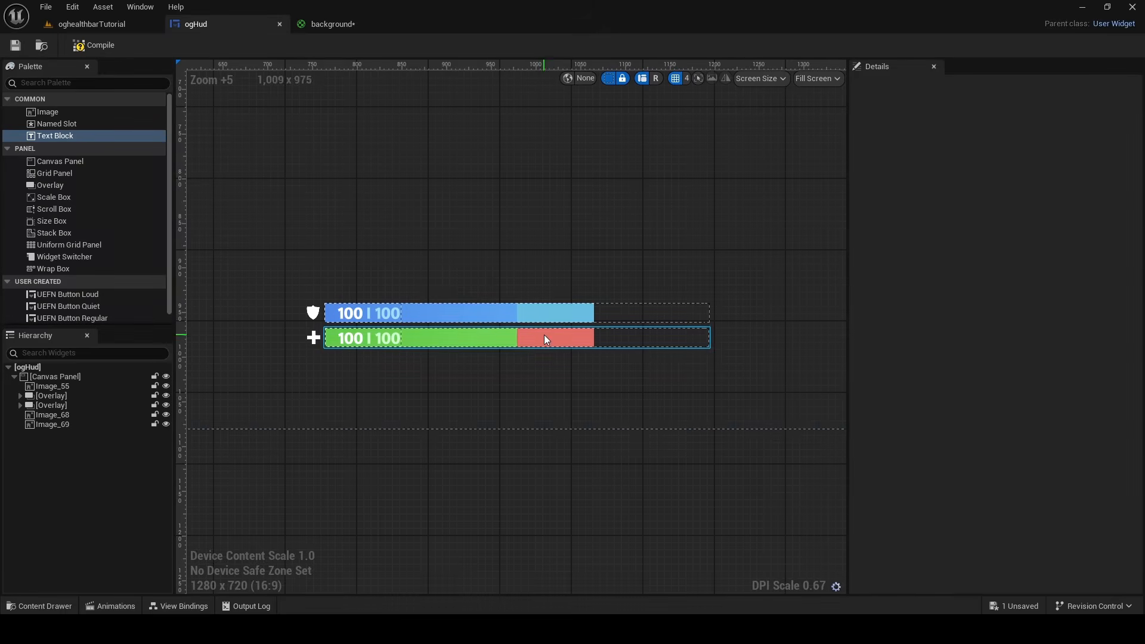
left_click(16, 607)
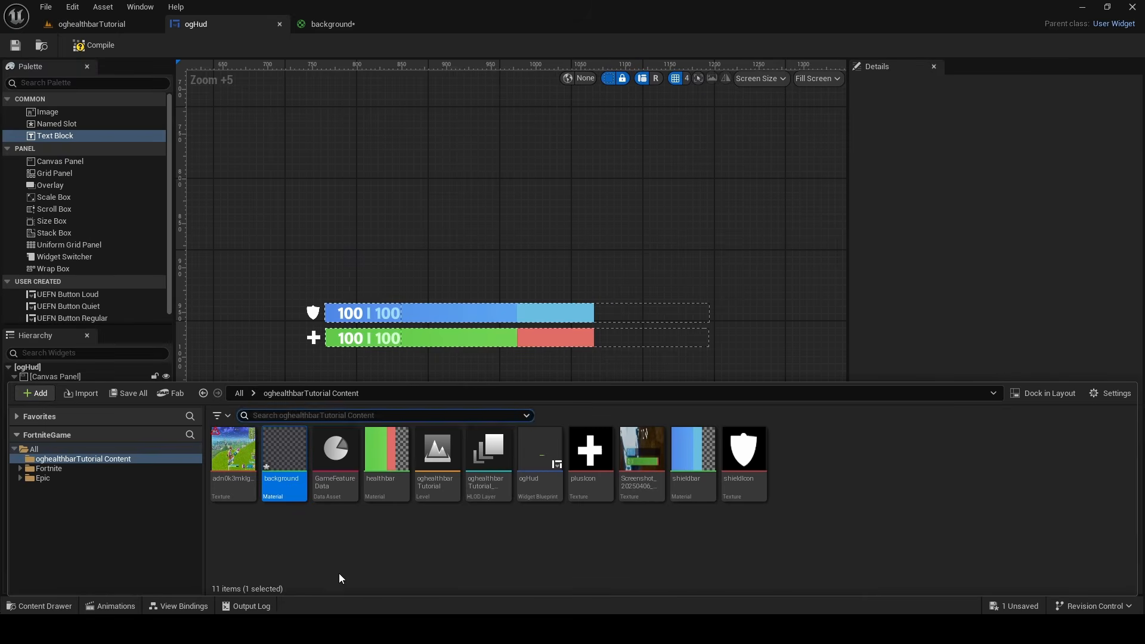
left_click_drag(335, 462, 385, 239)
left_click_drag(50, 438, 92, 406)
left_click(90, 427)
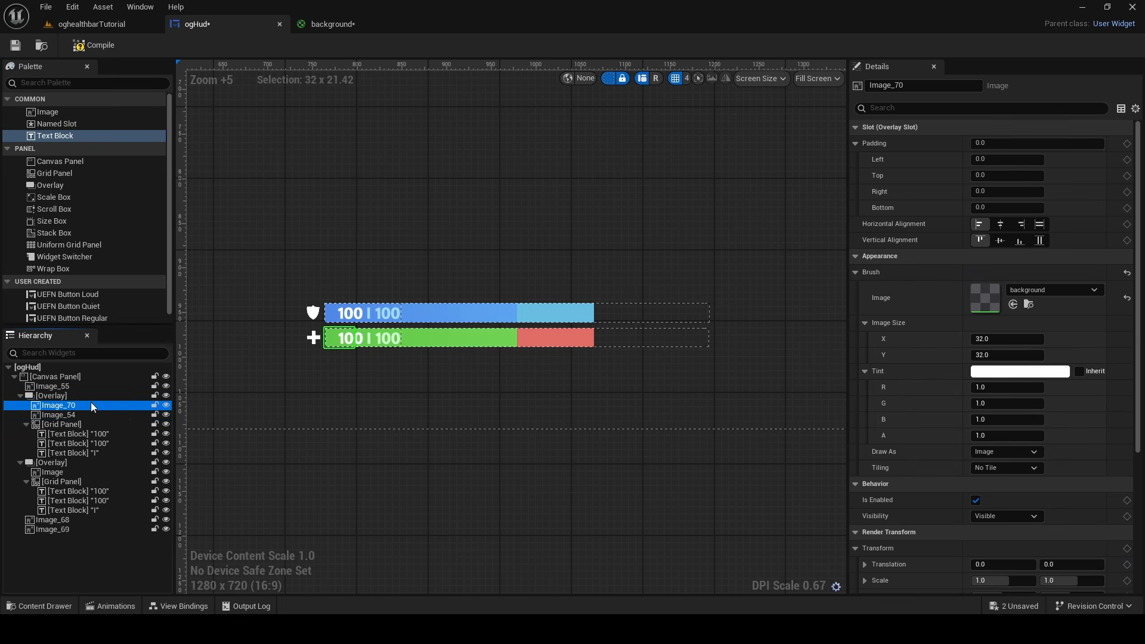
double_click(84, 405)
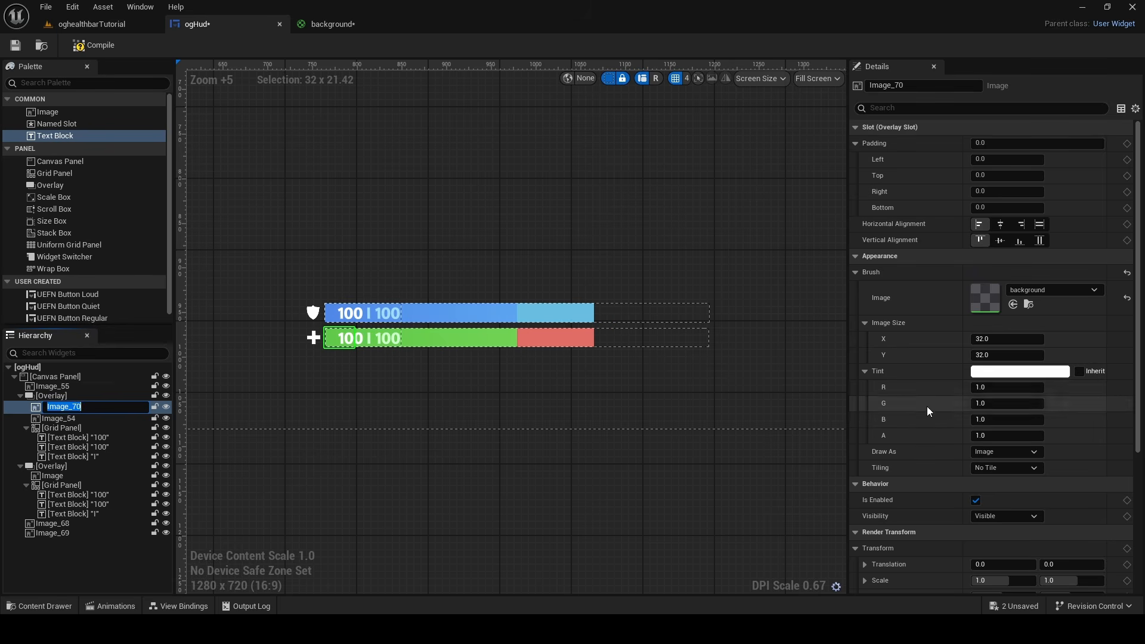
Enlarge the health bar's background image to an image size of about 931.7 by 91
left_click_drag(995, 356, 1026, 356)
left_click_drag(1001, 345, 1026, 352)
scroll(614, 332, "up", 15)
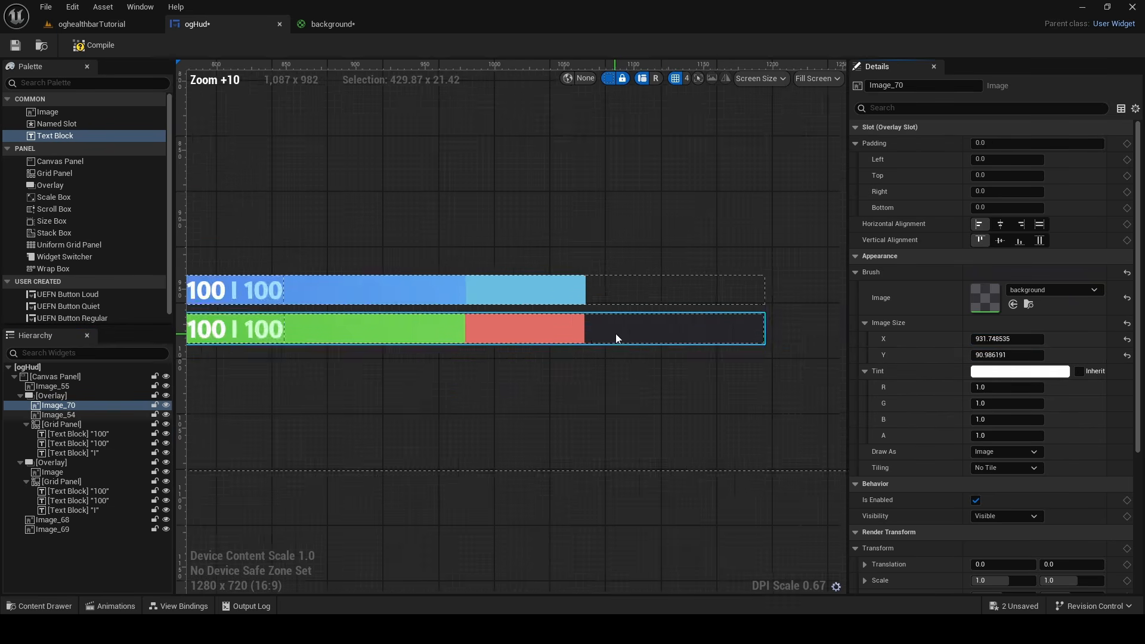
scroll(593, 328, "down", 7)
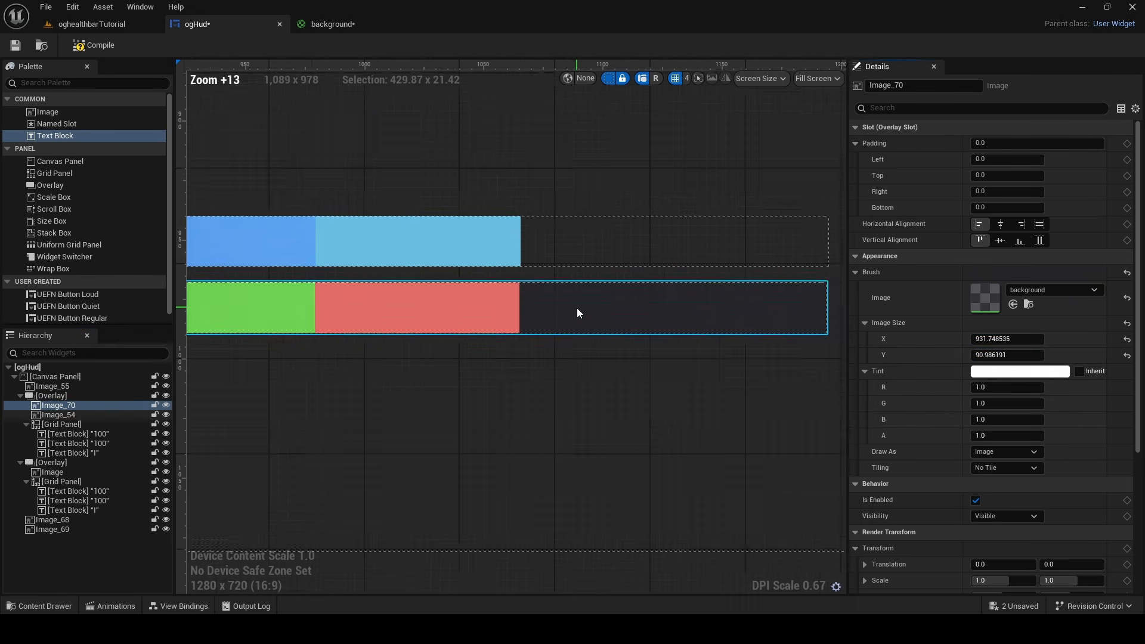
Copy the health bar's background image into the shield bar's overlay and order it behind the shield bar image
left_click(55, 406)
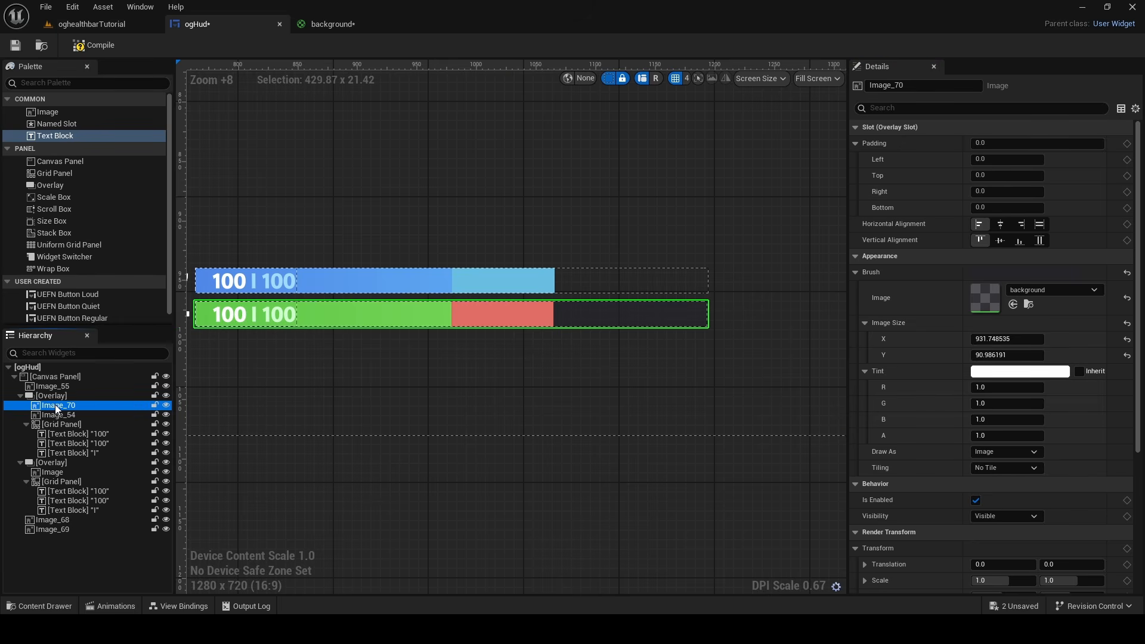
right_click(52, 463)
left_click(104, 338)
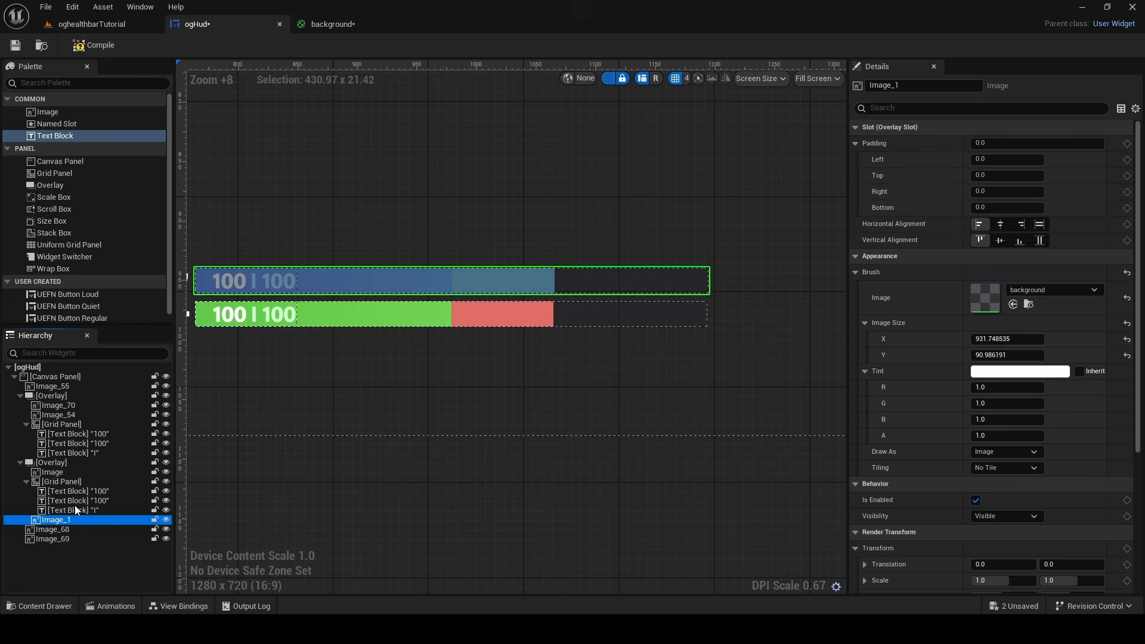
right_click_drag(613, 283, 421, 325)
left_click(76, 52)
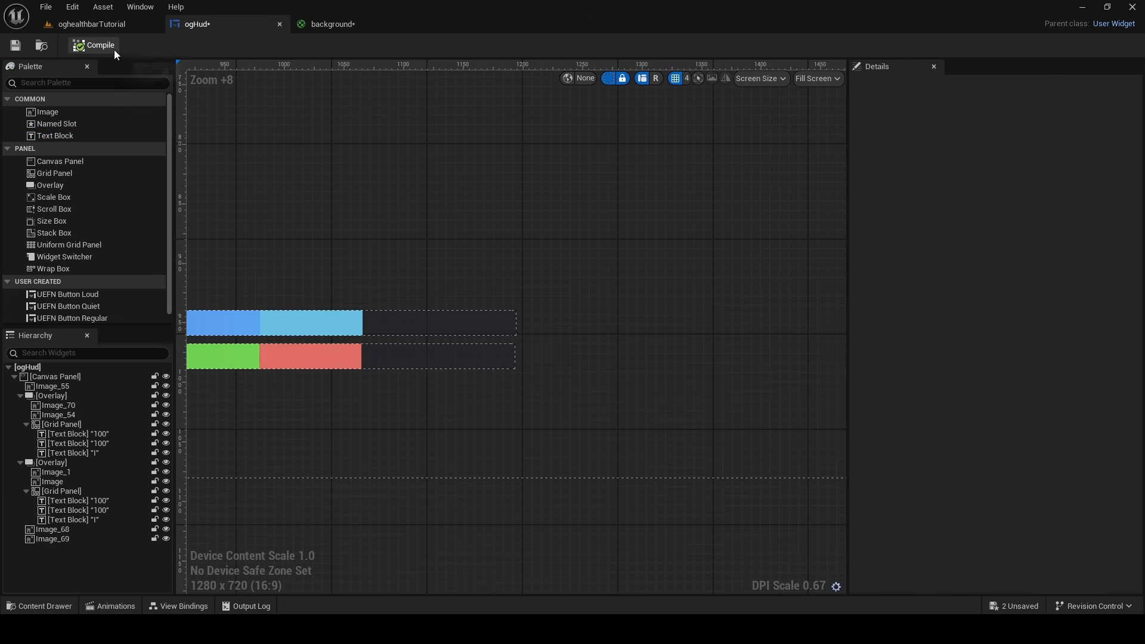
Compare the new bars and their backgrounds with the original bars in the reference gameplay screenshot
scroll(368, 244, "down", 13)
left_click(542, 216)
mouse_move(542, 216)
left_mouse_down()
mouse_move(514, 316)
mouse_move(493, 333)
left_mouse_up()
scroll(512, 271, "up", 11)
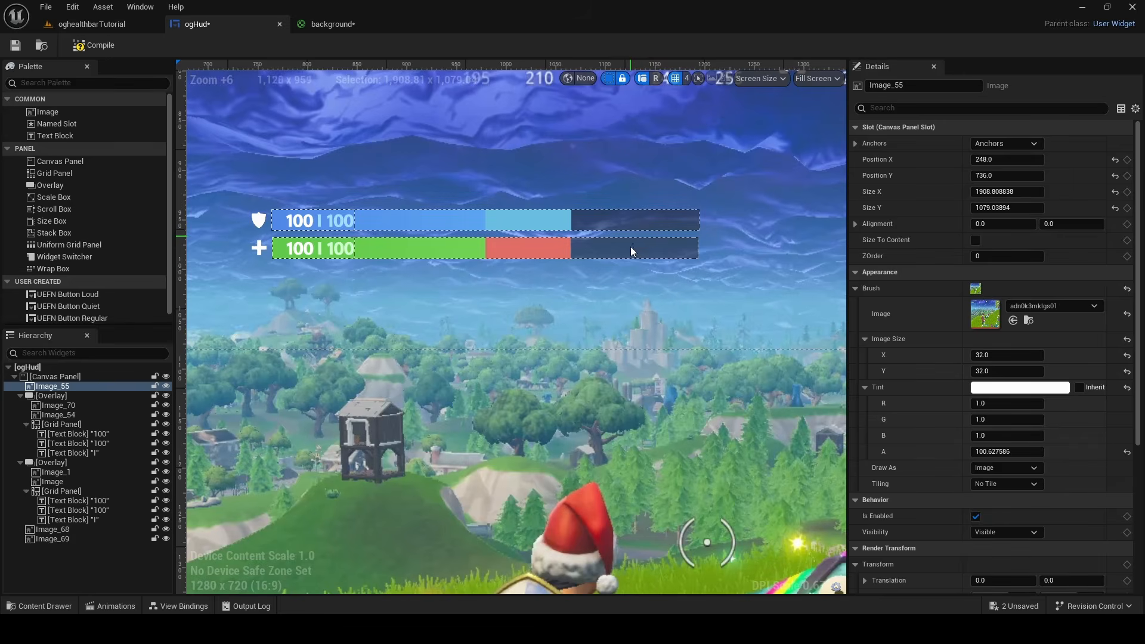
scroll(646, 309, "down", 5)
scroll(635, 361, "up", 1)
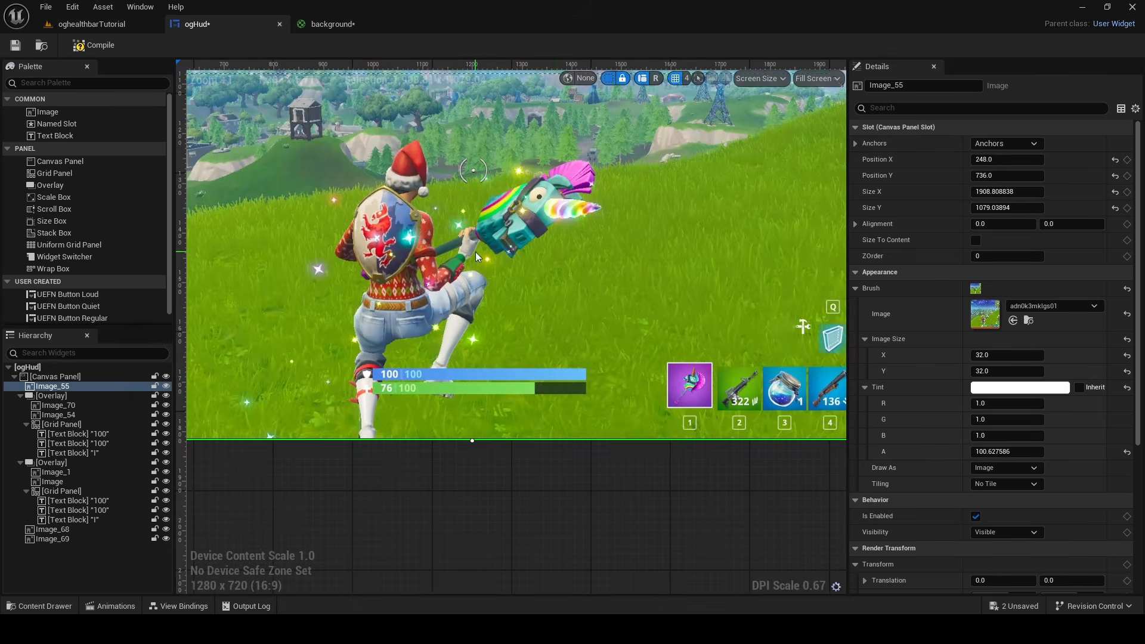
right_click_drag(542, 388, 480, 139)
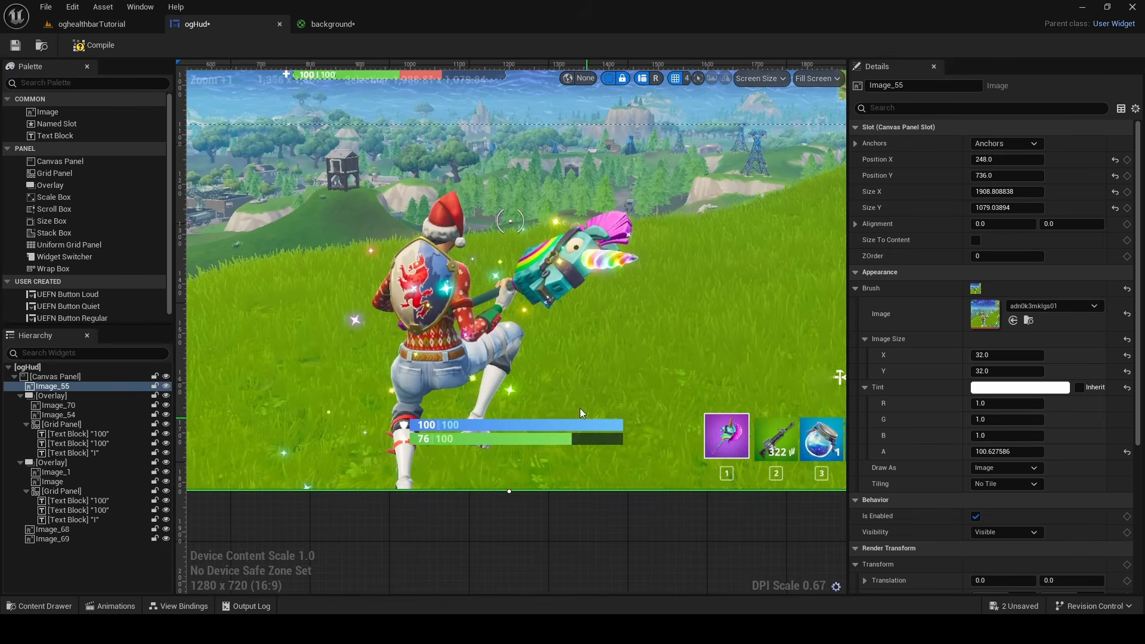
right_click_drag(580, 408, 549, 356)
Raise the background material's opacity to 0.8 and darken its constant color to about RGB 0.01, 0.011, 0.016
left_click(324, 24)
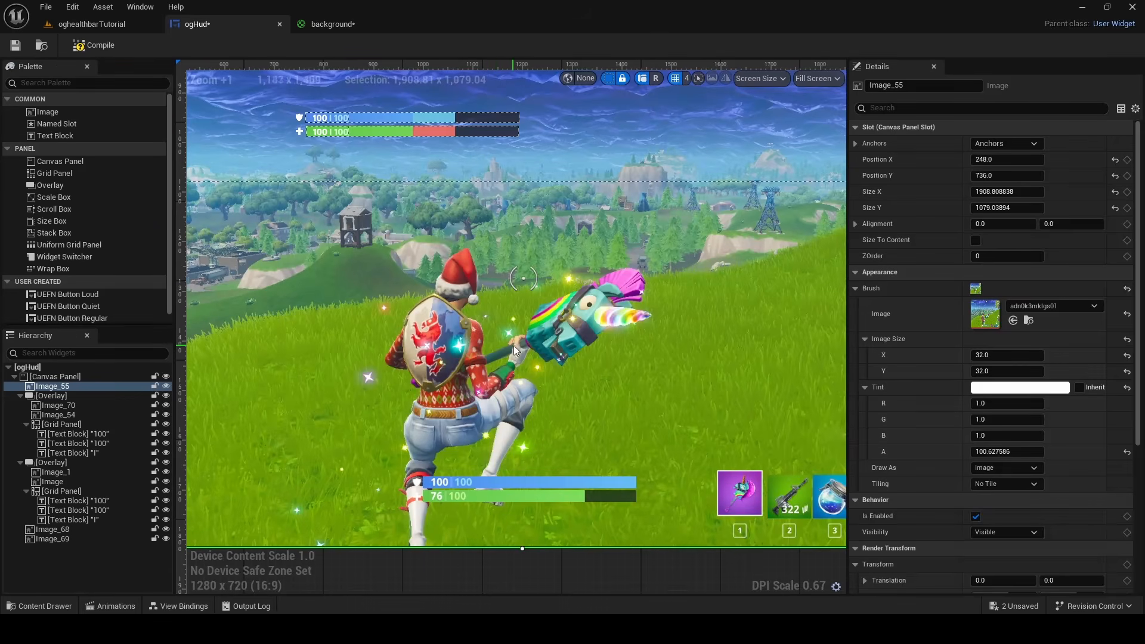
left_click(624, 557)
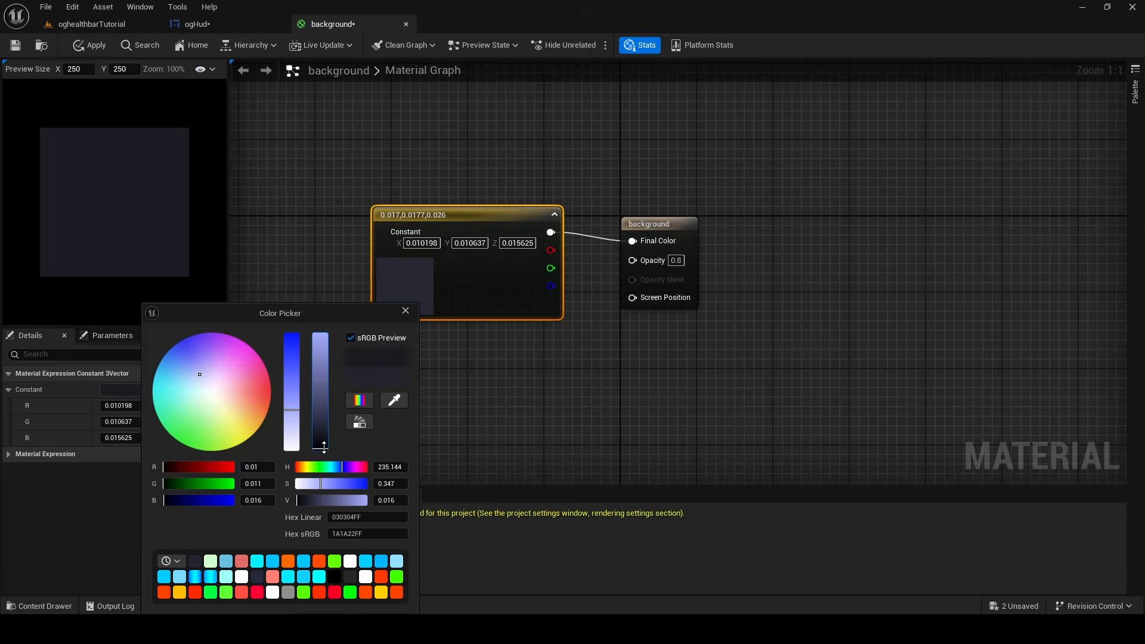
Delete the reference gameplay screenshot from the ogHud canvas and compile the widget
left_click(194, 24)
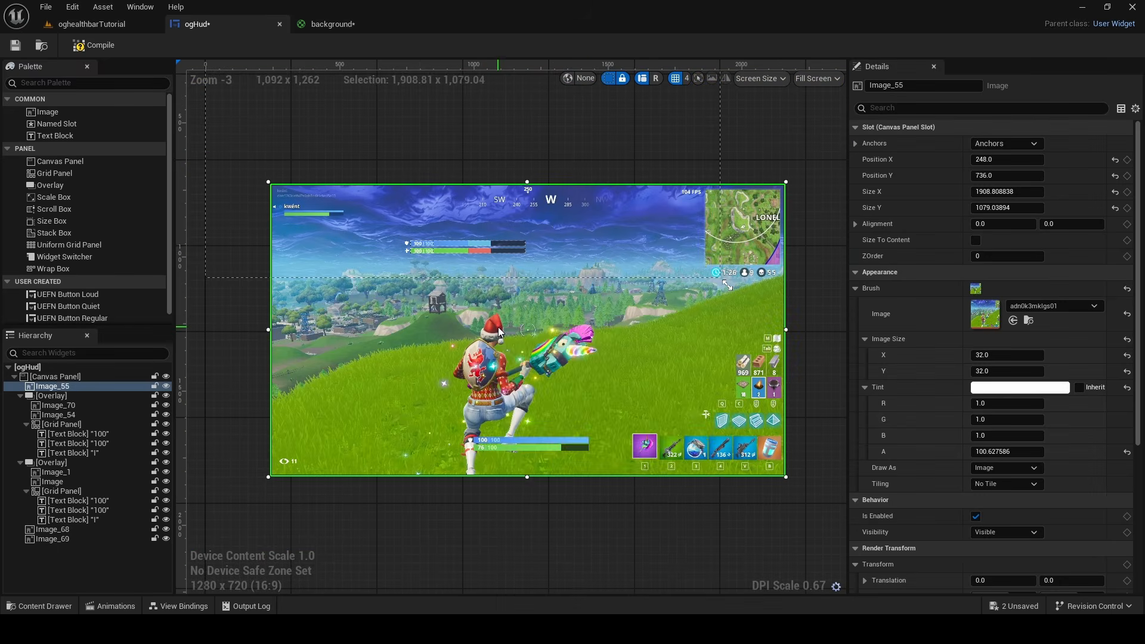
right_click(499, 327)
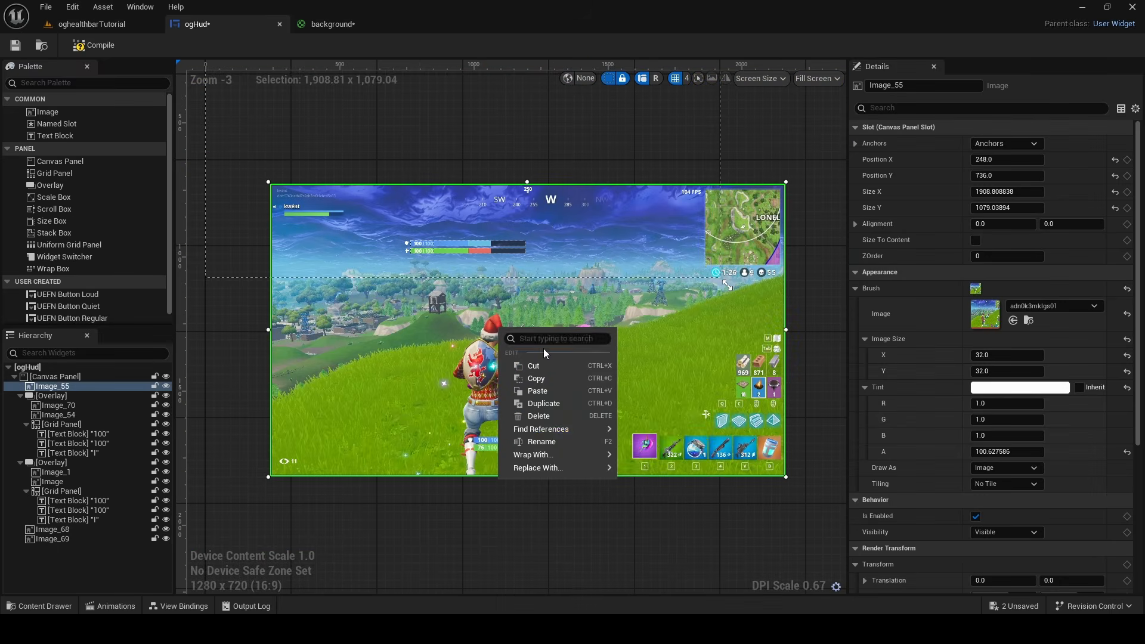
left_click(539, 416)
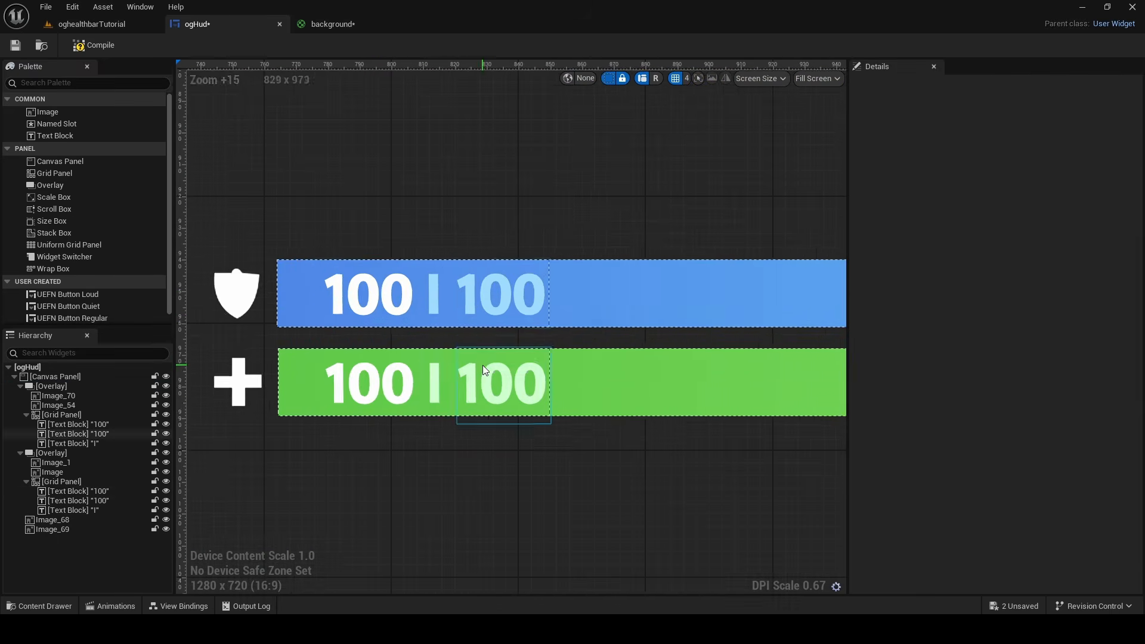
scroll(482, 365, "down", 10)
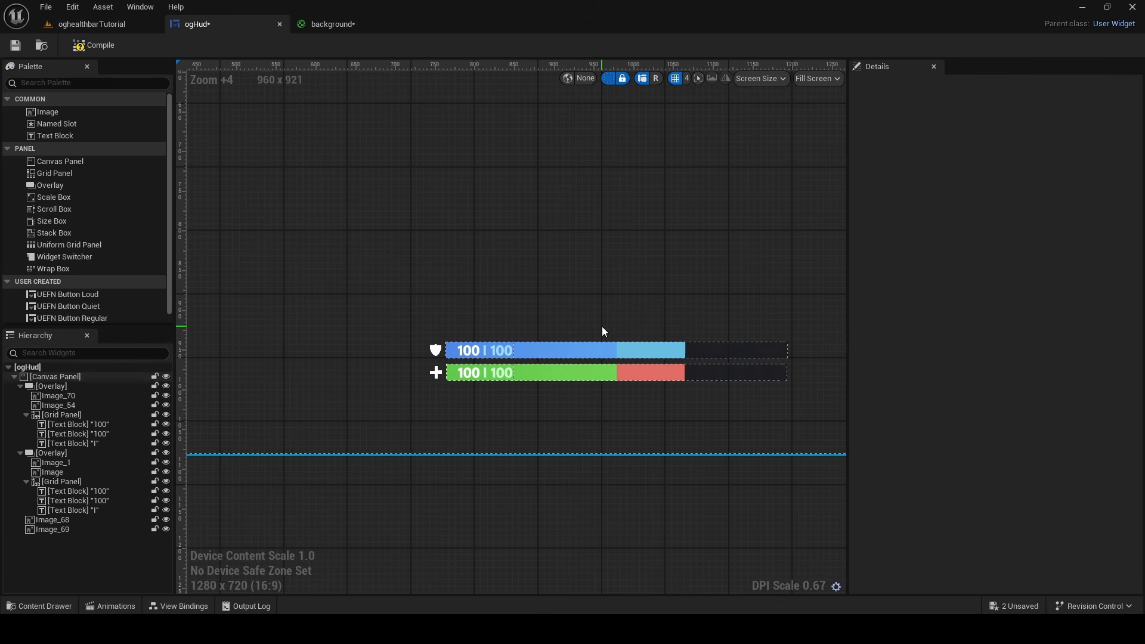
right_click_drag(602, 327, 544, 308)
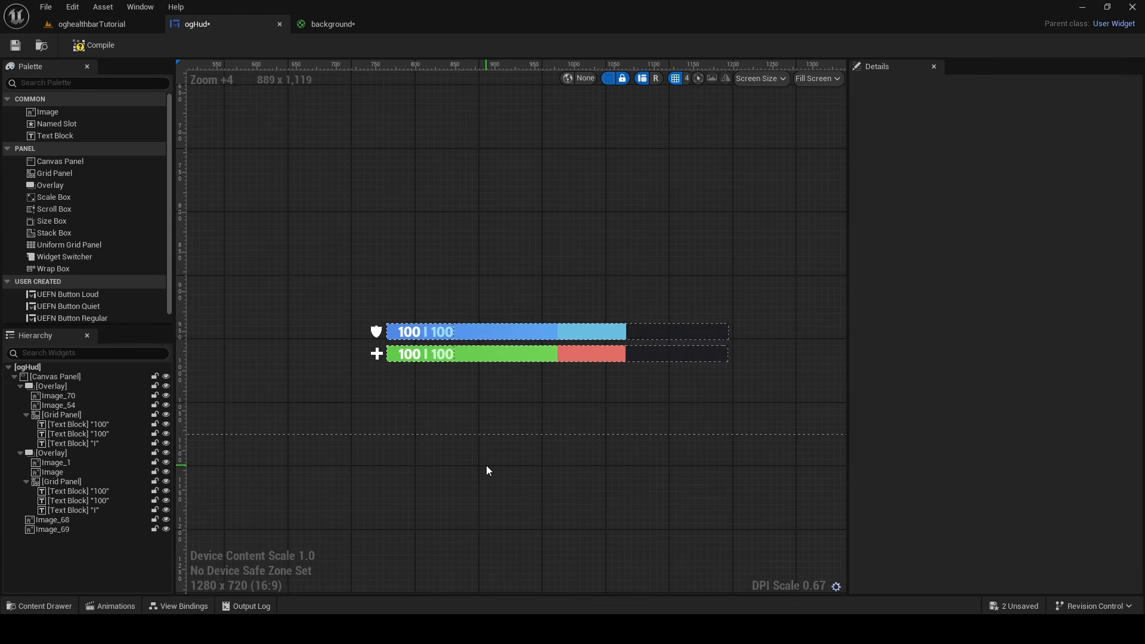
left_click(94, 45)
Add the Device - HUD Controller Team/Squad Player Info List viewmodel to the widget for its view bindings
left_click(179, 606)
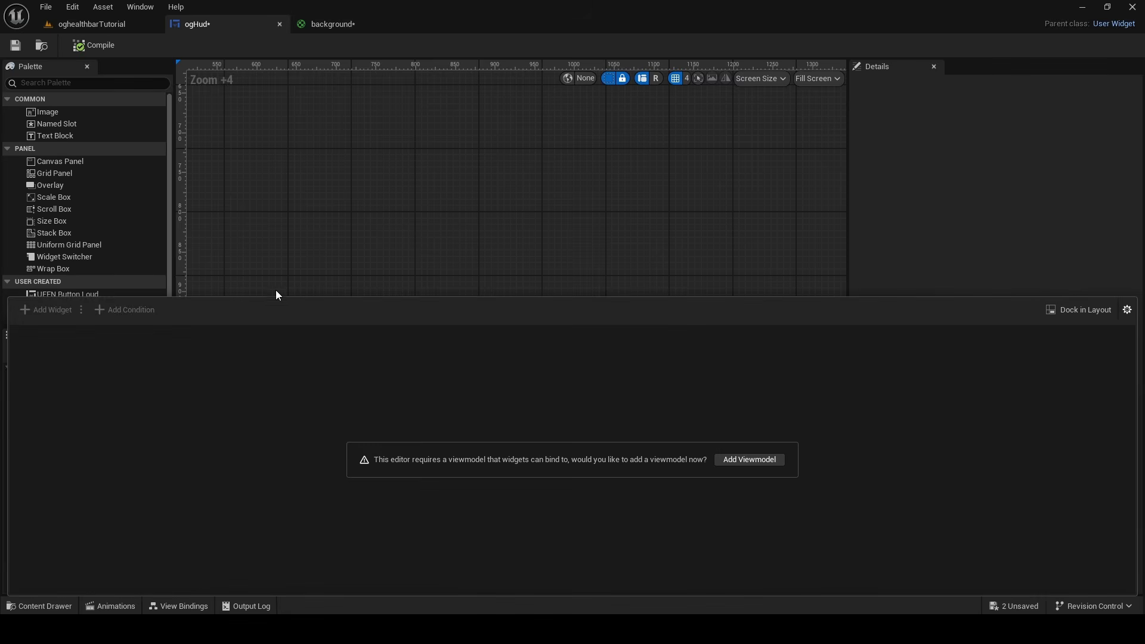
right_click_drag(308, 232, 316, 191)
left_click(179, 606)
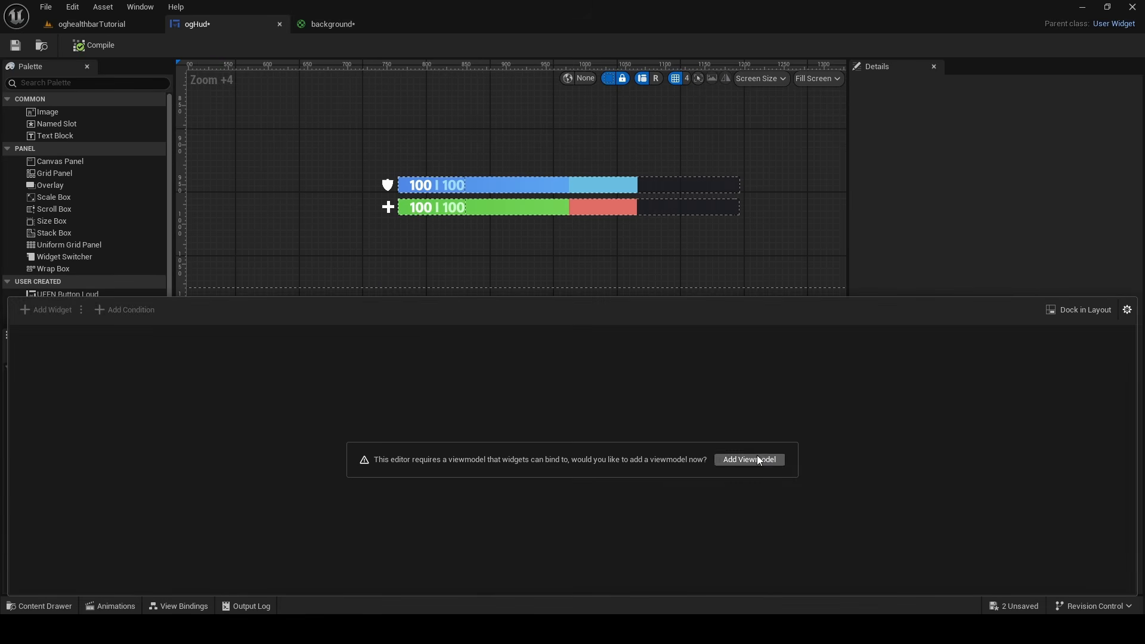
left_click(756, 460)
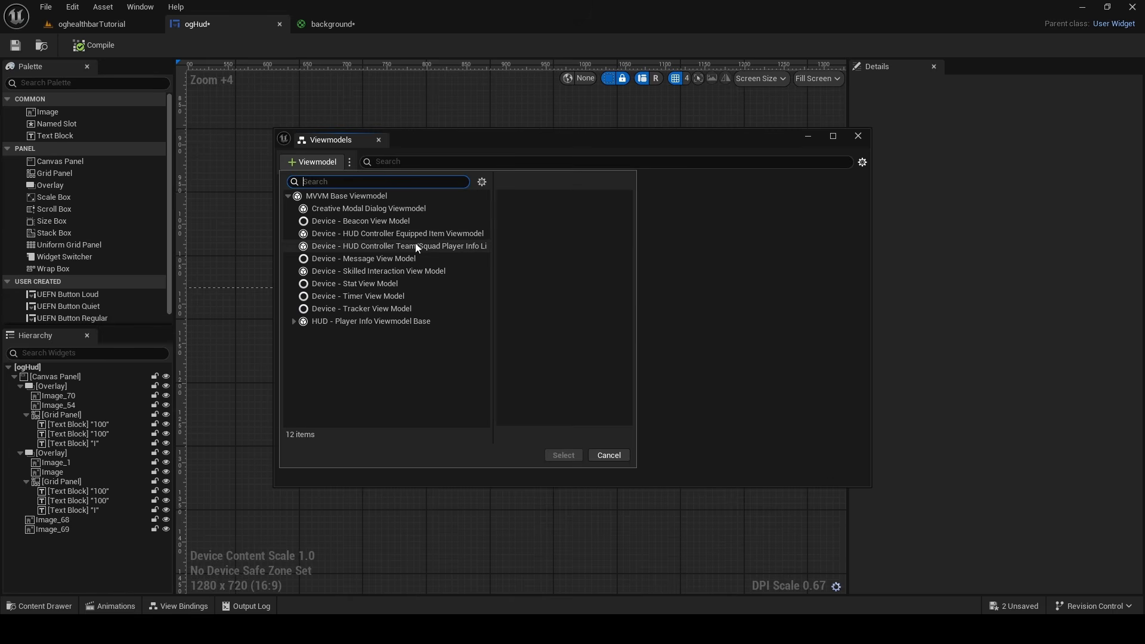
left_click(441, 246)
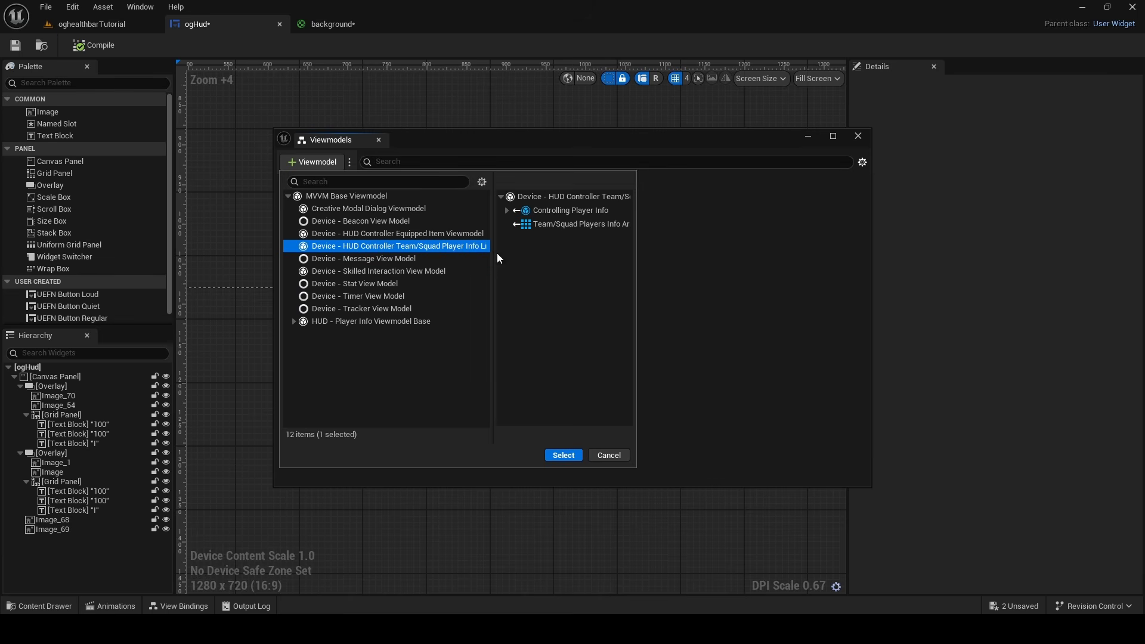
left_click(564, 456)
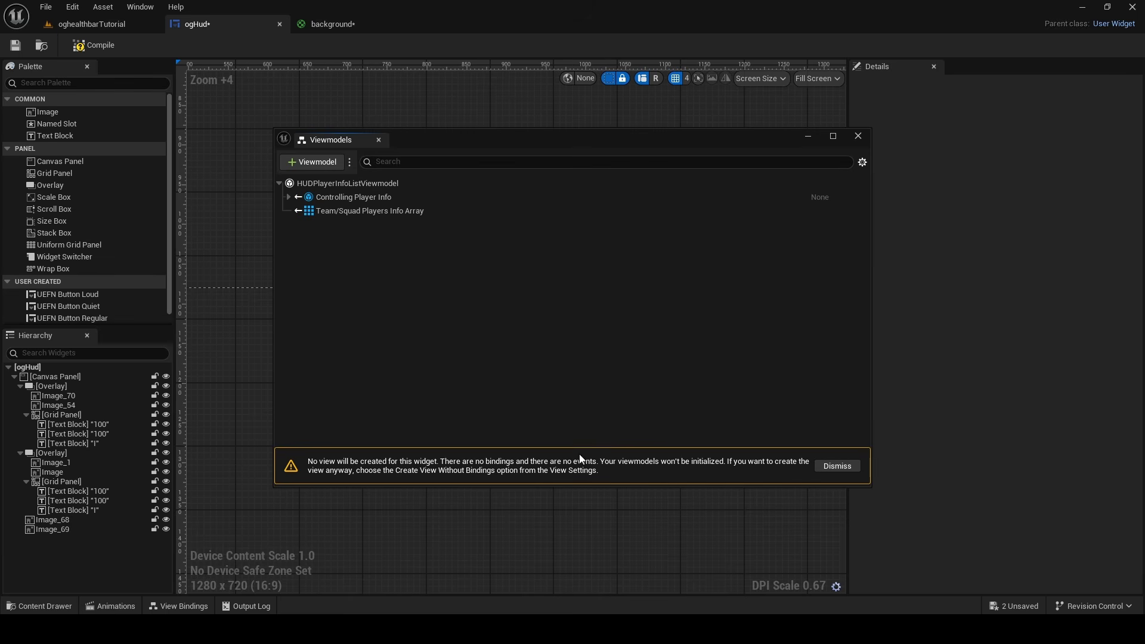
left_click(858, 136)
left_click(179, 606)
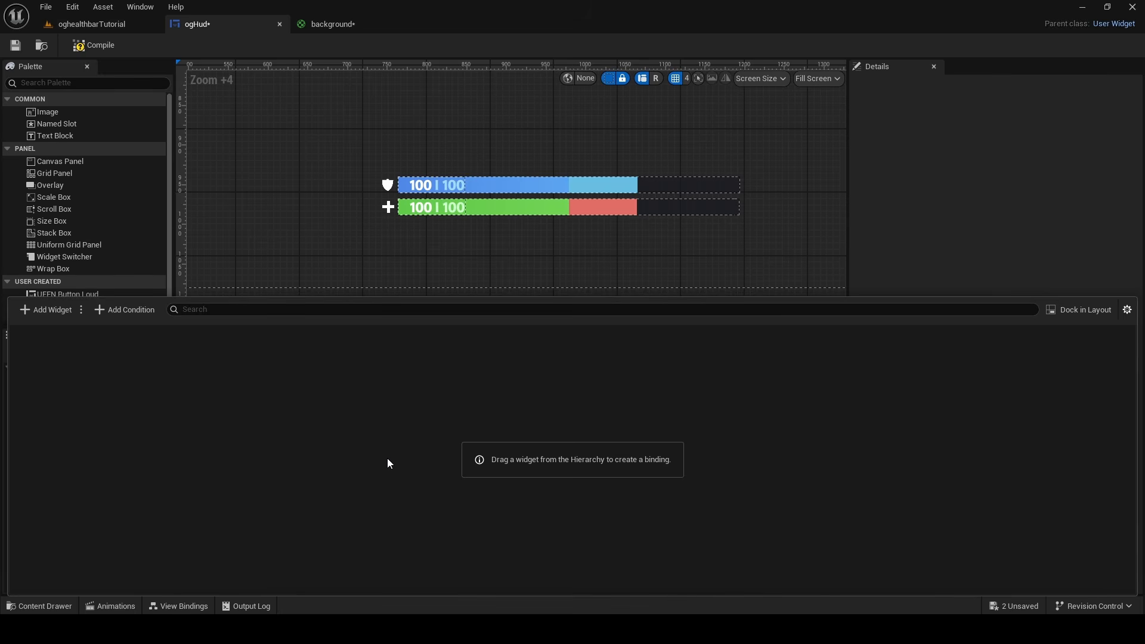
Rename the image that uses the shieldbar material as ShieldBarImage
left_click(439, 251)
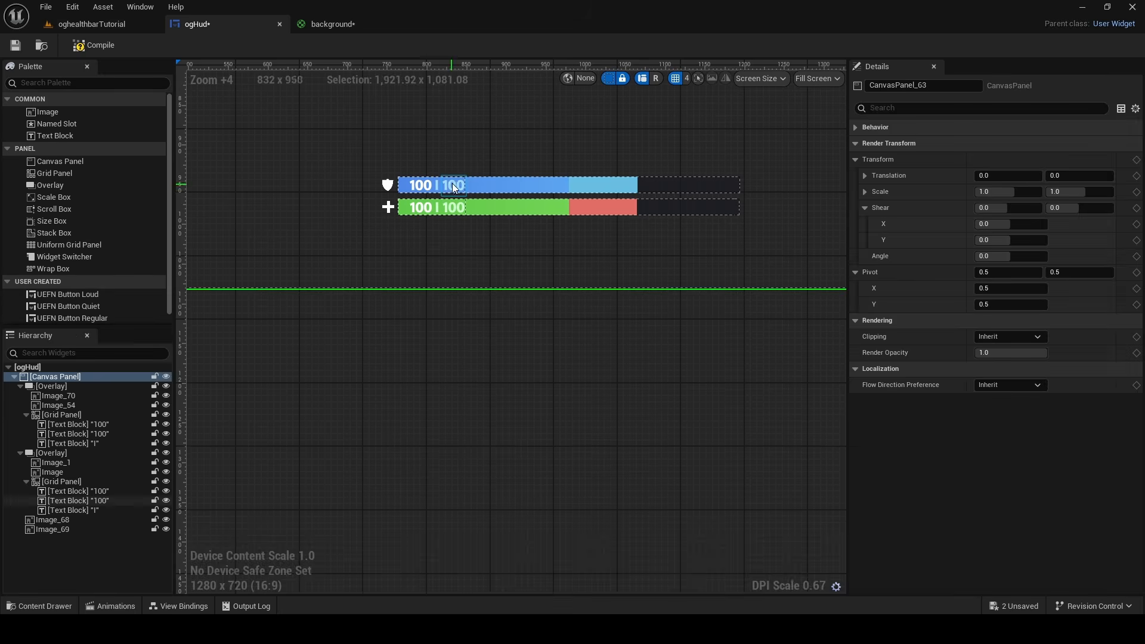
left_click(456, 186)
left_click(494, 182)
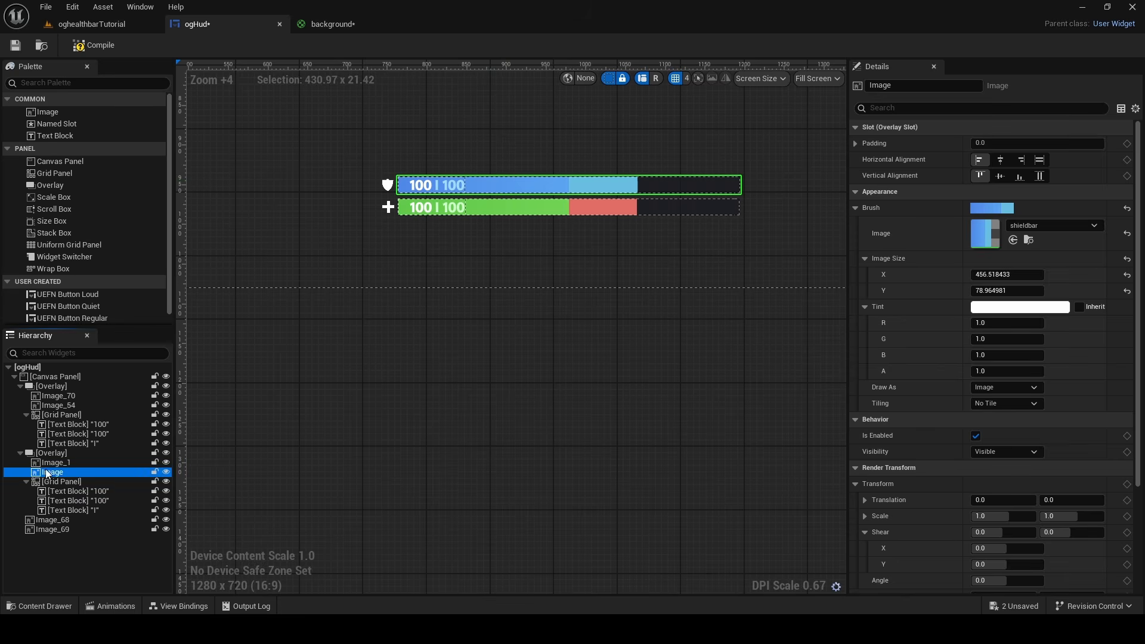
key("F2")
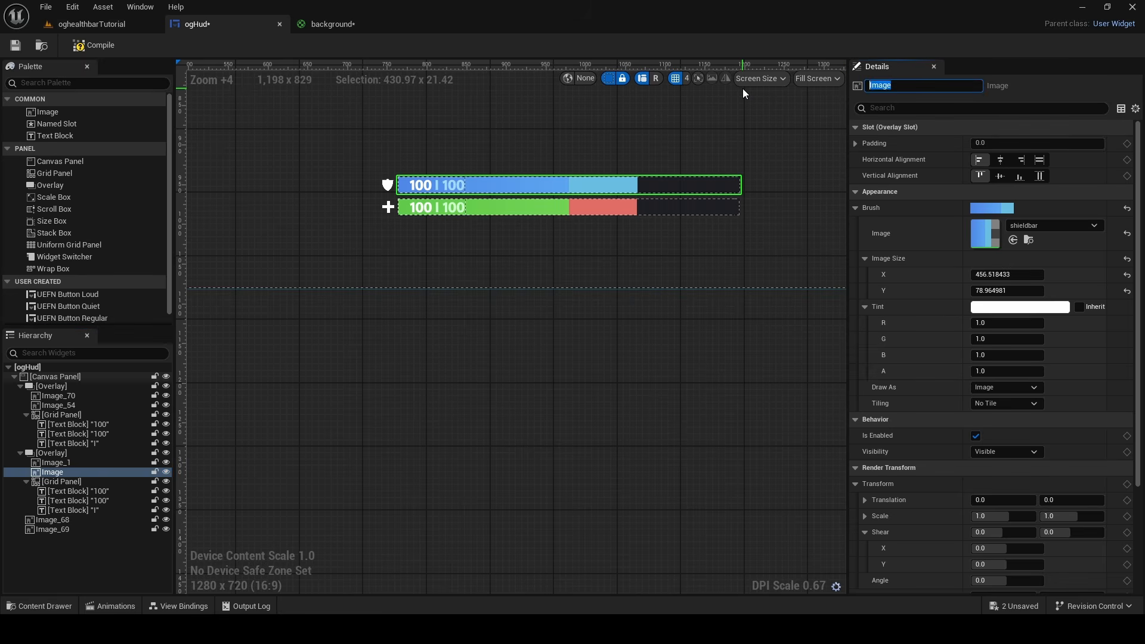
type("S")
key("Caps_Lock")
key("Caps_Lock")
type("hieldB")
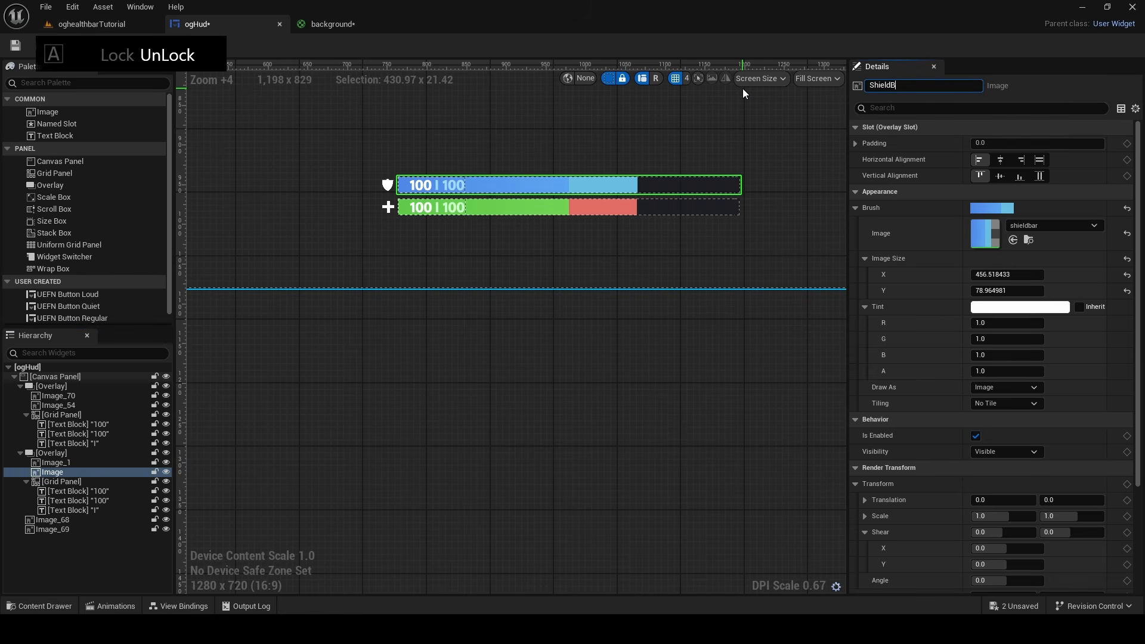
type("arImage")
key("Return")
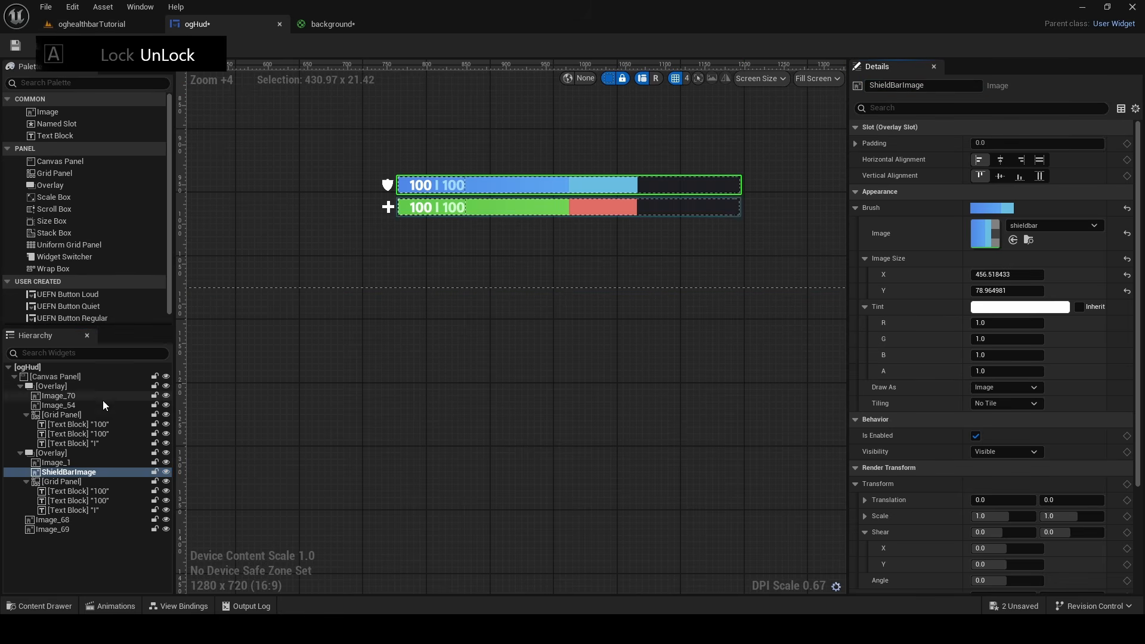
Rename the image that uses the healthbar material as HealthBarImage
left_click(98, 415)
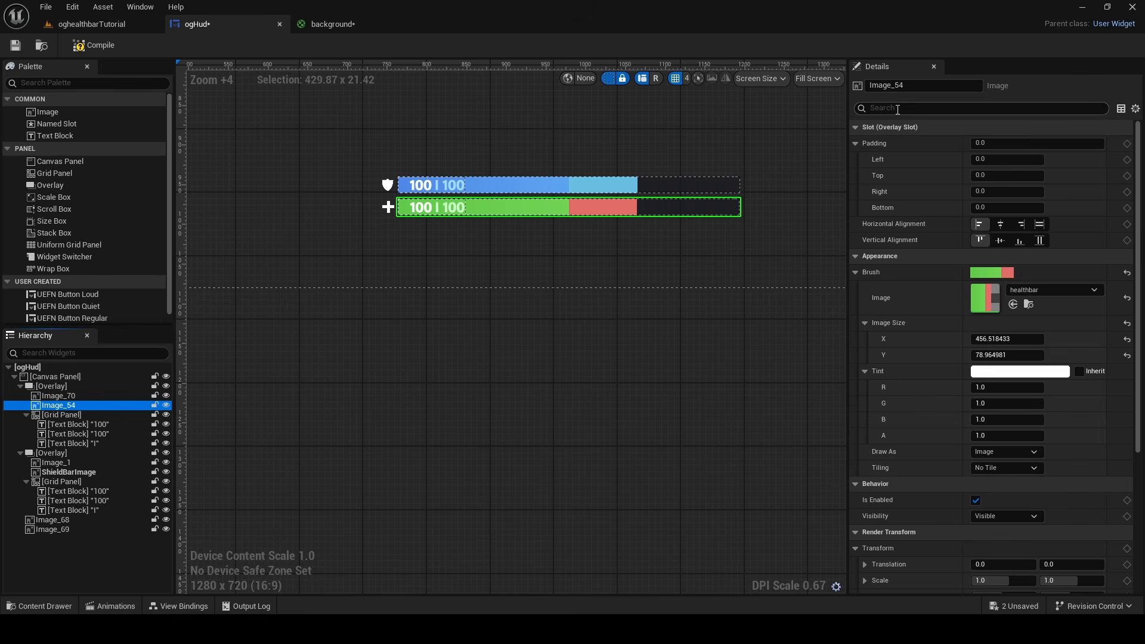
left_click(897, 85)
key("BackSpace")
key("Caps_Lock")
type("He")
key("Caps_Lock")
type("ealthBar")
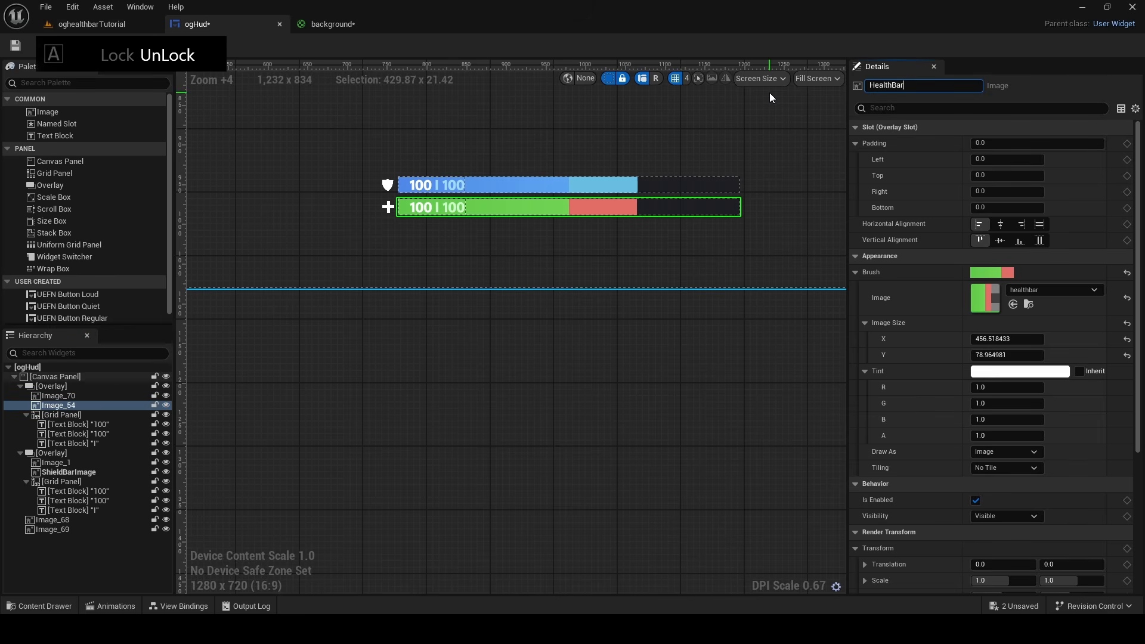
type("Image")
key("Return")
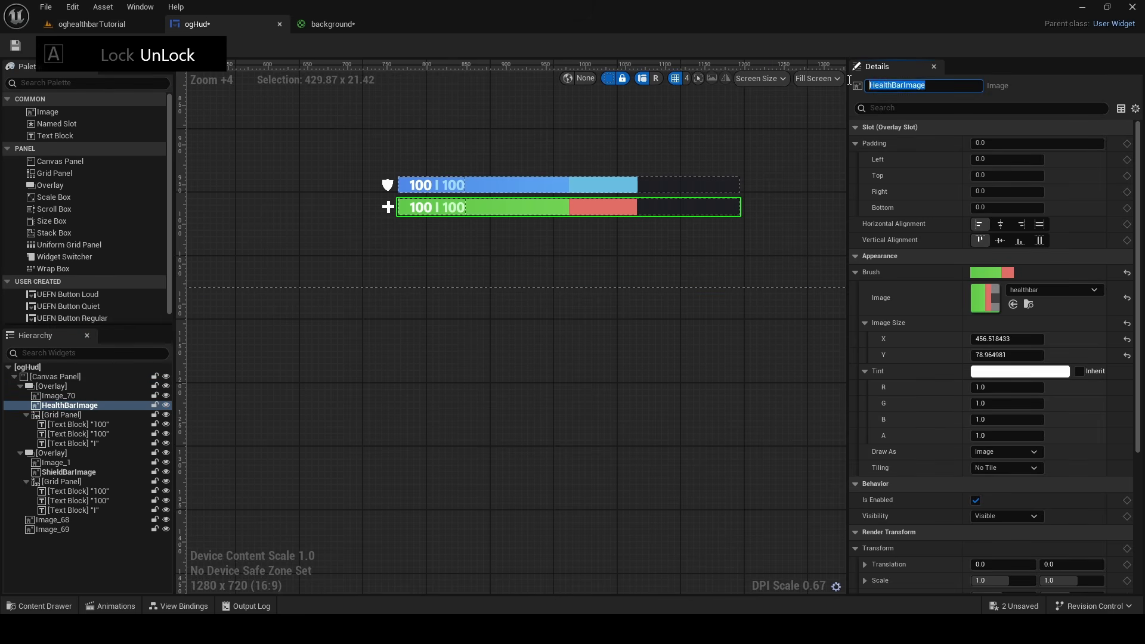
Add a view binding for the Brush of HealthBarImage that uses the Set Scalar Parameter conversion function
left_click(180, 603)
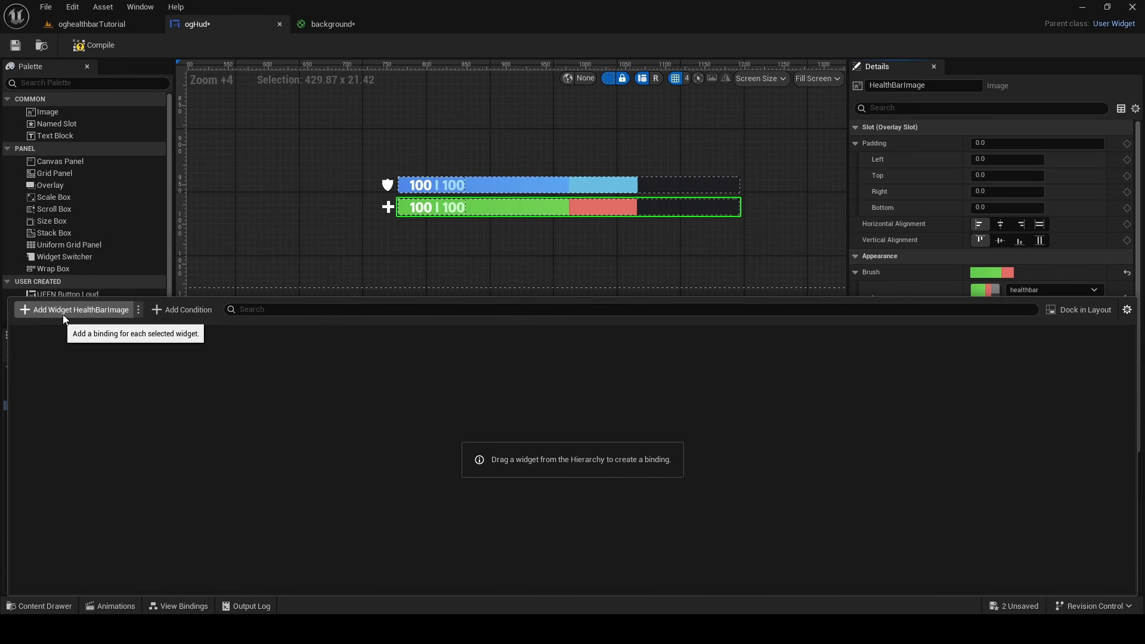
left_click(104, 310)
left_click(147, 355)
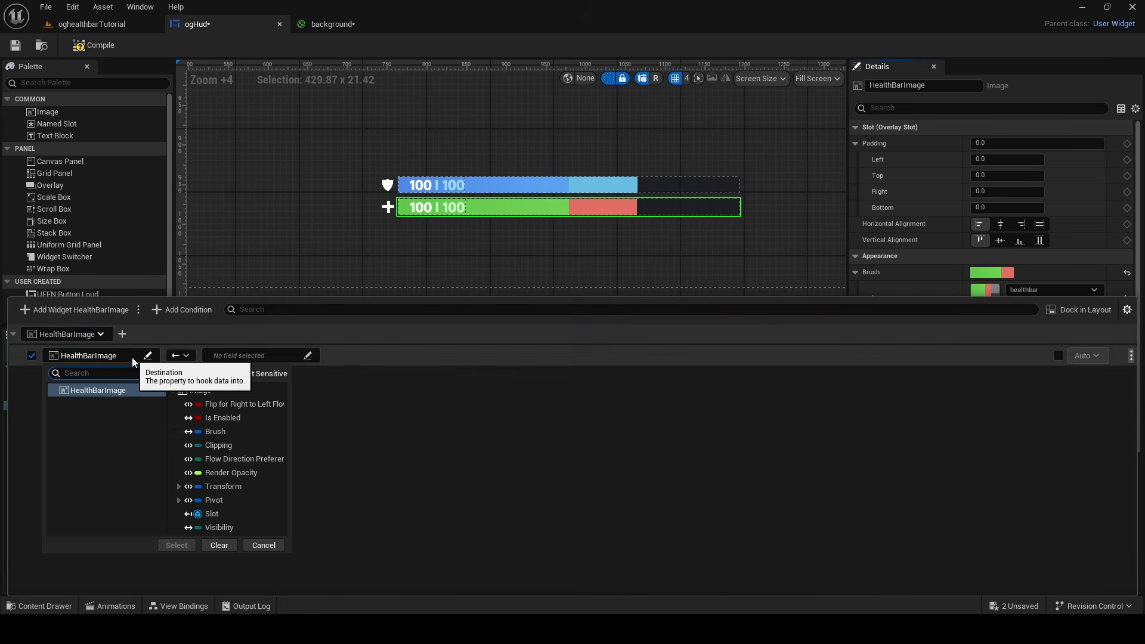
left_click(213, 432)
left_click(177, 545)
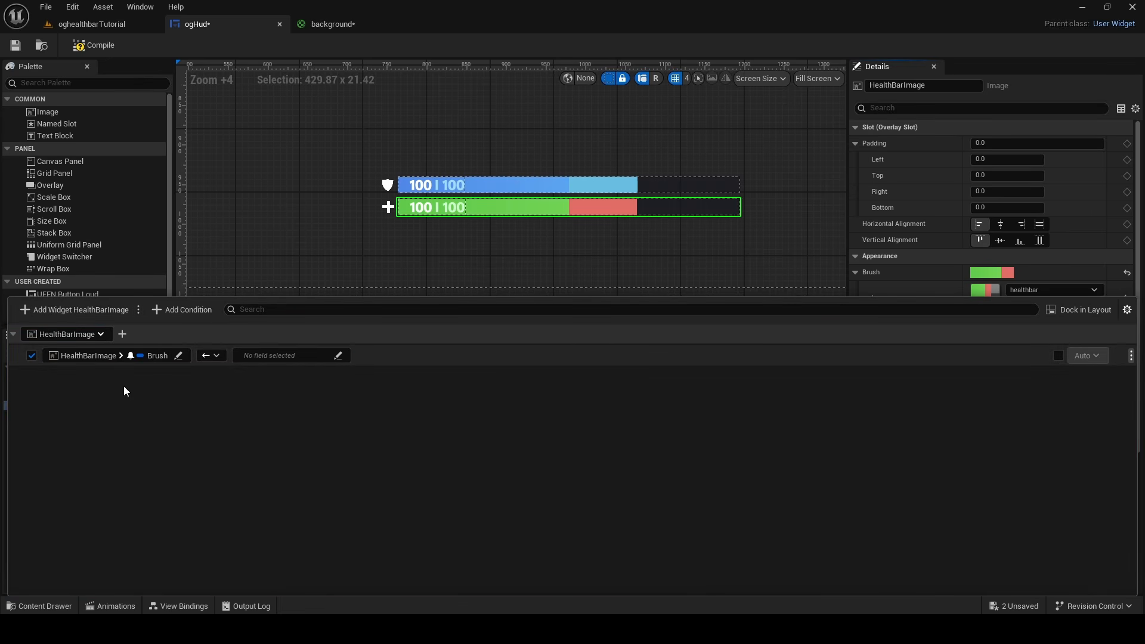
left_click(259, 355)
left_click(270, 414)
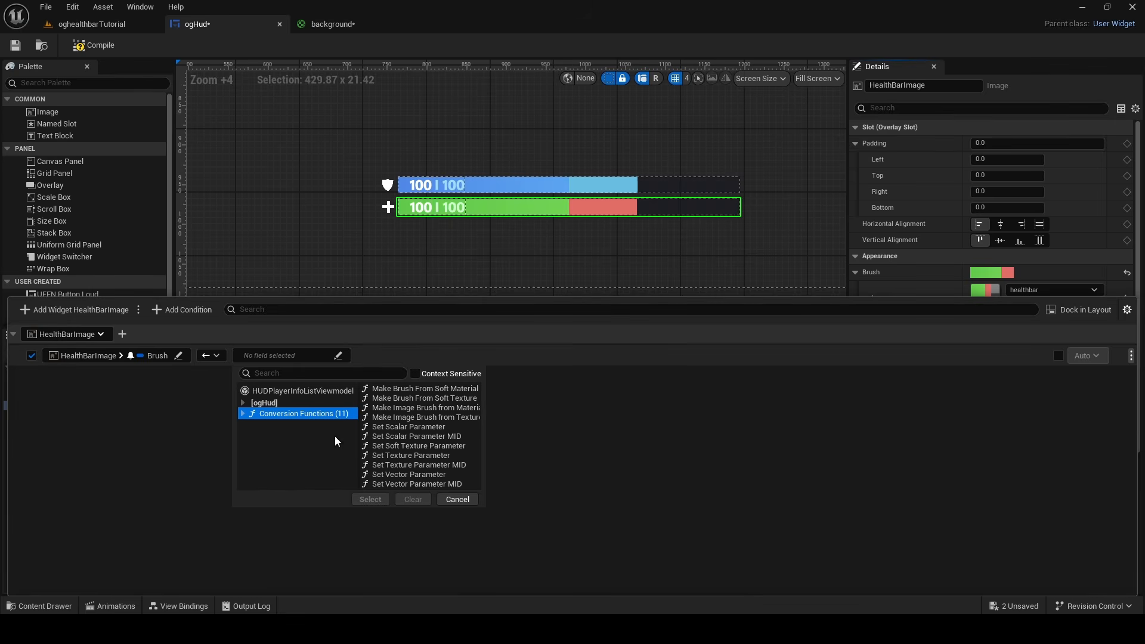
left_click(408, 427)
left_click(371, 499)
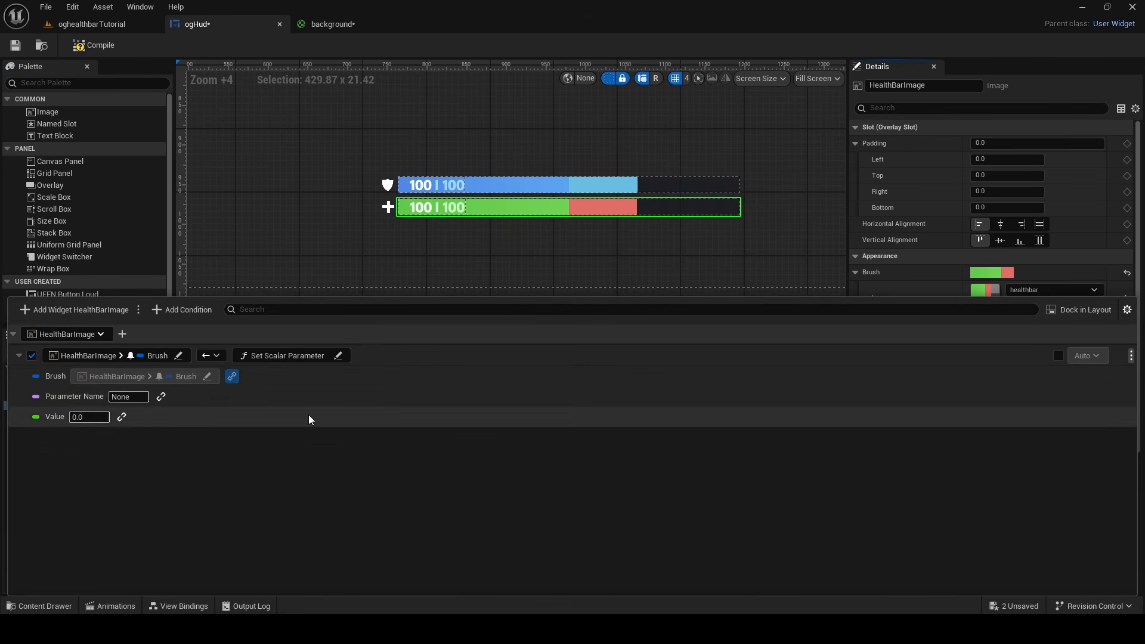
Set the binding's parameter name to Progress and link its value to Health Normalized of the viewmodel's Controlling Player Info
left_click(138, 395)
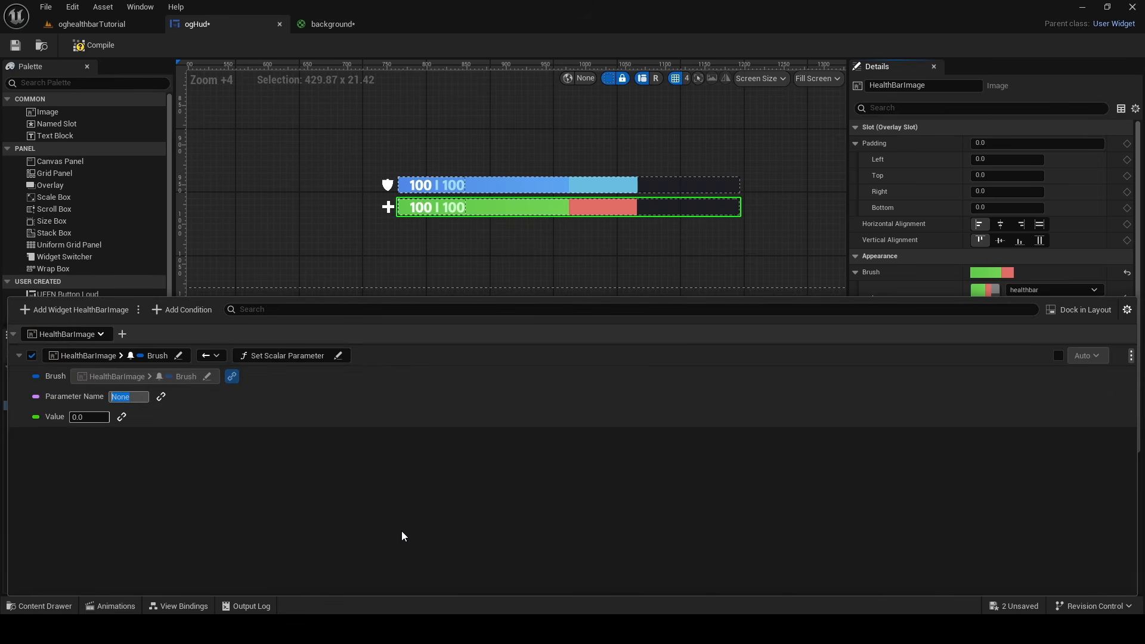
type("Progress")
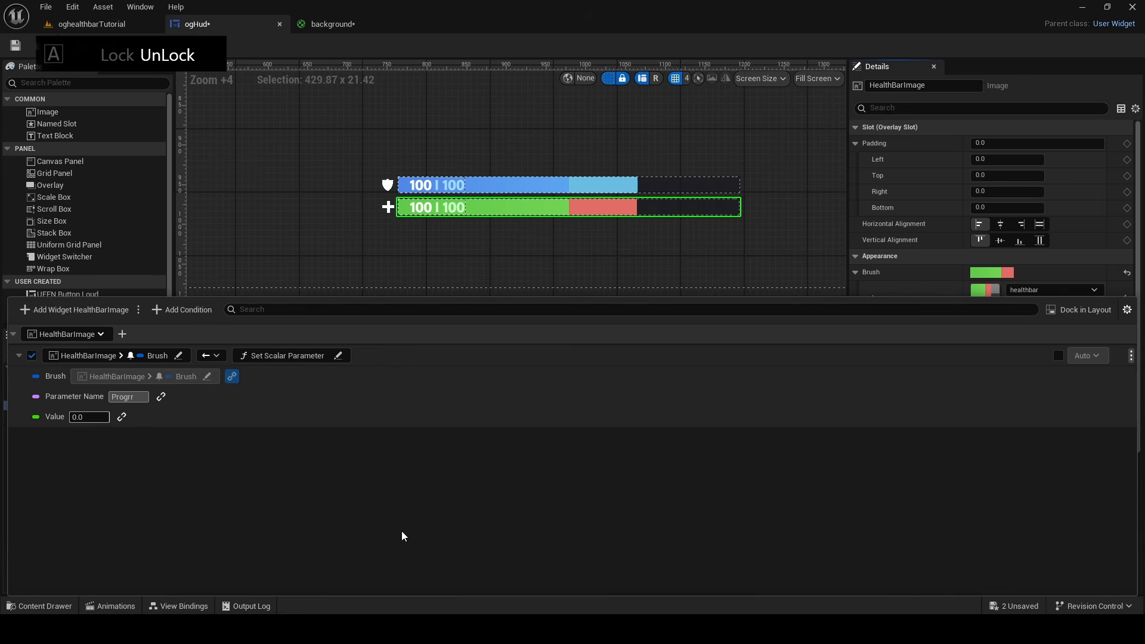
left_click(122, 416)
left_click(115, 451)
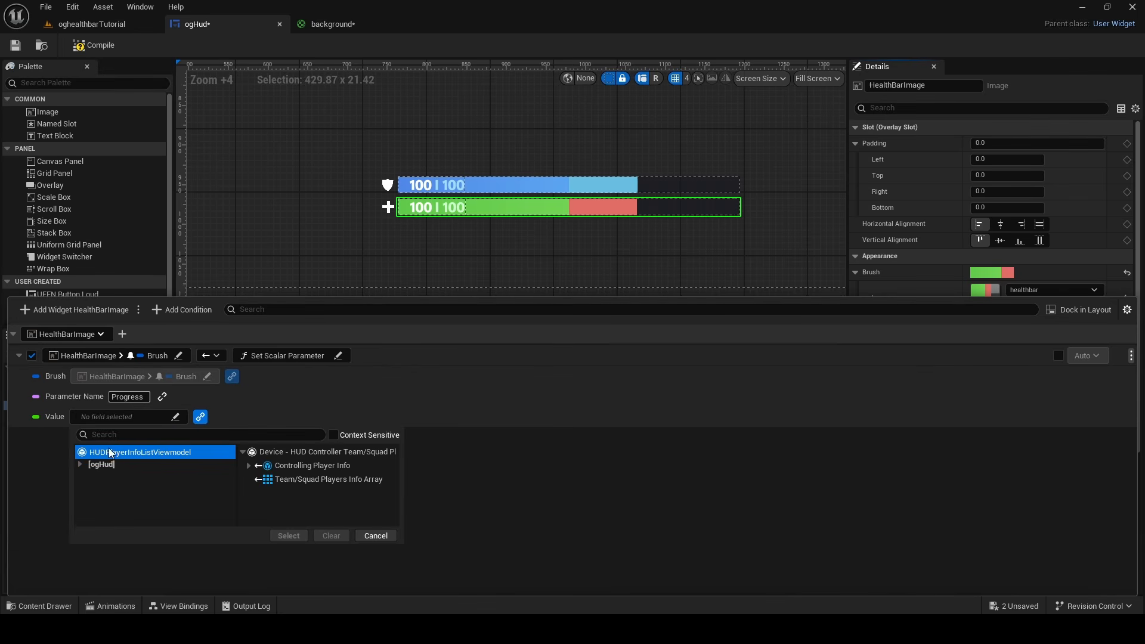
left_click(249, 467)
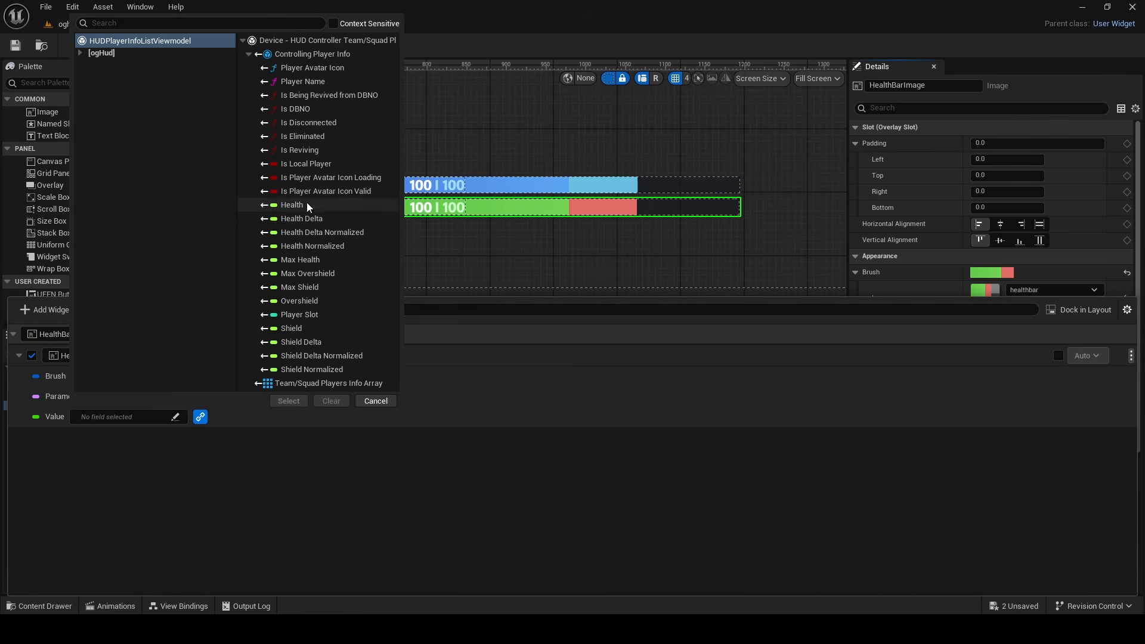
left_click(310, 246)
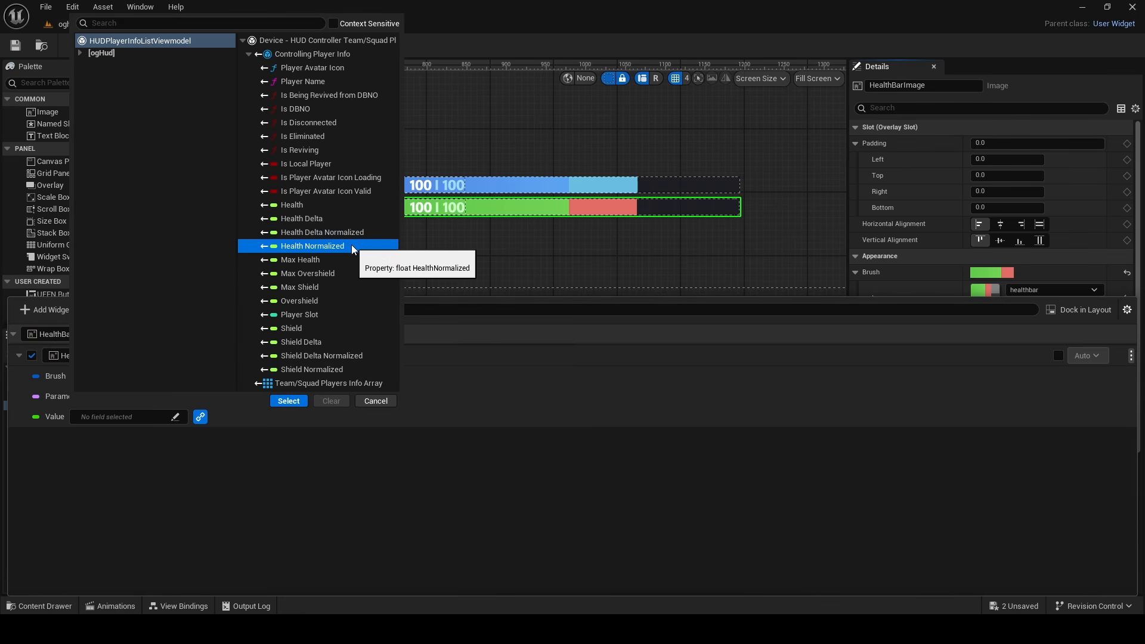
left_click(307, 207)
left_click(351, 245)
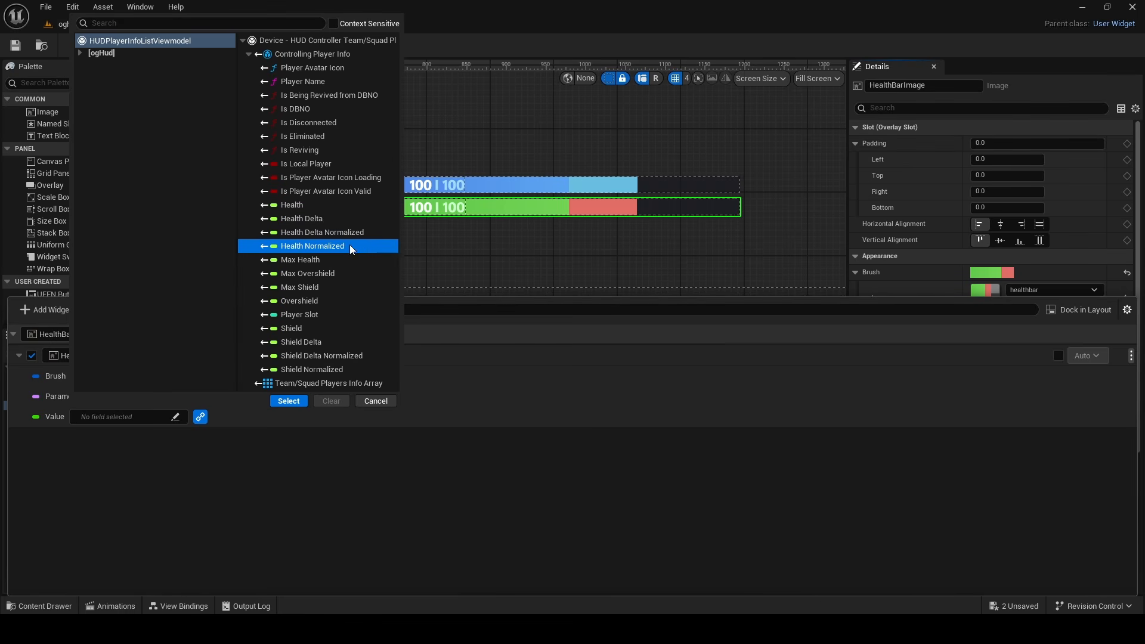
left_click(334, 205)
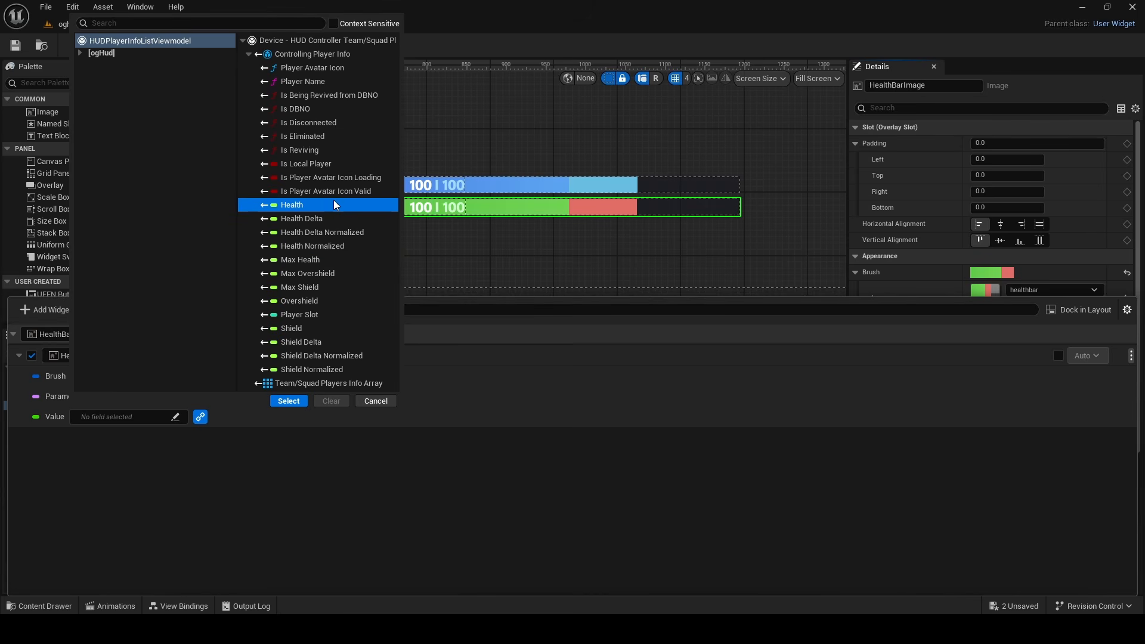
left_click(318, 246)
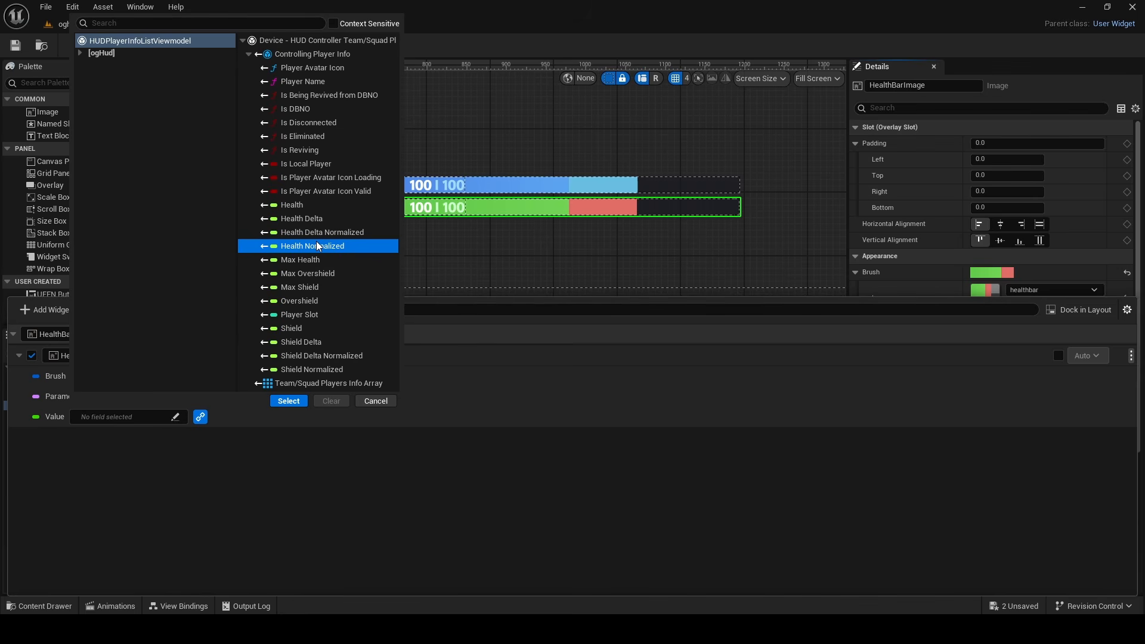
left_click(289, 400)
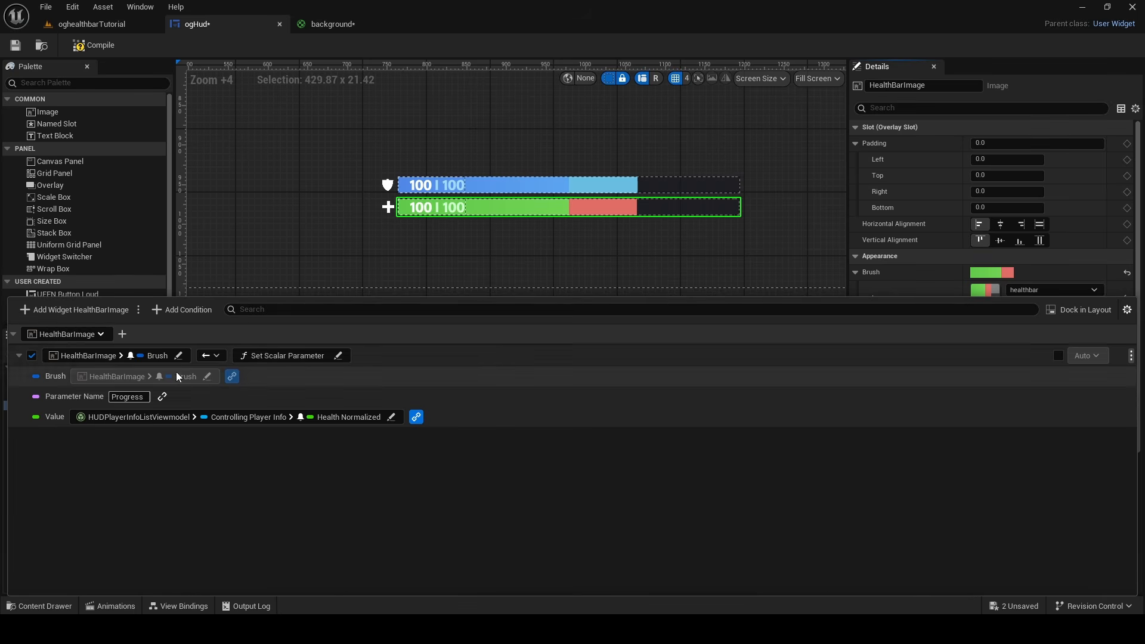
Add a second Brush binding to HealthBarImage with the Set Scalar Parameter conversion function
left_click(122, 334)
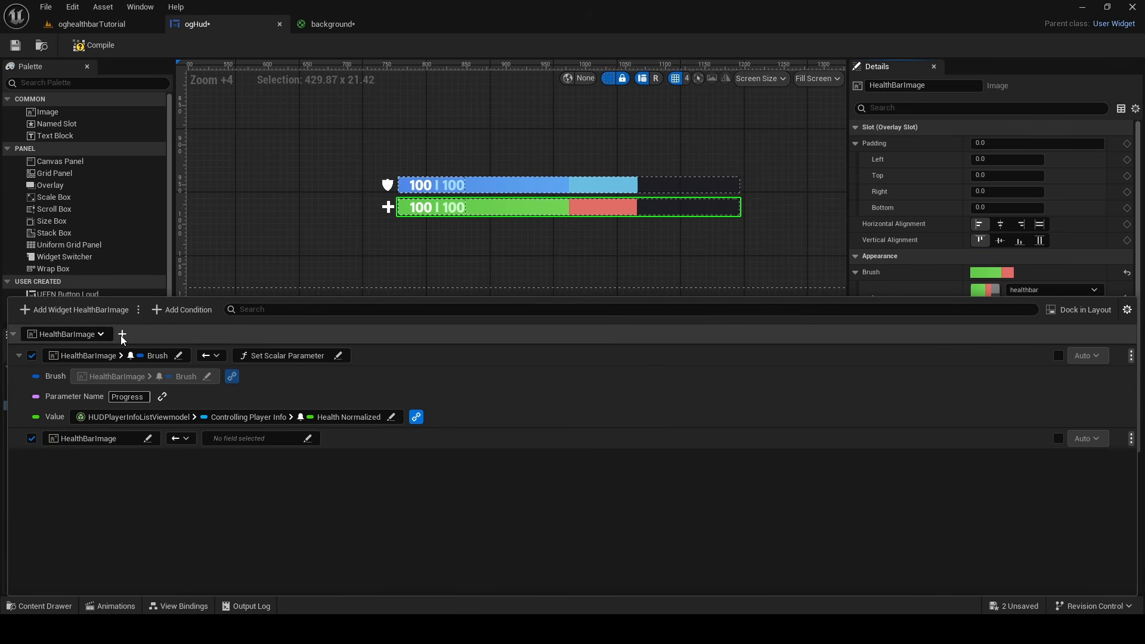
left_click(141, 437)
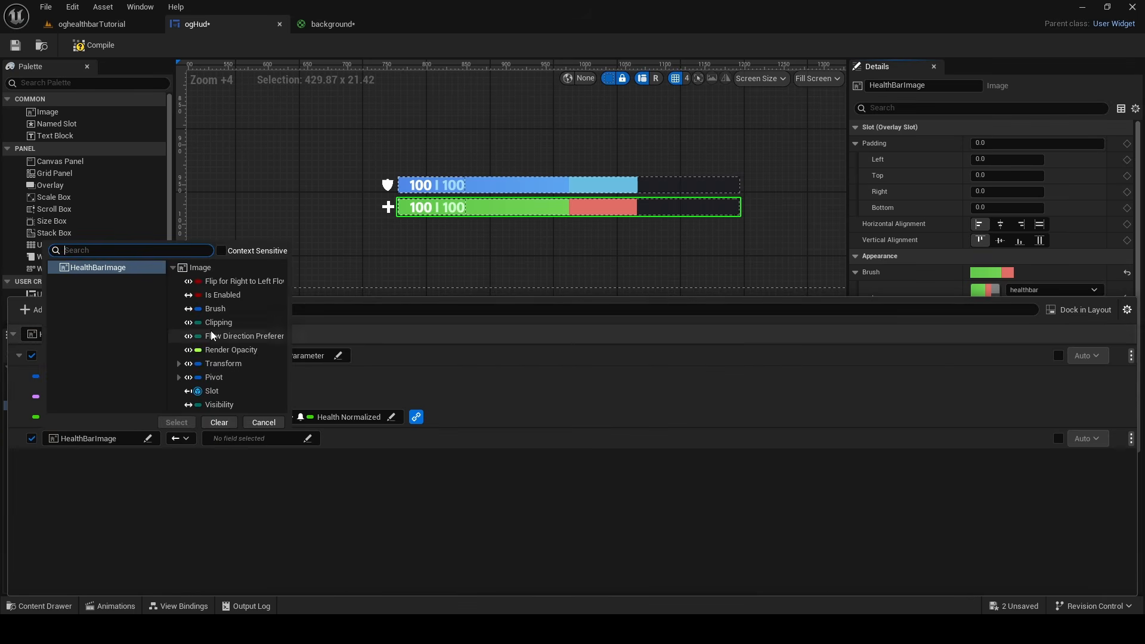
left_click(224, 308)
left_click(177, 423)
left_click(253, 440)
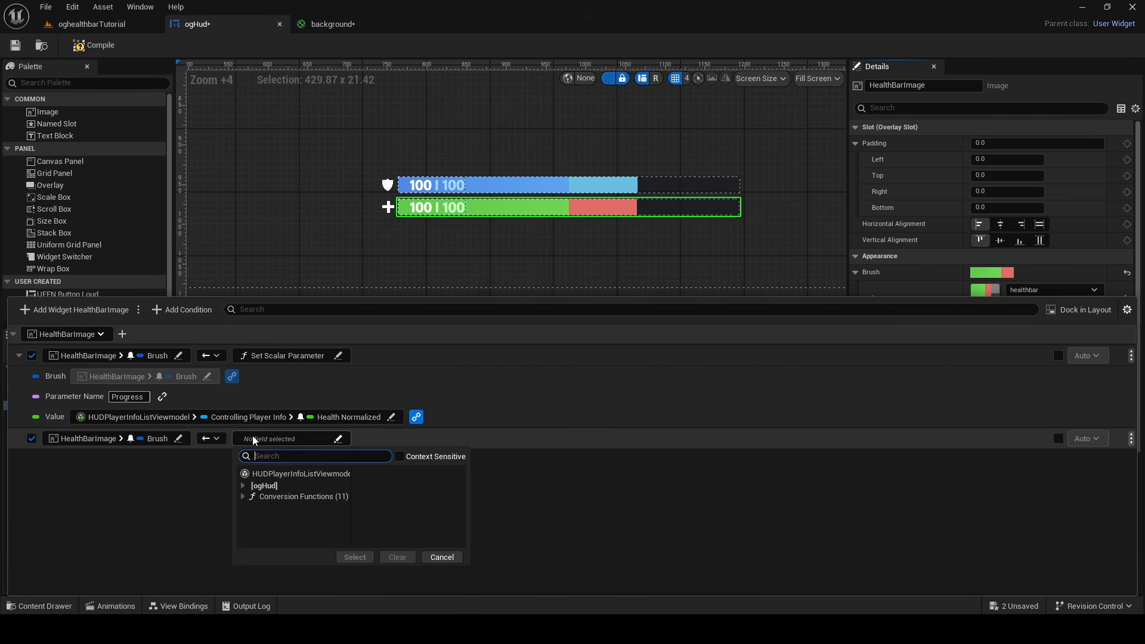
left_click(280, 497)
left_click(395, 510)
left_click(370, 583)
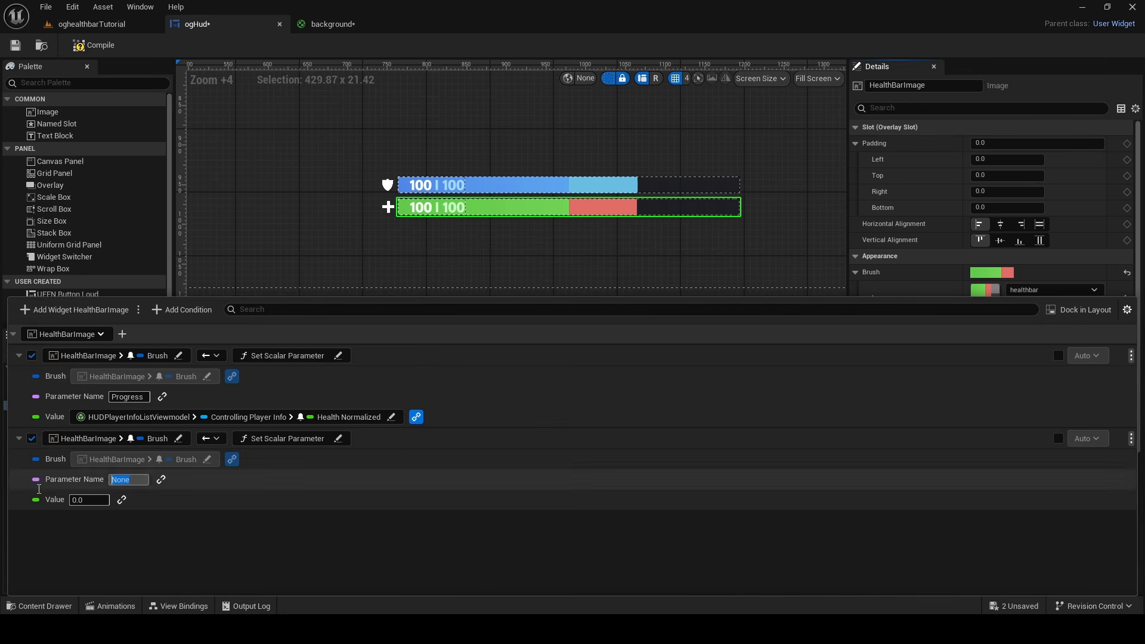
Name the second binding's parameter DeltaProgress and link its value to Health Delta Normalized of Controlling Player Info
key("Caps_Lock")
type("DeltaPr")
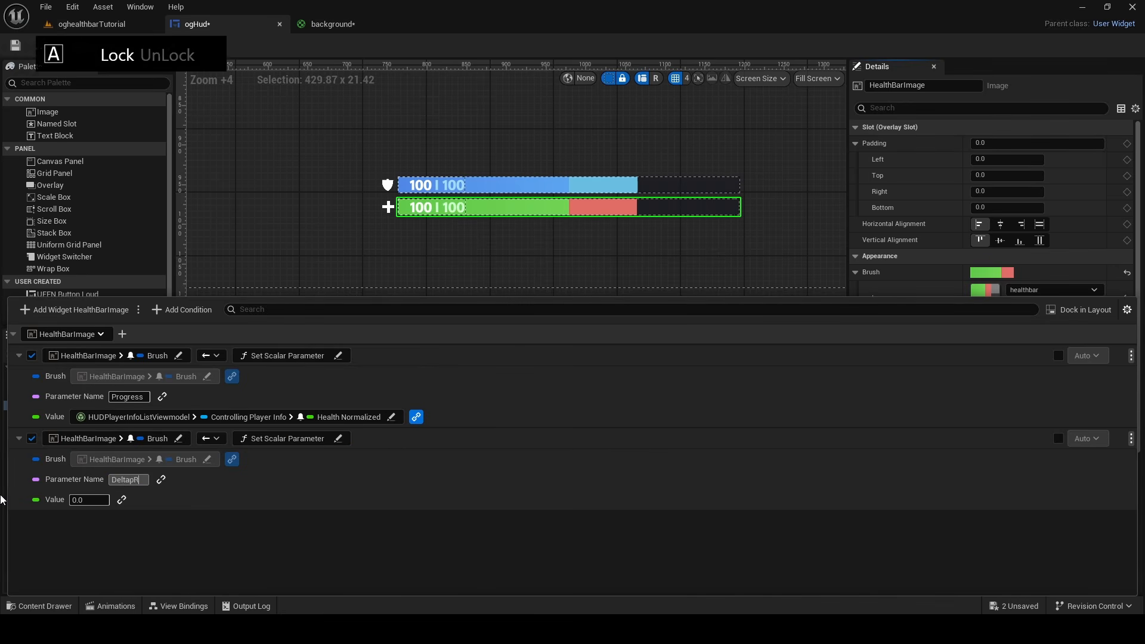
left_click(122, 500)
left_click(140, 400)
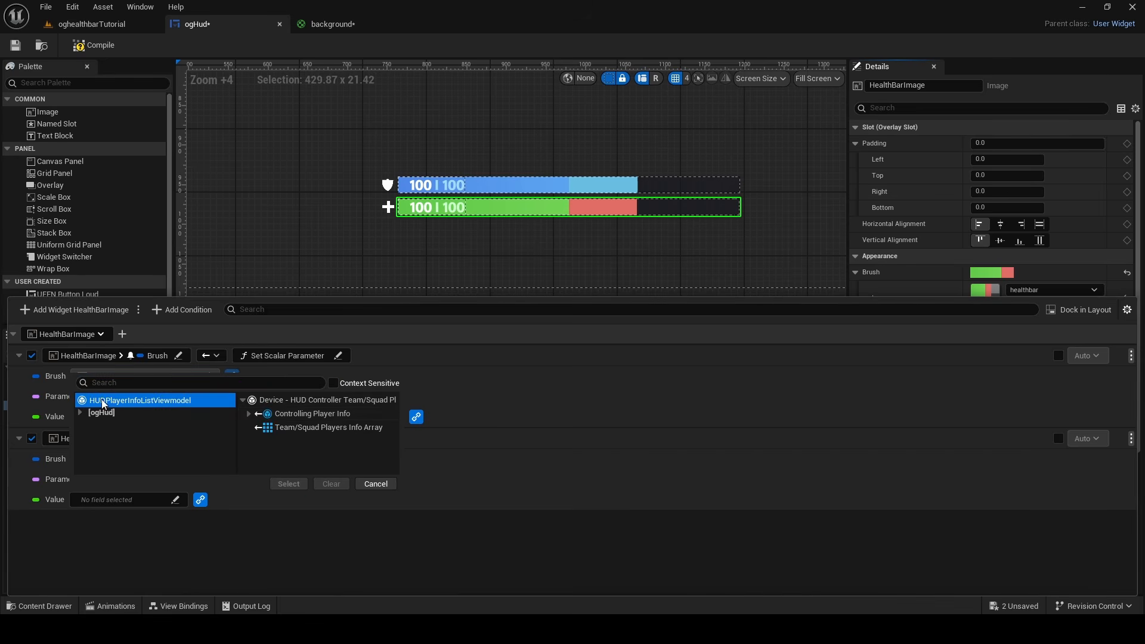
left_click(249, 413)
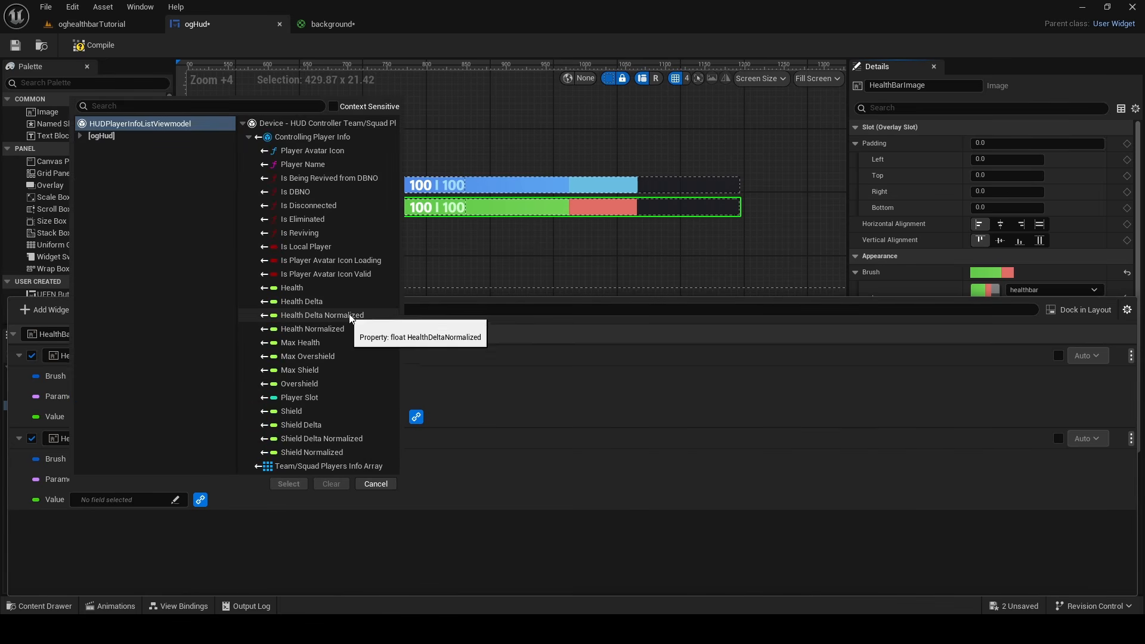
left_click(322, 316)
left_click(288, 484)
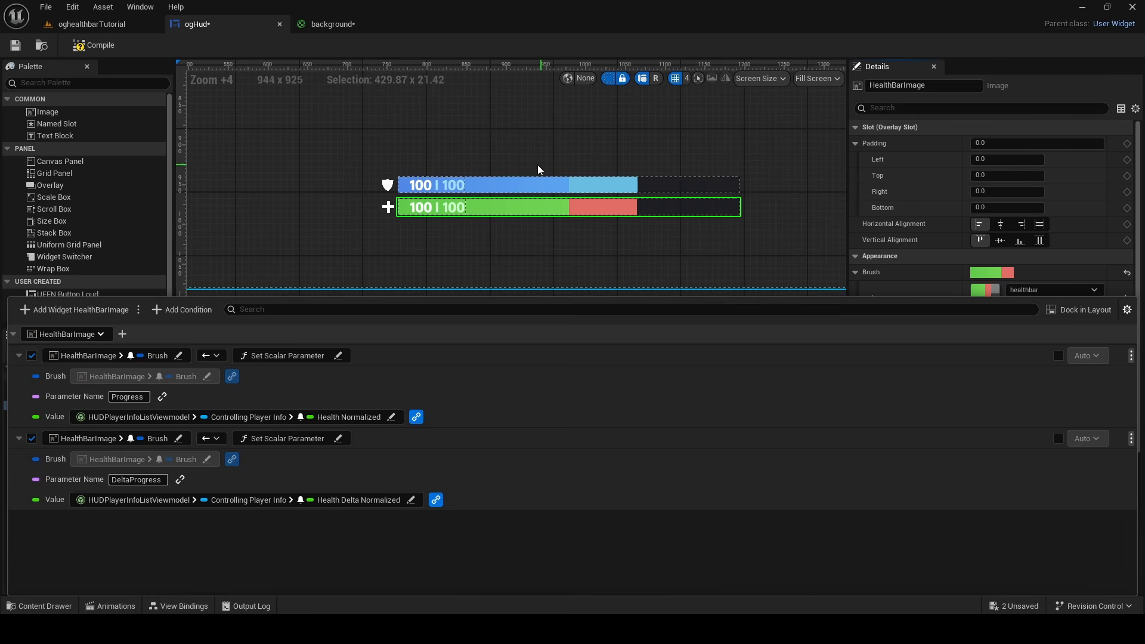
Add a view binding for the Brush of ShieldBarImage that uses the Set Scalar Parameter conversion function
left_click(492, 189)
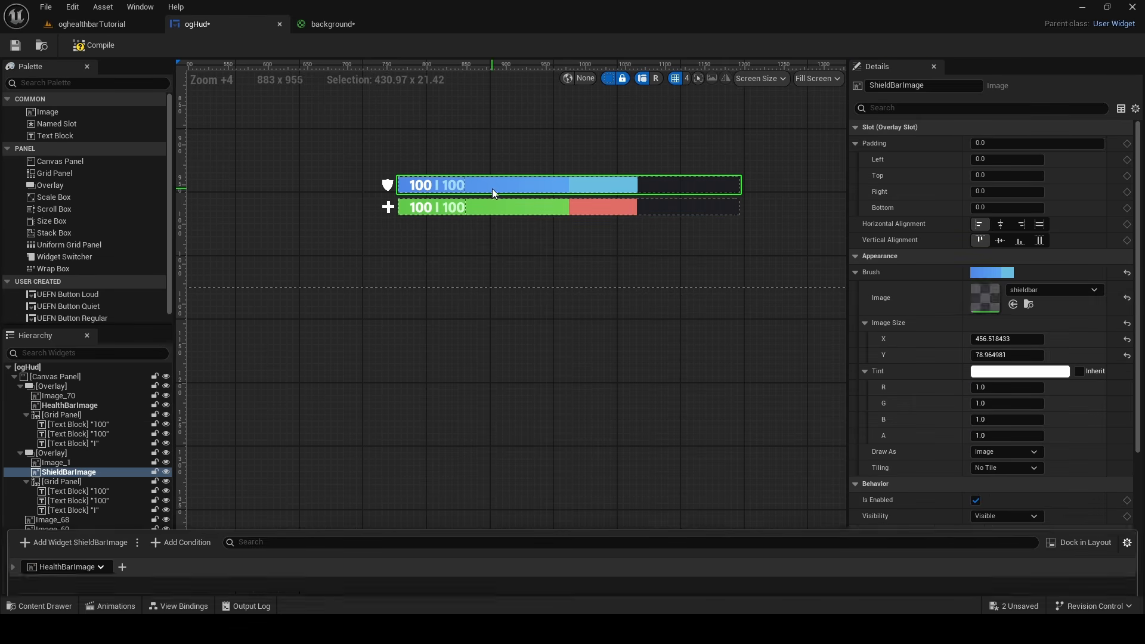
left_click(178, 606)
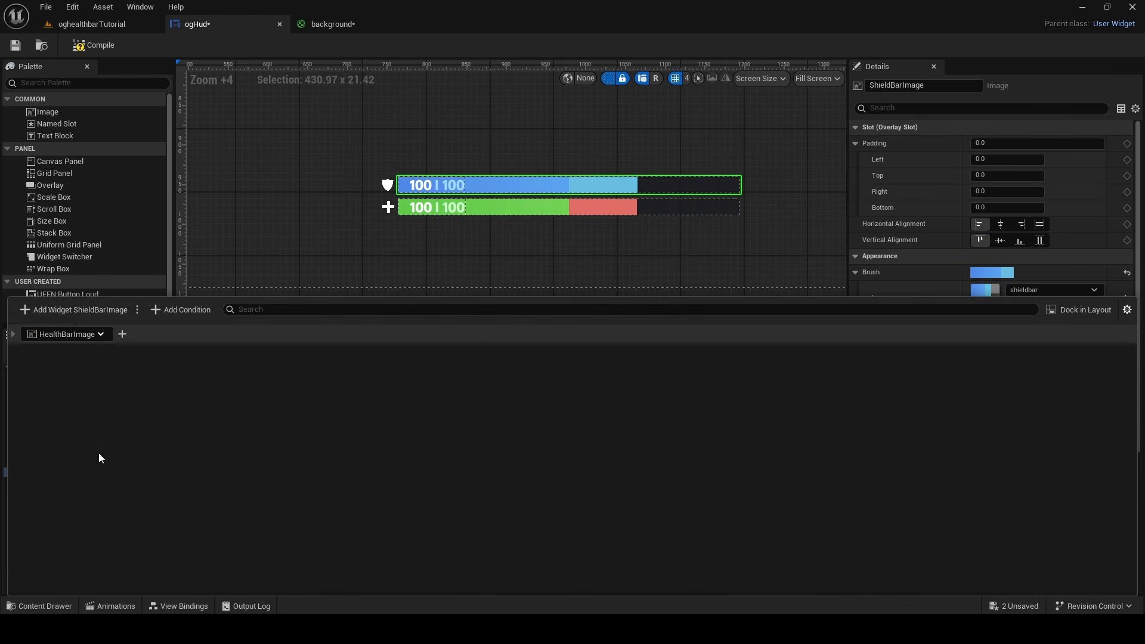
left_click(75, 315)
left_click(114, 377)
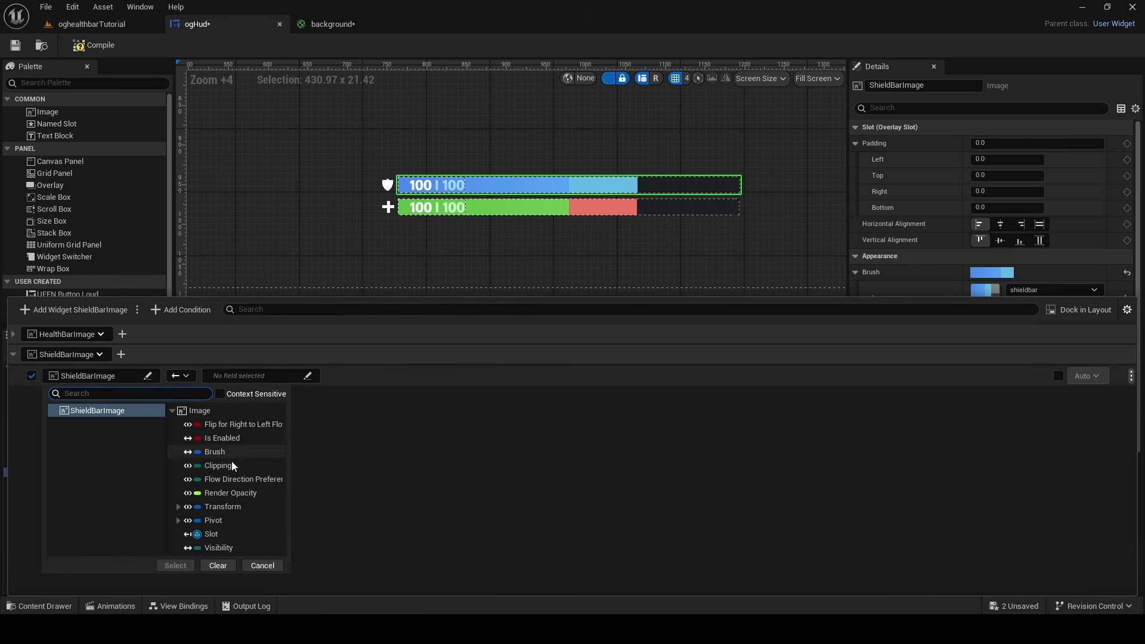
left_click(226, 453)
left_click(174, 564)
left_click(334, 434)
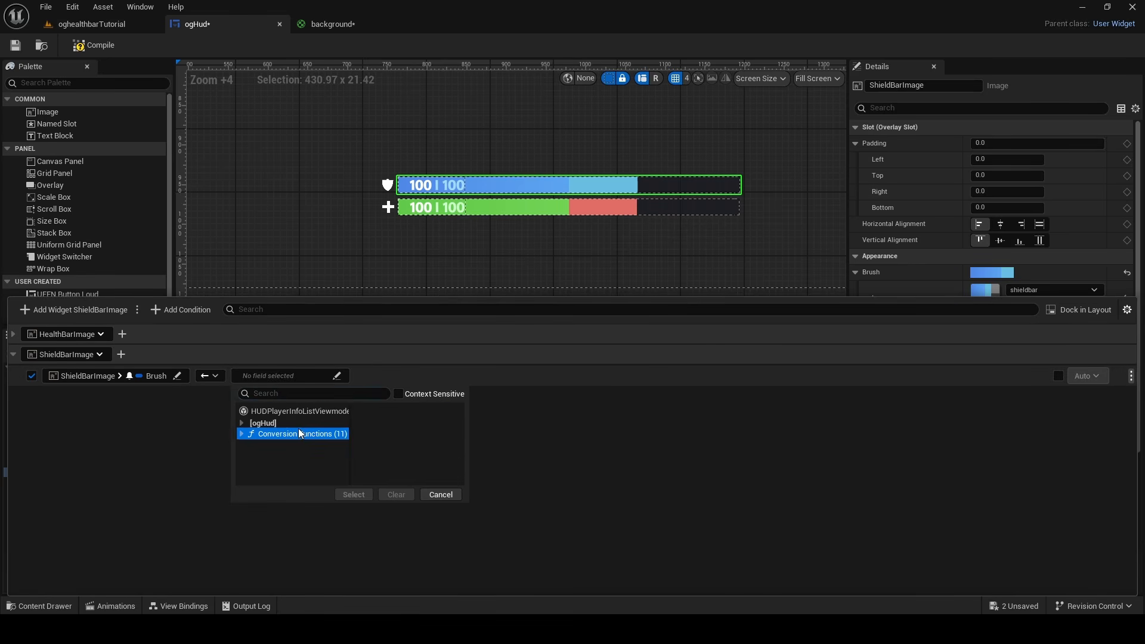
left_click(382, 442)
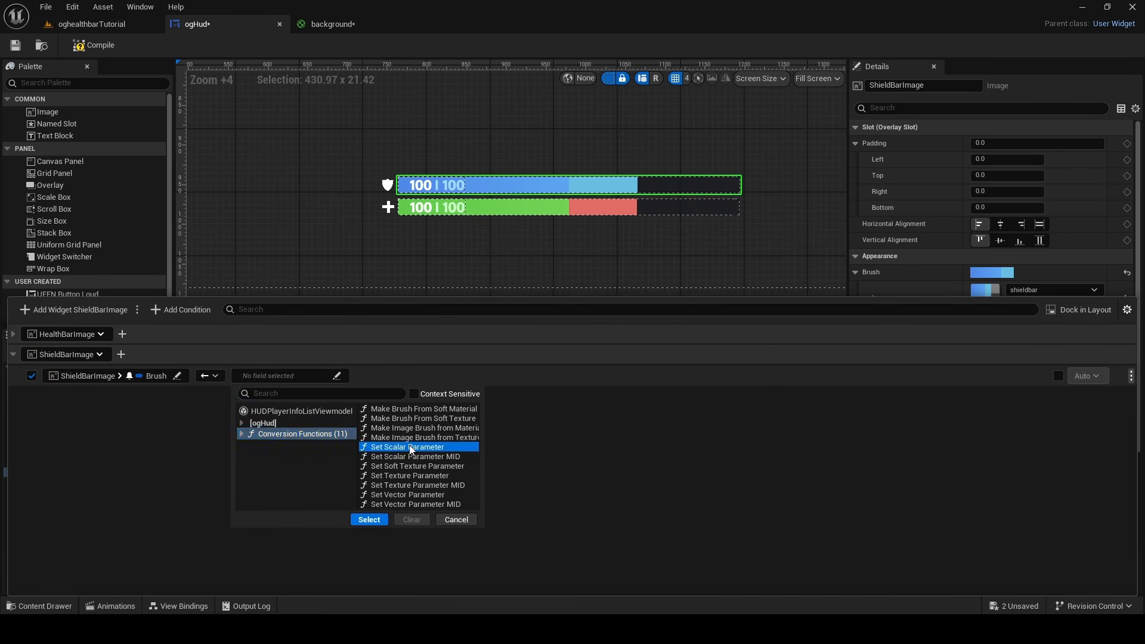
left_click(367, 519)
Set the parameter name of the ShieldBarImage binding to ShieldProgress
left_click(137, 417)
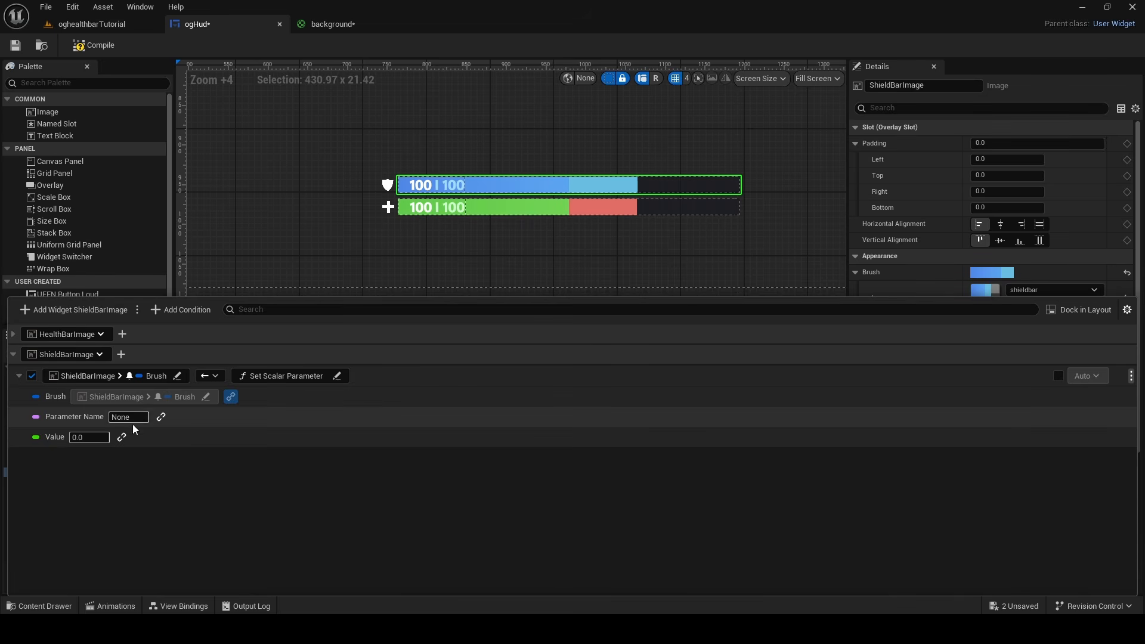
type("A")
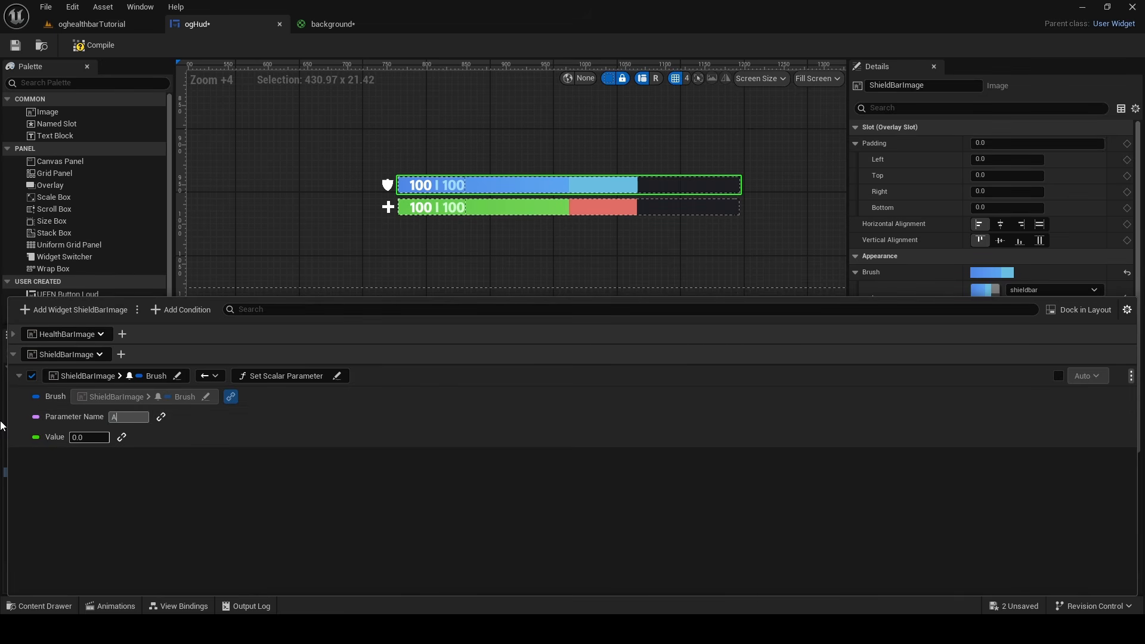
type("S")
key("BackSpace")
key("BackSpace")
type("ShieldProgress")
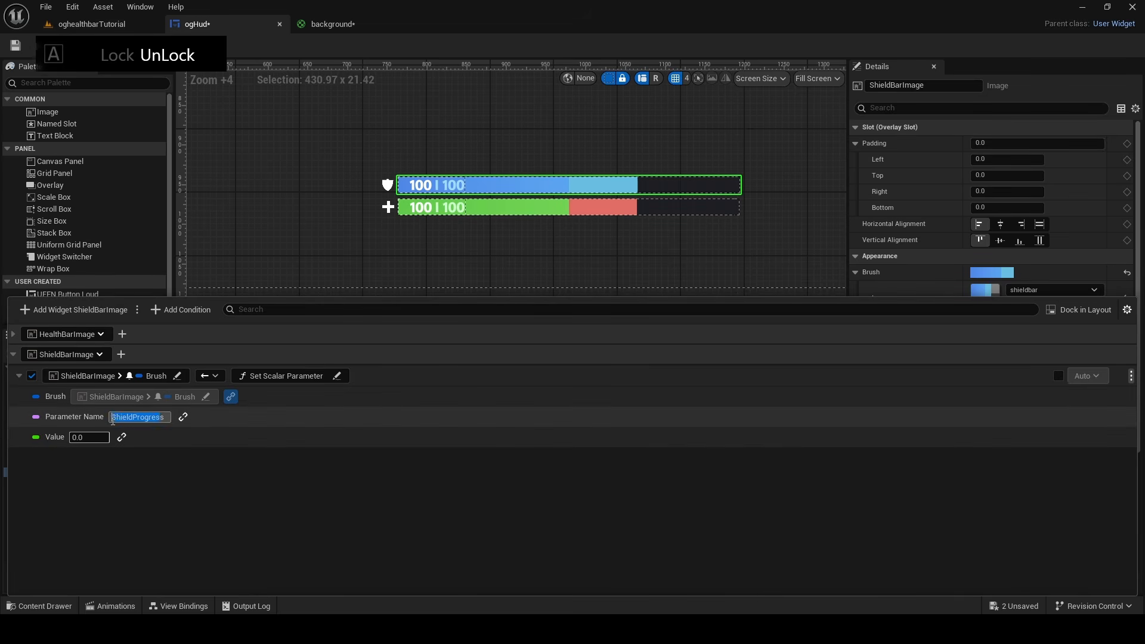
left_click(166, 464)
Open the shieldbar material and check the exact name of its shield progress parameter node
left_click(332, 24)
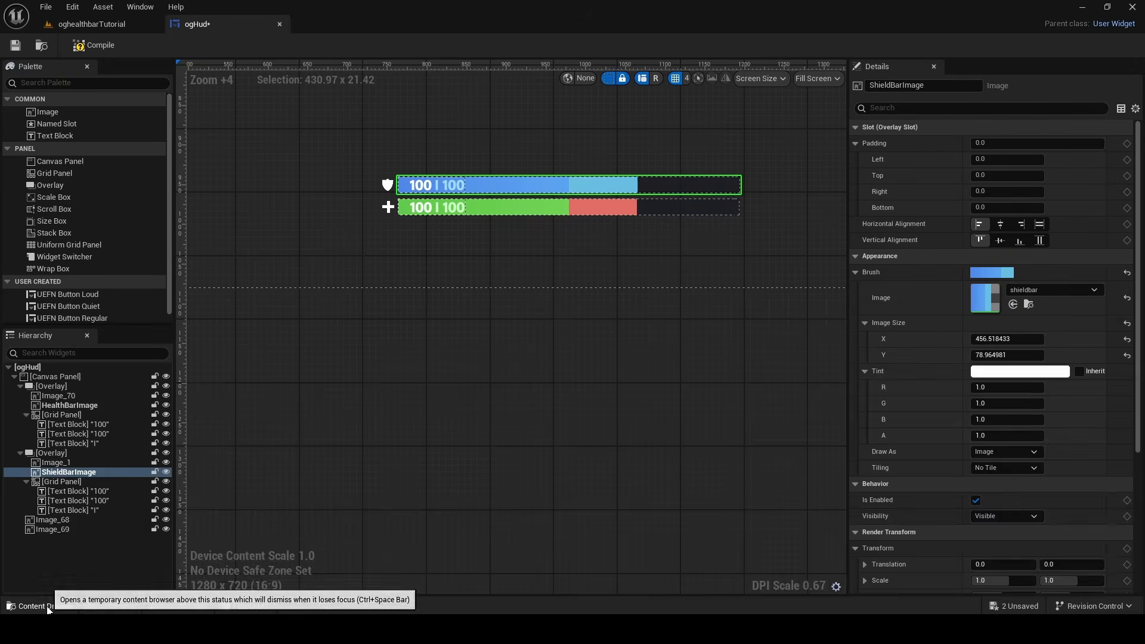
left_click(39, 605)
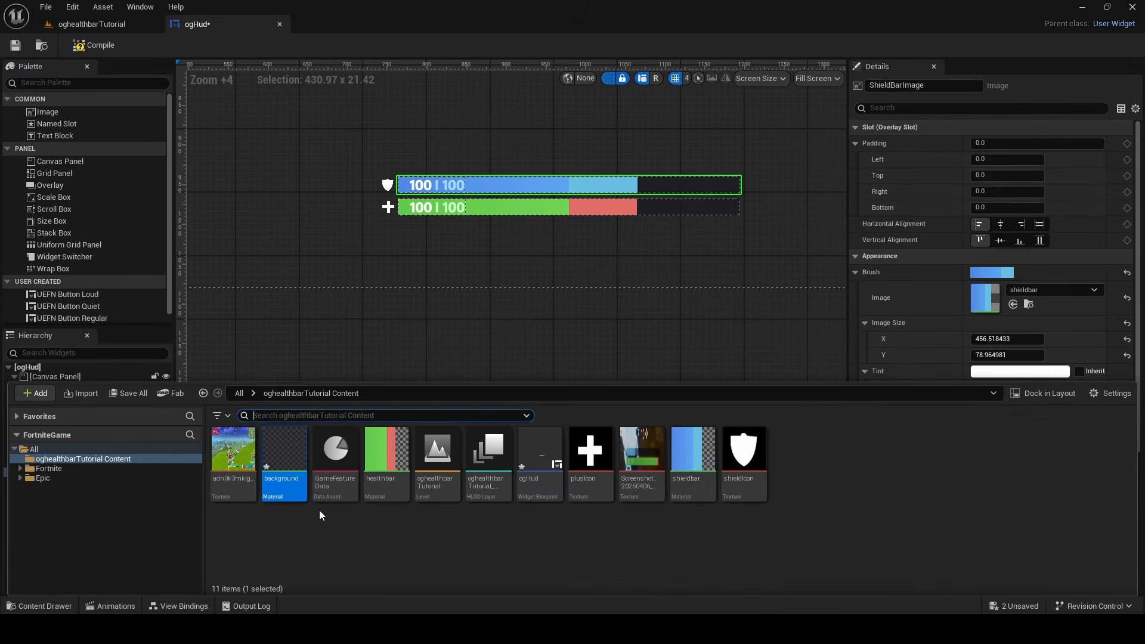
double_click(691, 459)
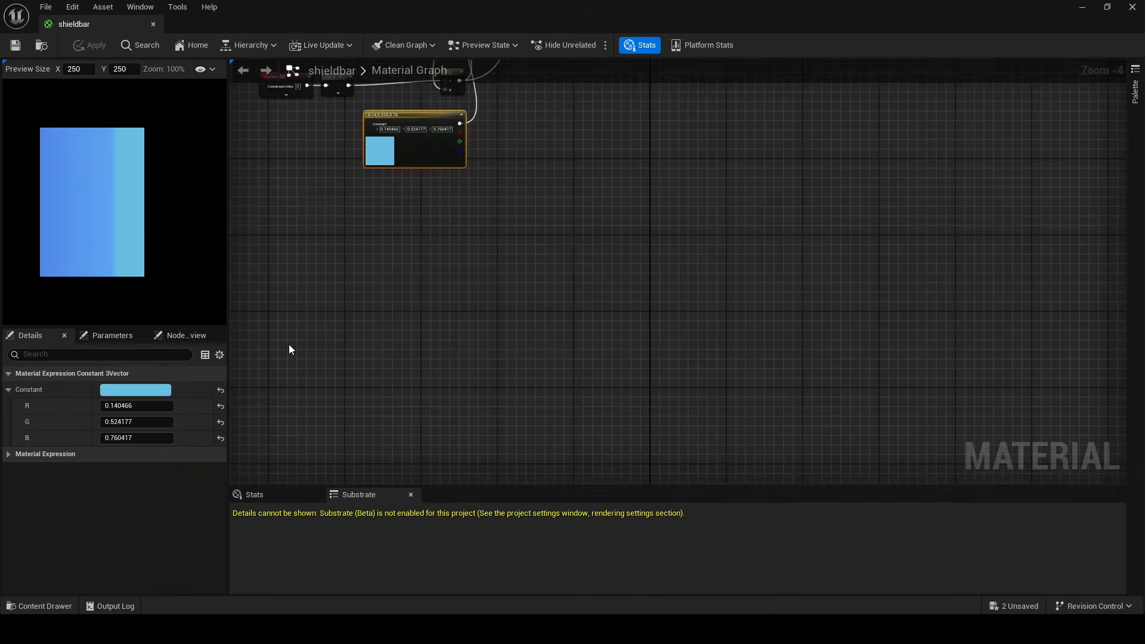
scroll(540, 115, "up", 4)
right_click_drag(541, 116, 539, 165)
left_click(540, 164)
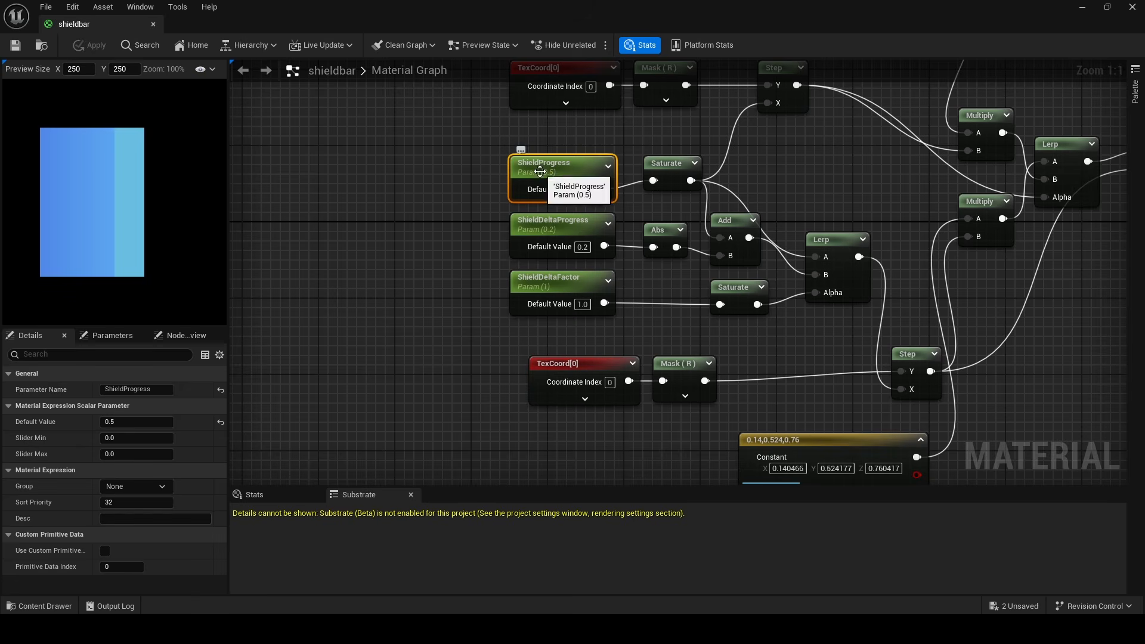
left_click_drag(156, 392, 25, 406)
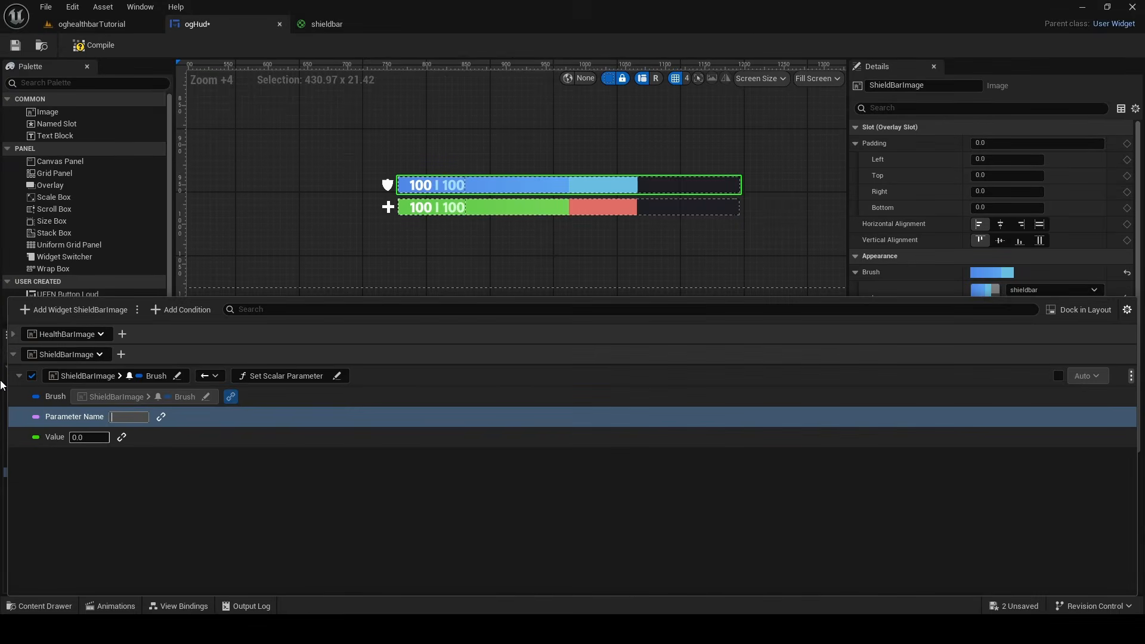
Link the value of the ShieldProgress binding to Shield Normalized of Controlling Player Info in HUDPlayerInfoListViewmodel
type("ShieldProgress")
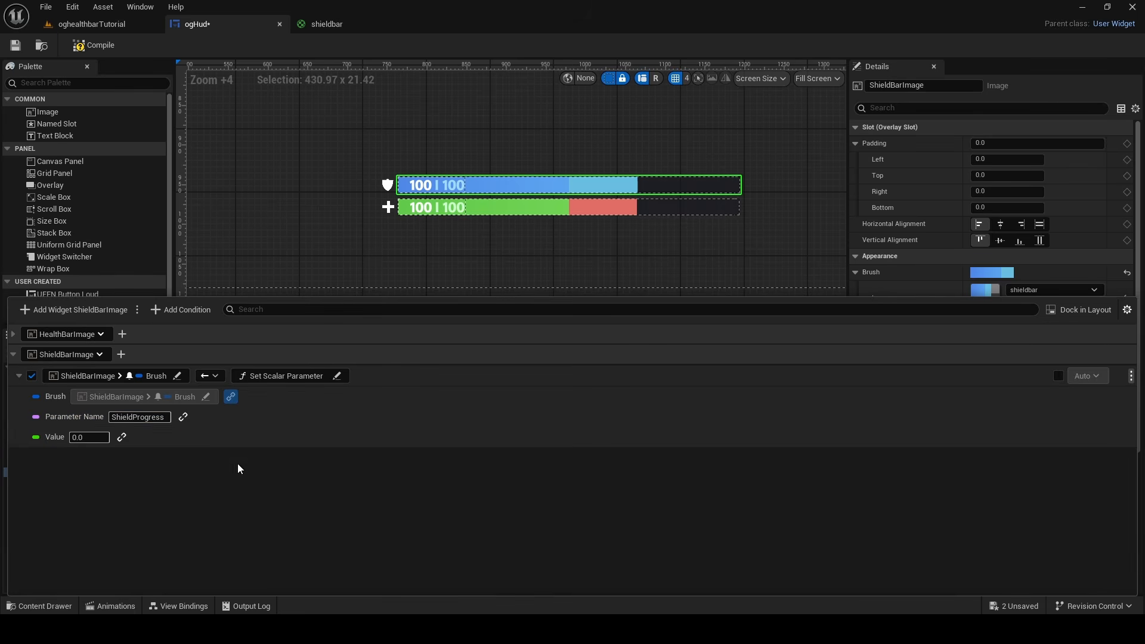
left_click(121, 437)
left_click(146, 436)
left_click(137, 470)
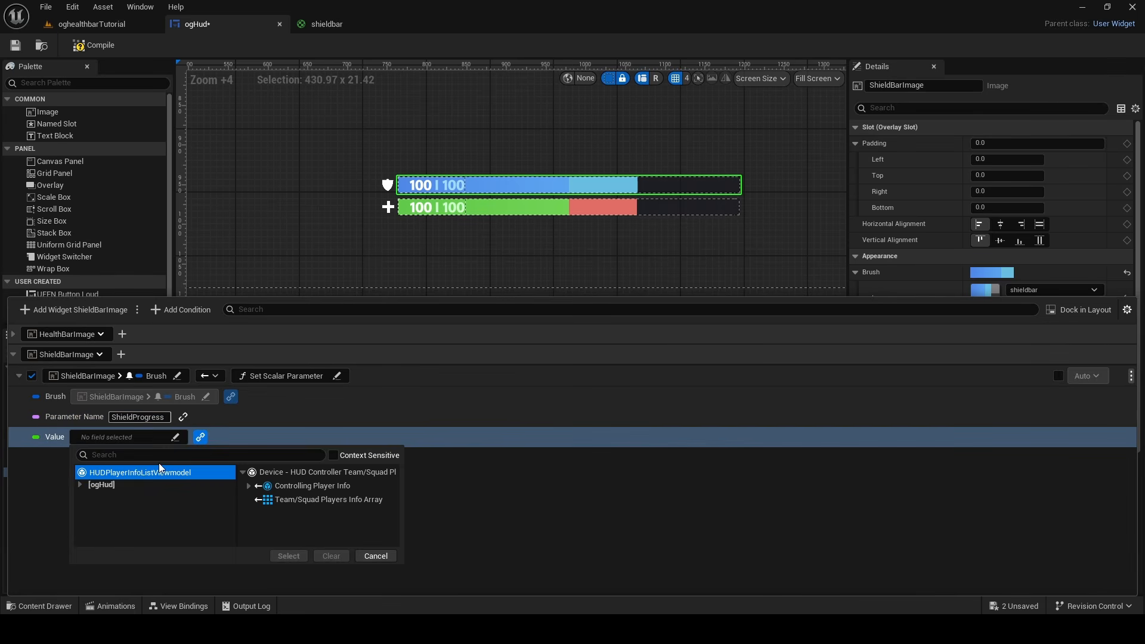
left_click(249, 486)
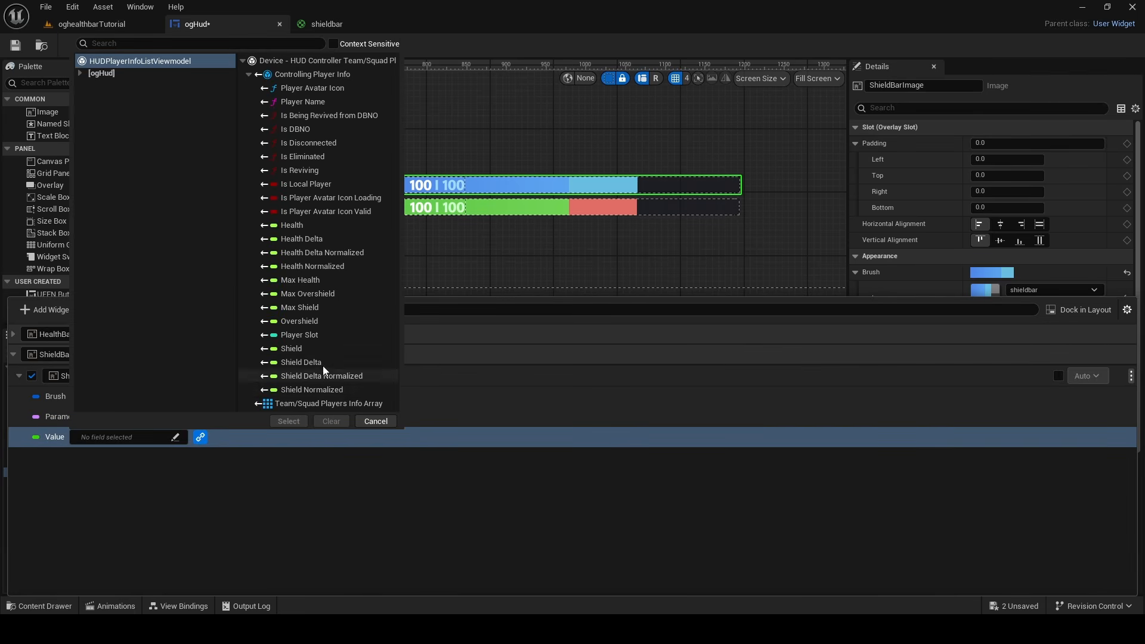
left_click(312, 376)
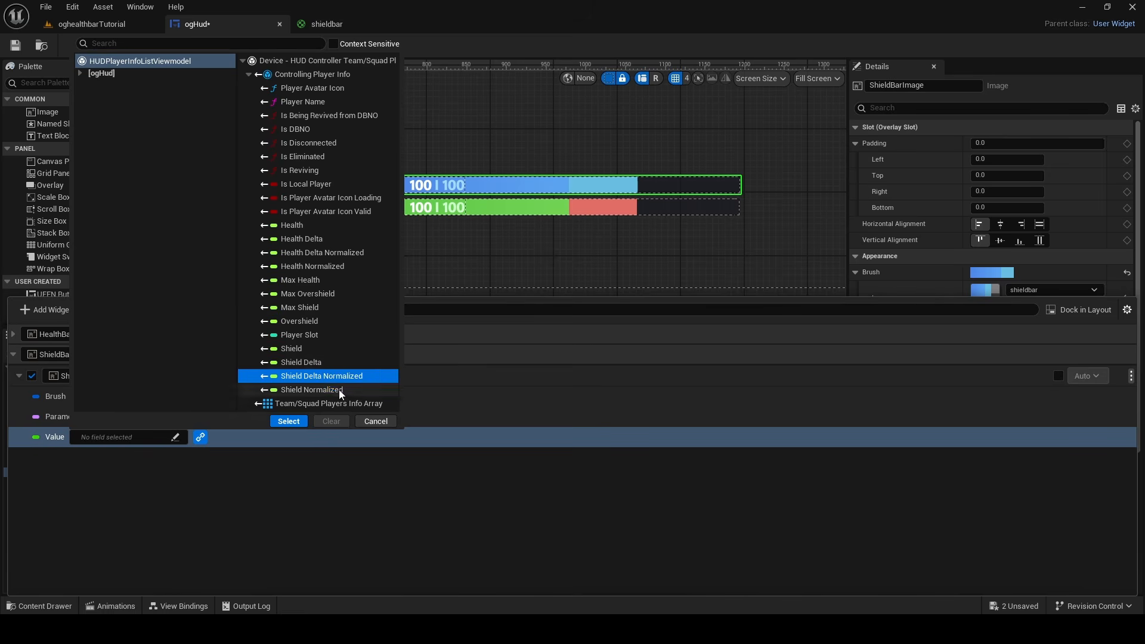
left_click(311, 390)
left_click(288, 421)
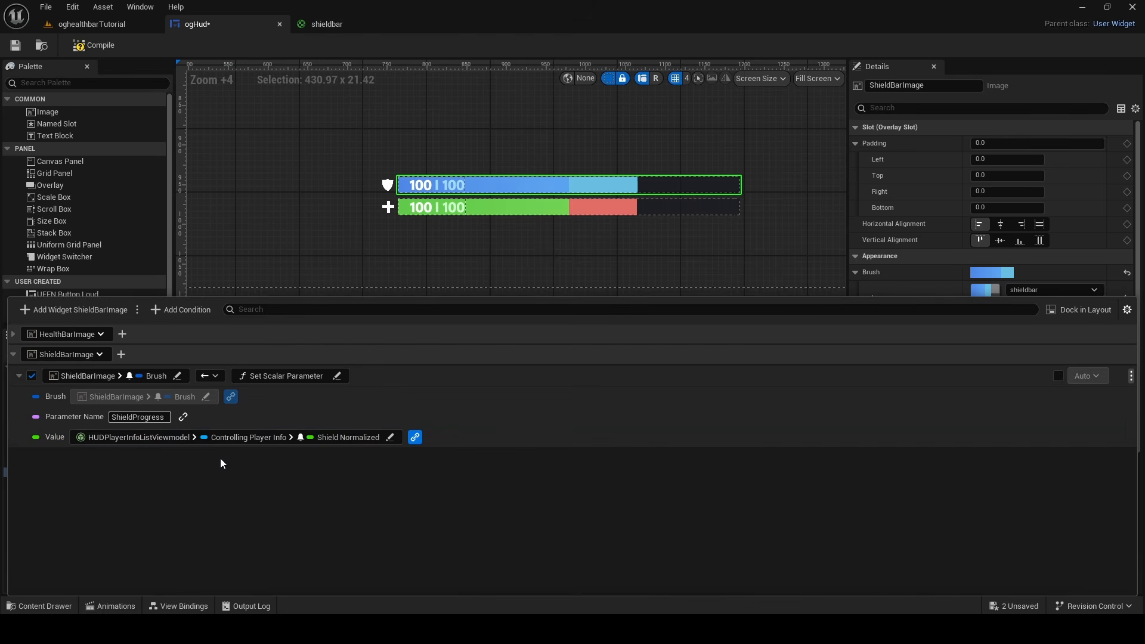
Add a second binding for the Brush of ShieldBarImage that uses the Set Scalar Parameter conversion function
left_click(121, 354)
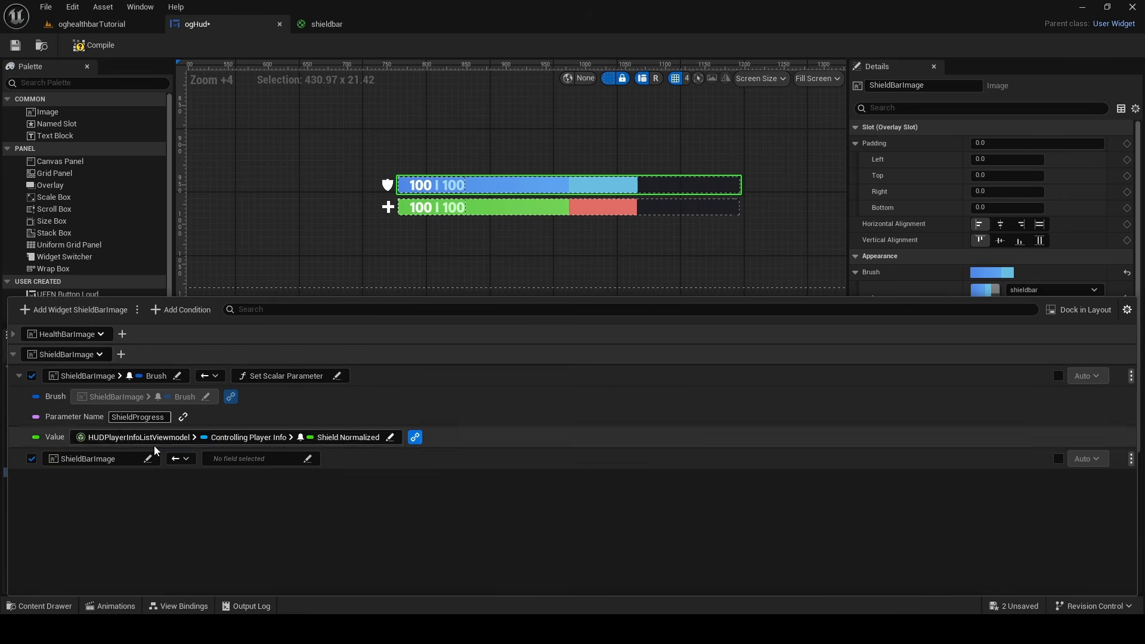
left_click(88, 459)
left_click(212, 398)
left_click(215, 329)
left_click(175, 443)
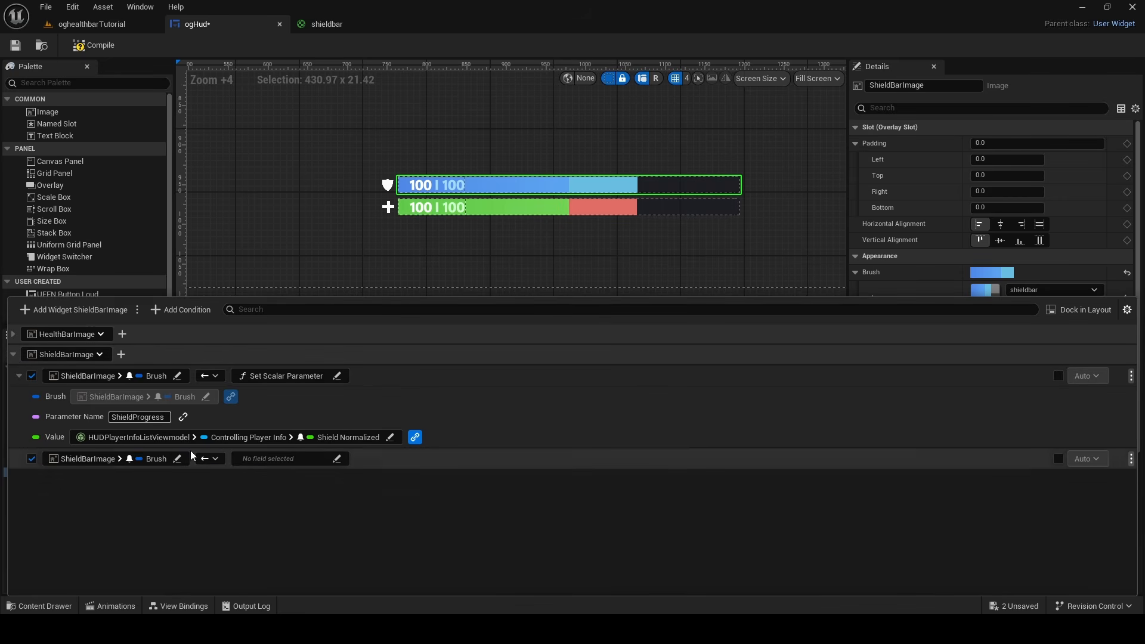
left_click(278, 459)
left_click(298, 517)
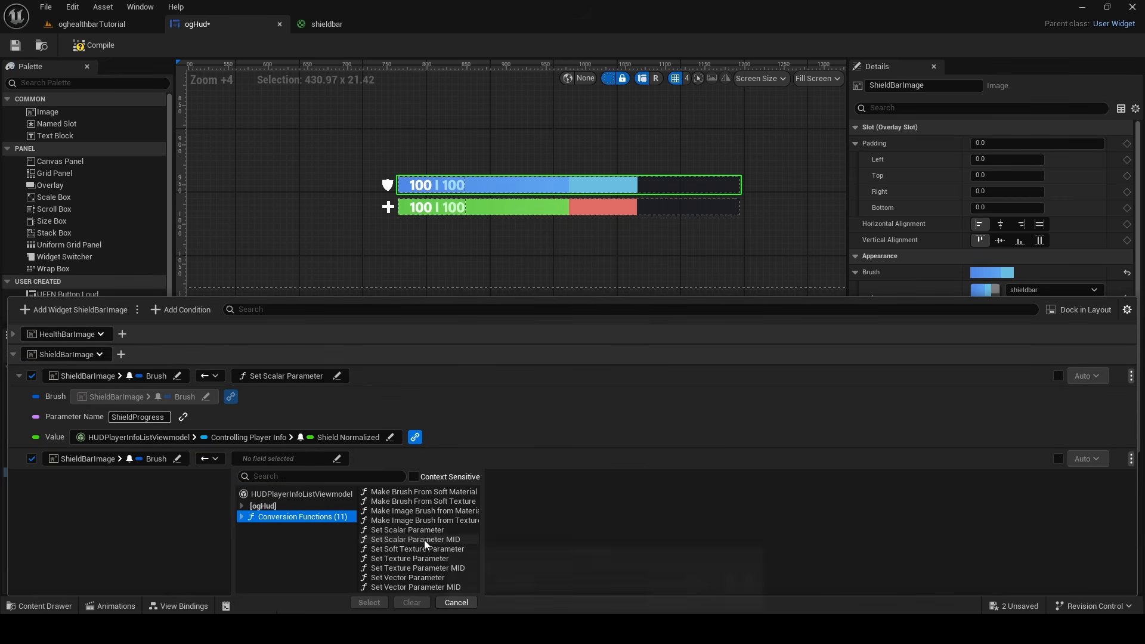
left_click(409, 530)
left_click(370, 603)
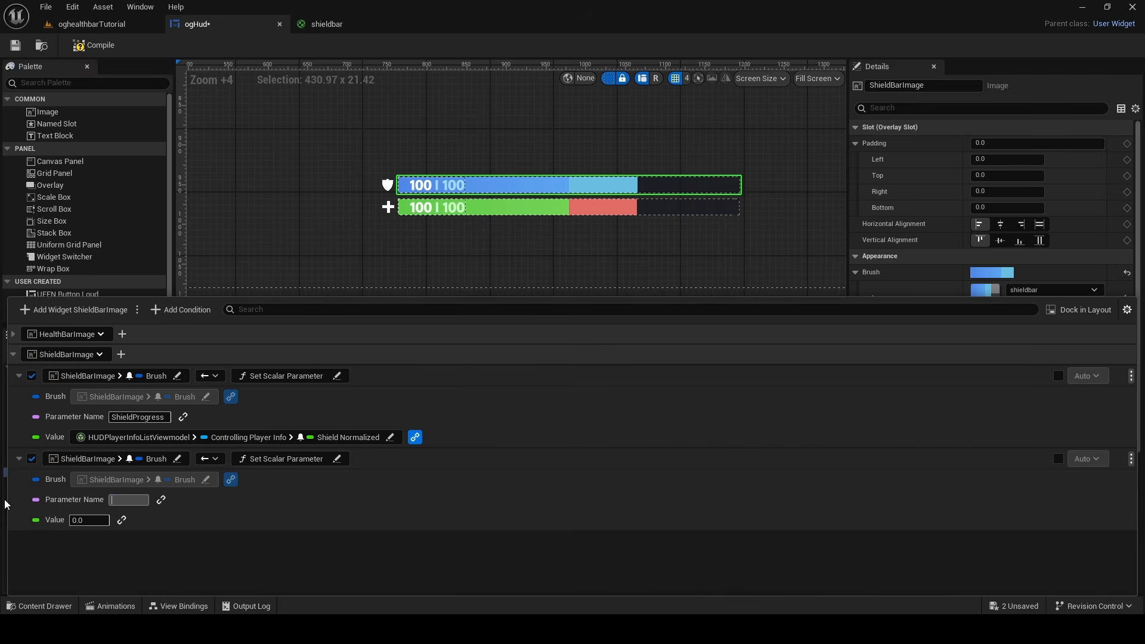
Name the second shield binding's parameter ShieldDelta and link its value to Shield Delta Normalized of Controlling Player Info
type("Shield")
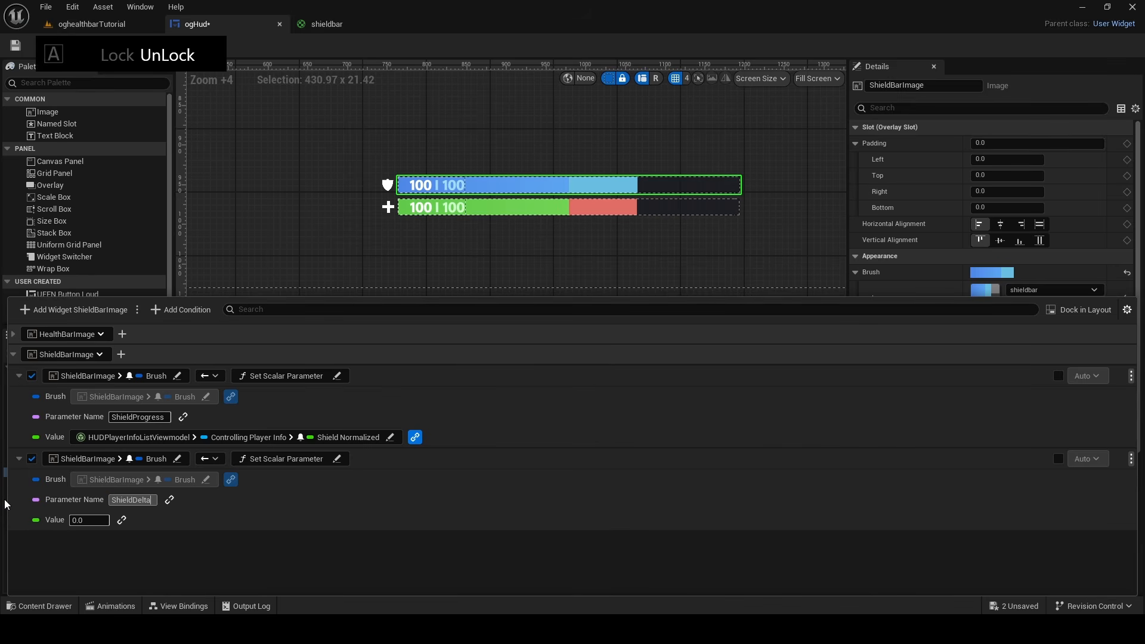
type("Delta")
key("Return")
left_click(122, 520)
left_click(157, 423)
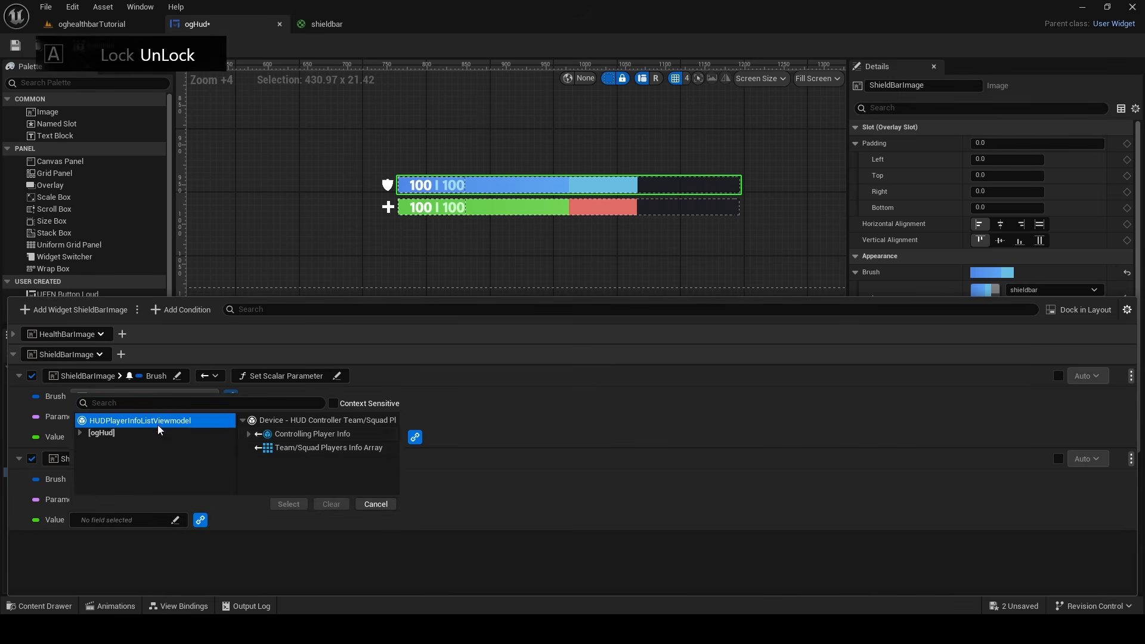
left_click(248, 433)
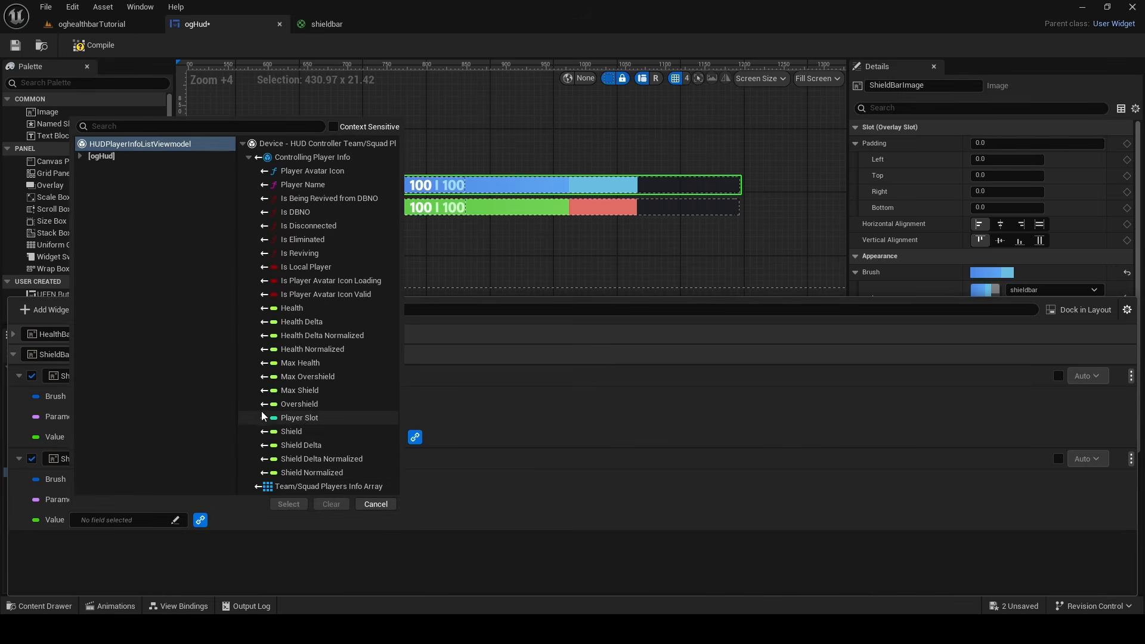
left_click(325, 459)
left_click(289, 504)
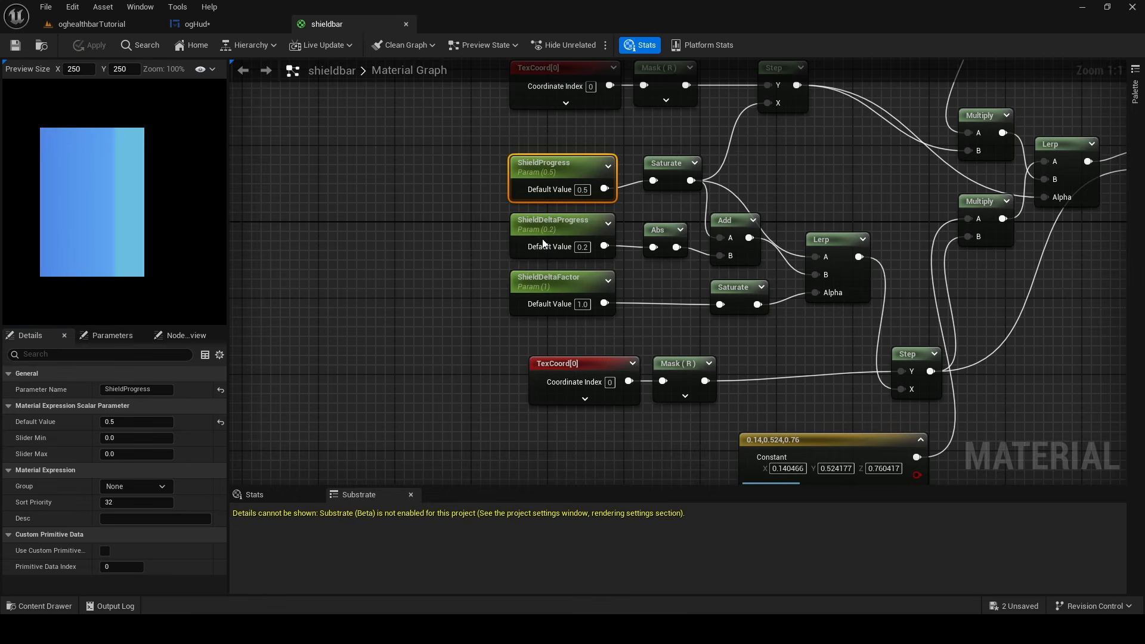
Check the delta parameter's name in the shieldbar material and rename the second binding's parameter to ShieldDeltaProgress
left_click(543, 243)
left_click(194, 23)
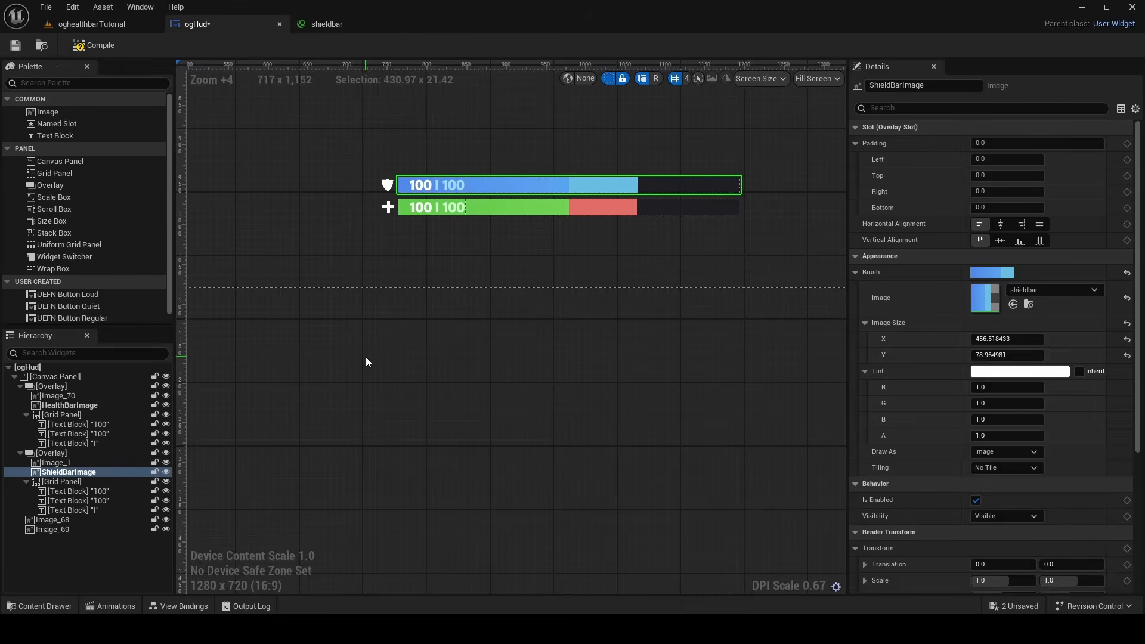
left_click(179, 606)
left_click_drag(183, 498, 1, 501)
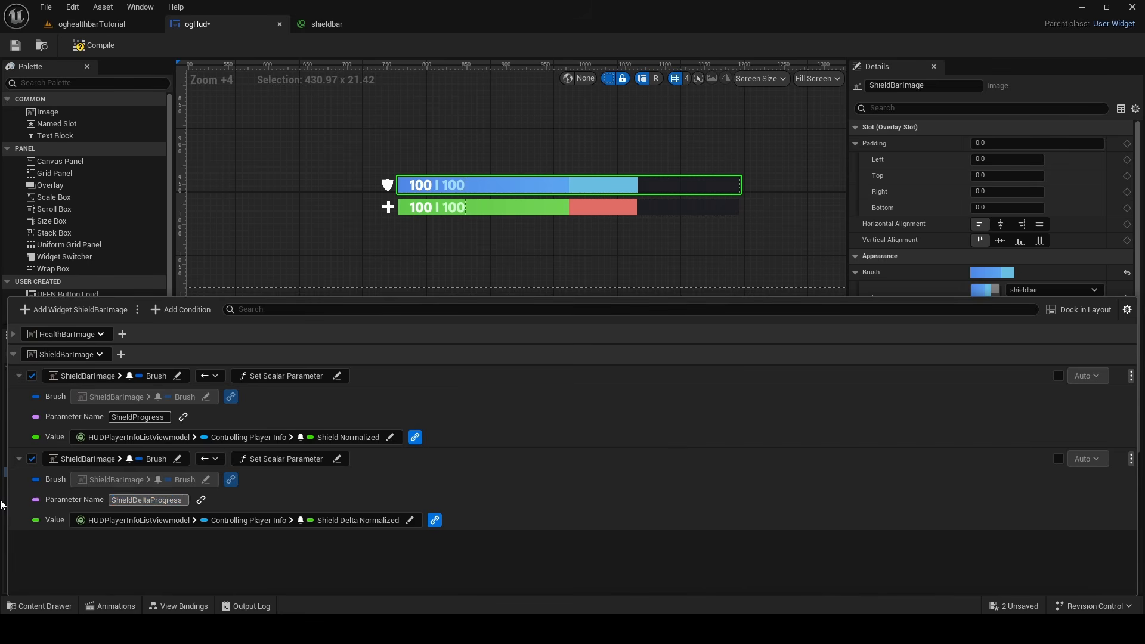
left_click(212, 549)
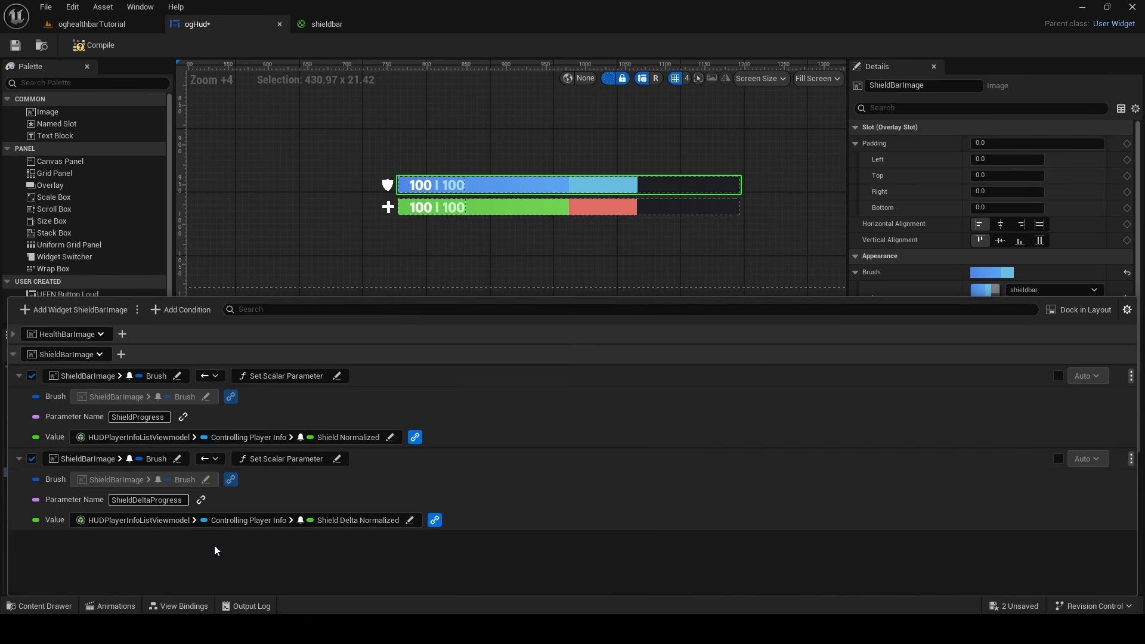
Collapse the ShieldBarImage bindings and save all unsaved assets
left_click(13, 354)
left_click(1021, 605)
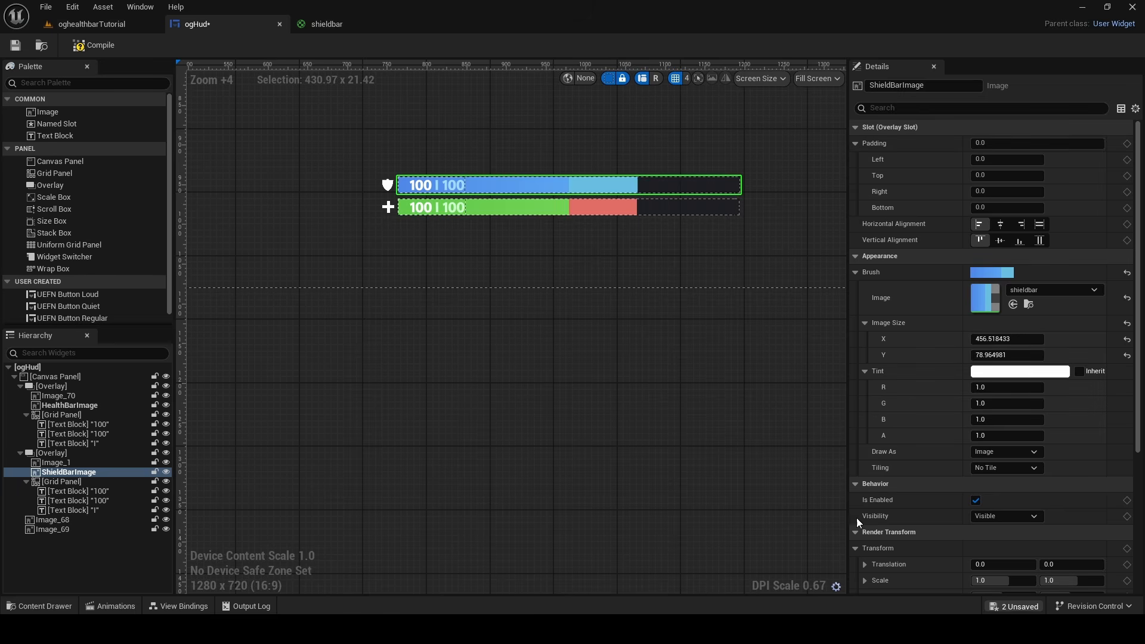
left_click(659, 450)
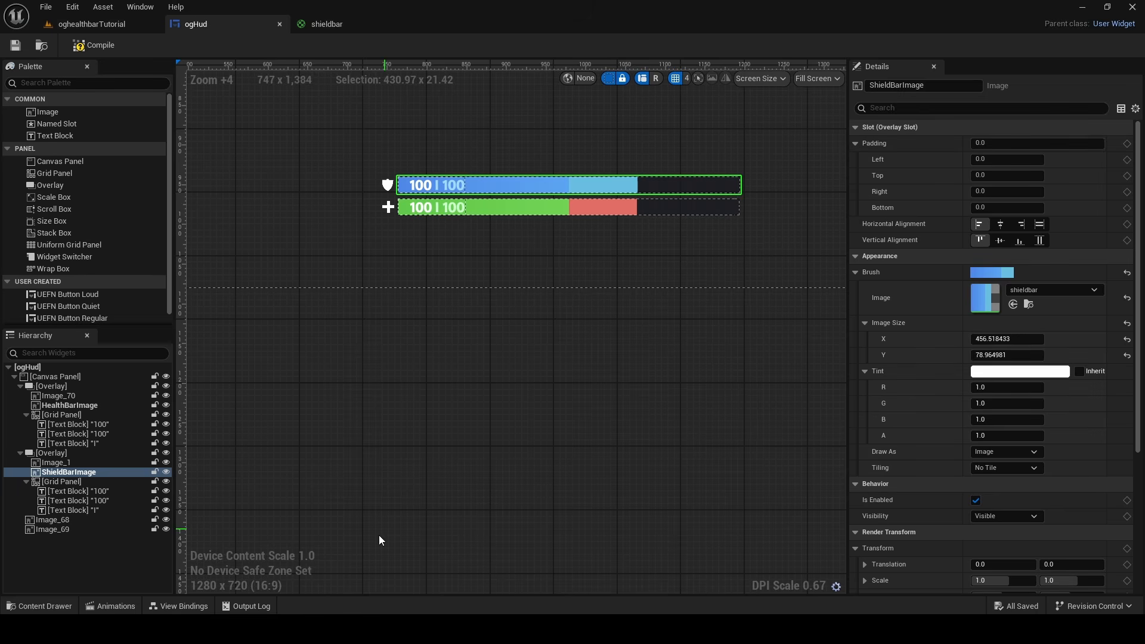
Create a new widget animation named TakeHealthDamage
left_click(111, 605)
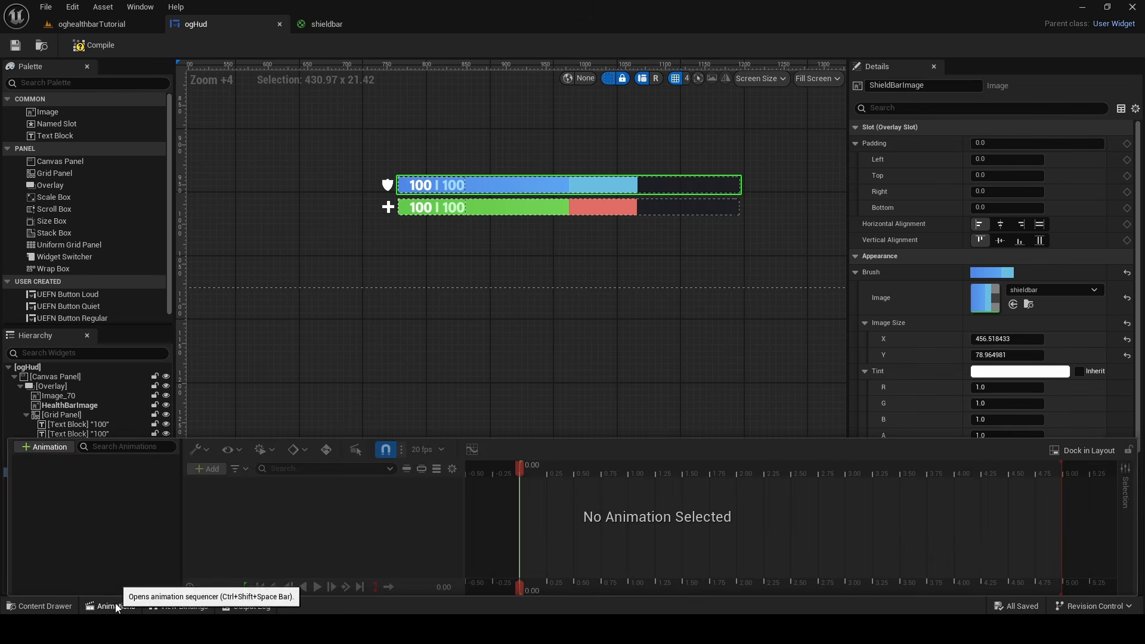
left_click(50, 450)
key("BackSpace")
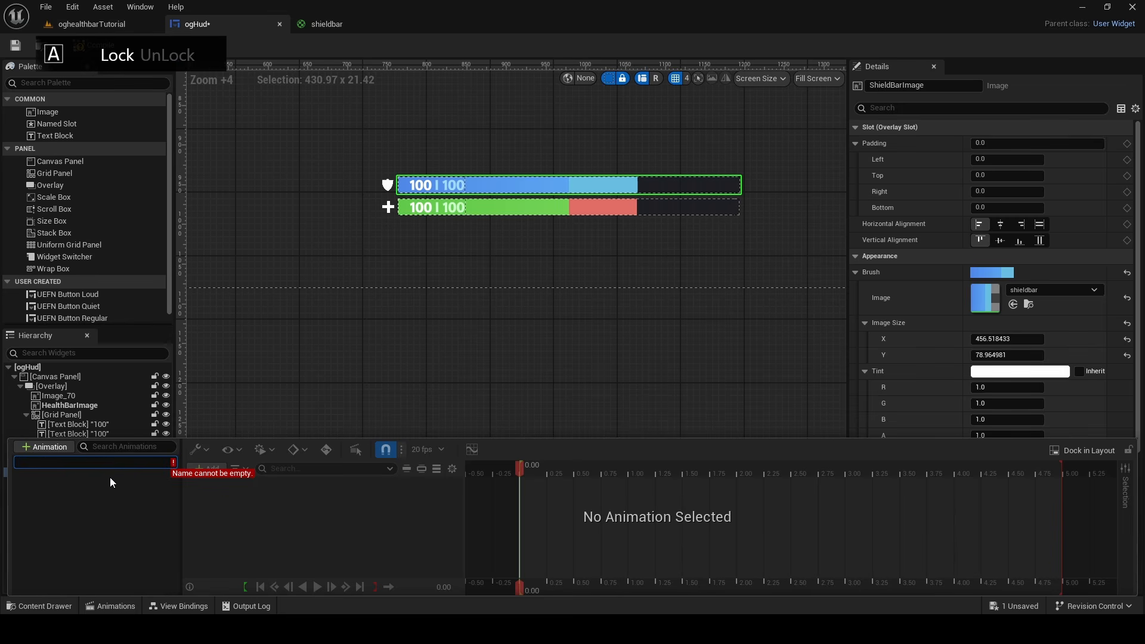
type("TakeHealthDamage")
key("Return")
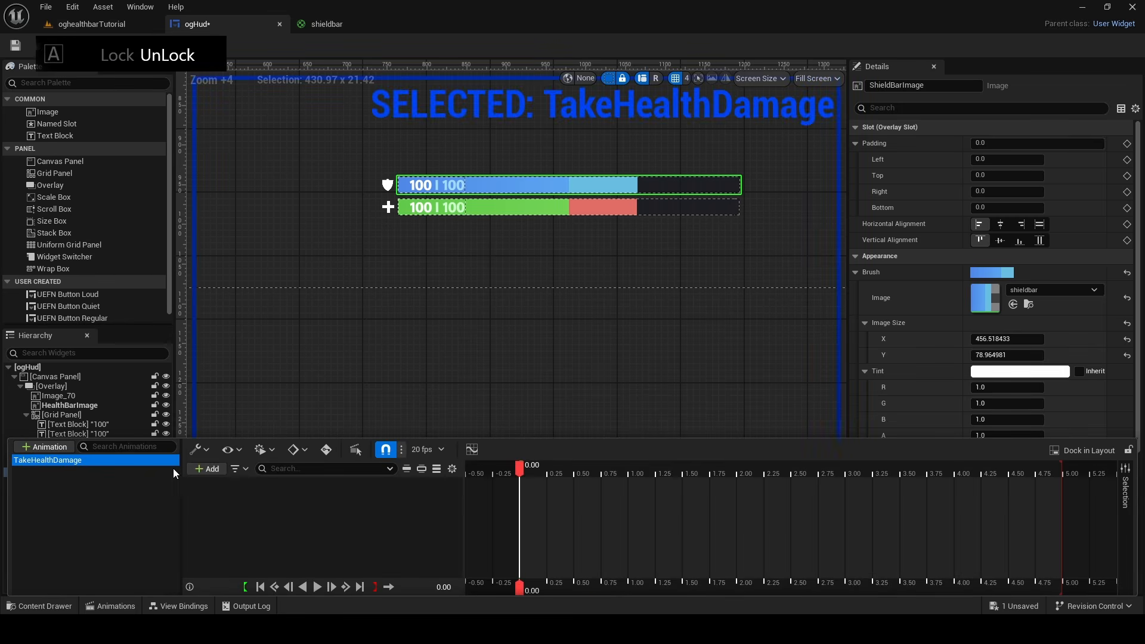
Add HealthBarImage to the TakeHealthDamage animation and give it a Brush Material track
left_click(206, 468)
key("Escape")
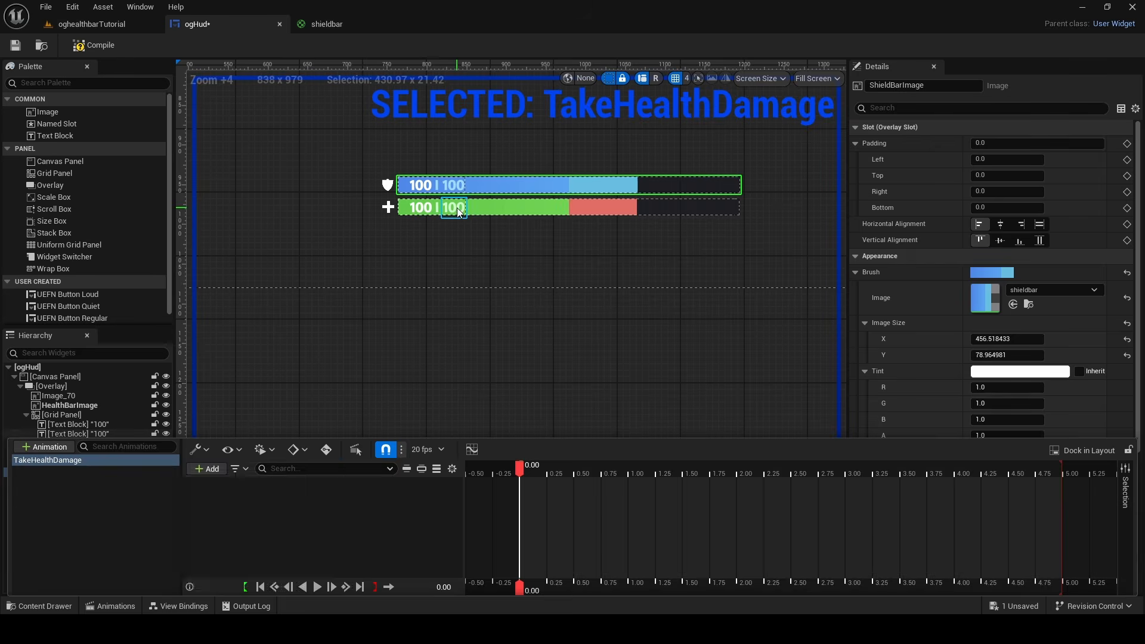
left_click(503, 208)
left_click(117, 602)
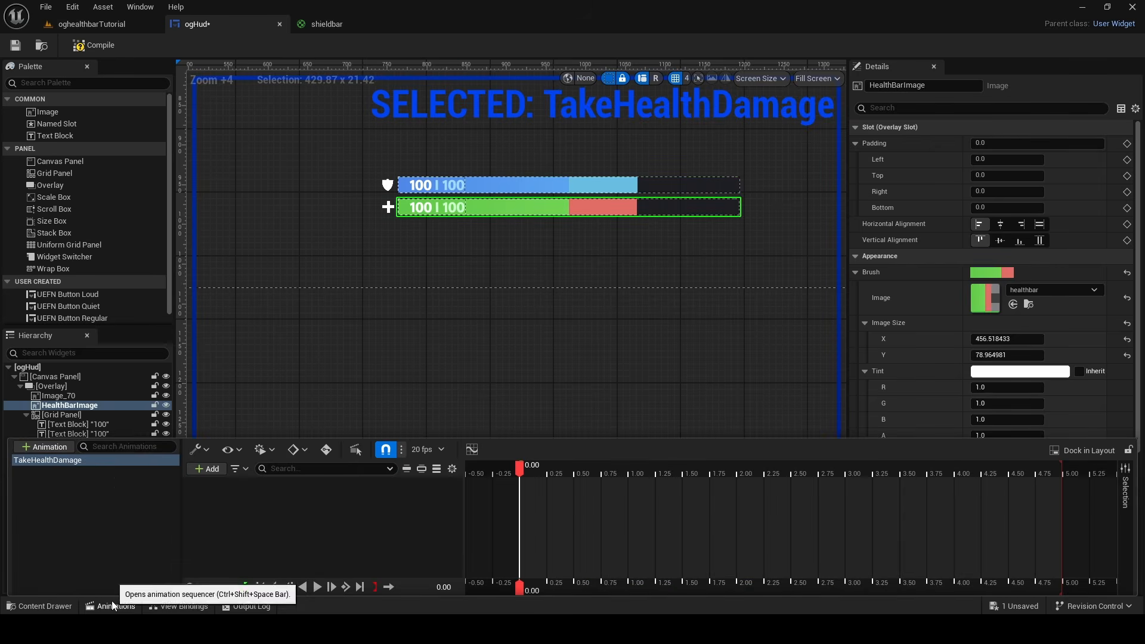
left_click(218, 467)
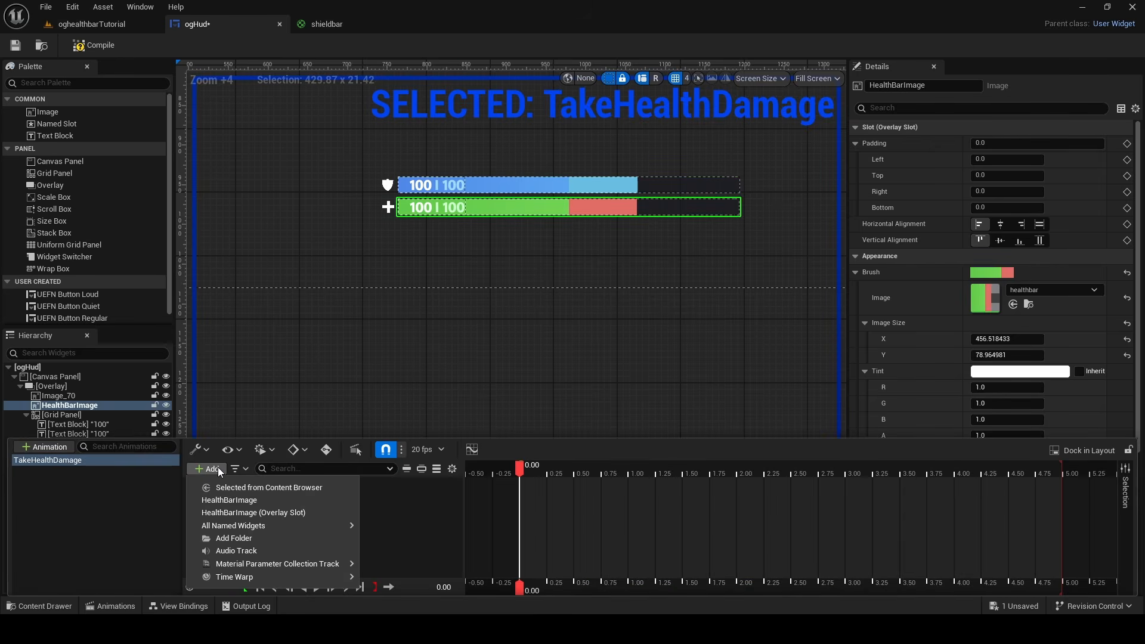
left_click(218, 504)
left_click(405, 486)
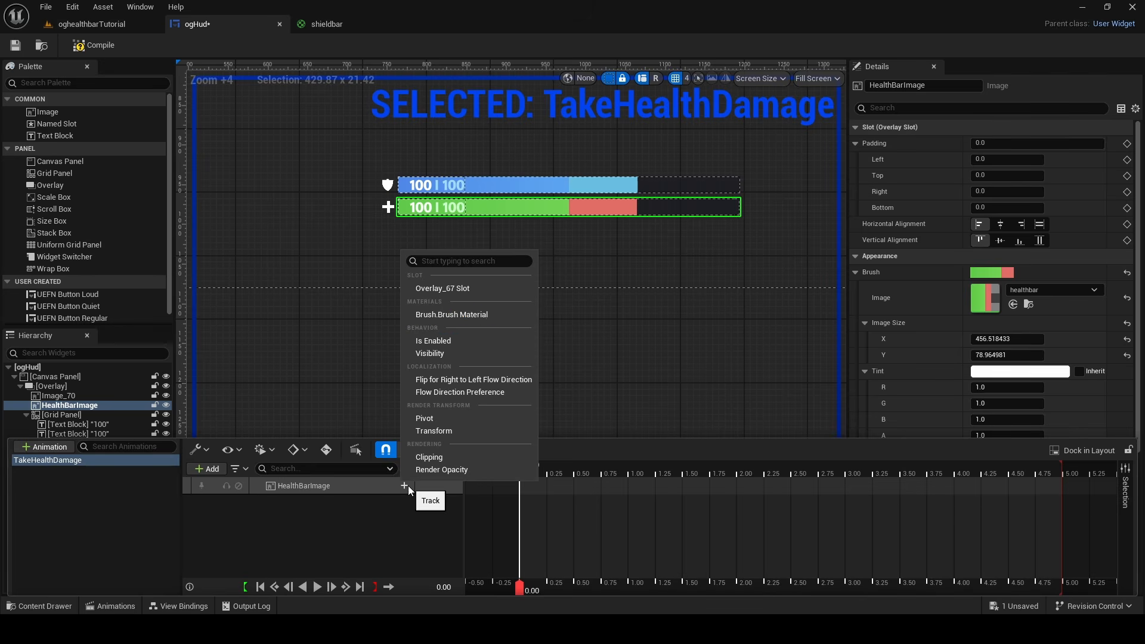
left_click(473, 315)
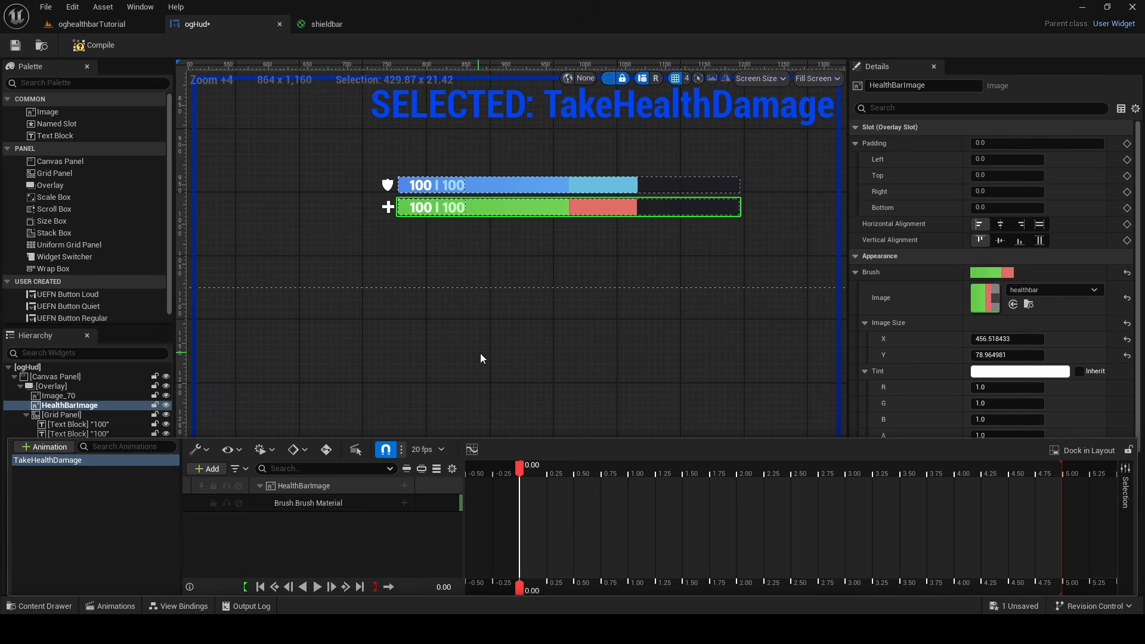
Add the DeltaFactor parameter to the Brush Material track and shorten the animated section to end at 0.90 seconds
left_click(404, 502)
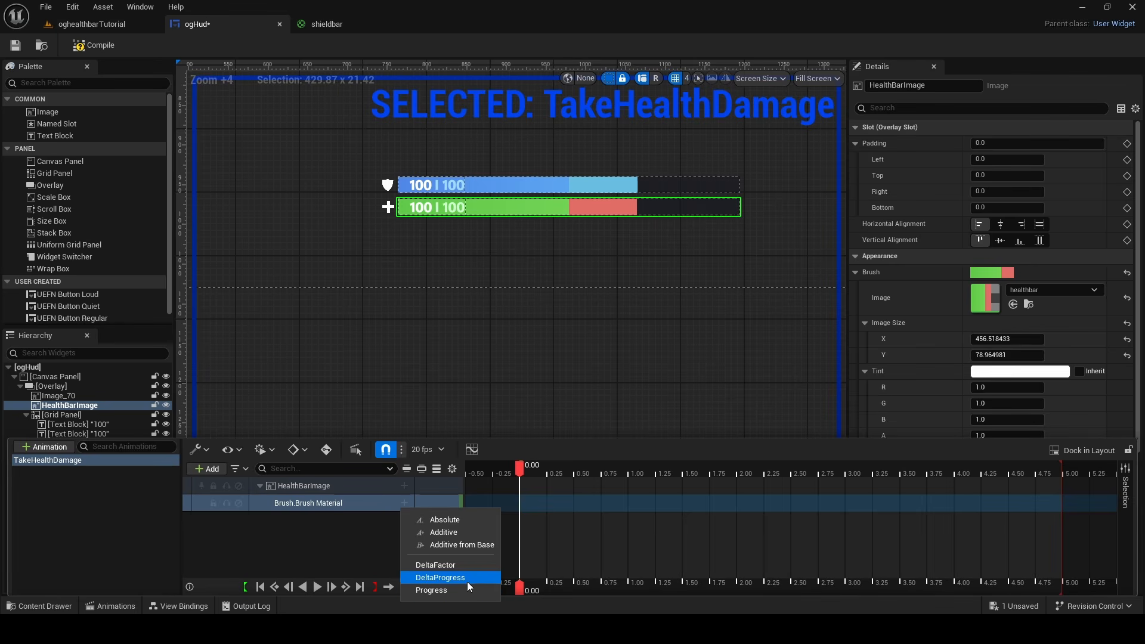
left_click(461, 565)
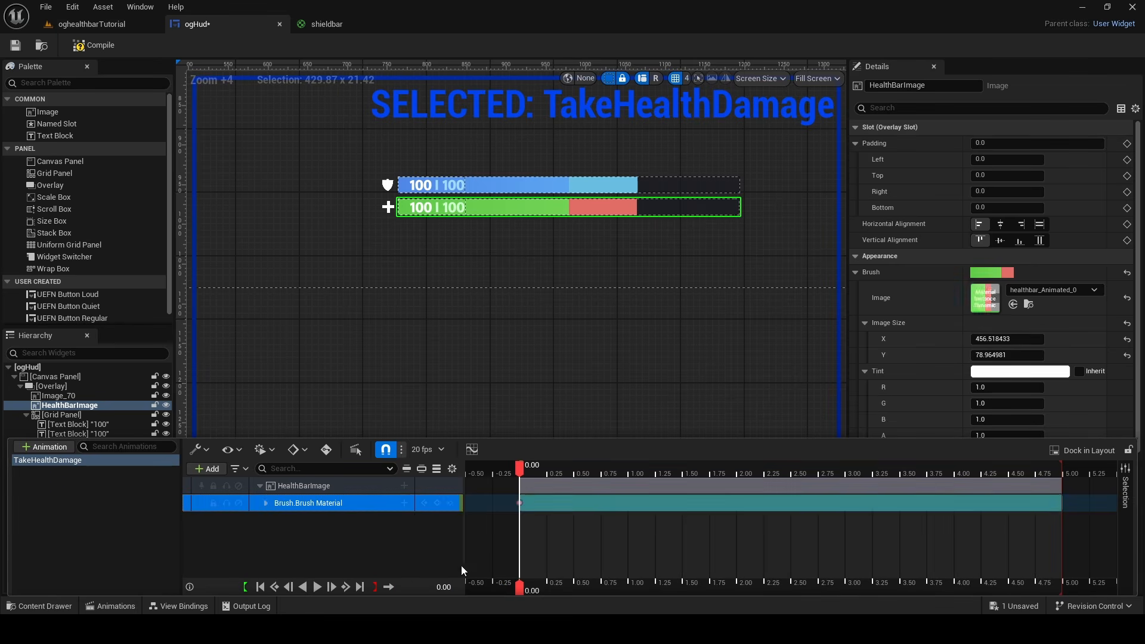
left_click(266, 503)
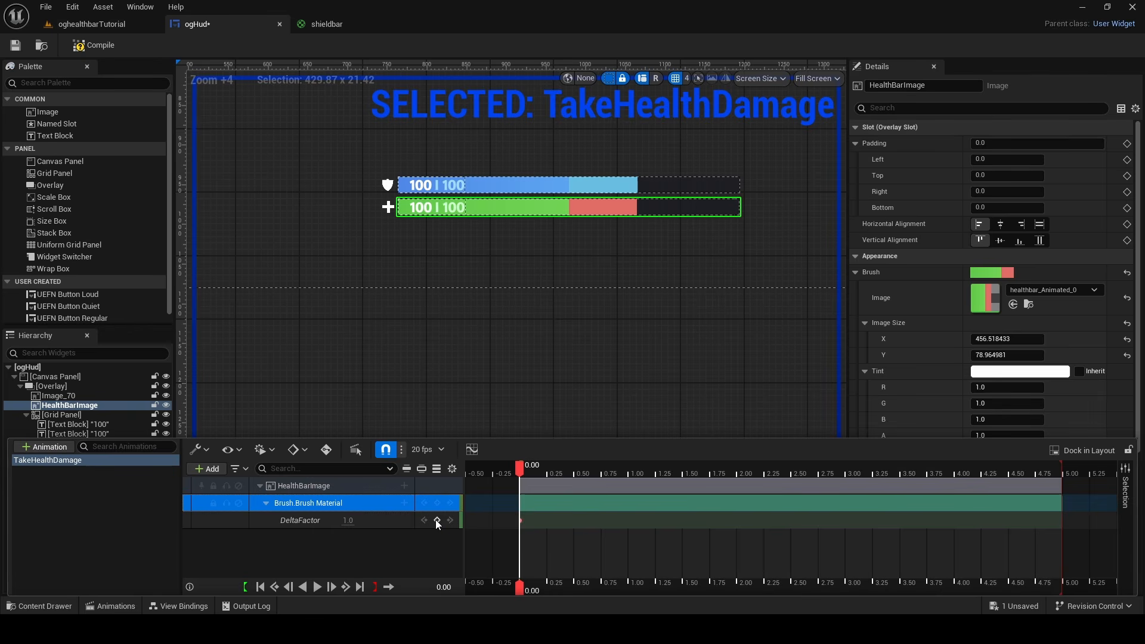
left_click_drag(520, 469, 618, 474)
left_click_drag(1060, 488, 618, 488)
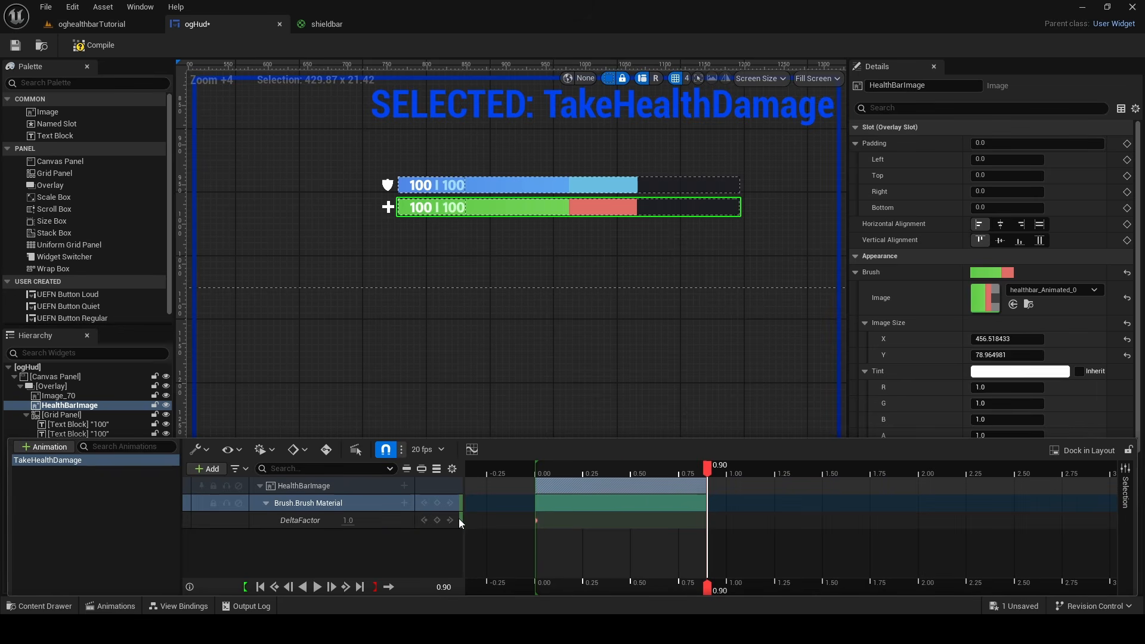
Add a DeltaFactor key at 0.90 seconds with the value 0
left_click(437, 520)
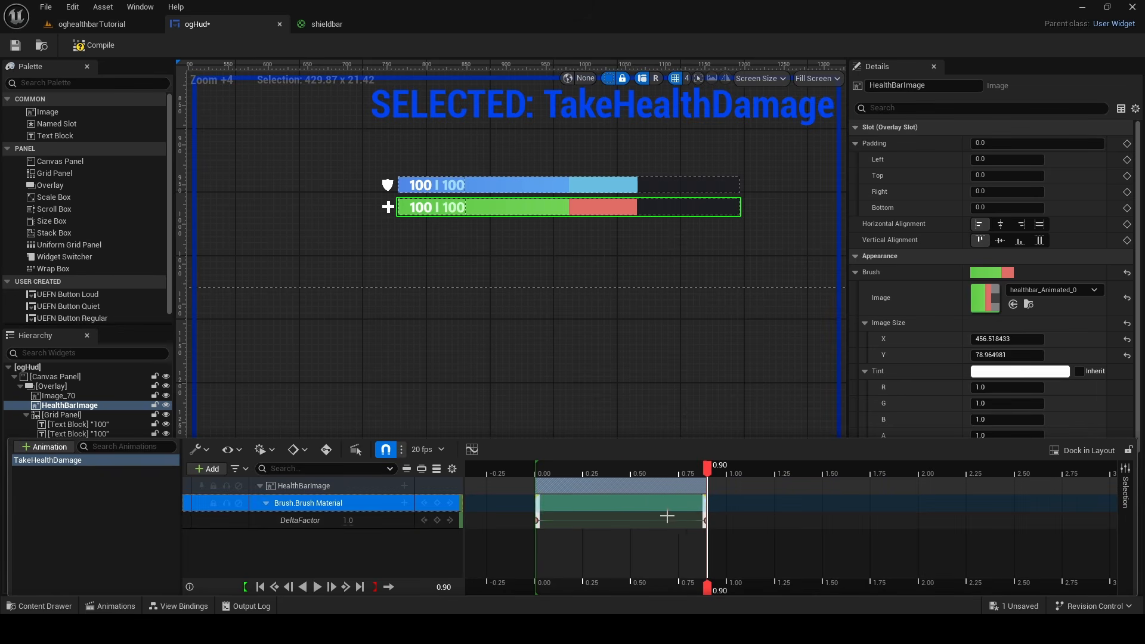
left_click(705, 520)
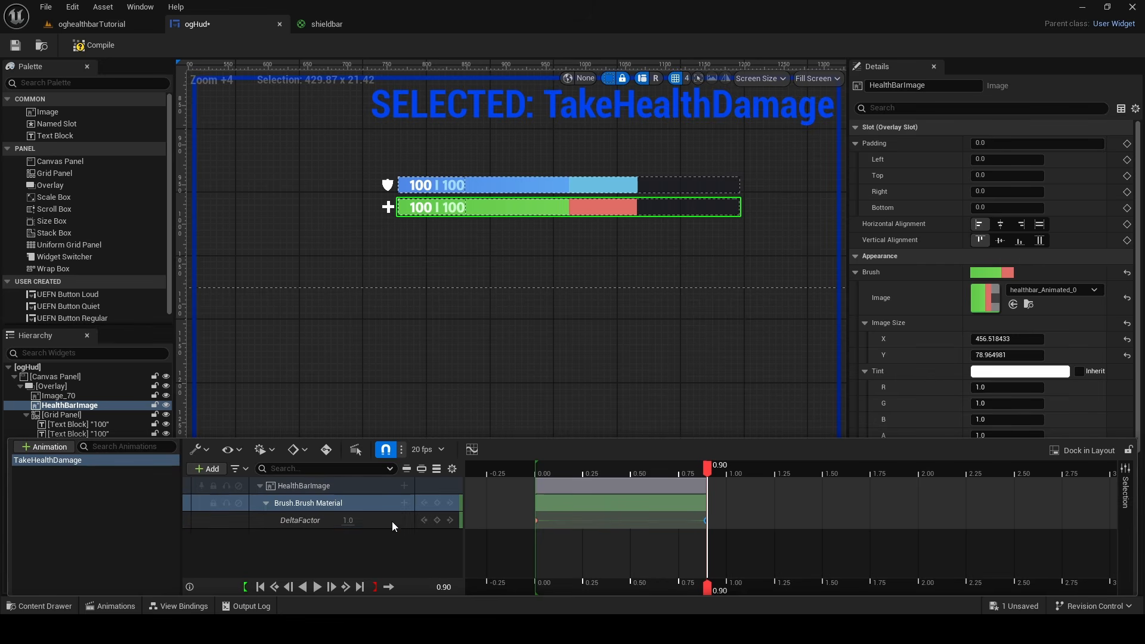
left_click(352, 519)
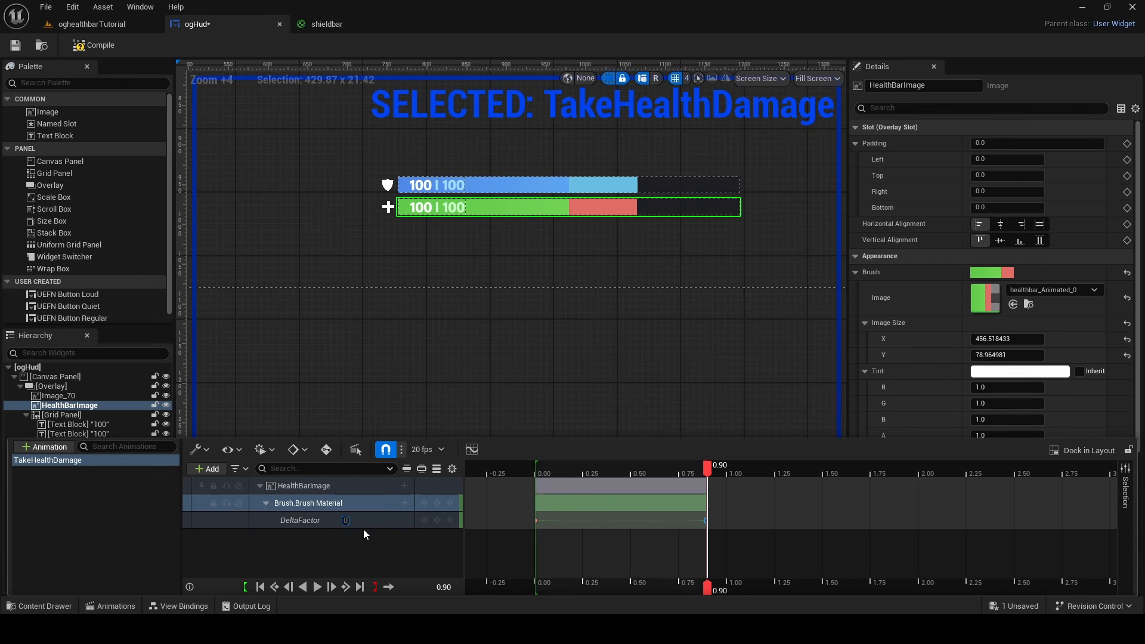
key("Return")
Preview the TakeHealthDamage animation by playing it and scrubbing back to the start
left_click_drag(707, 468, 544, 487)
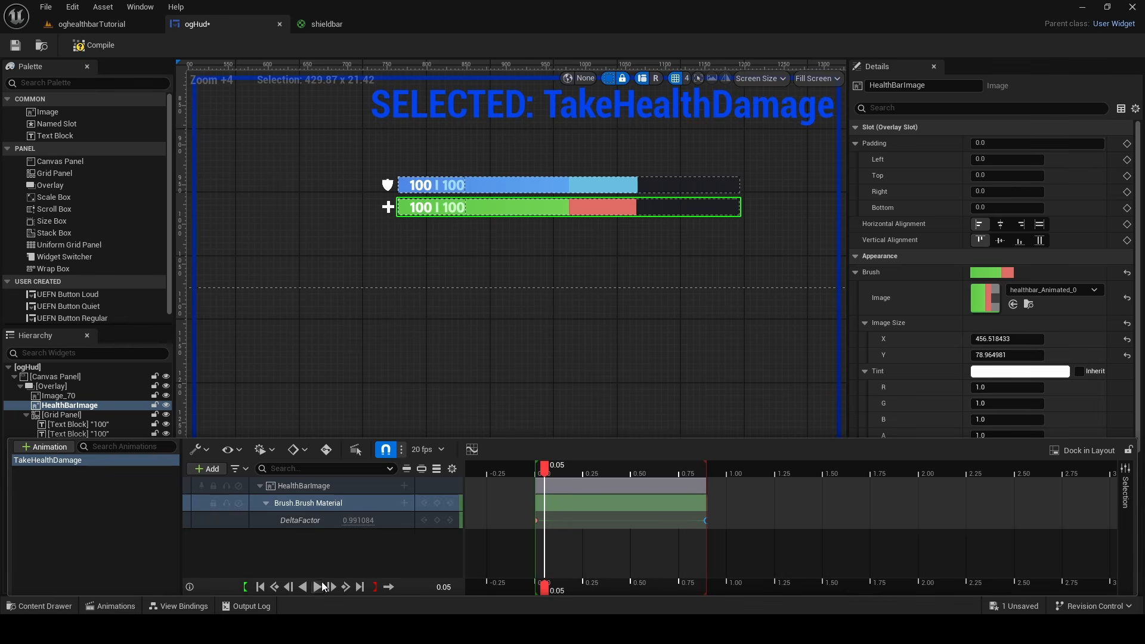
left_click(319, 587)
left_click_drag(693, 468, 537, 487)
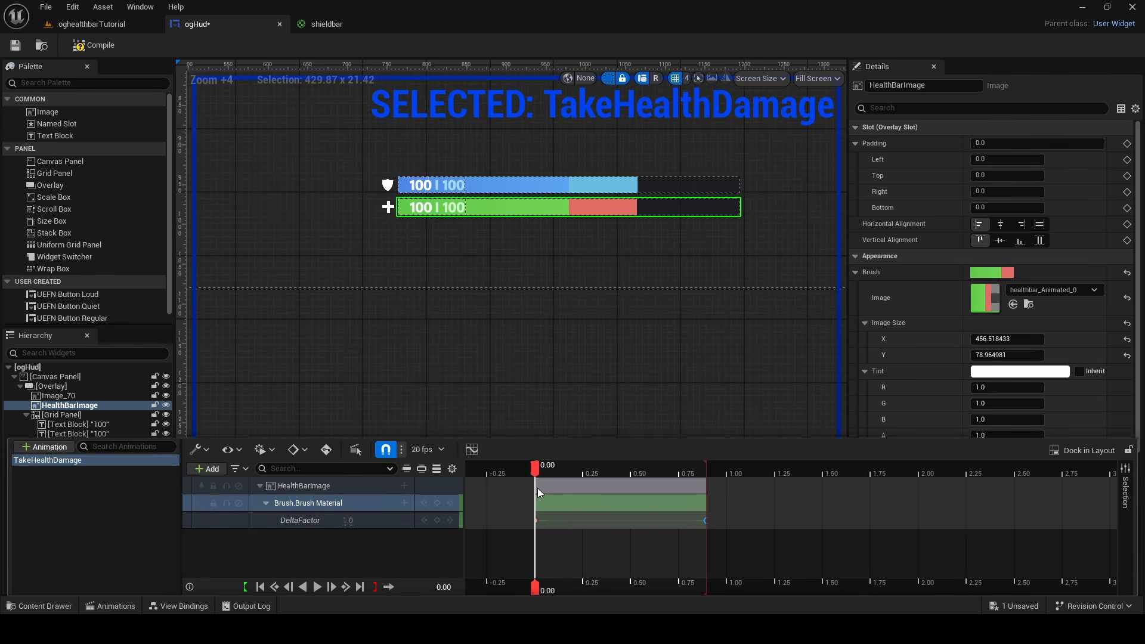
Replay the TakeHealthDamage animation and duplicate it under the name TakeShieldDamage
left_click(317, 588)
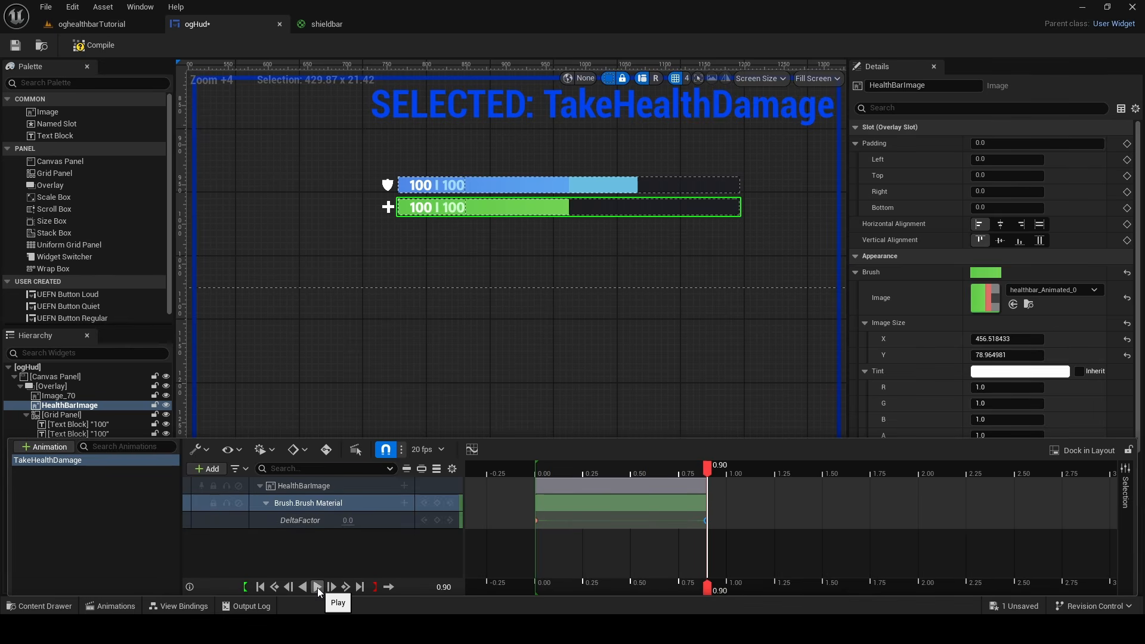
left_click(317, 588)
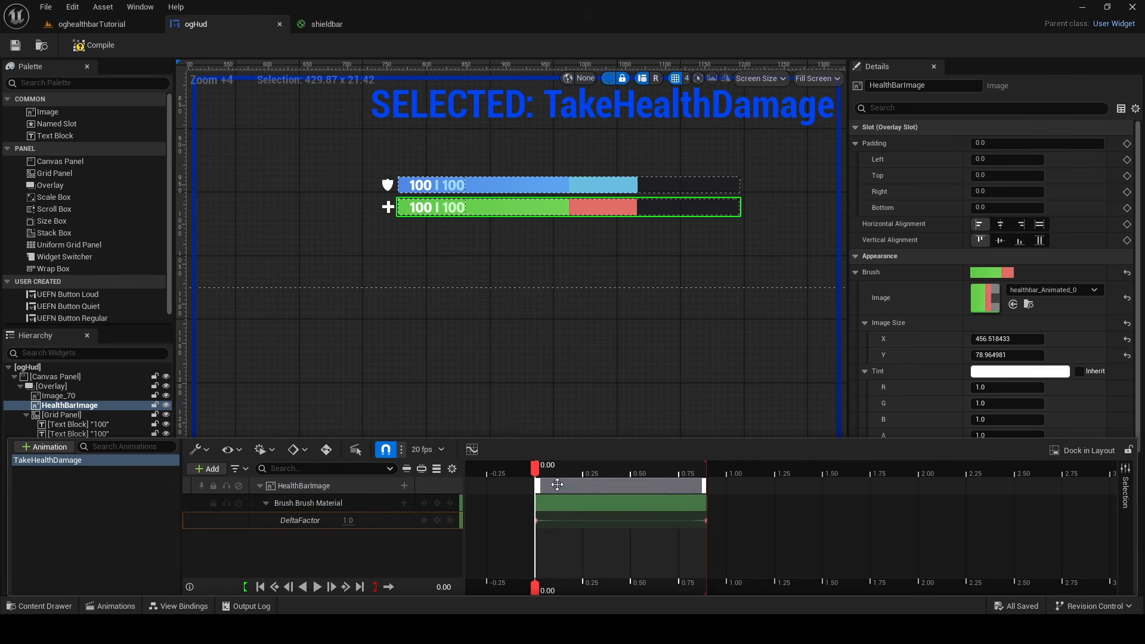
right_click(117, 463)
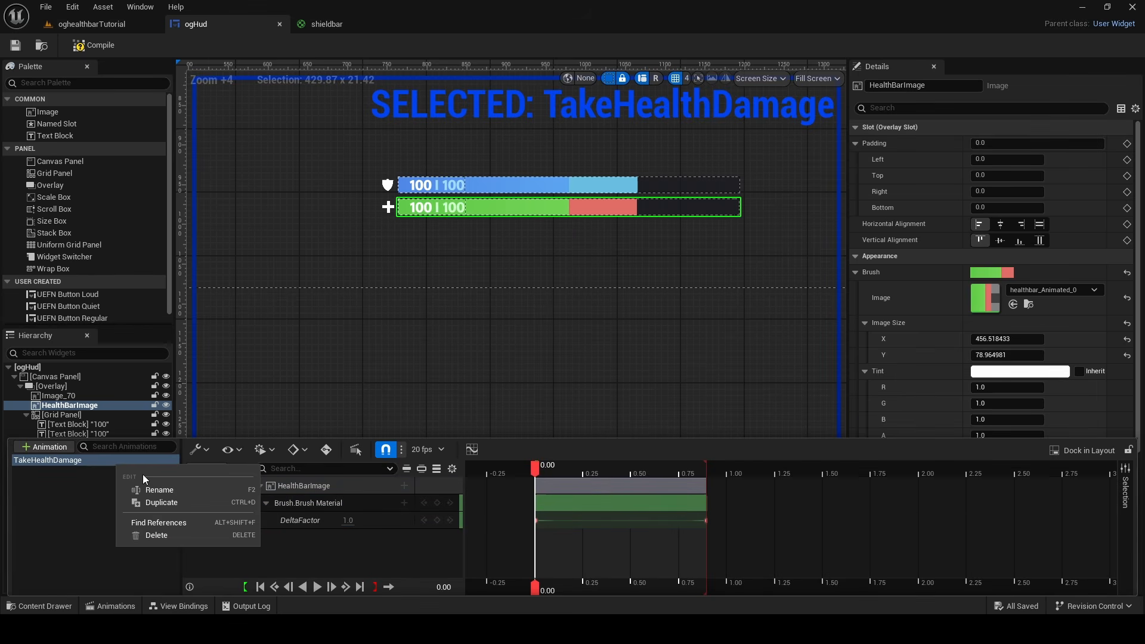
left_click(160, 504)
left_click(111, 474)
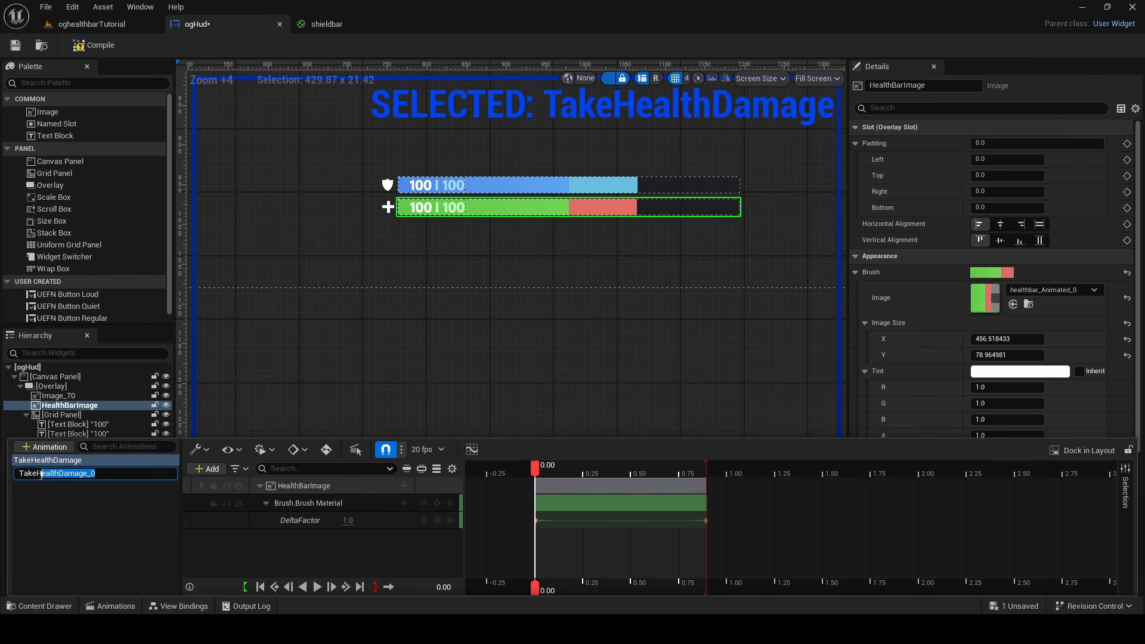
type("Shield")
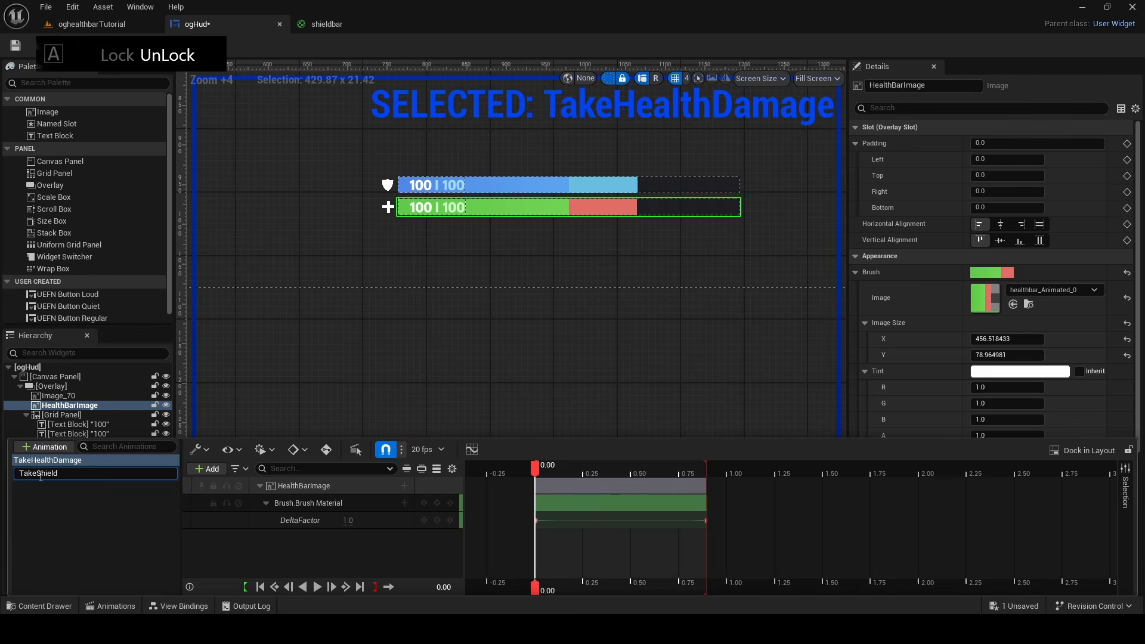
type("Damage")
key("Return")
Add ShieldBarImage to the TakeShieldDamage animation and delete the duplicated HealthBarImage track from it
left_click(57, 472)
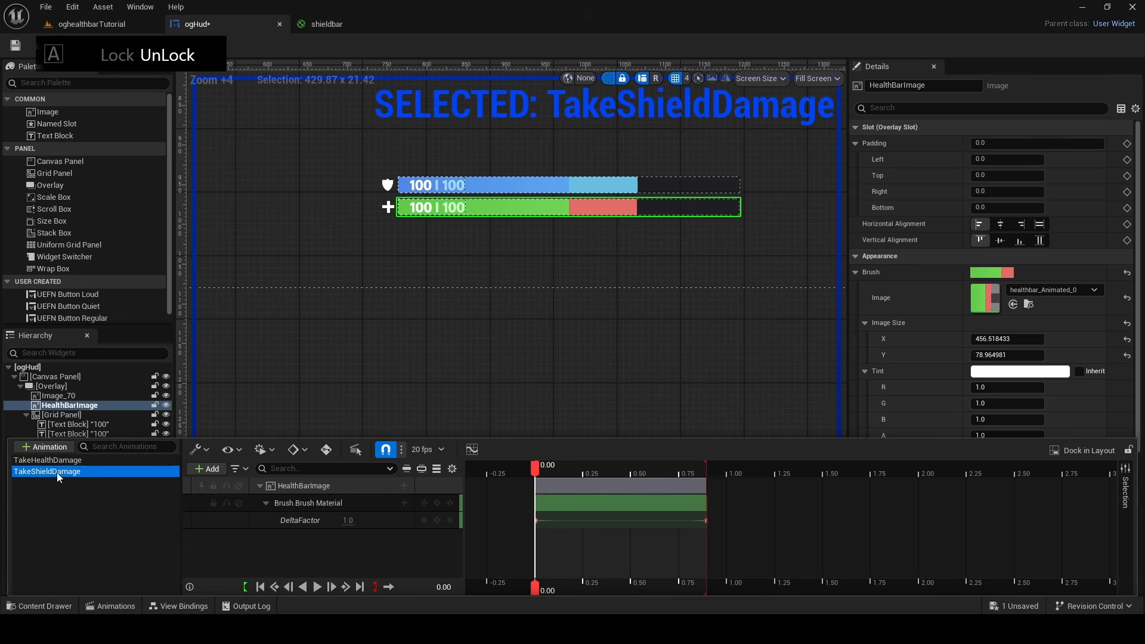
right_click(320, 483)
left_click(508, 173)
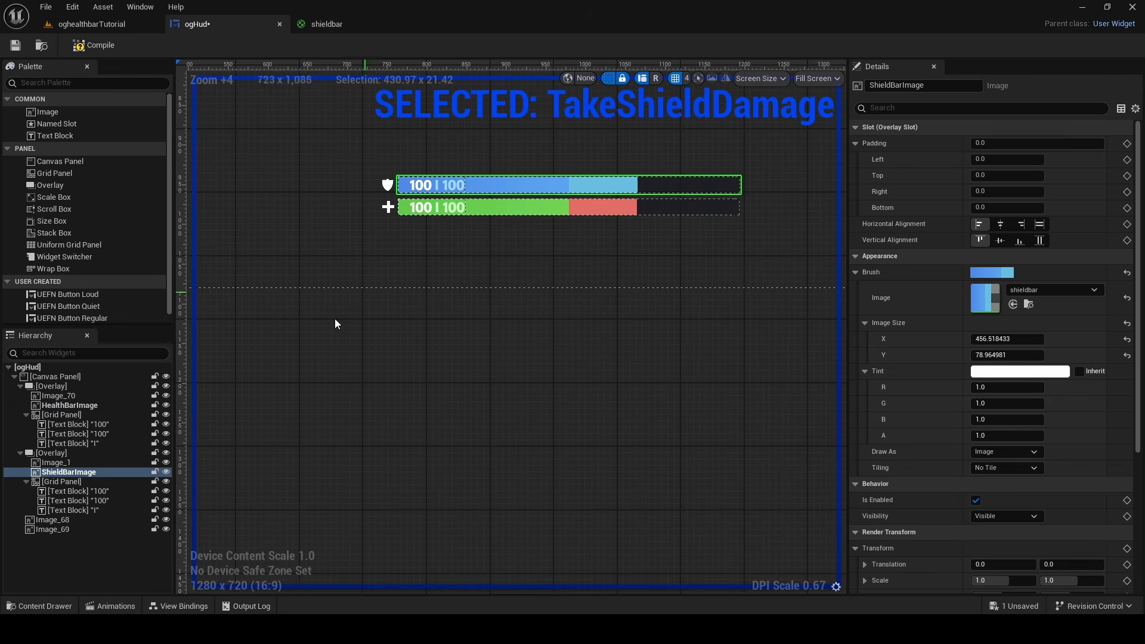
left_click(122, 606)
left_click(199, 468)
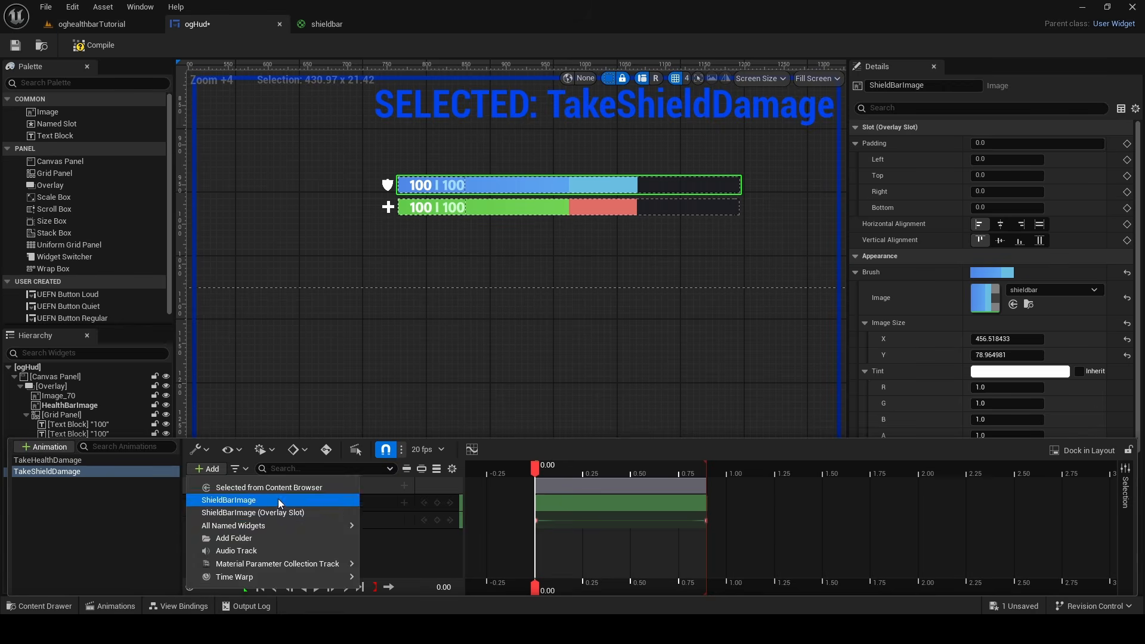
left_click(284, 505)
right_click(332, 481)
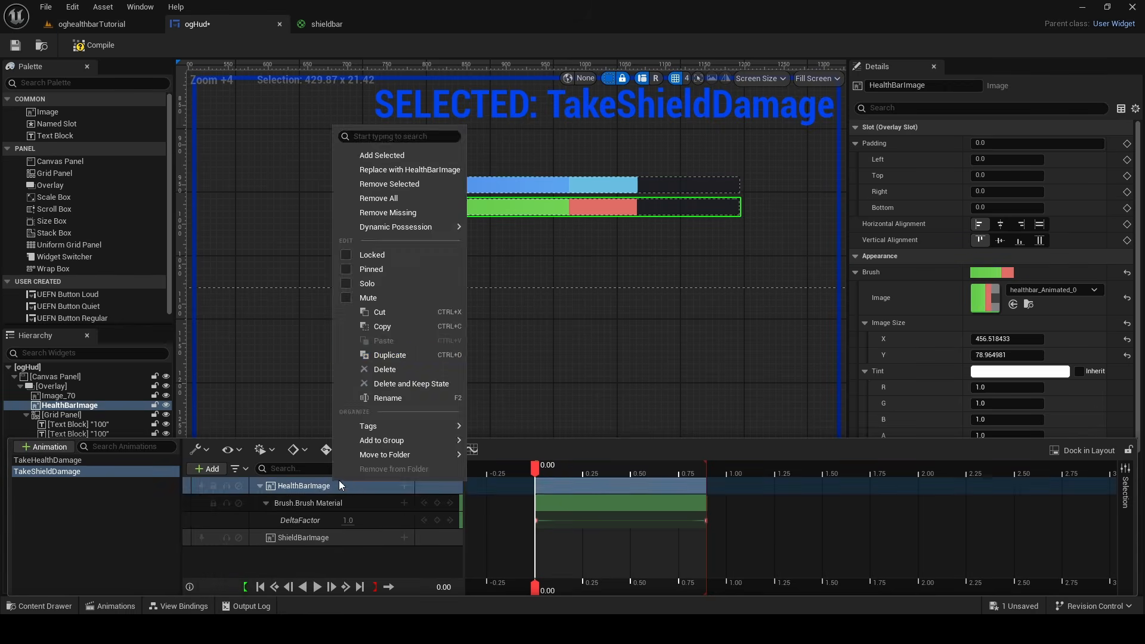
left_click(392, 357)
Give ShieldBarImage a Brush Material track and add the ShieldDeltaFactor parameter to it
left_click(404, 485)
left_click(453, 326)
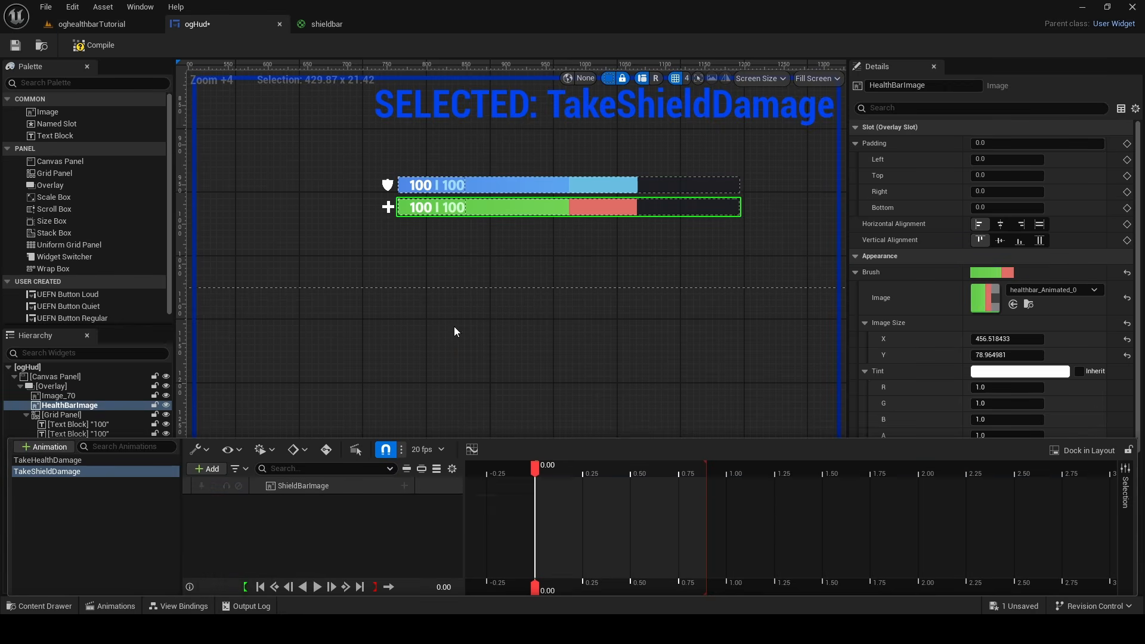
left_click(404, 503)
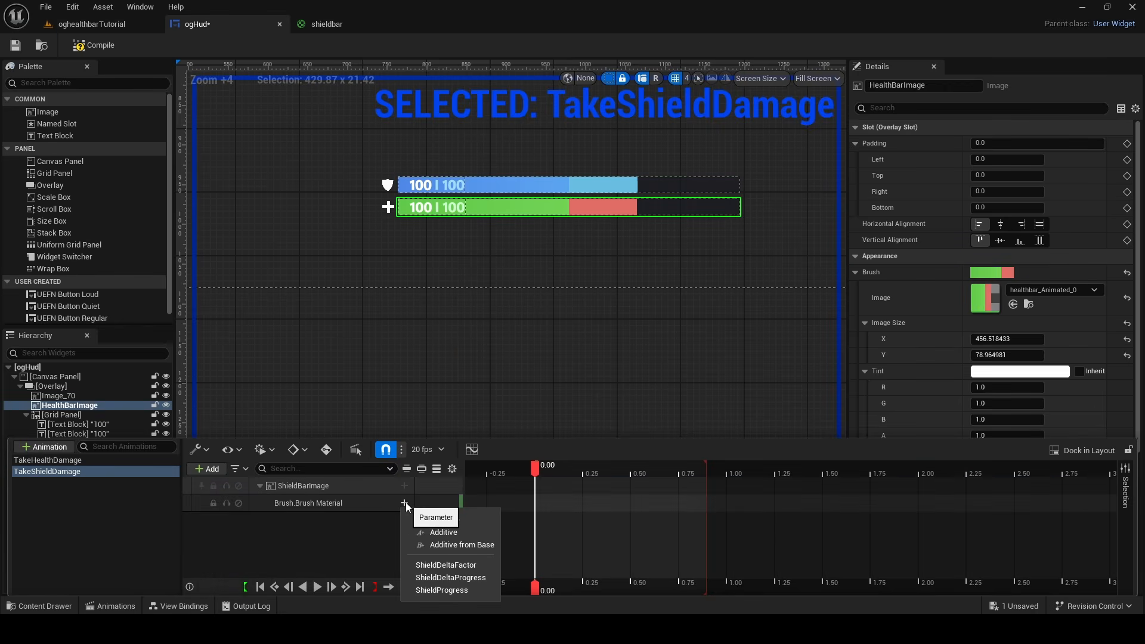
left_click(446, 565)
left_click(265, 503)
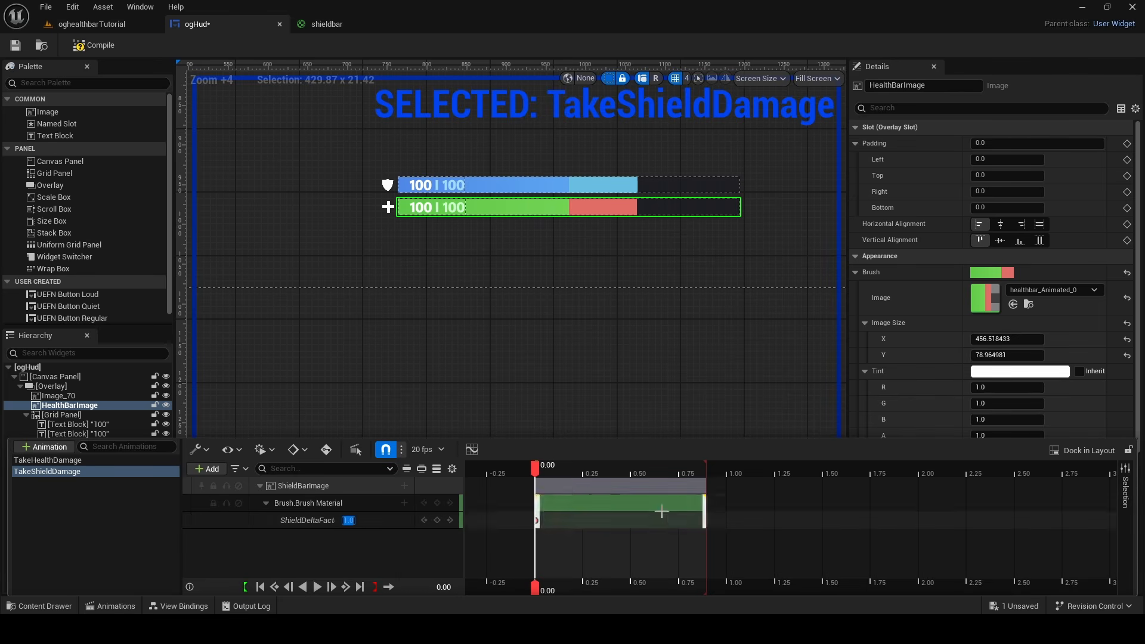
Add a ShieldDeltaFactor key with the value 0 at 0.90 seconds, the end of the section
left_click_drag(535, 467, 521, 502)
left_click(356, 520)
type("0")
key("Return")
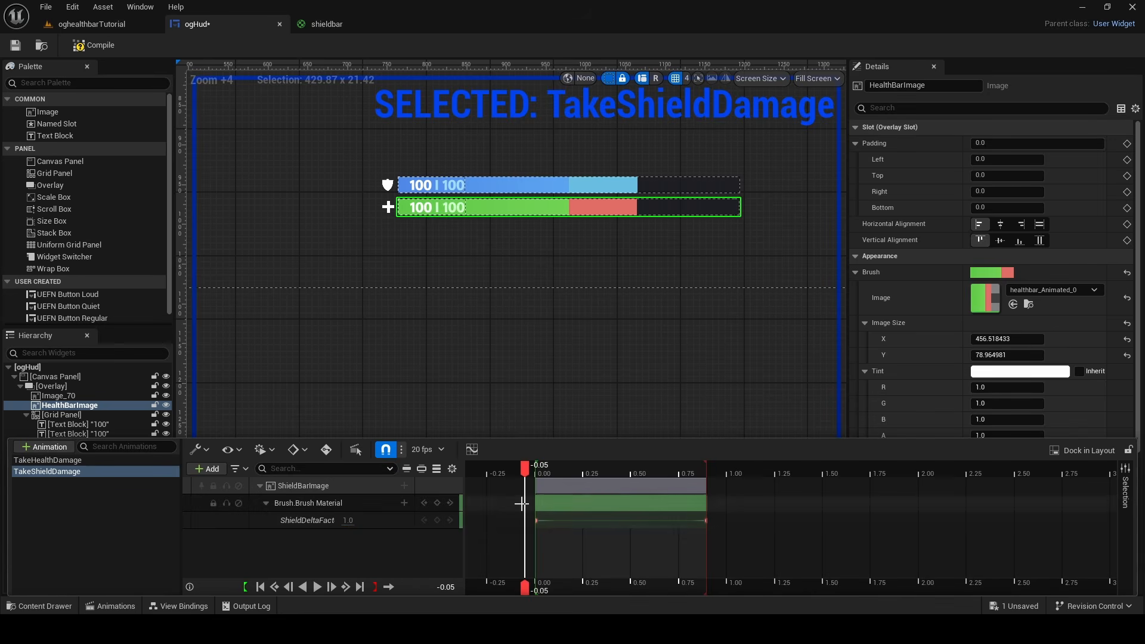
Preview the TakeShieldDamage animation and save the ogHud widget
left_click(317, 587)
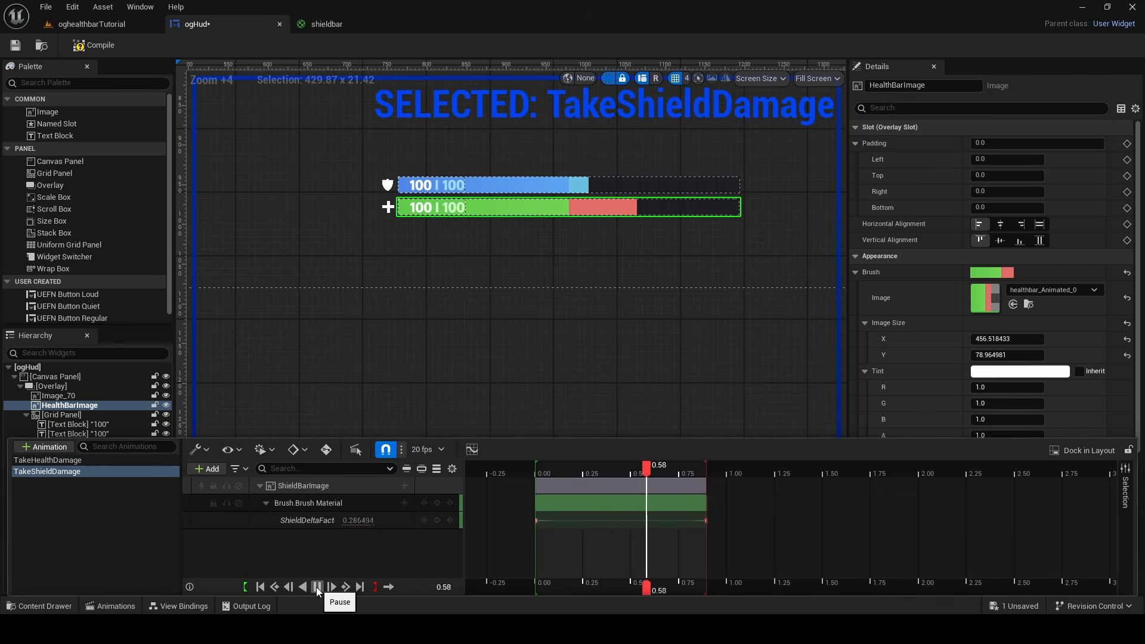
key("ctrl+s")
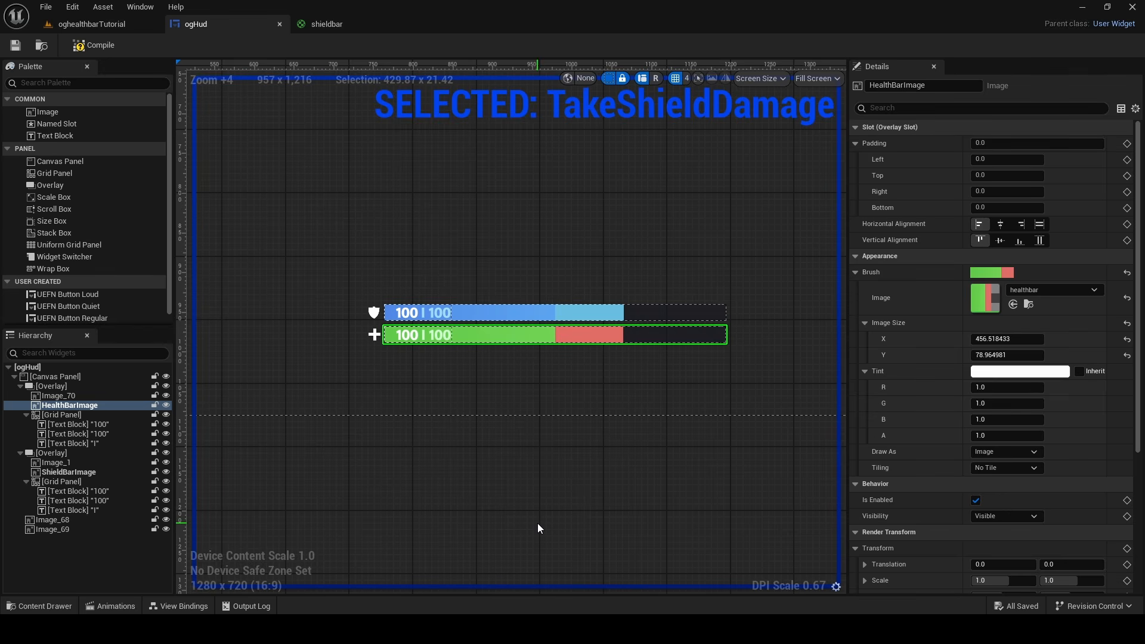
Add a view binding condition that watches Controlling Player Info > Health Delta Normalized of HUDPlayerInfoListViewmodel
left_click(182, 598)
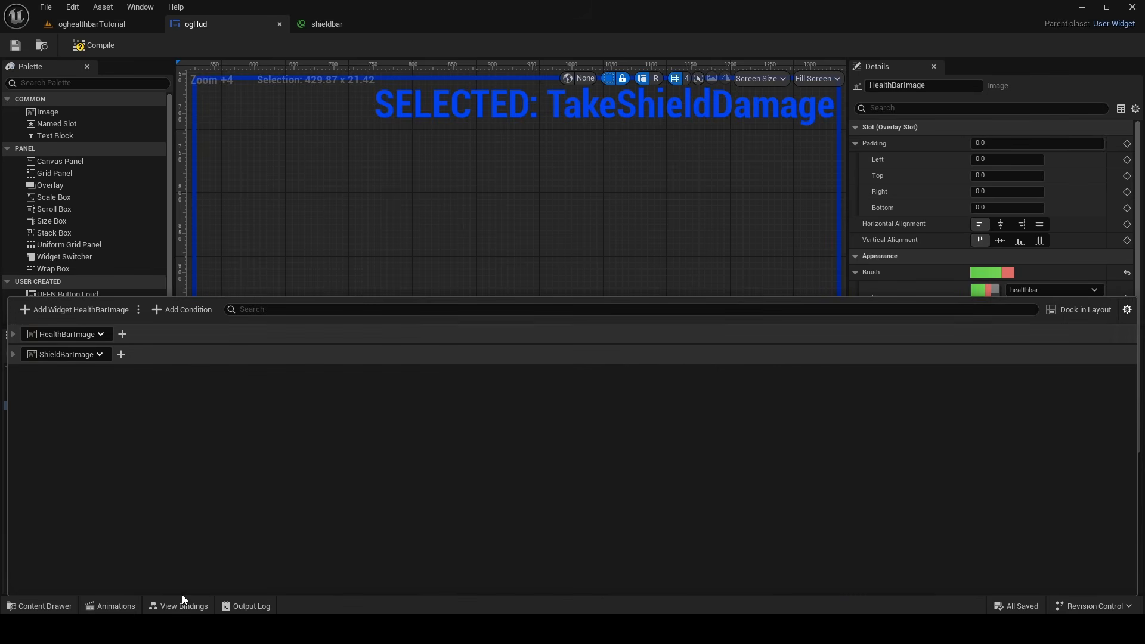
left_click(178, 313)
left_click(149, 396)
left_click(127, 430)
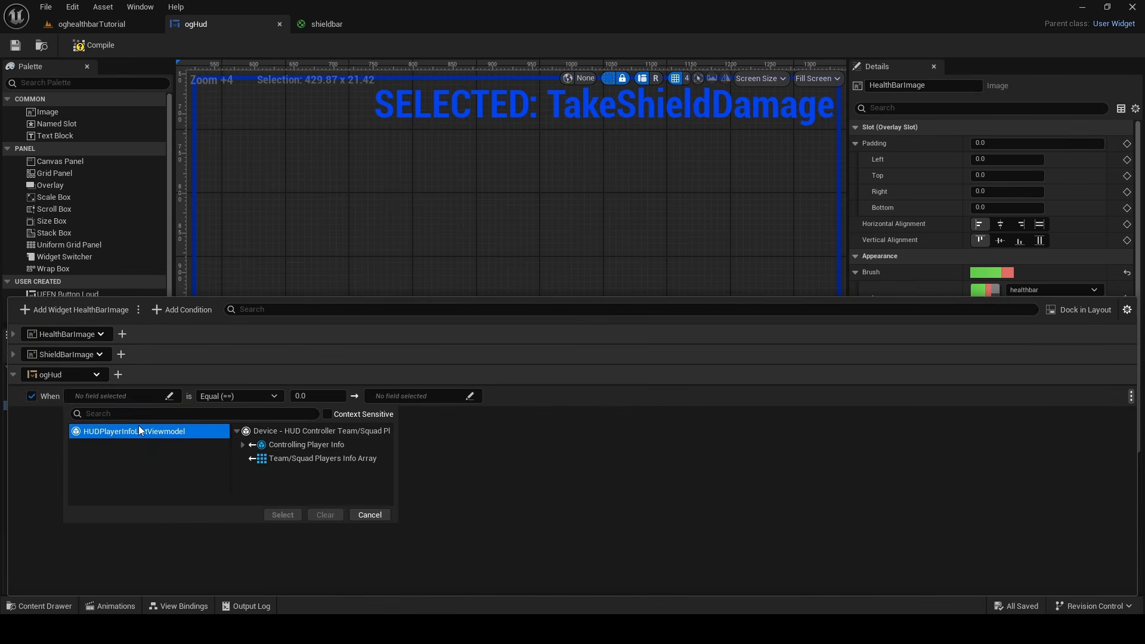
left_click(239, 444)
left_click(306, 452)
left_click(631, 438)
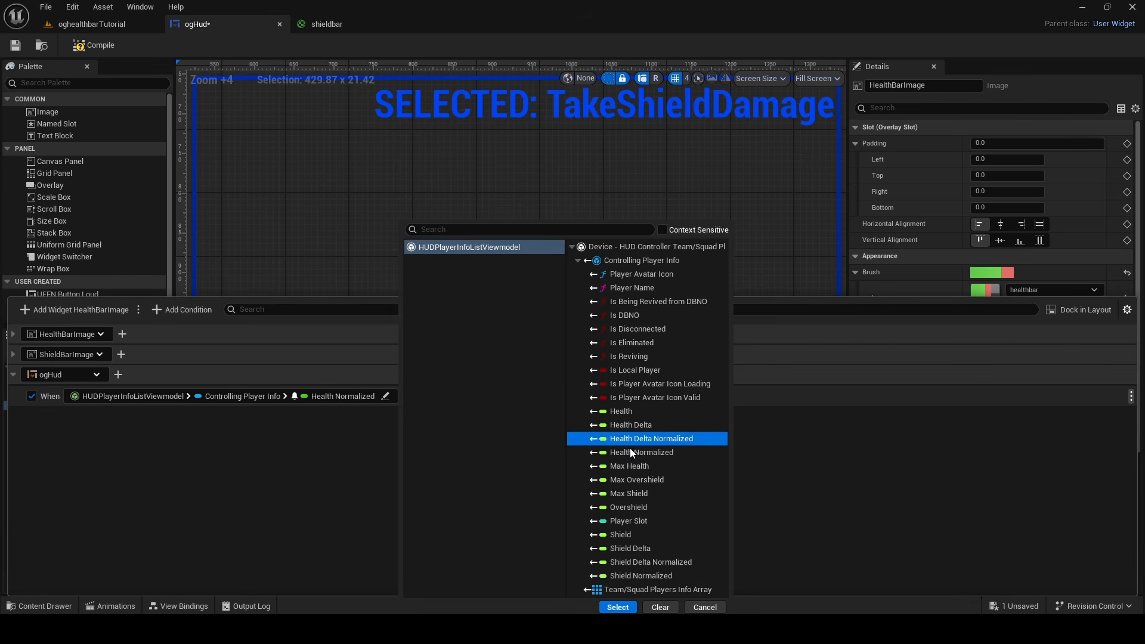
left_click(618, 606)
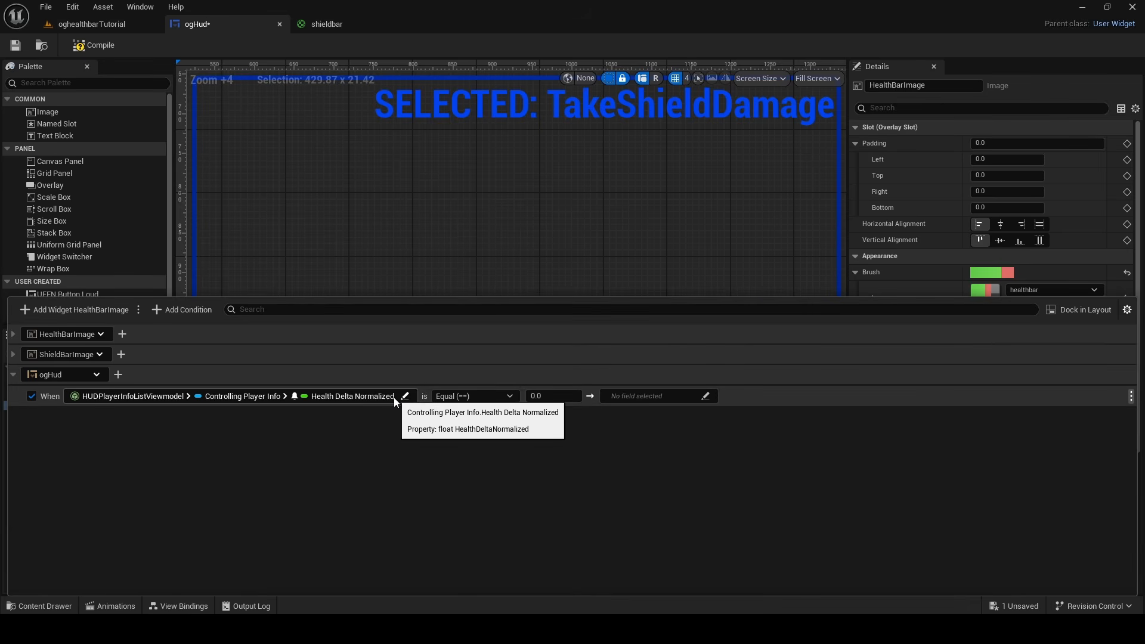
Set the health condition's comparison to Less Than and its target to ogHud's Queue Play Animation
left_click(470, 396)
left_click(471, 461)
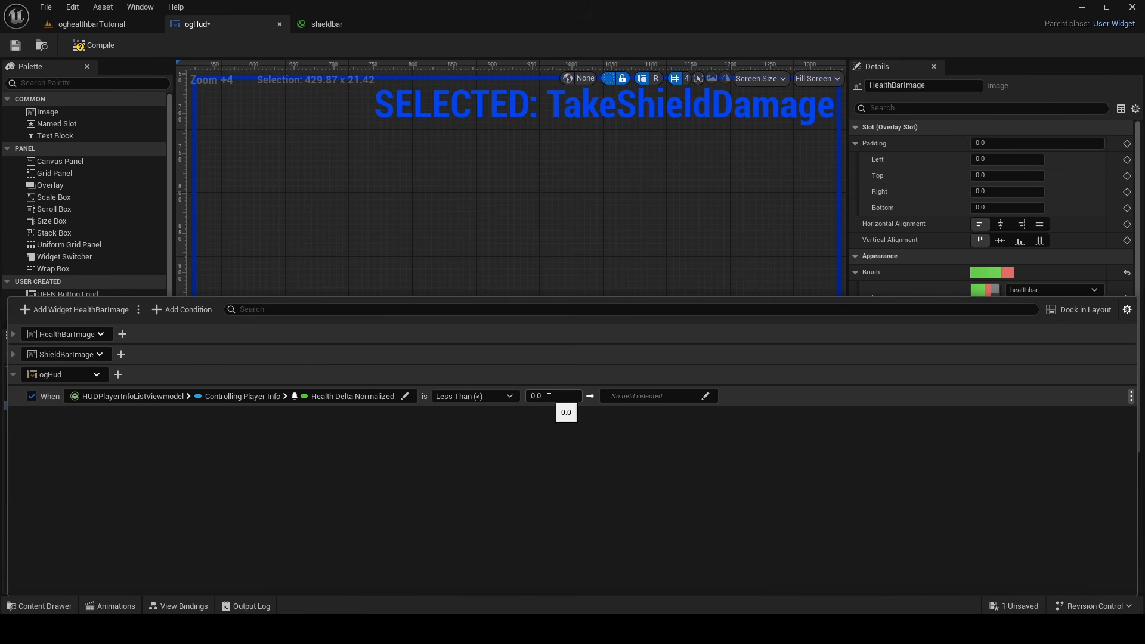
left_click(617, 396)
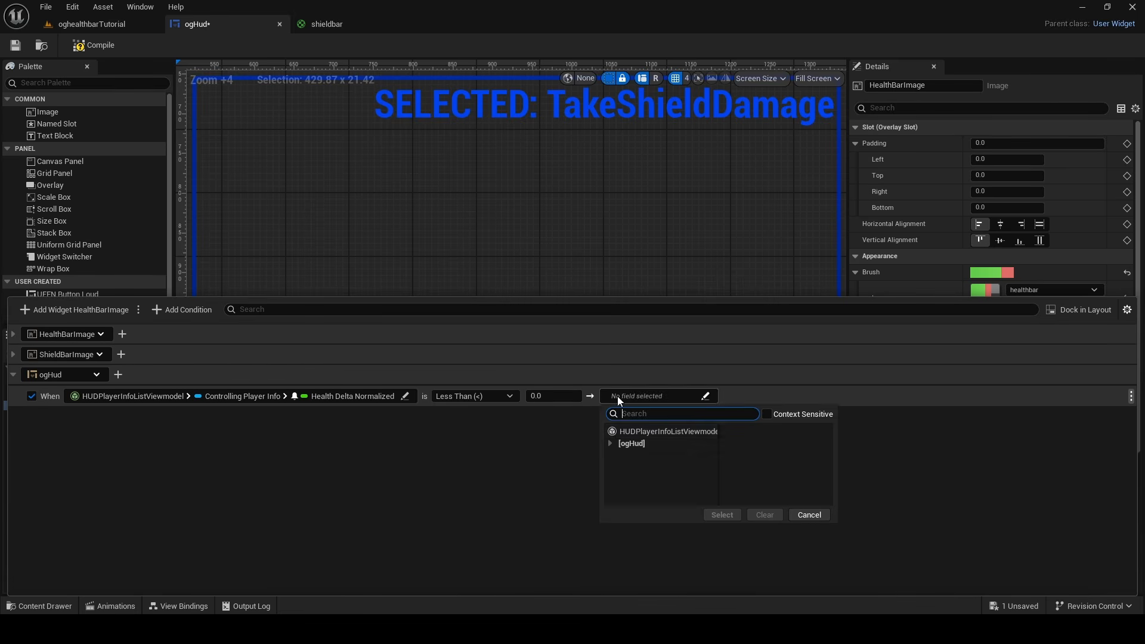
left_click(611, 444)
left_click(617, 435)
left_click(619, 443)
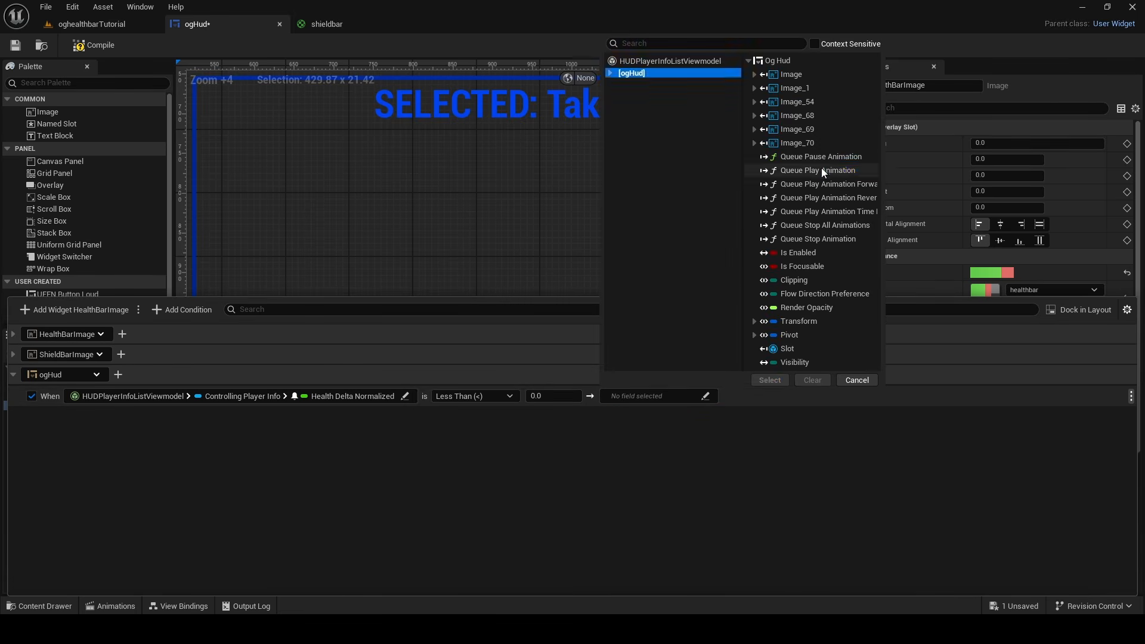
left_click(773, 380)
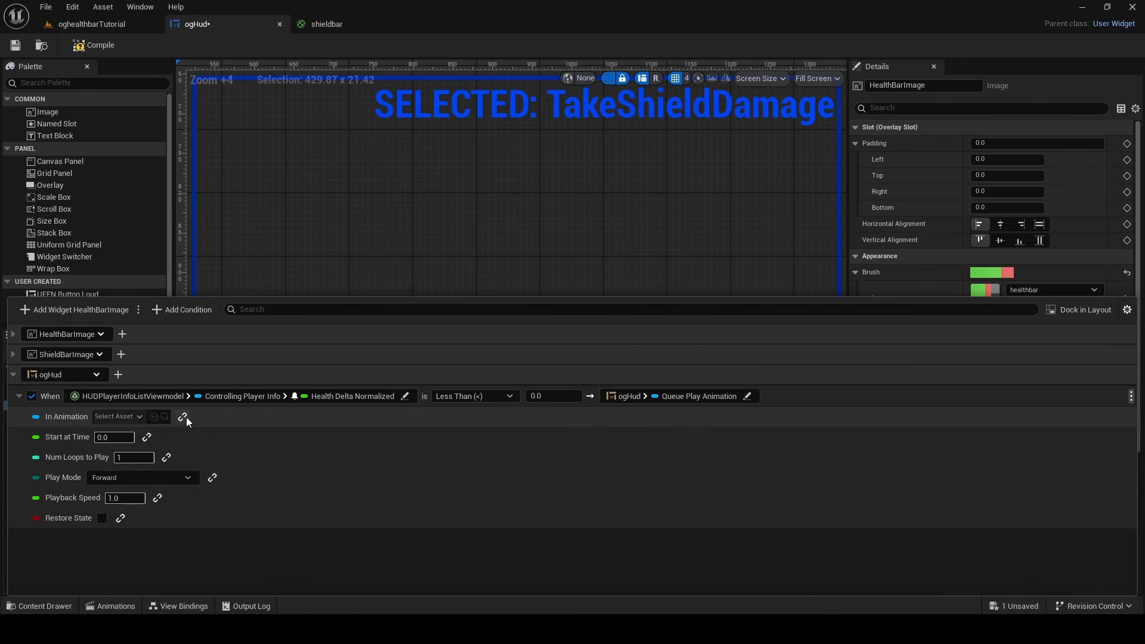
Compile the widget and bind the health condition's In Animation to ogHud's TakeHealthDamage animation
left_click(163, 418)
left_click(78, 46)
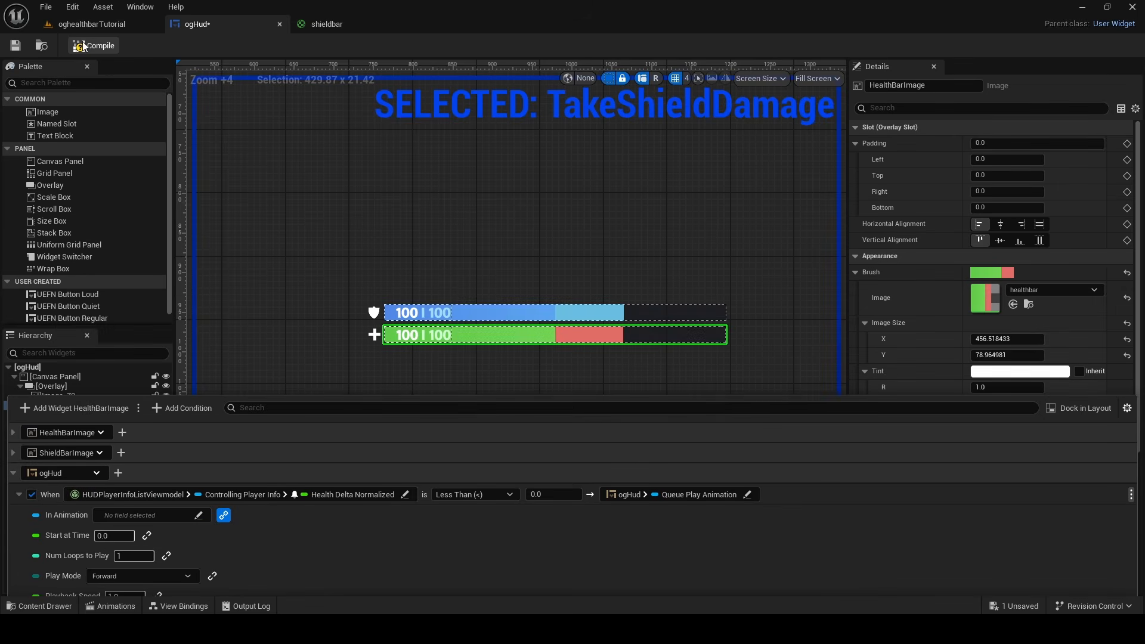
left_click(184, 605)
left_click(133, 419)
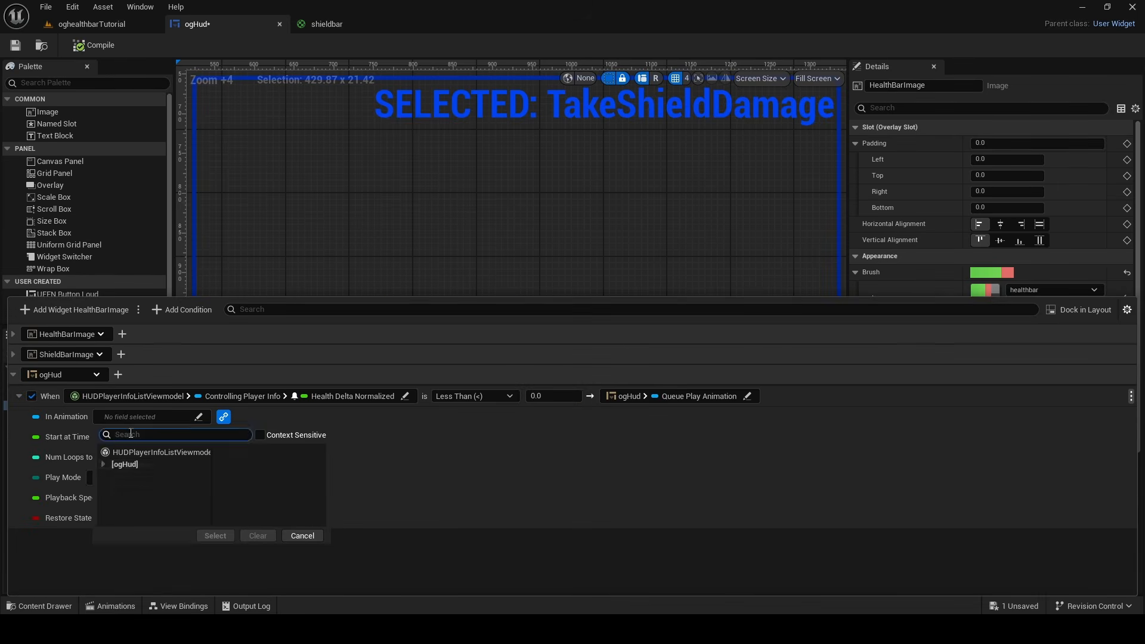
left_click(104, 464)
left_click(128, 453)
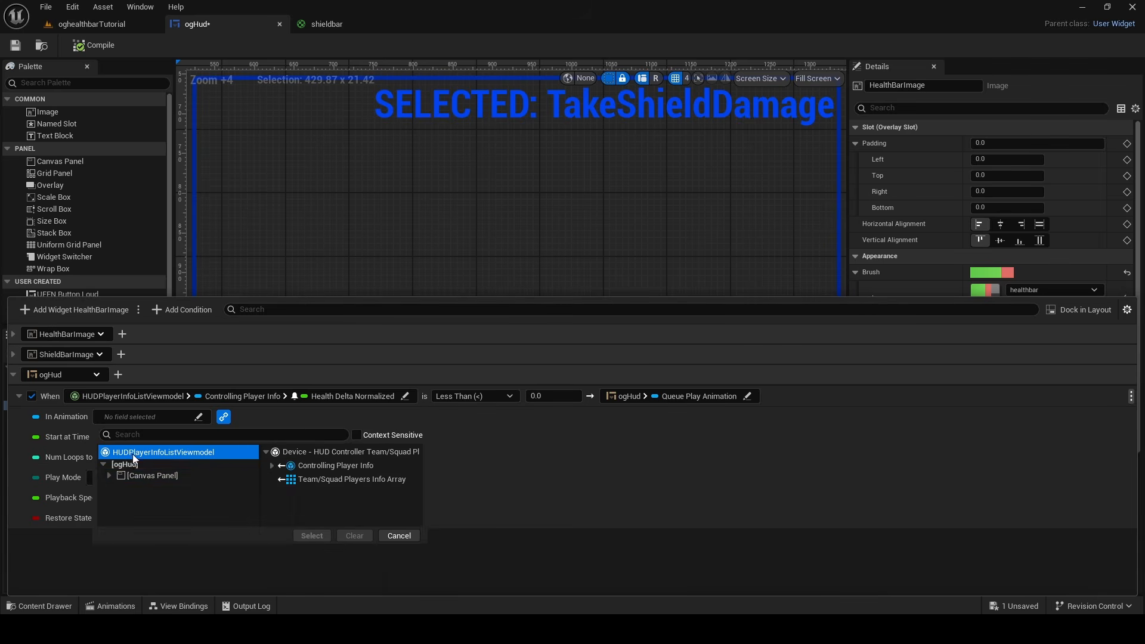
left_click(125, 464)
left_click(285, 359)
left_click(257, 399)
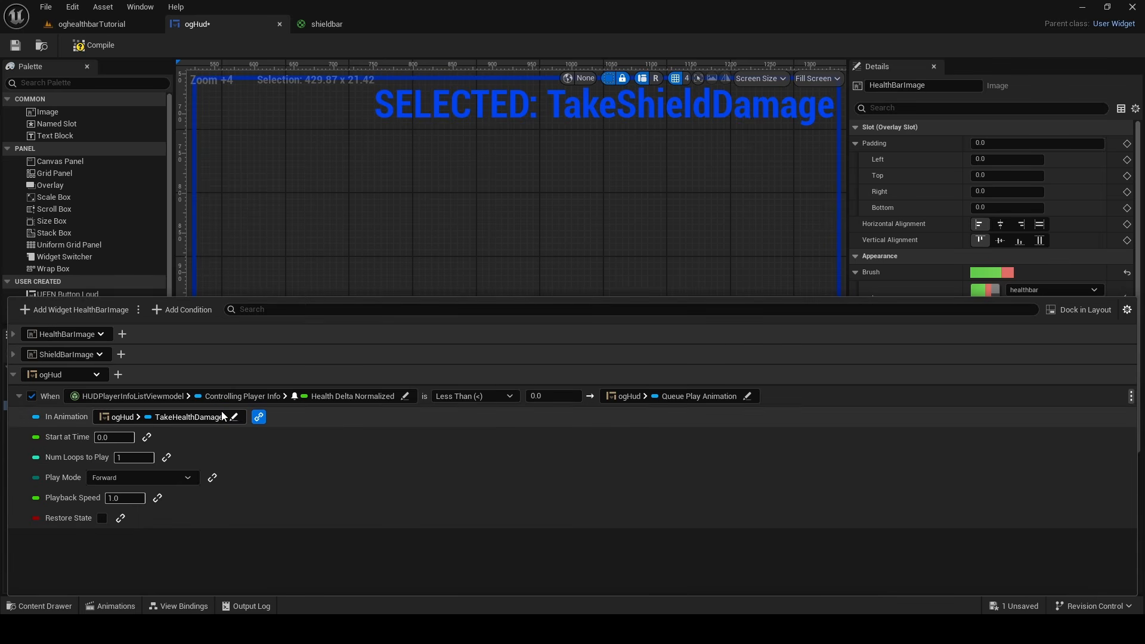
left_click(20, 397)
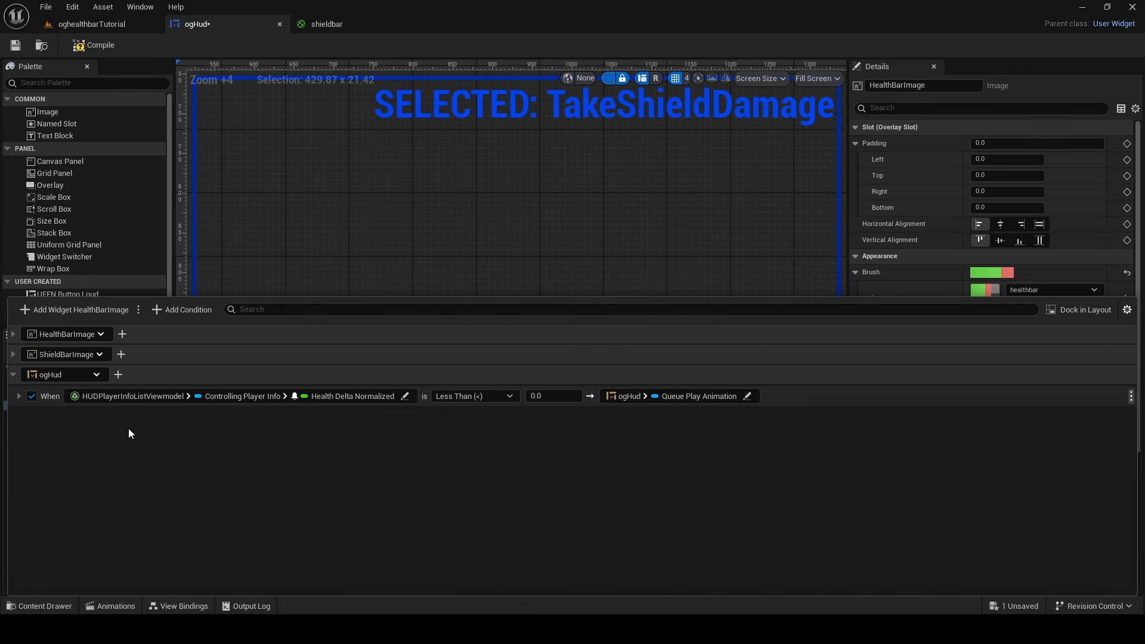
Add a second condition that watches Controlling Player Info > Shield Delta Normalized of HUDPlayerInfoListViewmodel
left_click(177, 310)
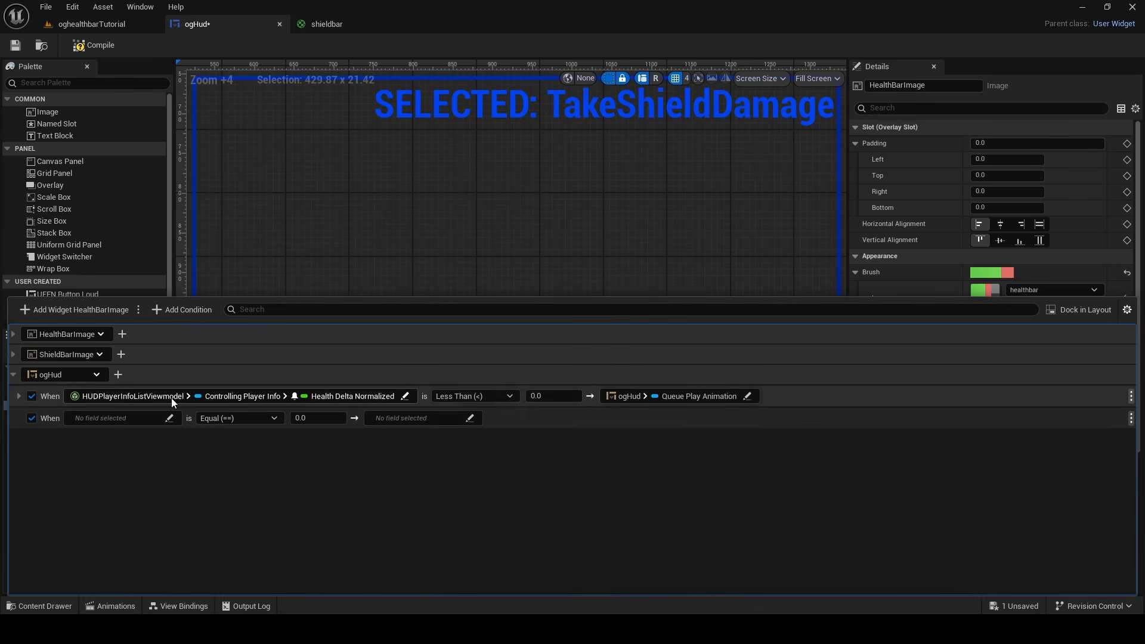
left_click(151, 420)
left_click(149, 455)
left_click(247, 466)
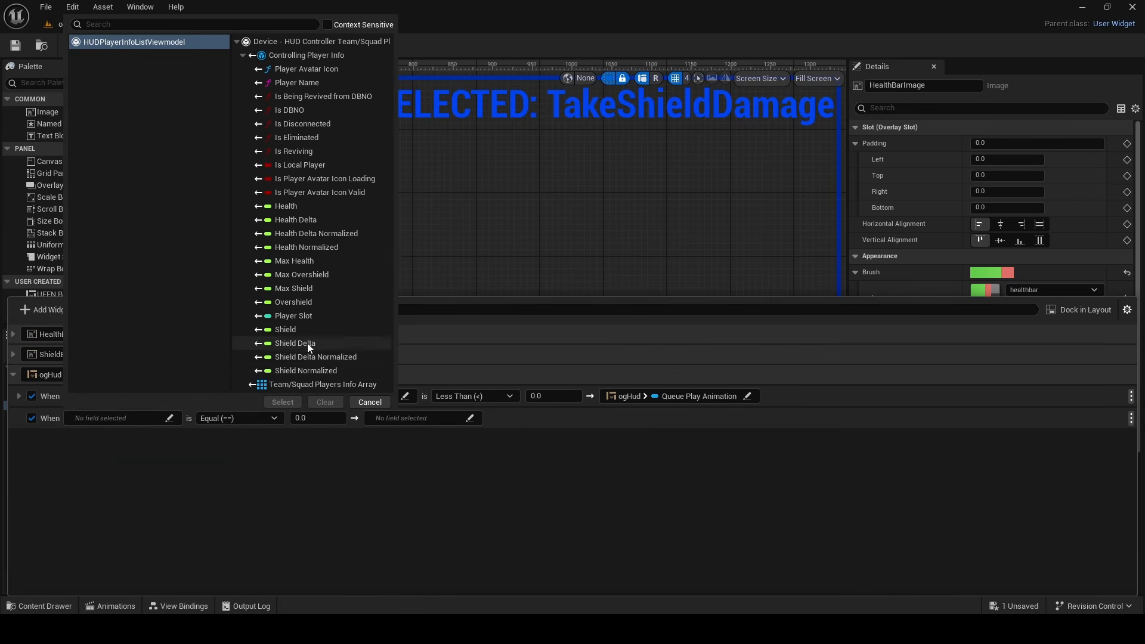
left_click(278, 359)
left_click(283, 401)
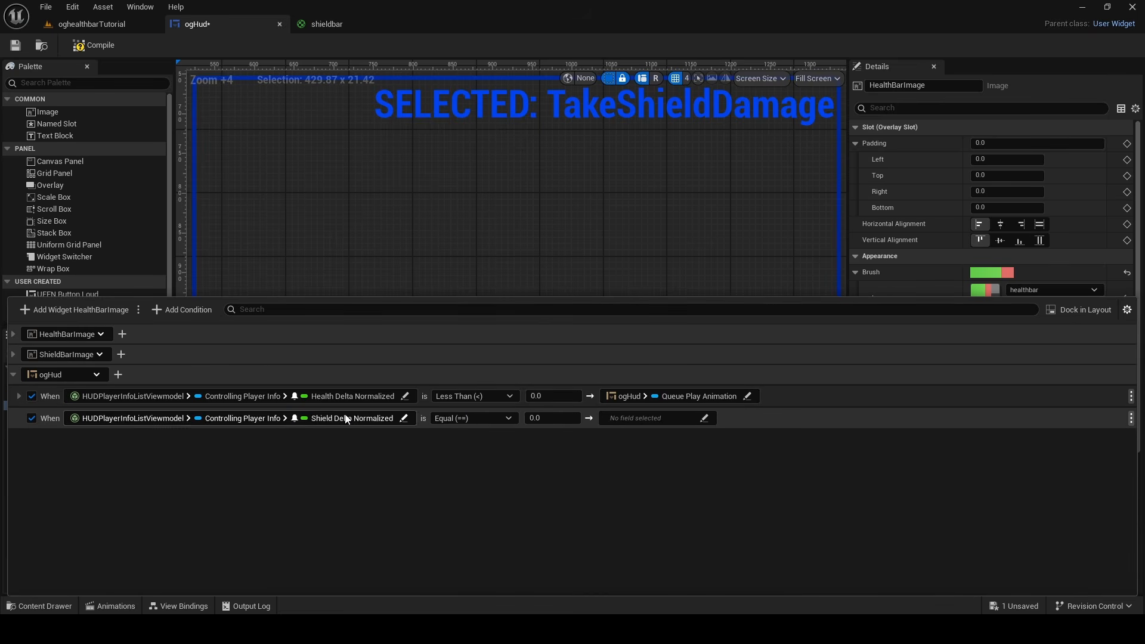
Set the shield condition's comparison to Less Than and its target to ogHud's Queue Play Animation
left_click(474, 418)
left_click(459, 434)
left_click(620, 419)
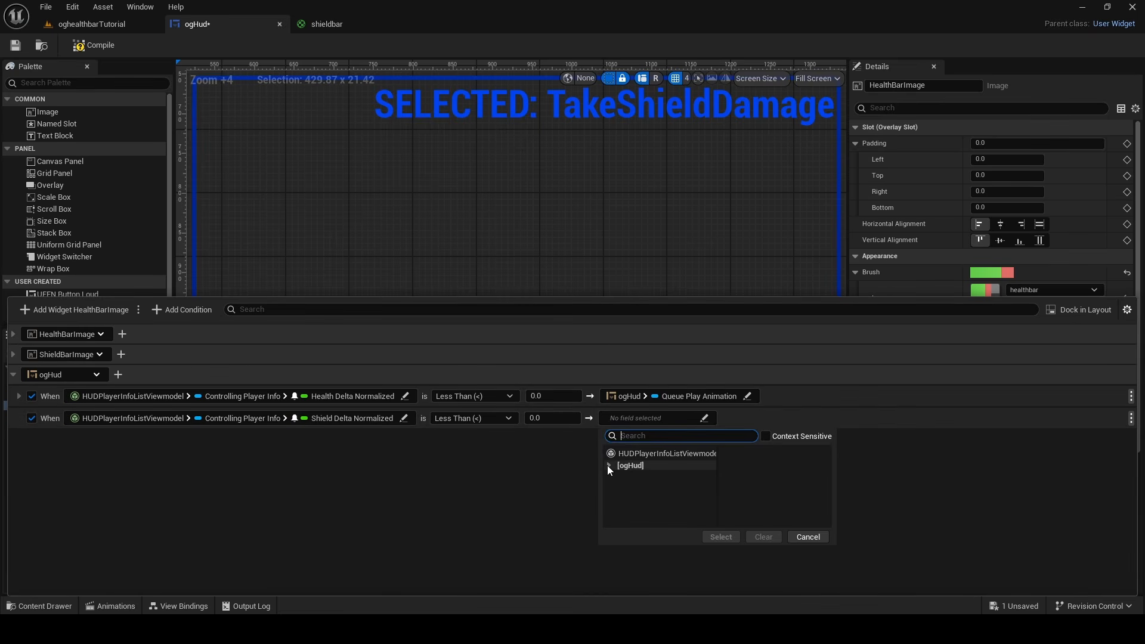
left_click(617, 452)
left_click(614, 467)
left_click(796, 166)
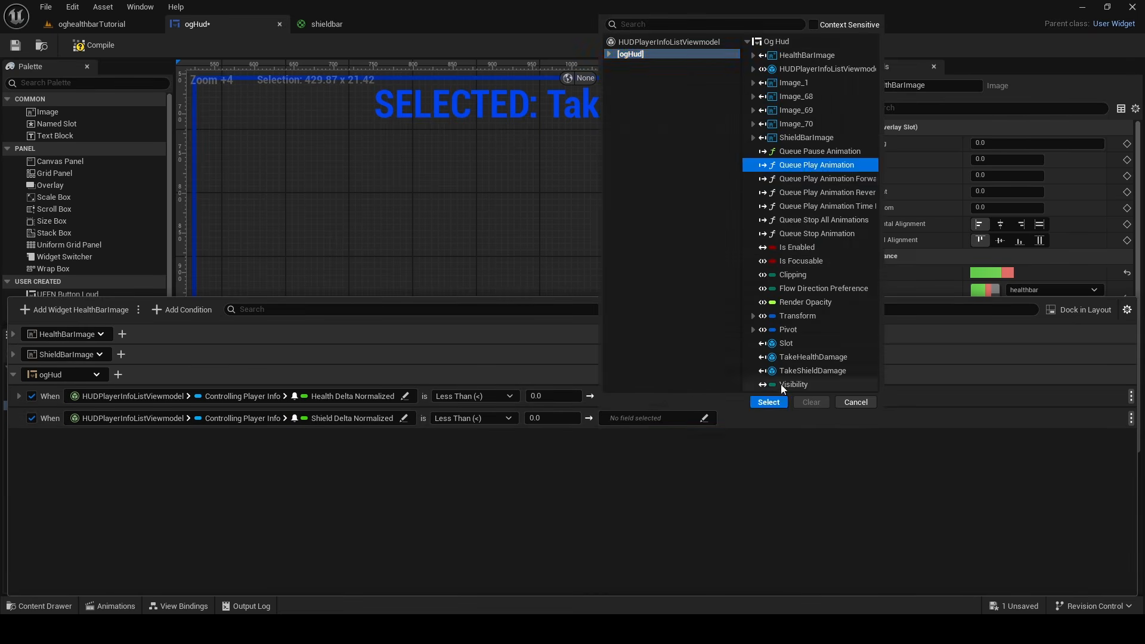
left_click(769, 402)
Bind the shield condition's In Animation to ogHud's TakeShieldDamage animation
left_click(177, 442)
left_click(136, 474)
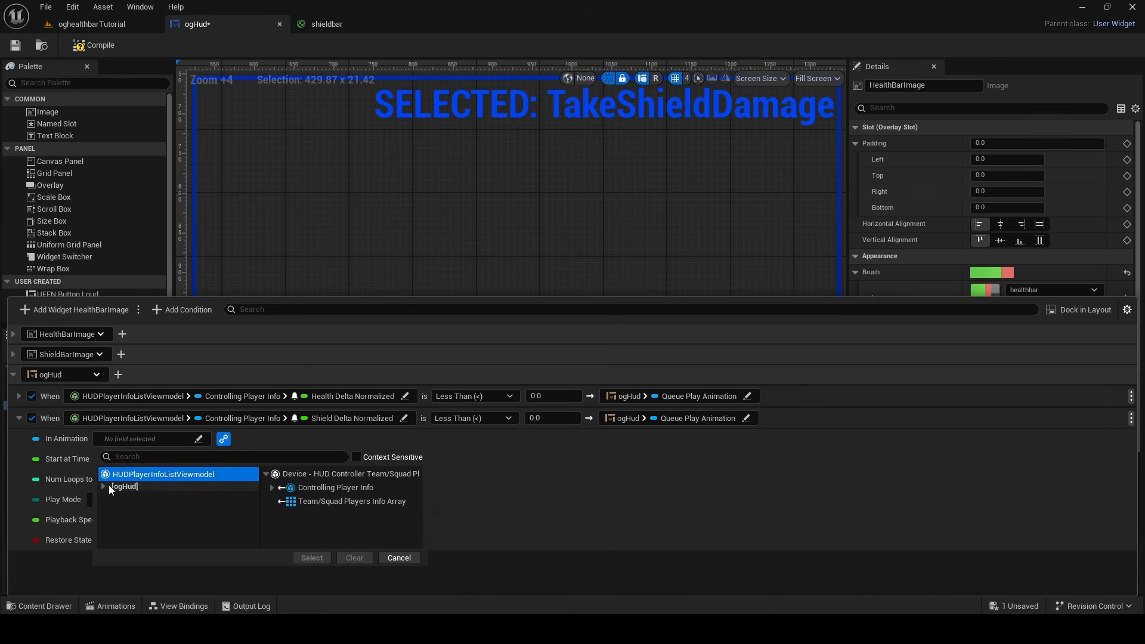
left_click(111, 486)
double_click(273, 392)
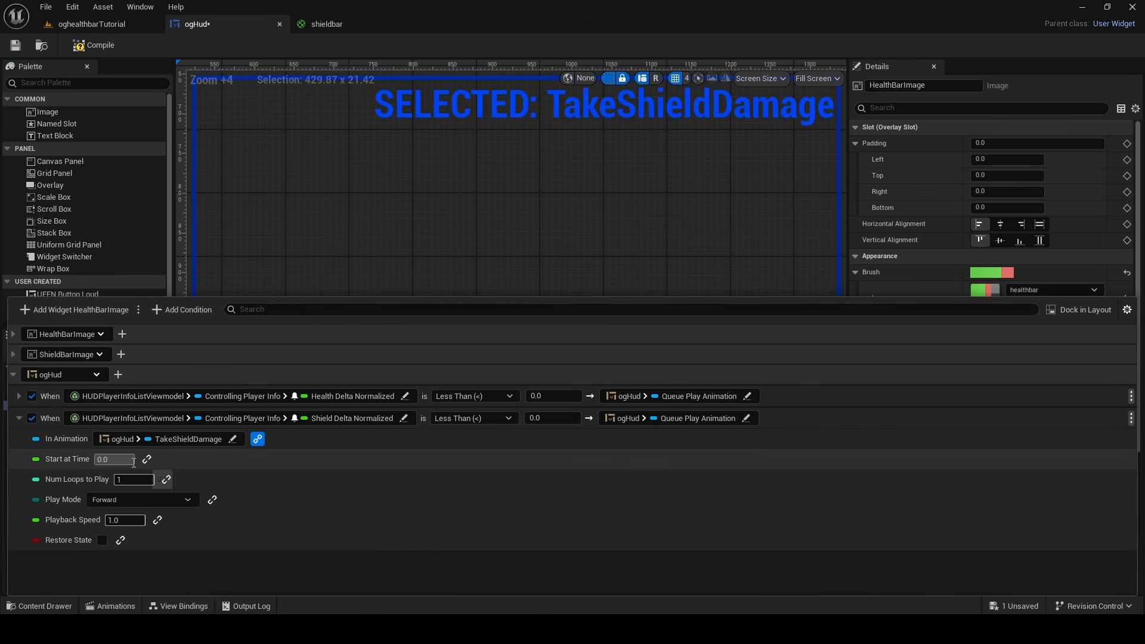
Compile the widget and collapse ogHud's group of conditions in the view bindings
key("F7")
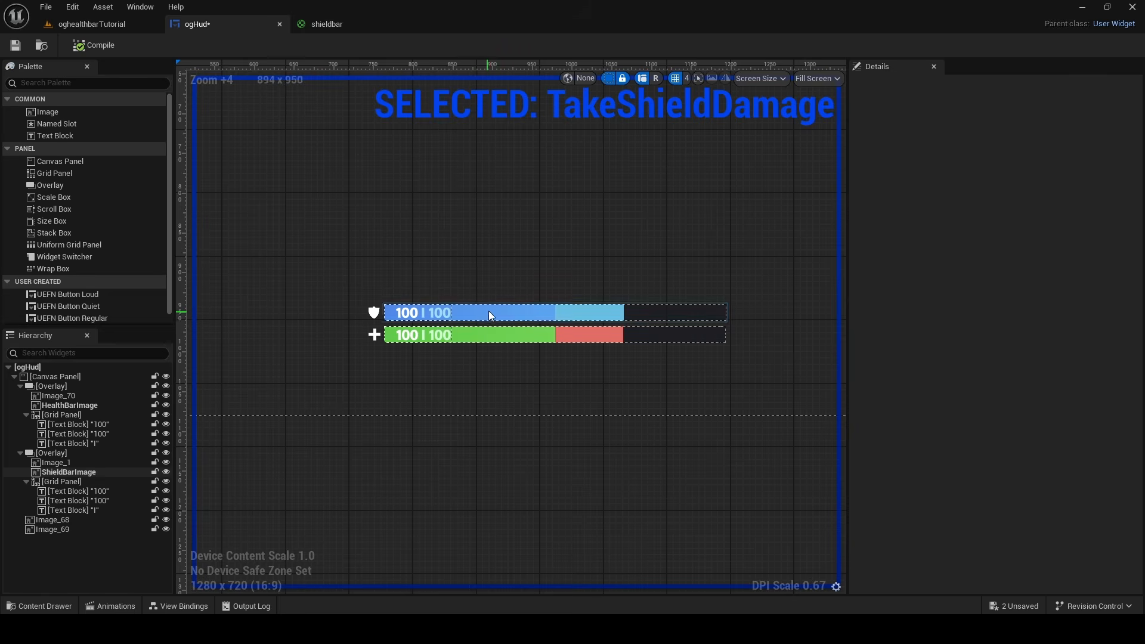
left_click(180, 605)
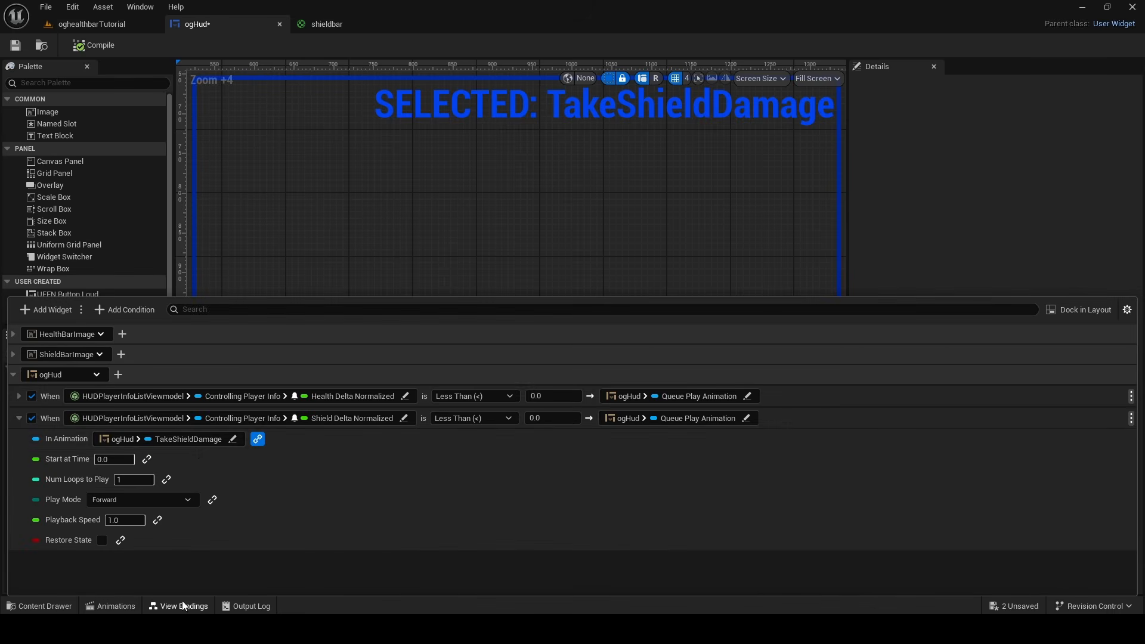
left_click(12, 374)
left_click(354, 280)
Rename the white current-value text block on the shield bar to CurrentShield
scroll(384, 313, "up", 10)
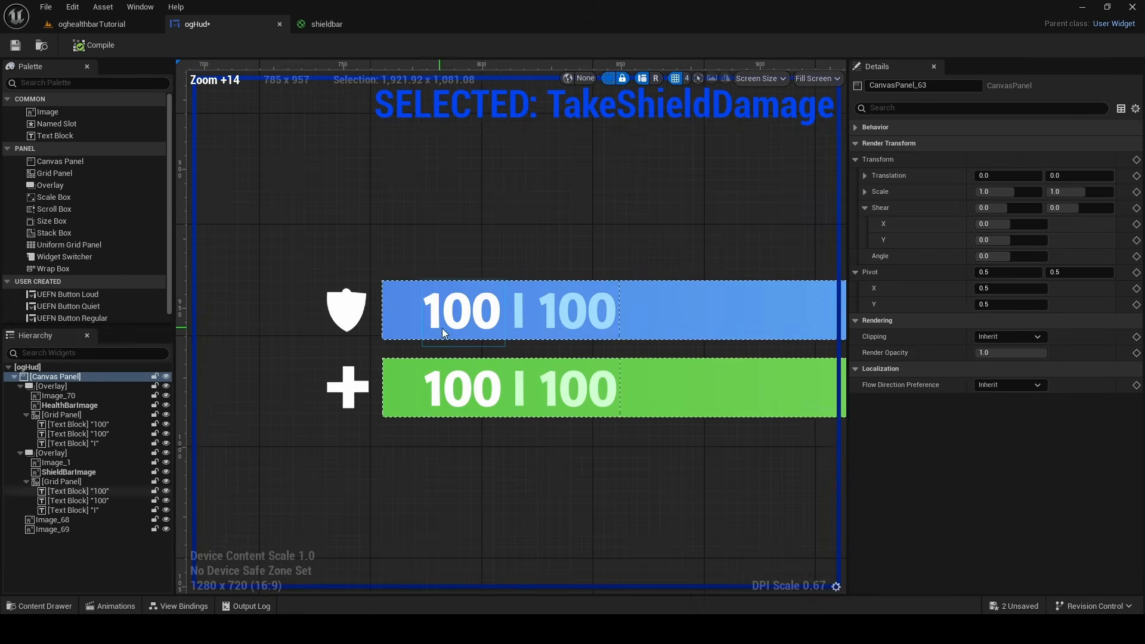
left_click(446, 326)
left_click(557, 304)
left_click(559, 388)
left_click(460, 322)
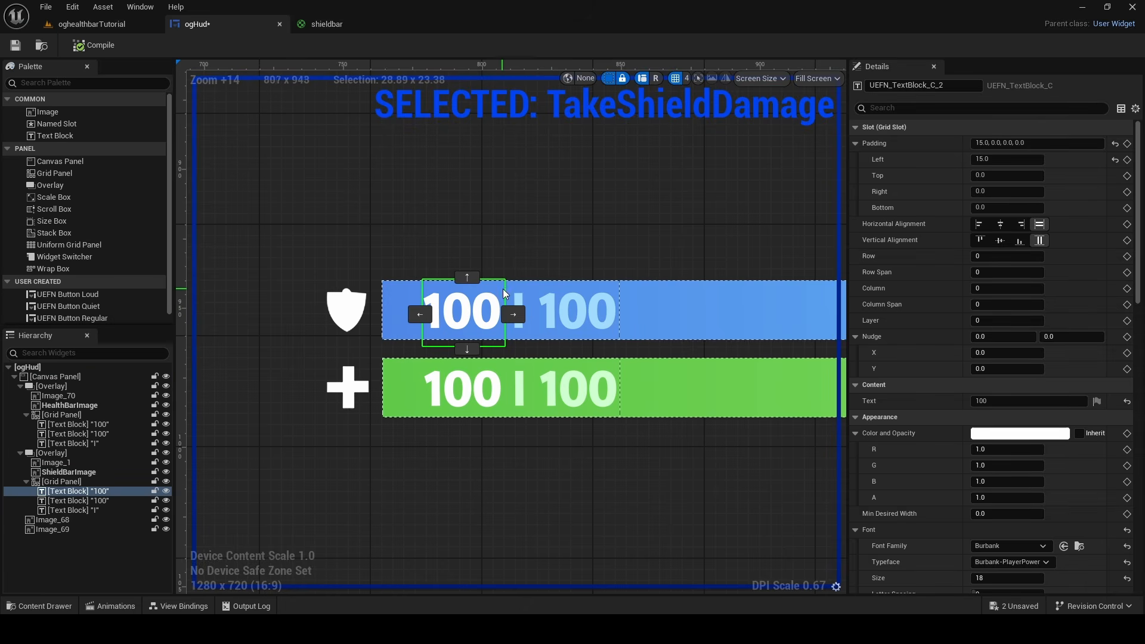
left_click_drag(939, 85, 563, 78)
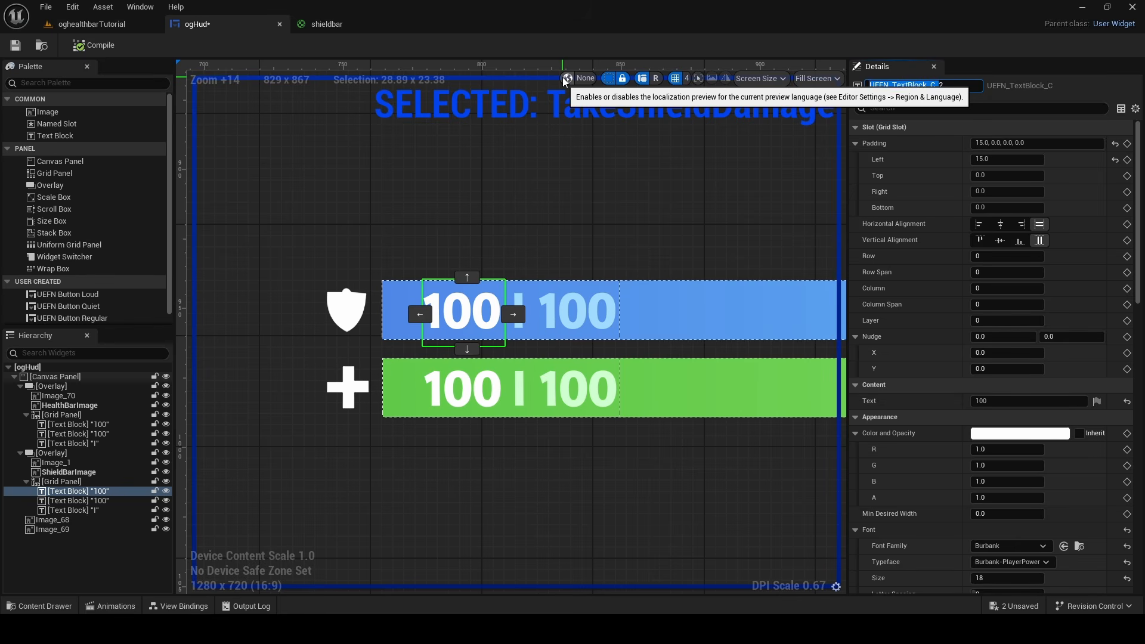
key("Caps_Lock")
type("currentS")
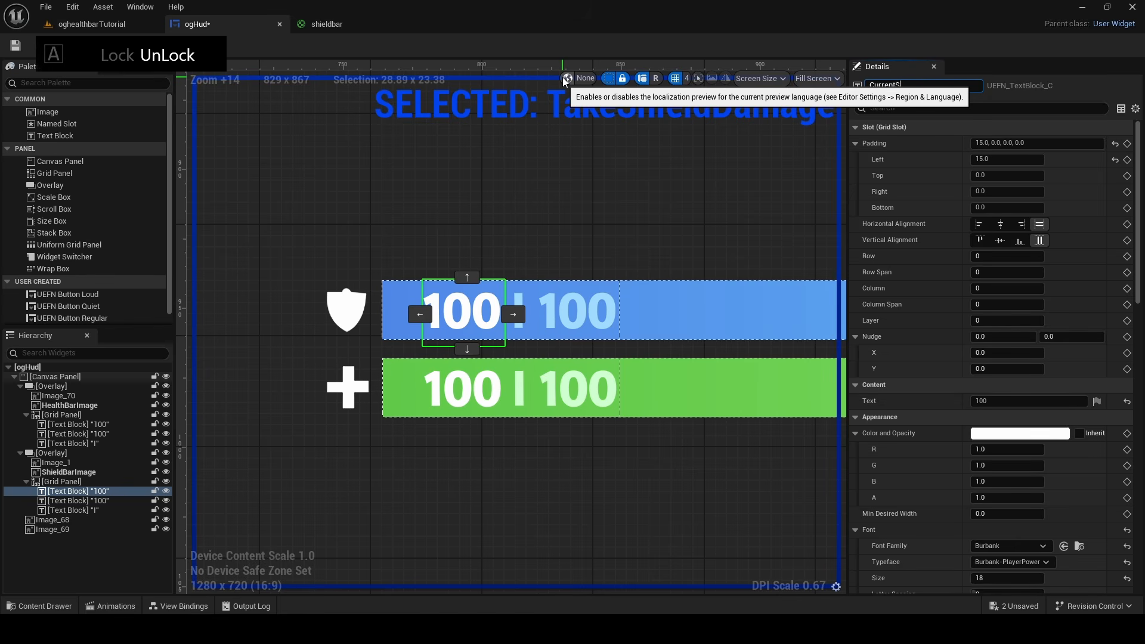
type("hield")
key("Return")
Rename the light blue maximum-value text block on the shield bar to MaxShield
left_click(574, 310)
left_click_drag(954, 85, 461, 44)
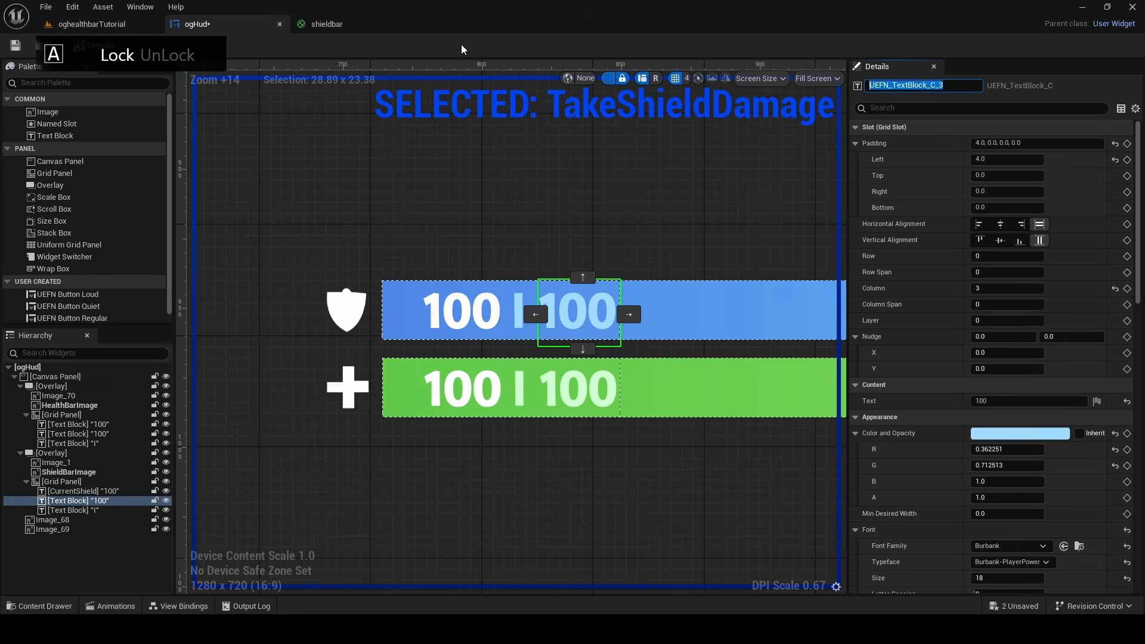
type("M")
key("Caps_Lock")
type("ax")
type("S")
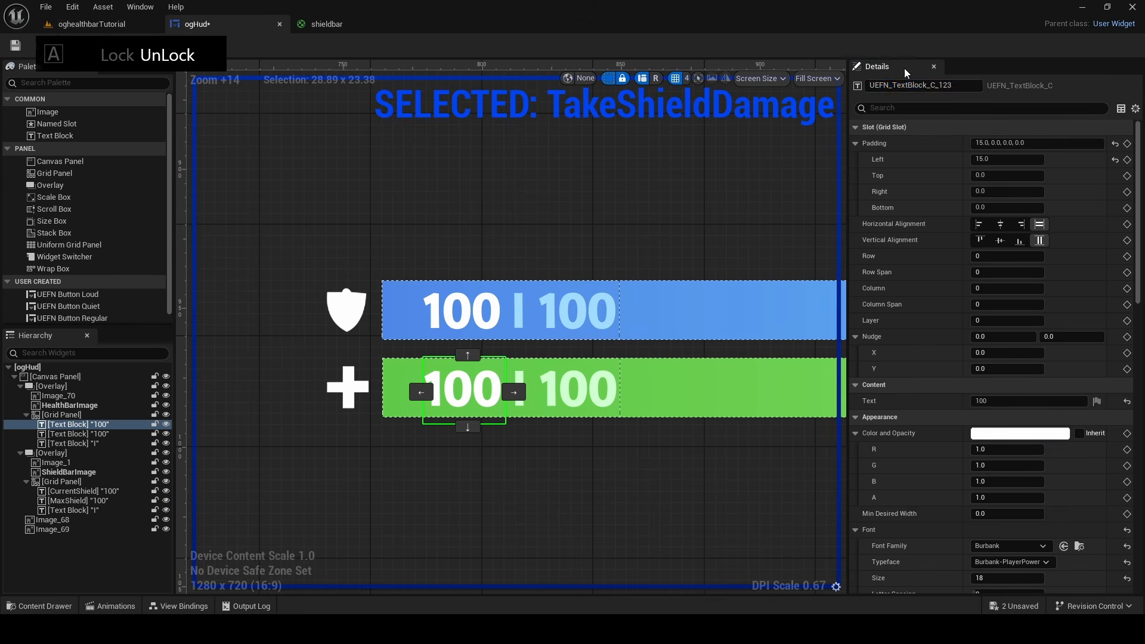
Rename the white current-value text block on the health bar to CurrentHealth
key("Caps_Lock")
left_click_drag(963, 87, 558, 72)
type("C")
key("Caps_Lock")
type("urrentHe")
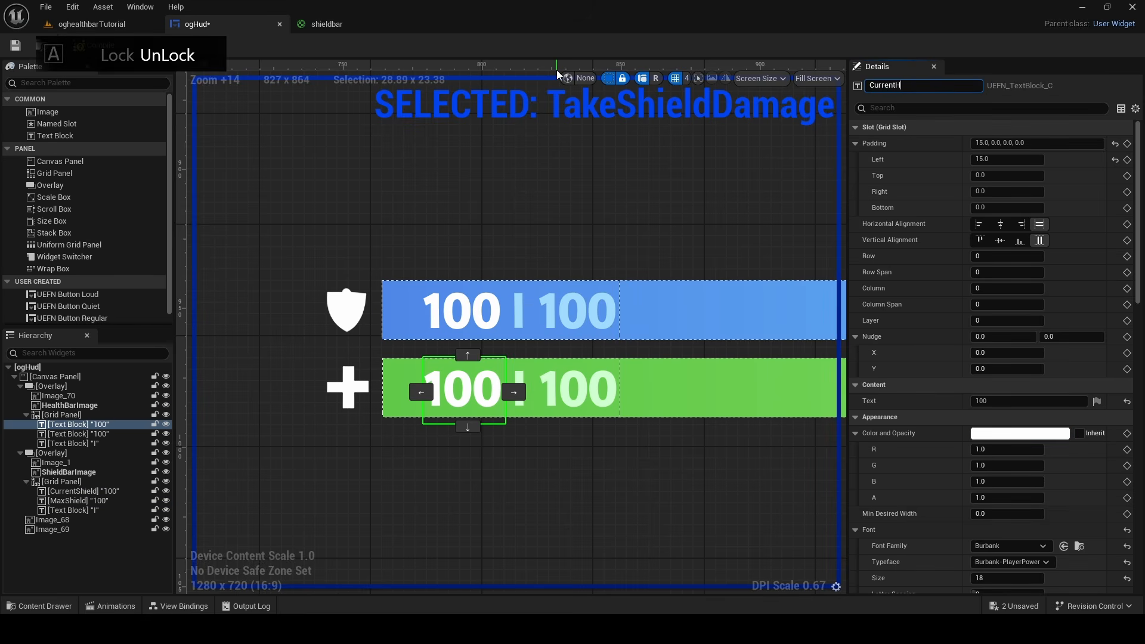
Rename the light green maximum-value text block on the health bar to MaxHealth
left_click_drag(960, 87, 669, 111)
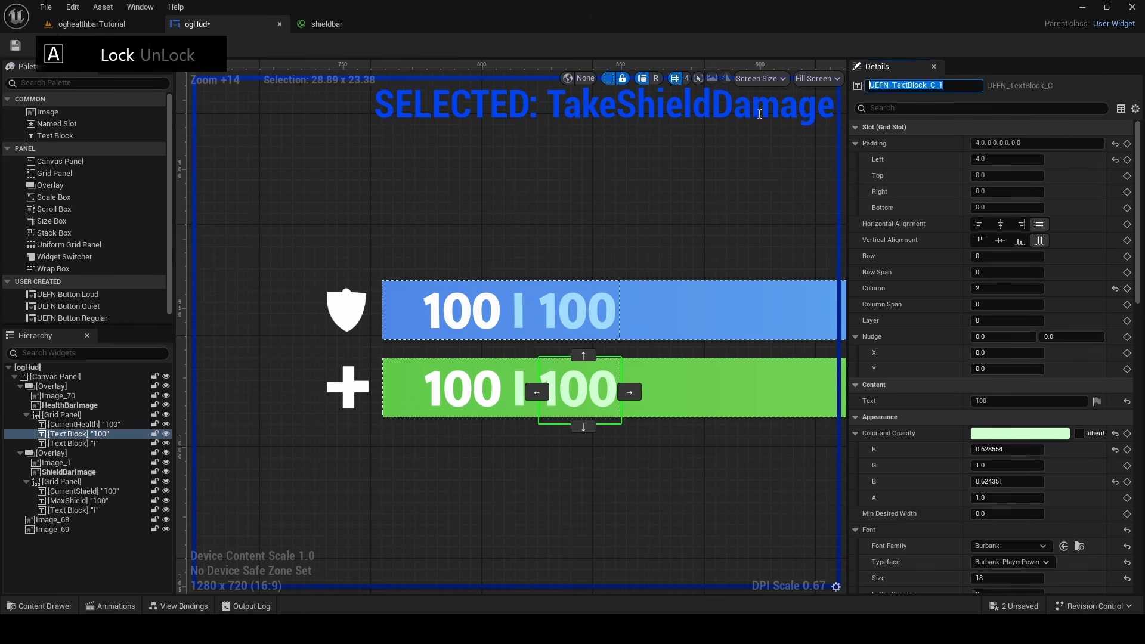
key("BackSpace")
type("MaxH")
key("Caps_Lock")
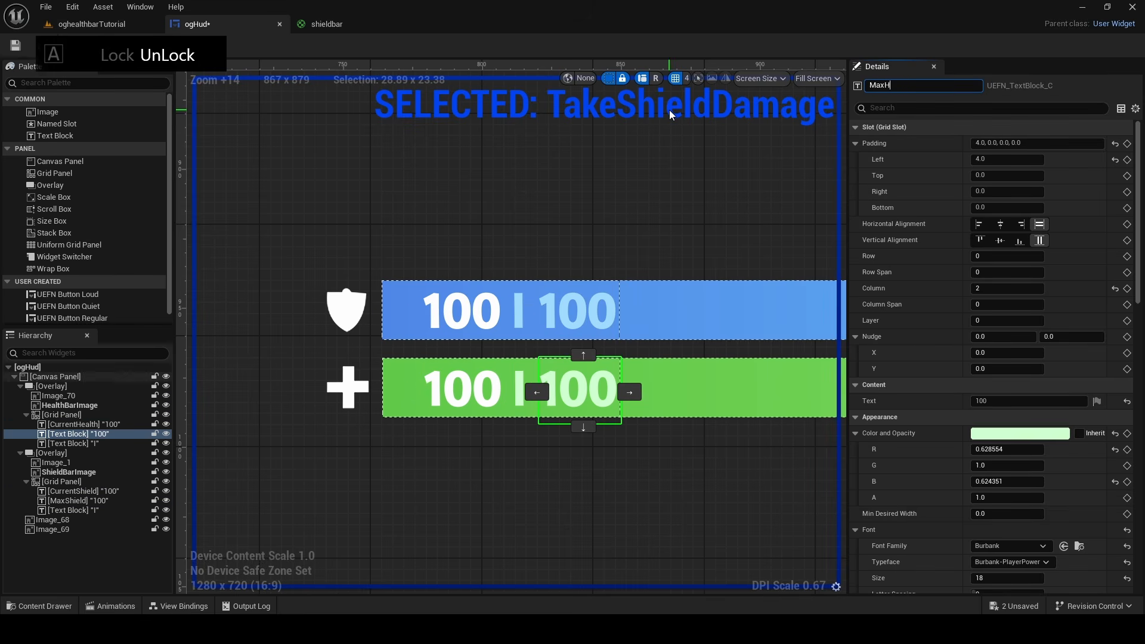
Add a view binding for the CurrentShield widget that targets its Text property
left_click(83, 491)
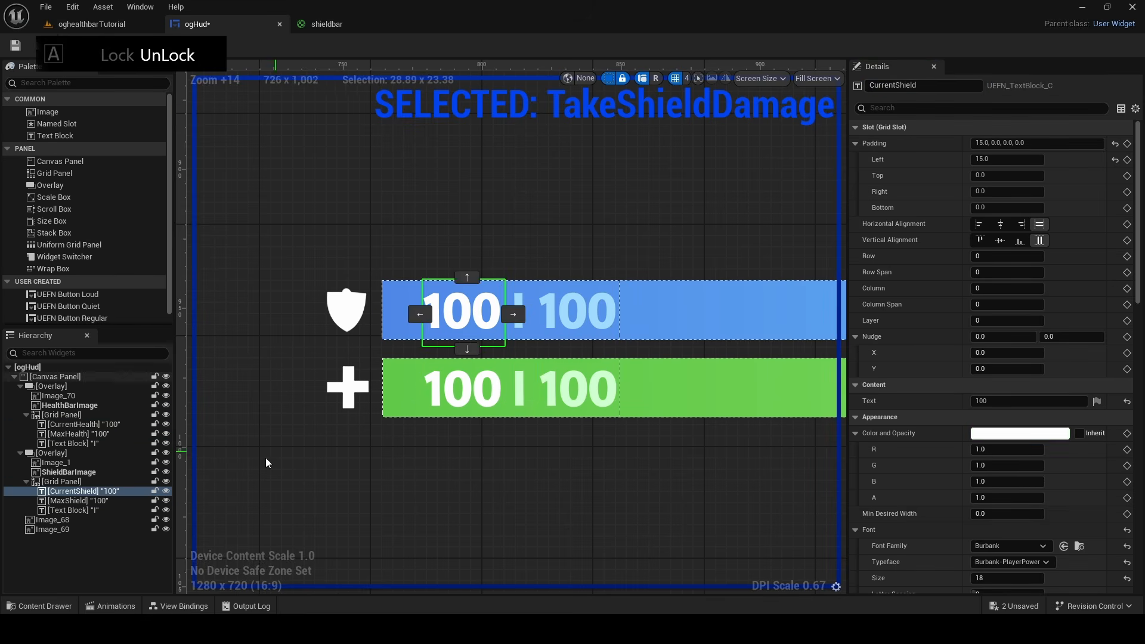
left_click(183, 606)
left_click(84, 312)
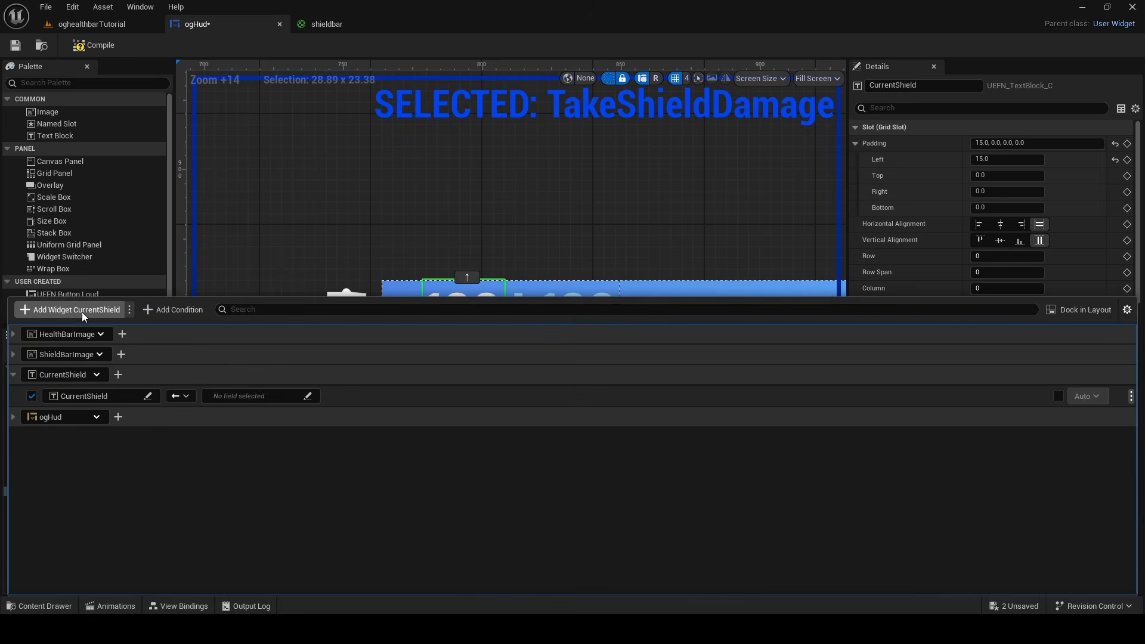
left_click_drag(199, 292, 199, 393)
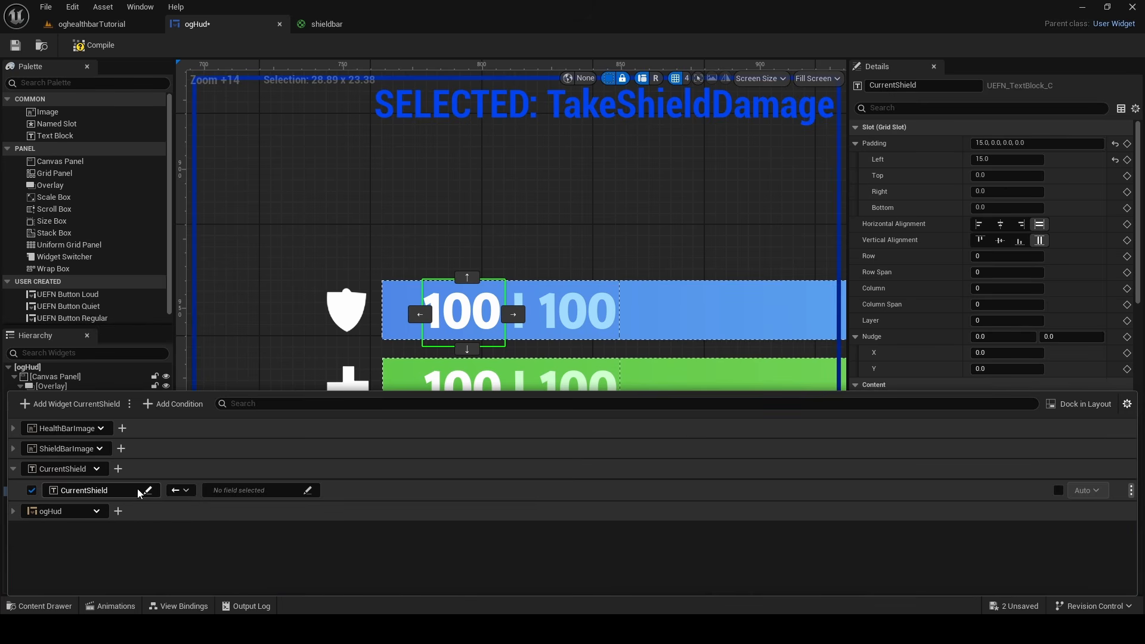
left_click(139, 493)
left_click(197, 389)
left_click(167, 476)
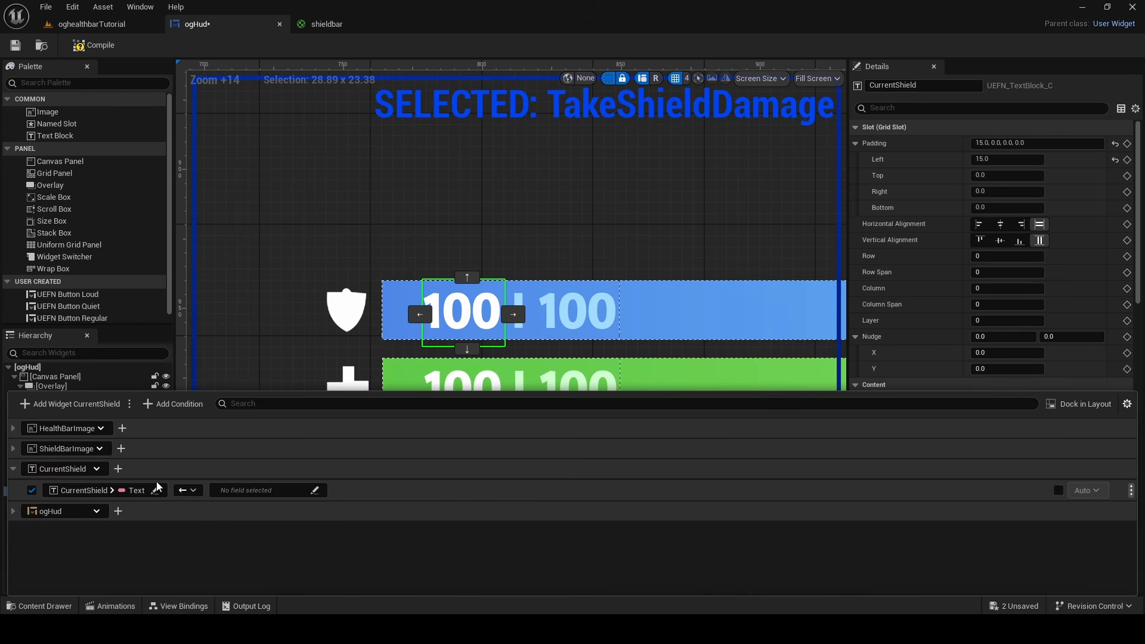
Set the source of the CurrentShield text binding to the To Text (Integer) conversion function
left_click(227, 490)
left_click(256, 413)
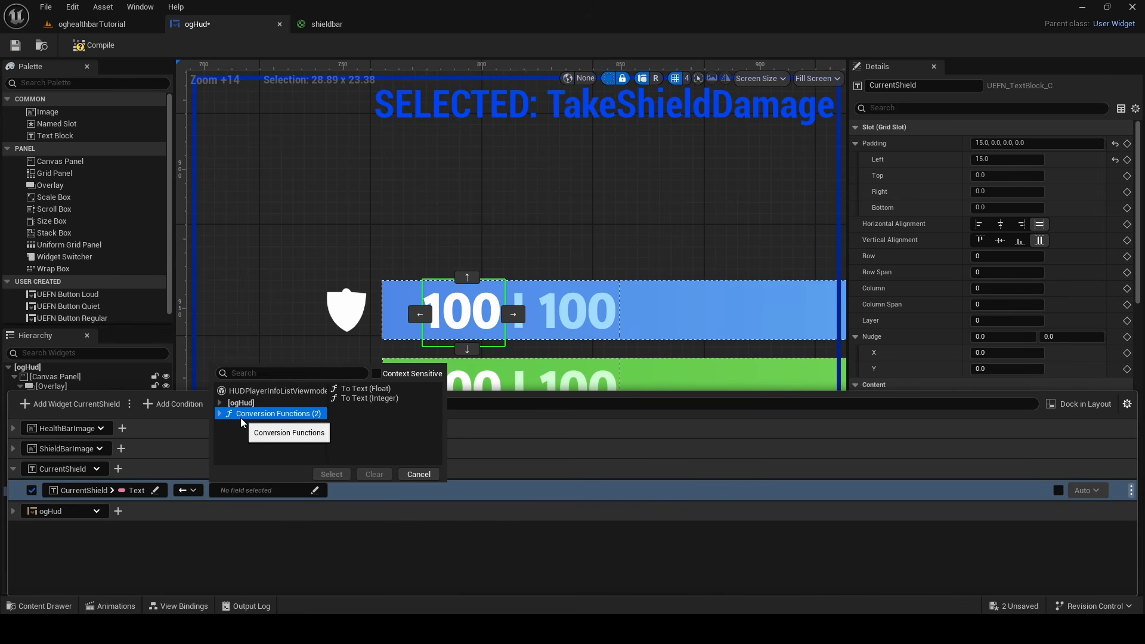
left_click(359, 398)
left_click(340, 474)
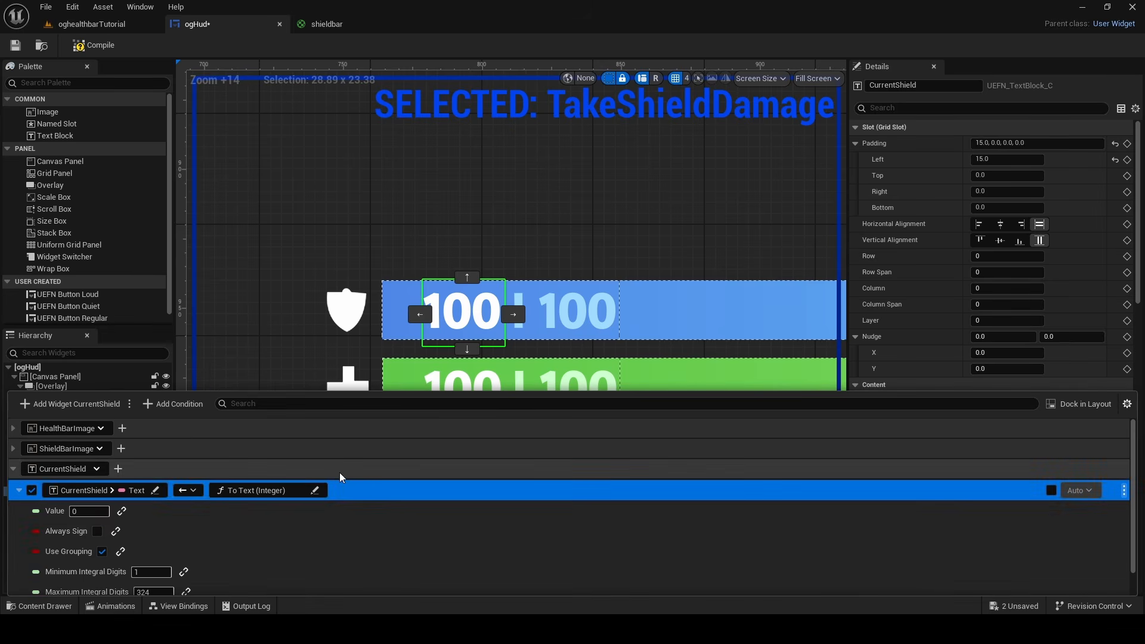
Bind the CurrentShield conversion's Value to Controlling Player Info > Shield of HUDPlayerInfoListViewmodel
left_click(122, 511)
left_click(123, 511)
left_click(135, 412)
left_click(250, 427)
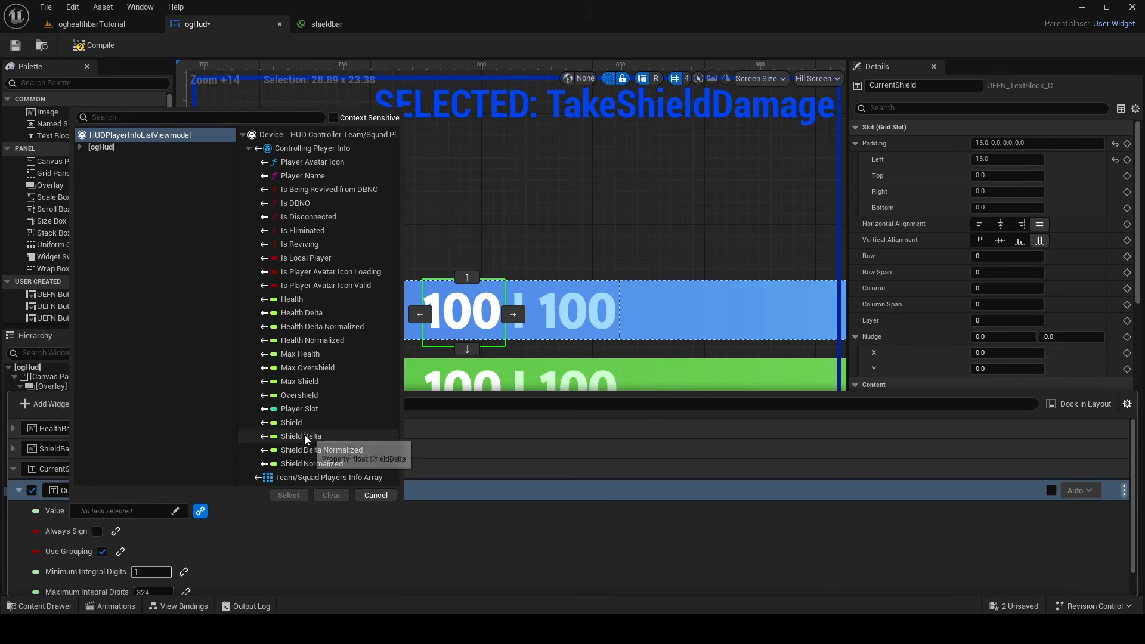
left_click(303, 423)
left_click(288, 494)
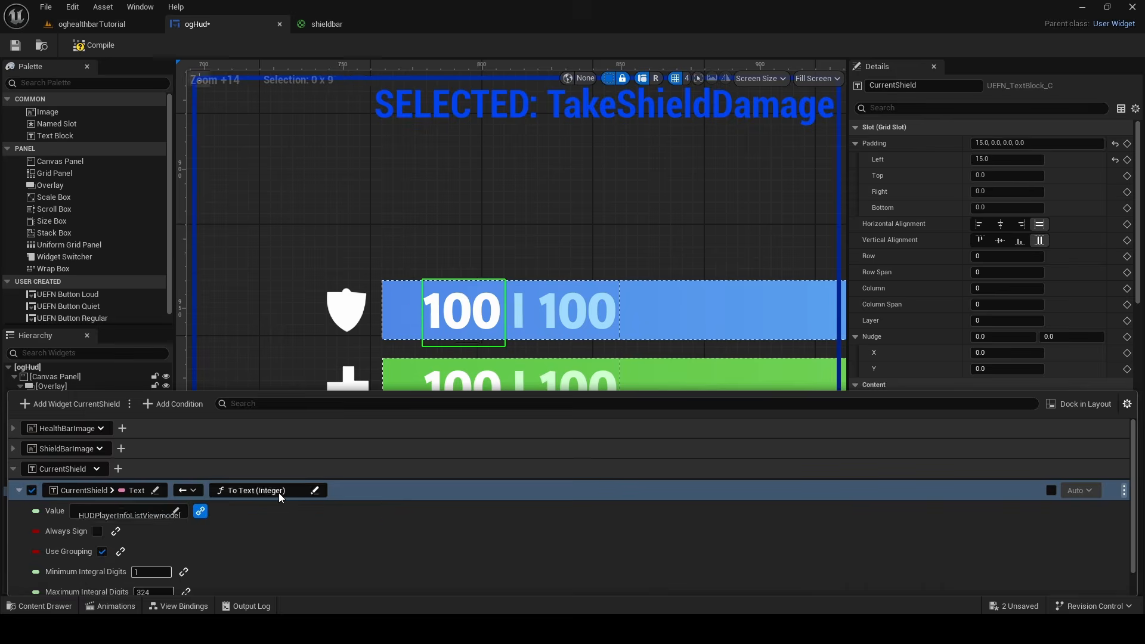
Add a view binding for MaxShield's Text property that uses the To Text (Integer) conversion function
left_click(551, 309)
left_click(200, 604)
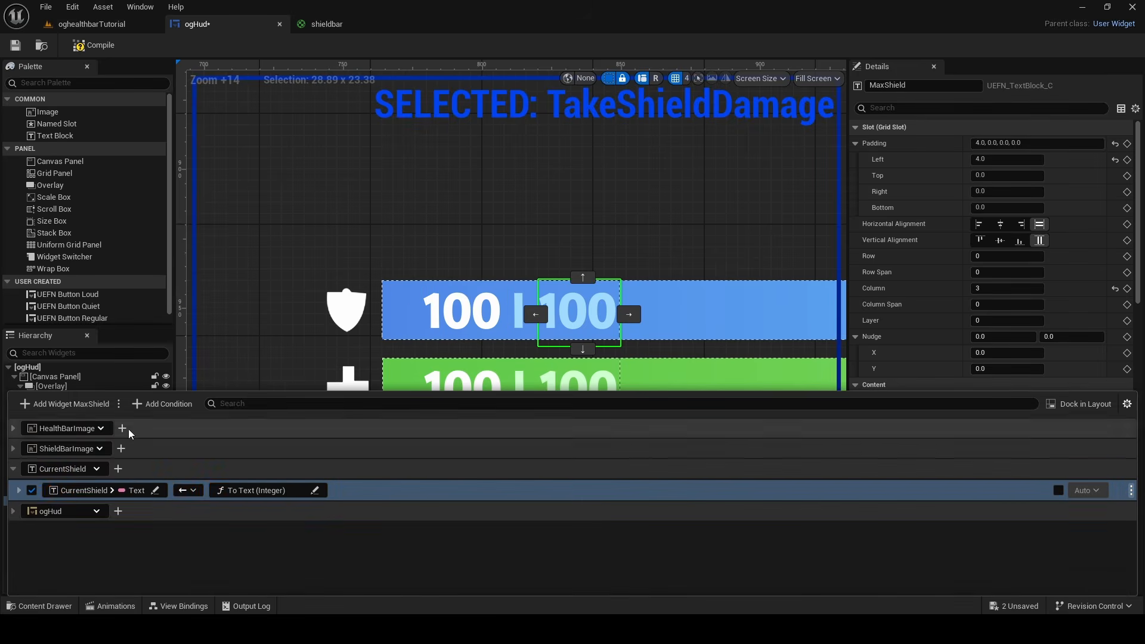
left_click(81, 404)
left_click(242, 441)
left_click(265, 456)
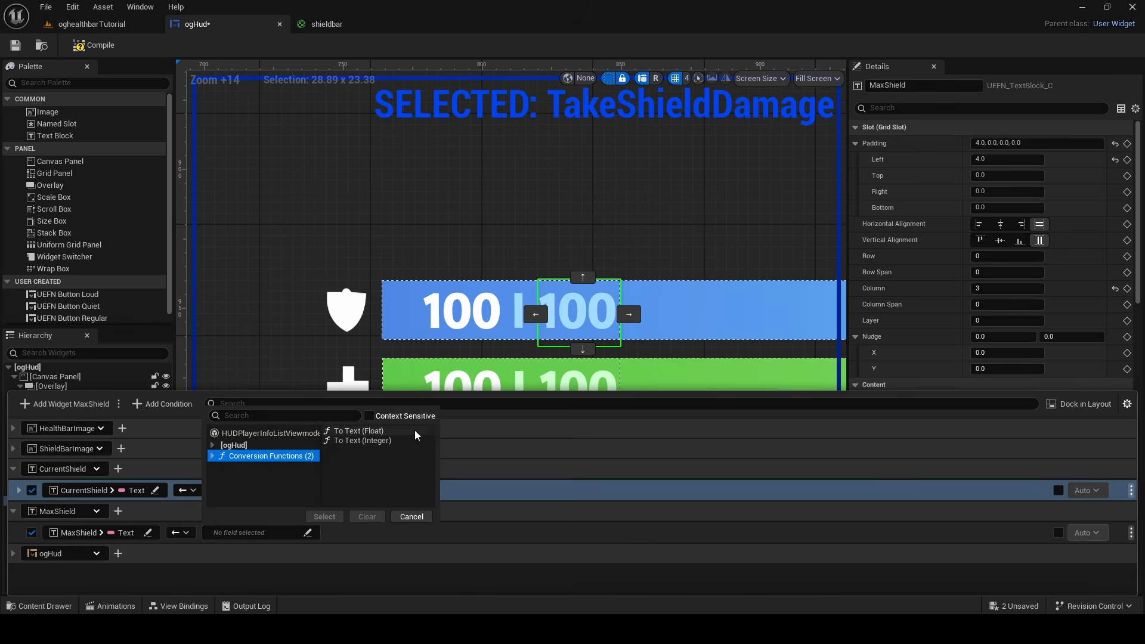
left_click(363, 440)
left_click(324, 516)
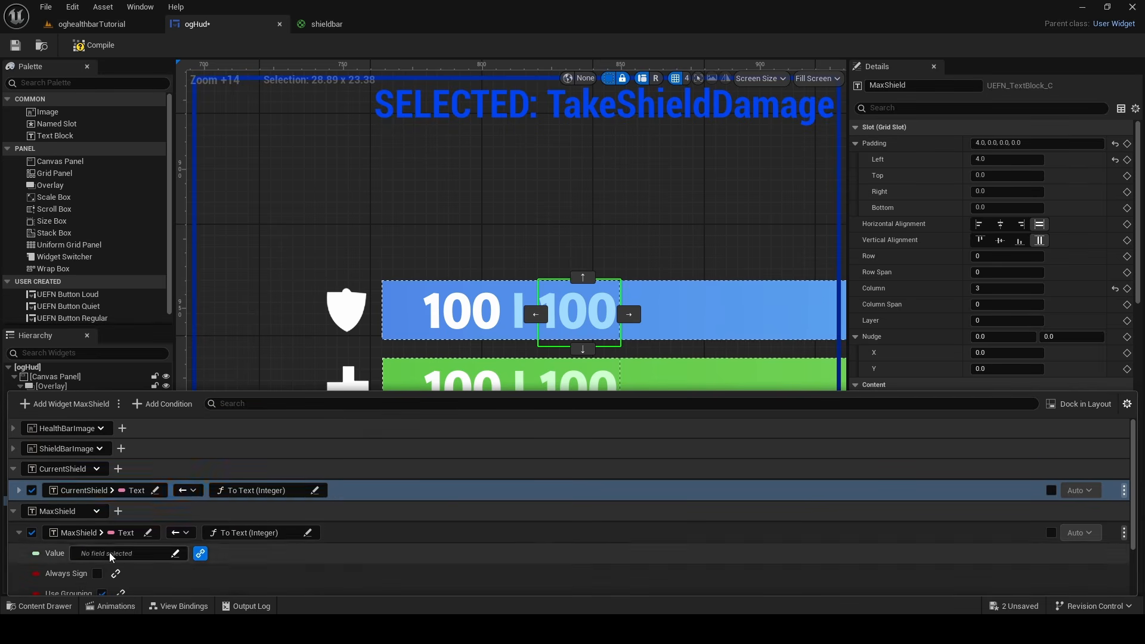
Bind the MaxShield conversion's Value to Controlling Player Info > Max Shield of HUDPlayerInfoListViewmodel
left_click(110, 553)
left_click(249, 467)
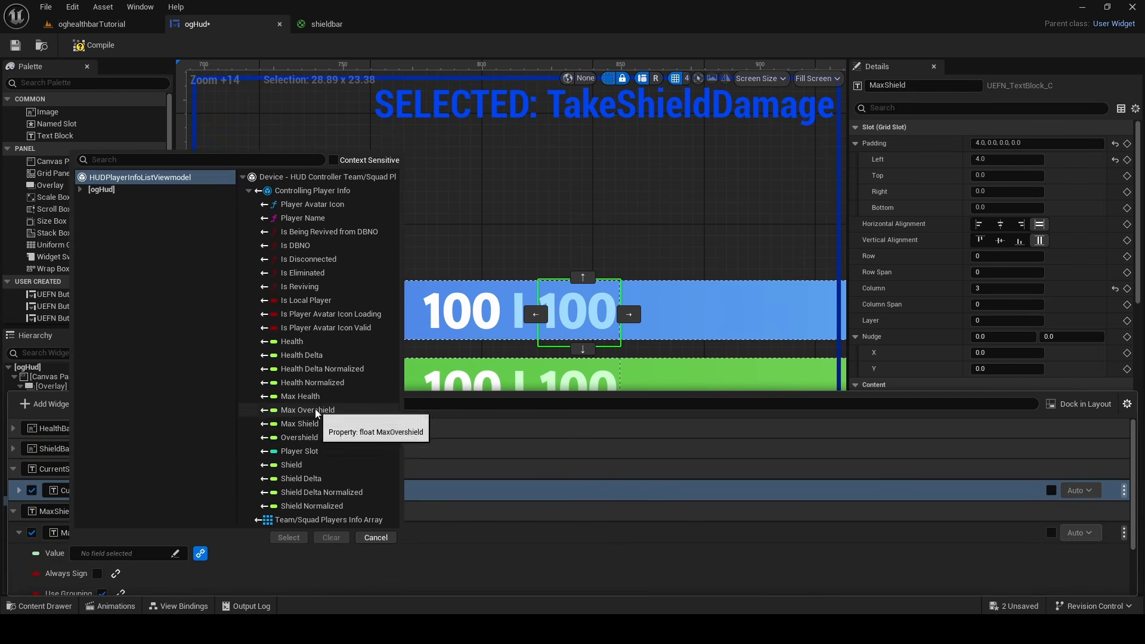
left_click(299, 424)
left_click(288, 537)
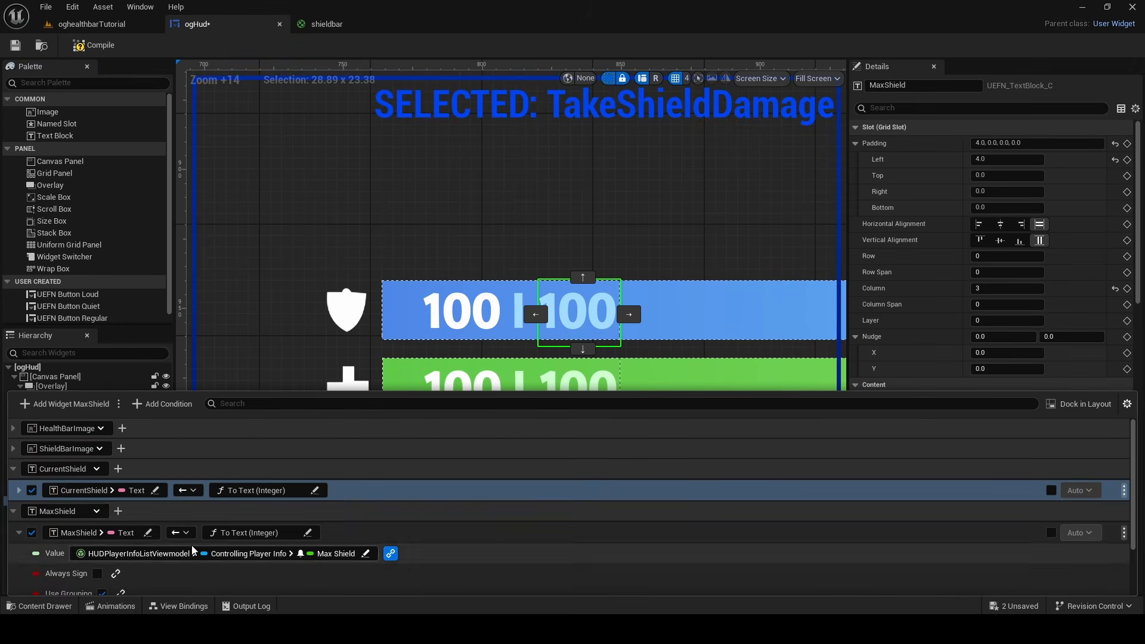
left_click(19, 533)
Add a view binding for CurrentHealth's Text property that uses the To Text (Integer) conversion function
left_click(450, 381)
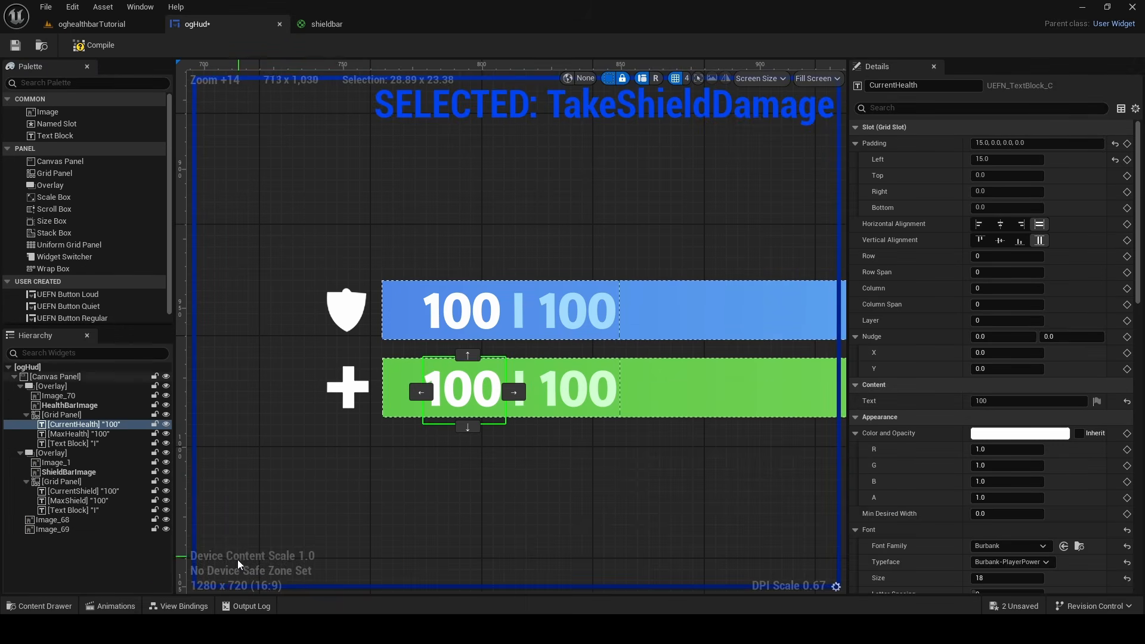
left_click(200, 602)
left_click(105, 406)
left_click(204, 452)
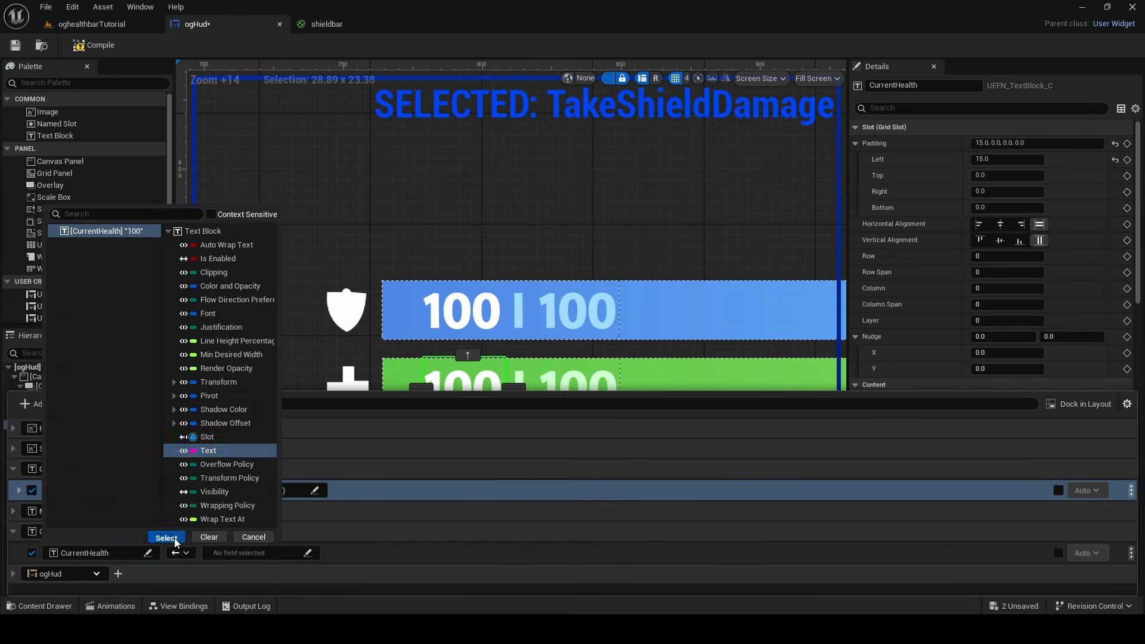
left_click(170, 537)
left_click(252, 552)
left_click(370, 460)
left_click(332, 537)
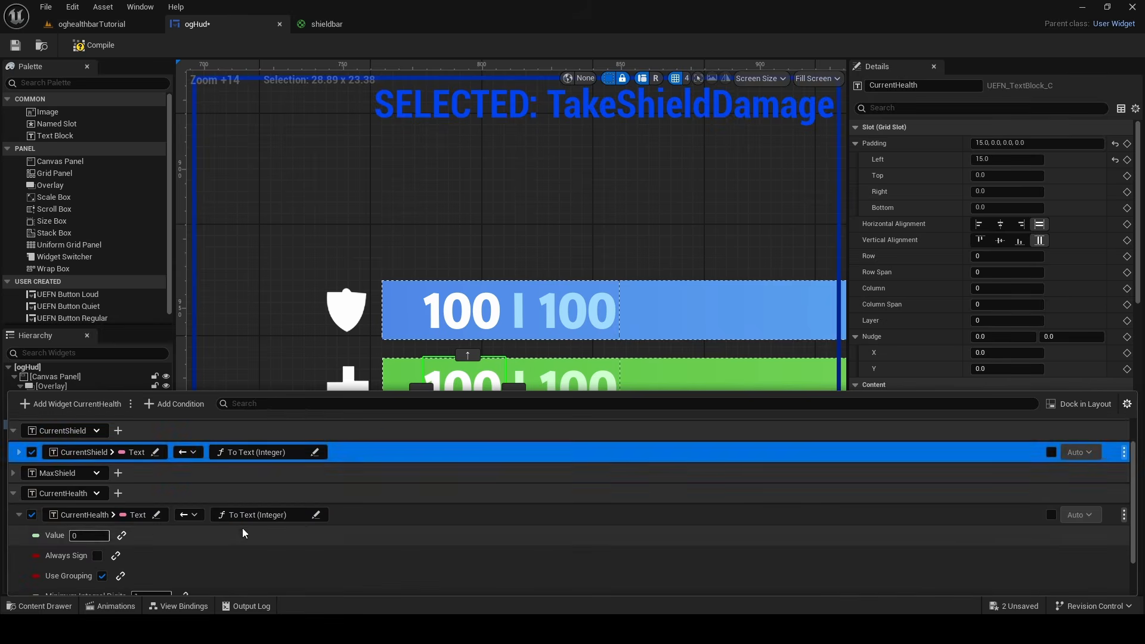
Bind the CurrentHealth conversion's Value to Controlling Player Info > Health of HUDPlayerInfoListViewmodel
left_click(200, 535)
left_click(128, 436)
left_click(122, 449)
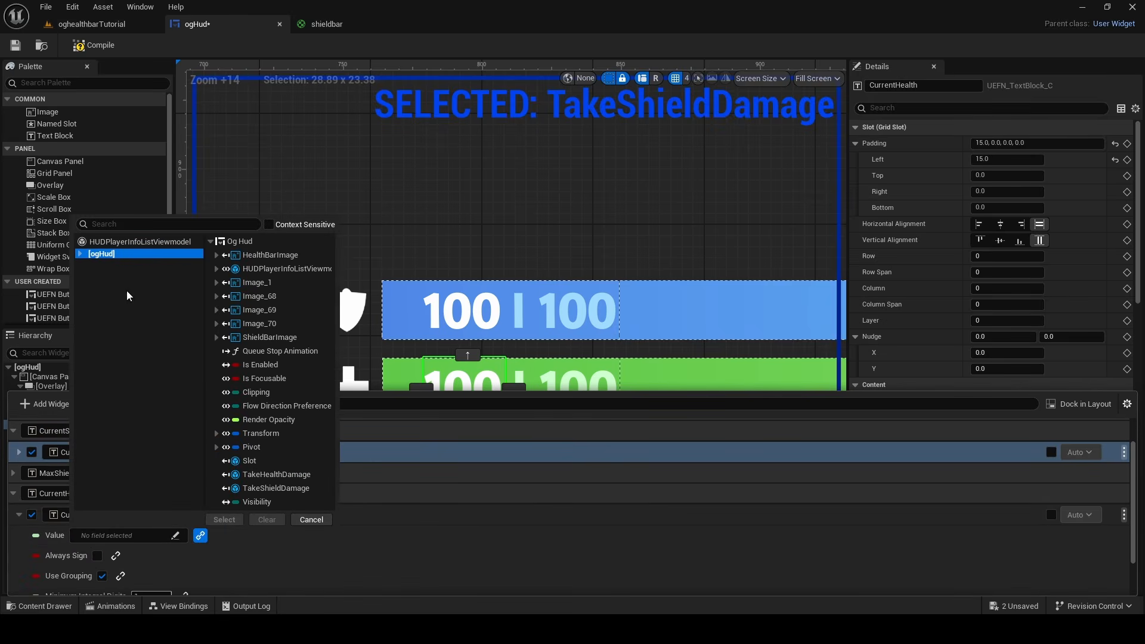
left_click(107, 242)
left_click(251, 450)
left_click(286, 322)
left_click(290, 519)
left_click(19, 514)
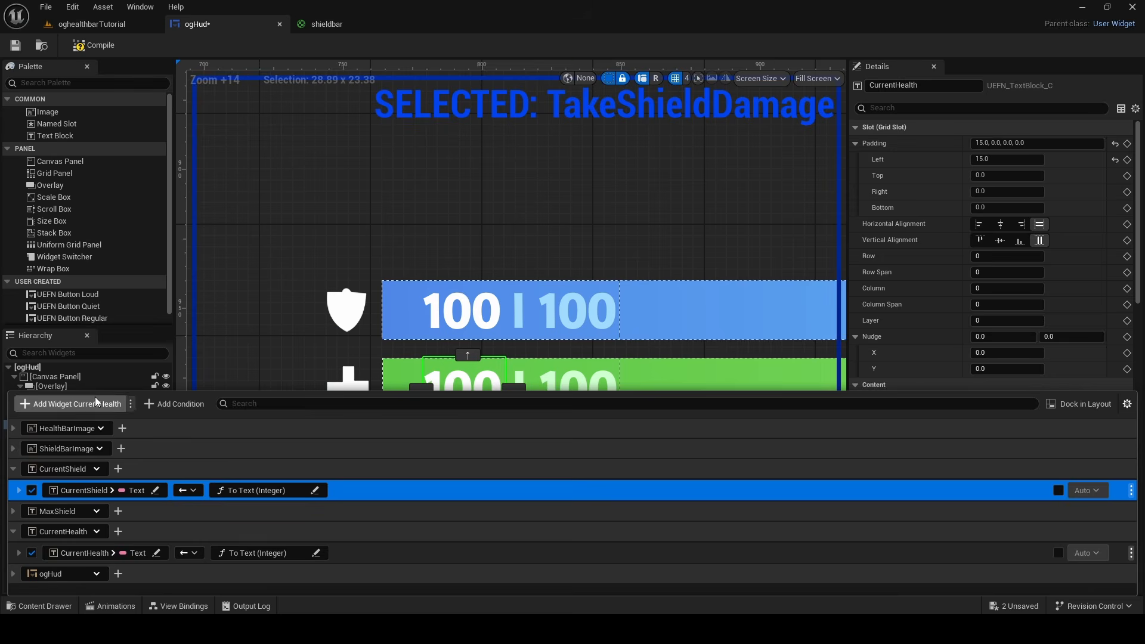
Add a view binding for MaxHealth's Text property that uses the To Text (Integer) conversion function
left_click(578, 379)
left_click(179, 606)
left_click(66, 404)
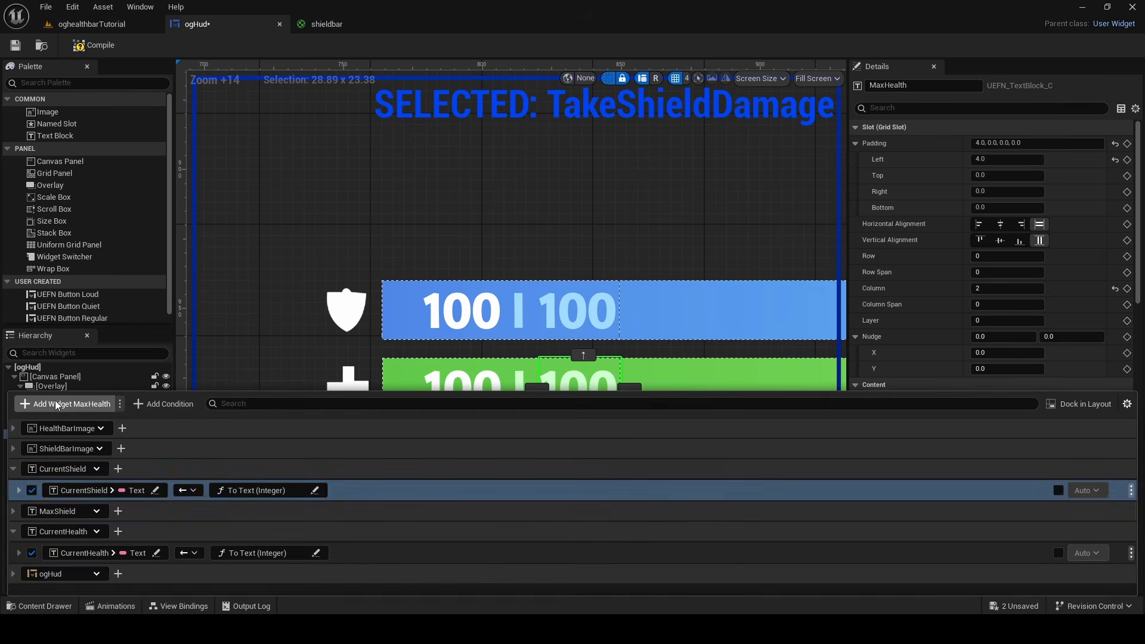
scroll(77, 537, "down", 2)
left_click(89, 564)
left_click(206, 463)
left_click(167, 547)
left_click(258, 565)
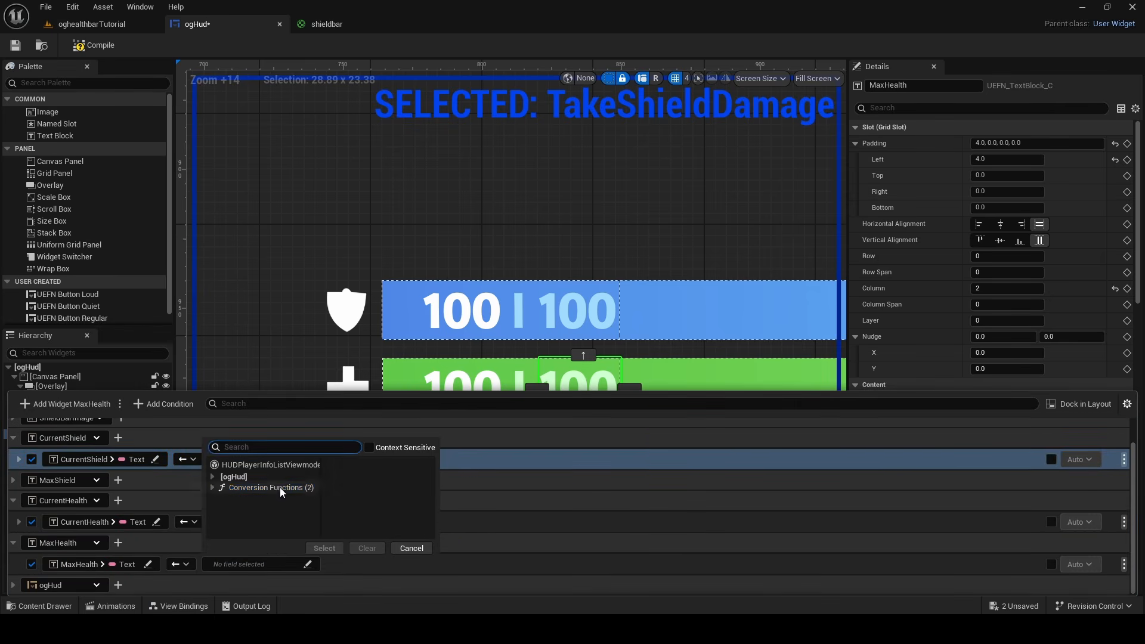
left_click(361, 471)
left_click(325, 548)
Bind the MaxHealth conversion's Value to Controlling Player Info > Max Health of HUDPlayerInfoListViewmodel
left_click(119, 528)
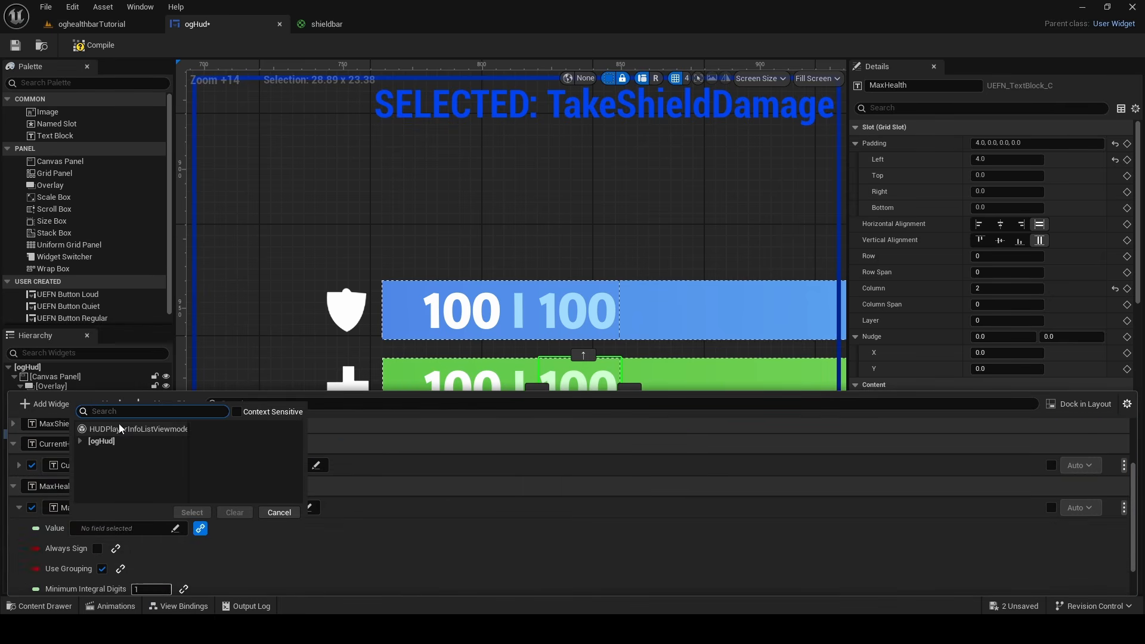
left_click(120, 431)
left_click(250, 443)
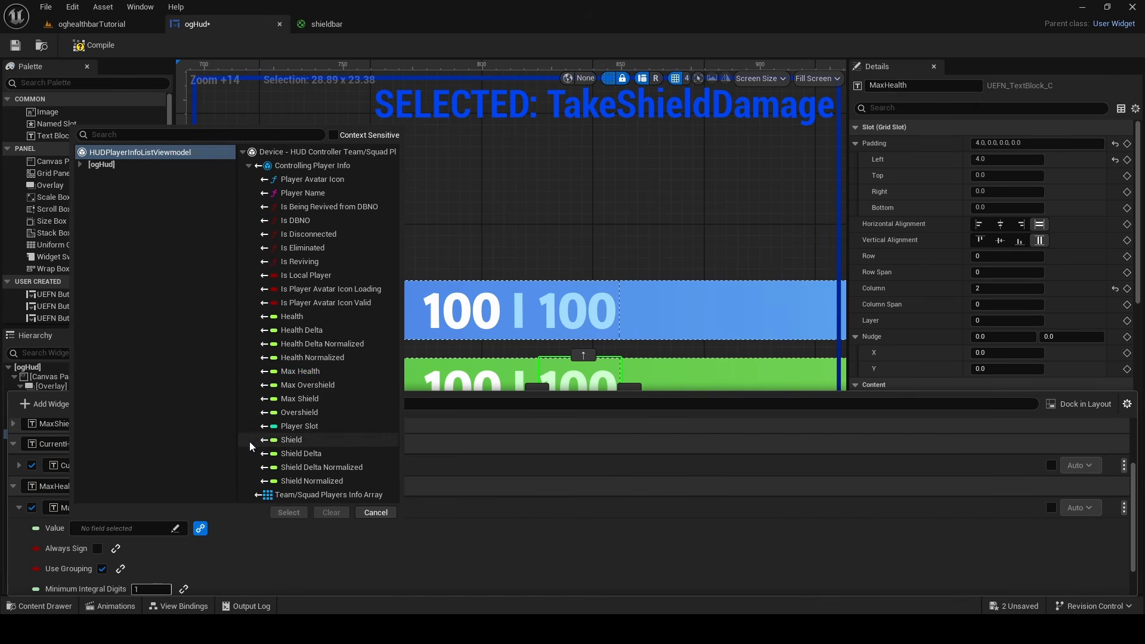
left_click(322, 373)
left_click(297, 512)
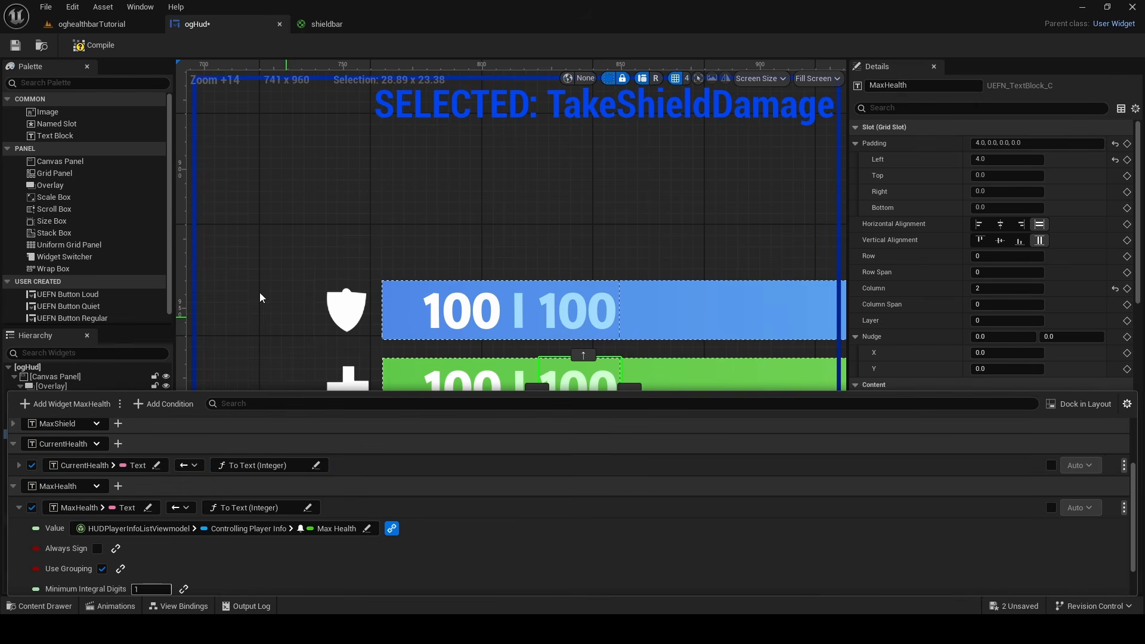
Test the health text layout by trying values such as 50 and 15 in the CurrentHealth text, ending with 100
left_click(462, 391)
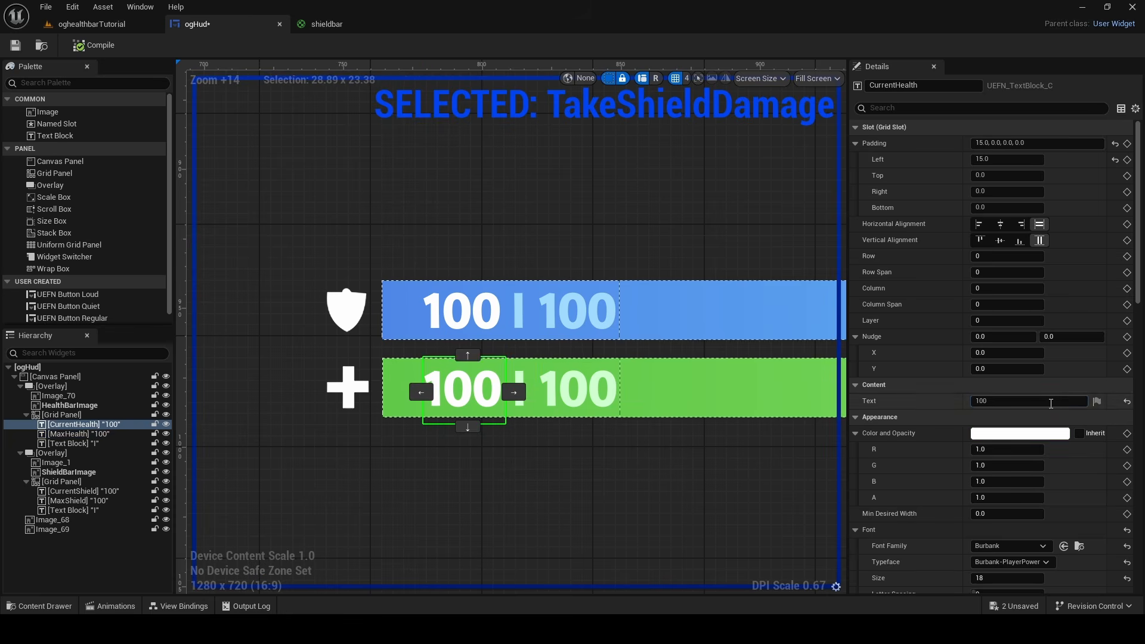
left_click_drag(1050, 402, 781, 401)
type("50")
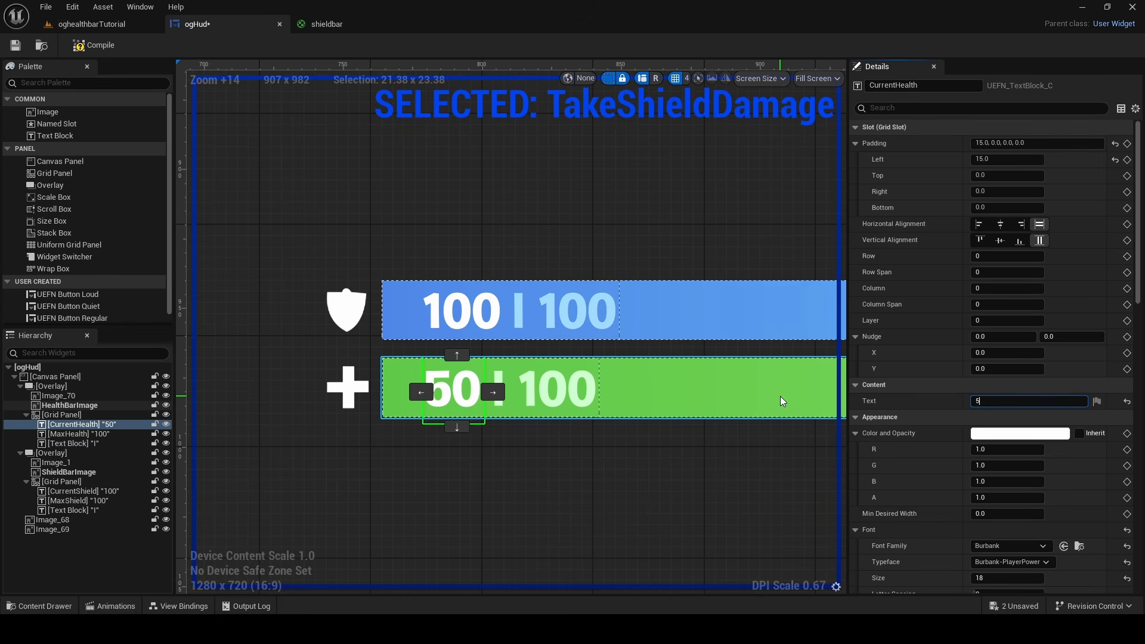
type("1")
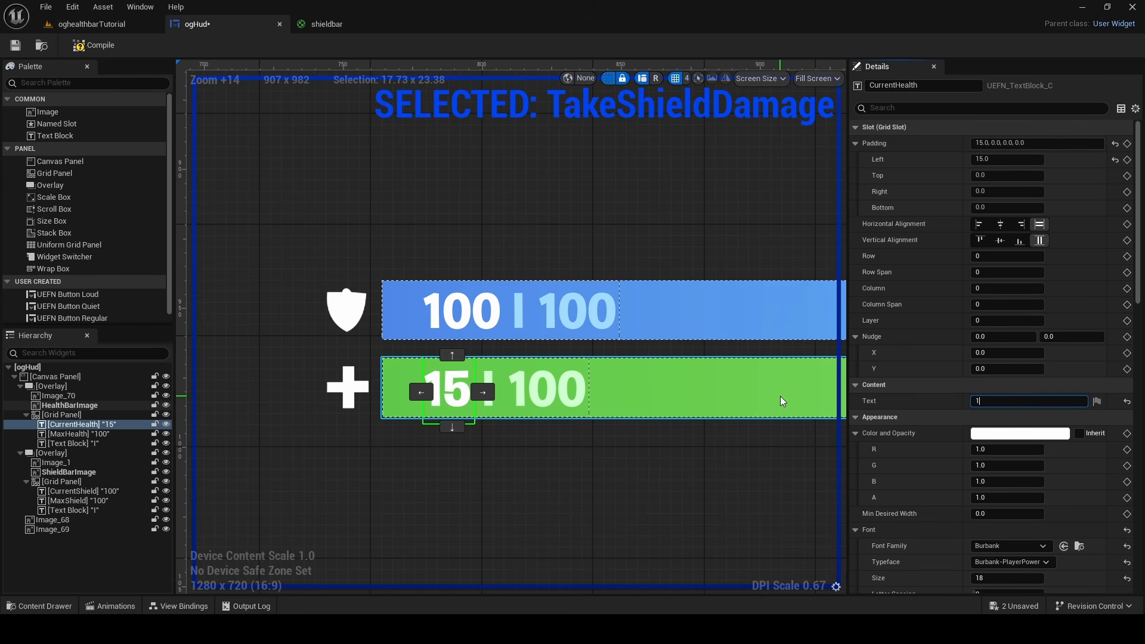
type("0205")
key("BackSpace")
type("00")
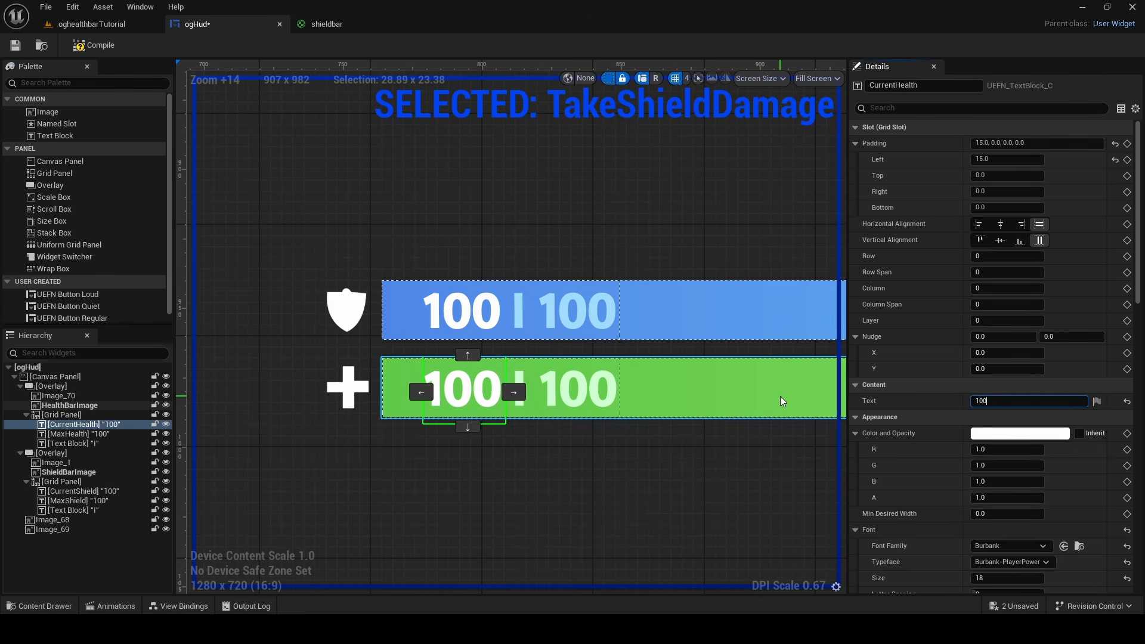
left_click(455, 457)
Set the Player Info Widget Override of the level's HUD Controller to ogHud
left_click(118, 25)
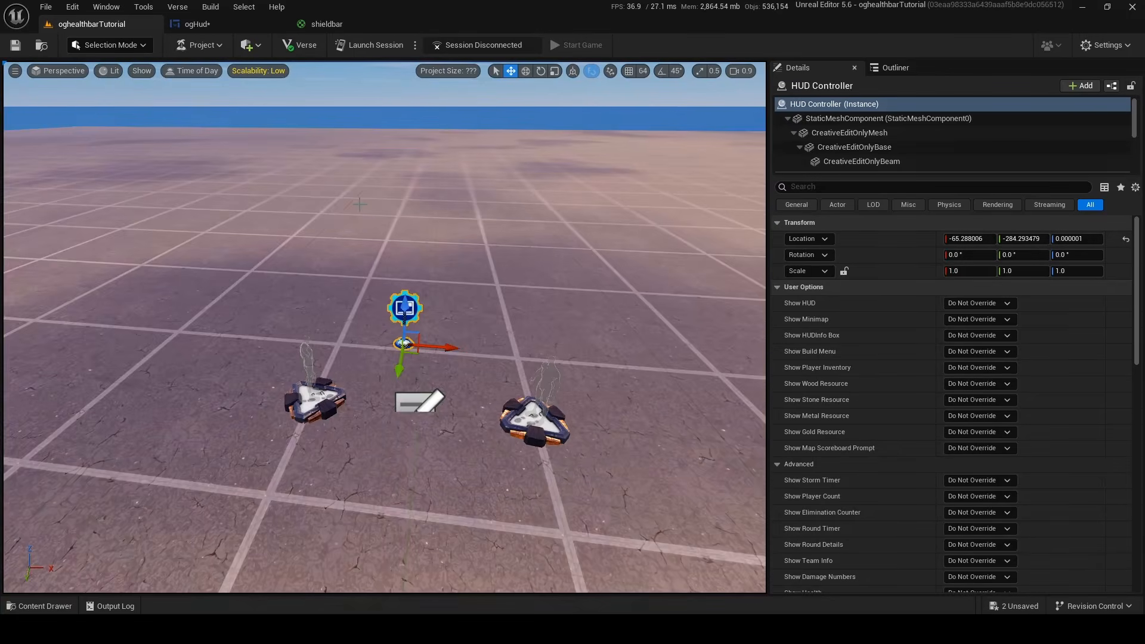
key("w")
right_click_drag(429, 298, 456, 251)
scroll(916, 328, "down", 15)
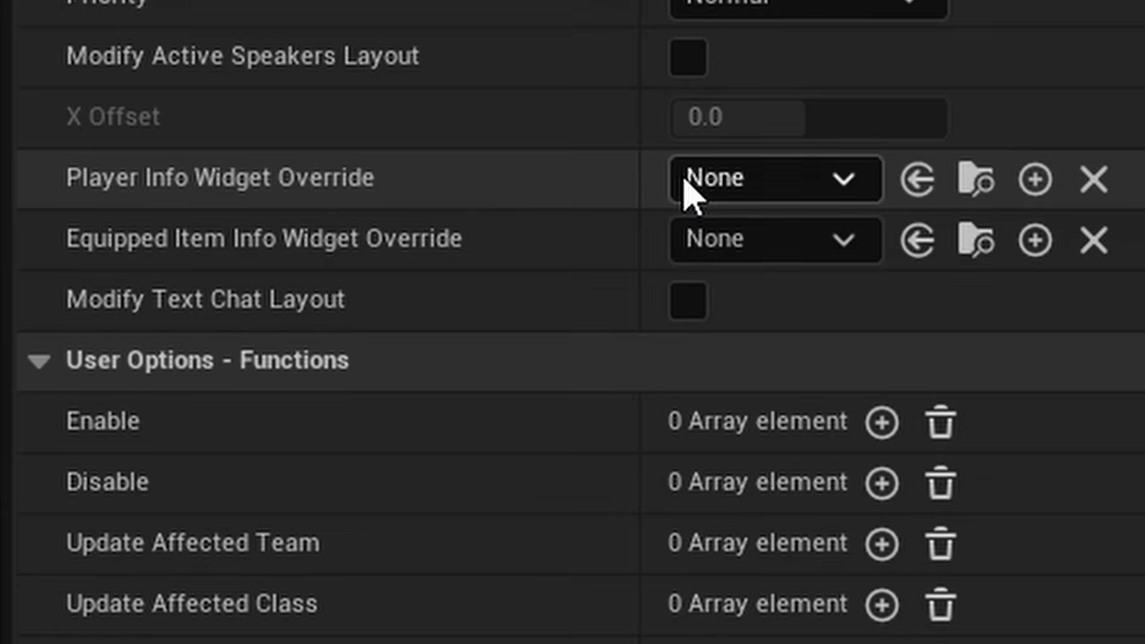
left_click(686, 181)
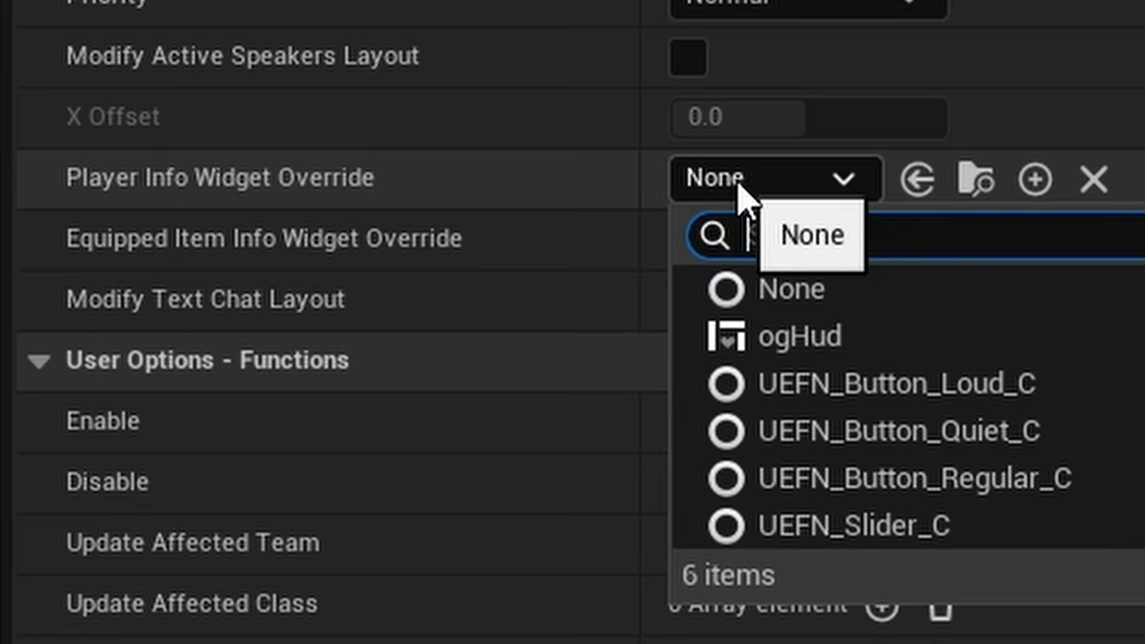
left_click(869, 350)
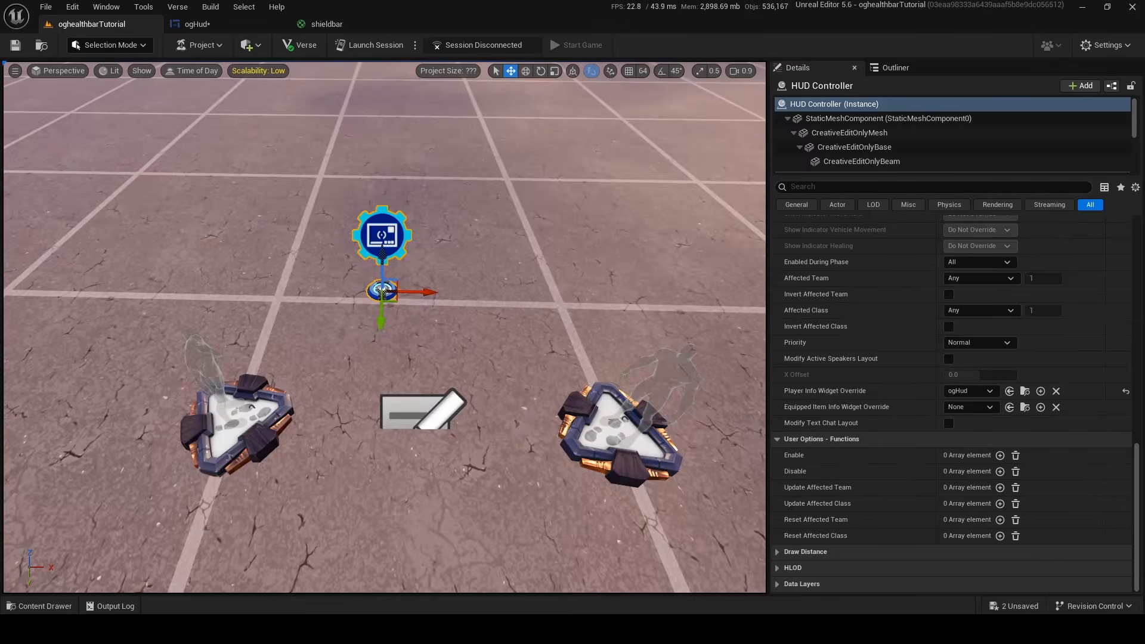
Find the Damage Volume device in the Fortnite content folder and place it in the level
left_click(62, 601)
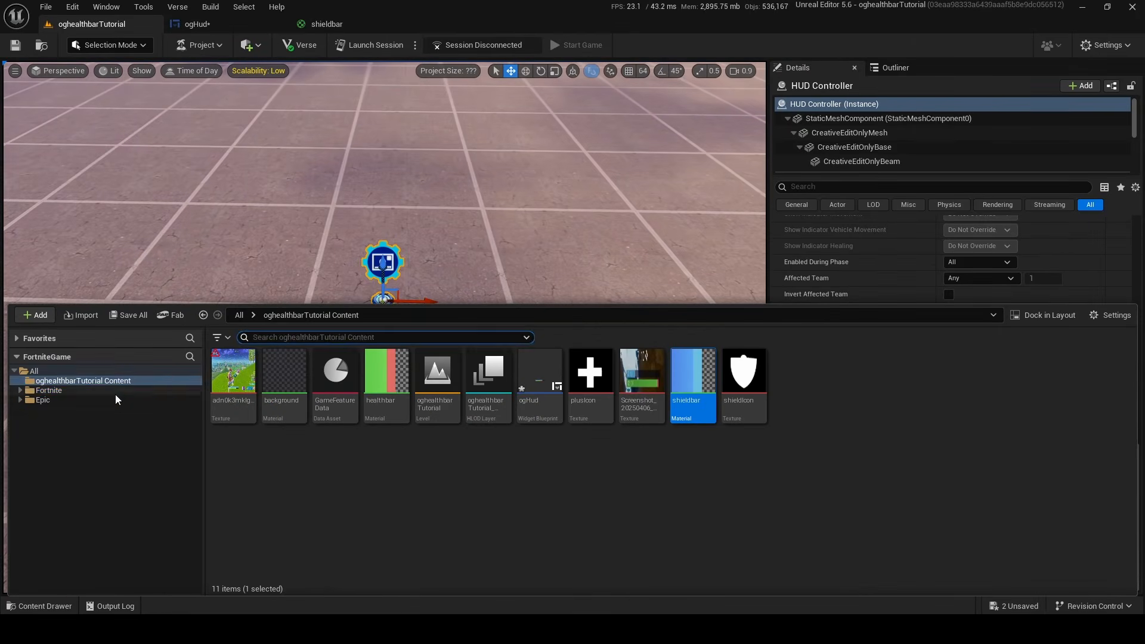
left_click(116, 390)
left_click(131, 380)
left_click(132, 390)
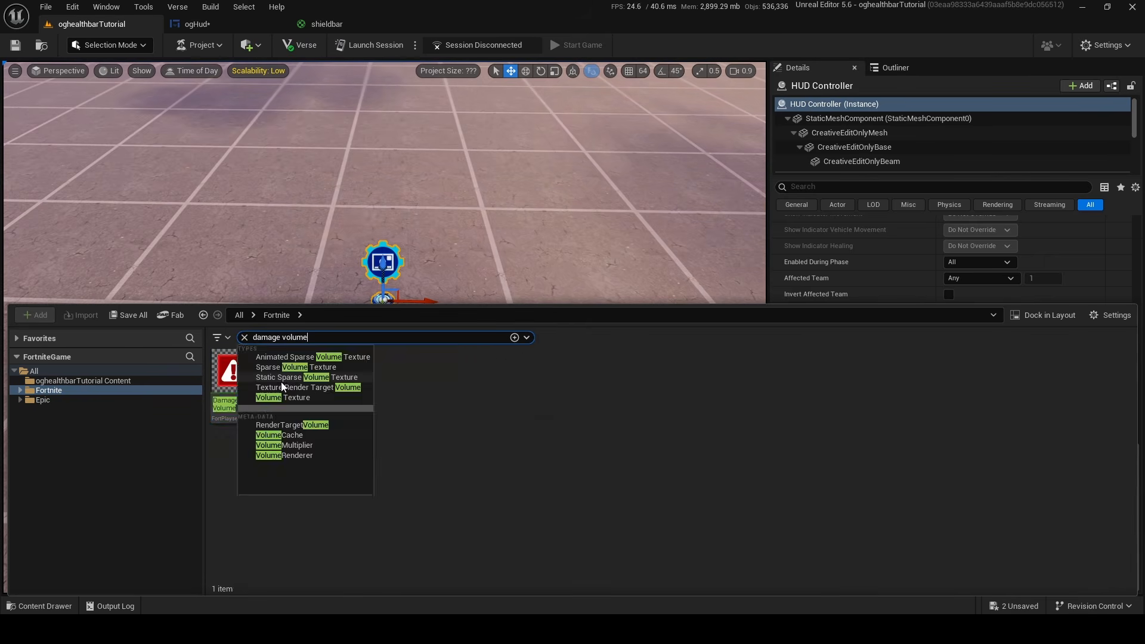
left_click_drag(230, 358, 240, 247)
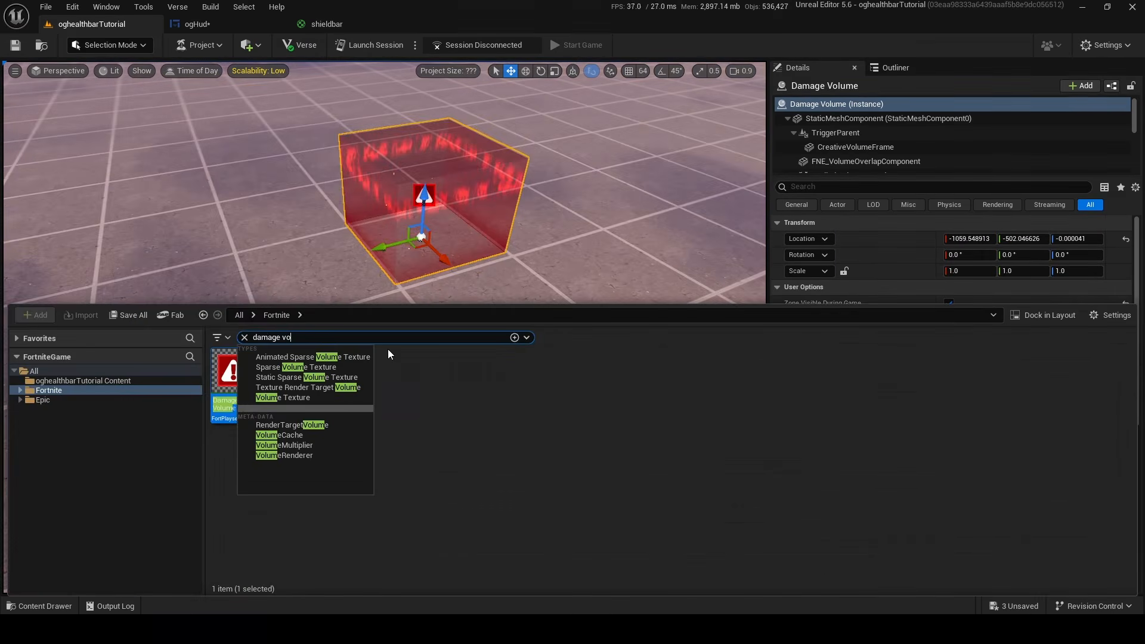
Place an Item Spawner near the damage volume and set its Pickup to Spawn to a bandage
type("m spa")
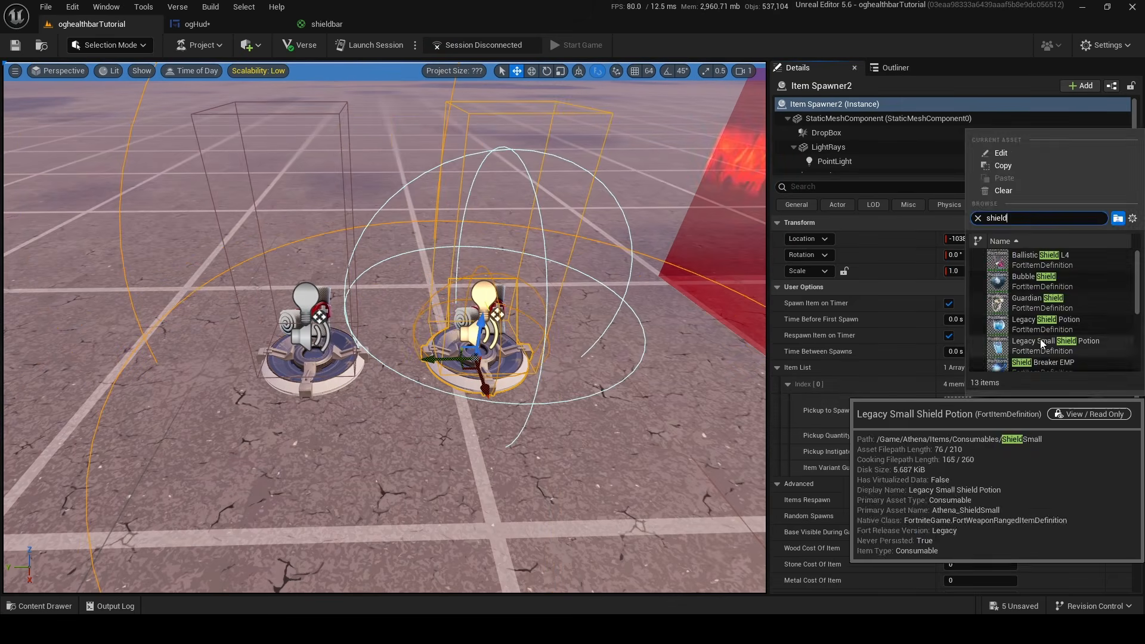
left_click(972, 382)
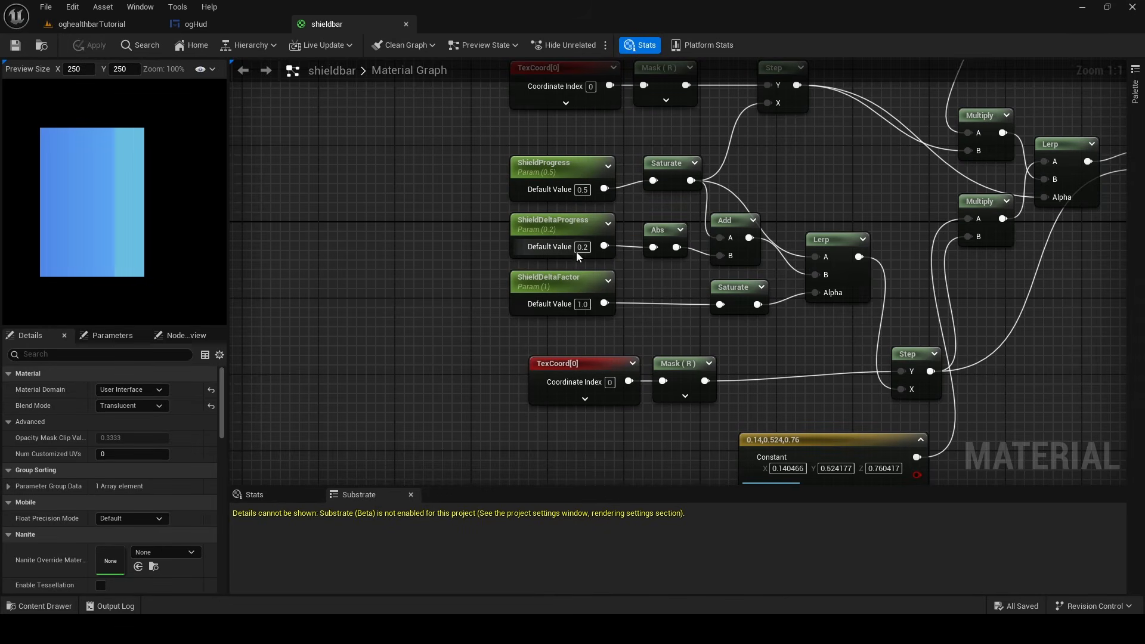
Set the shieldbar material's defaults to ShieldDeltaFactor 0, ShieldDeltaProgress 0 and ShieldProgress 1, and apply the changes
type("0")
key("Return")
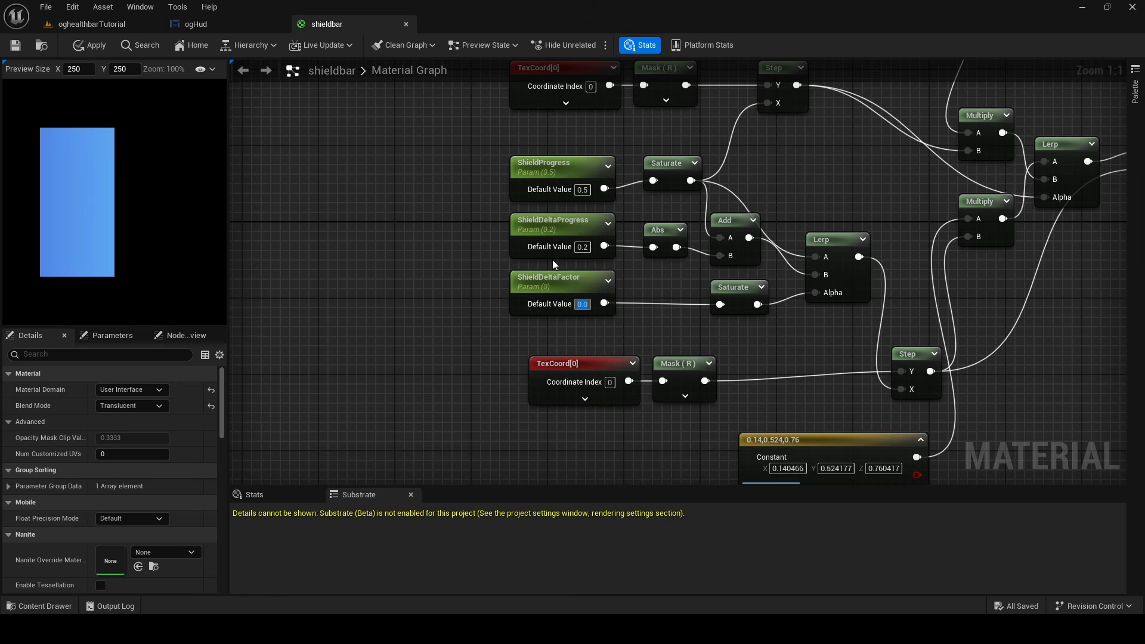
left_click(582, 247)
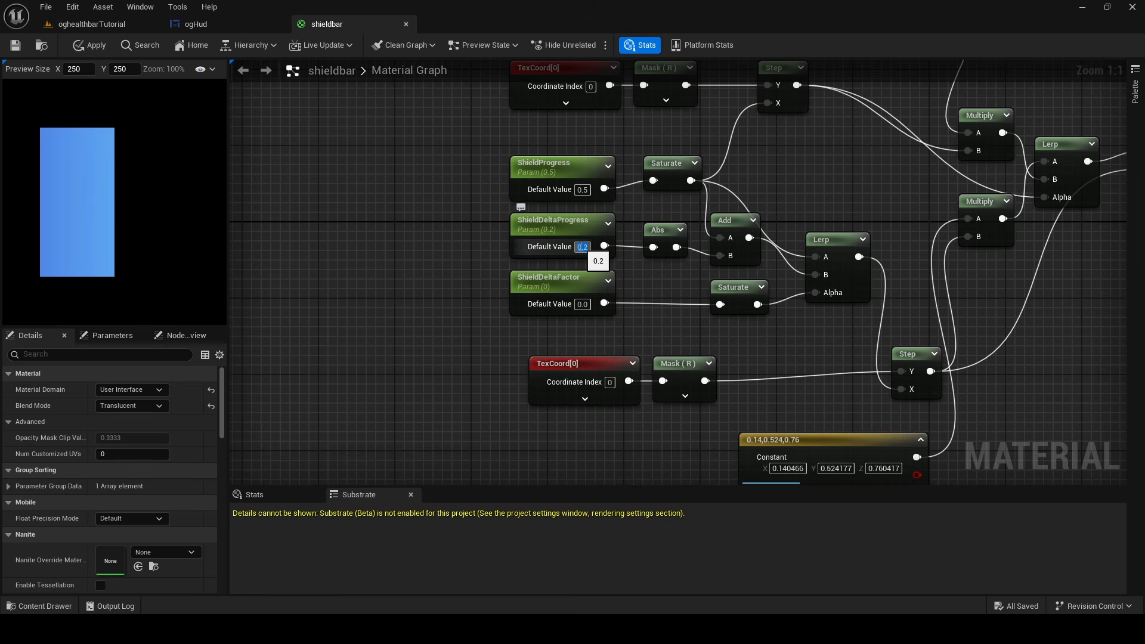
left_click(588, 190)
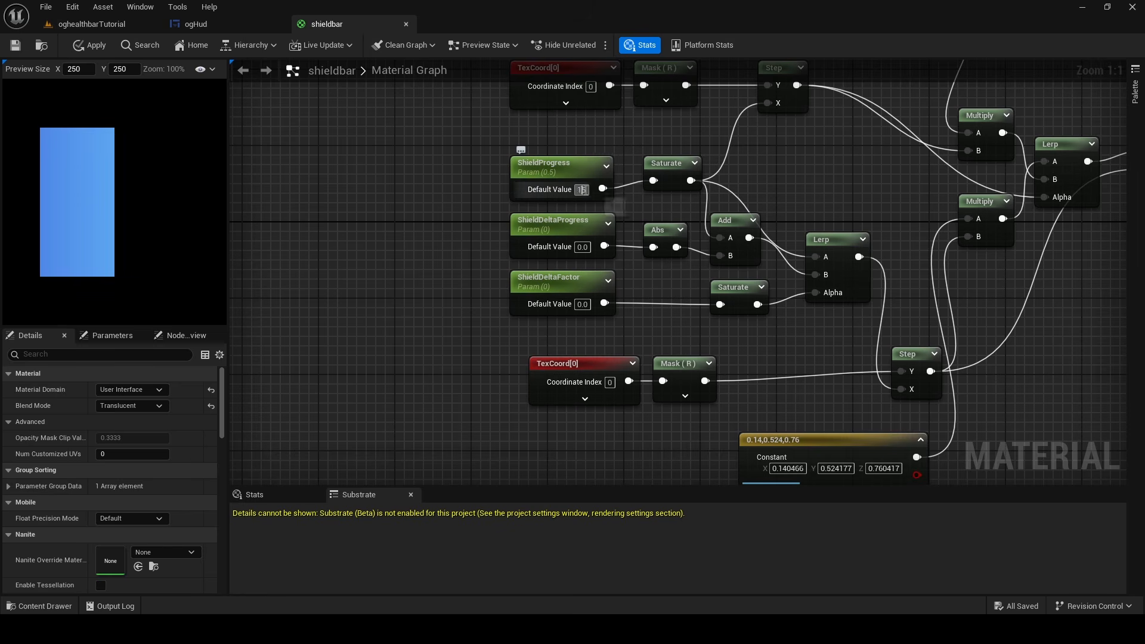
type("1")
key("Return")
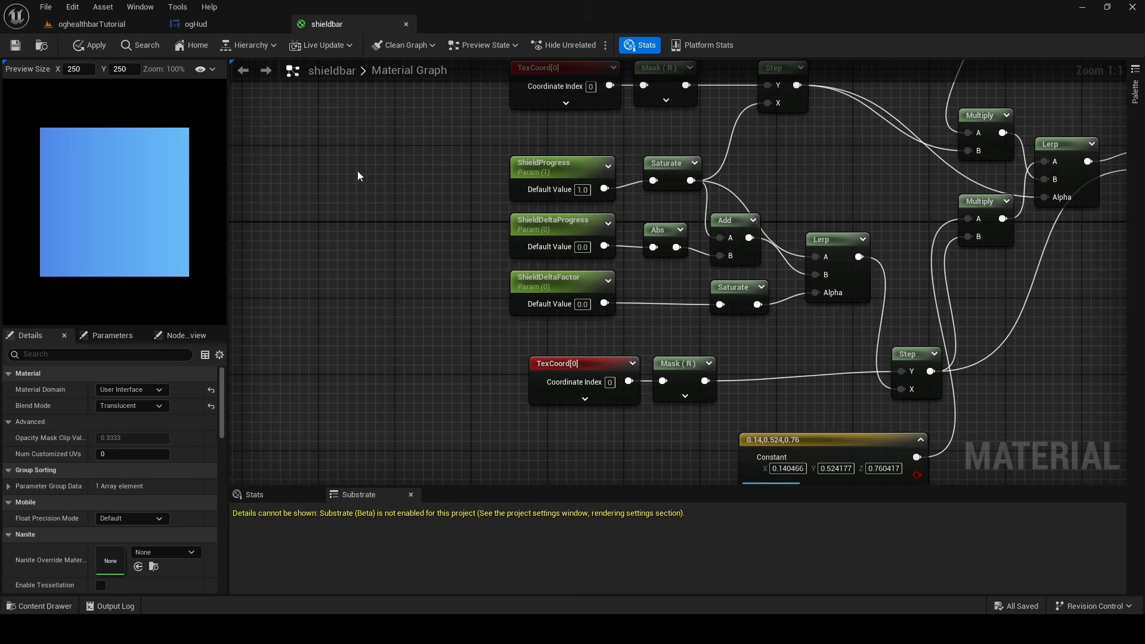
left_click(92, 48)
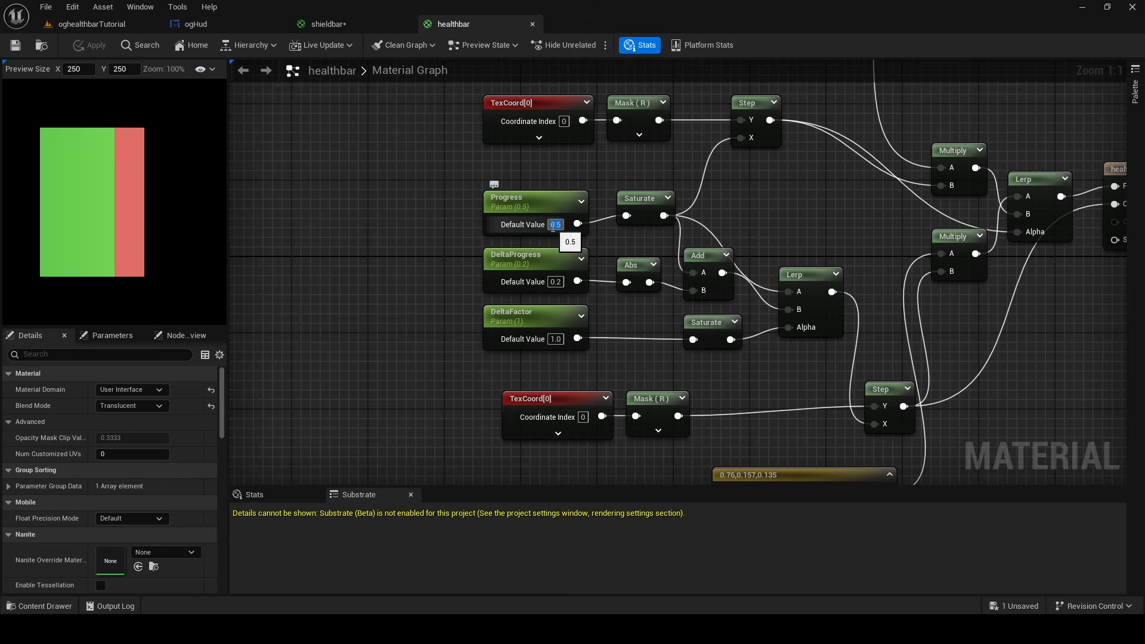
Set the default value of the healthbar material's Progress parameter to 1
type("1")
key("Return")
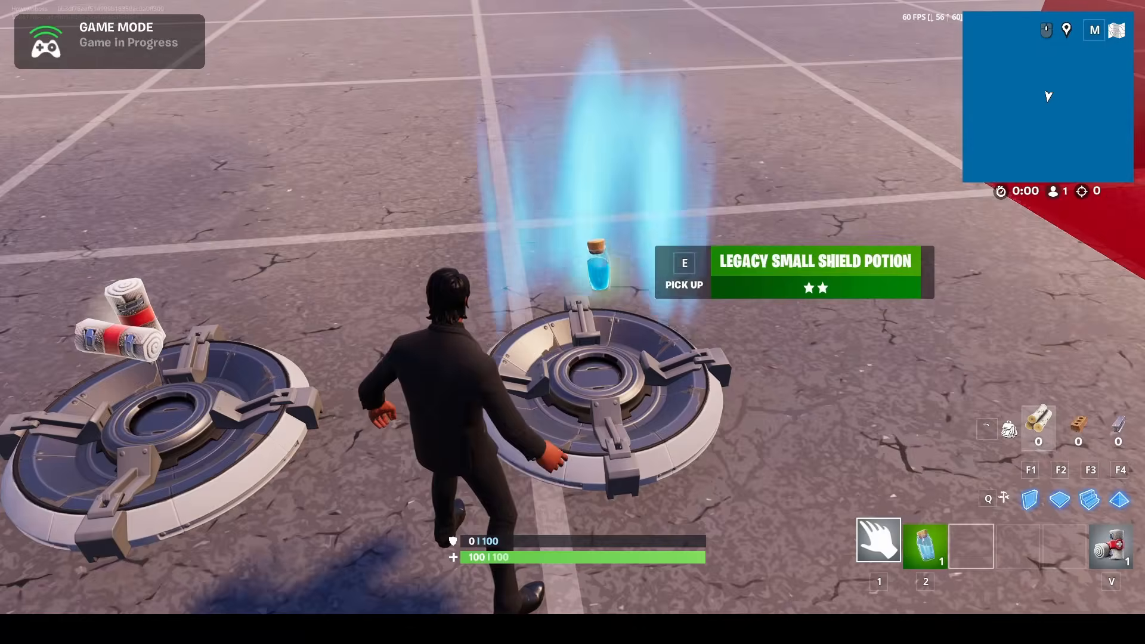
Playtest the HUD by using small shield potions, switching to the bandages and moving towards the damage volume
key("2")
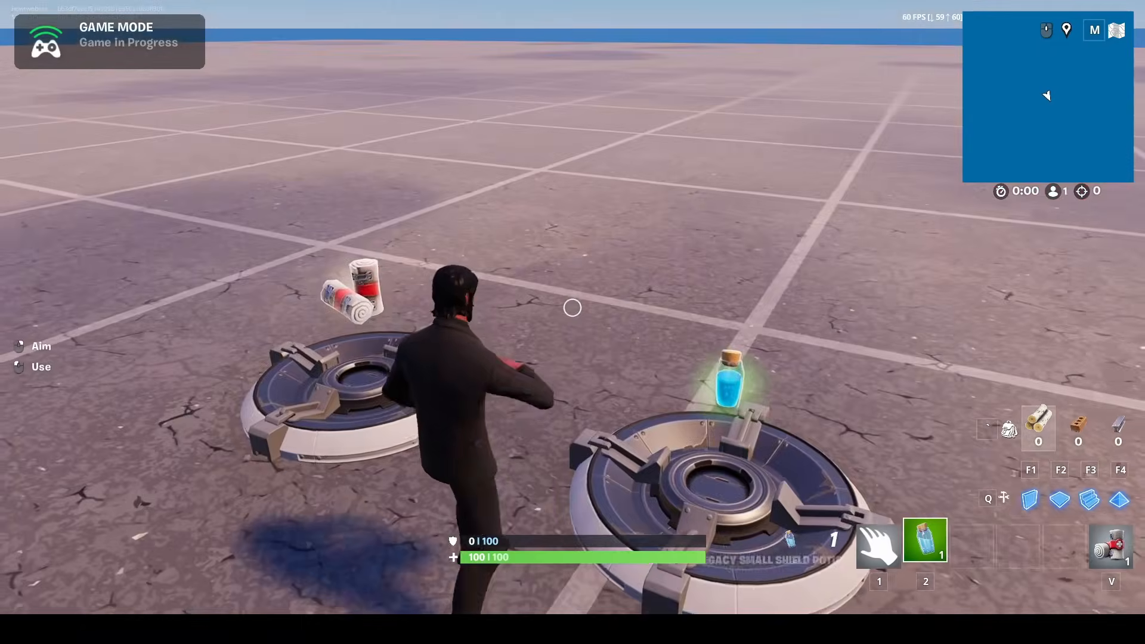
key("w")
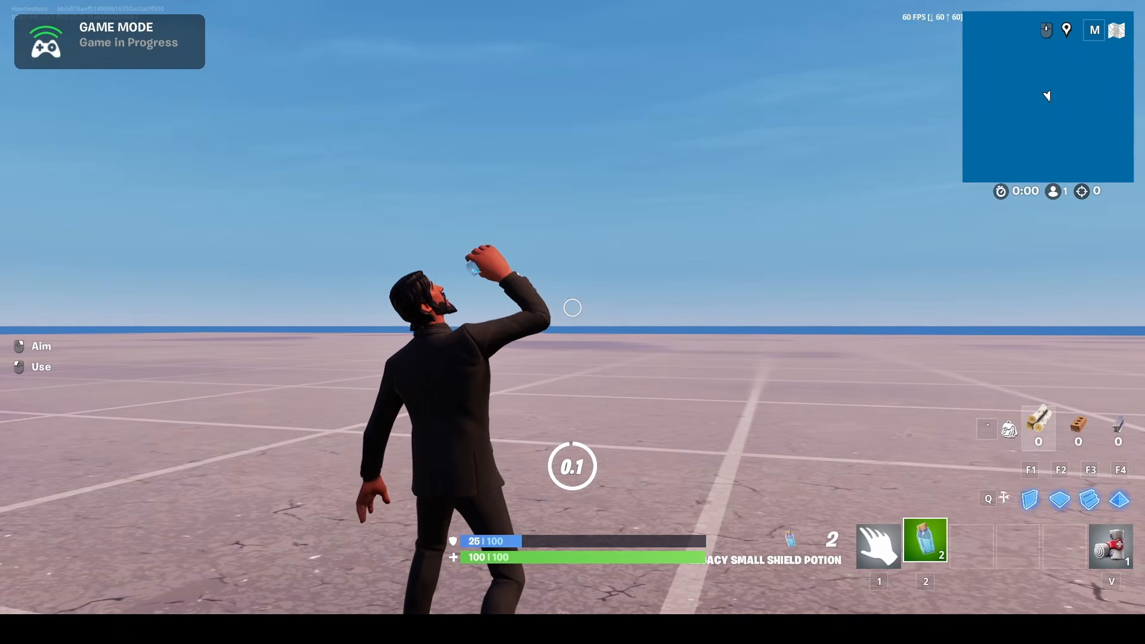
key("v")
key("w")
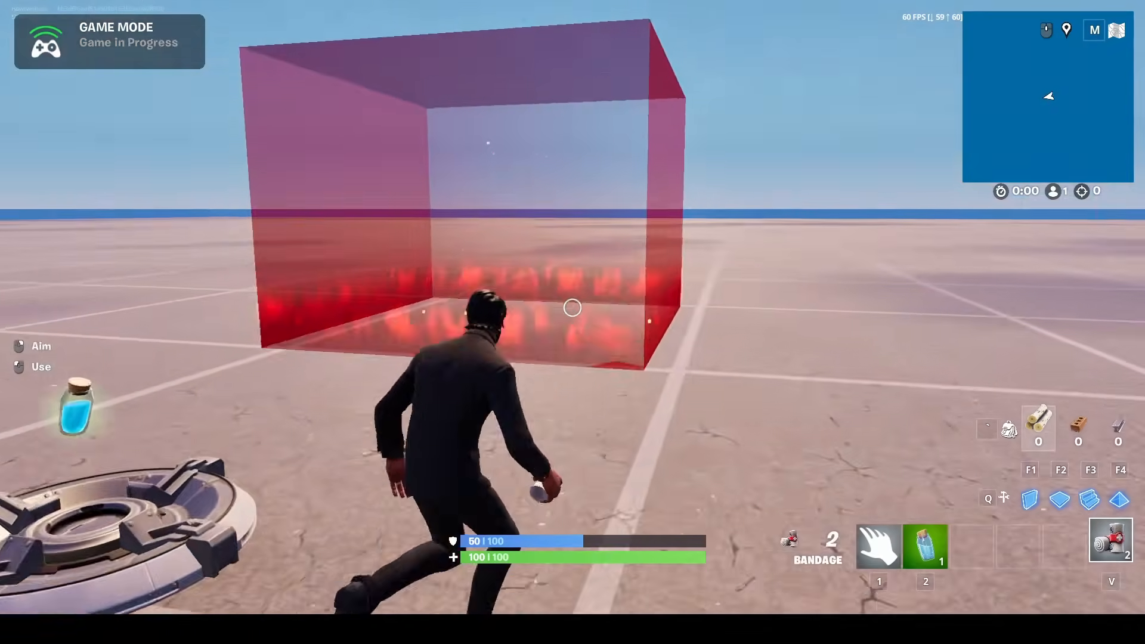
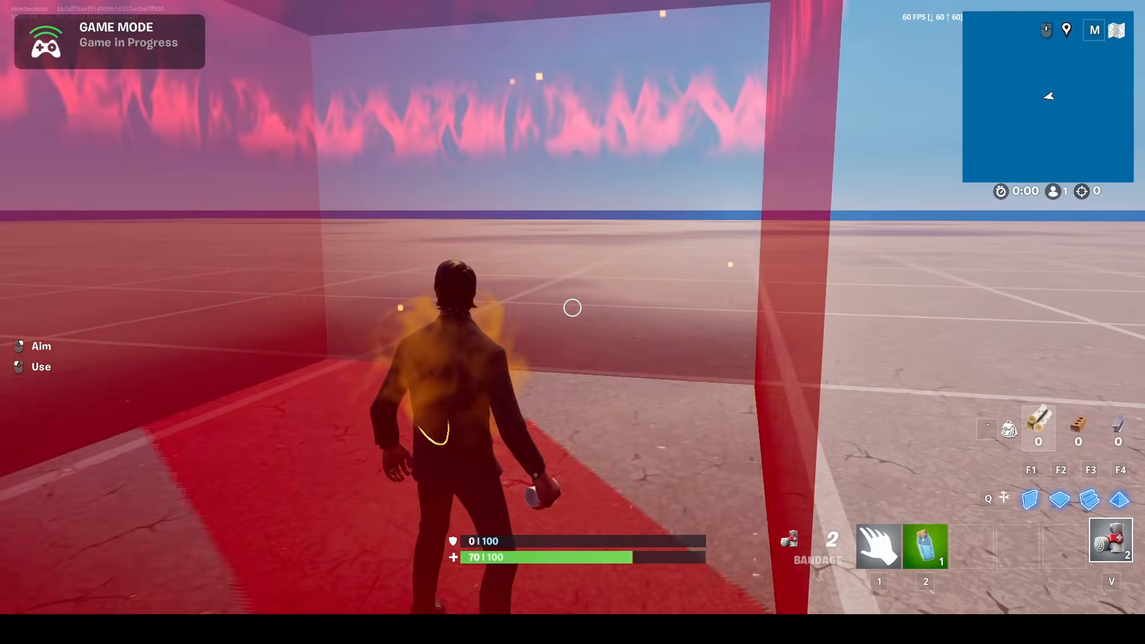
Playtest the health bar by leaving the damage volume and healing with the two bandages
key("w")
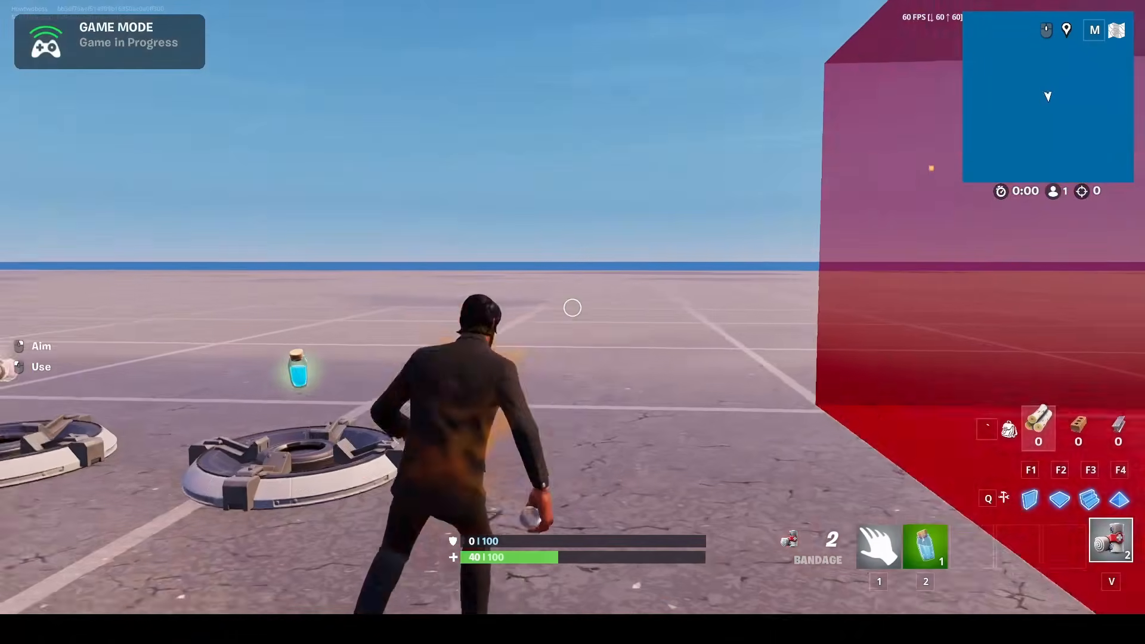
left_click(573, 308)
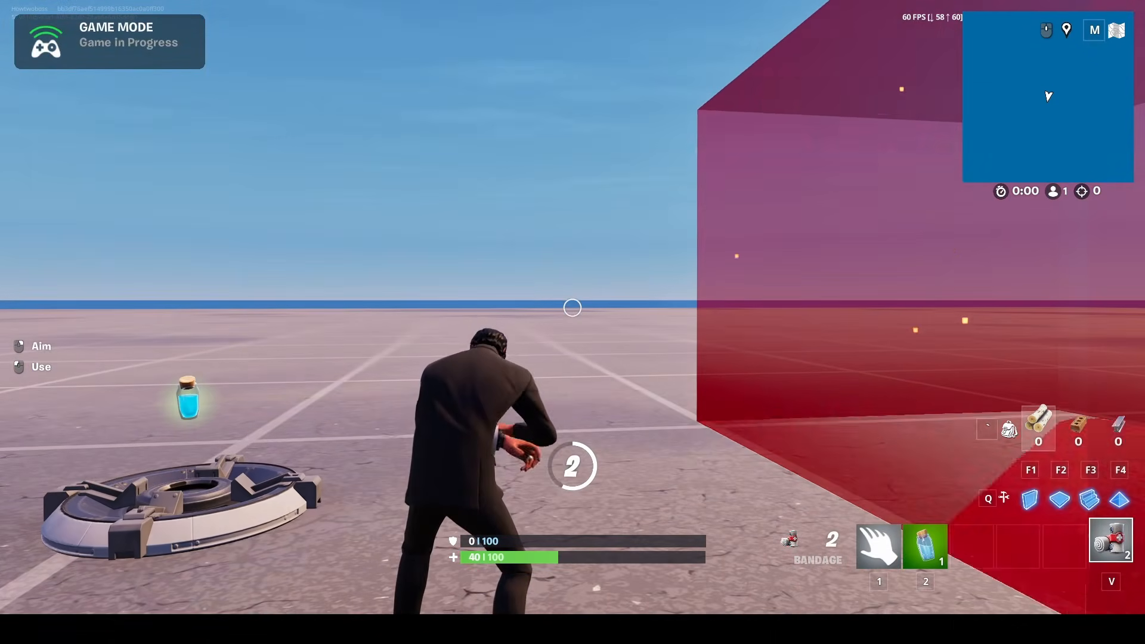
left_click(572, 308)
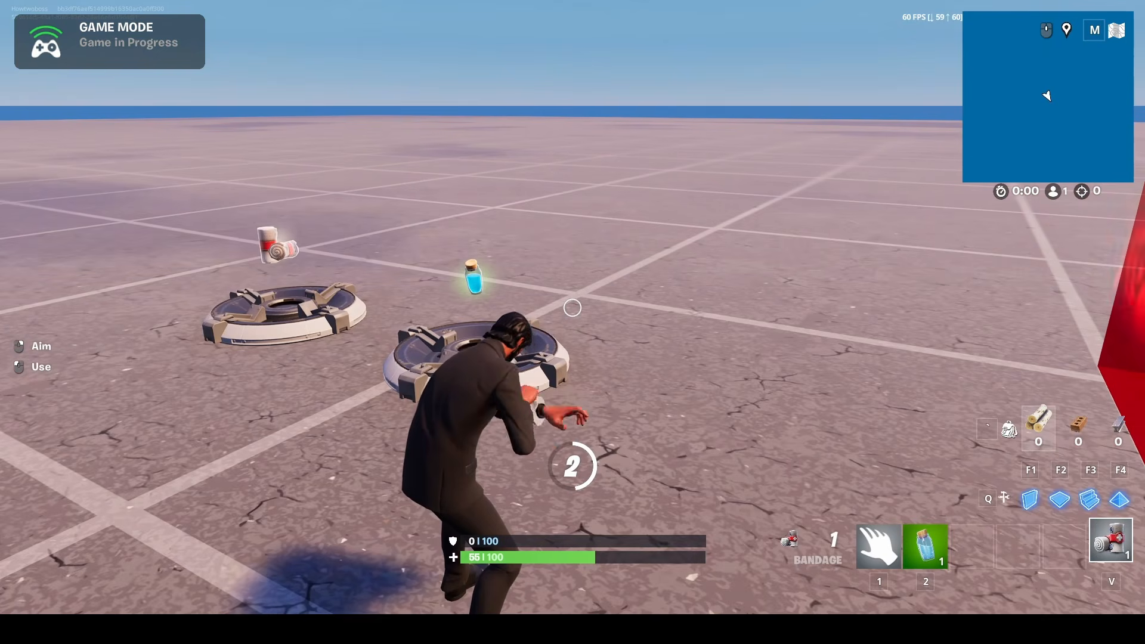
key("w")
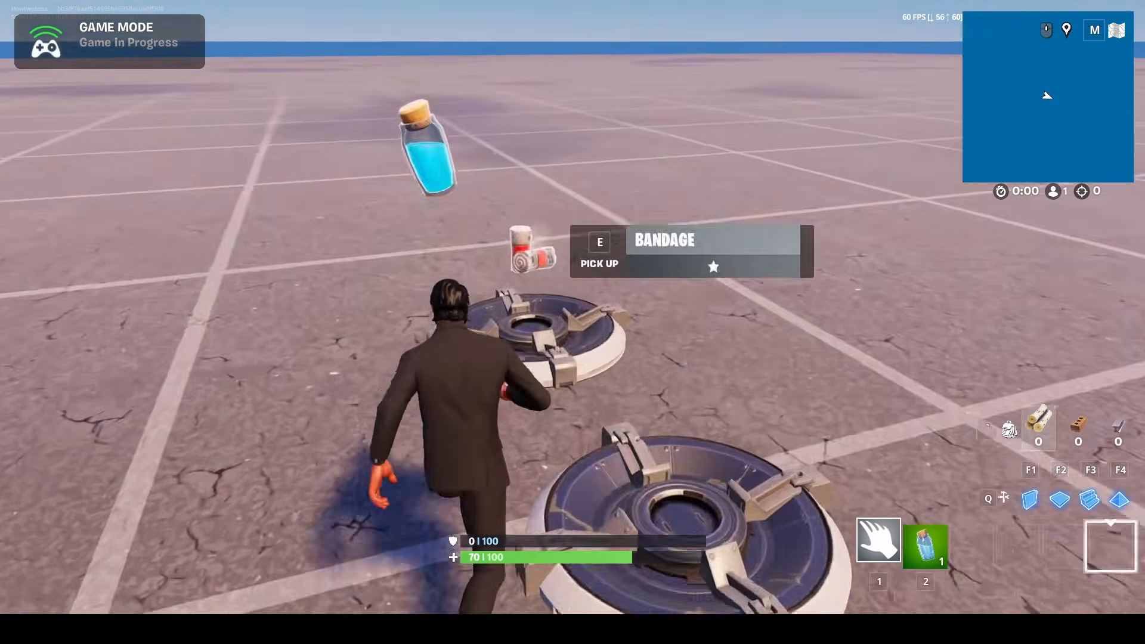
Playtest the shield bar by using a small shield potion and walking back to the damage volume
key("w")
key("2")
left_click(573, 308)
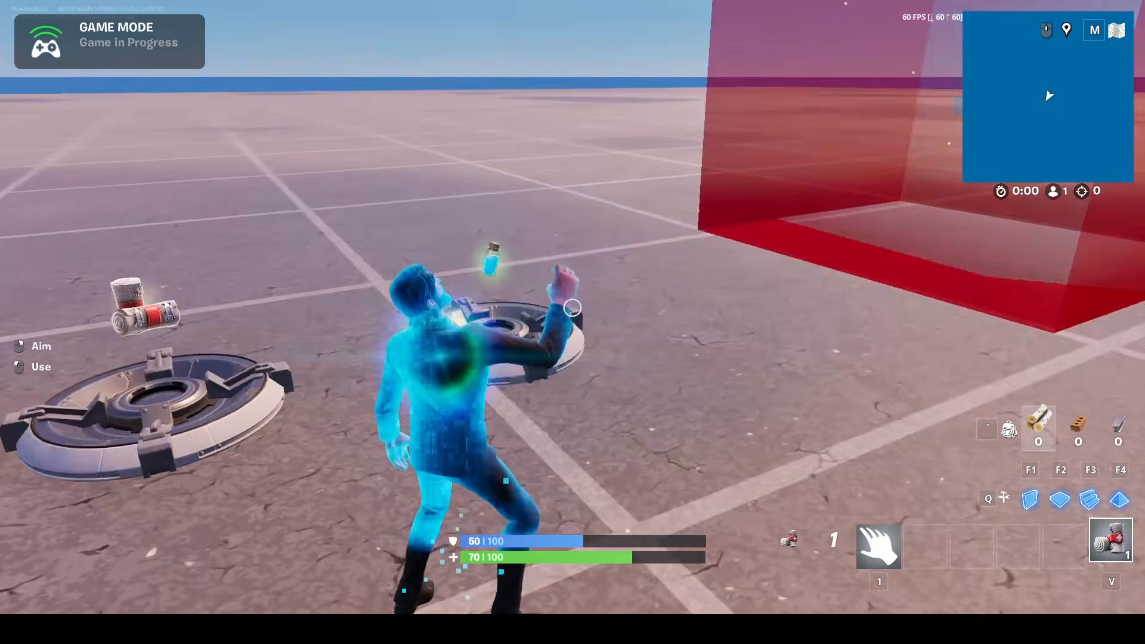
key("w")
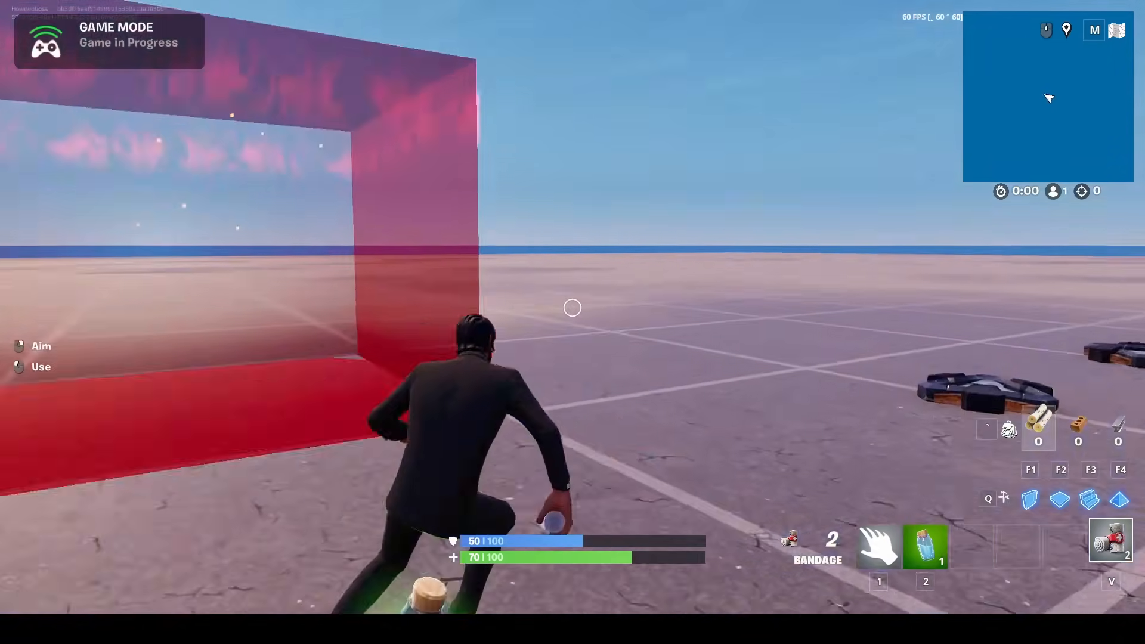
key("w")
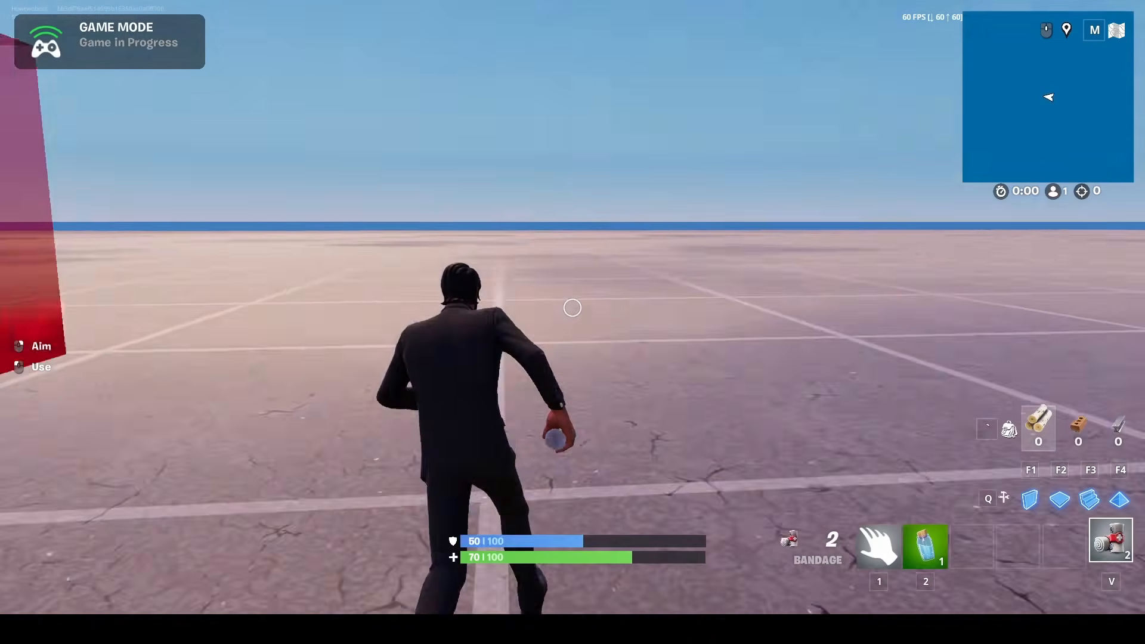
left_click(572, 308)
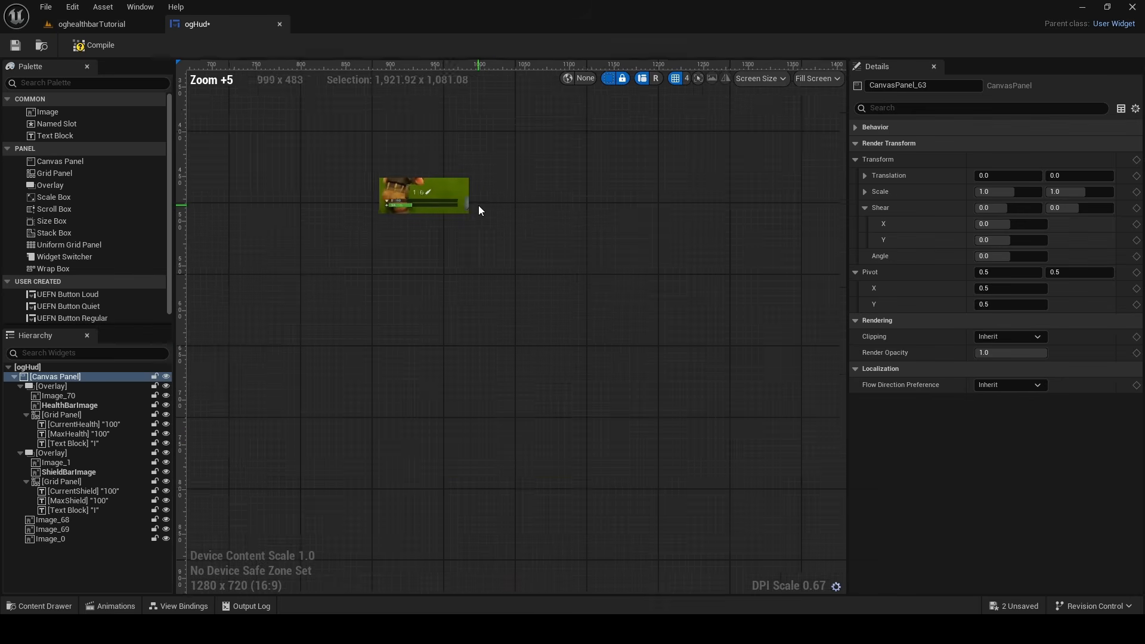
Enlarge the screenshot reference image in ogHud to about 626 × 340 above the bars and examine its ammo counter
scroll(379, 167, "up", 7)
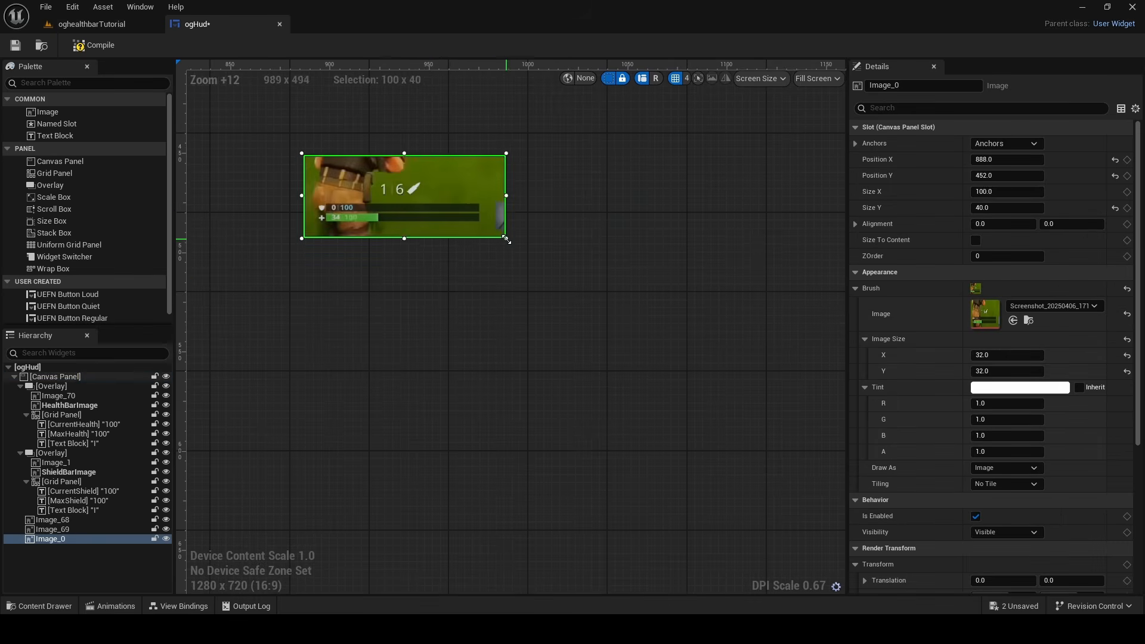
left_click_drag(507, 239, 807, 452)
scroll(521, 256, "down", 11)
left_click_drag(453, 289, 271, 380)
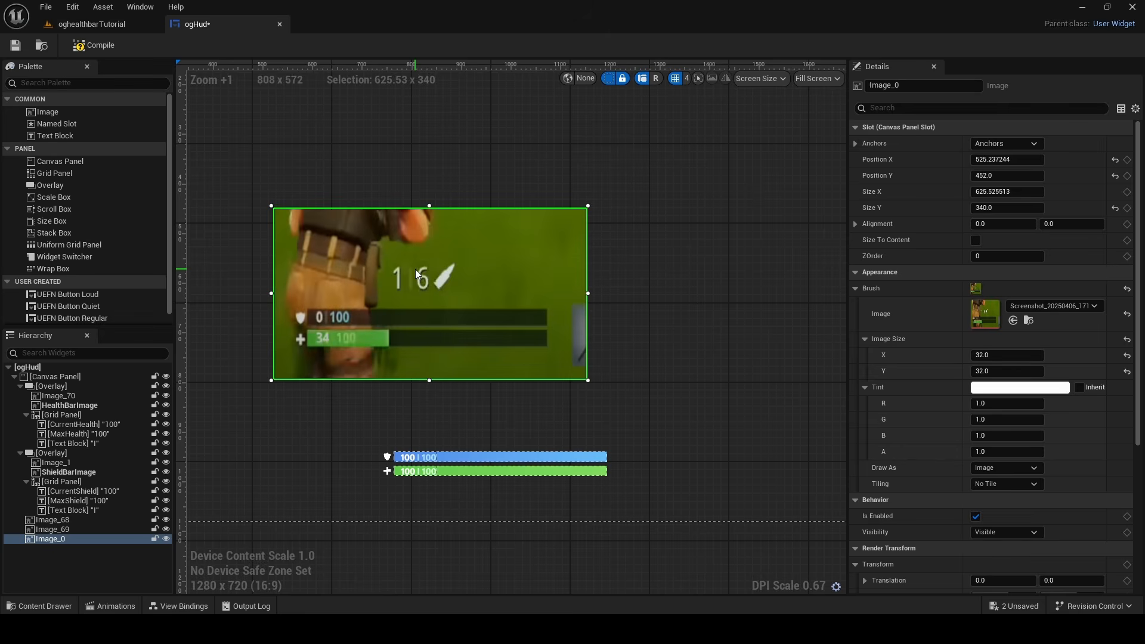
scroll(434, 267, "up", 9)
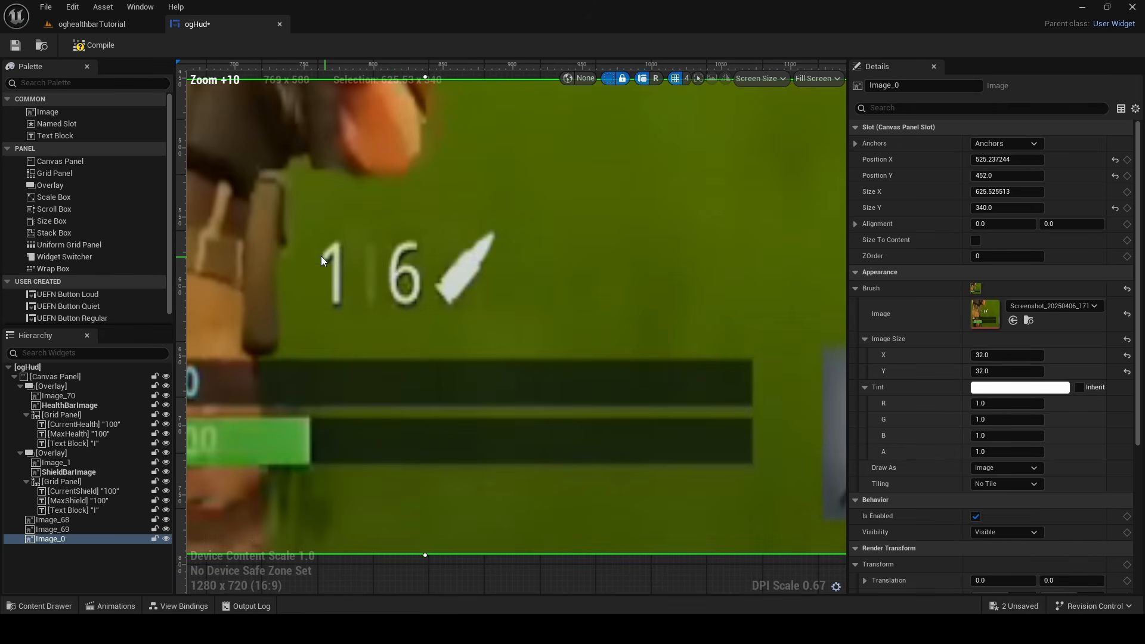
scroll(403, 261, "down", 9)
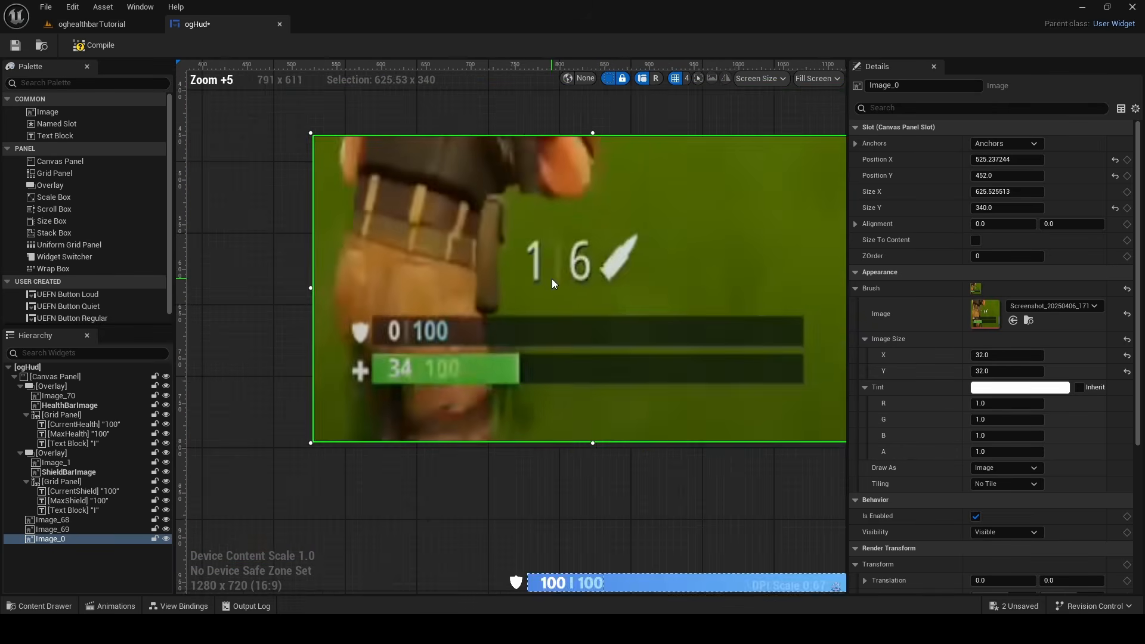
right_click(589, 273)
left_click(602, 349)
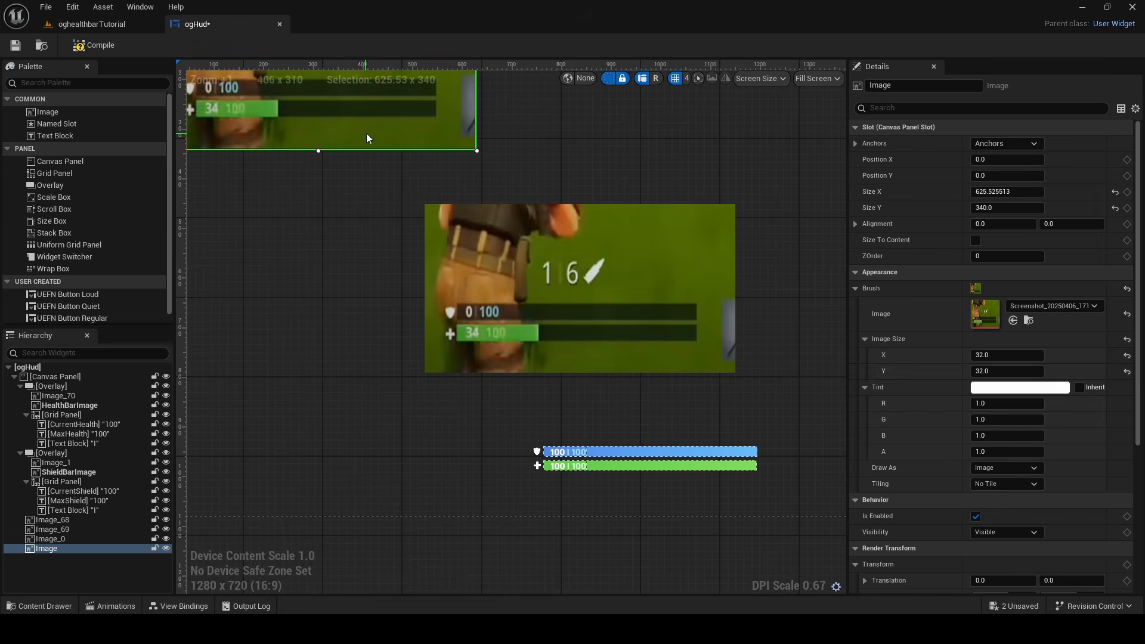
right_click(366, 134)
key("Escape")
key("Delete")
Delete the screenshot reference image from the ogHud canvas
right_click(504, 269)
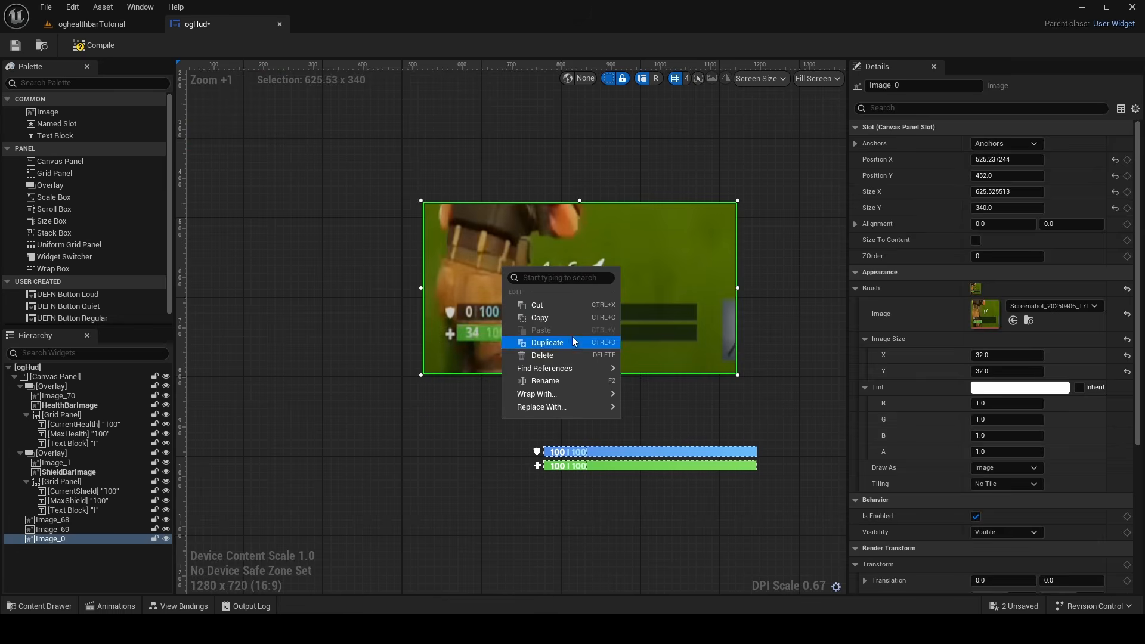
left_click(542, 355)
scroll(567, 309, "down", 5)
scroll(552, 315, "up", 2)
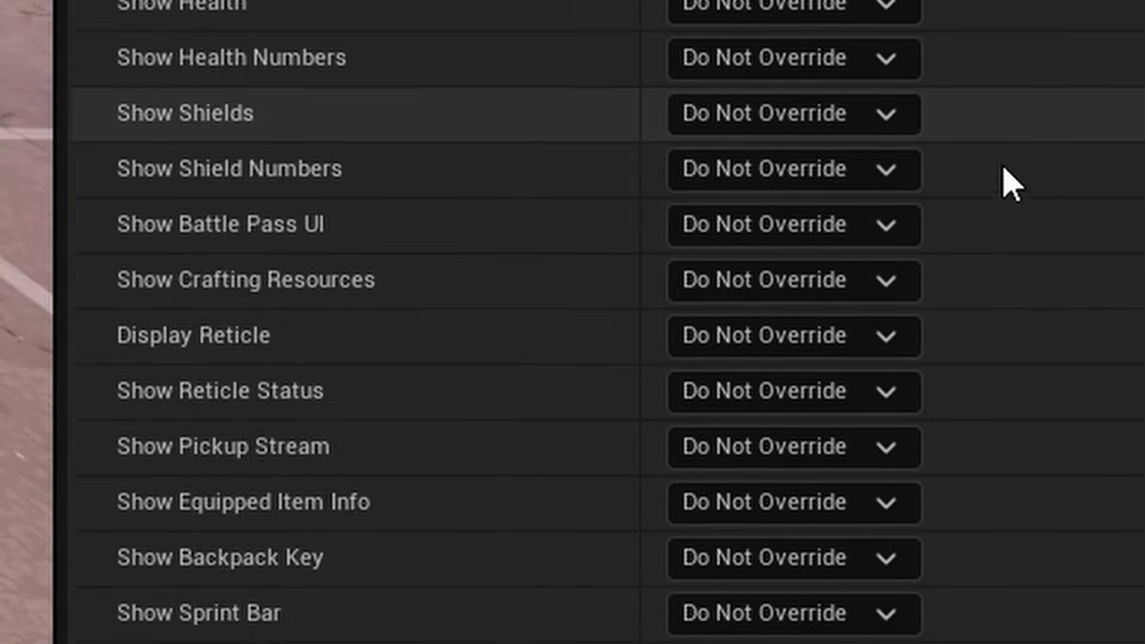
Create a Widget Blueprint named EQUIPPEDitem in the project's content folder and open it
scroll(1004, 179, "down", 10)
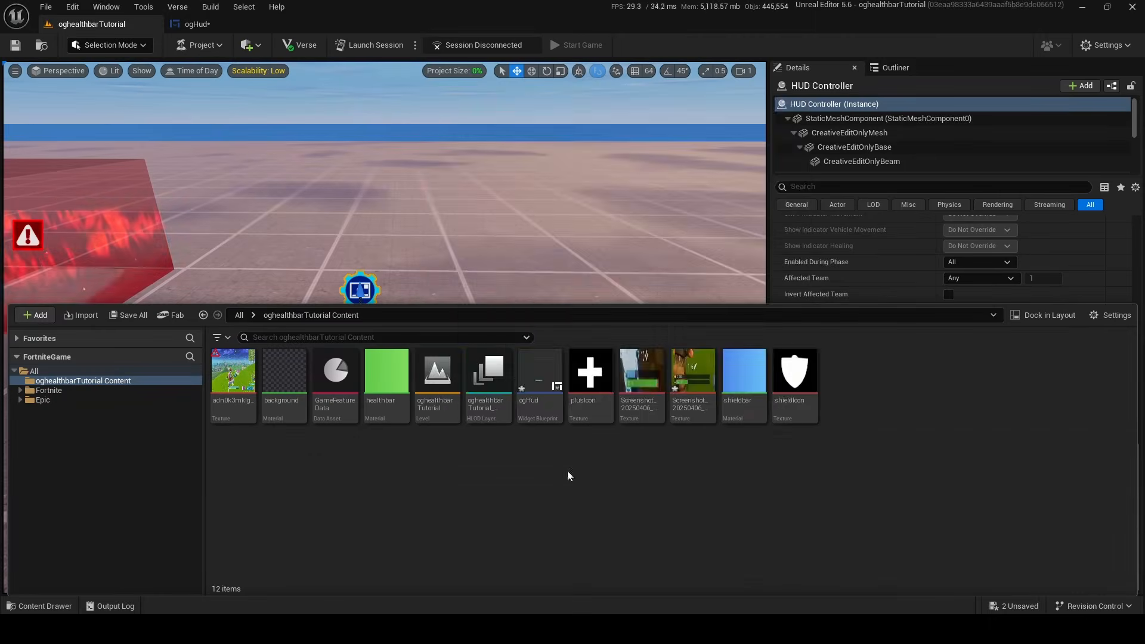
right_click(828, 405)
mouse_move(881, 594)
left_click(1038, 597)
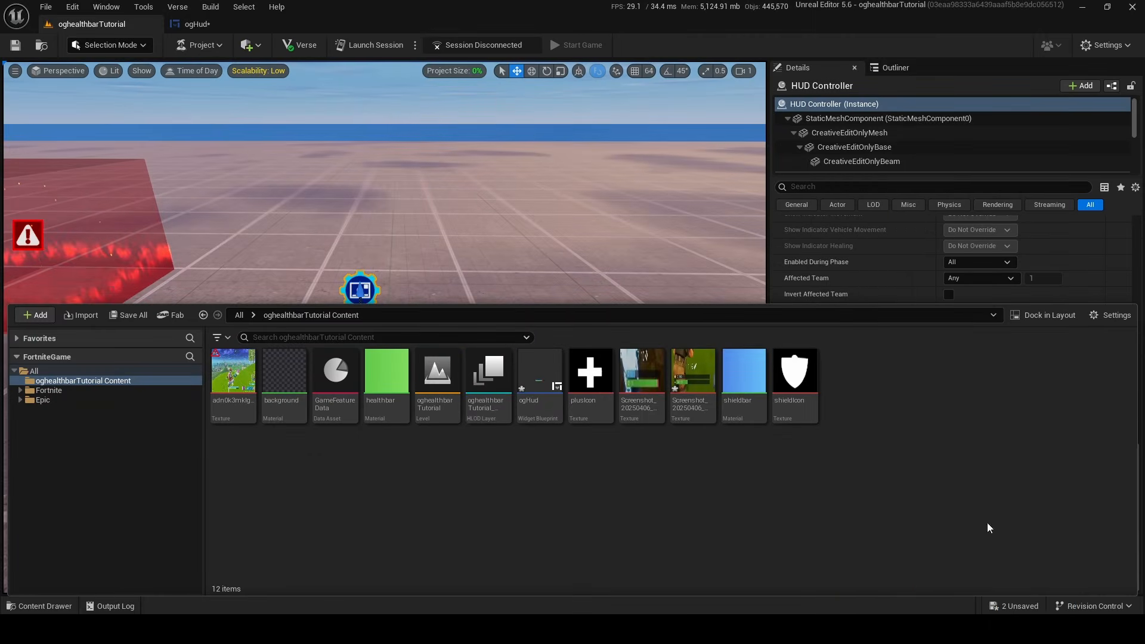
left_click(477, 239)
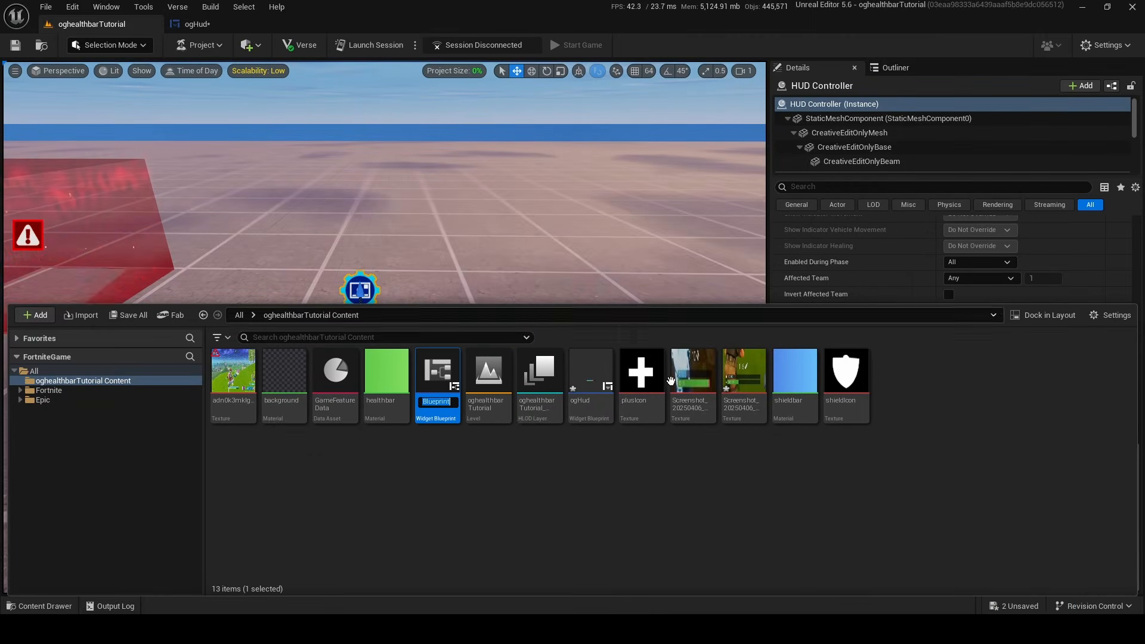
key("BackSpace")
type("EQUIPPEDitem")
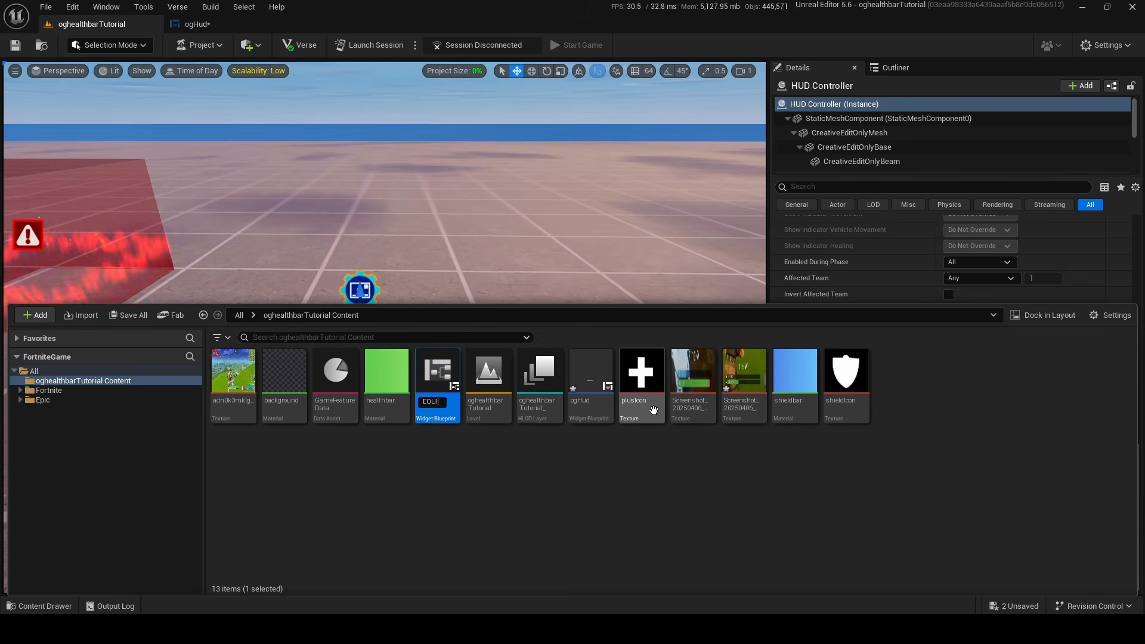
key("Return")
double_click(341, 387)
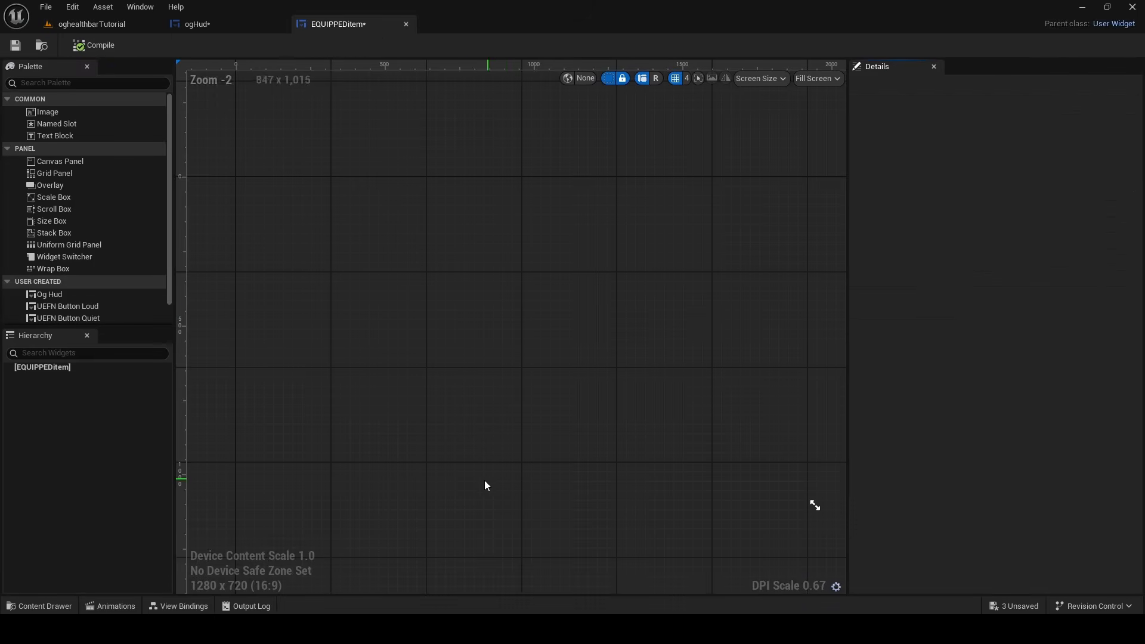
Add the Device - HUD Controller Equipped Item Viewmodel to the EQUIPPEDitem widget
left_click(171, 600)
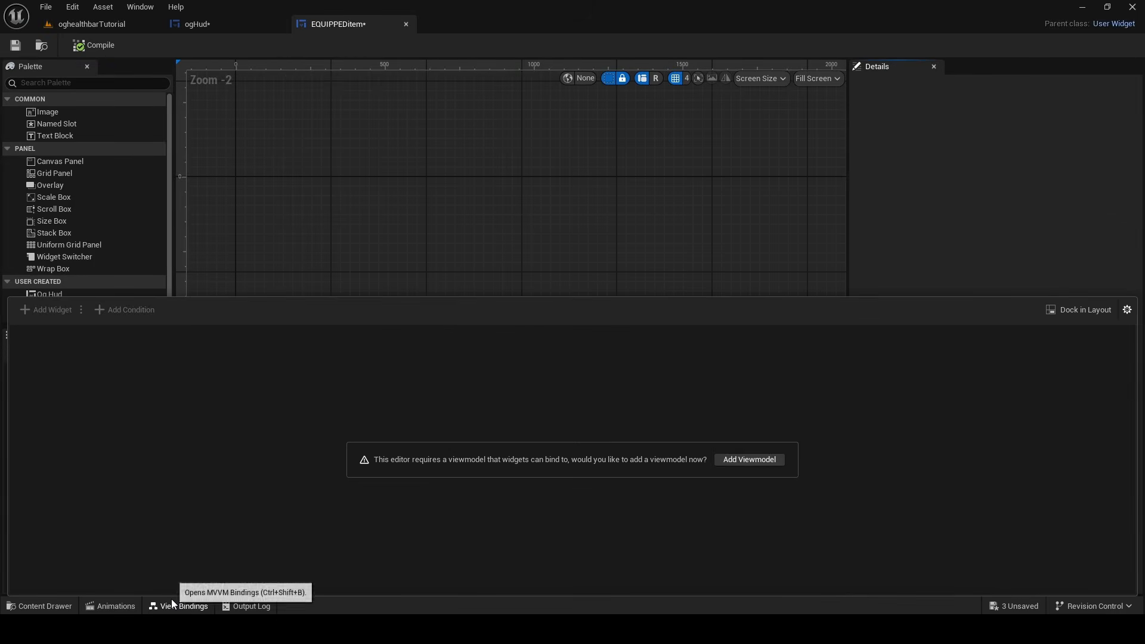
left_click(748, 461)
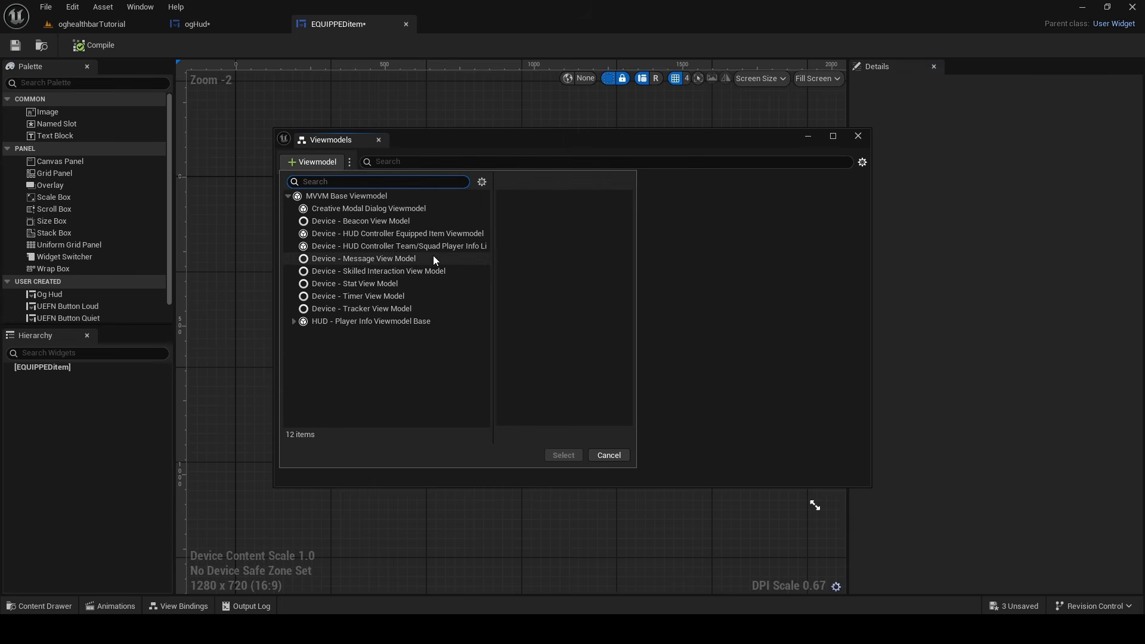
left_click(358, 234)
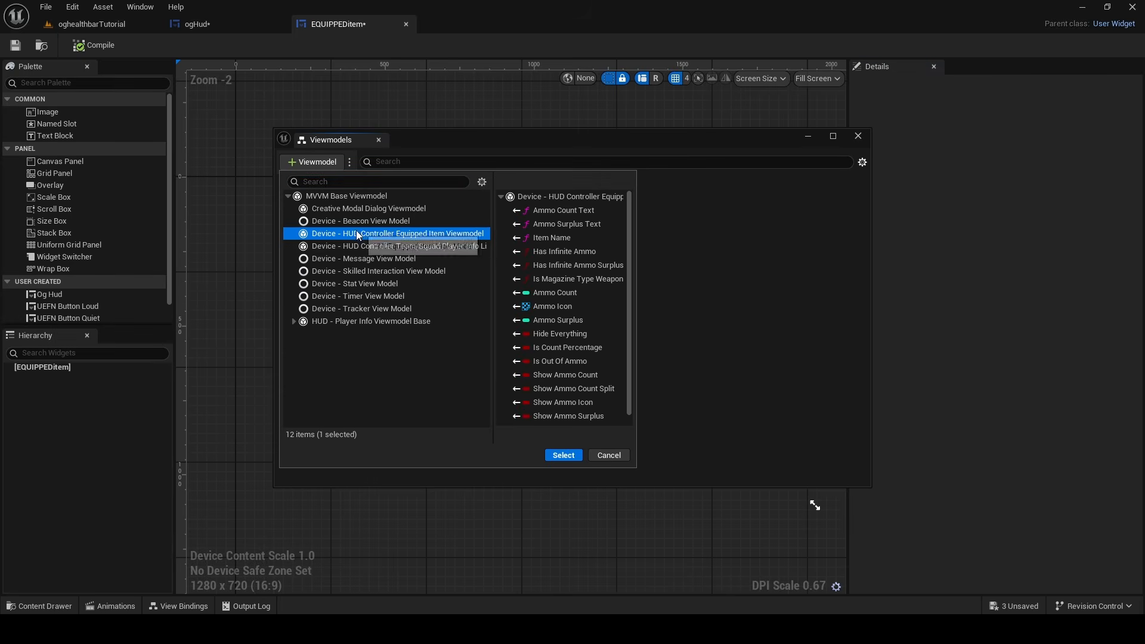
left_click(564, 455)
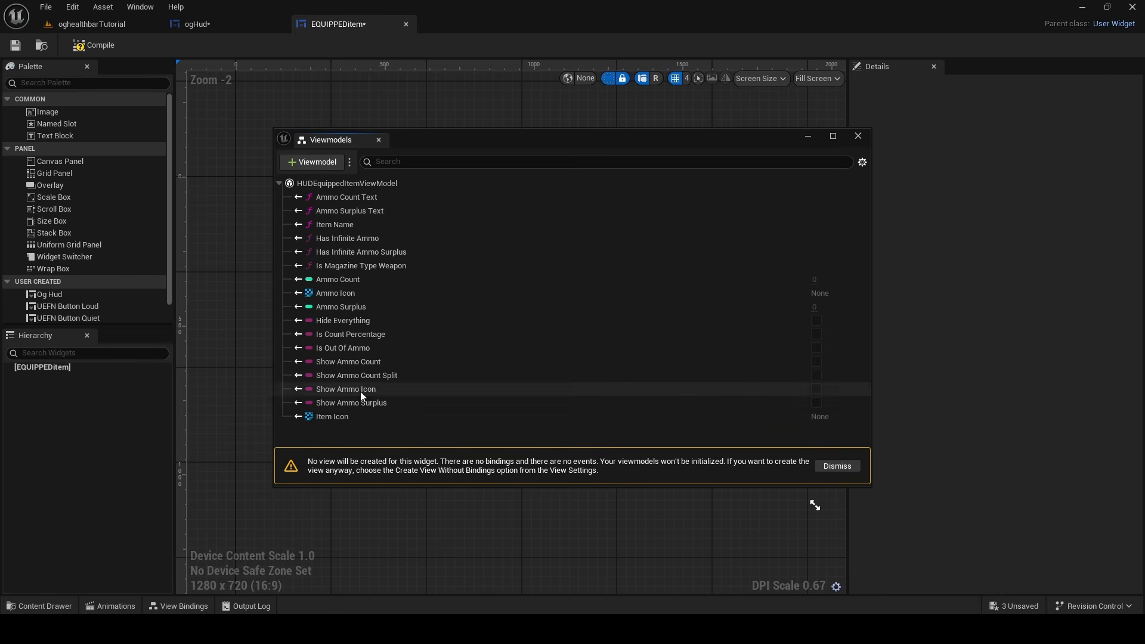
left_click(857, 137)
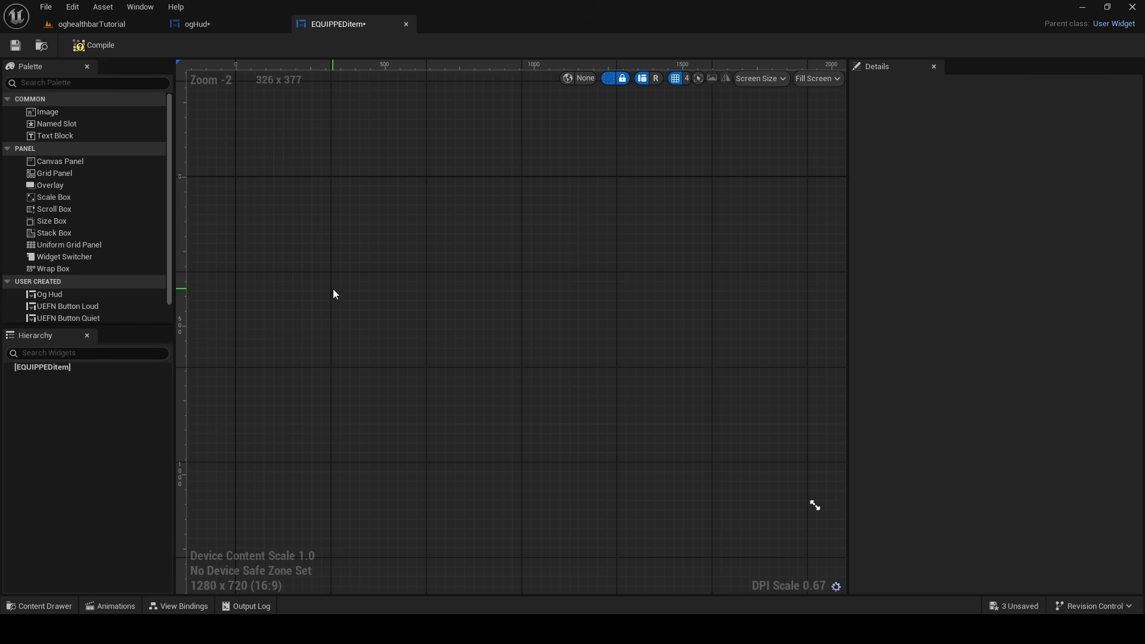
Add a Canvas Panel to EQUIPPEDitem and stretch the adn0k3mklgs01 reference image over it at about 1916 × 1089
left_click_drag(83, 161, 502, 362)
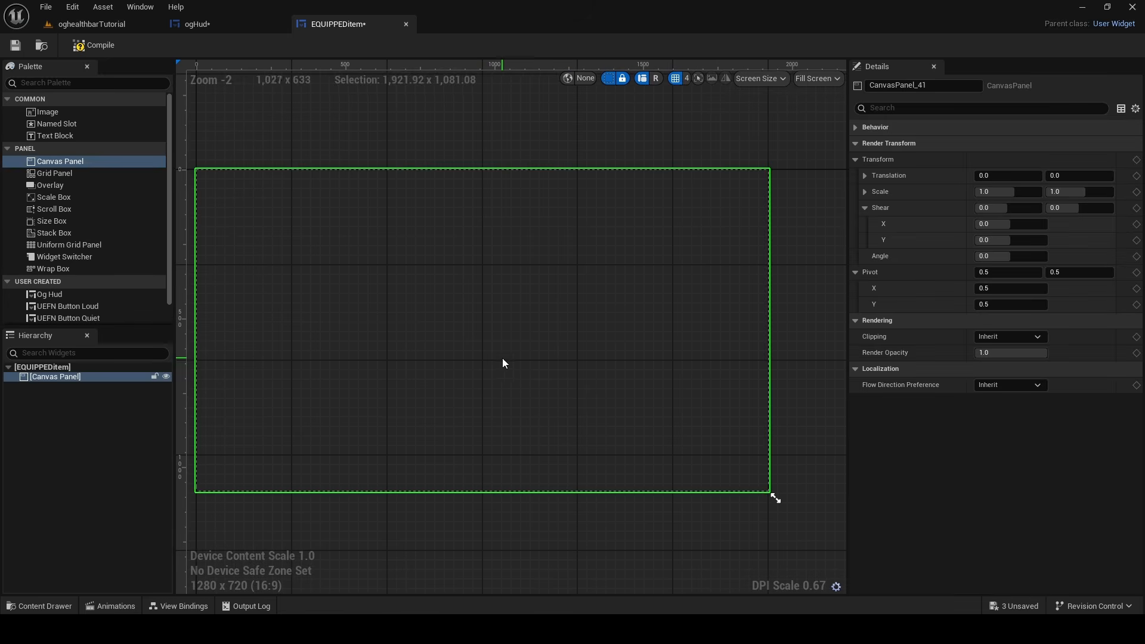
scroll(477, 440, "up", 3)
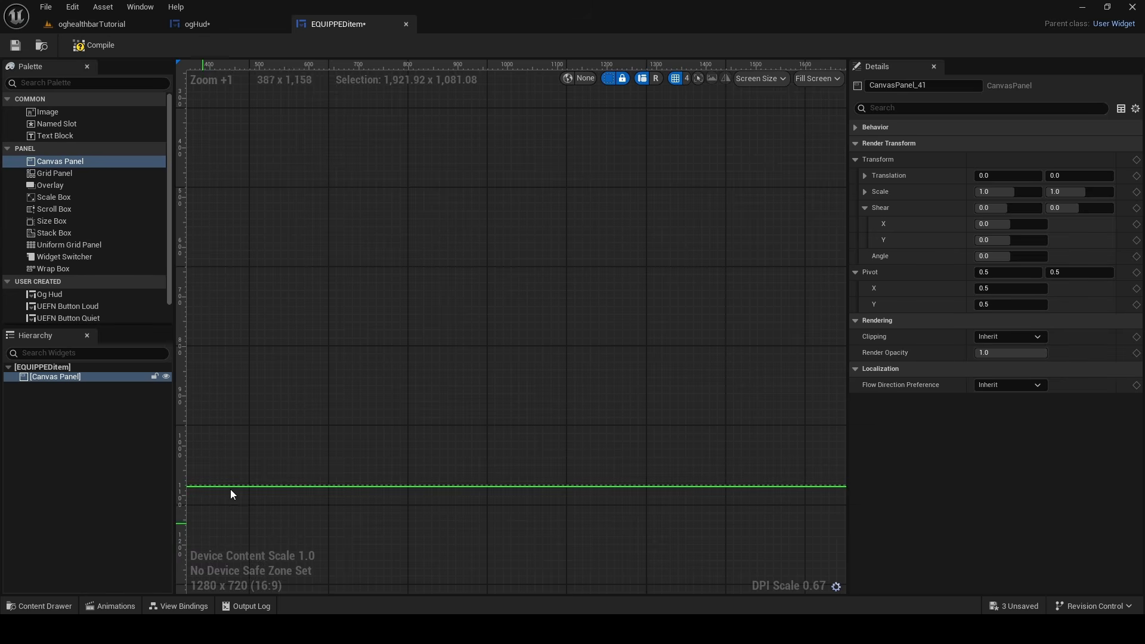
scroll(268, 525, "down", 3)
left_click(54, 607)
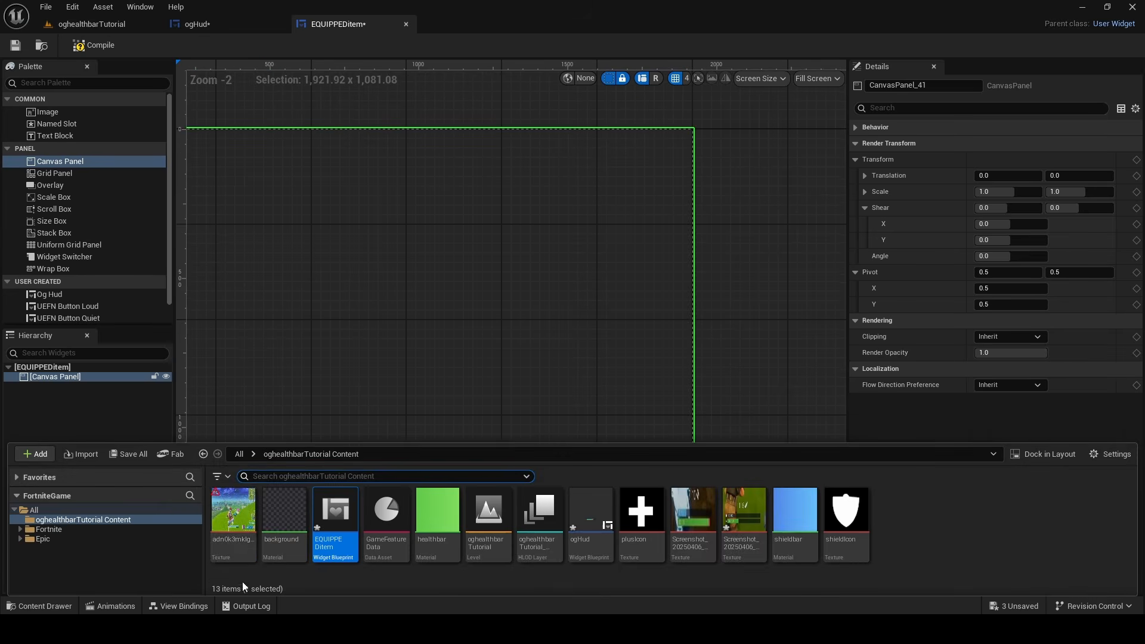
left_click_drag(223, 558, 695, 456)
right_click_drag(696, 455, 774, 498)
left_click_drag(442, 234, 196, 166)
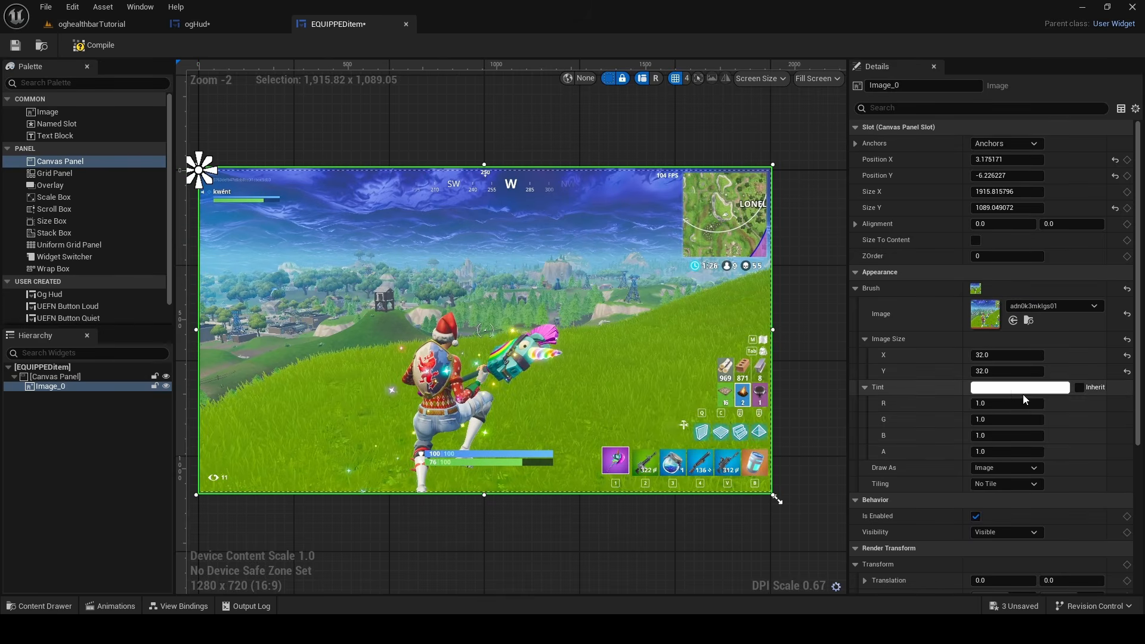
Lower the tint alpha of the reference image to turn it into a faint backdrop
scroll(1014, 406, "down", 1)
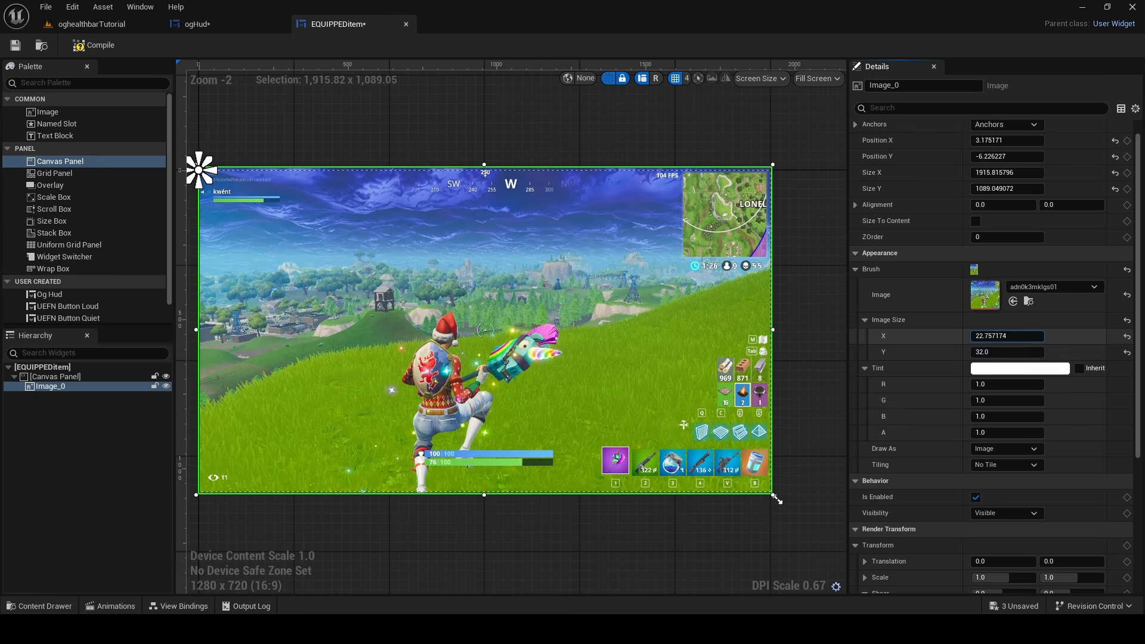
left_click_drag(1005, 337, 1010, 337)
left_click_drag(1008, 434, 1003, 434)
scroll(531, 437, "up", 2)
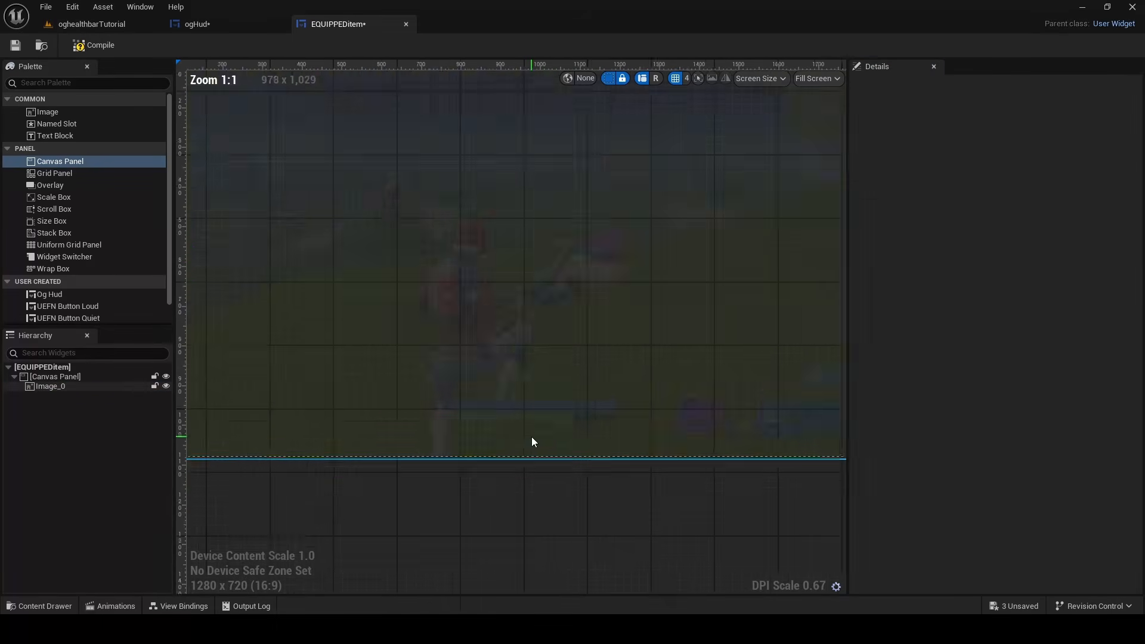
scroll(532, 438, "up", 6)
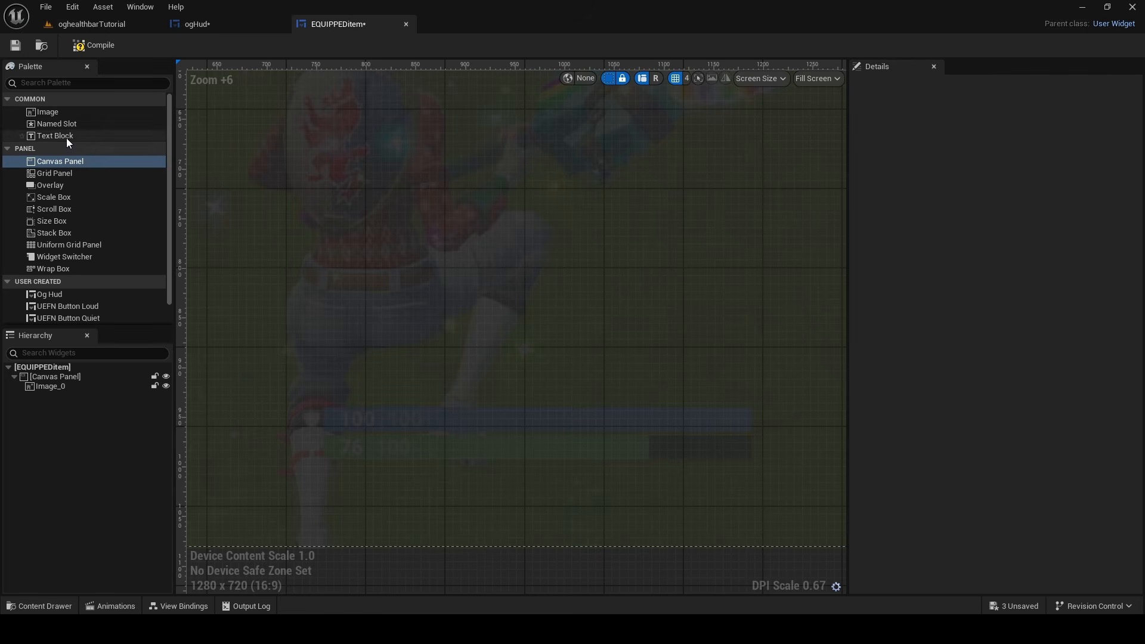
left_click_drag(60, 174, 106, 337)
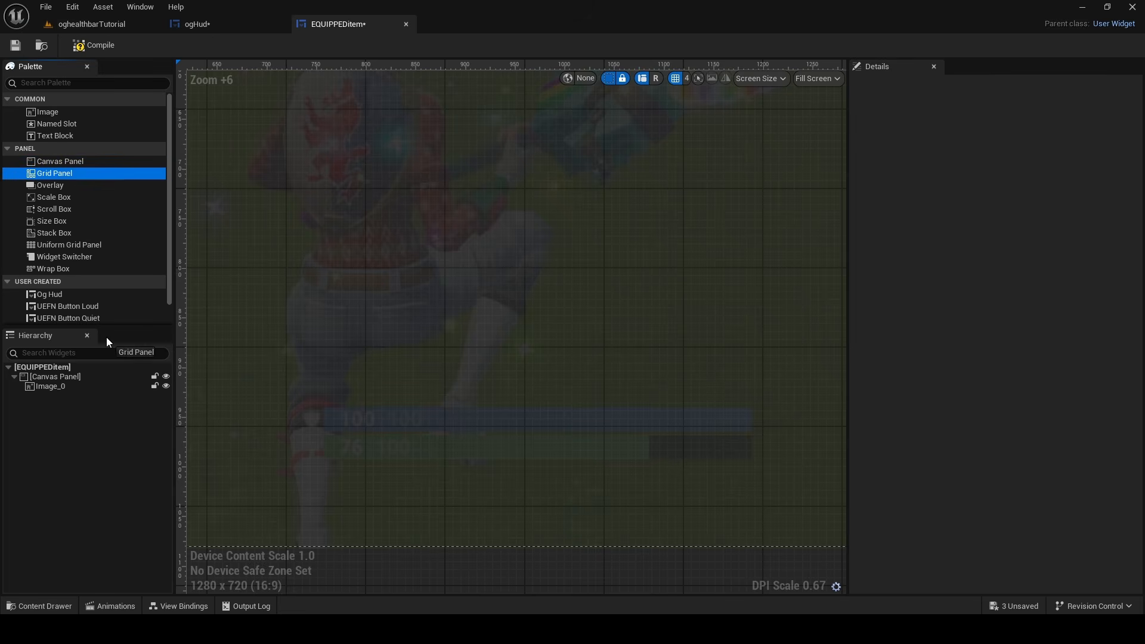
left_click_drag(80, 377, 78, 377)
left_click(63, 395)
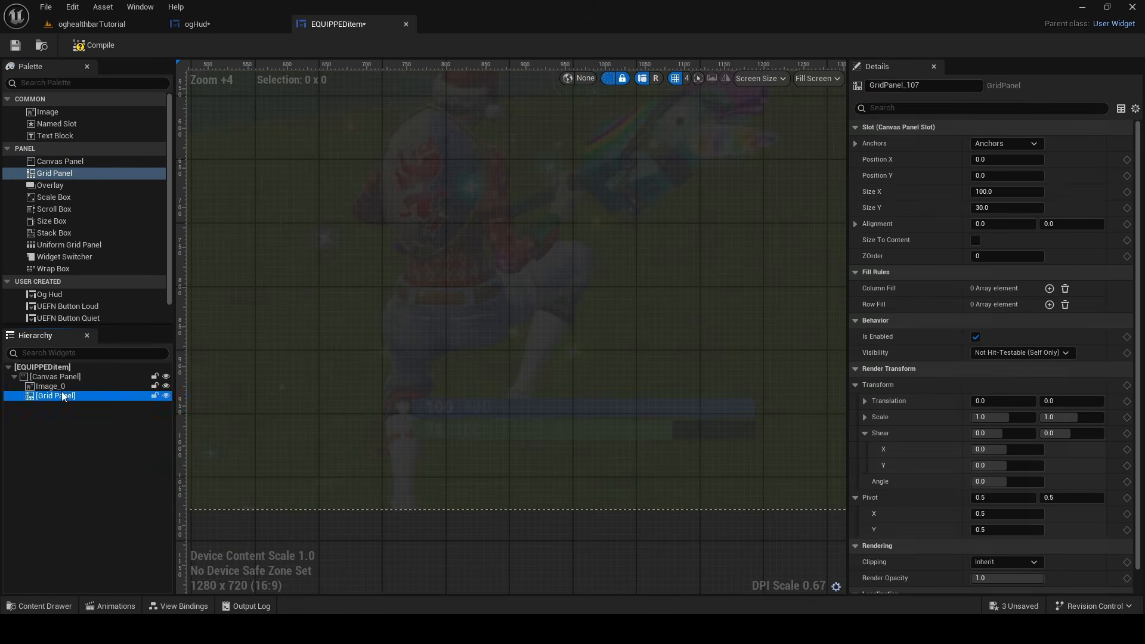
key("Delete")
Add an Overlay containing a Grid Panel to the canvas, sized about 193 × 69 and placed above the bars at about 812, 728
left_click_drag(50, 185, 71, 389)
left_click_drag(55, 173, 68, 396)
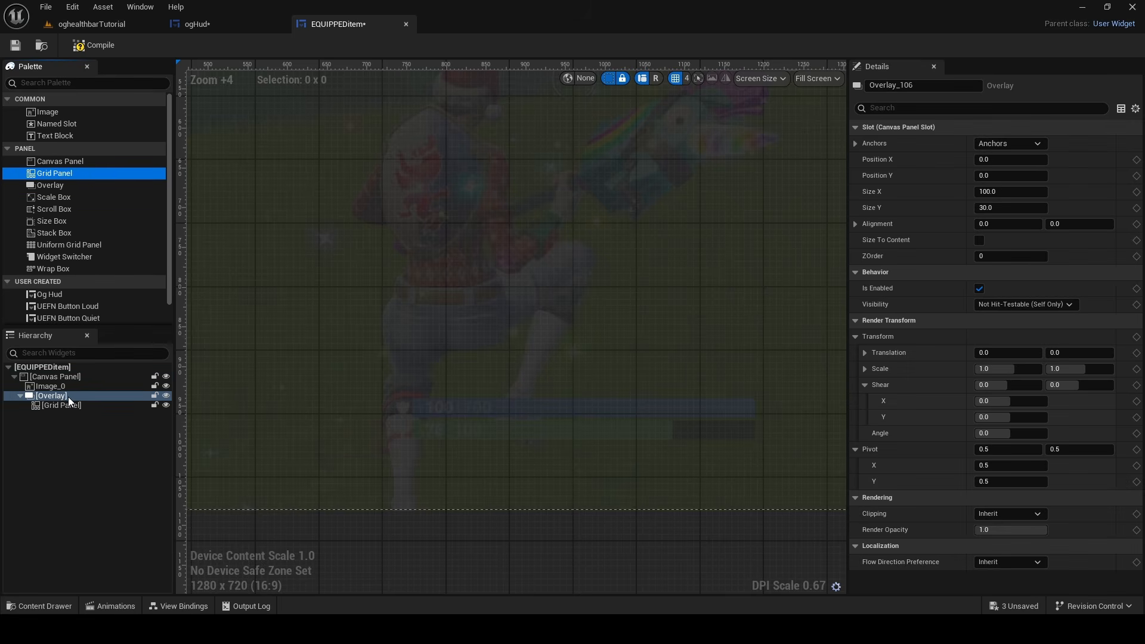
scroll(501, 250, "down", 11)
scroll(348, 212, "up", 7)
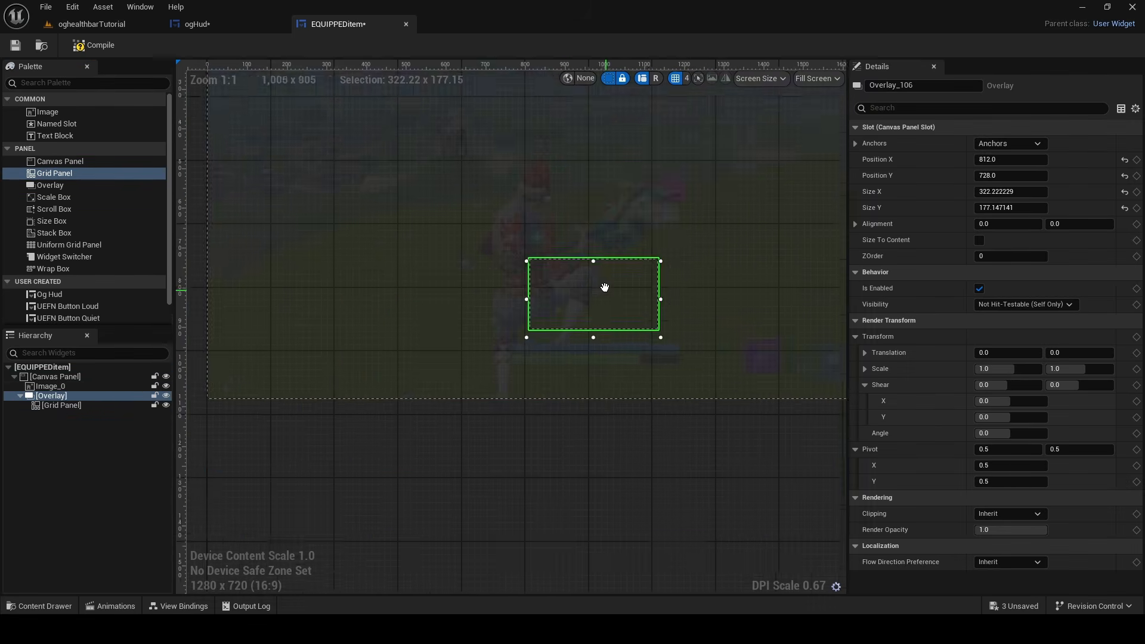
scroll(567, 342, "up", 2)
left_click_drag(568, 342, 576, 262)
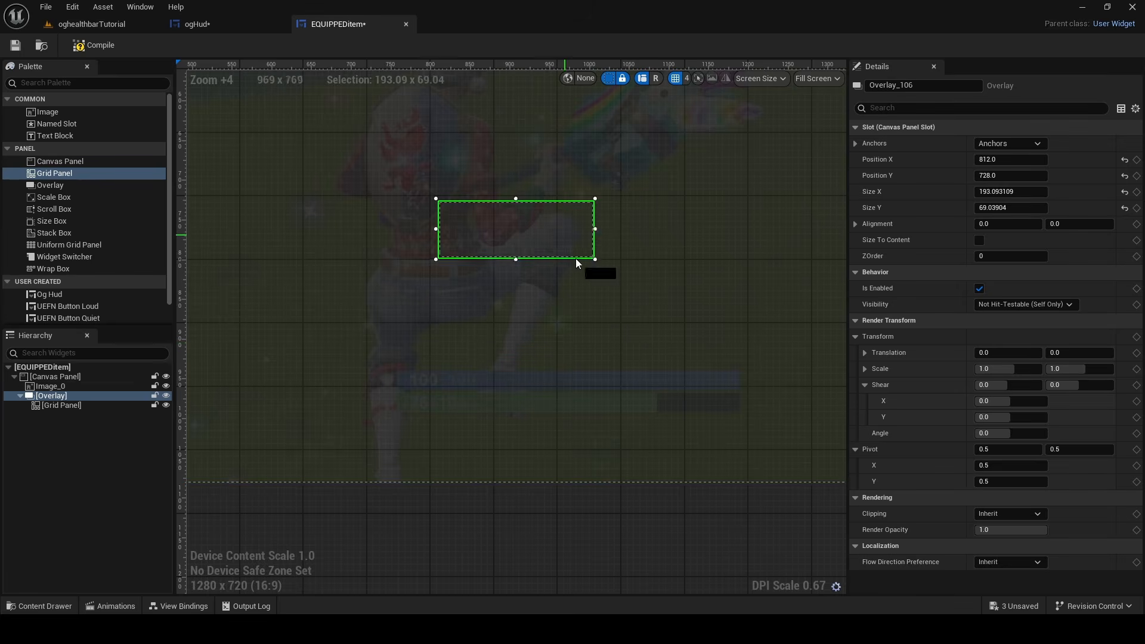
Move the overlay with the Grid Panel below the ammo reference image, to about 864, 840
left_click_drag(564, 224, 601, 315)
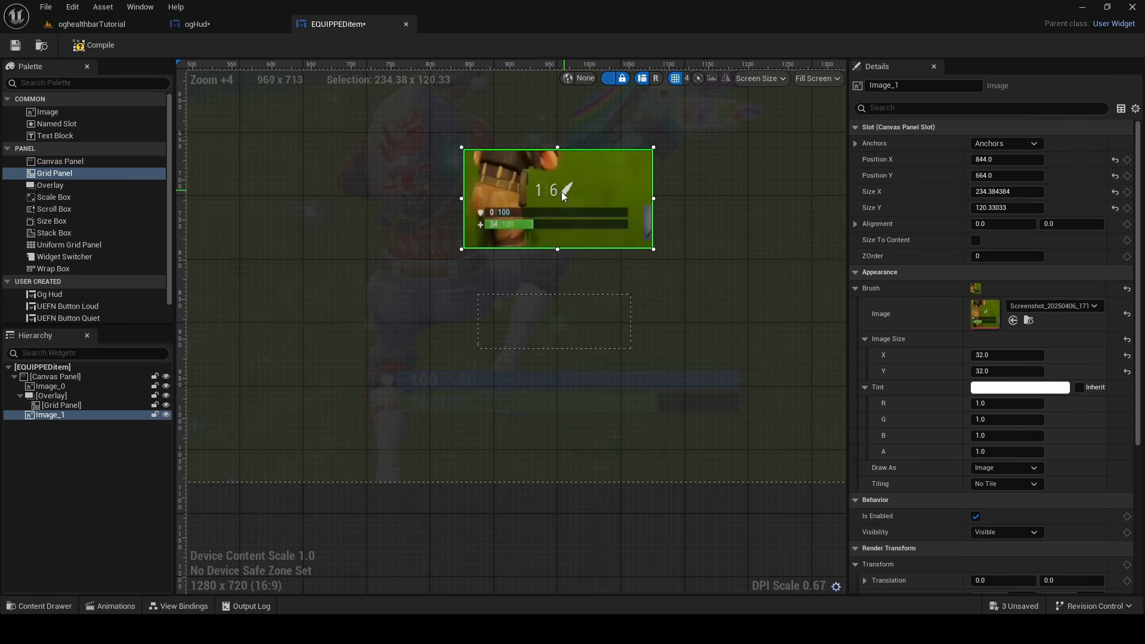
left_click_drag(537, 304, 567, 315)
scroll(574, 304, "down", 9)
scroll(553, 305, "up", 4)
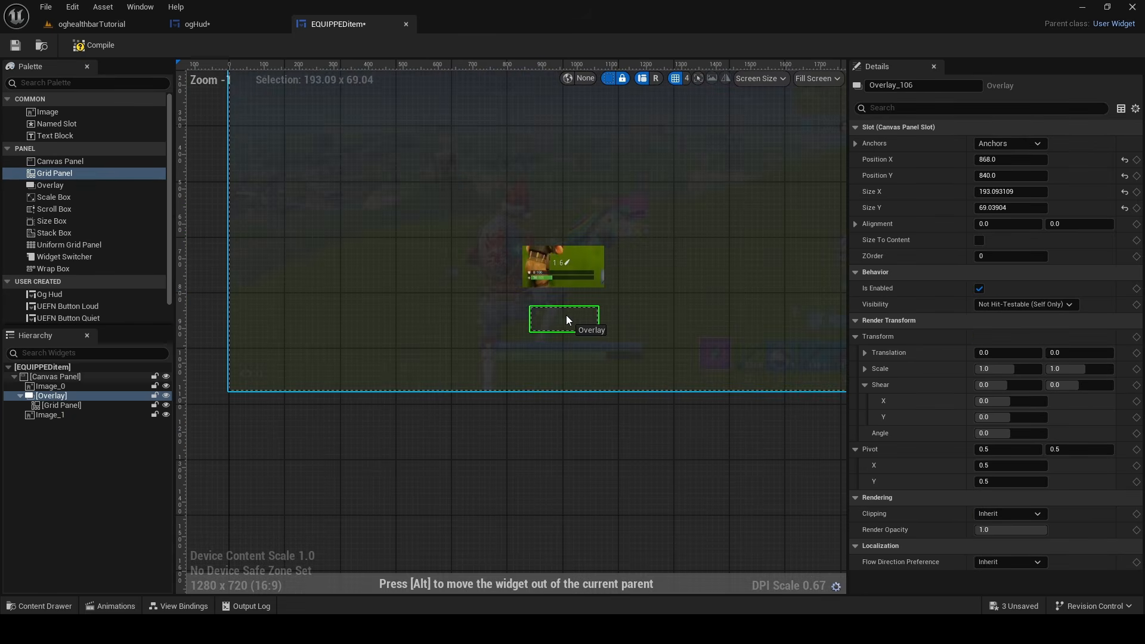
Copy the anchors of the shield bar overlay in ogHud and paste them onto the overlay in EQUIPPEDitem
left_click(203, 24)
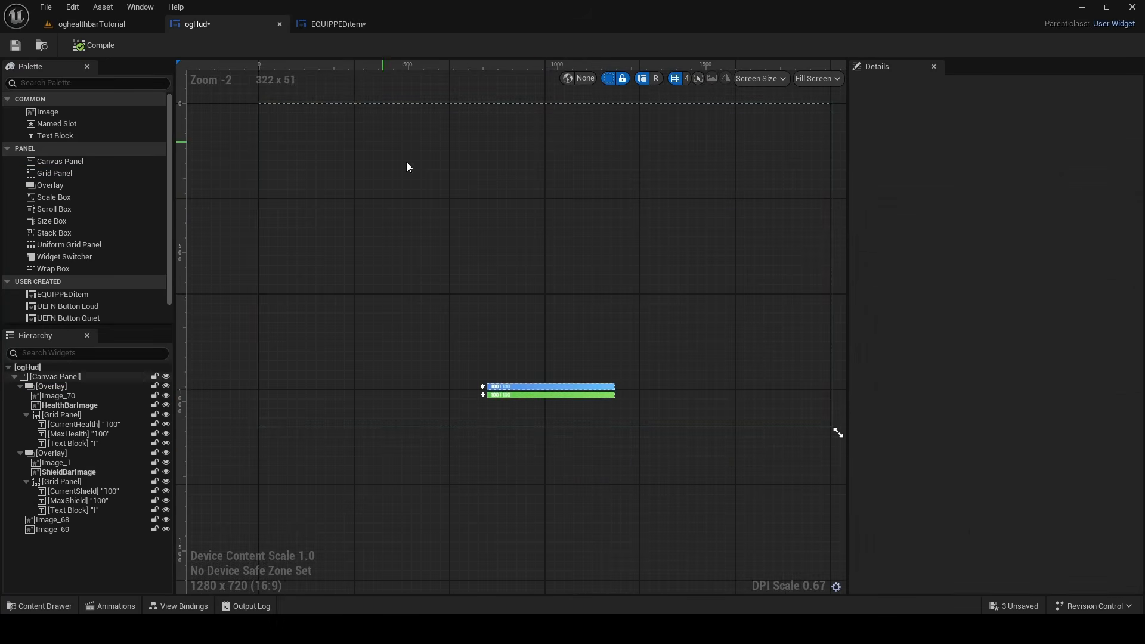
left_click(536, 388)
left_click(65, 453)
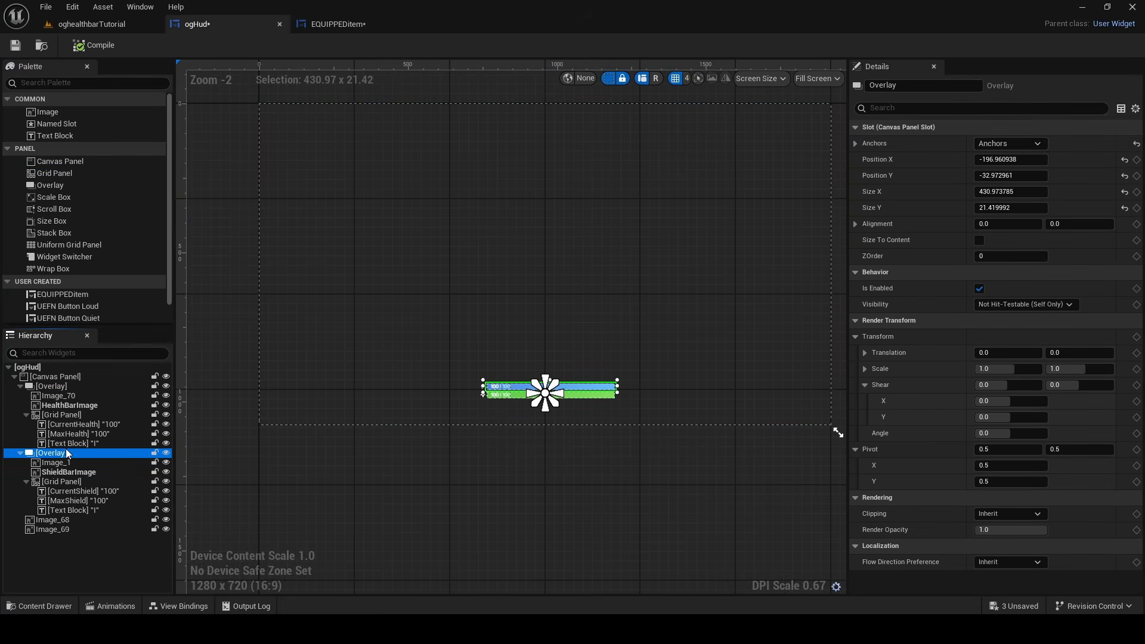
left_click(334, 24)
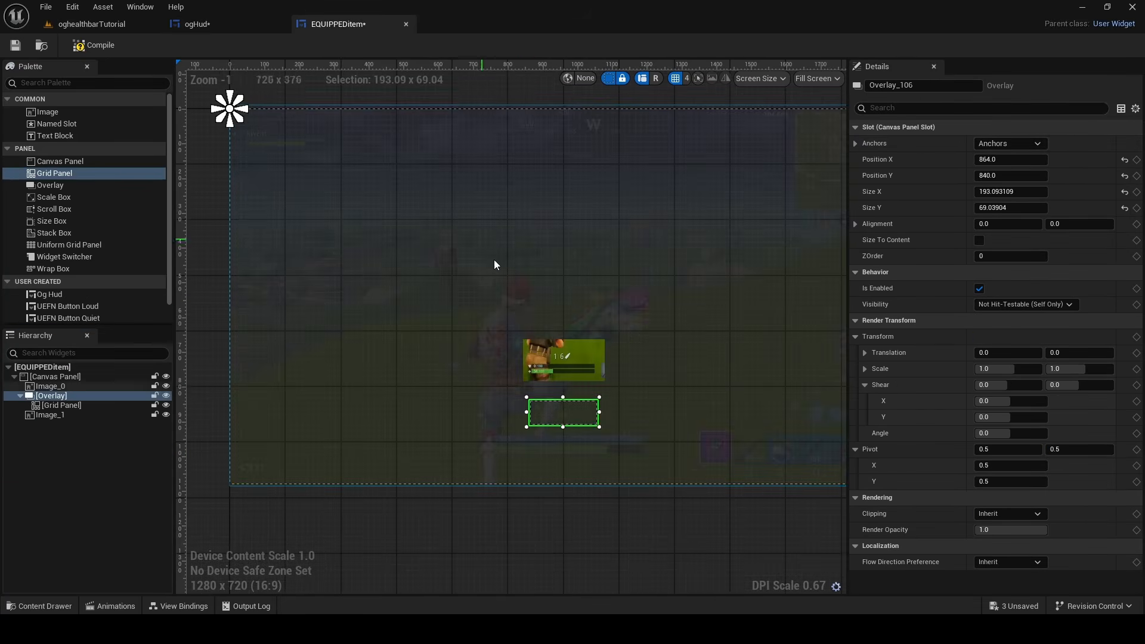
right_click(908, 148)
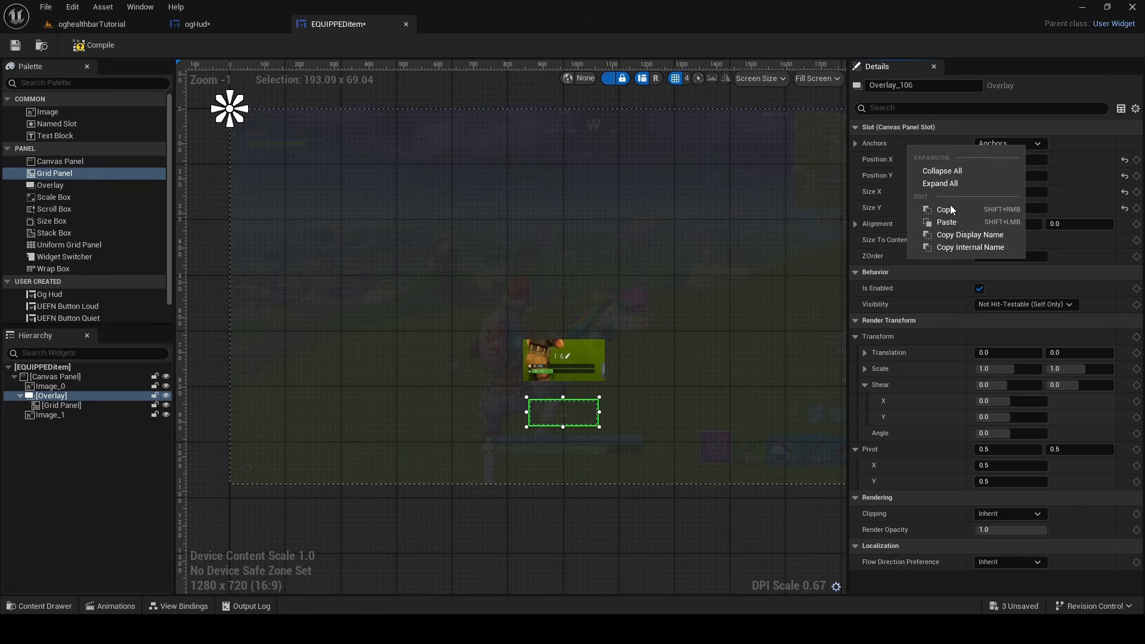
left_click(947, 222)
Shrink the overlay to about 96 × 32 and position it just above the bars at about -45, -109
scroll(585, 432, "up", 5)
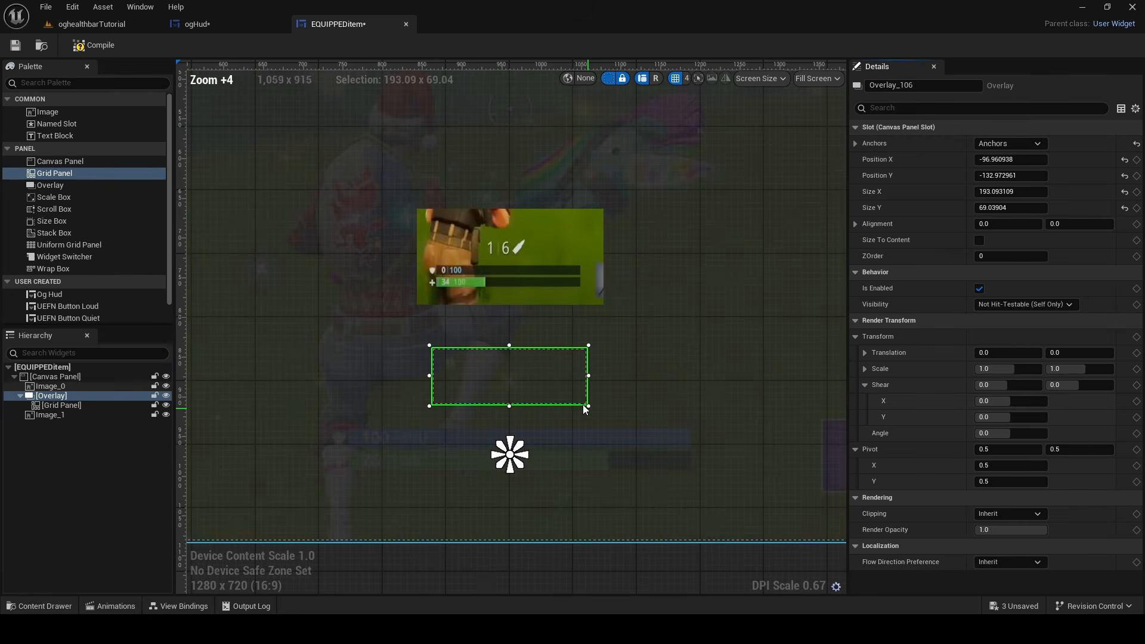
scroll(543, 395, "up", 7)
left_click_drag(485, 365, 489, 371)
left_click_drag(365, 410, 461, 409)
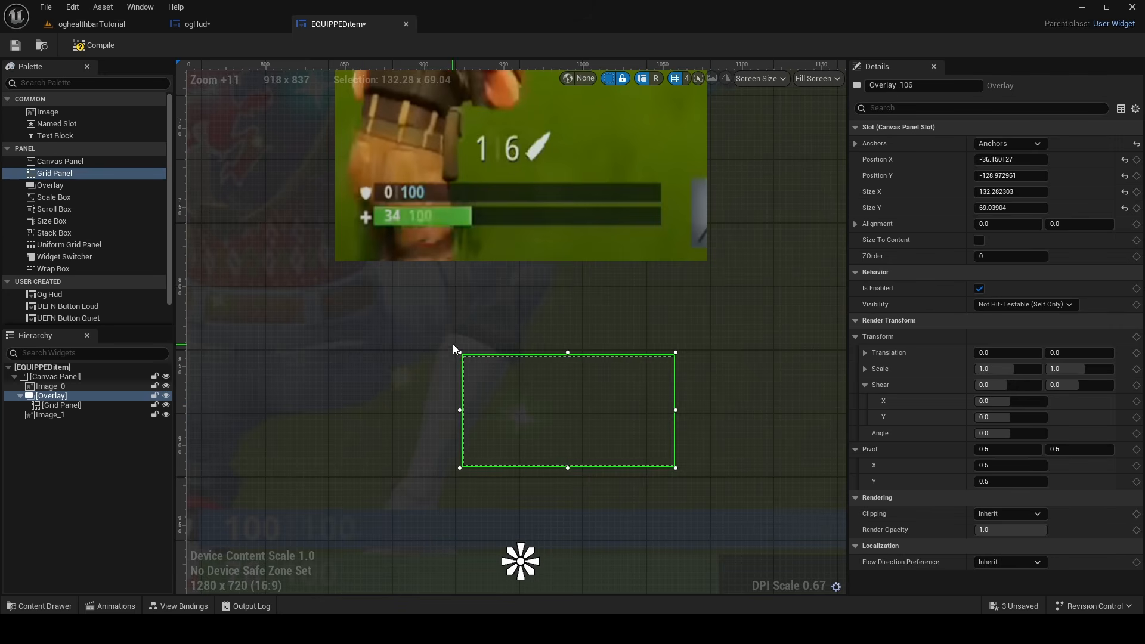
left_click_drag(459, 352, 518, 412)
left_click_drag(556, 441, 482, 414)
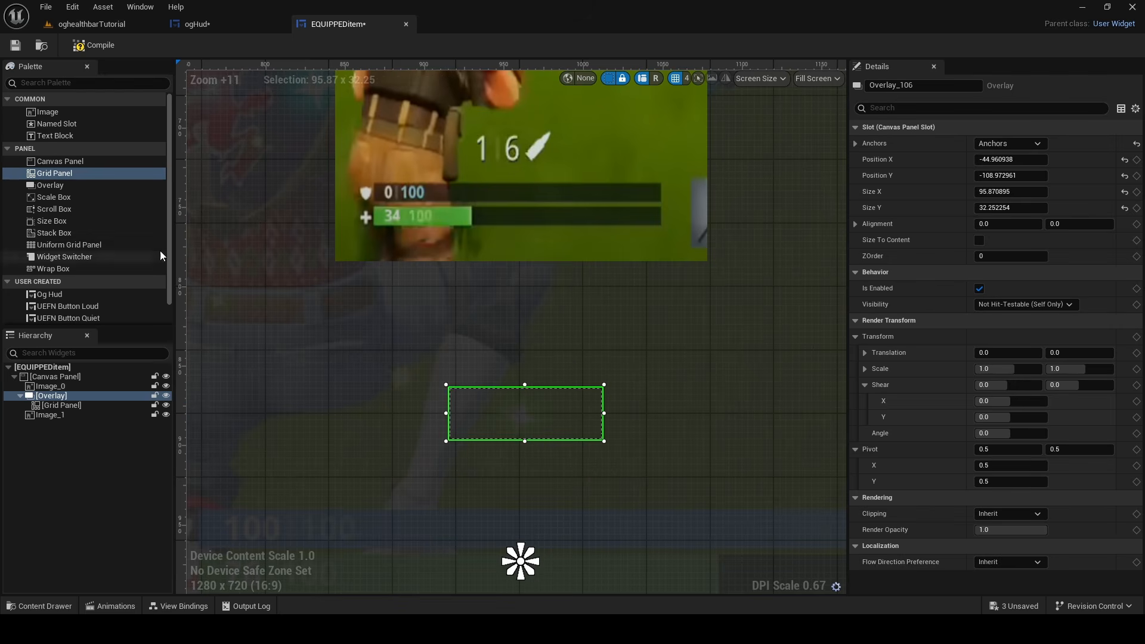
Add a Text Block inside the overlay and name it AmmoCount
left_click(77, 139)
left_click_drag(88, 393, 89, 394)
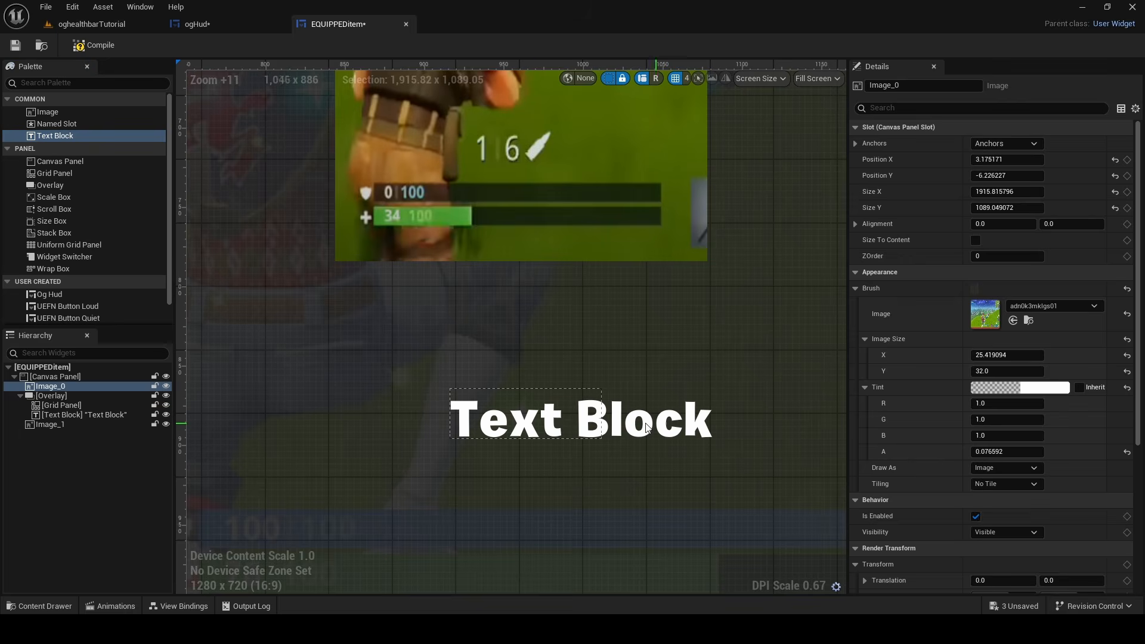
left_click_drag(958, 87, 749, 98)
type("AmmoCount")
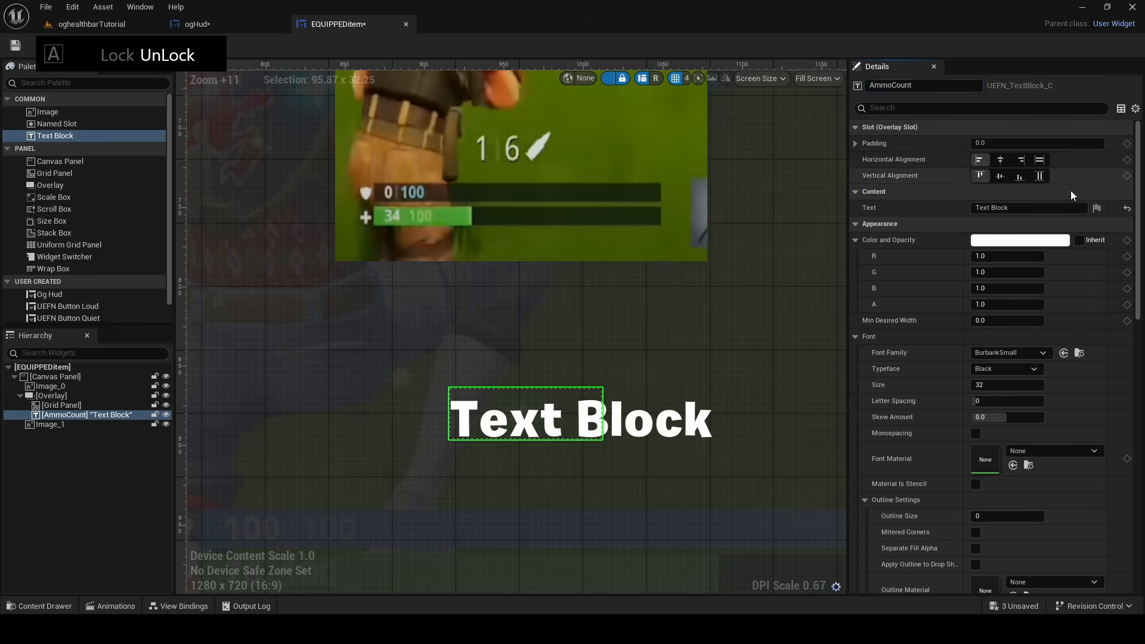
Set AmmoCount's text to 1 and its typeface to Medium
left_click(1014, 208)
type("1")
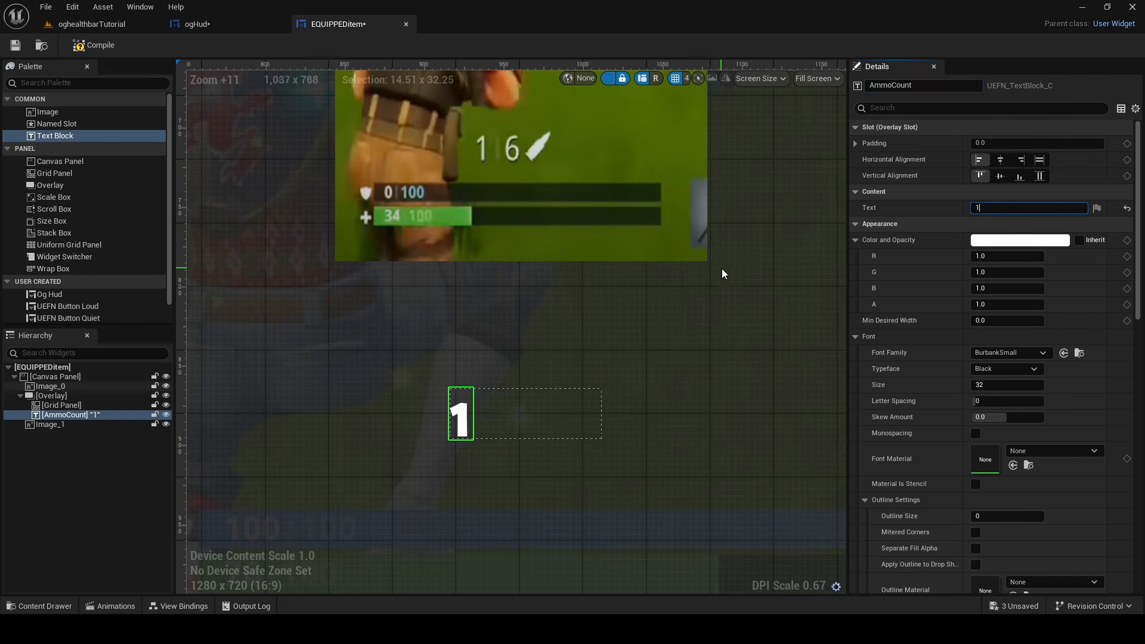
left_click(1007, 372)
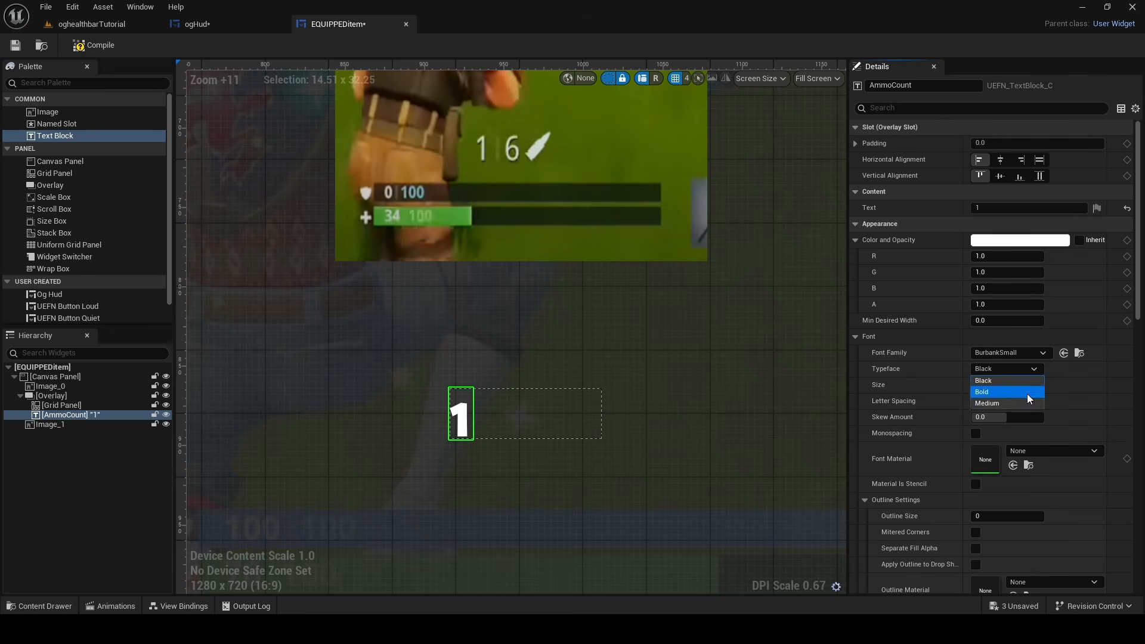
left_click(1014, 395)
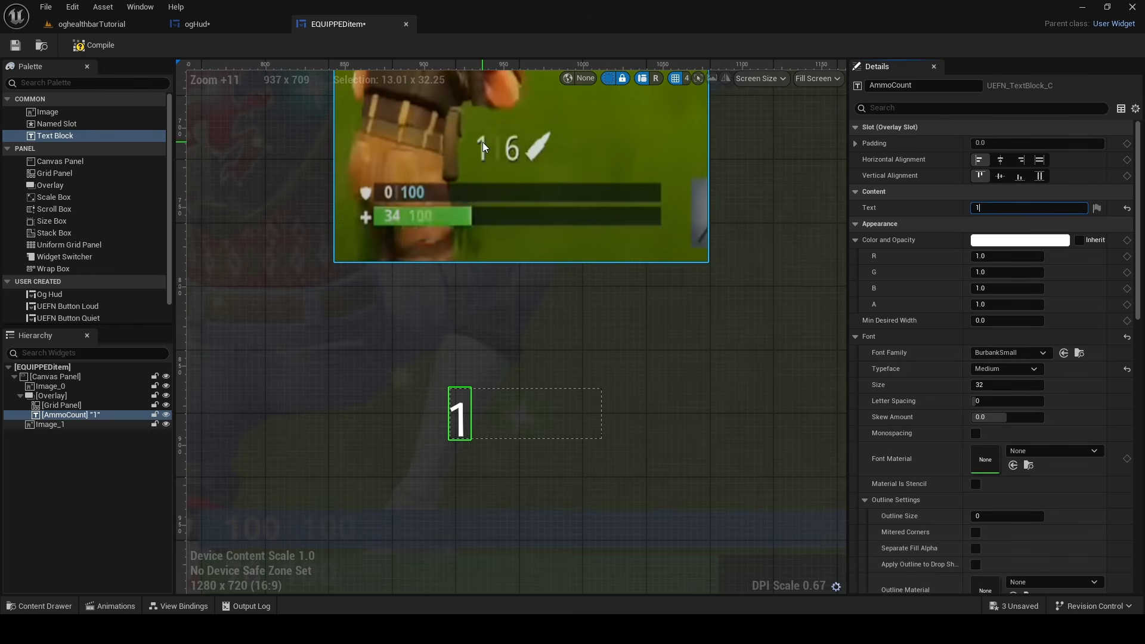
Enable mitered corners for AmmoCount's outline and set the outline size to 0
scroll(1000, 317, "down", 8)
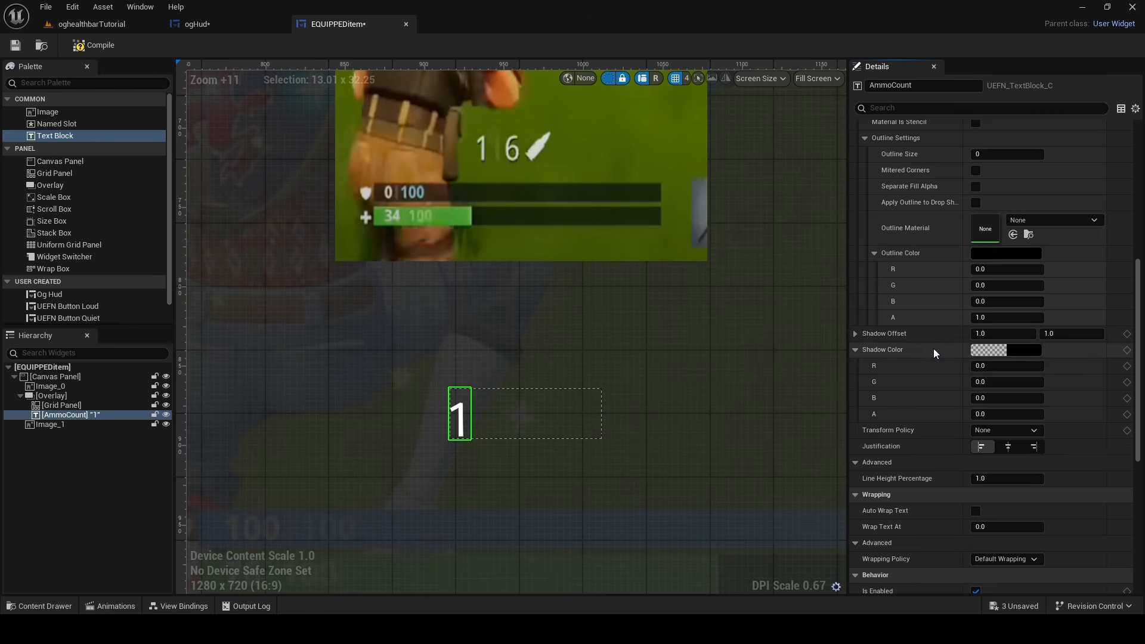
scroll(989, 381, "up", 8)
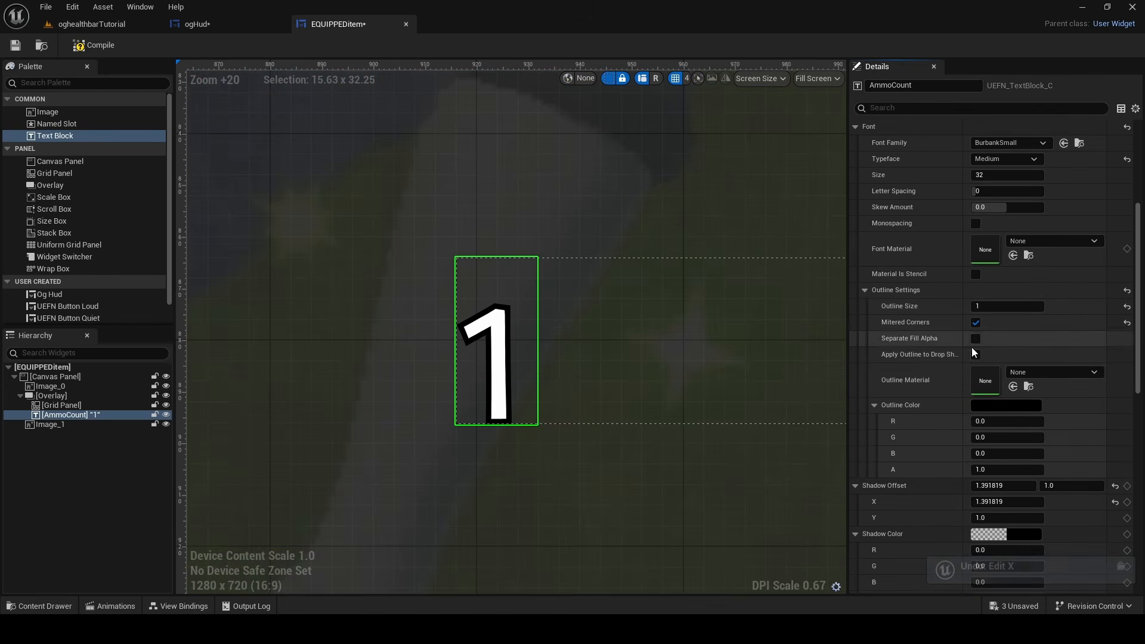
left_click_drag(993, 305, 978, 305)
Make AmmoCount's black shadow color fully opaque with an alpha of 1.0
scroll(979, 363, "down", 2)
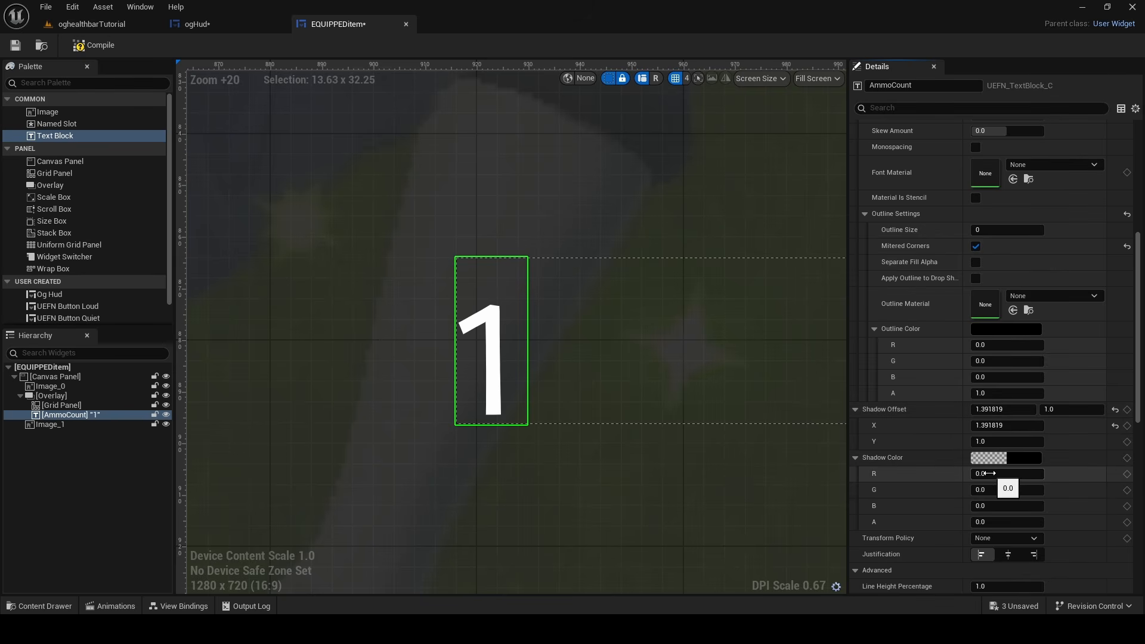
scroll(987, 473, "down", 2)
left_click(993, 420)
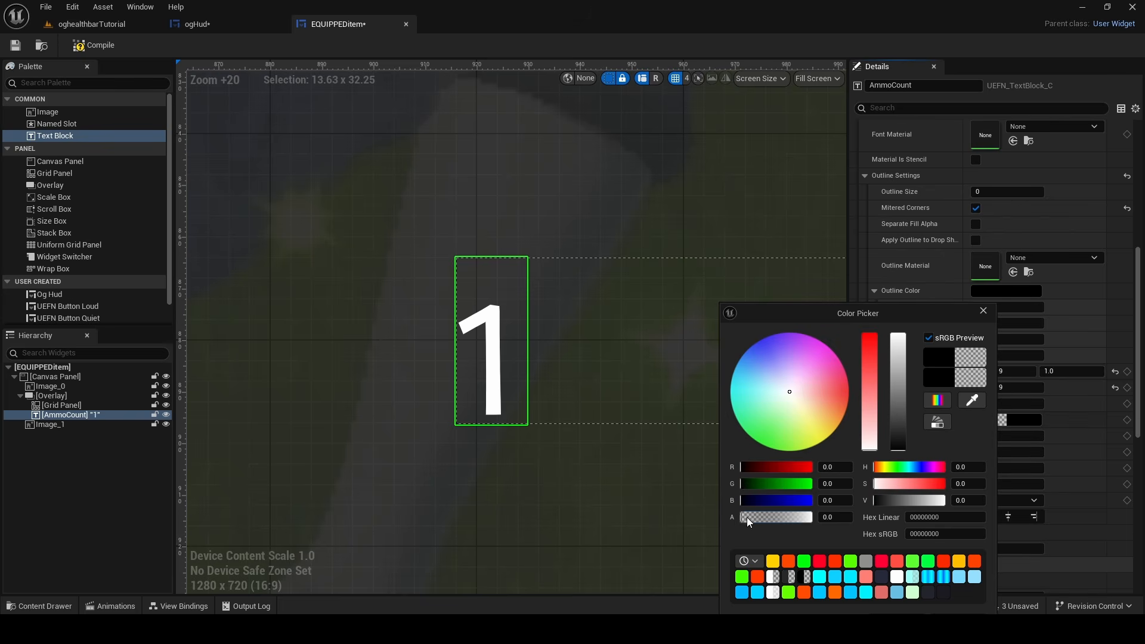
left_click_drag(747, 519, 835, 517)
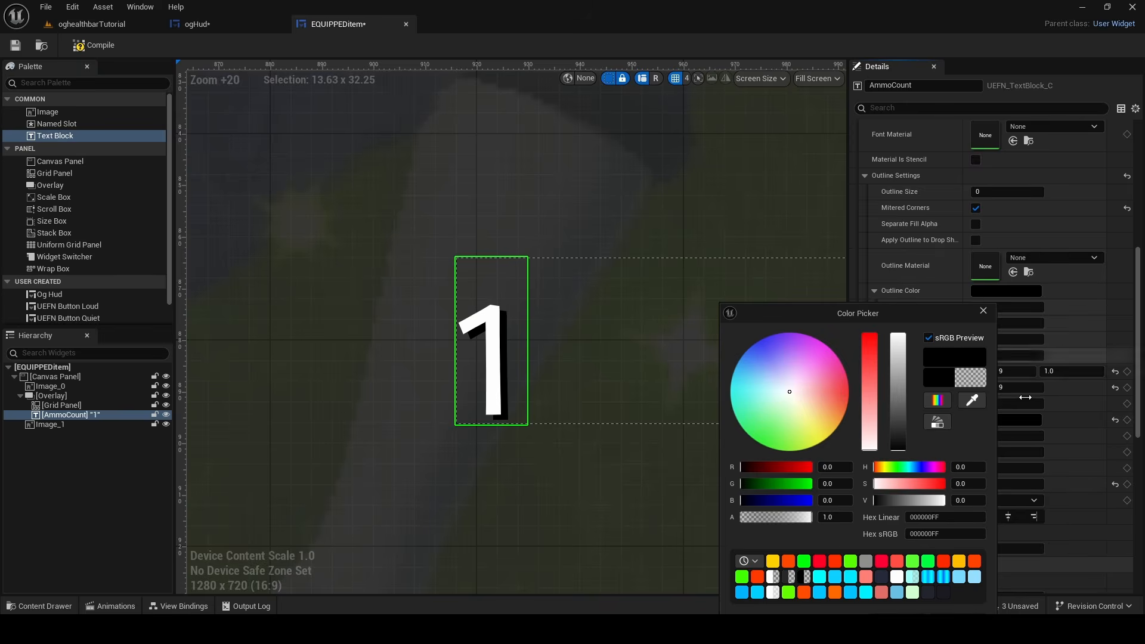
left_click_drag(876, 313, 775, 99)
left_click(502, 362)
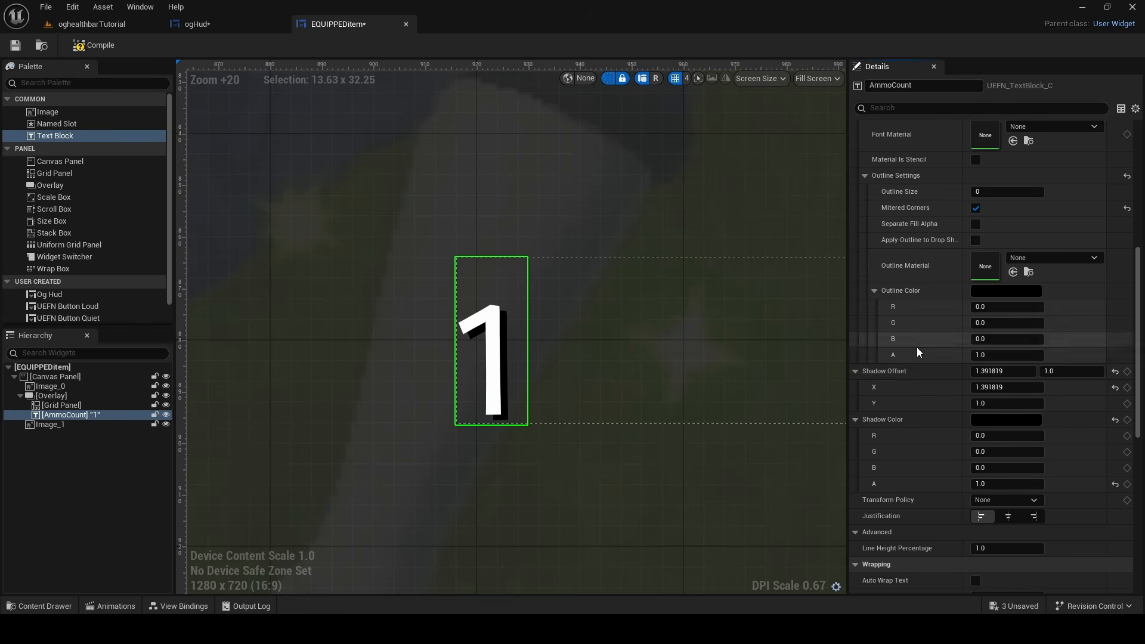
Set AmmoCount's horizontal shadow offset to about 1.1 and compare the digit with the ammo reference image
mouse_move(1003, 372)
left_mouse_down()
mouse_move(984, 372)
mouse_move(1023, 372)
mouse_move(984, 372)
left_mouse_up()
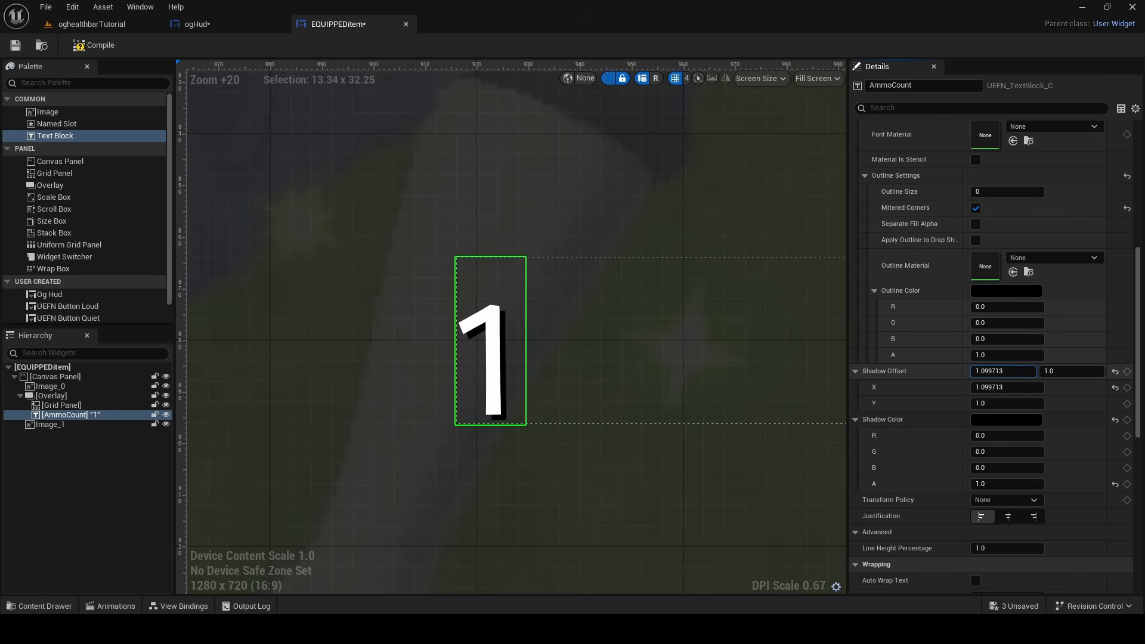
scroll(447, 332, "down", 5)
scroll(513, 299, "up", 6)
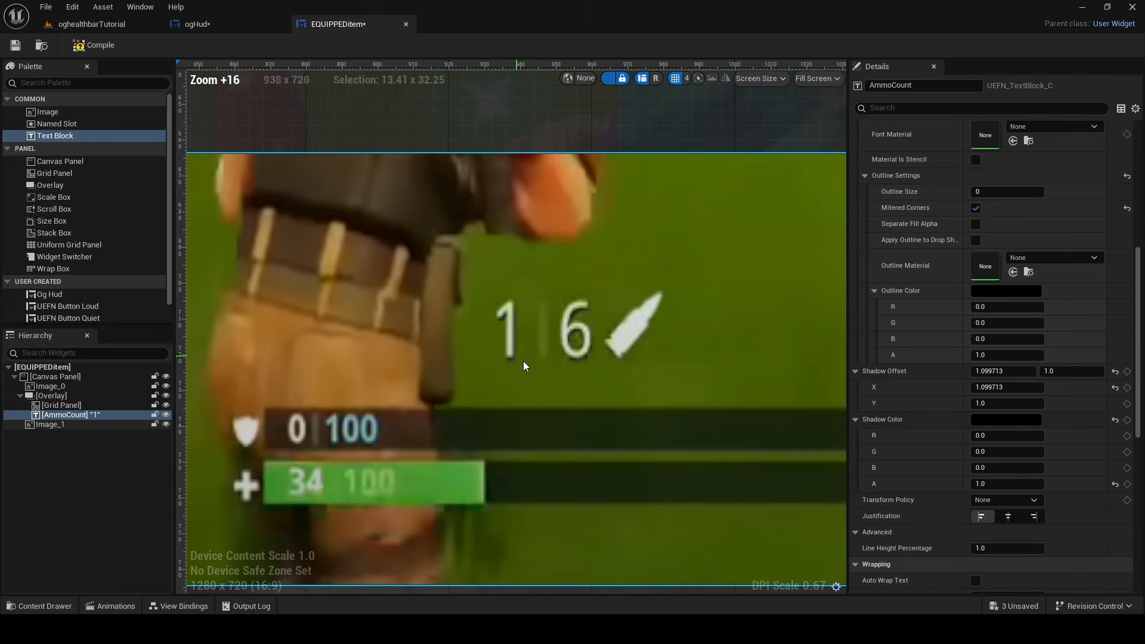
right_click_drag(517, 499, 527, 54)
scroll(527, 262, "down", 5)
scroll(494, 331, "up", 9)
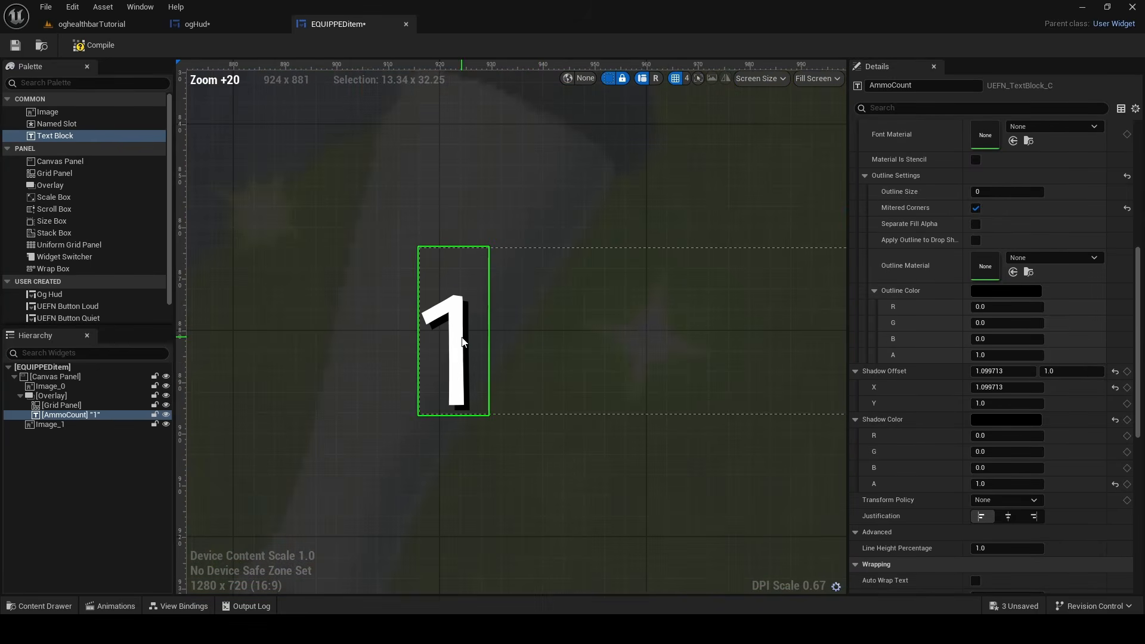
scroll(493, 362, "down", 6)
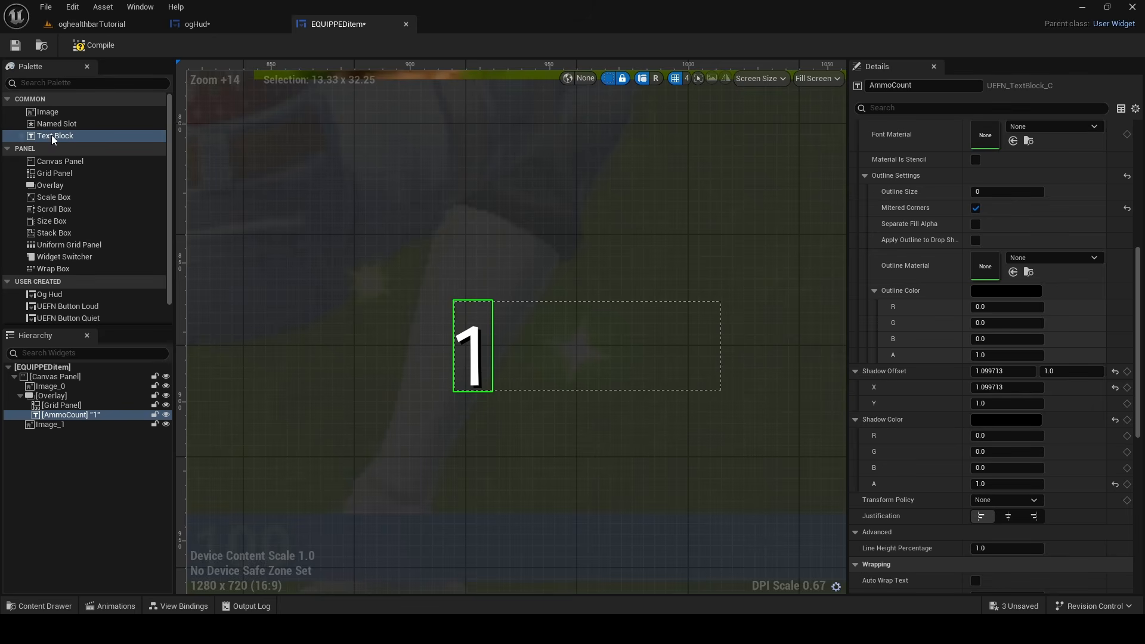
Add a Text Block to the Grid Panel and move AmmoCount into the same panel
left_click_drag(51, 135, 67, 408)
left_click(63, 415)
left_click(66, 423, "shift")
left_click(67, 416)
Set the new text block's text to a capital I as the separator
left_click_drag(1017, 305, 818, 310)
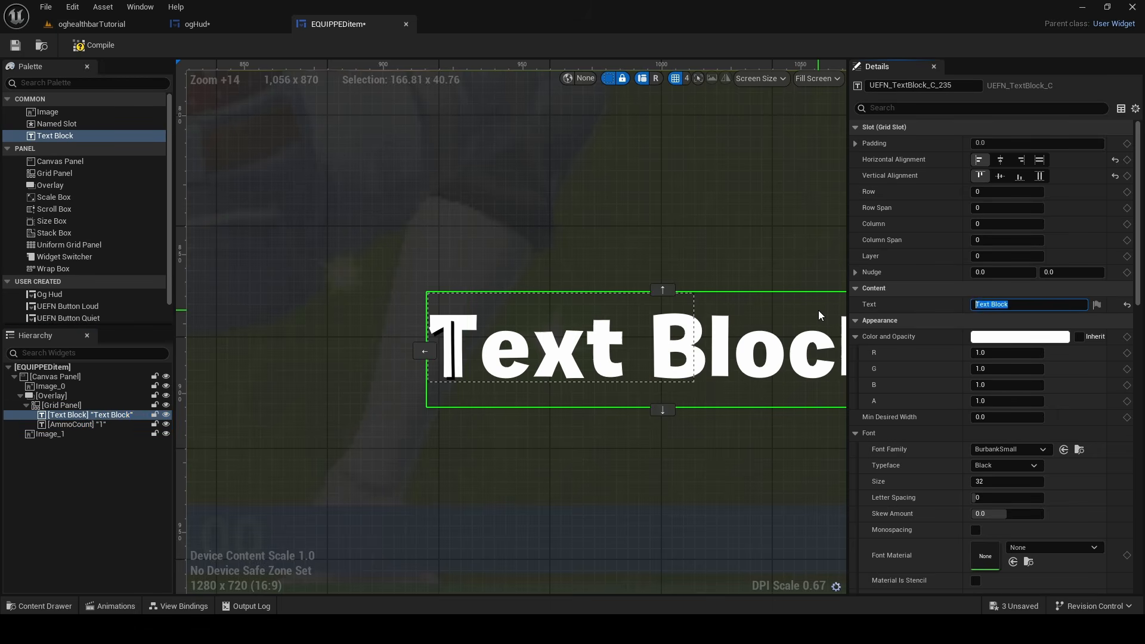
key("Caps_Lock")
type("I")
key("Return")
key("Caps_Lock")
Lower the separator's color alpha to about 0.08 and move it to column 1 of the grid
mouse_move(999, 482)
left_mouse_down()
mouse_move(981, 482)
mouse_move(1001, 481)
left_mouse_up()
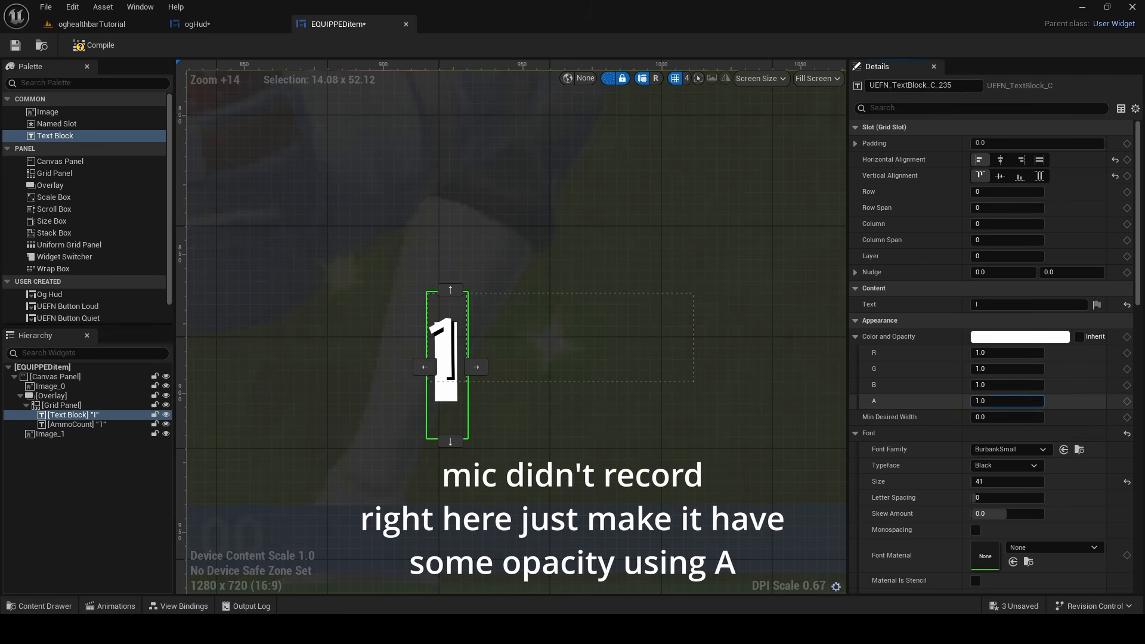
mouse_move(1004, 401)
left_mouse_down()
mouse_move(966, 401)
mouse_move(991, 401)
left_mouse_up()
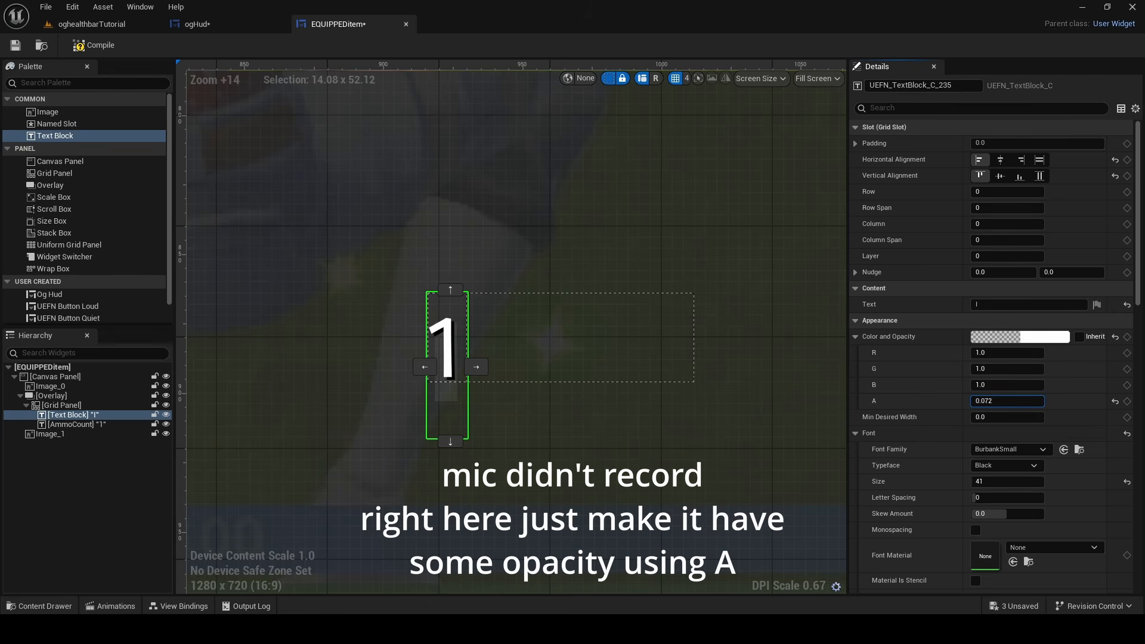
left_click(476, 367)
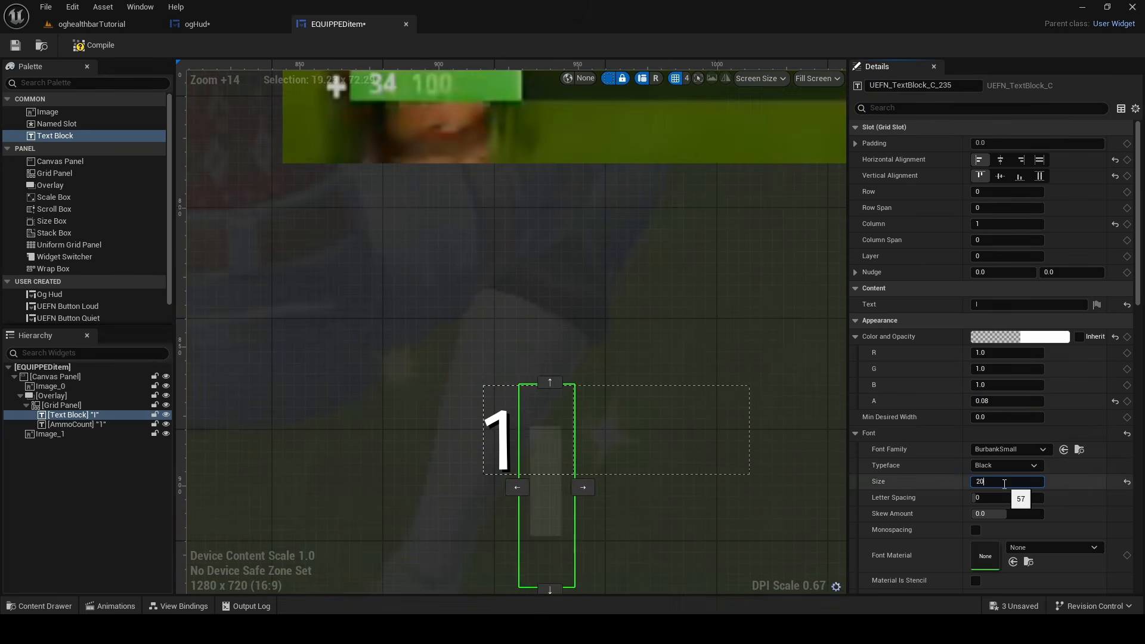
Set the separator's font size to 32
key("Return")
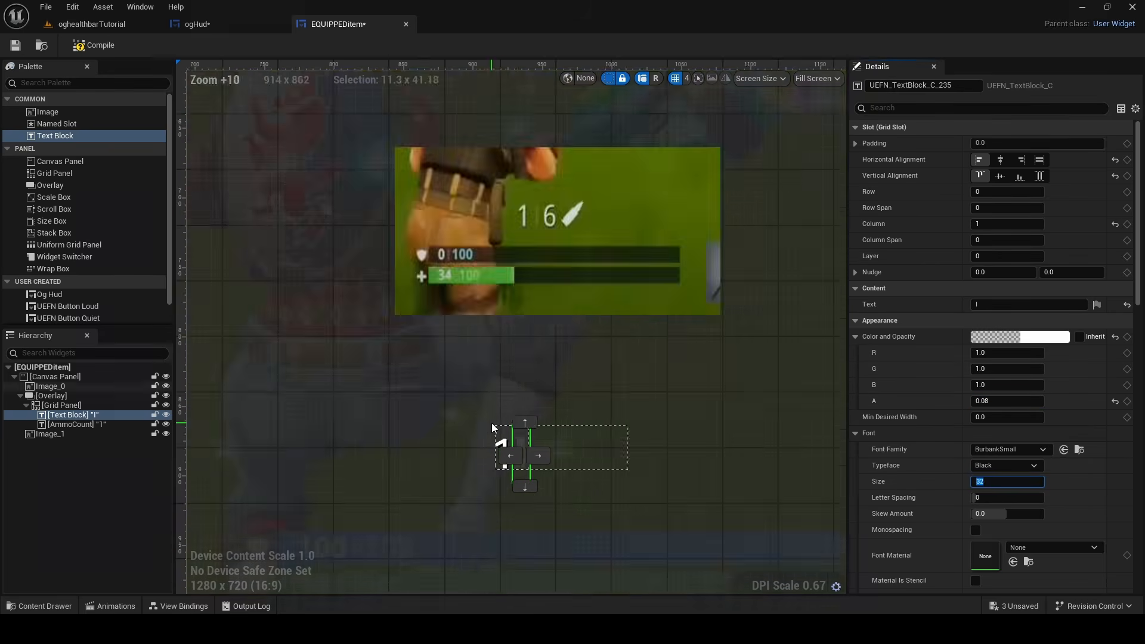
scroll(492, 423, "up", 10)
right_click_drag(501, 422, 467, 340)
scroll(520, 401, "down", 6)
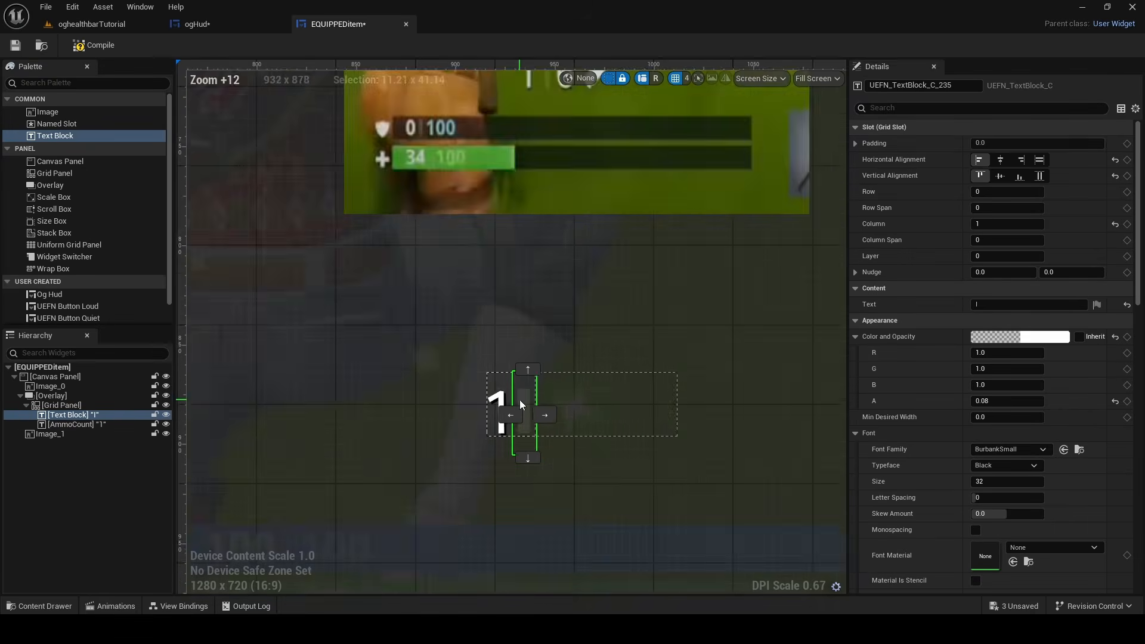
Set the separator's left padding to 5
scroll(520, 403, "up", 4)
left_click(855, 143)
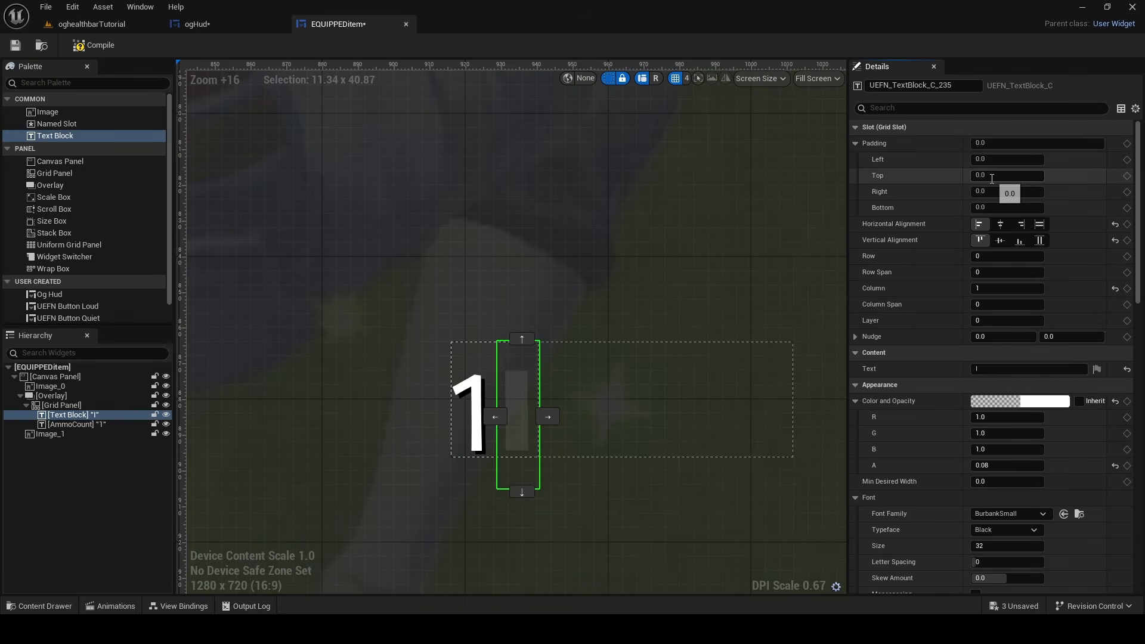
left_click(999, 160)
type("5")
key("Return")
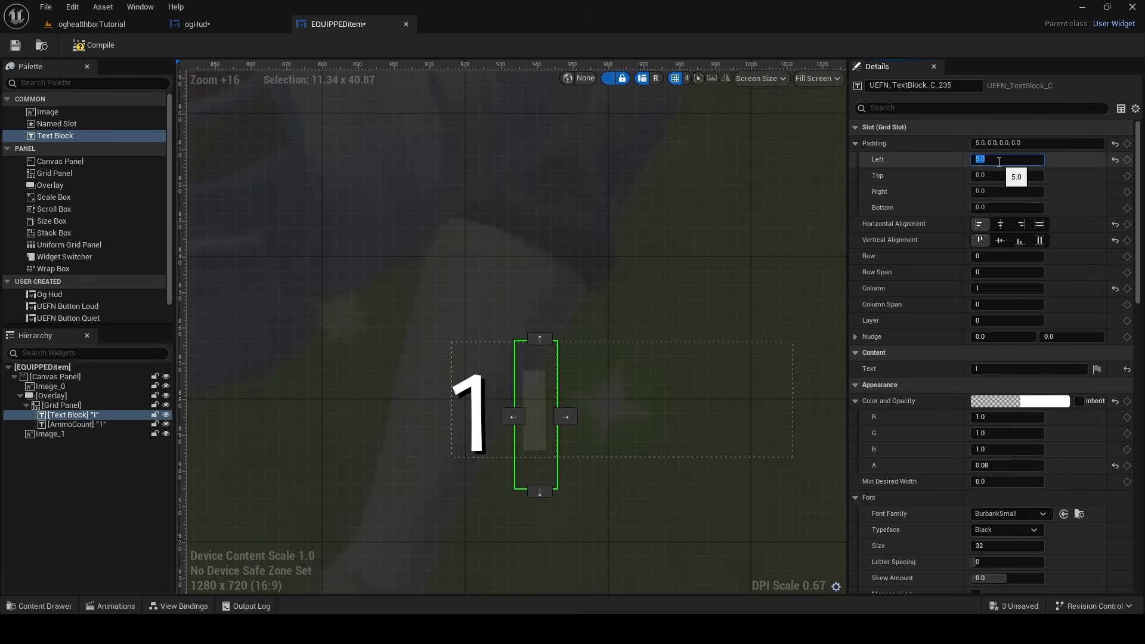
right_click_drag(545, 388, 506, 362)
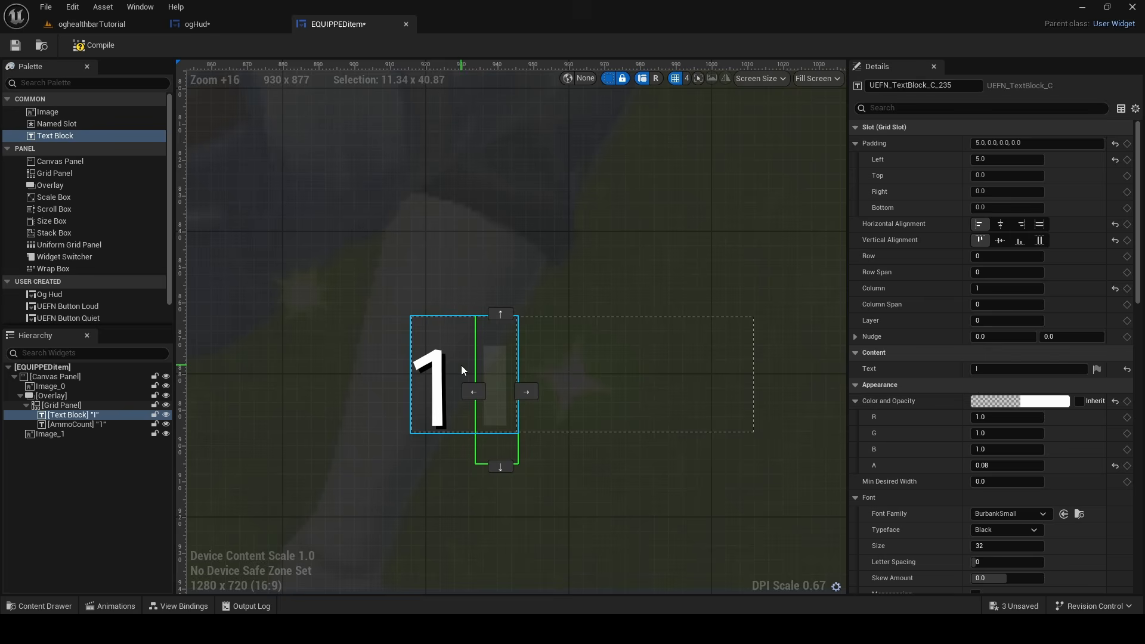
Duplicate AmmoCount and place the copy in column 2, after the separator
left_click(414, 391)
key("ctrl+d")
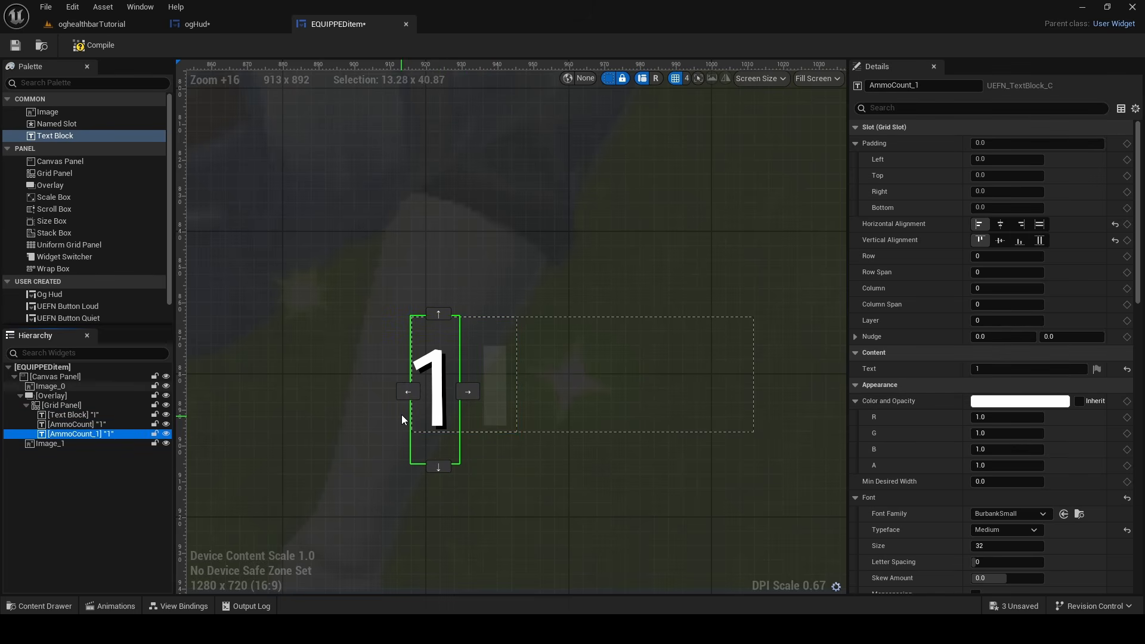
left_click_drag(429, 393, 562, 402)
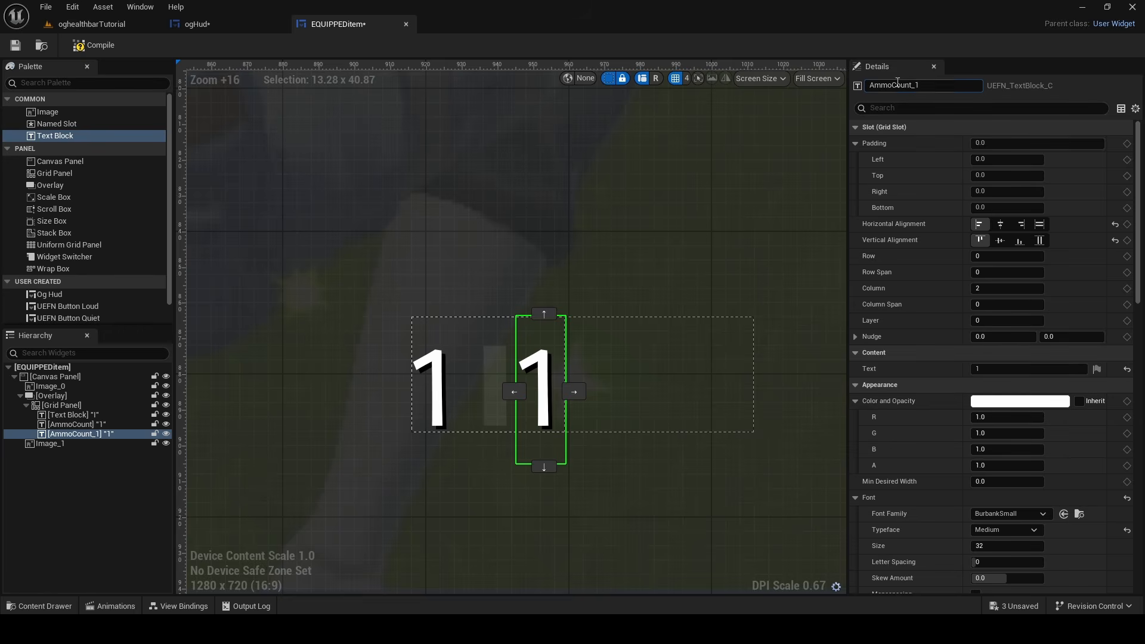
Rename the duplicated text block to AmmoSurplus and set its text to 6
type("AmmoSurplus")
left_click(994, 368)
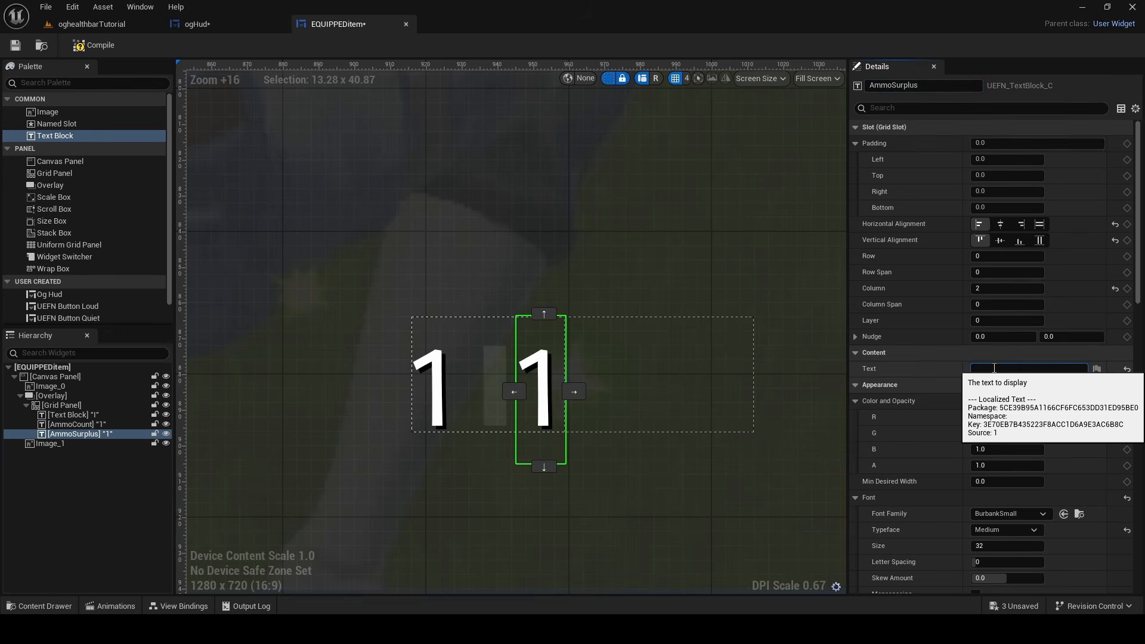
type("6")
key("Return")
right_click_drag(609, 288, 616, 443)
scroll(620, 377, "down", 2)
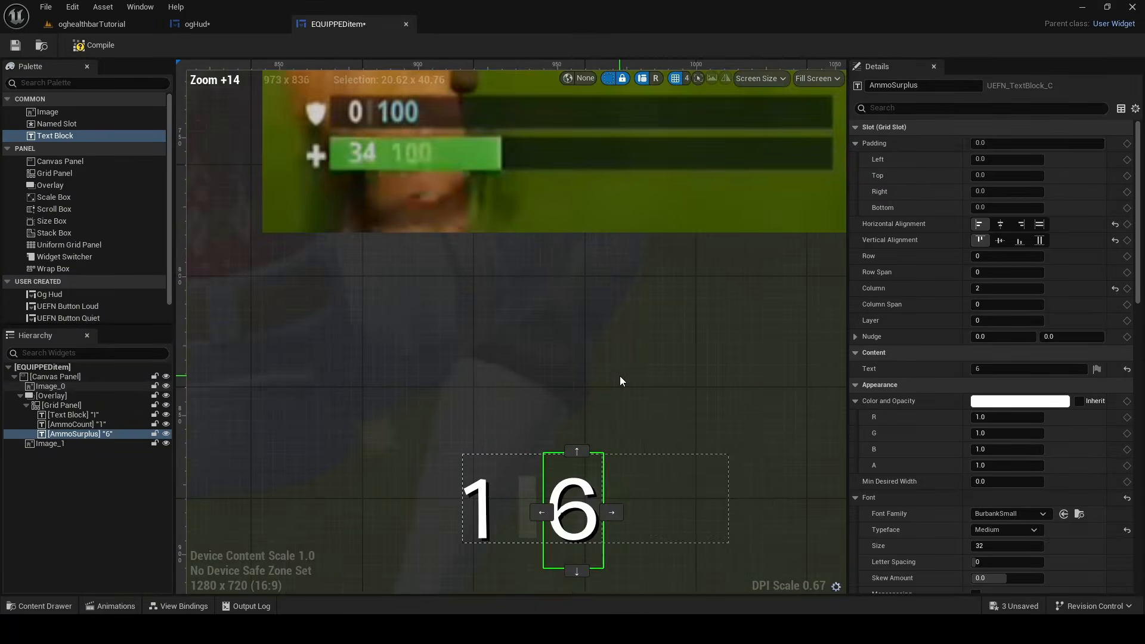
scroll(620, 381, "down", 4)
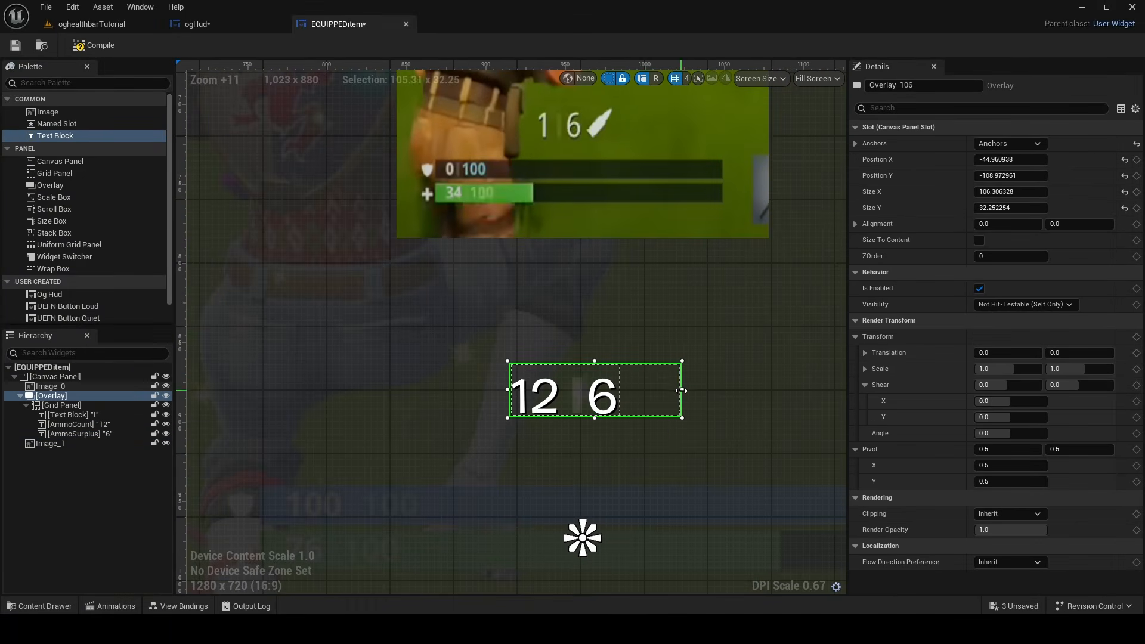
Narrow the overlay slightly and add an image to the grid panel in column 4 with a left padding of 6
left_click_drag(681, 391, 674, 391)
left_click_drag(48, 112, 70, 404)
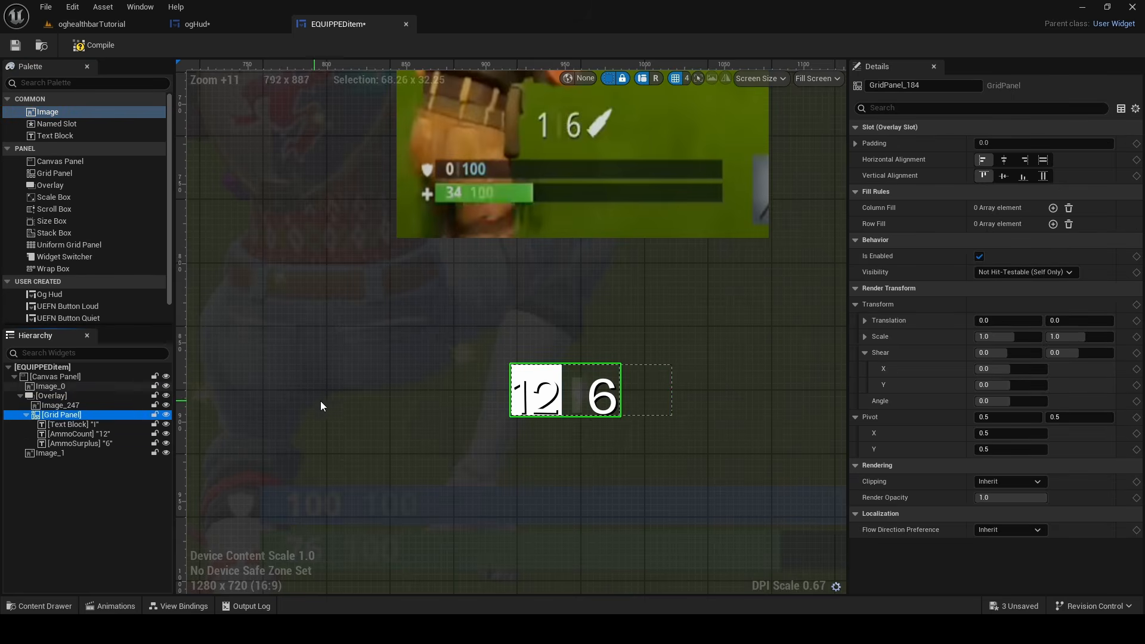
left_click(1016, 160)
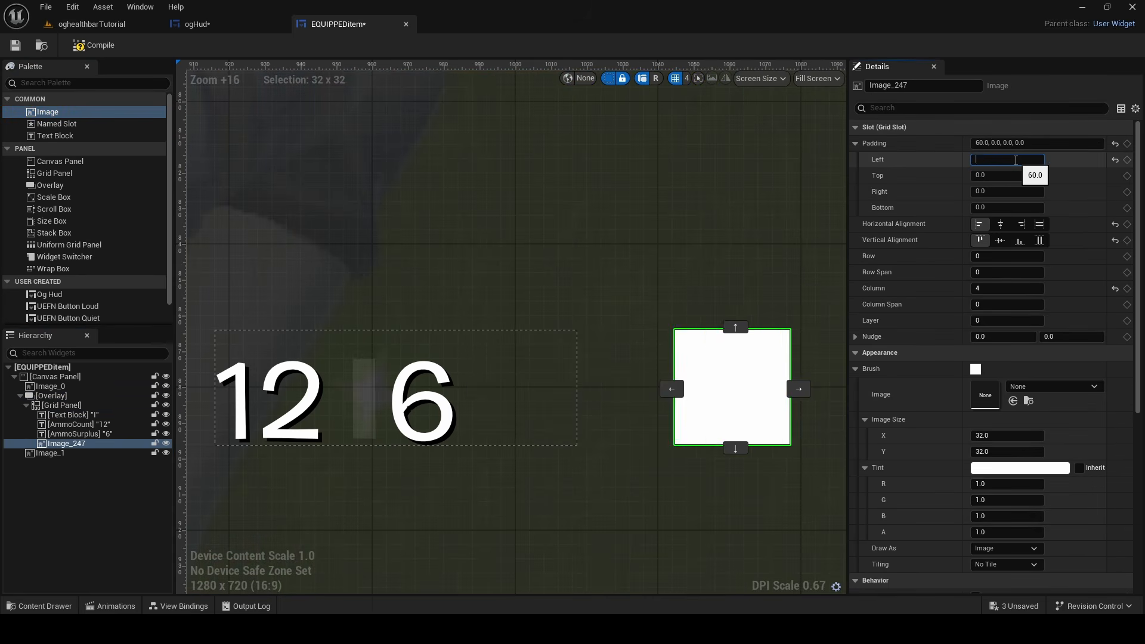
type("6")
key("Return")
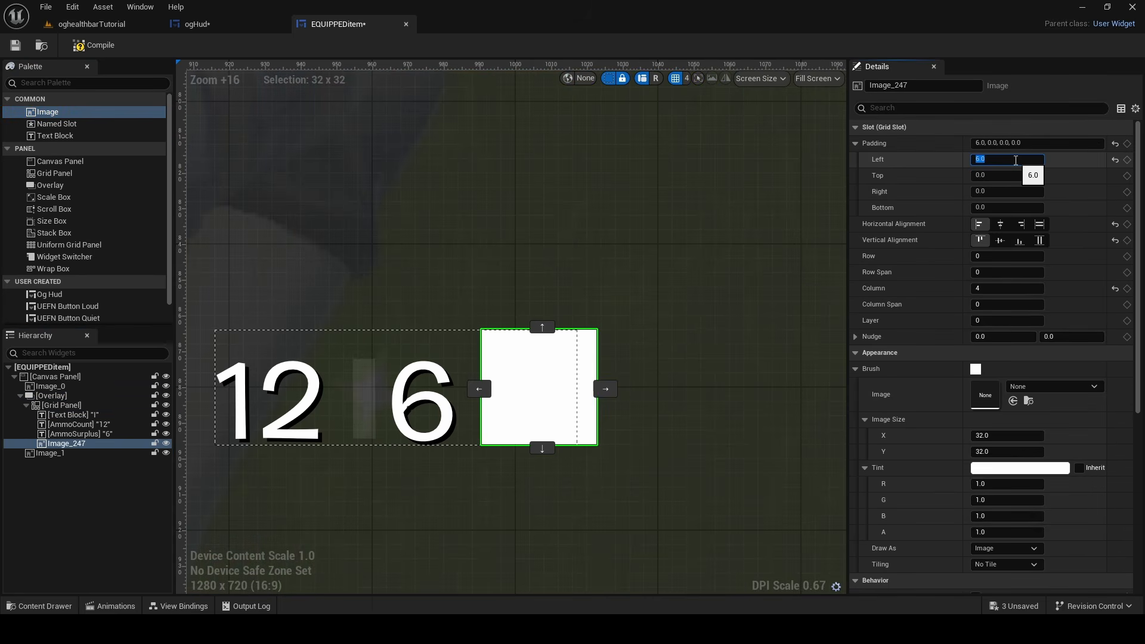
Try a narrower image width of about 28.27 for the new grid image and undo it
scroll(640, 220, "down", 5)
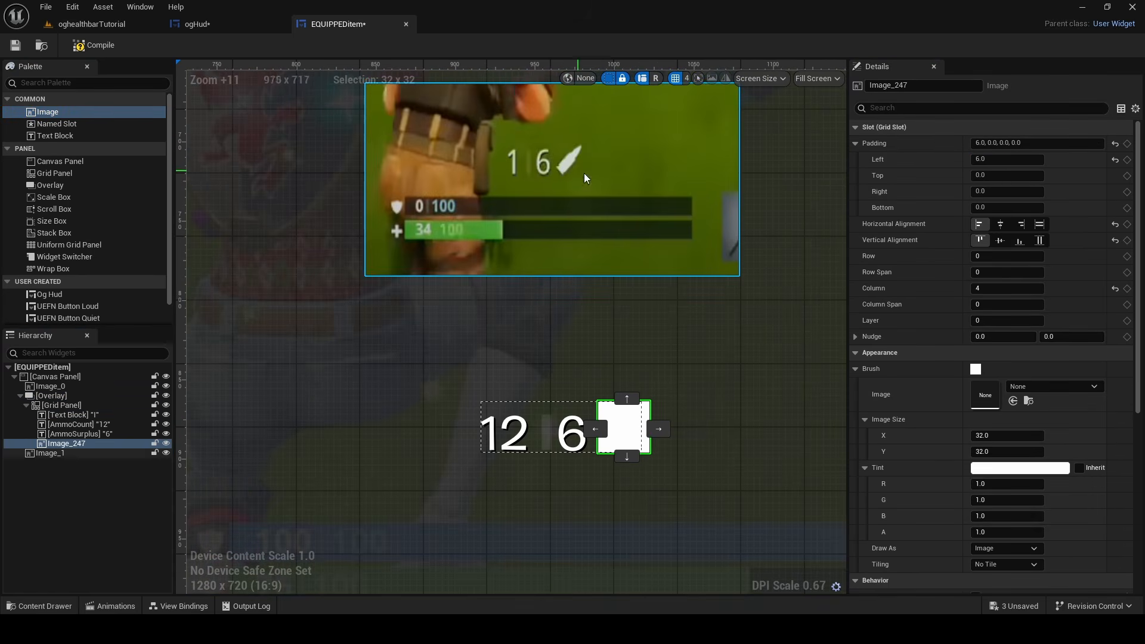
scroll(585, 173, "up", 9)
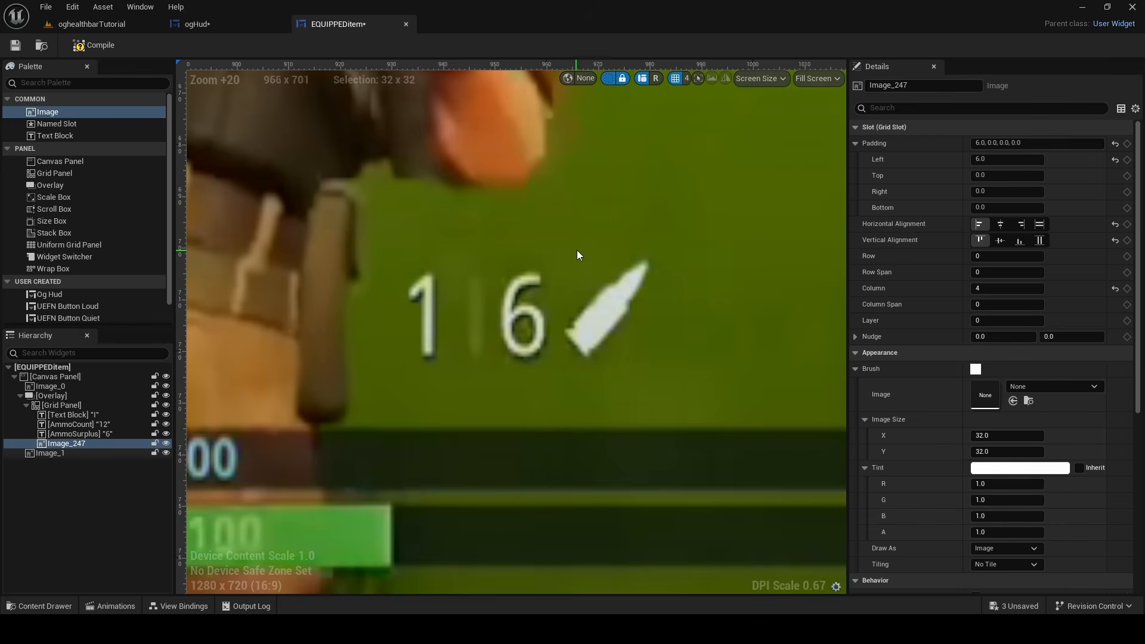
scroll(578, 253, "down", 8)
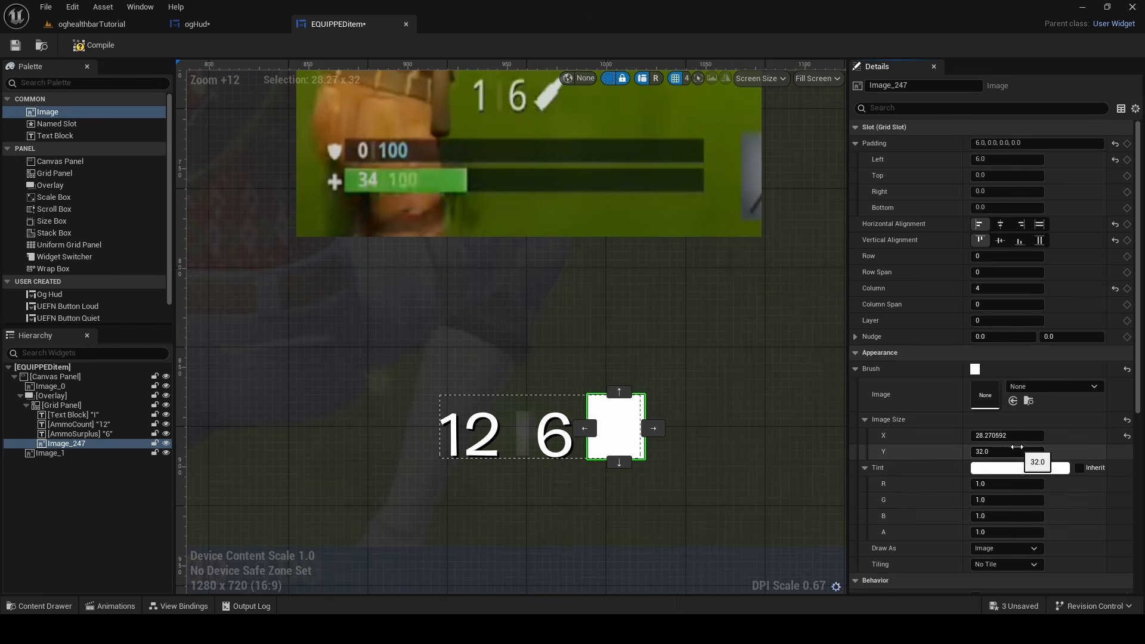
key("ctrl+z")
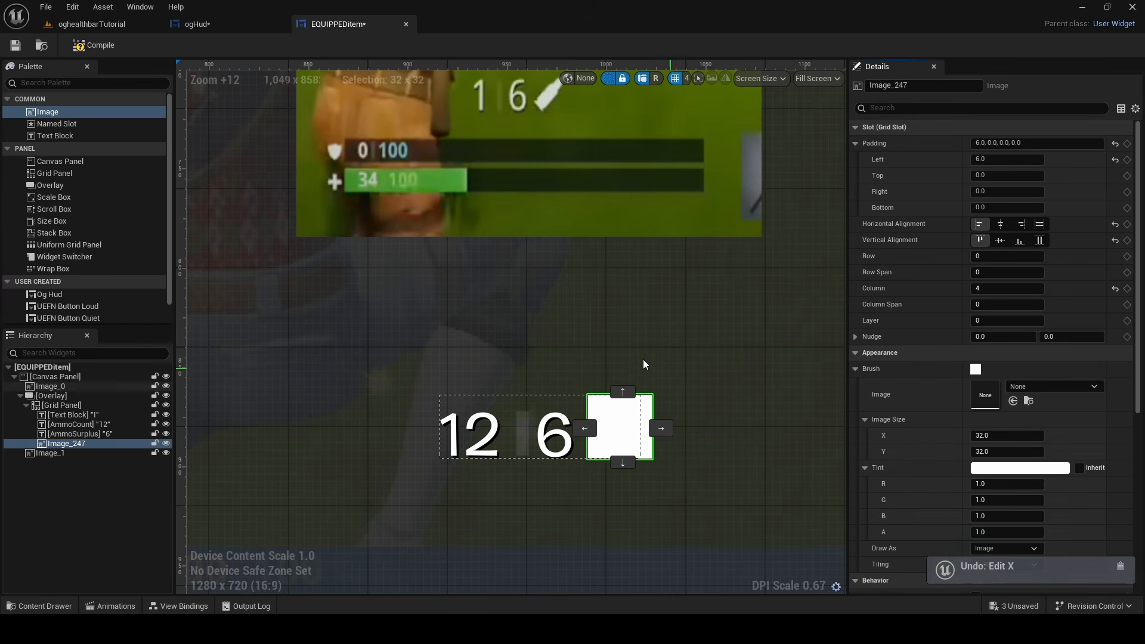
Compare the size and spacing of the ammo row with the reference screenshot above it
scroll(592, 350, "down", 6)
scroll(602, 352, "up", 3)
scroll(601, 348, "up", 1)
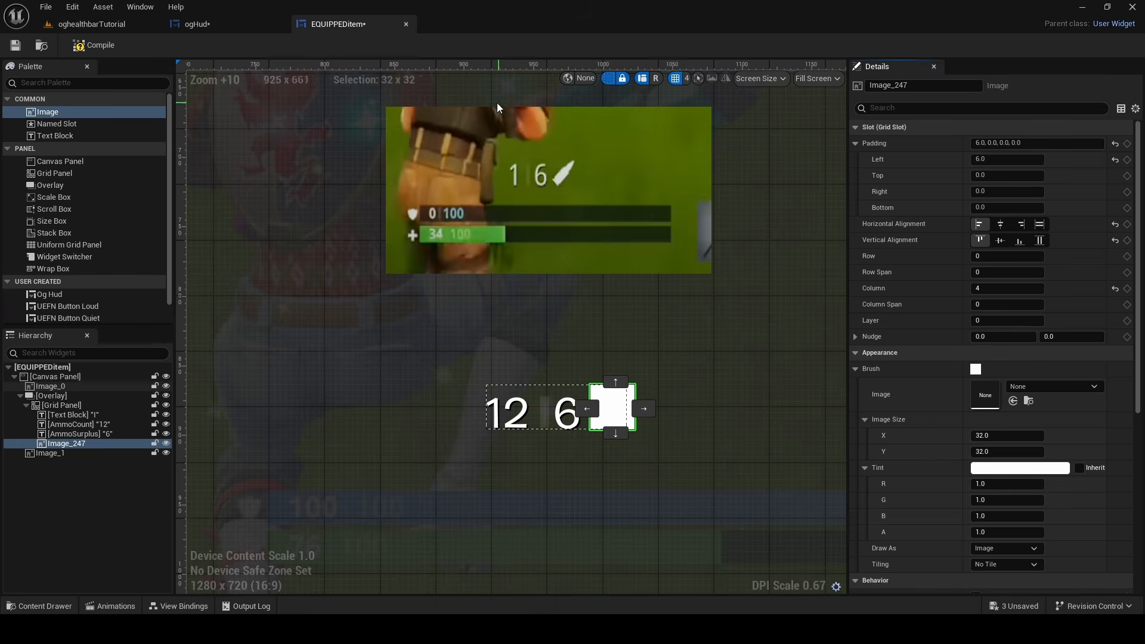
scroll(513, 179, "up", 3)
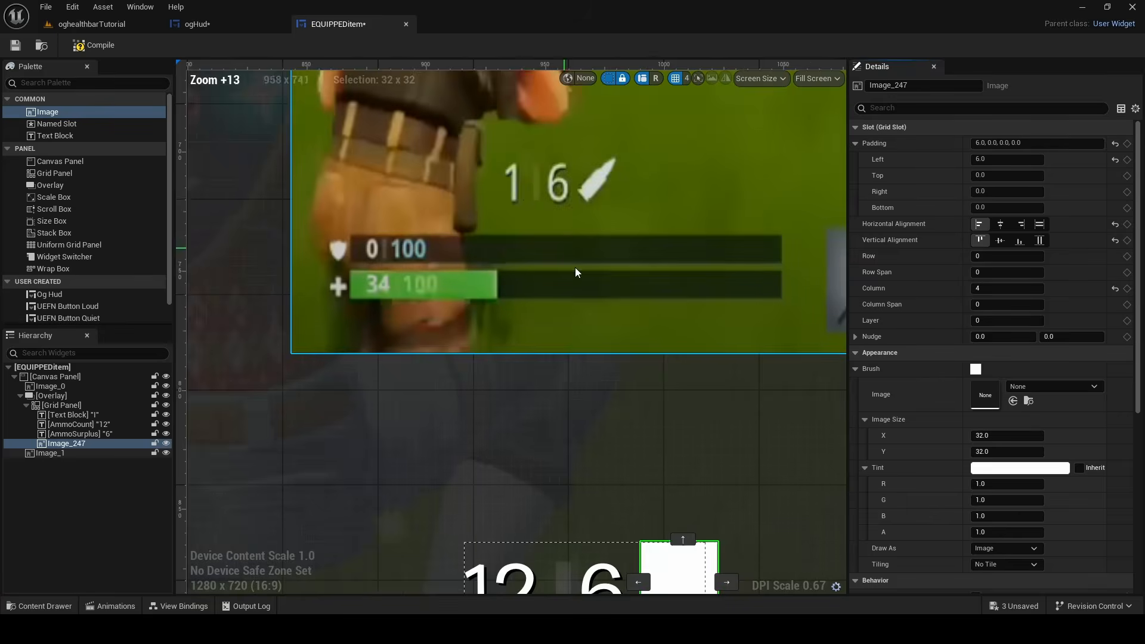
right_click_drag(574, 267, 528, 116)
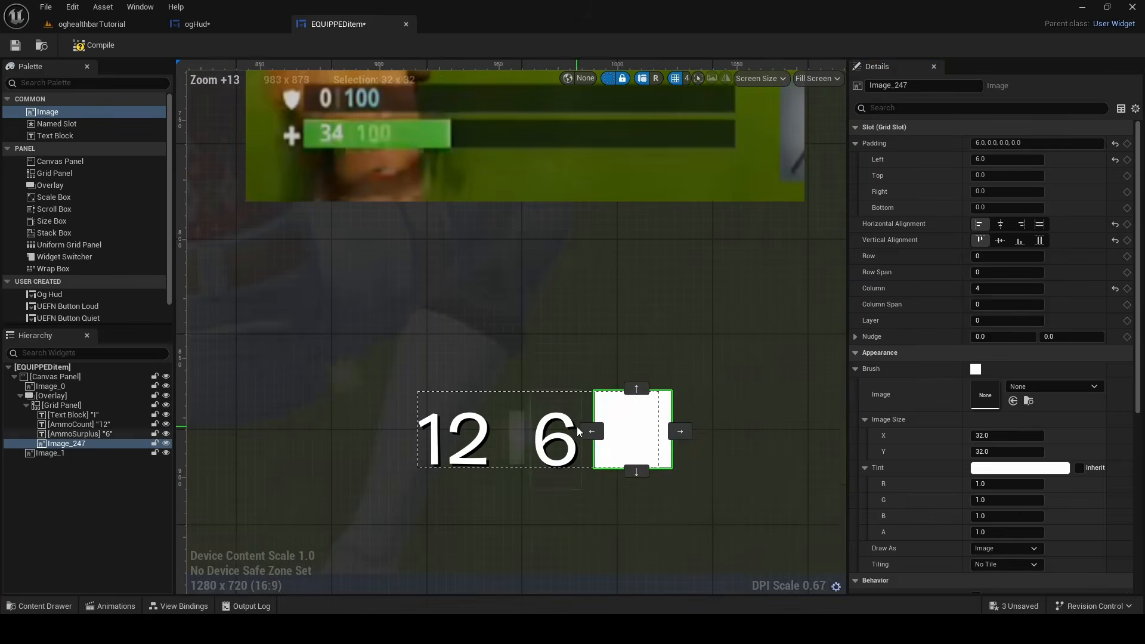
left_click(572, 430)
scroll(966, 387, "down", 3)
scroll(965, 396, "up", 3)
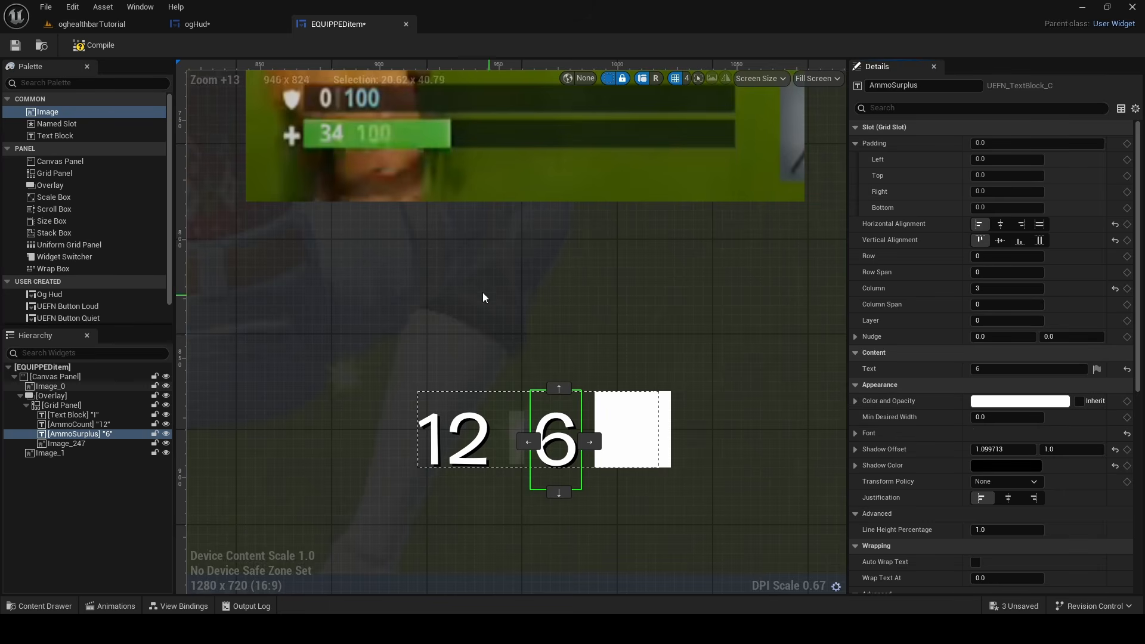
scroll(492, 304, "down", 2)
Try the Bold typeface and another font family on the AmmoCount text, and restore BurbankSmall Medium
left_click(488, 437)
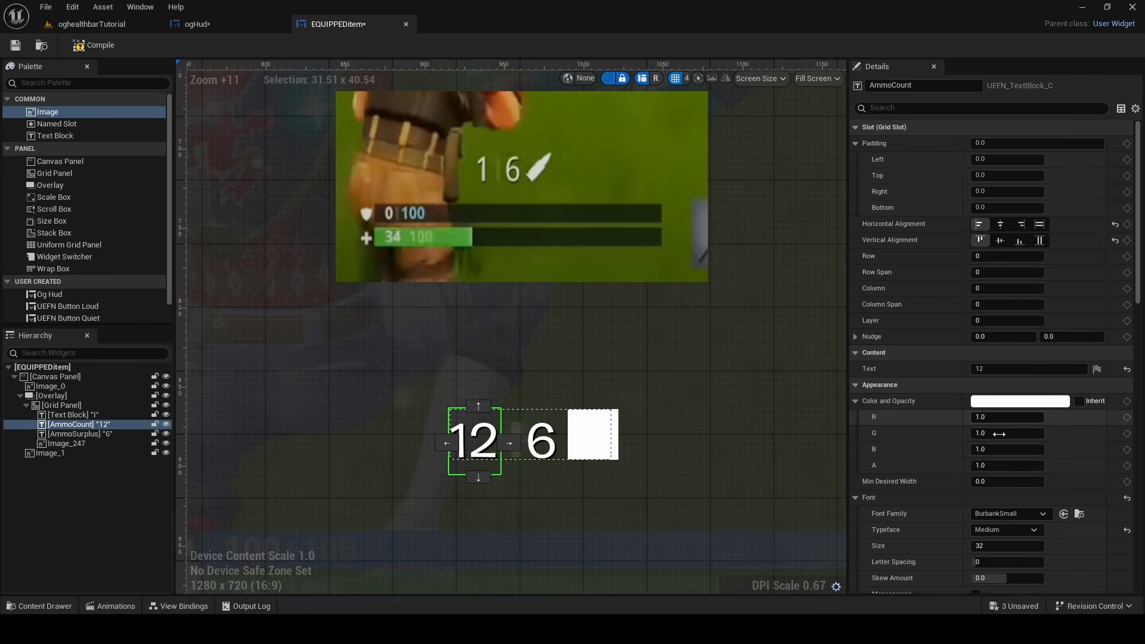
left_click(1008, 529)
left_click(998, 530)
left_click(999, 530)
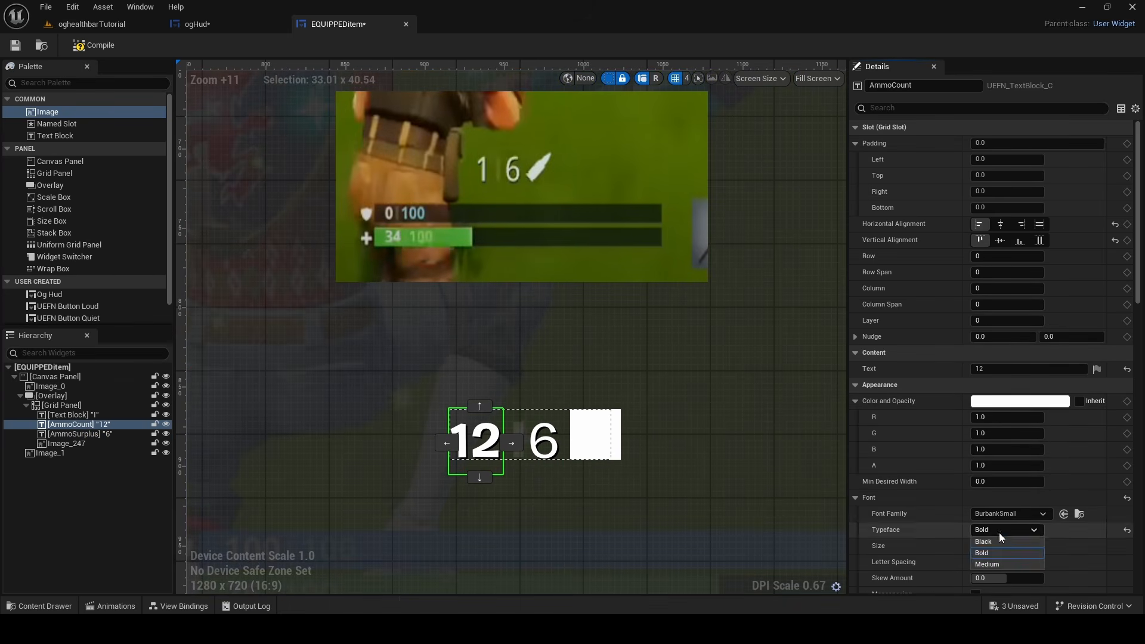
left_click(1008, 561)
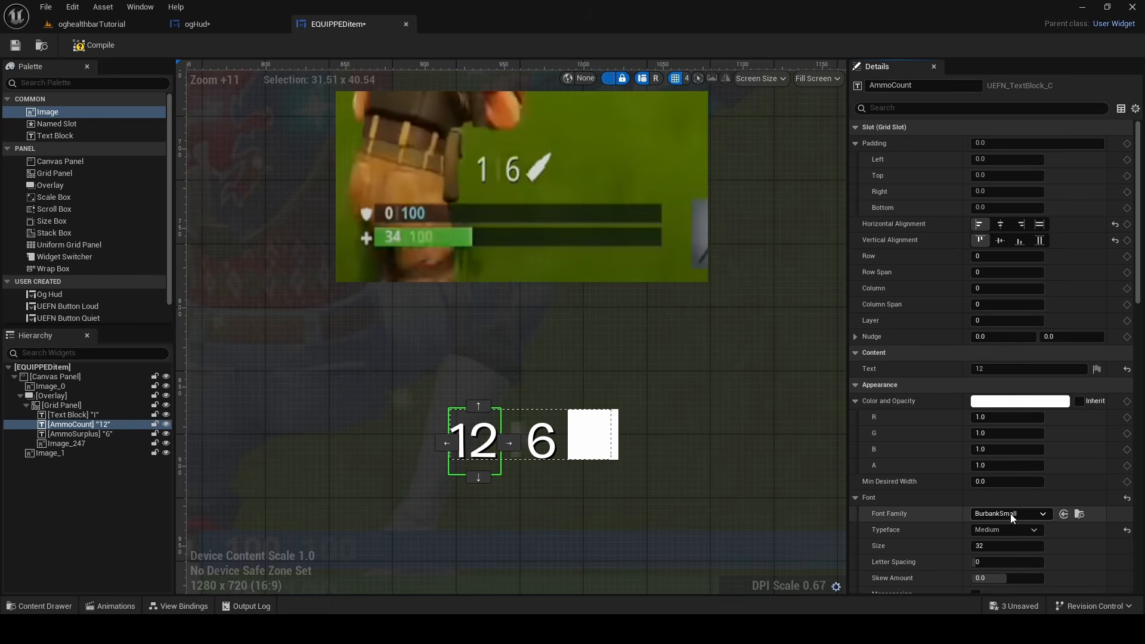
key("ctrl+z")
key("ctrl+z")
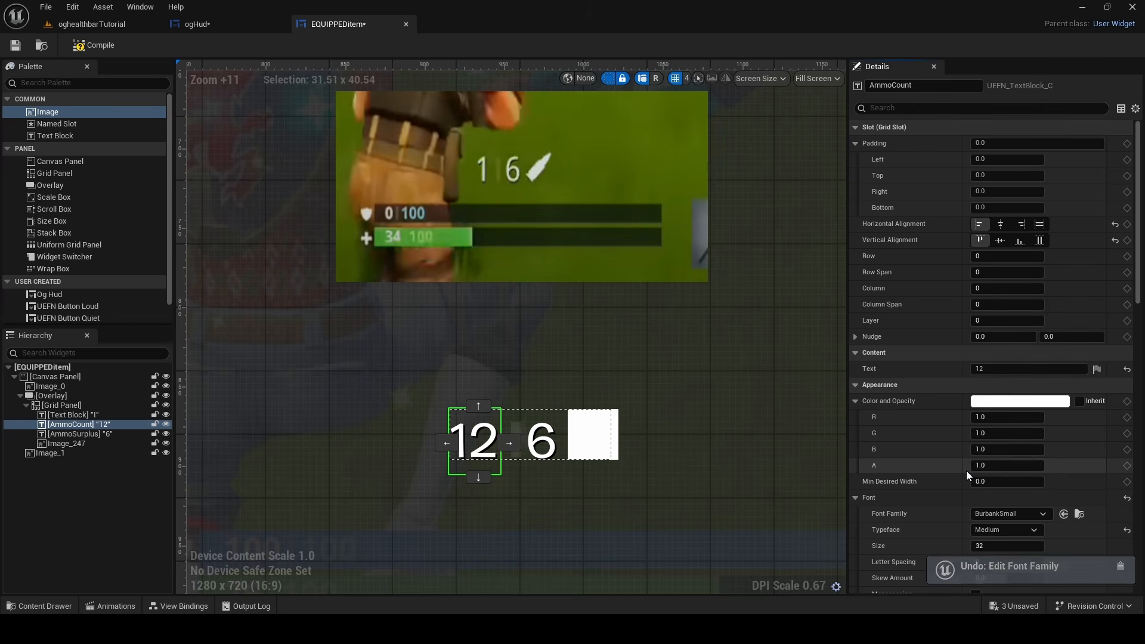
Select the white image in the grid and save all unsaved changes
left_click(513, 441)
left_click(591, 435)
key("ctrl+s")
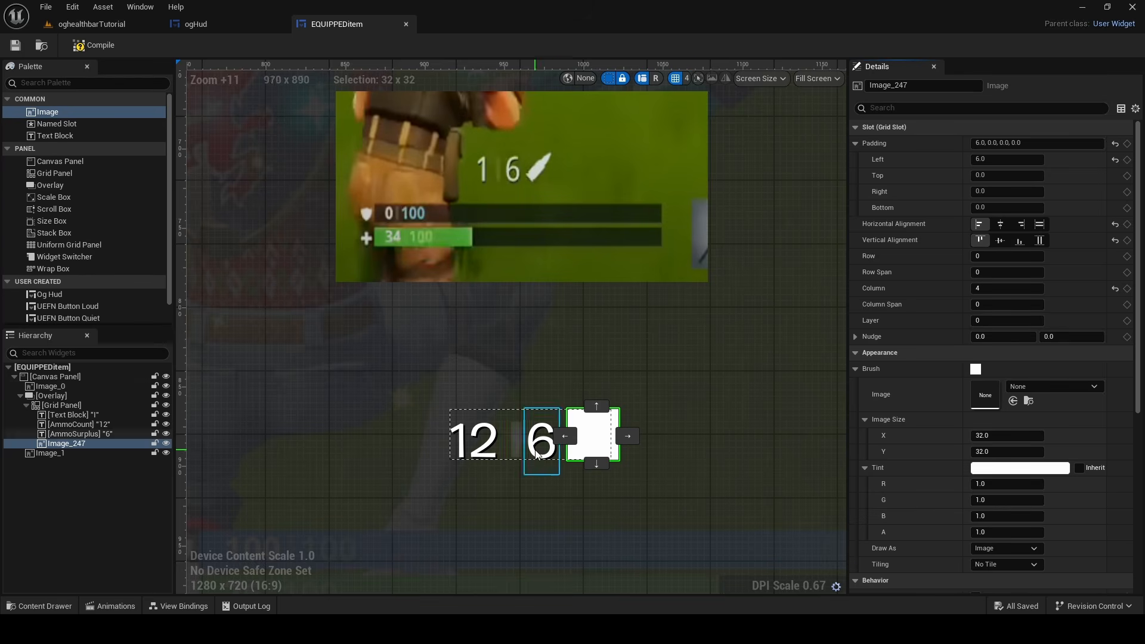
Browse the available font families for the AmmoSurplus text without choosing one
scroll(608, 263, "down", 5)
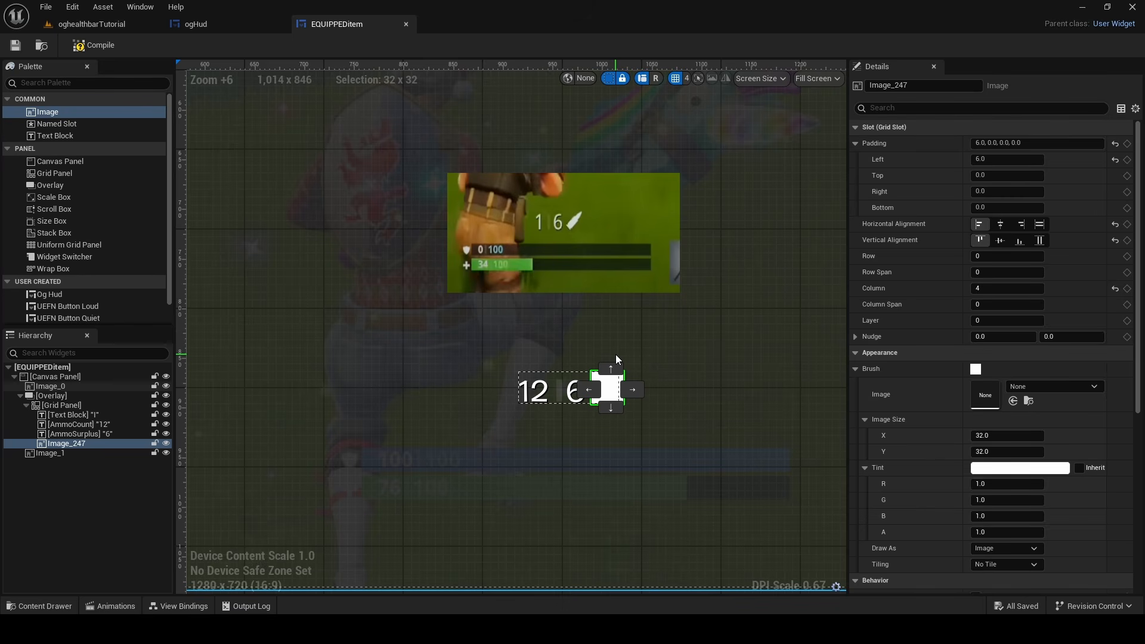
left_click(570, 381)
scroll(1001, 393, "down", 5)
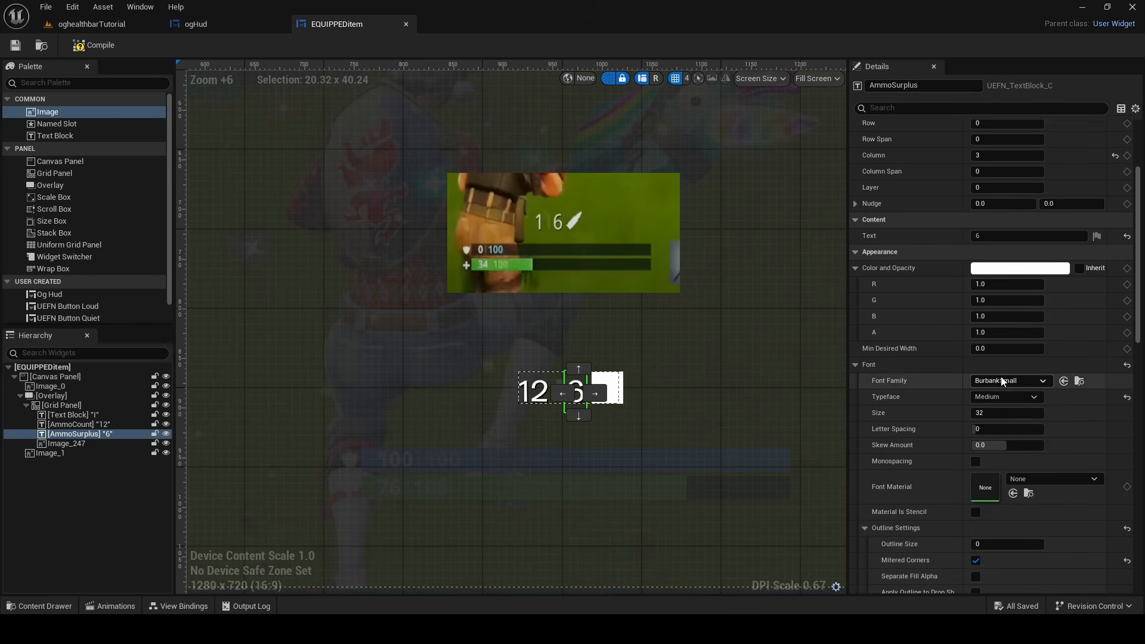
left_click(999, 380)
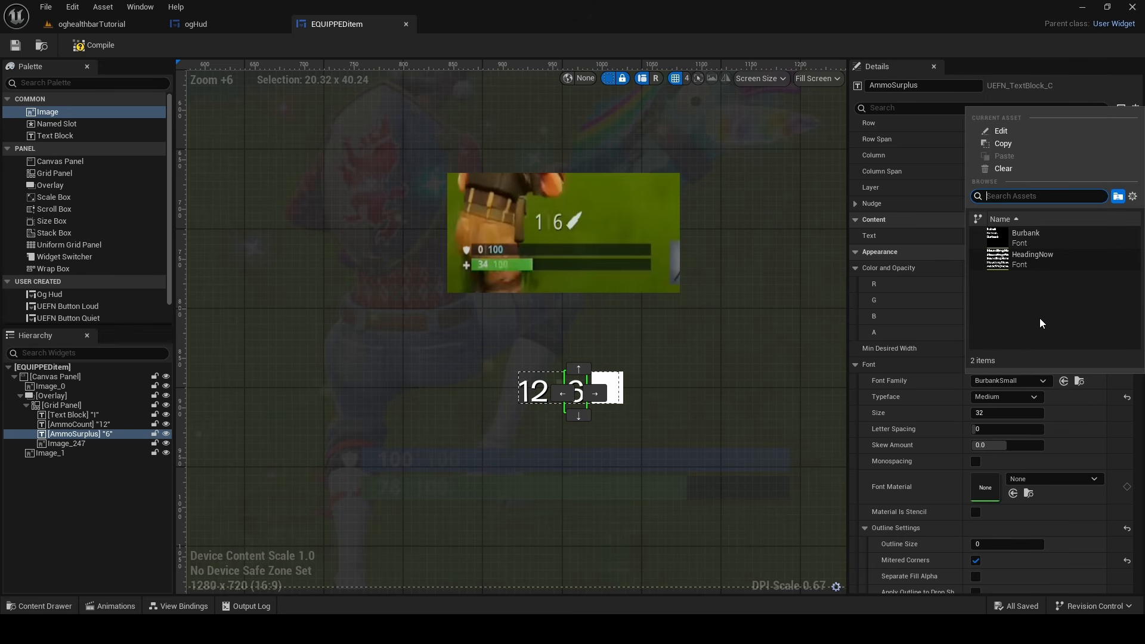
left_click(534, 423)
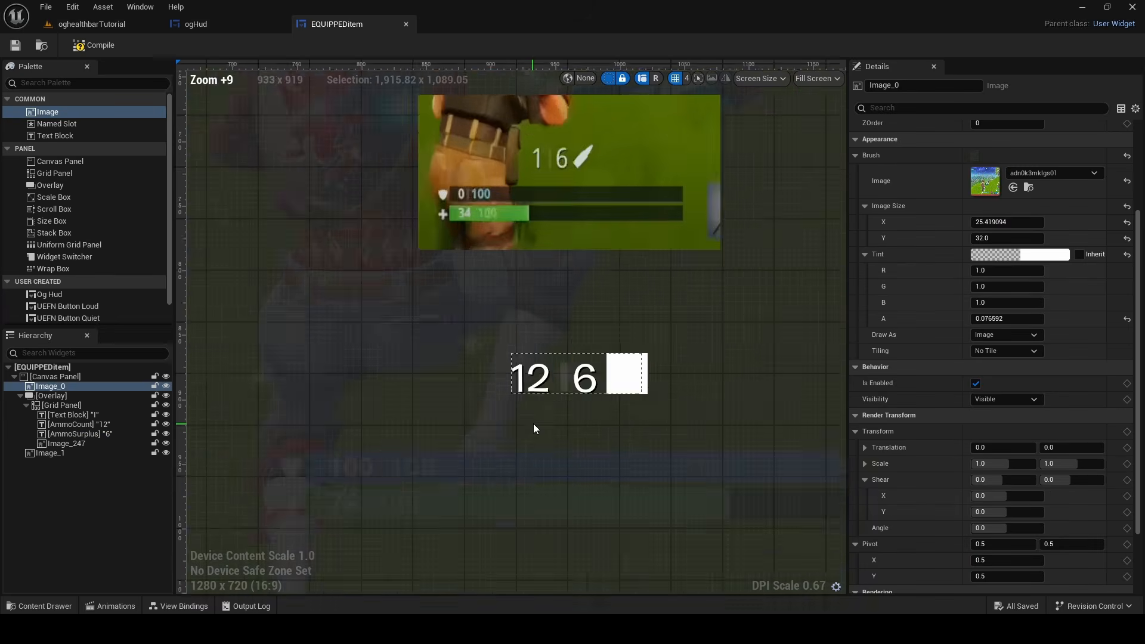
Set the left padding of the AmmoSurplus text to 5 and compare the row with the reference
scroll(533, 423, "up", 11)
left_click(571, 361)
left_click(633, 346)
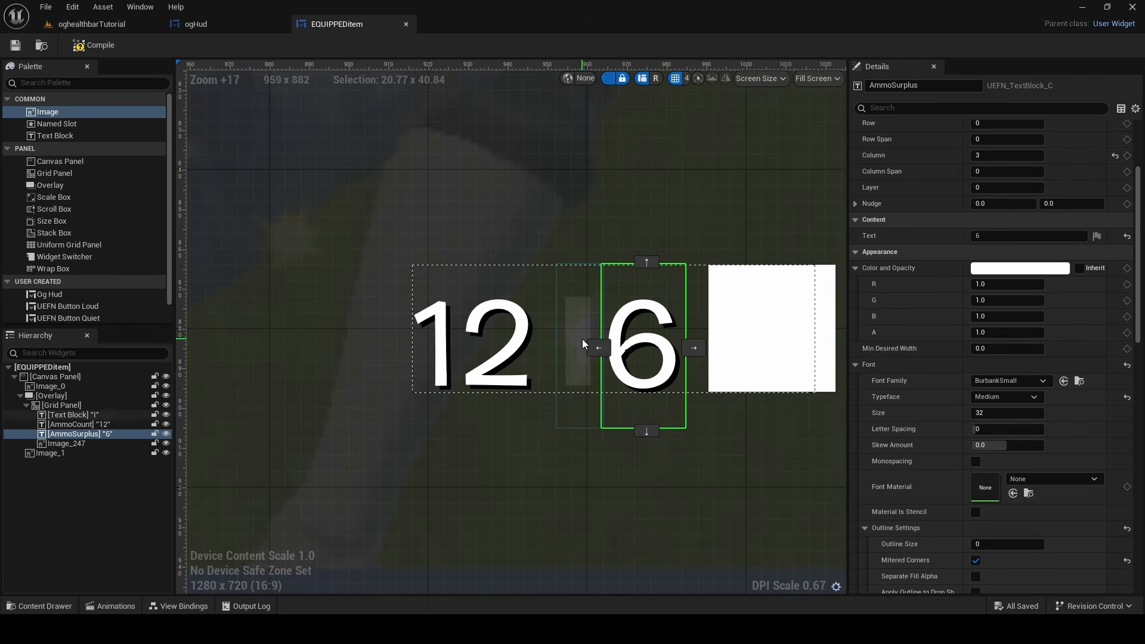
left_click(459, 357)
left_click(638, 346)
left_click(1008, 159)
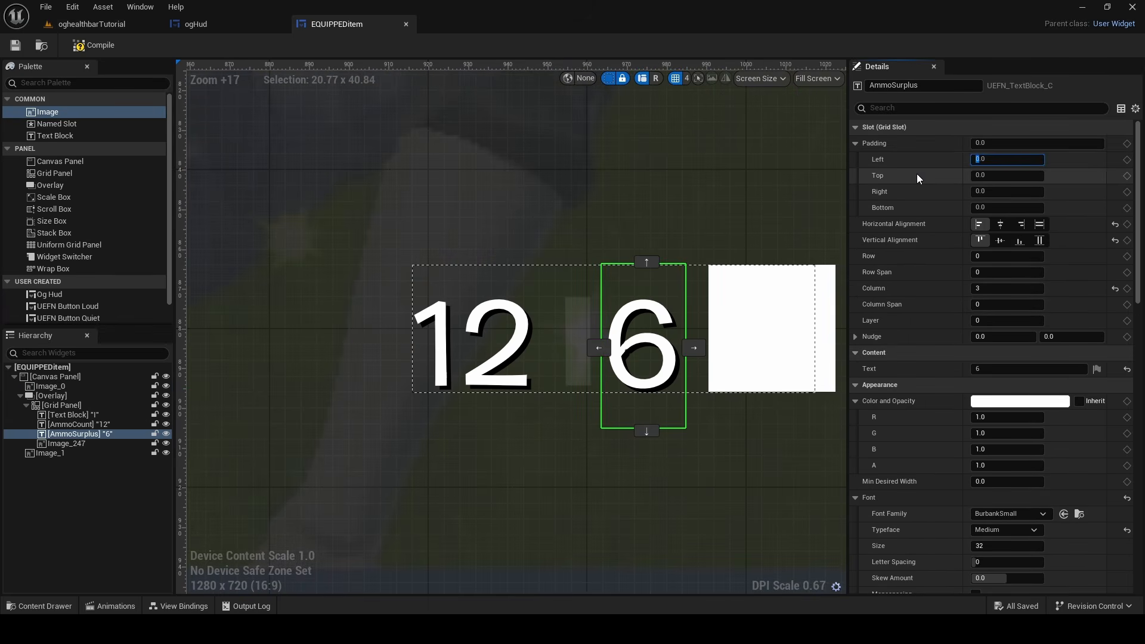
type("5.0")
key("Return")
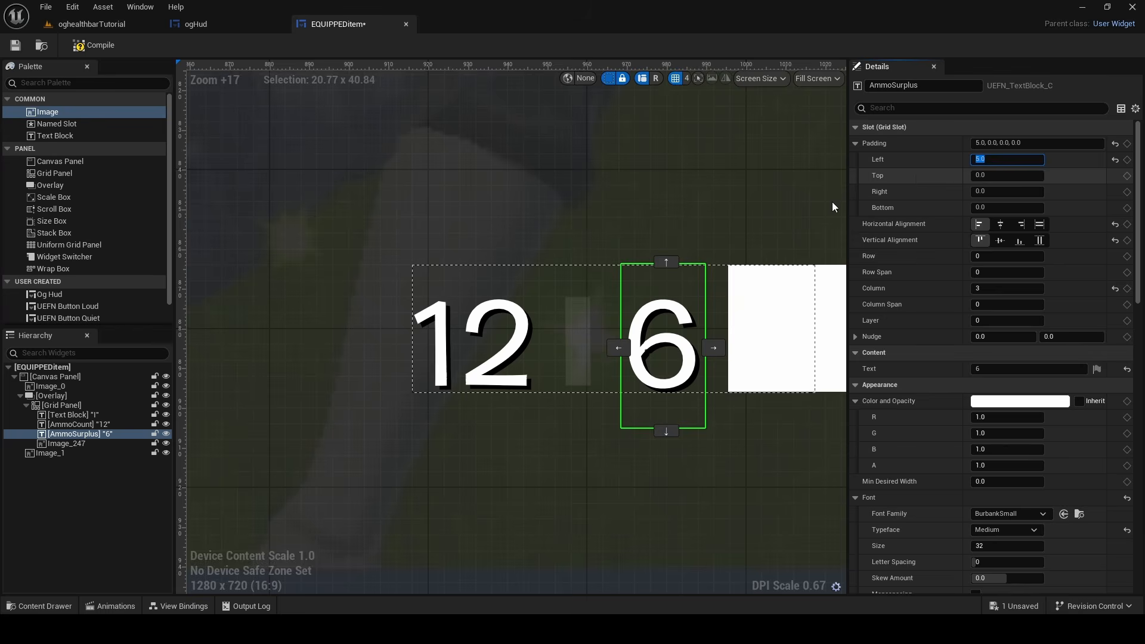
scroll(677, 325, "down", 5)
right_click_drag(684, 432, 624, 501)
scroll(552, 474, "down", 6)
scroll(564, 445, "up", 1)
scroll(617, 443, "up", 5)
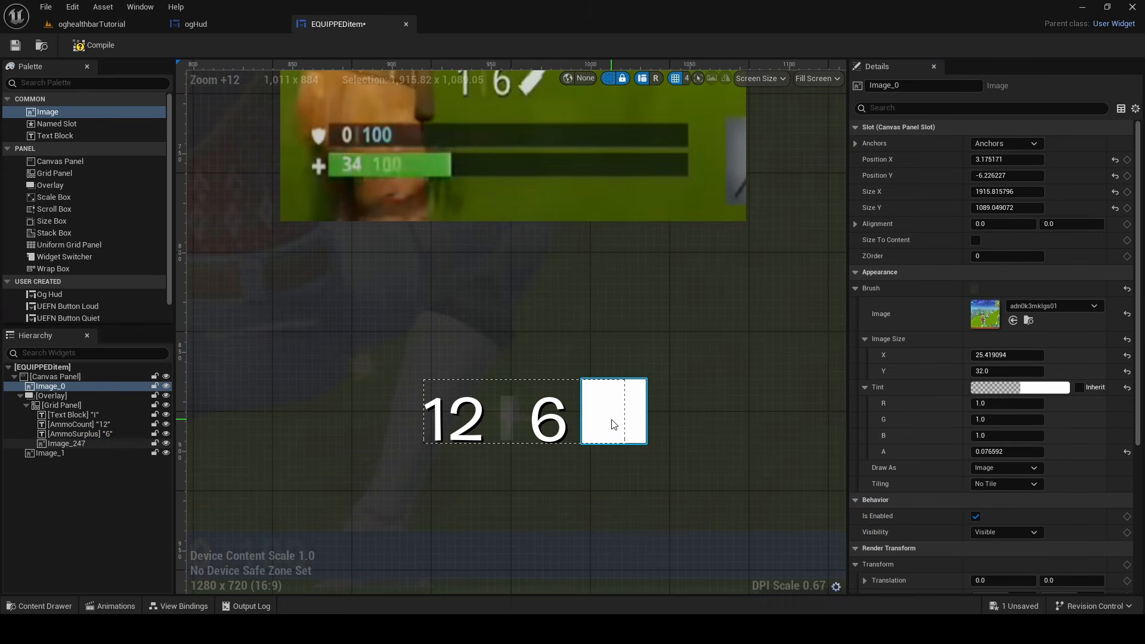
Add a view binding for AmmoCount that targets its Text property
left_click(179, 606)
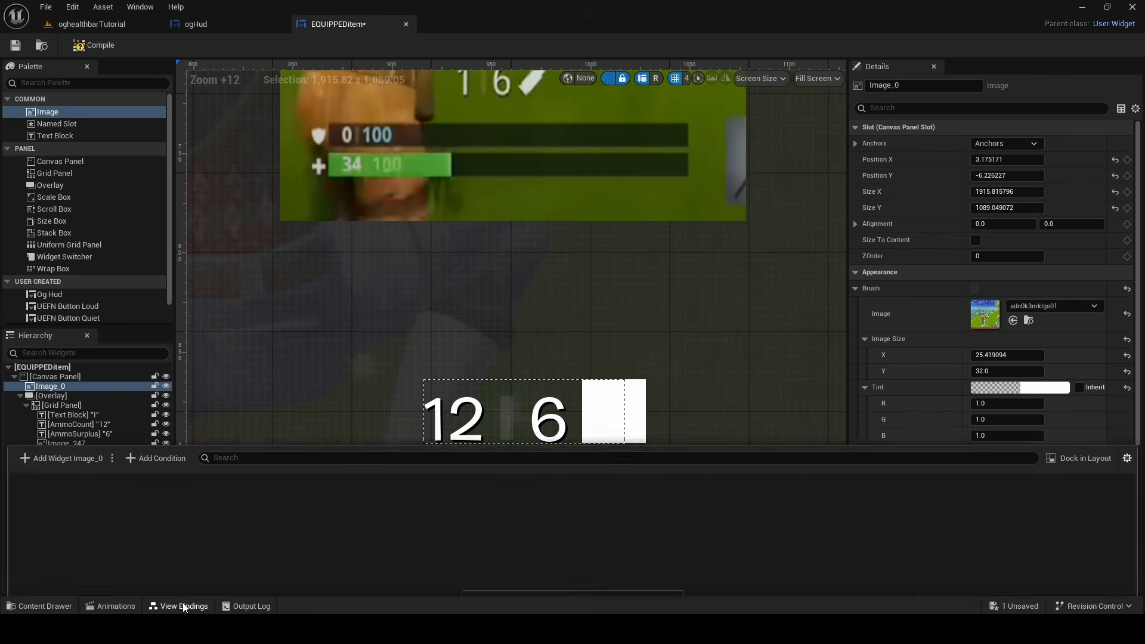
left_click(449, 440)
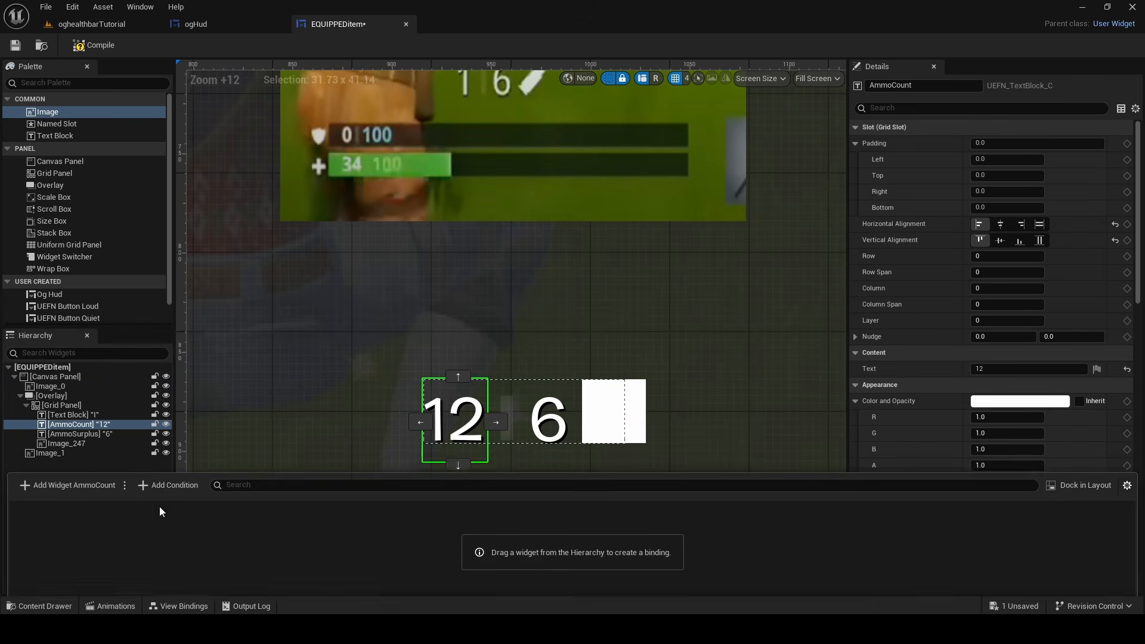
left_click(74, 470)
left_click(147, 521)
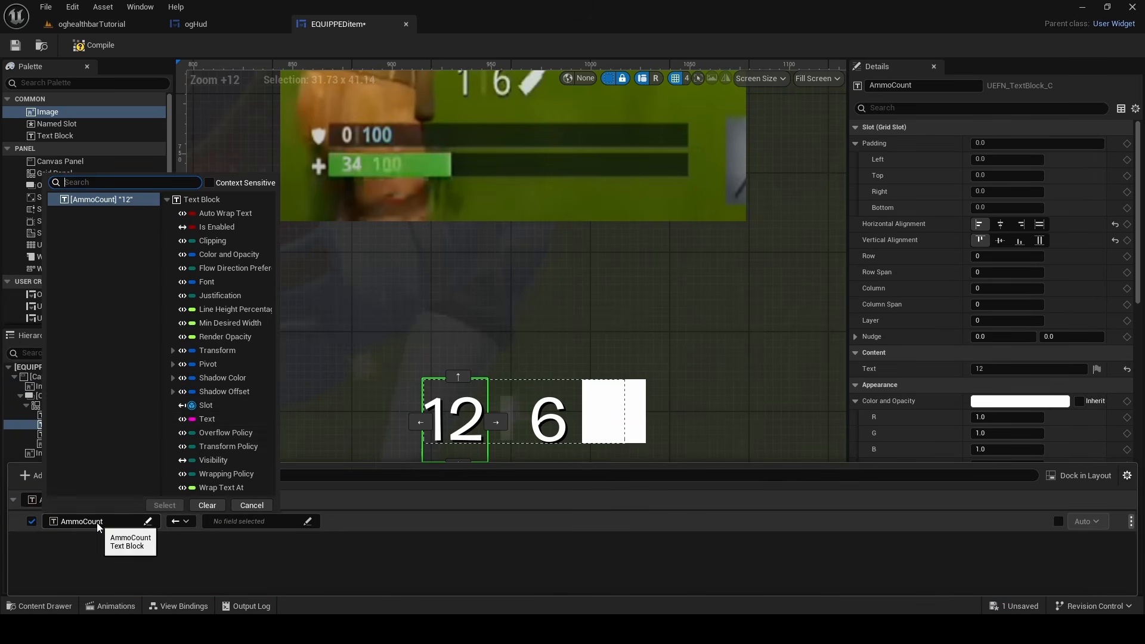
left_click(203, 419)
left_click(165, 505)
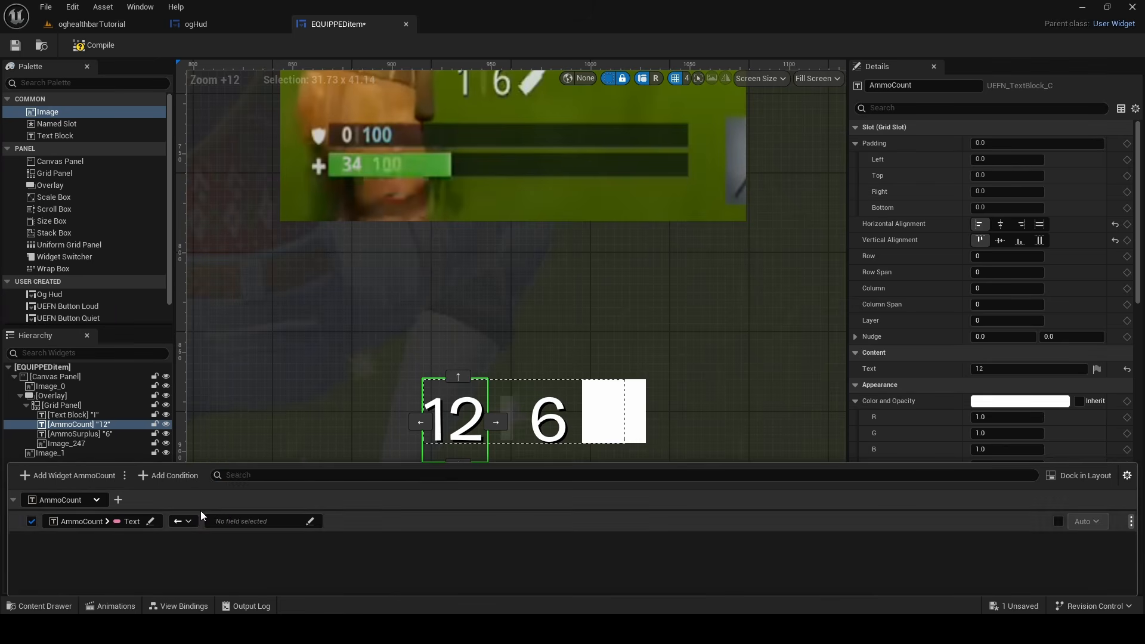
Bind AmmoCount's text to Ammo Count Text from HUDEquippedItemViewModel and save the widget
left_click(227, 521)
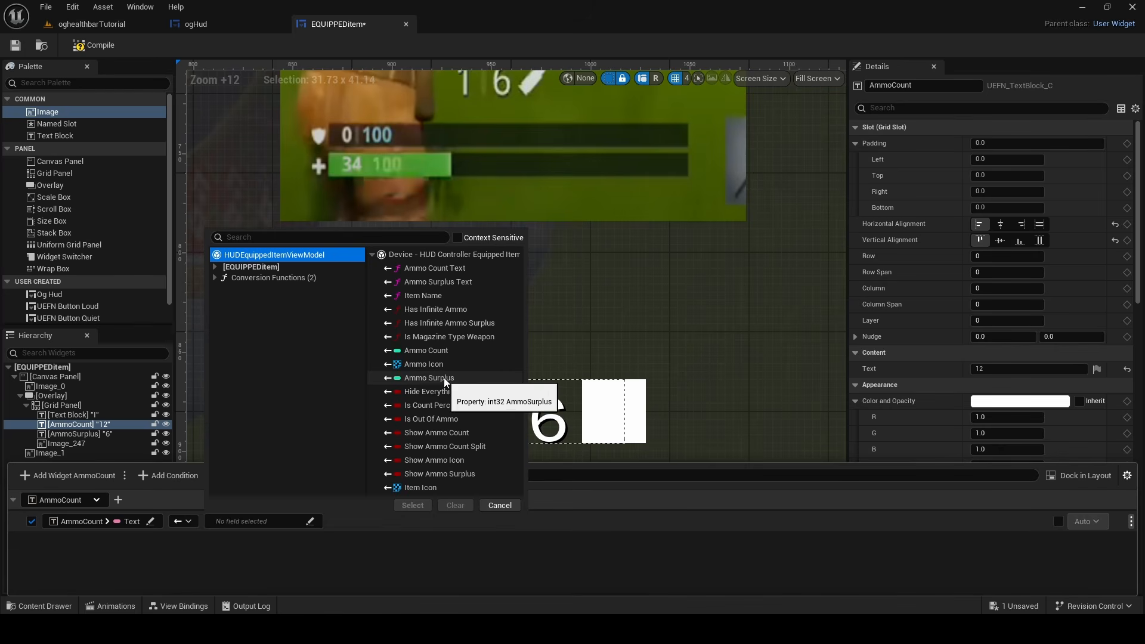
left_click(457, 269)
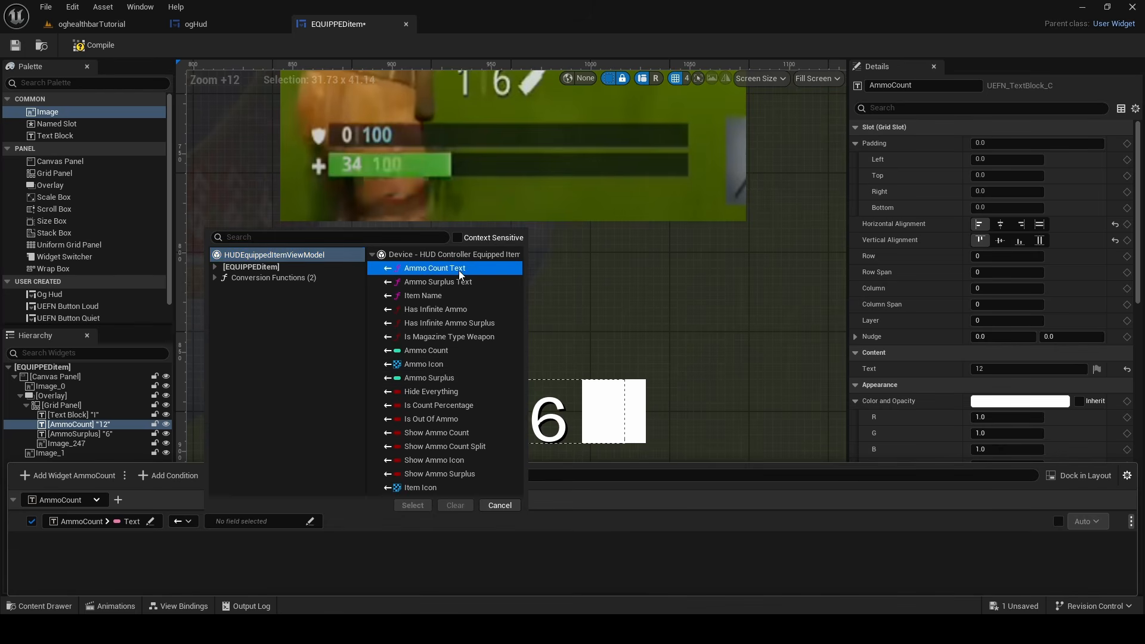
left_click(413, 505)
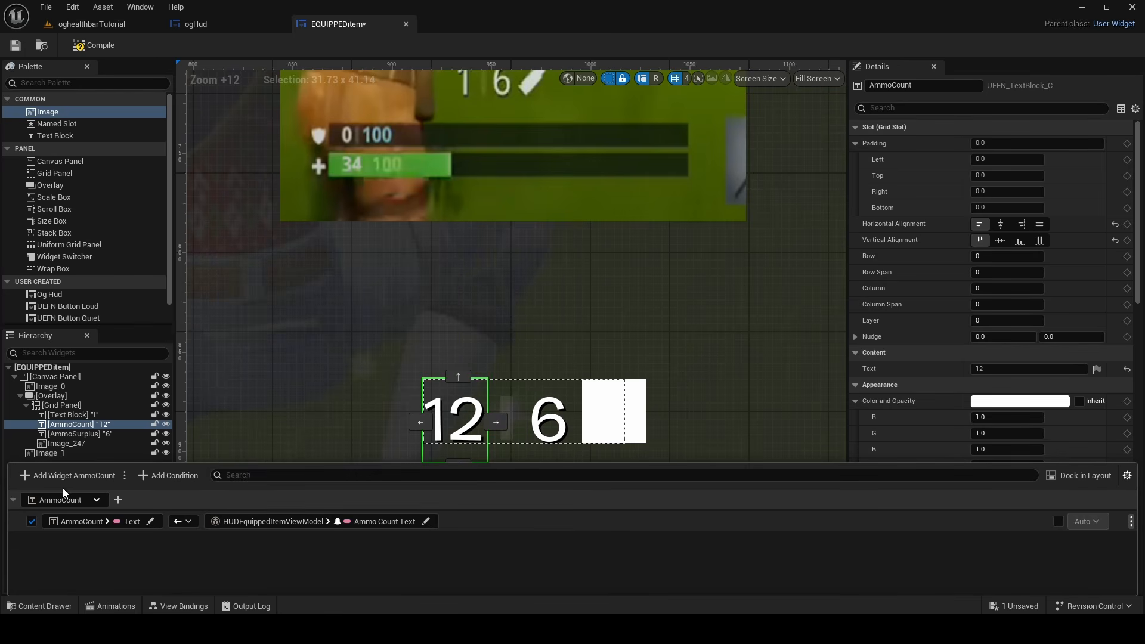
left_click(1013, 606)
left_click(656, 449)
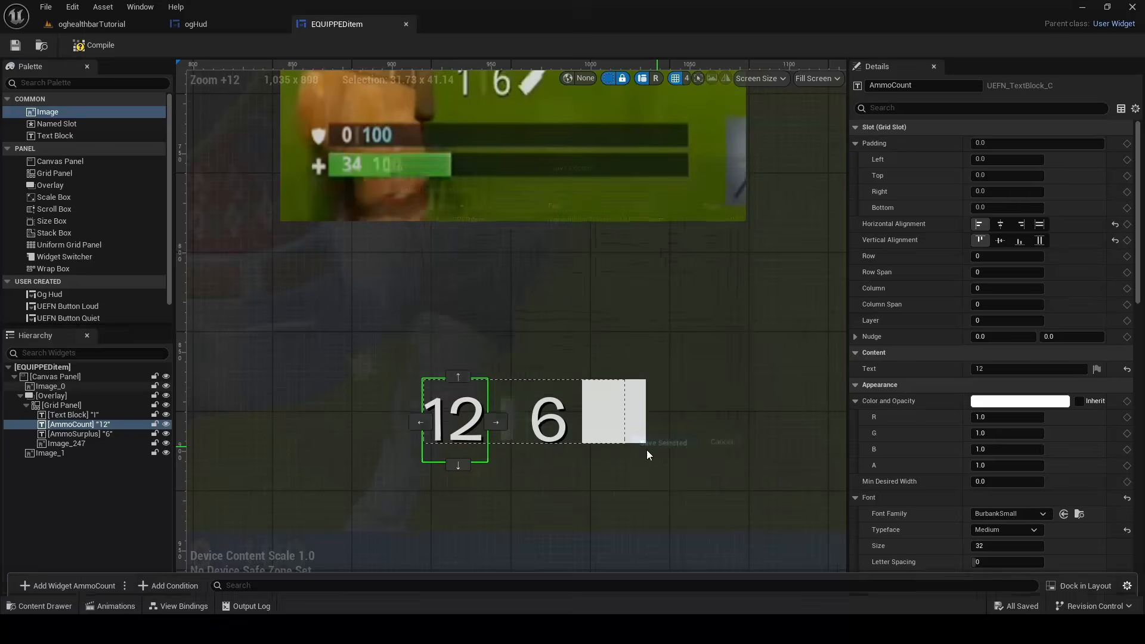
Add a view binding for AmmoSurplus that links its Text property to Ammo Count Text from HUDEquippedItemViewModel
left_click(534, 426)
left_click(185, 607)
left_click(78, 475)
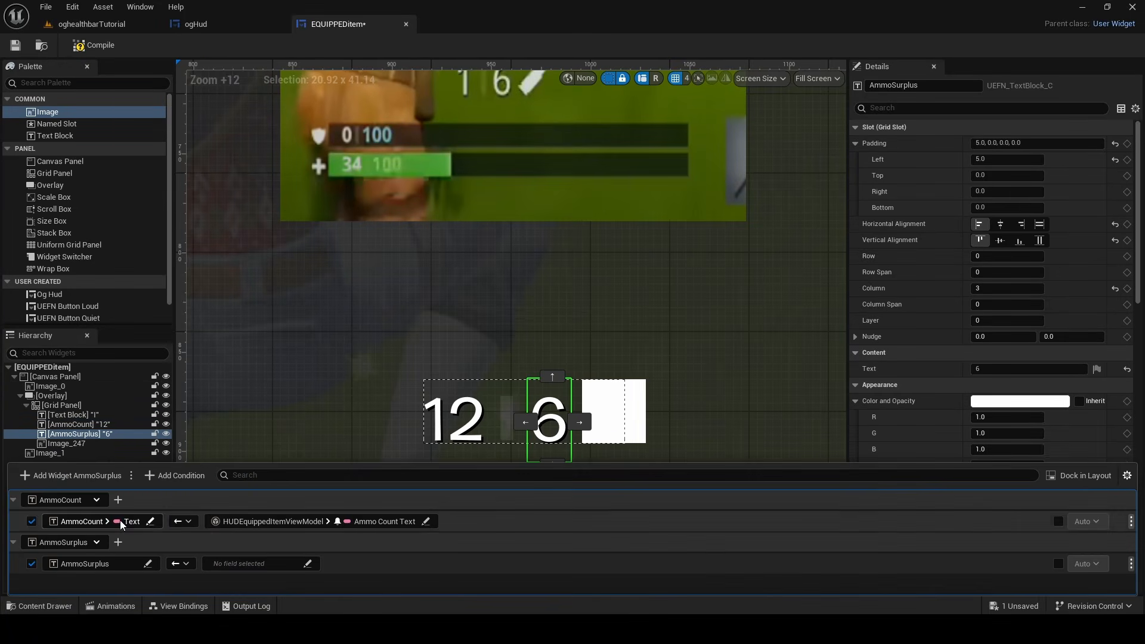
left_click(262, 564)
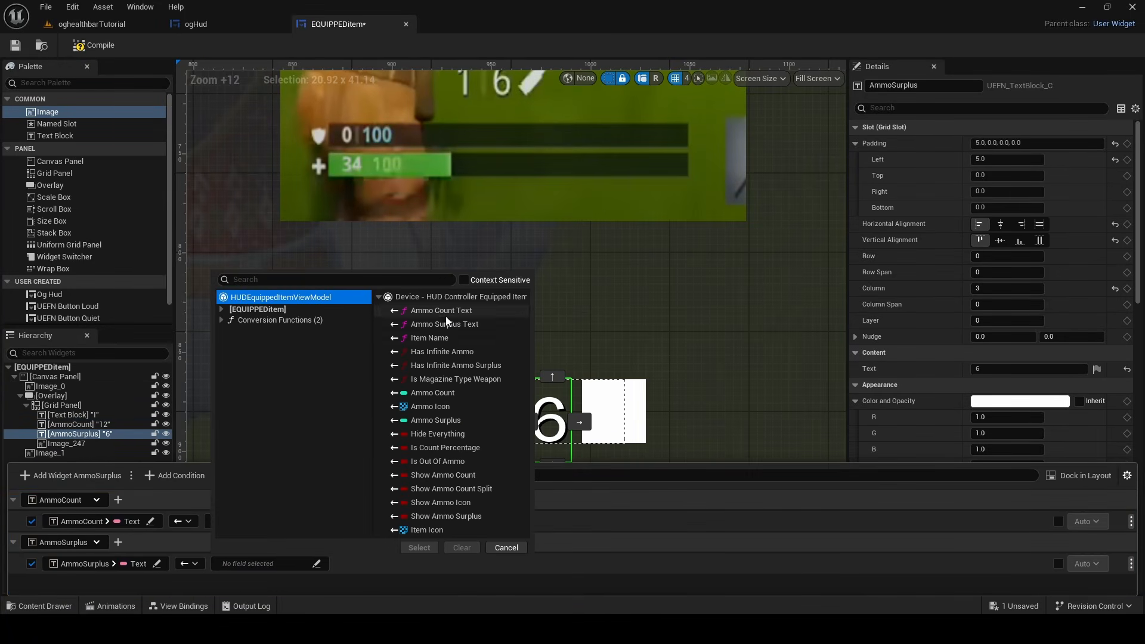
left_click(446, 315)
left_click(420, 550)
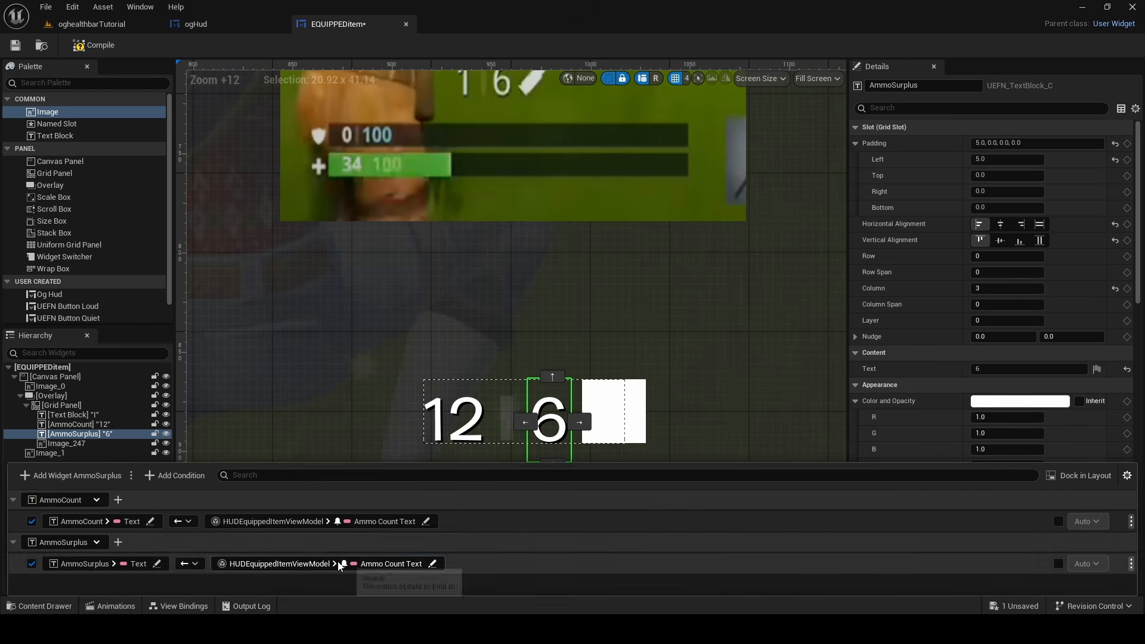
Switch the source of AmmoSurplus's text binding to Ammo Surplus Text and save the widget
left_click(354, 564)
left_click(444, 323)
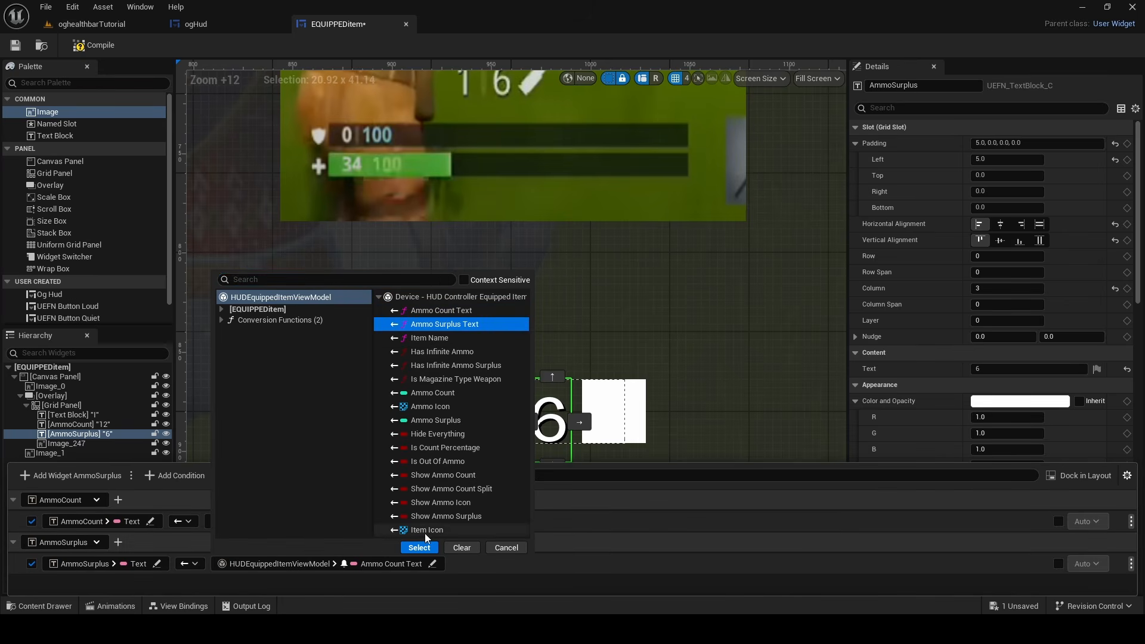
left_click(420, 547)
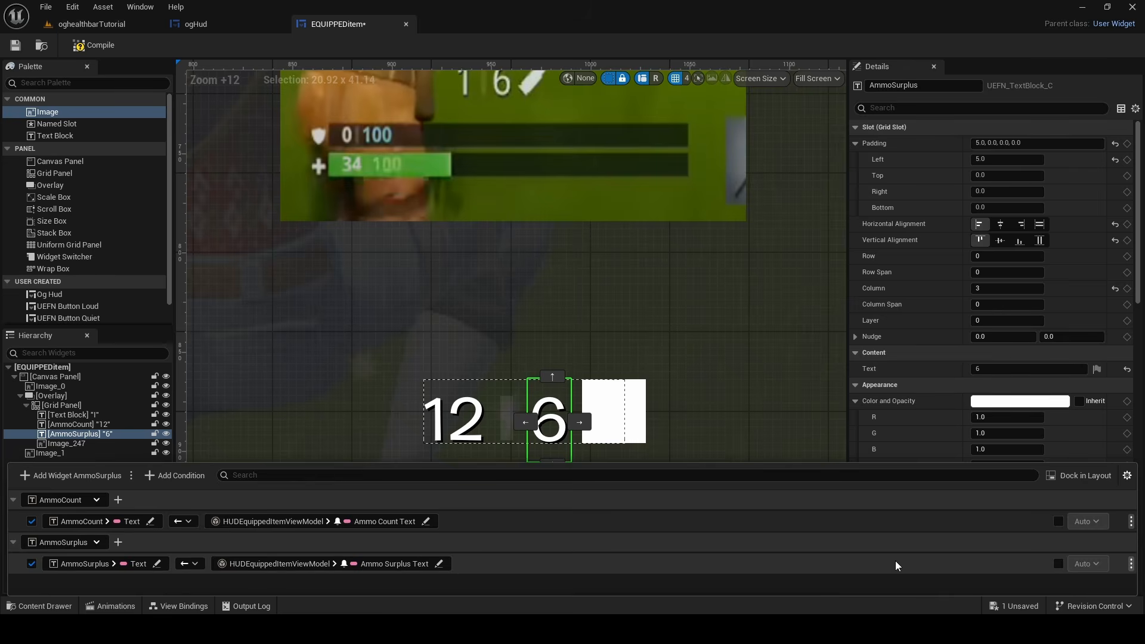
left_click(892, 595)
left_click(996, 606)
left_click(669, 452)
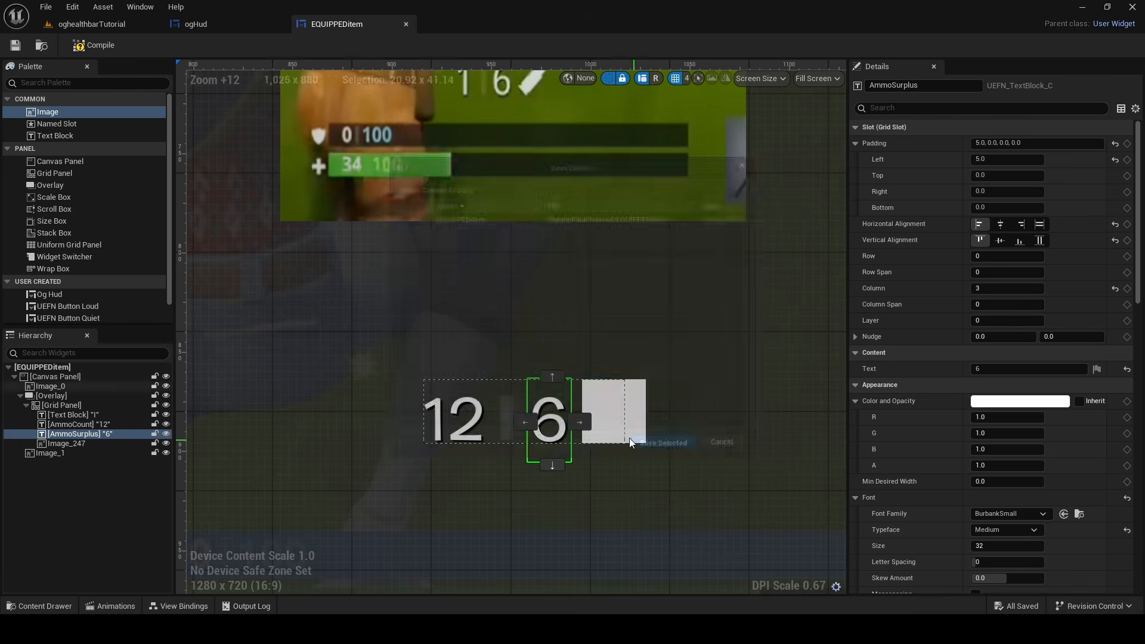
Add a view binding for the Brush of ammo icon Image_247 using the Make Brush From Soft Texture conversion function
left_click(629, 437)
left_click(169, 609)
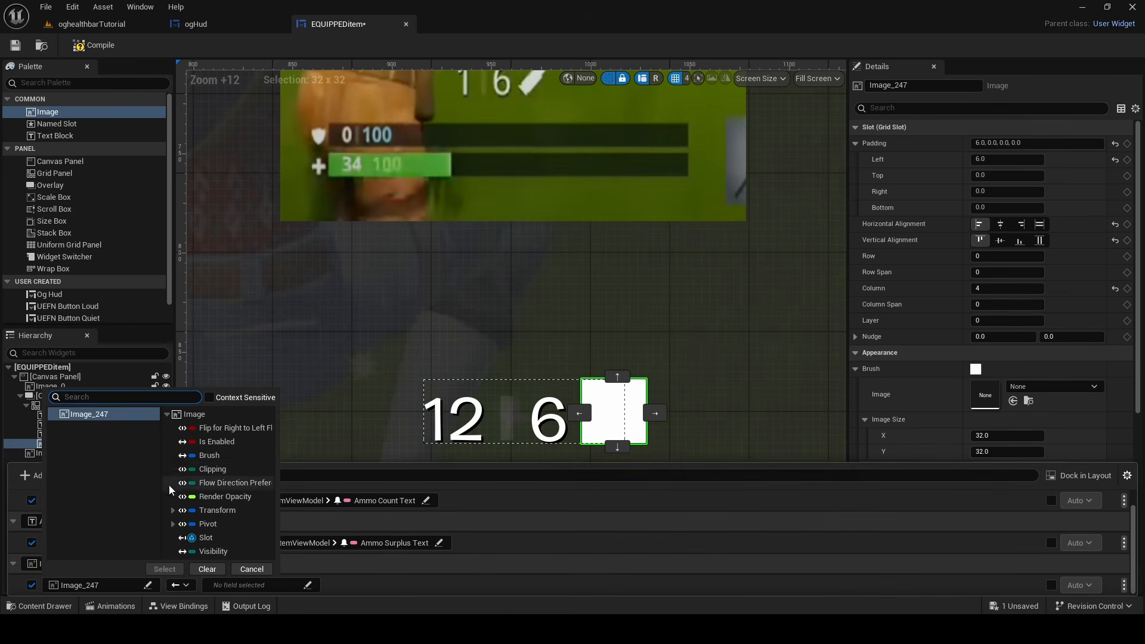
left_click(203, 460)
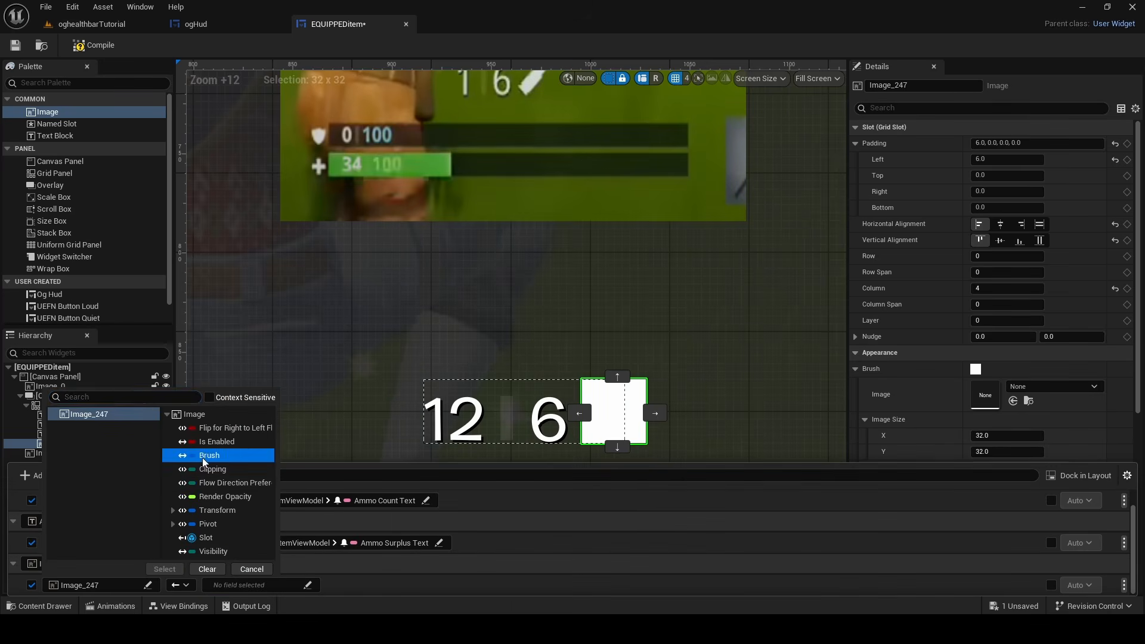
left_click(162, 564)
left_click(251, 585)
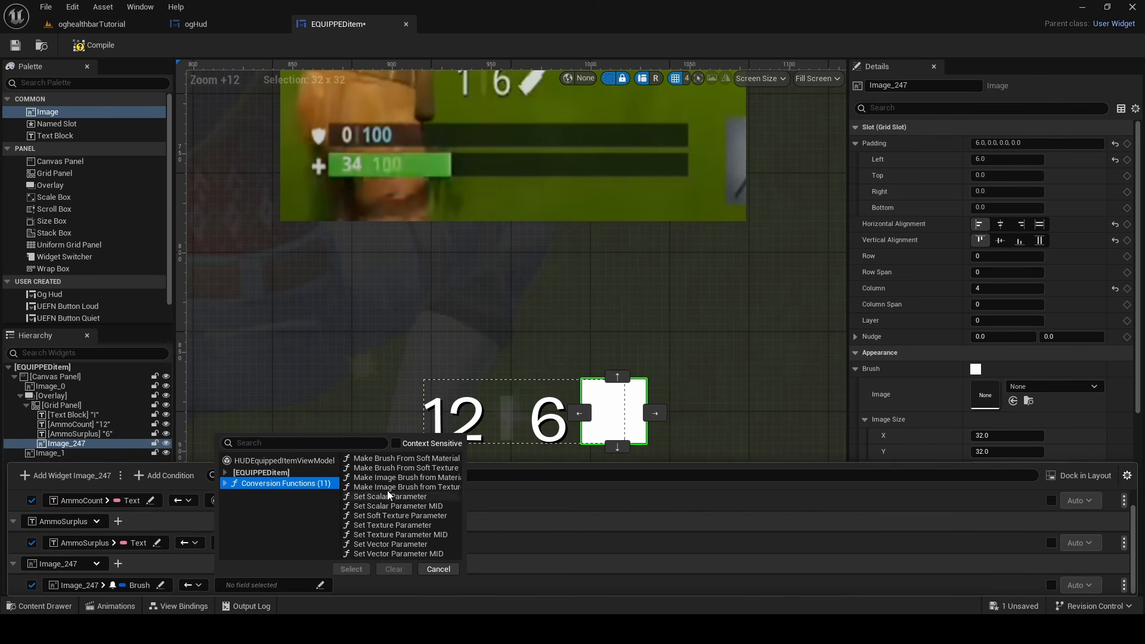
left_click(405, 468)
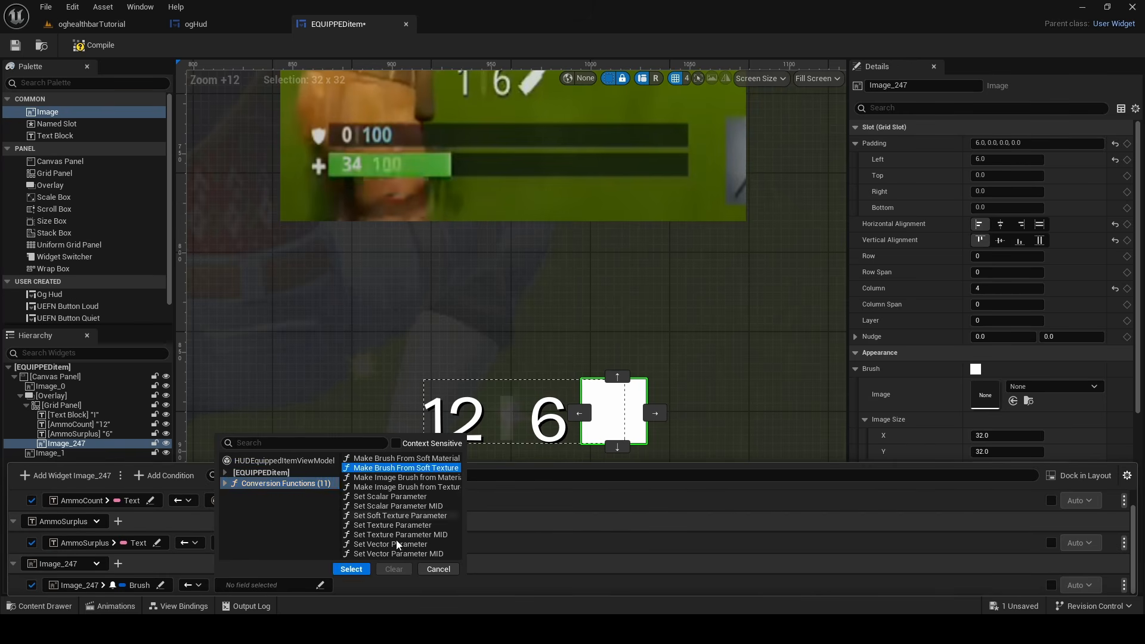
left_click(352, 568)
Bind the brush conversion's Texture to the viewmodel's Ammo Icon, set its width and height to 32, and save
left_click(167, 544)
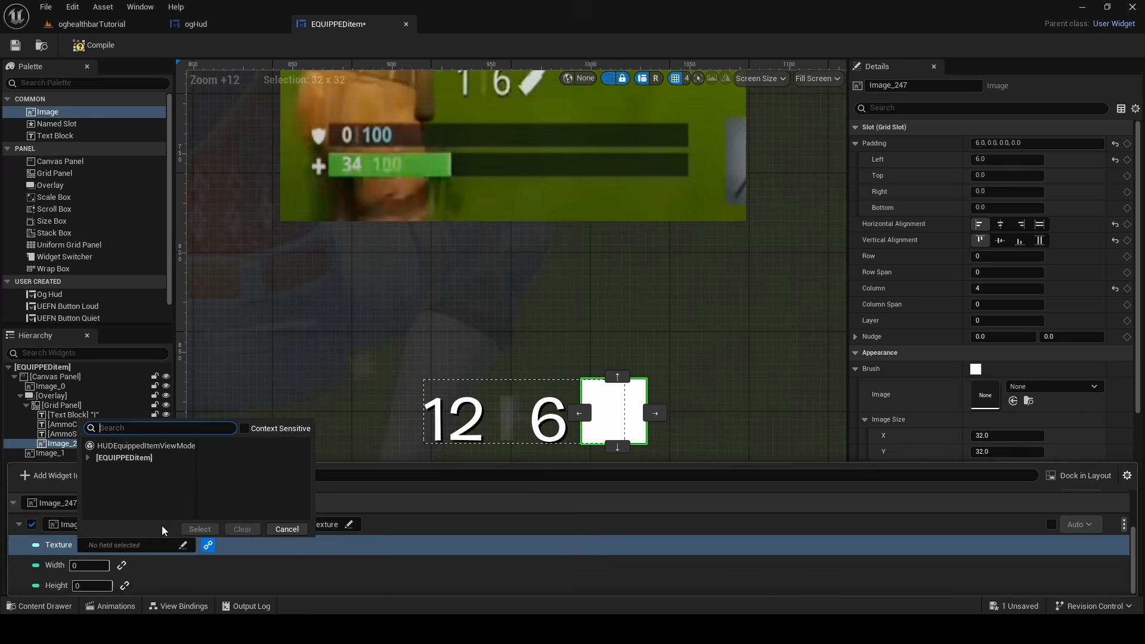
left_click(171, 445)
left_click(297, 388)
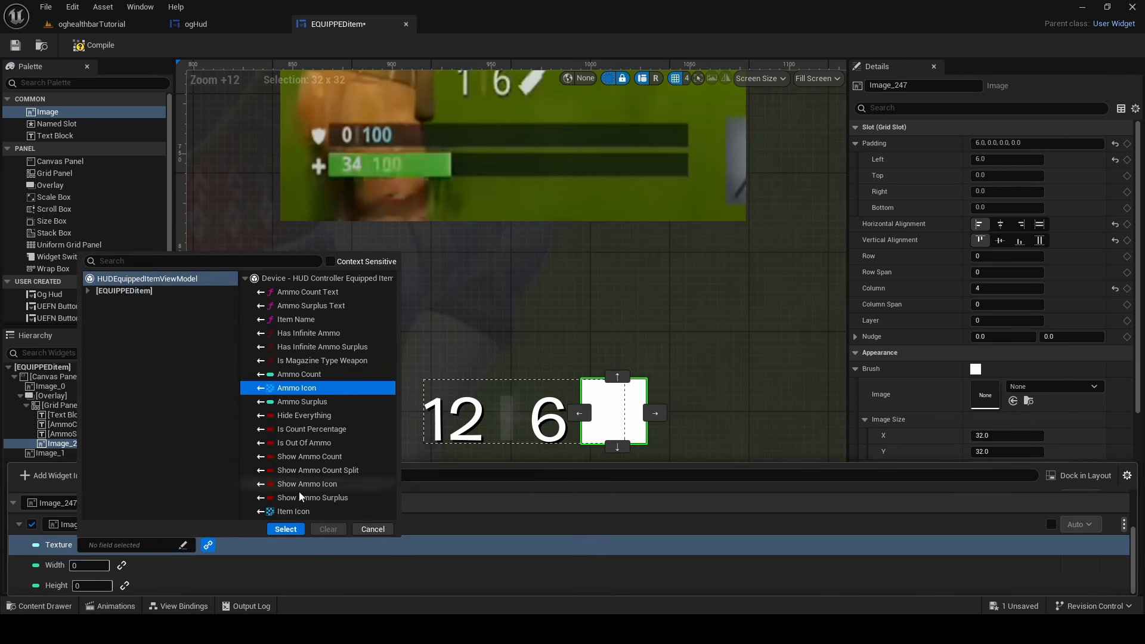
left_click(286, 529)
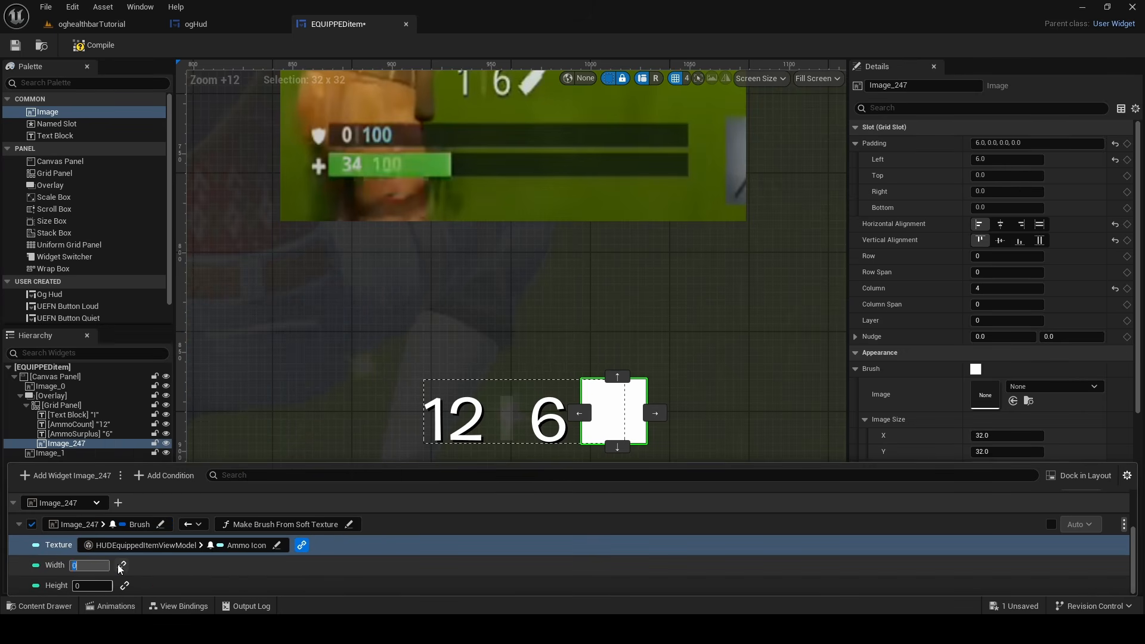
left_click(98, 587)
left_click(103, 567)
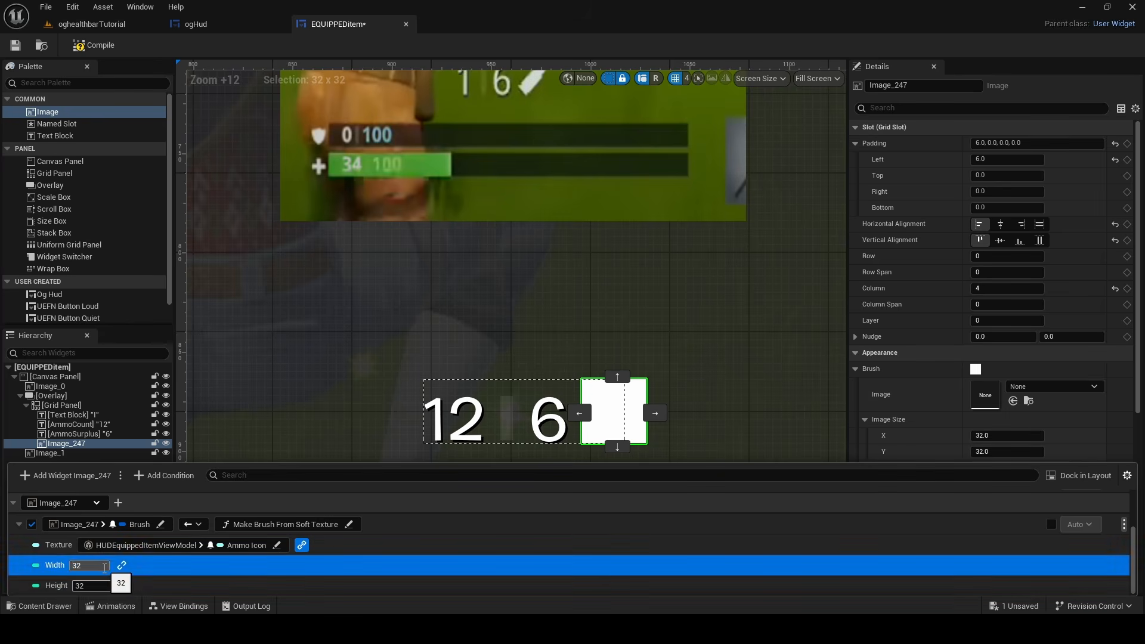
left_click_drag(105, 567, 65, 585)
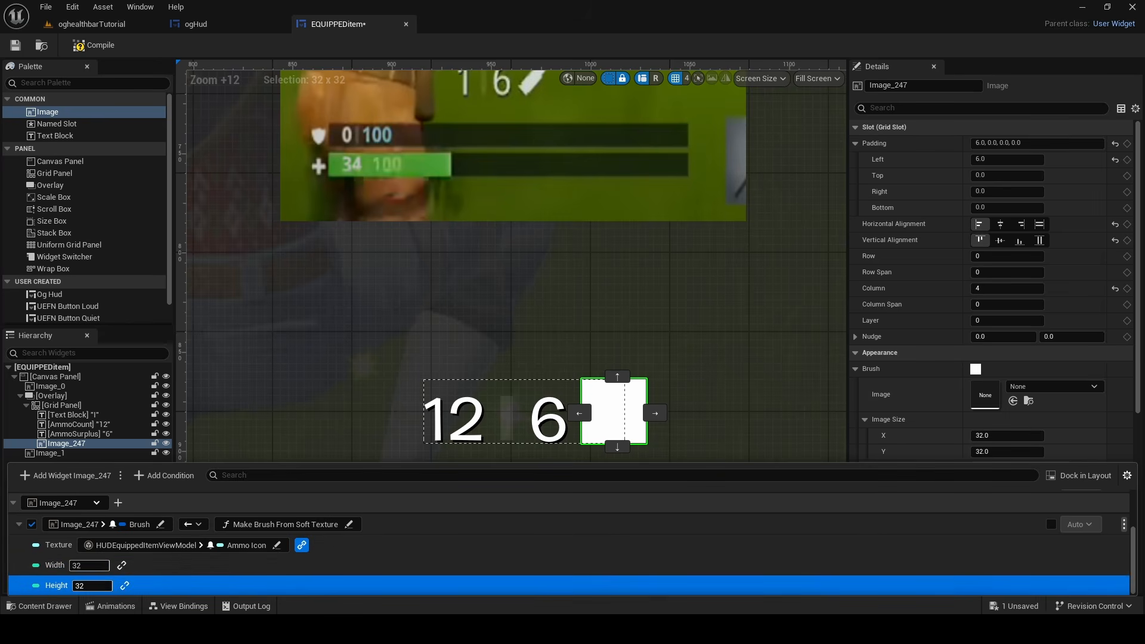
left_click(1014, 605)
left_click(662, 450)
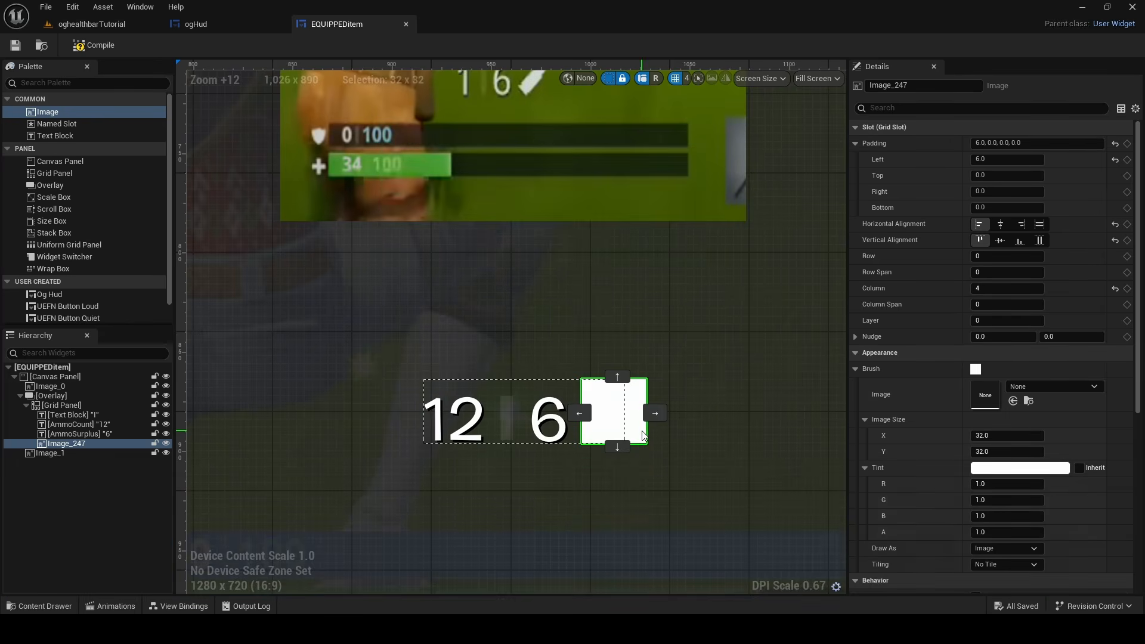
Delete the full-screen reference image Image_0 and the cropped screenshot Image_1 from the EQUIPPEDitem canvas
scroll(534, 274, "down", 14)
left_click(418, 224)
left_click(75, 394)
left_click(83, 385)
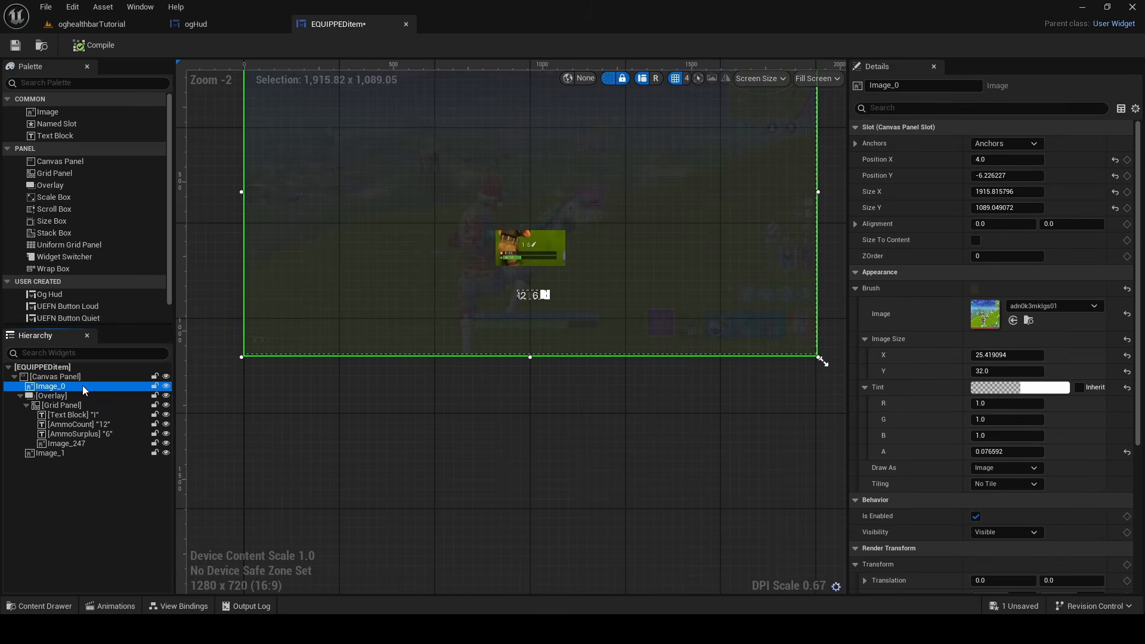
right_click(82, 385)
left_click(123, 476)
left_click(530, 248)
scroll(523, 301, "up", 5)
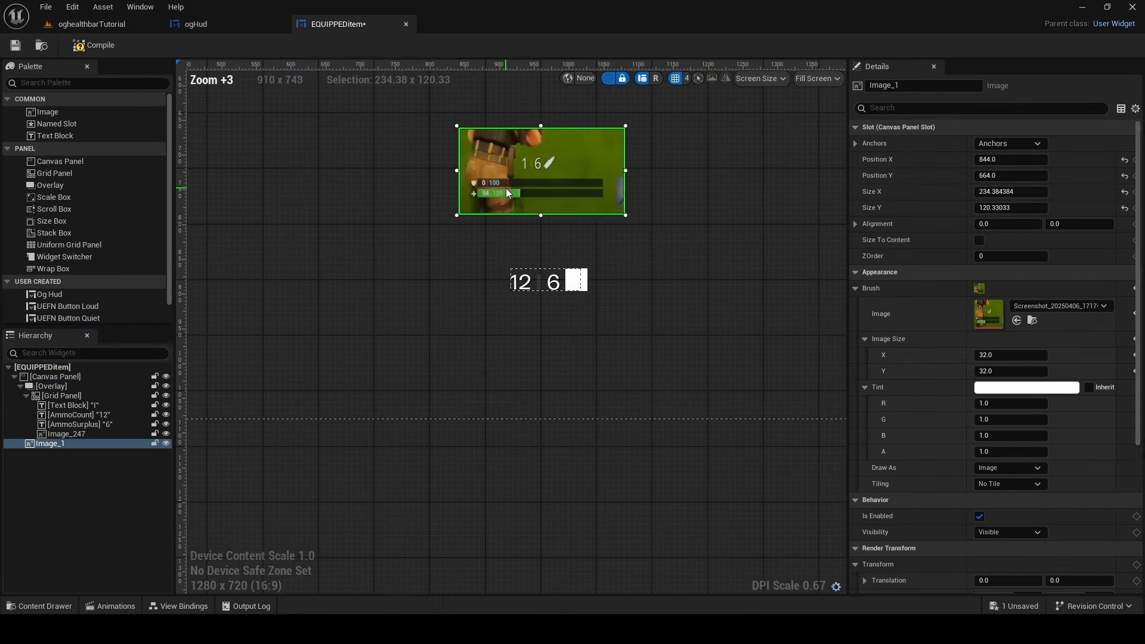
right_click(508, 193)
left_click(553, 277)
scroll(531, 298, "down", 1)
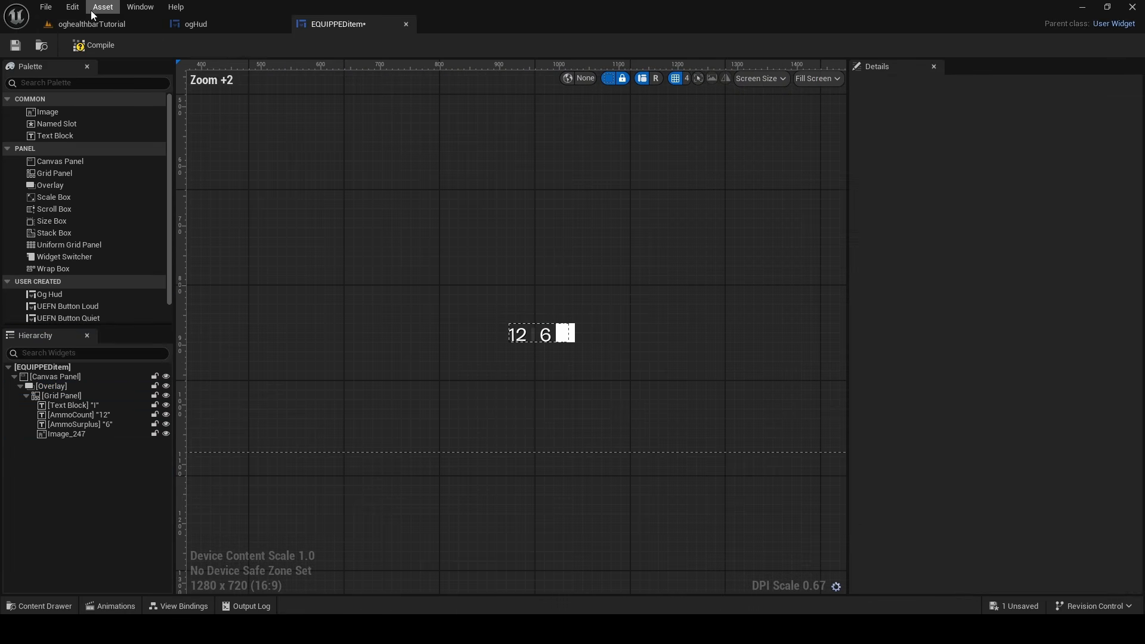
Using ogHud as a reference, move the ammo Overlay to Position Y about -83.79 and compile the EQUIPPEDitem widget
left_click(203, 24)
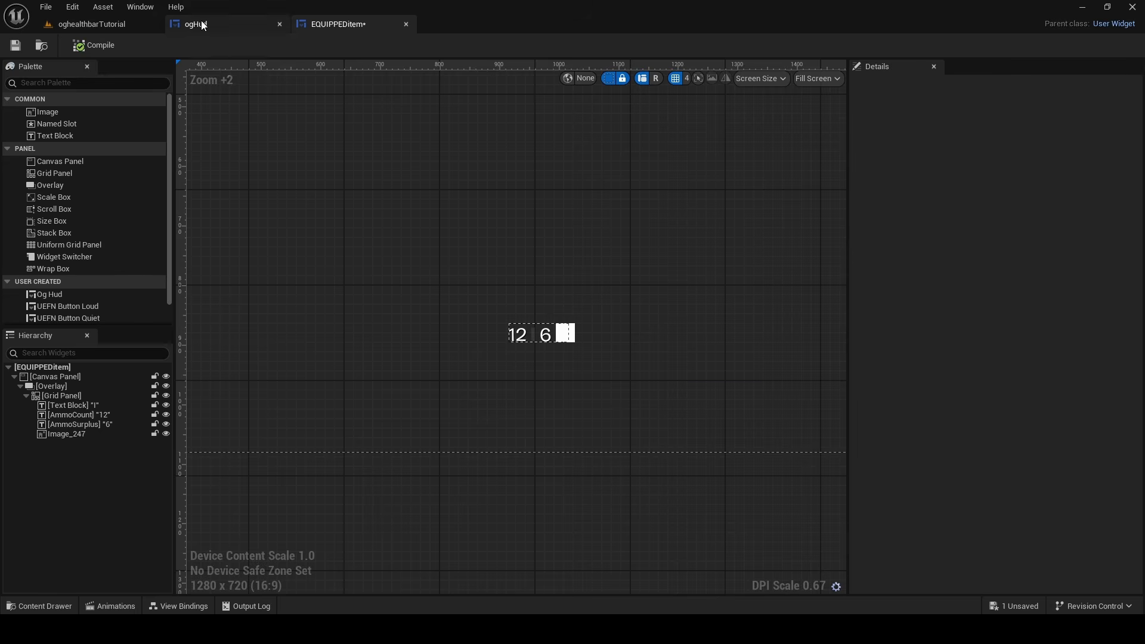
scroll(537, 358, "up", 4)
left_click(317, 25)
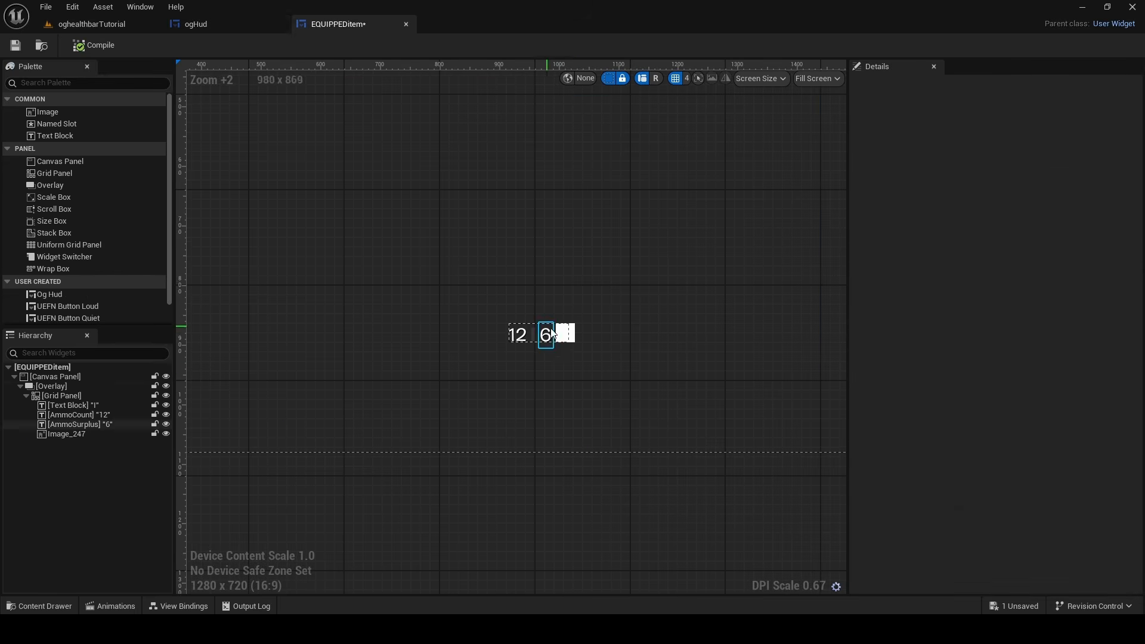
scroll(537, 328, "up", 5)
left_click(584, 331)
left_click(66, 386)
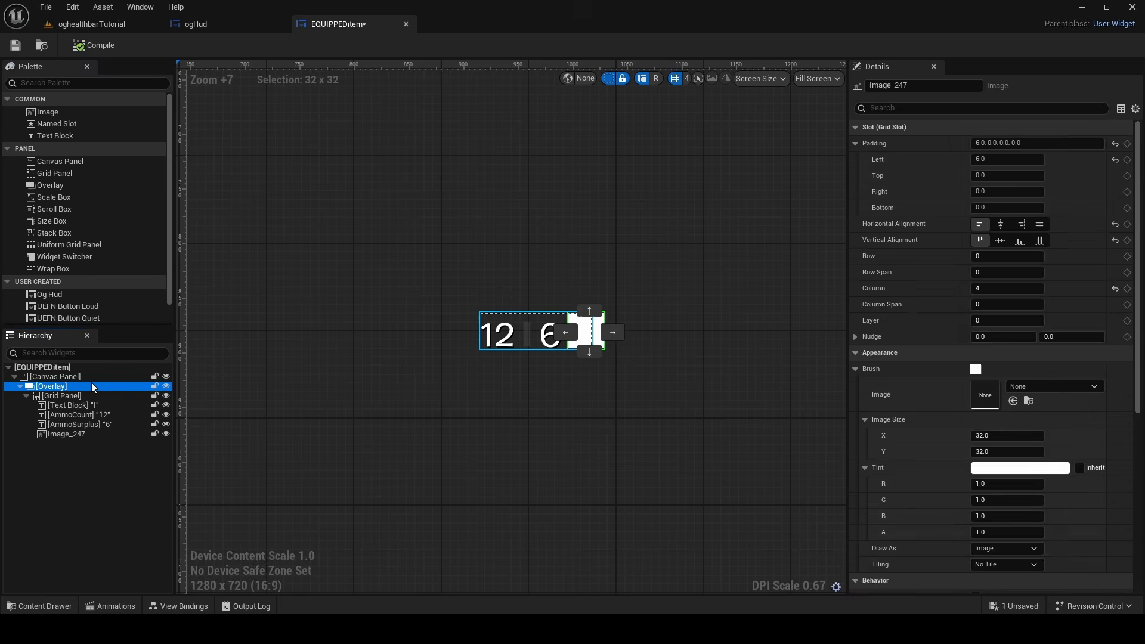
left_click(517, 316)
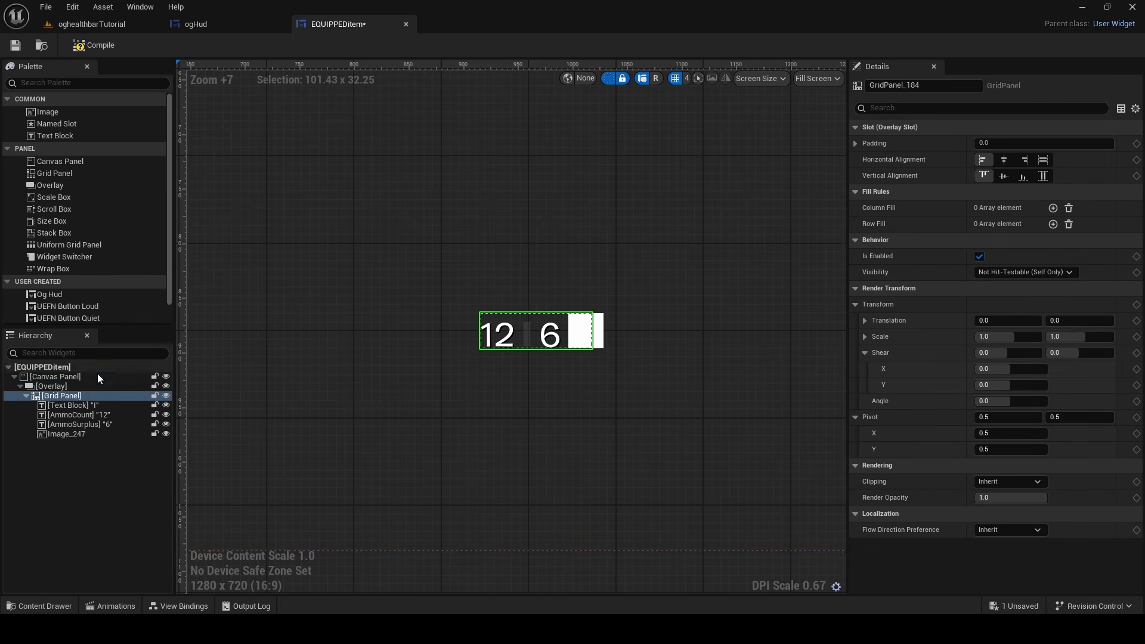
left_click(94, 386)
mouse_move(1011, 176)
left_mouse_down()
mouse_move(997, 176)
mouse_move(1025, 176)
left_mouse_up()
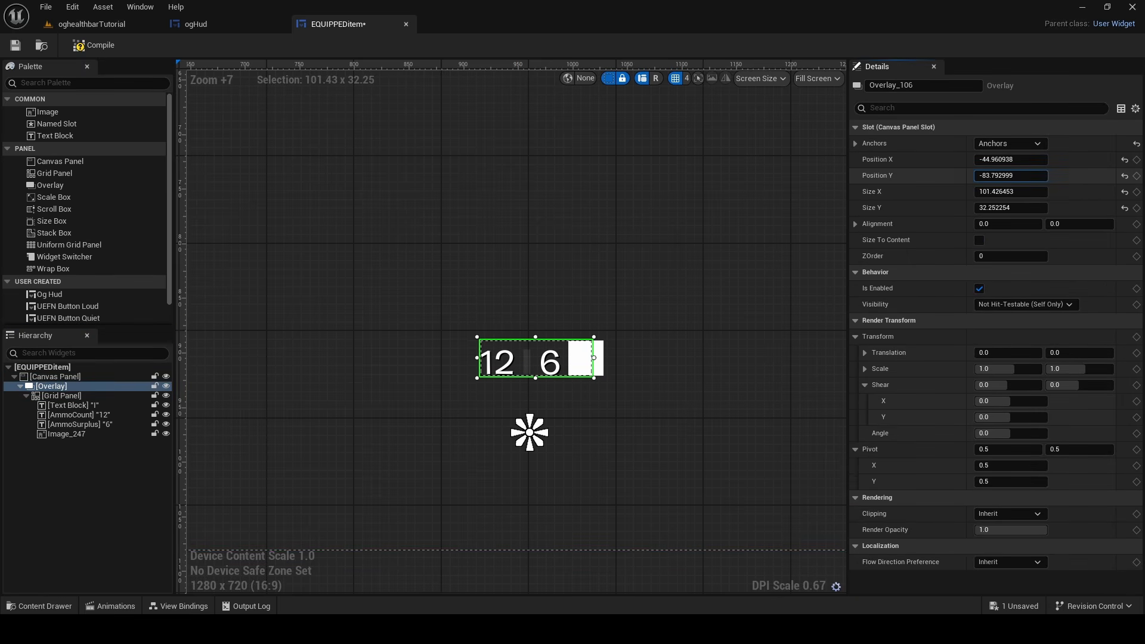
left_click(1003, 174)
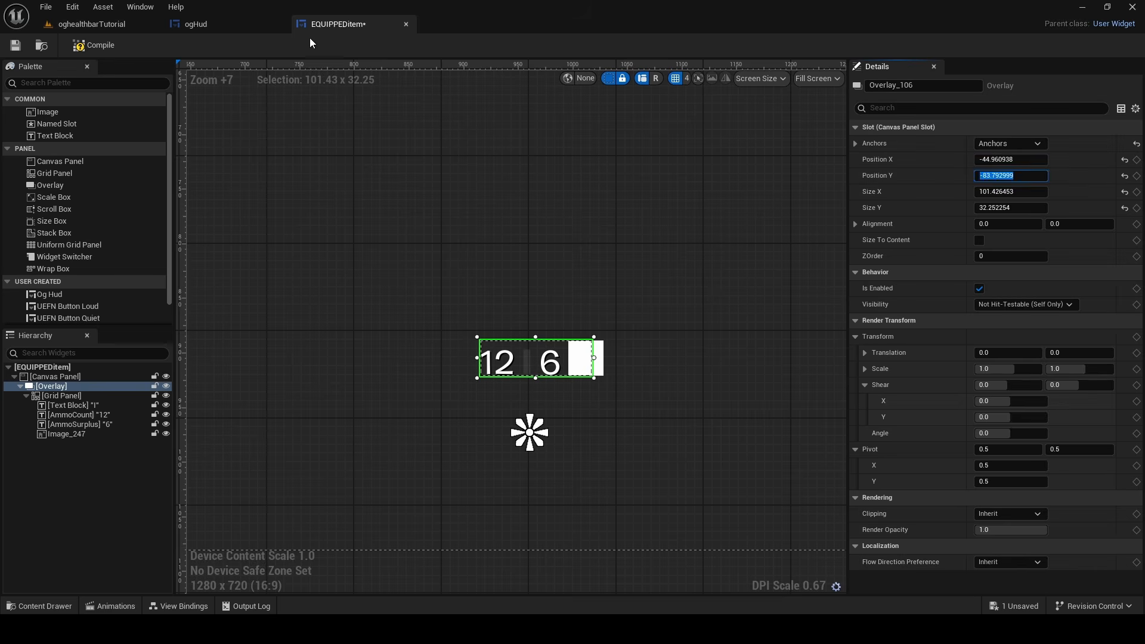
left_click(226, 24)
left_click(314, 25)
left_click(103, 47)
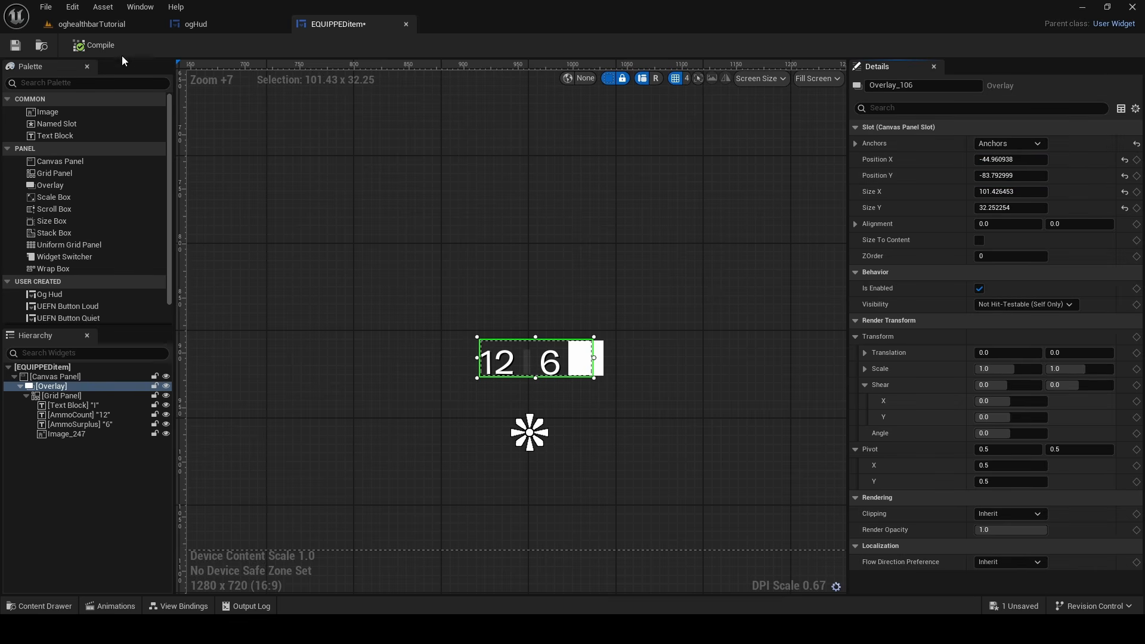
In the oghealthbarTutorial level, set the HUD Controller's Equipped Item Info Widget Override to EQUIPPEDitem and save all changes
left_click(117, 23)
scroll(385, 328, "up", 3)
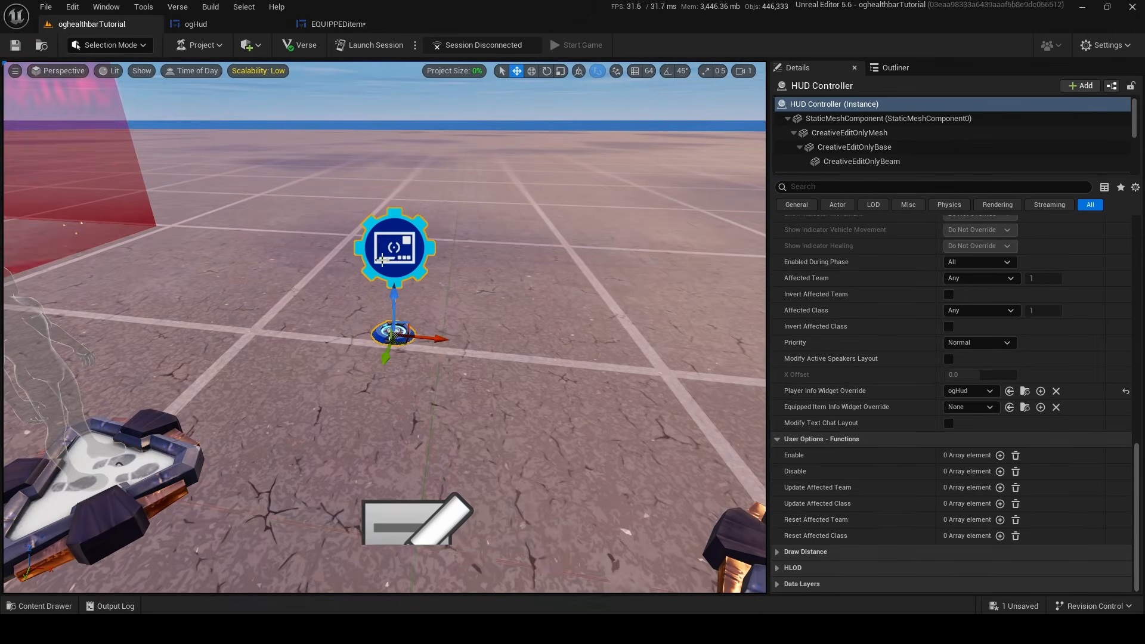
left_click(959, 409)
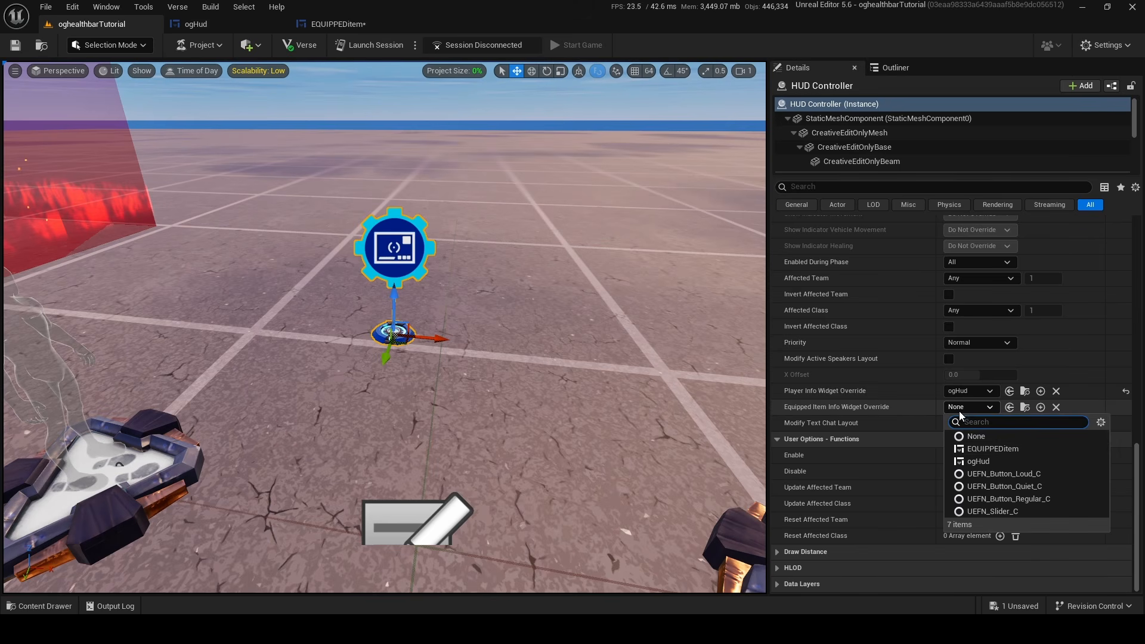
left_click(981, 449)
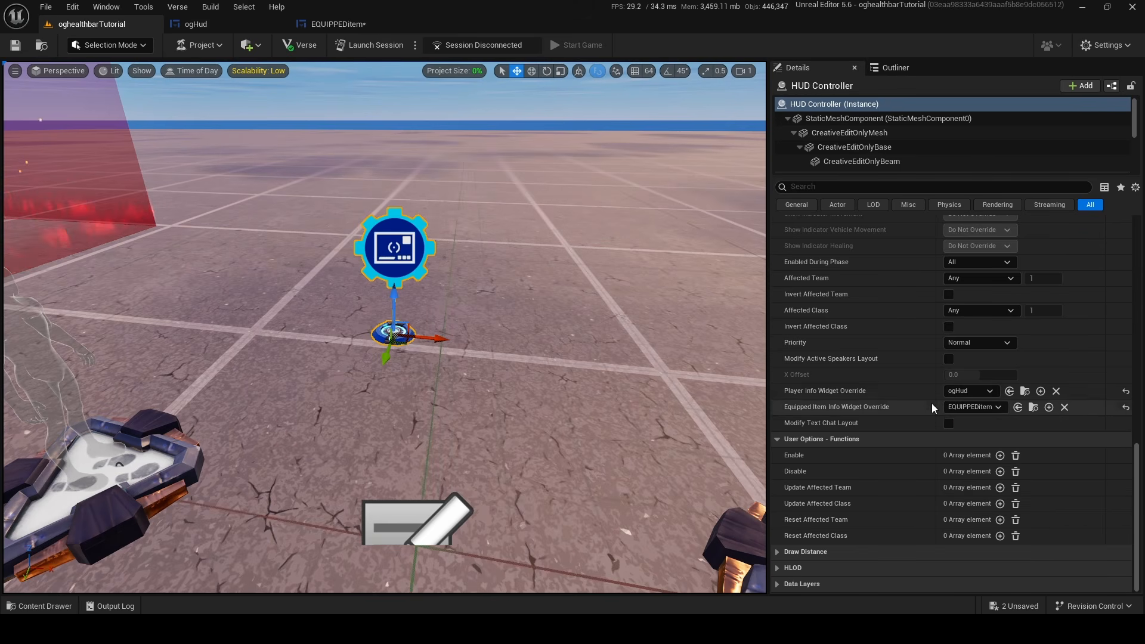
left_click(1013, 606)
left_click(692, 447)
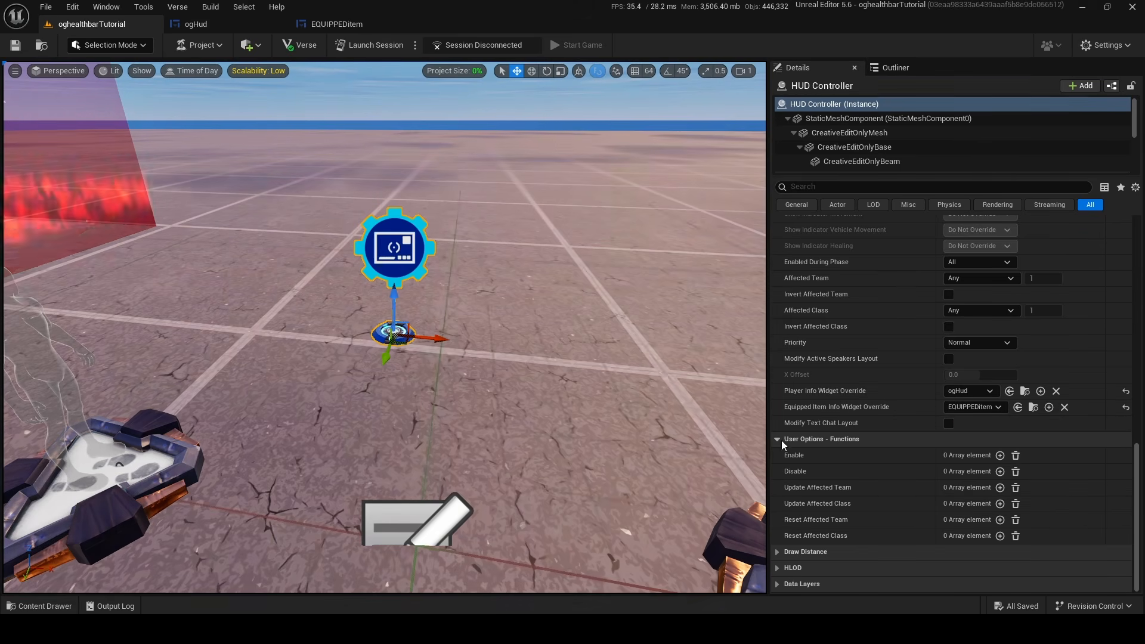
Return to the EQUIPPEDitem widget and examine the ammo row's layout and its view bindings
left_click(337, 25)
left_click(219, 275)
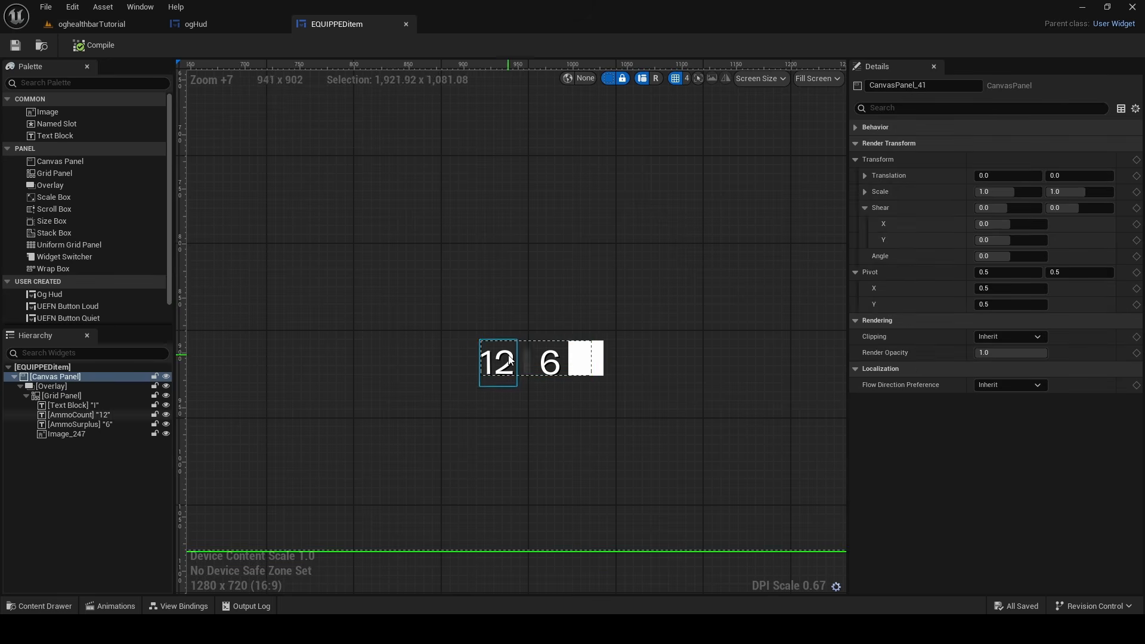
left_click(516, 342)
scroll(590, 331, "down", 6)
scroll(590, 352, "up", 3)
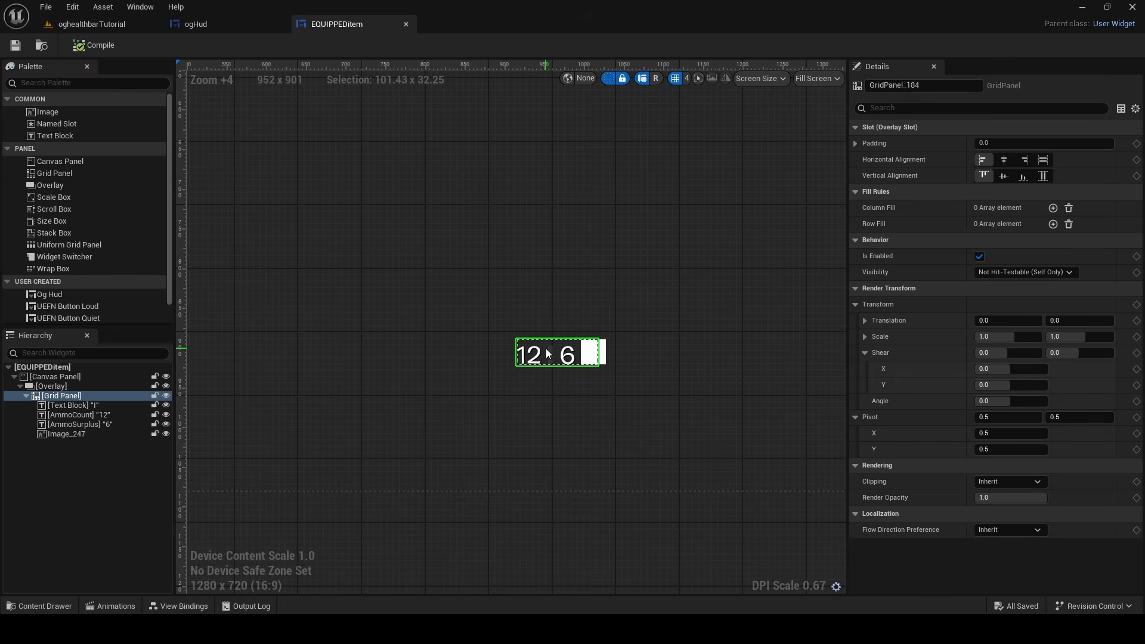
left_click(171, 608)
left_click(331, 278)
scroll(331, 278, "down", 1)
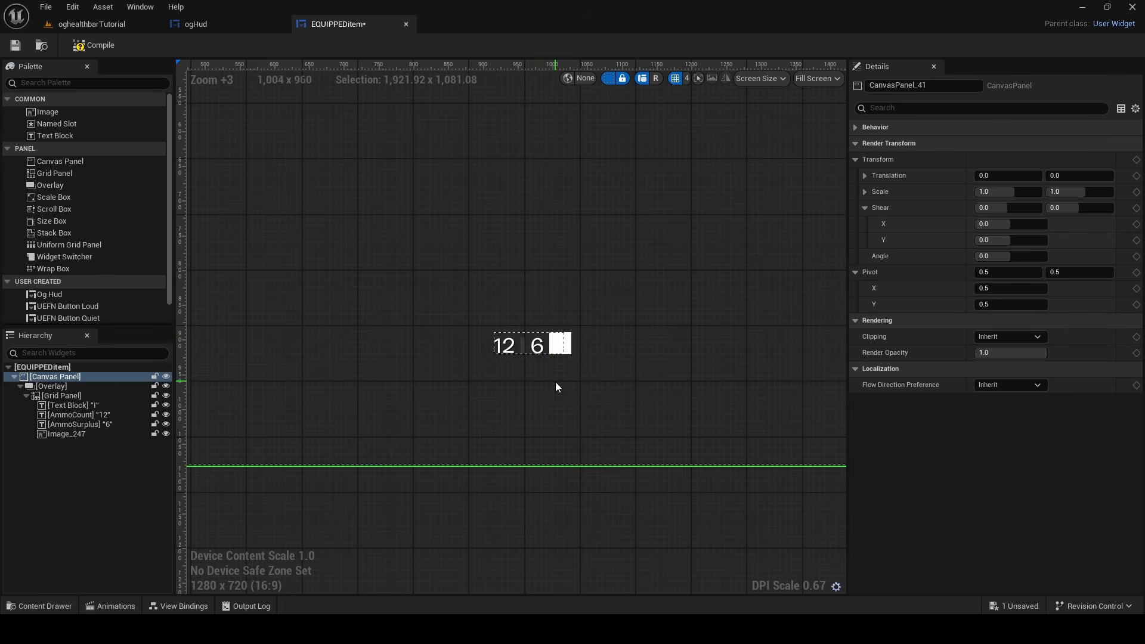
Add a view binding for the Overlay that holds the ammo row, with its Visibility property as the destination
left_click(182, 606)
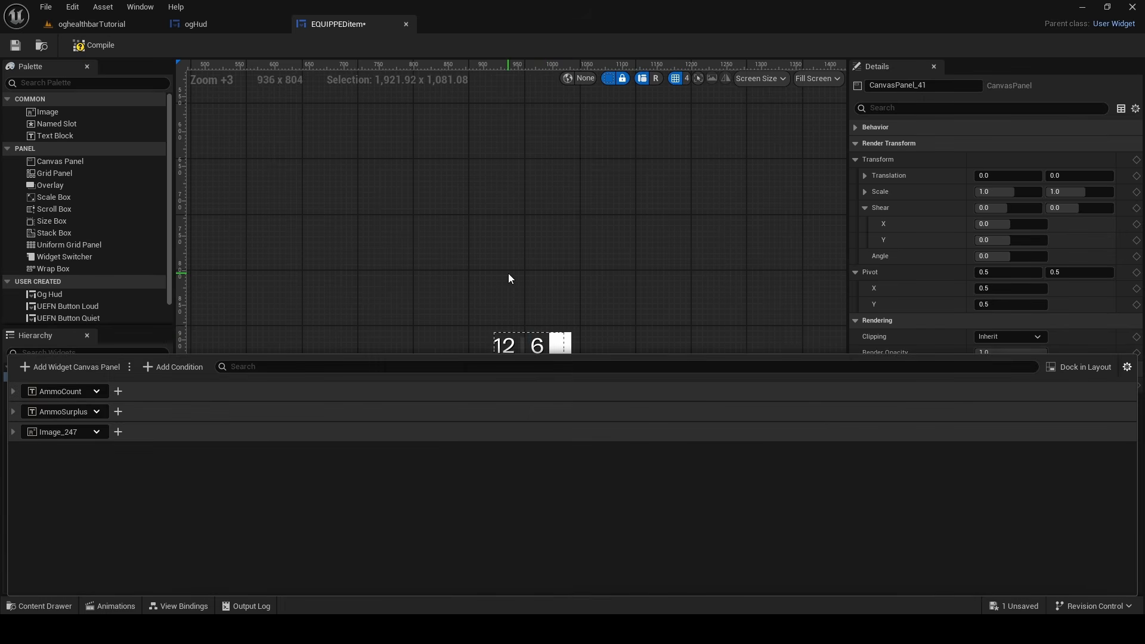
left_click(518, 338)
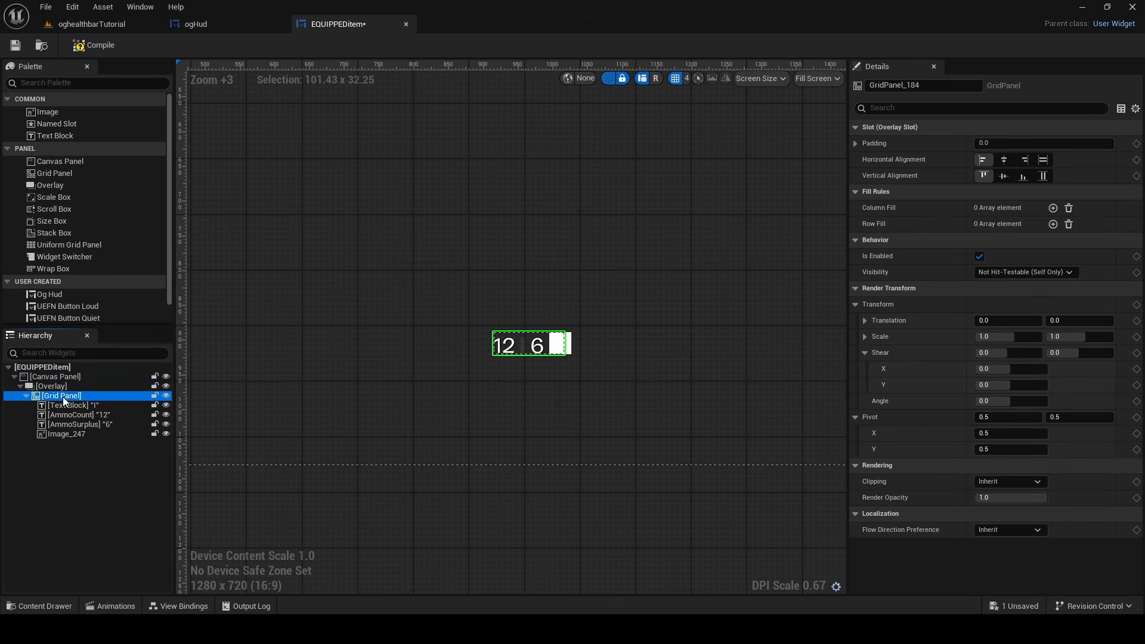
left_click(62, 386)
left_click(182, 606)
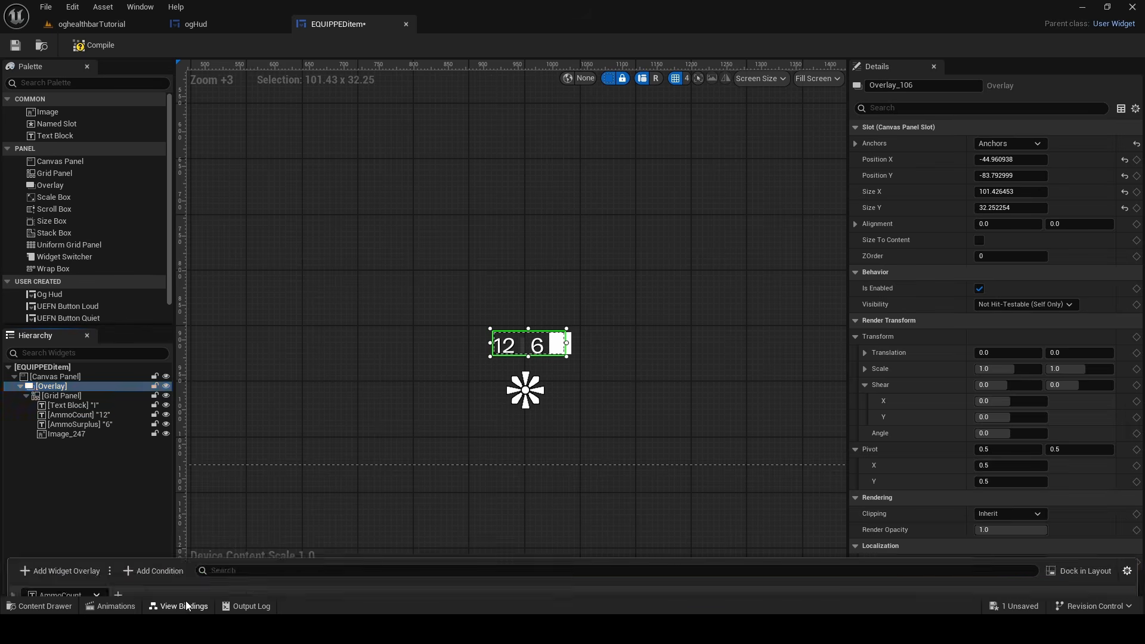
left_click(73, 368)
left_click(91, 476)
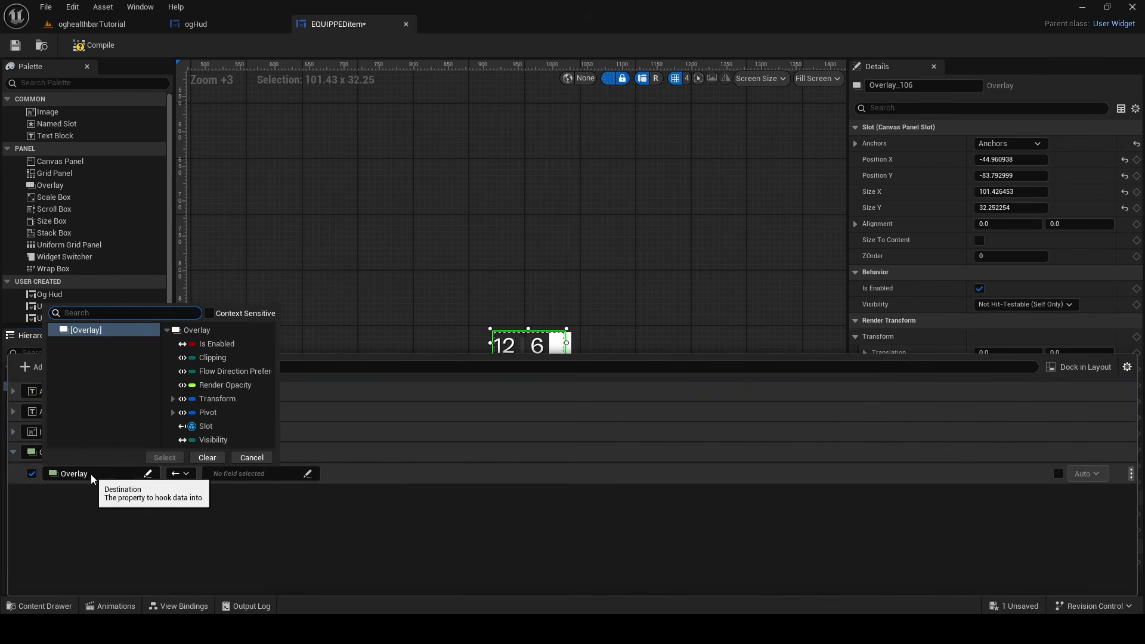
left_click(189, 441)
left_click(170, 460)
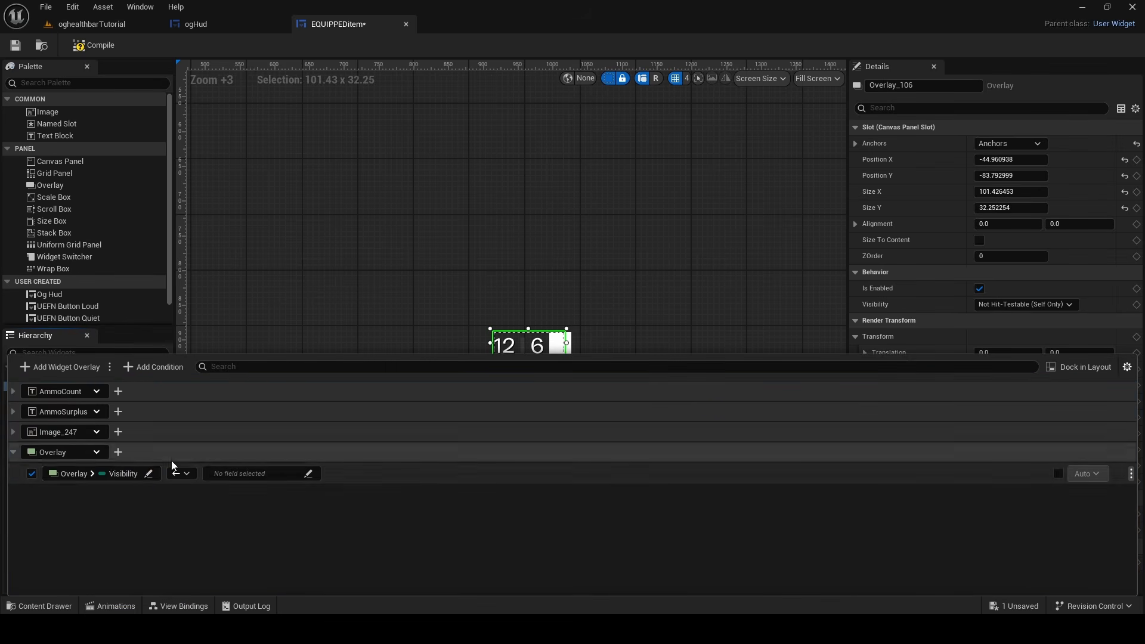
Use the To Visibility (Boolean) conversion function as the source of the Overlay's Visibility binding
left_click(228, 474)
left_click(260, 531)
left_click(347, 506)
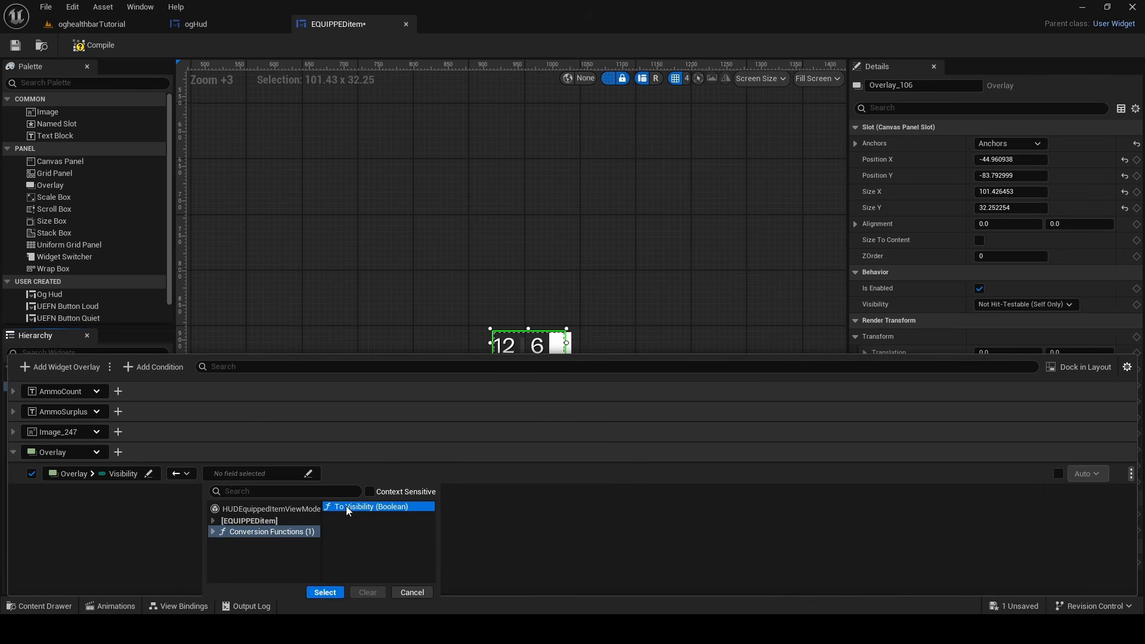
left_click(325, 592)
left_click(172, 497)
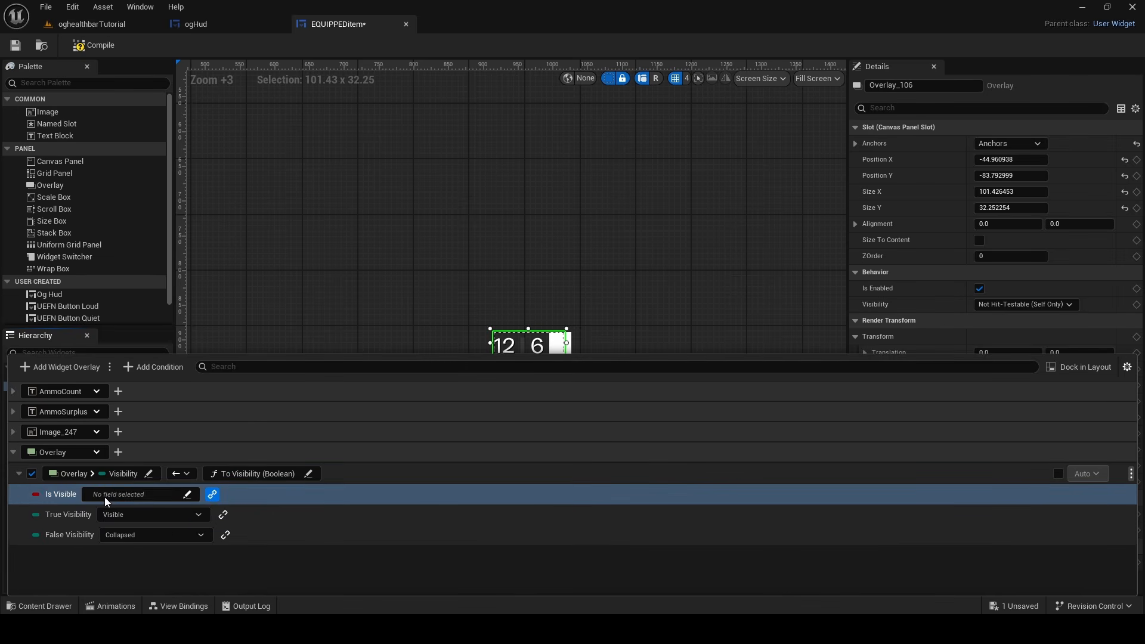
Bind the conversion's Is Visible input to HUDEquippedItemViewModel's Is Magazine Type Weapon, keeping False Visibility at Collapsed
left_click(106, 498)
left_click(136, 403)
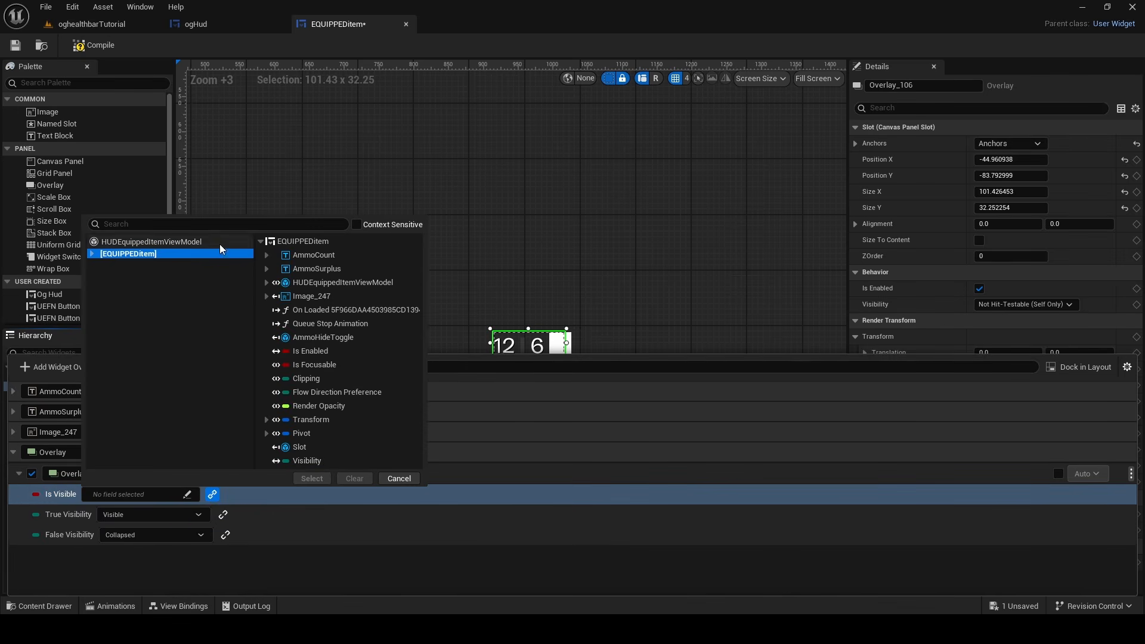
left_click(151, 242)
left_click(322, 309)
left_click(311, 479)
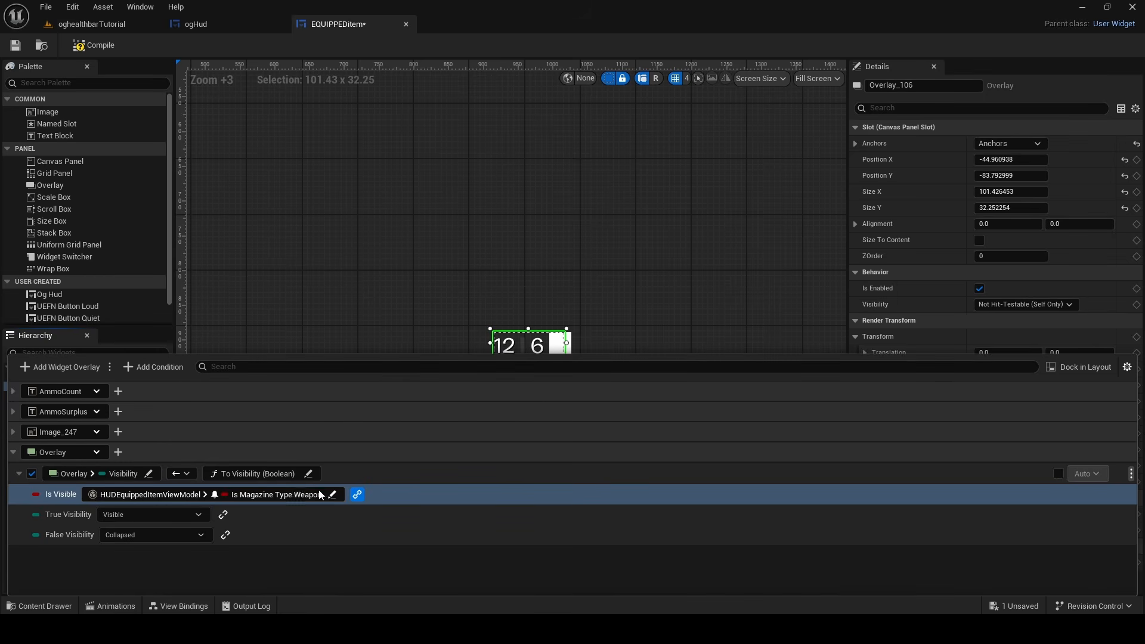
left_click(142, 534)
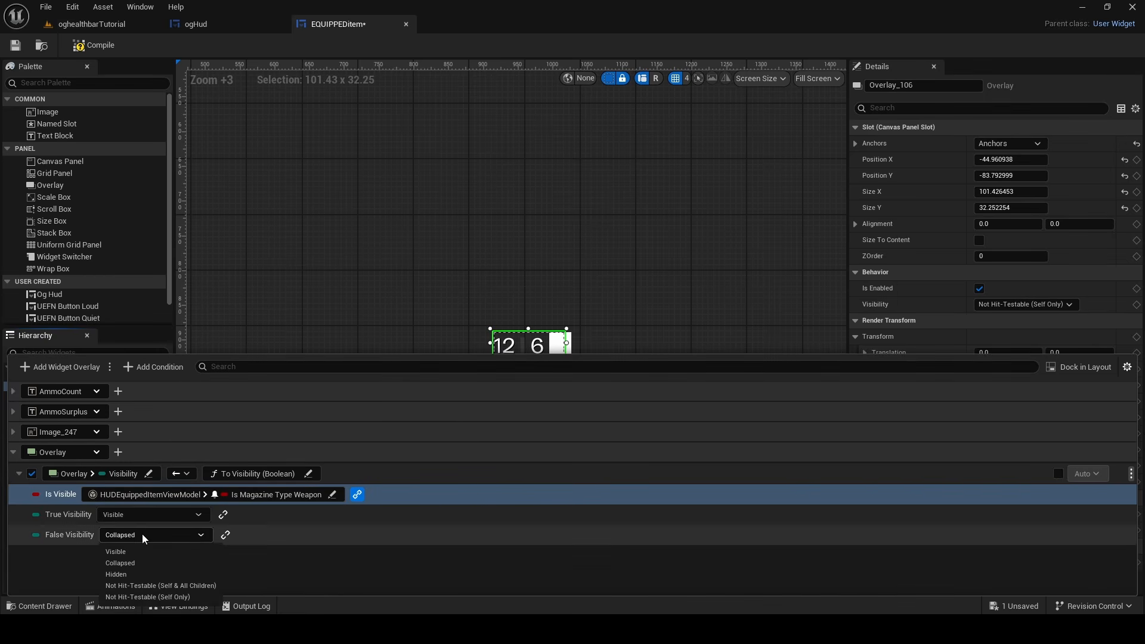
left_click(136, 535)
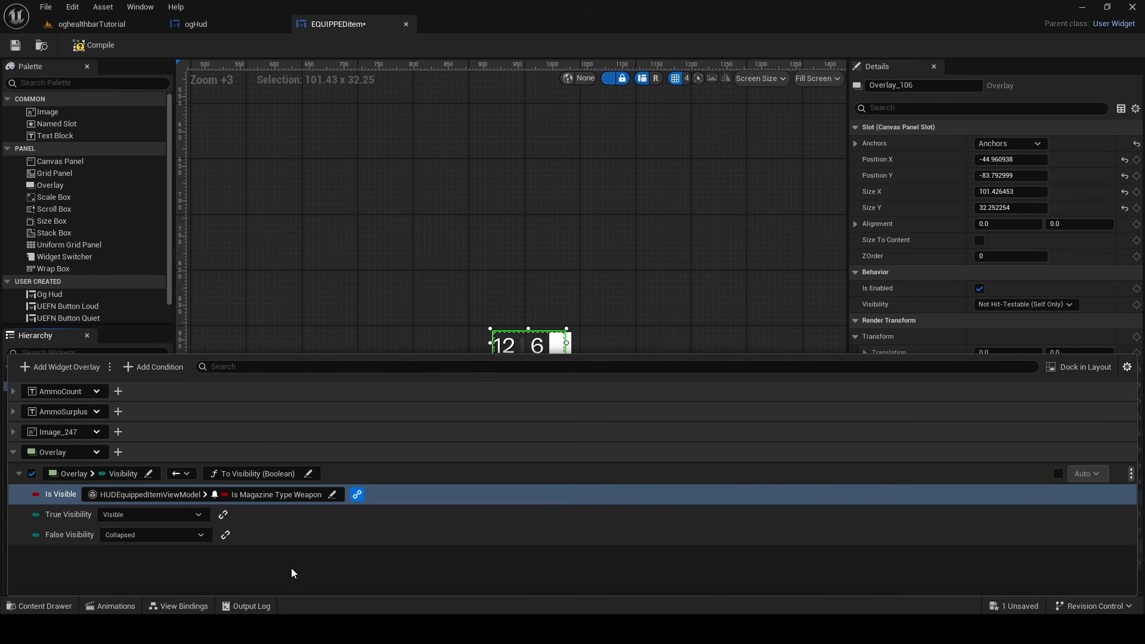
Return to the oghealthbarTutorial level and save the modified EQUIPPEDitem widget
left_click(379, 213)
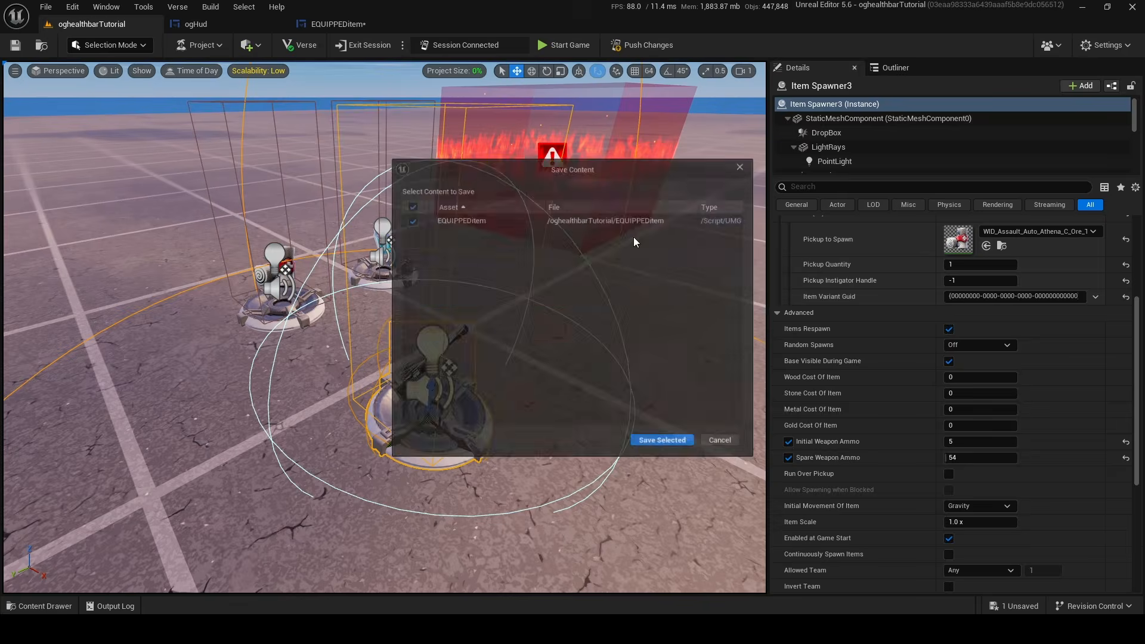
left_click(668, 449)
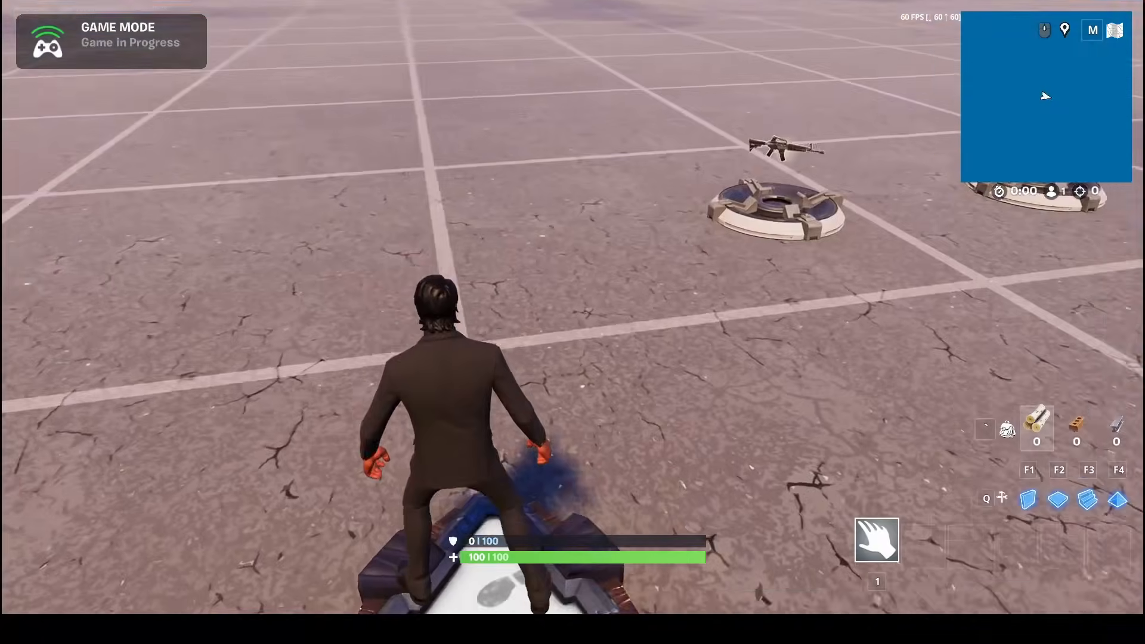
In the running game, pick up the assault rifle, then fire and reload it to check the ammo count, spare ammo and icon
key("w")
key("e")
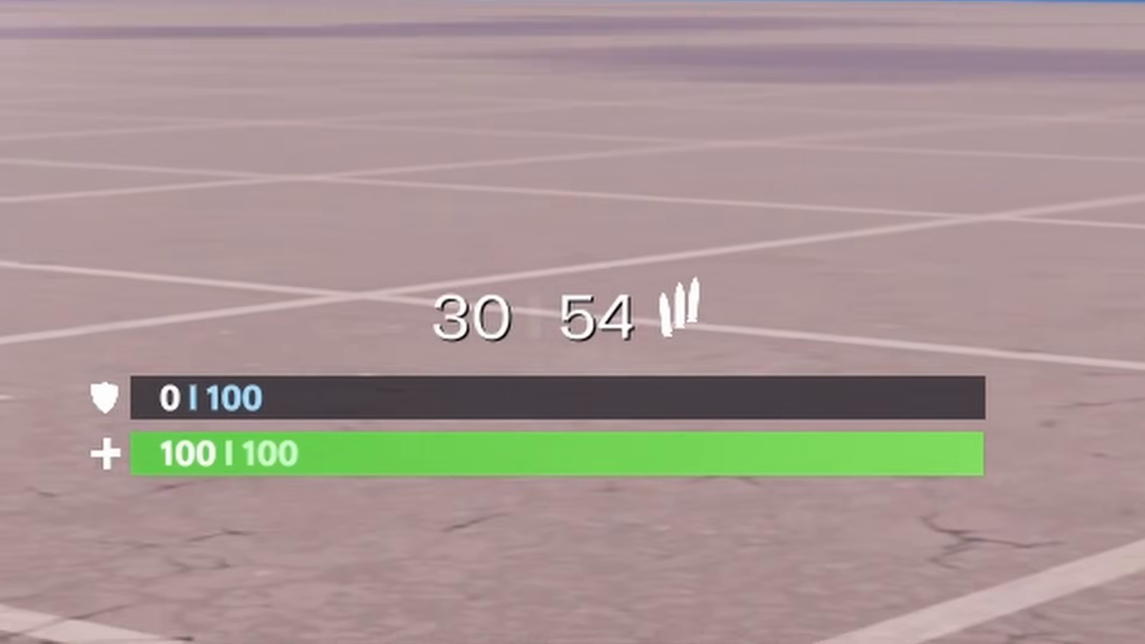
left_click(573, 322)
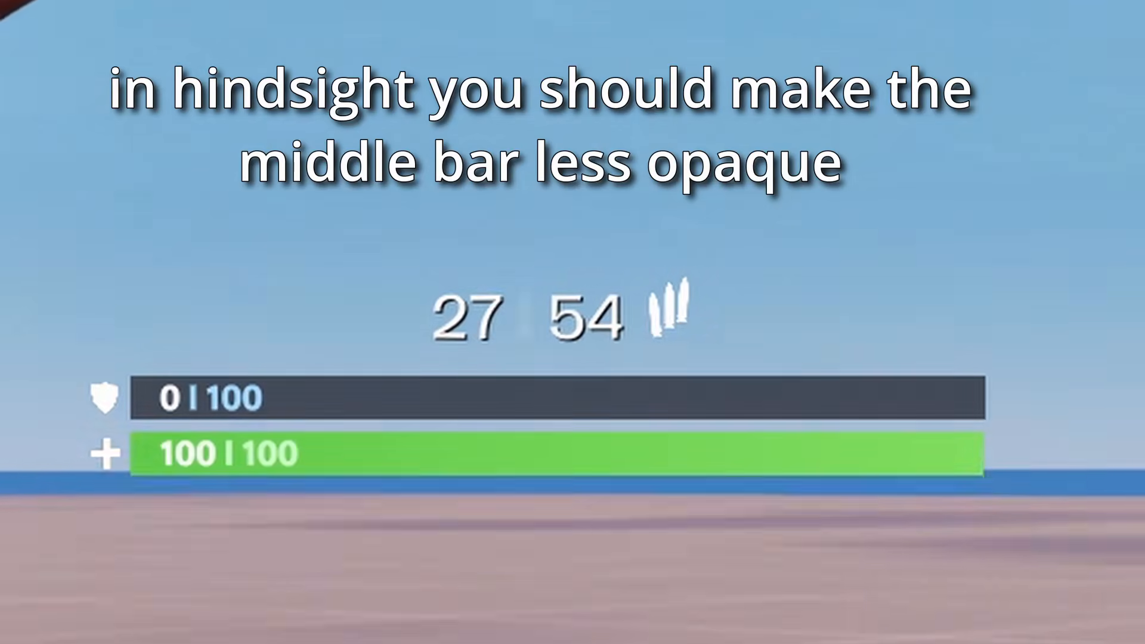
key("r")
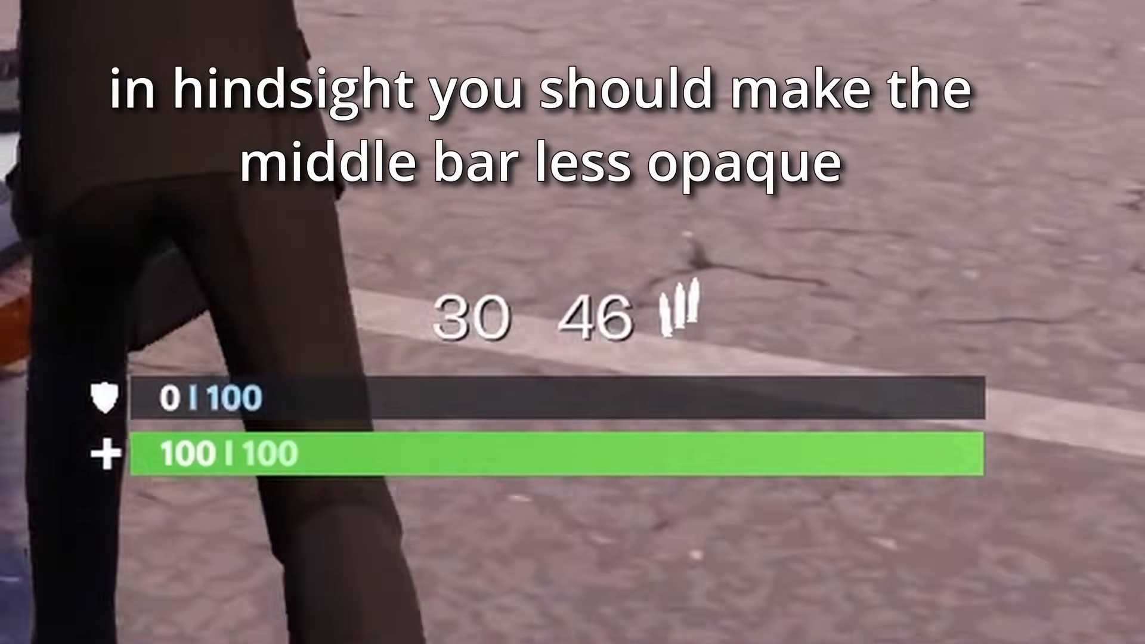
left_click(573, 322)
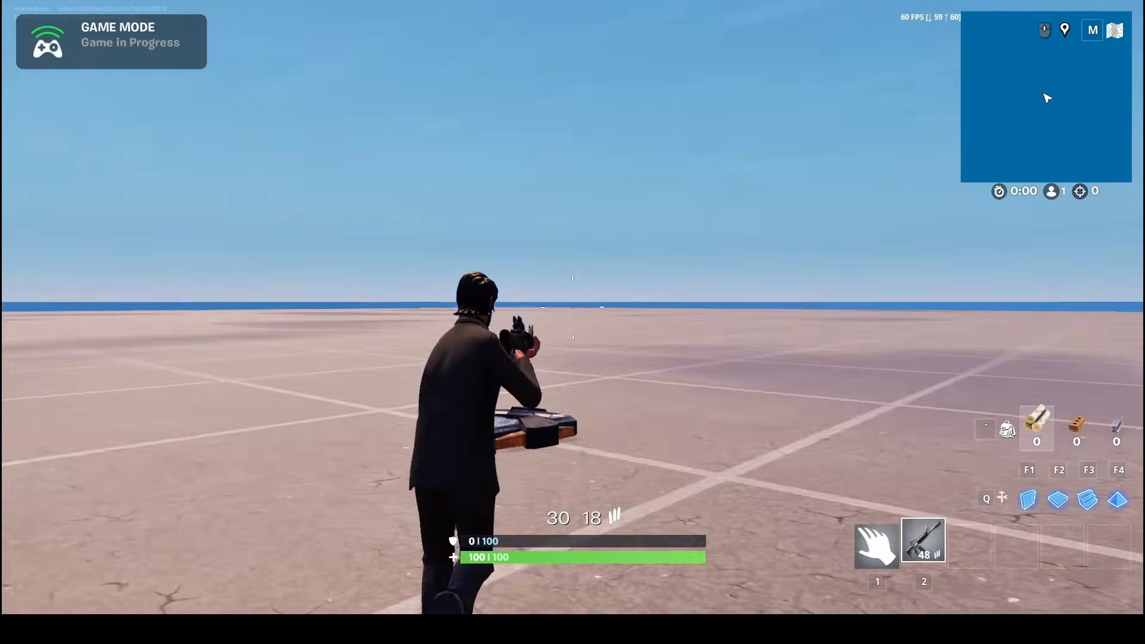
key("w")
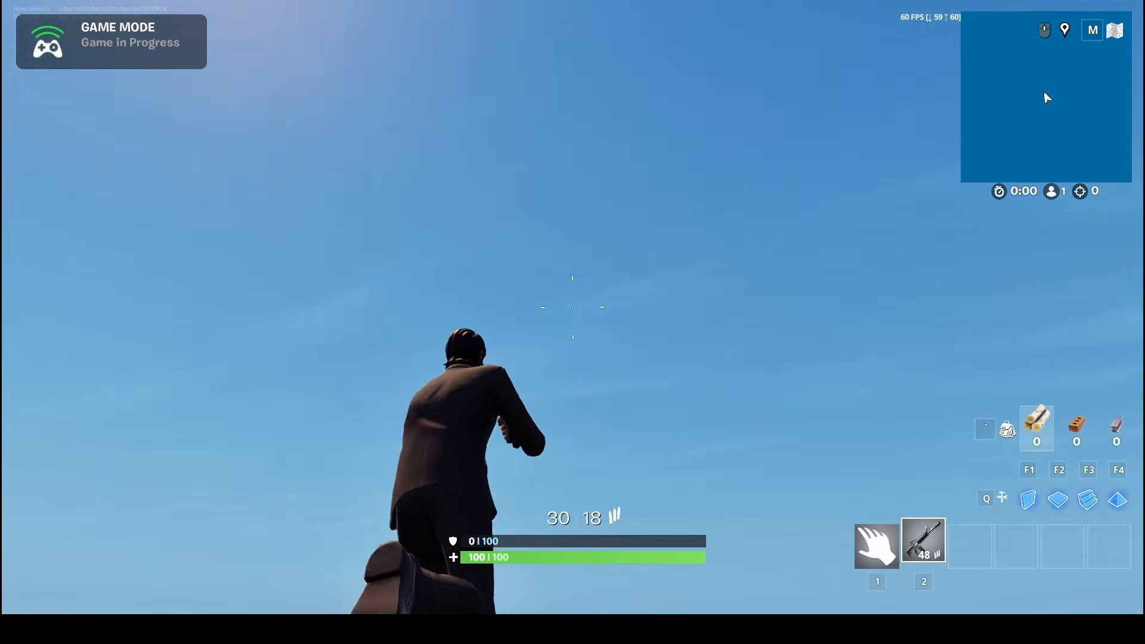
key("w")
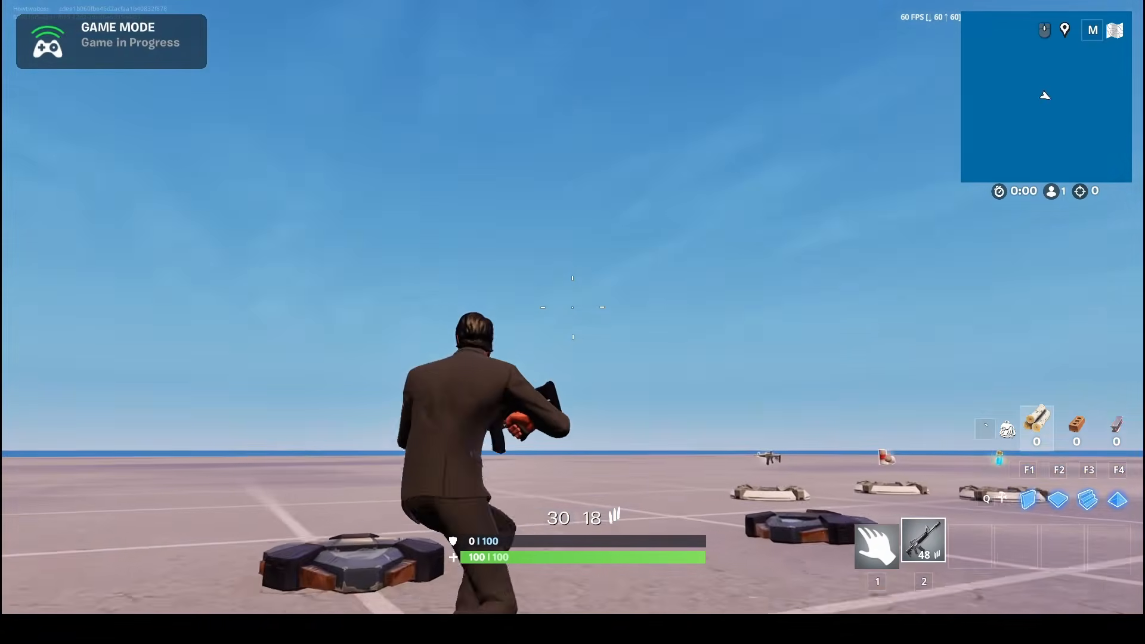
key("w")
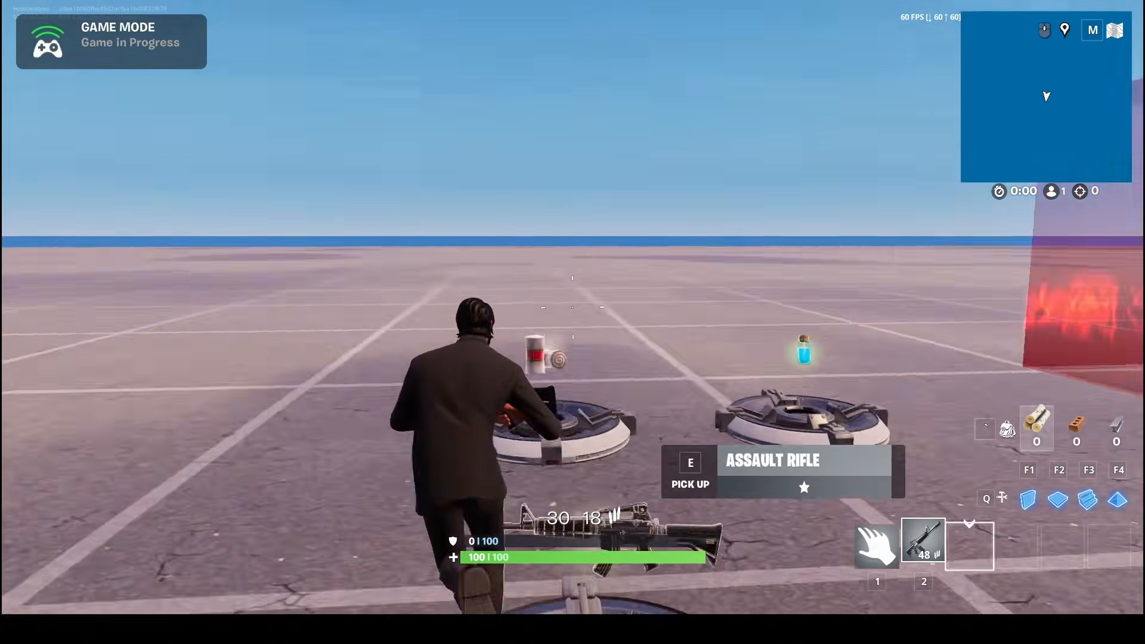
key("w")
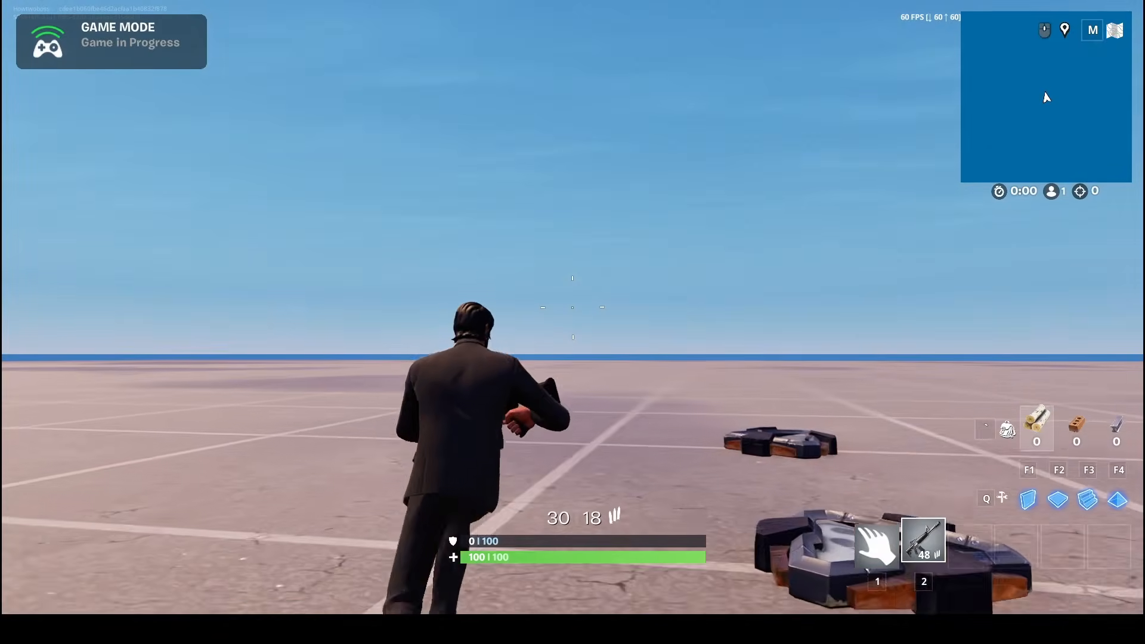
key("w")
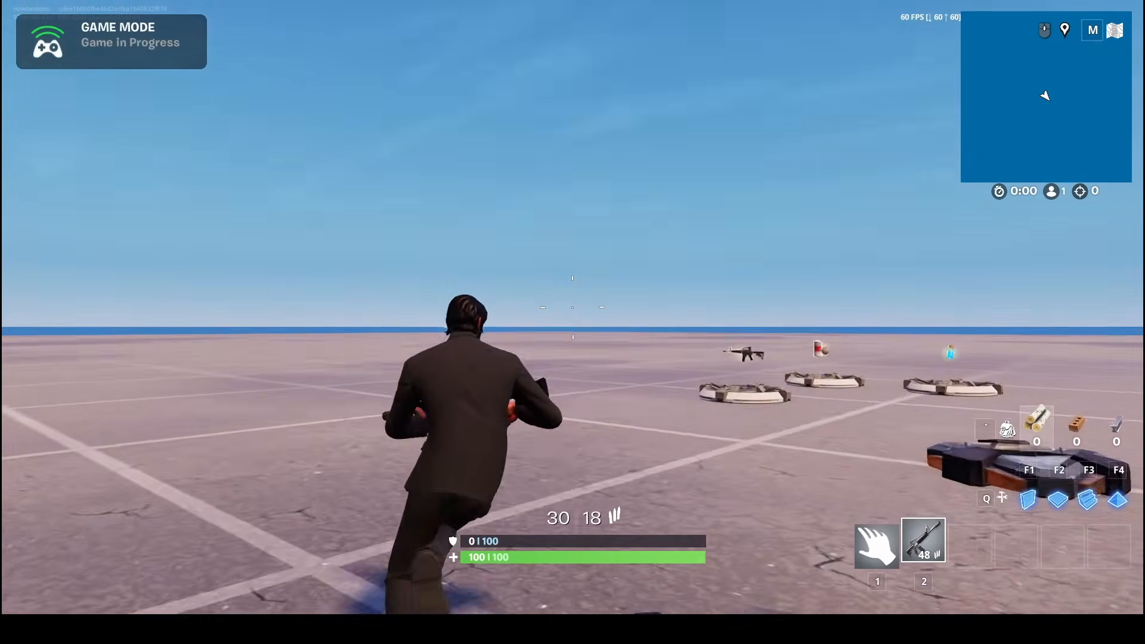
key("w")
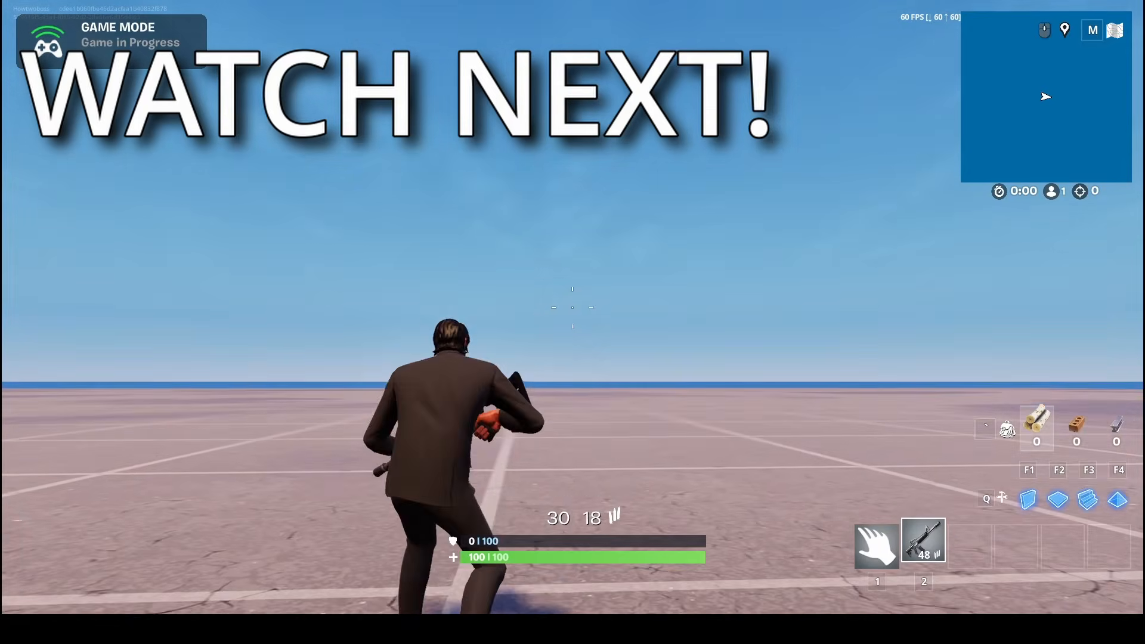
left_click(573, 307)
left_click(573, 307)
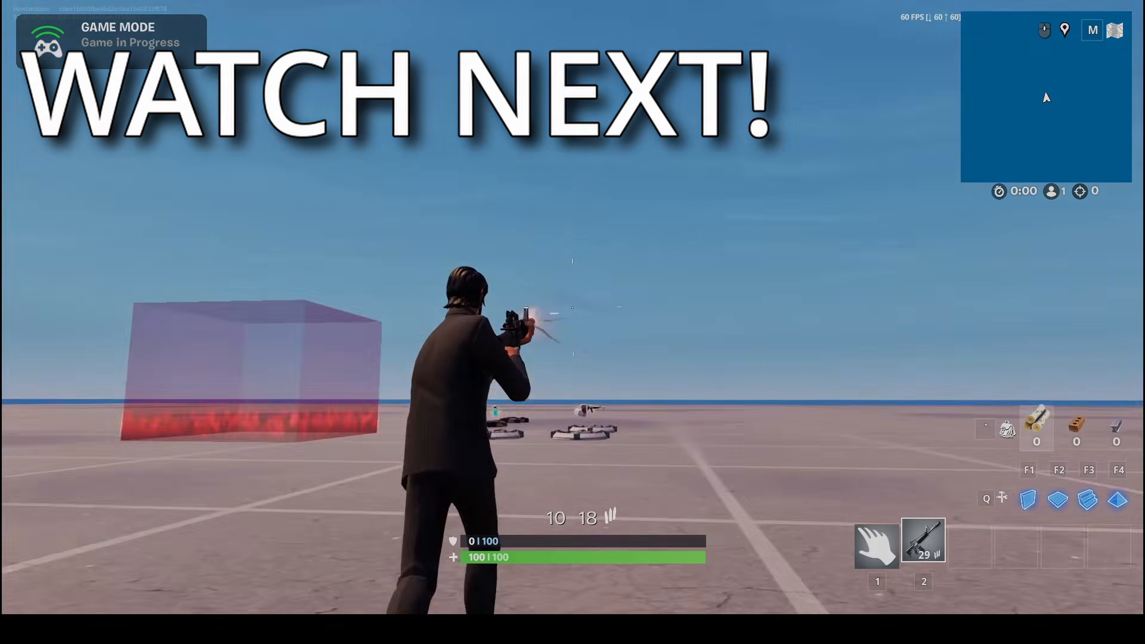
left_click(572, 307)
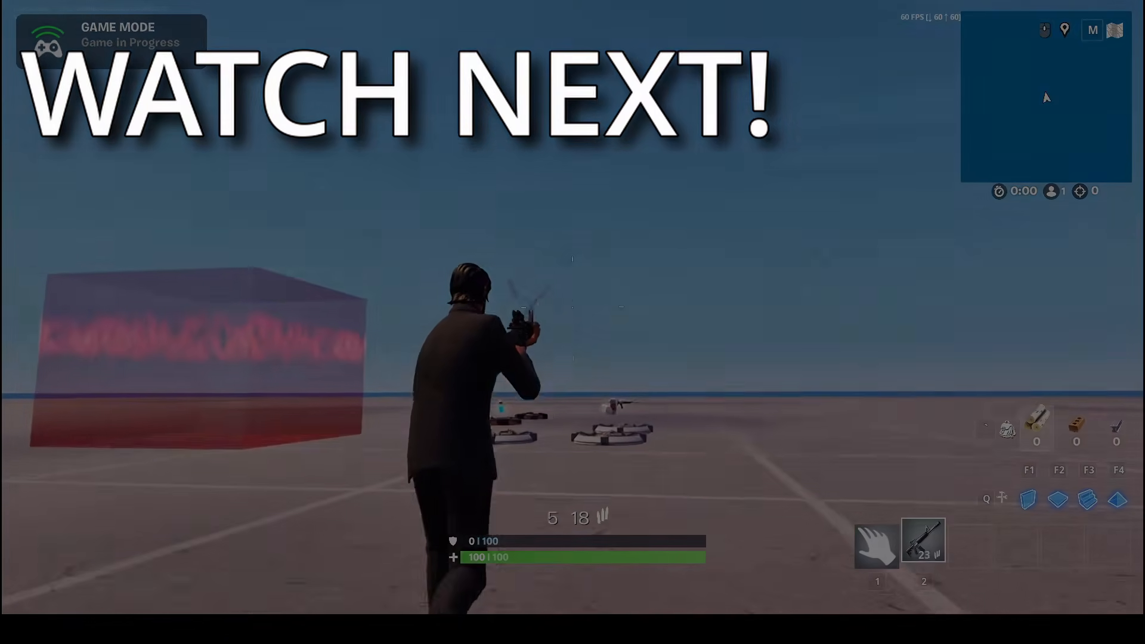